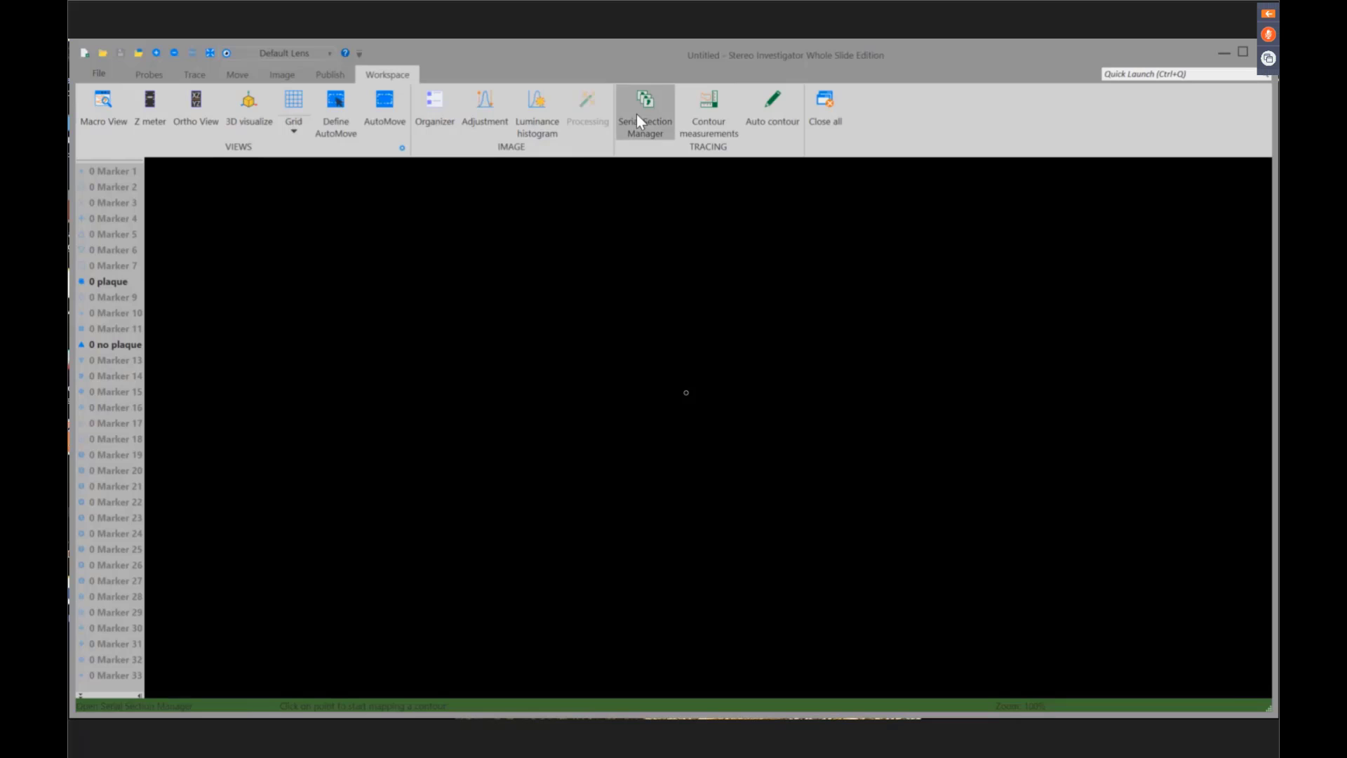
# - Create 10 serial sections with evaluation interval 9, cut thickness 12 µm, mounted thickness 7 µm and a random starting section number
pyautogui.click(643, 102)
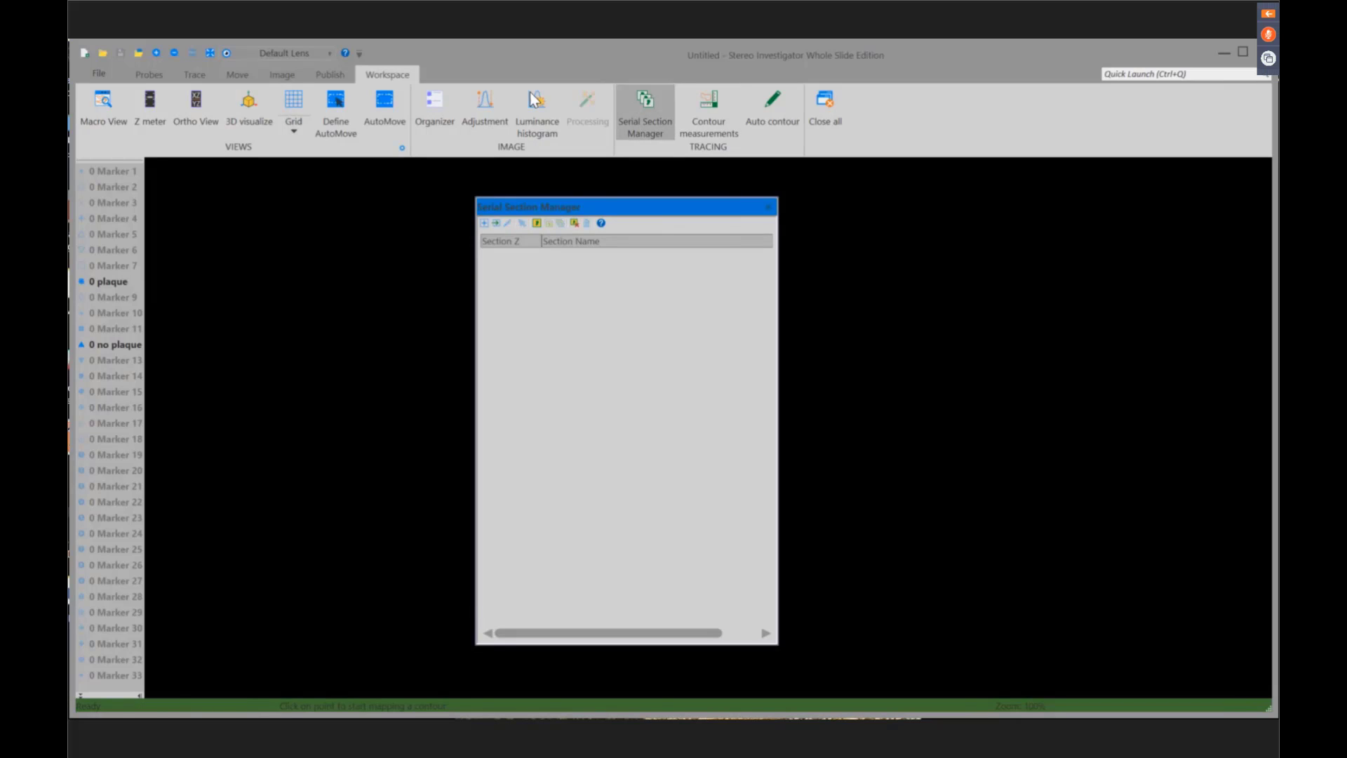
pyautogui.click(483, 223)
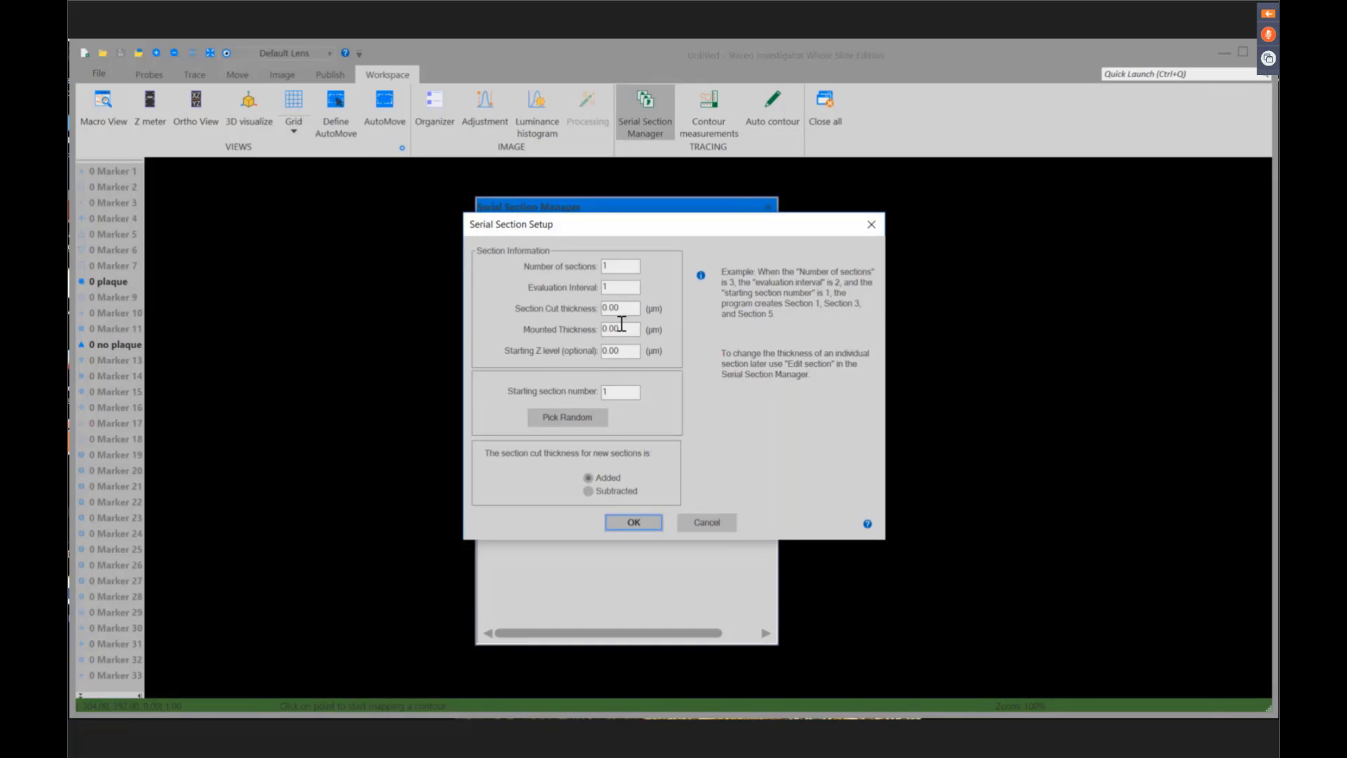
pyautogui.moveTo(616, 286); pyautogui.dragTo(585, 284)
pyautogui.write('0')
pyautogui.press('Tab')
pyautogui.write('12')
pyautogui.press('Tab')
pyautogui.write('7')
pyautogui.click(576, 425)
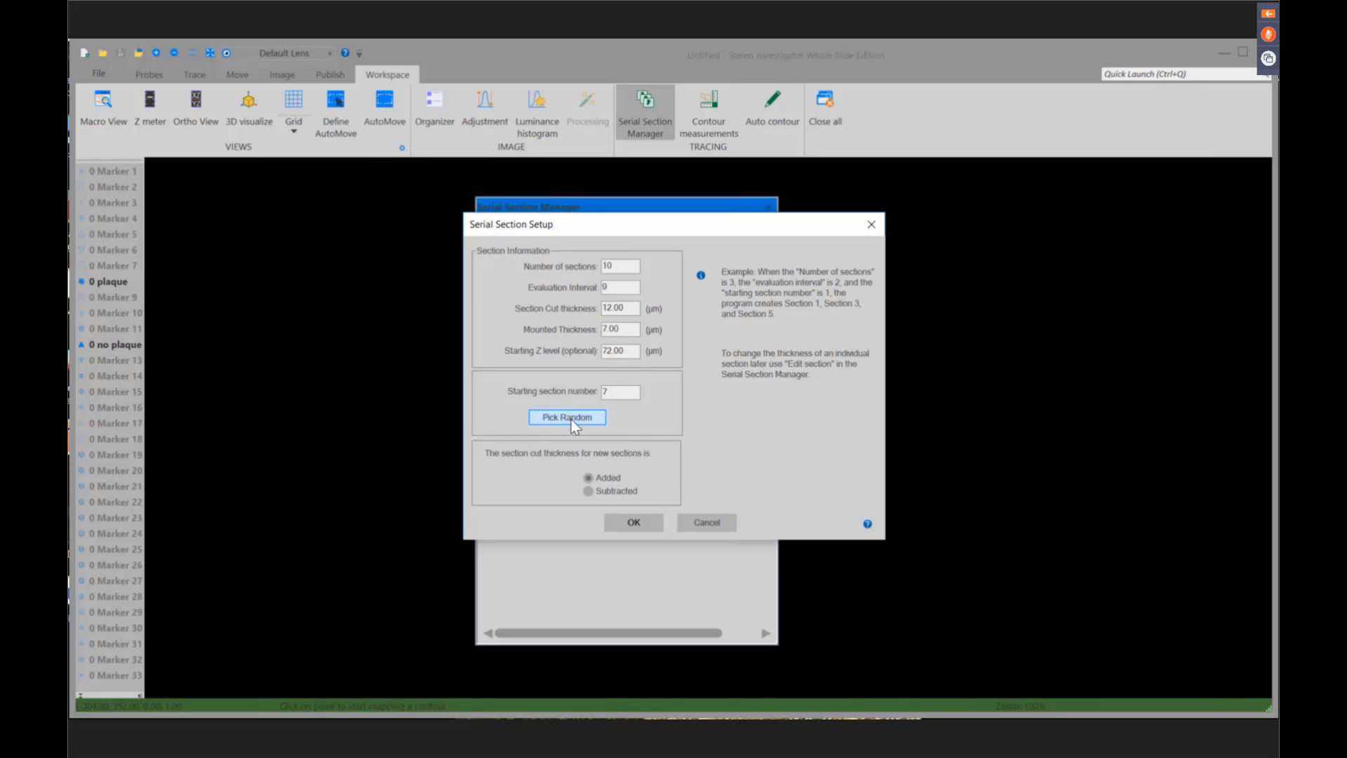
pyautogui.click(633, 524)
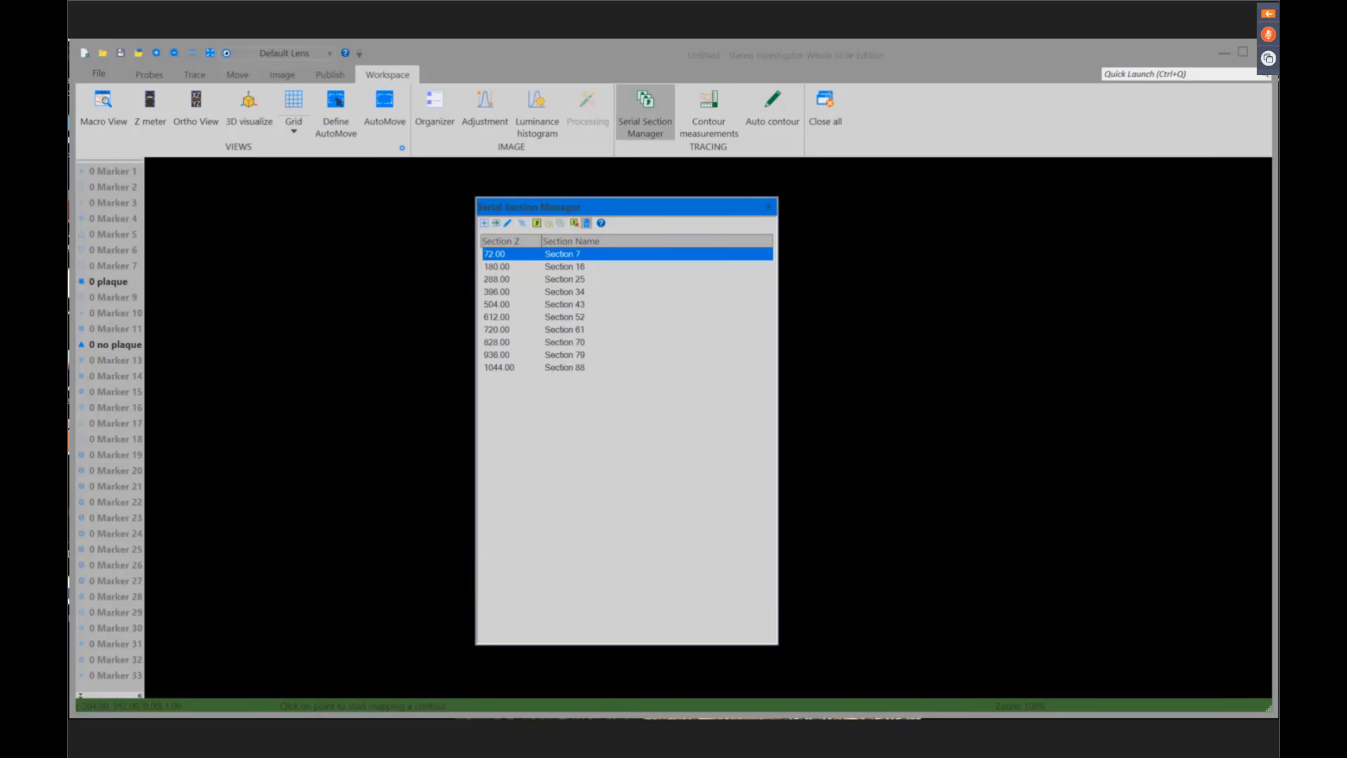
pyautogui.click(633, 126)
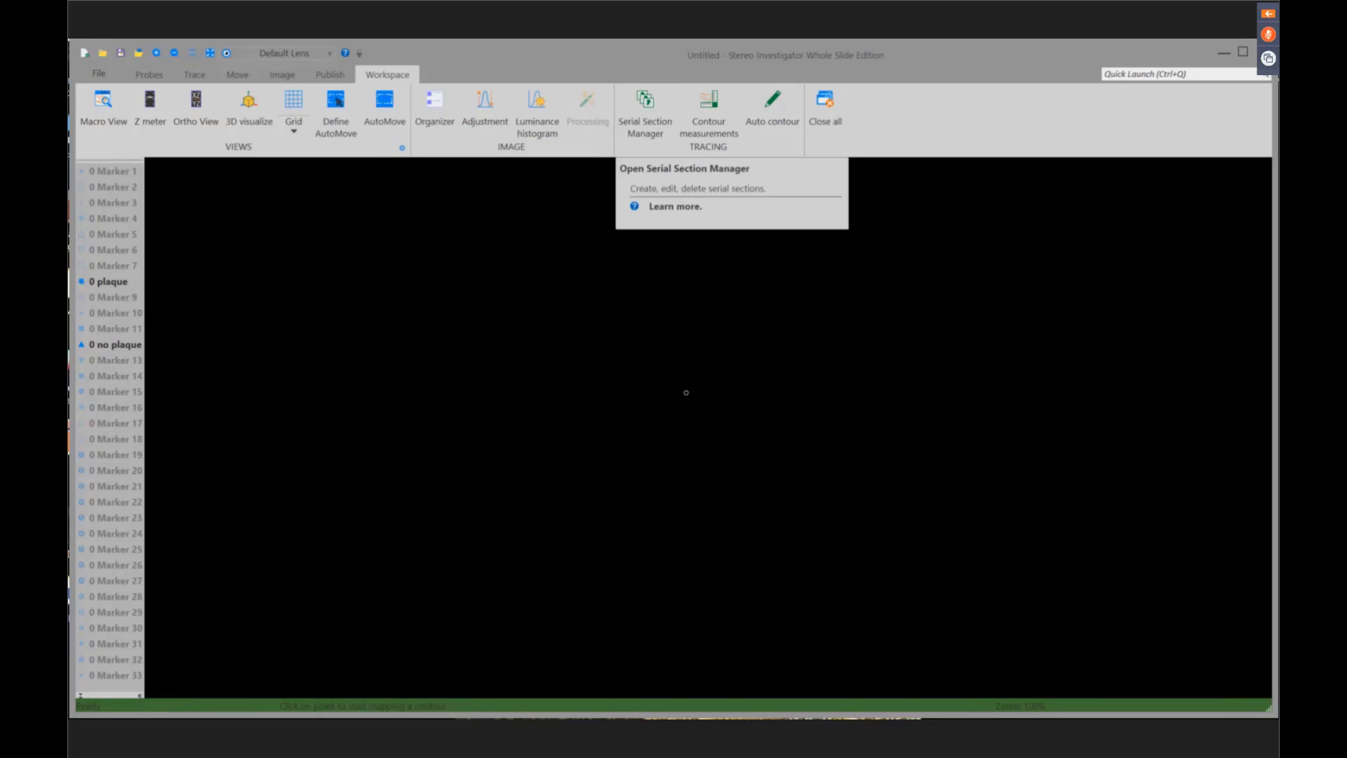
# - Open the image e_1_40x.jp2 from the AFF classroom on the Biolucida Server
pyautogui.click(99, 75)
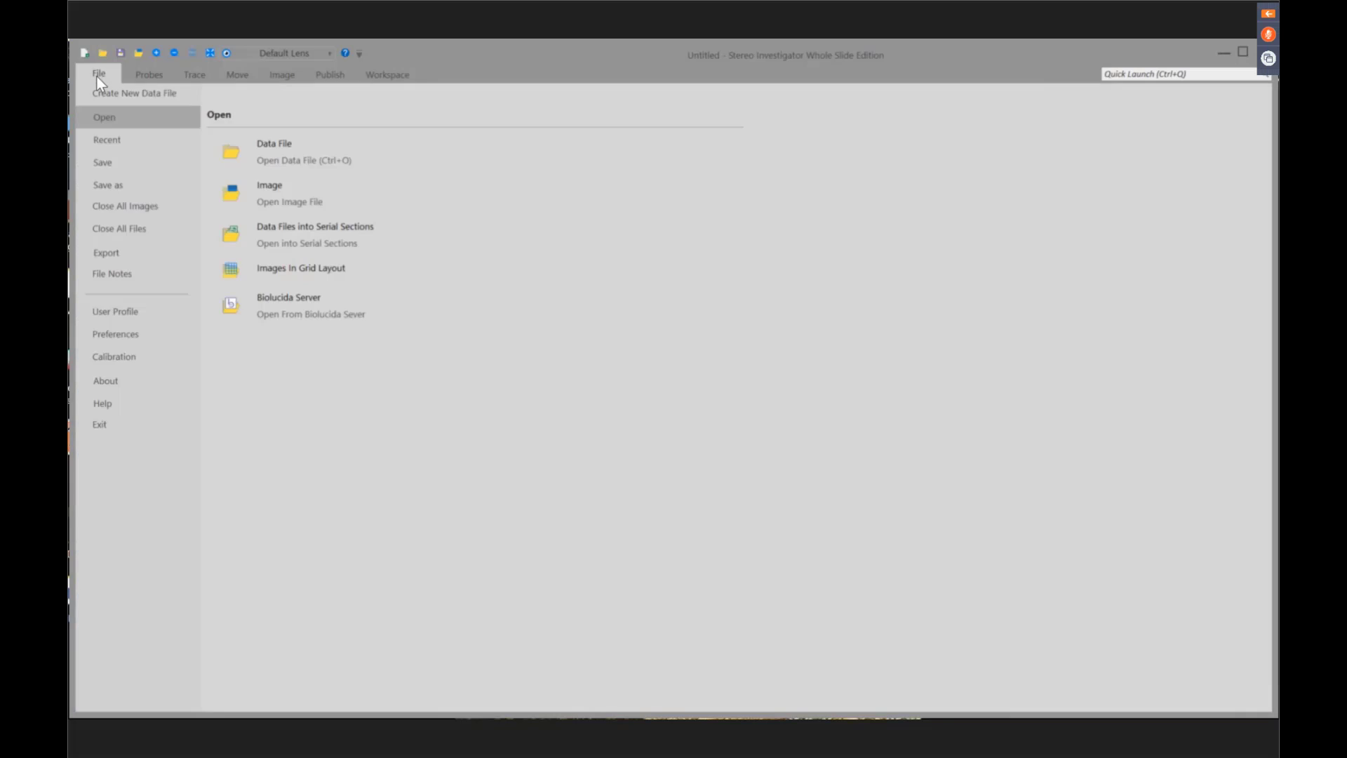
pyautogui.click(319, 303)
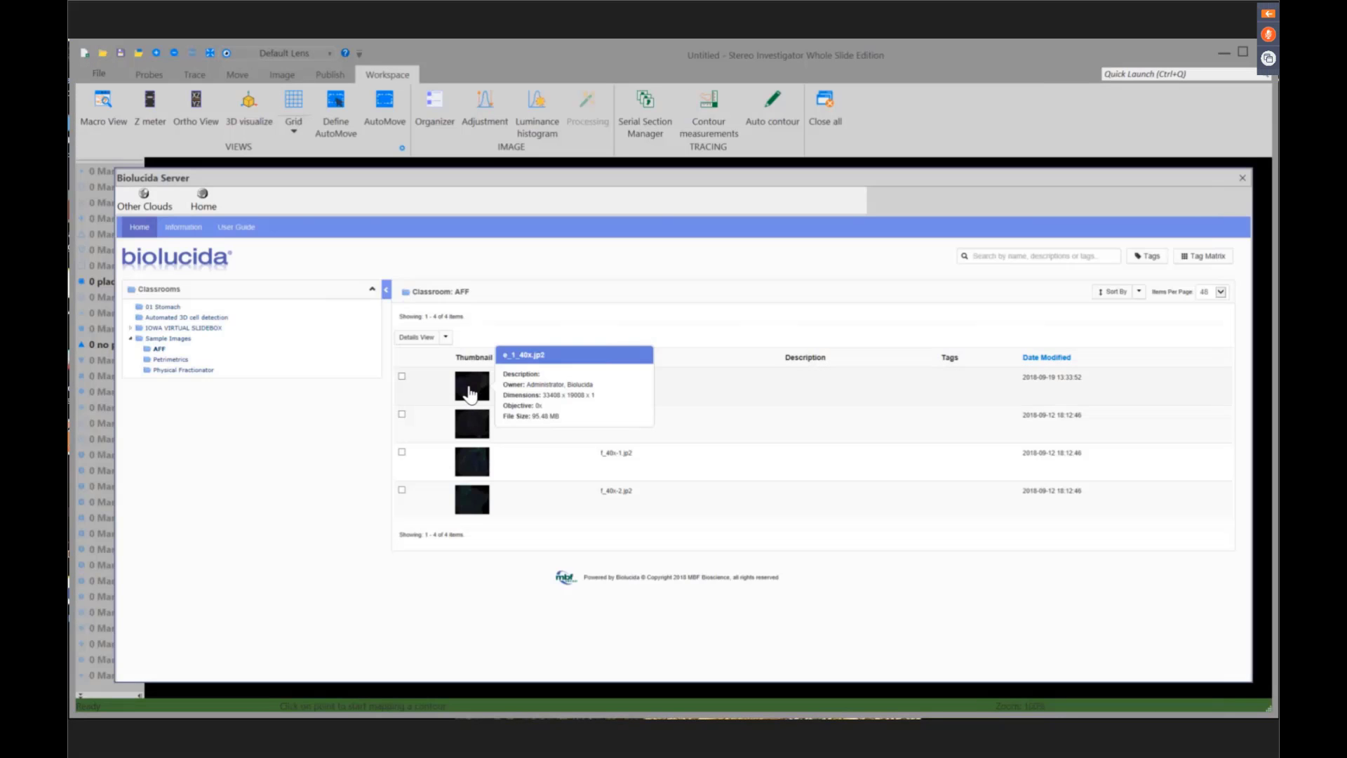
pyautogui.doubleClick(470, 395)
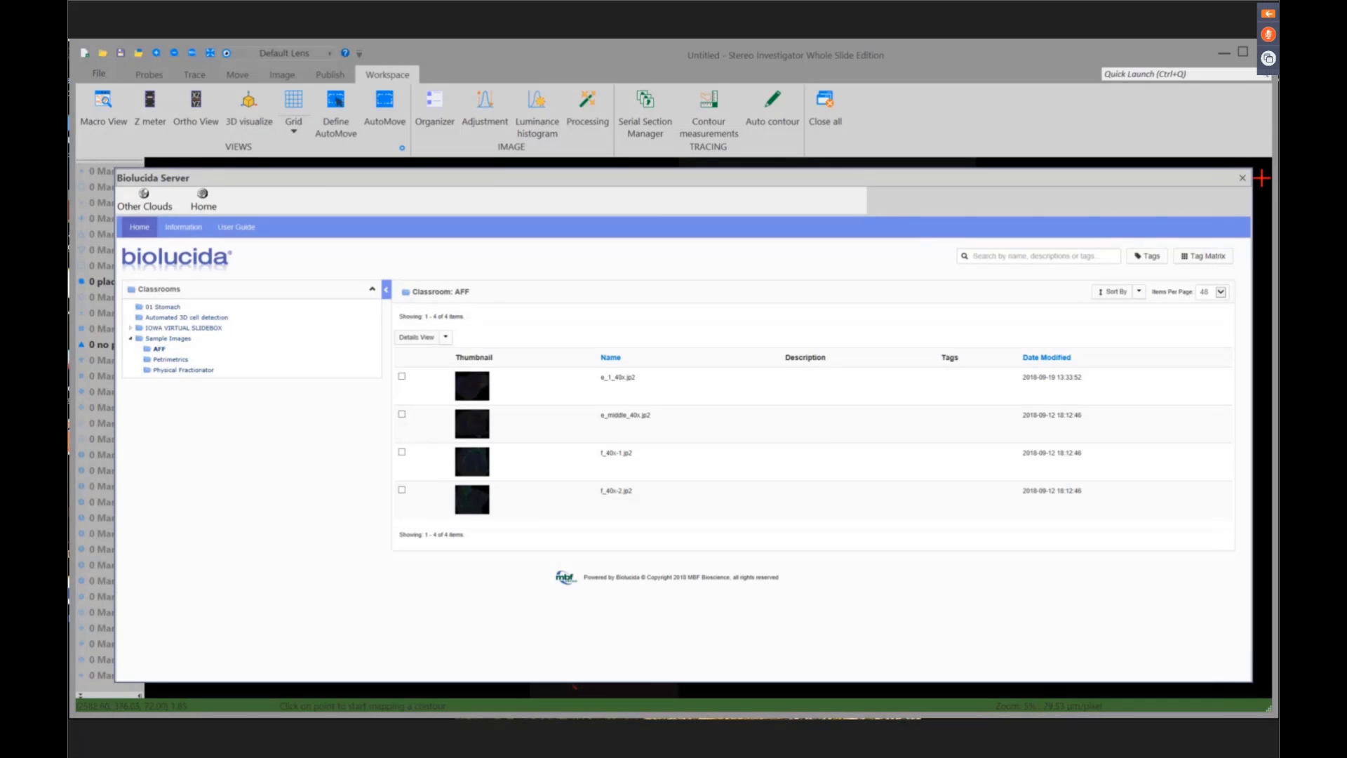
pyautogui.click(1242, 178)
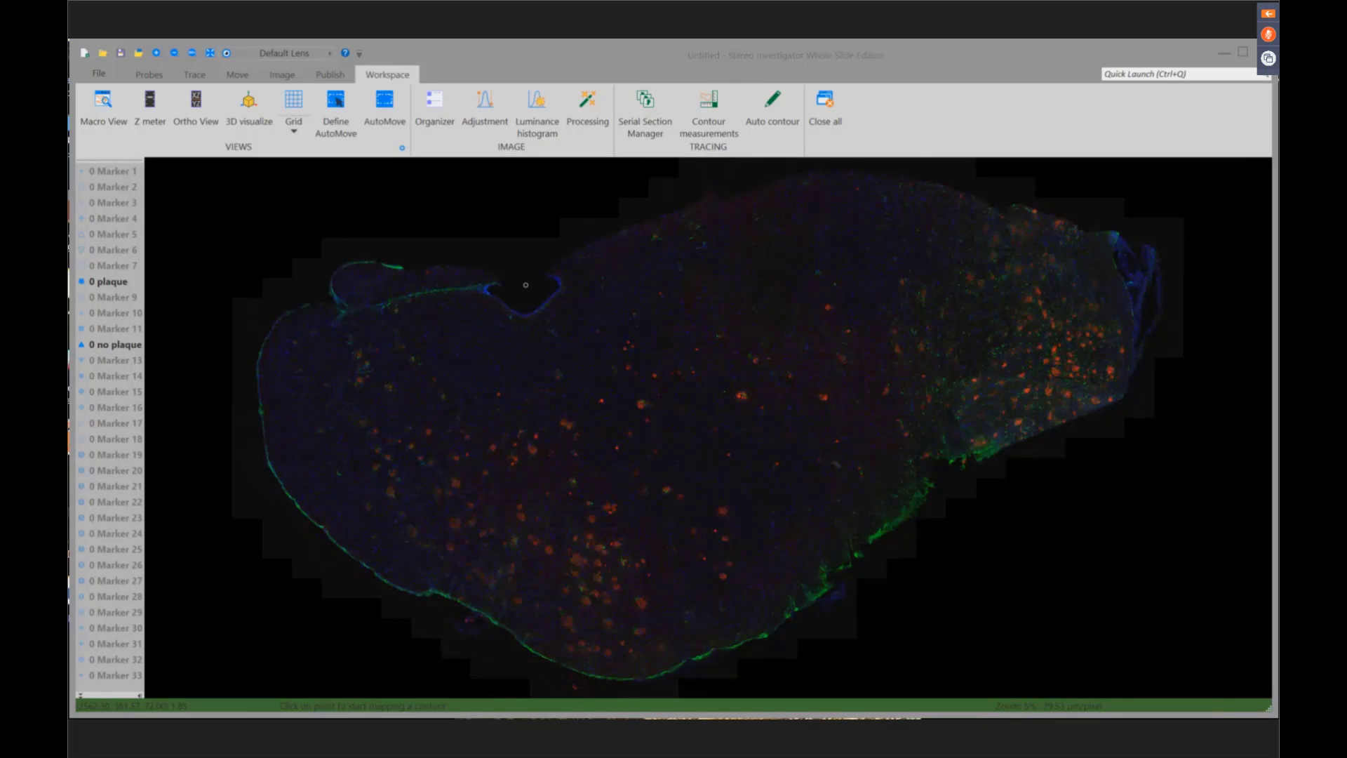
# - Enable AutoMove and trace a closed brain contour around the outer edge of the tissue section
pyautogui.click(387, 120)
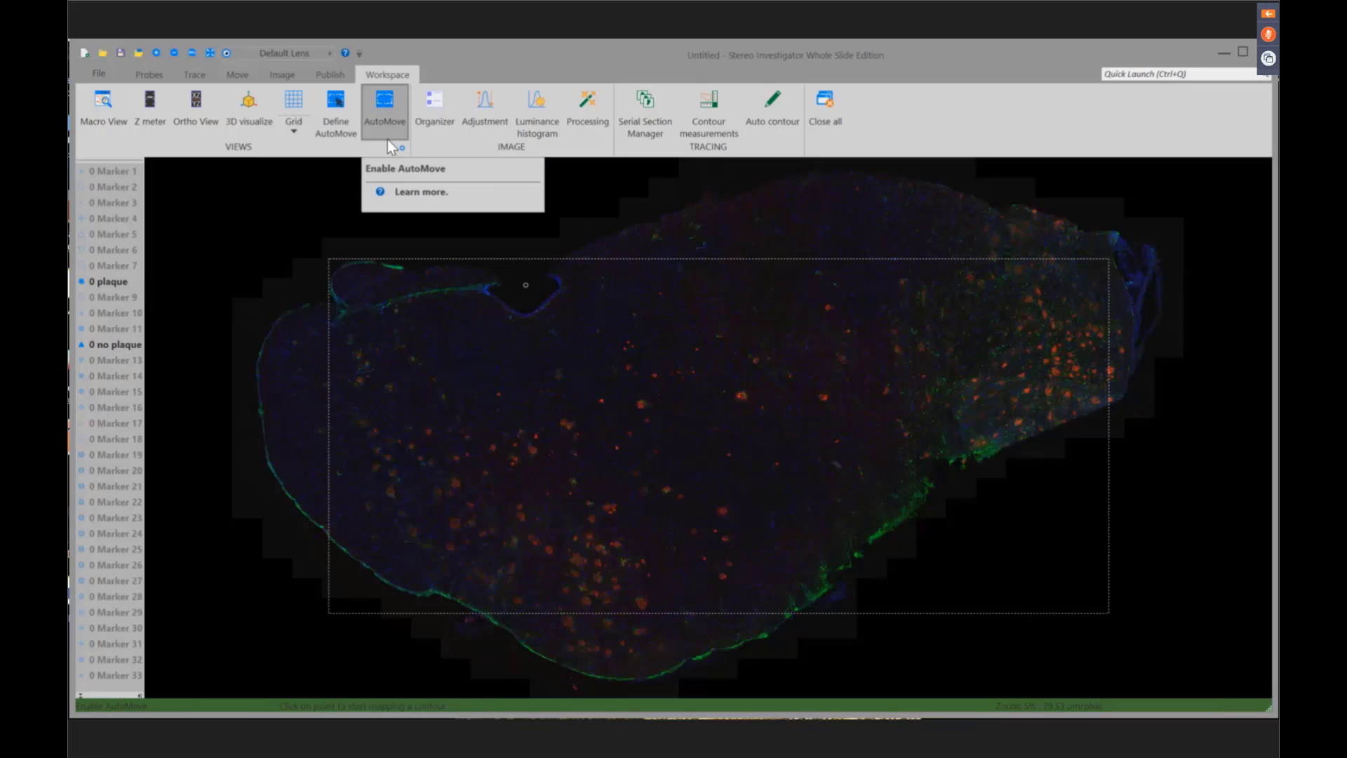
pyautogui.click(385, 195)
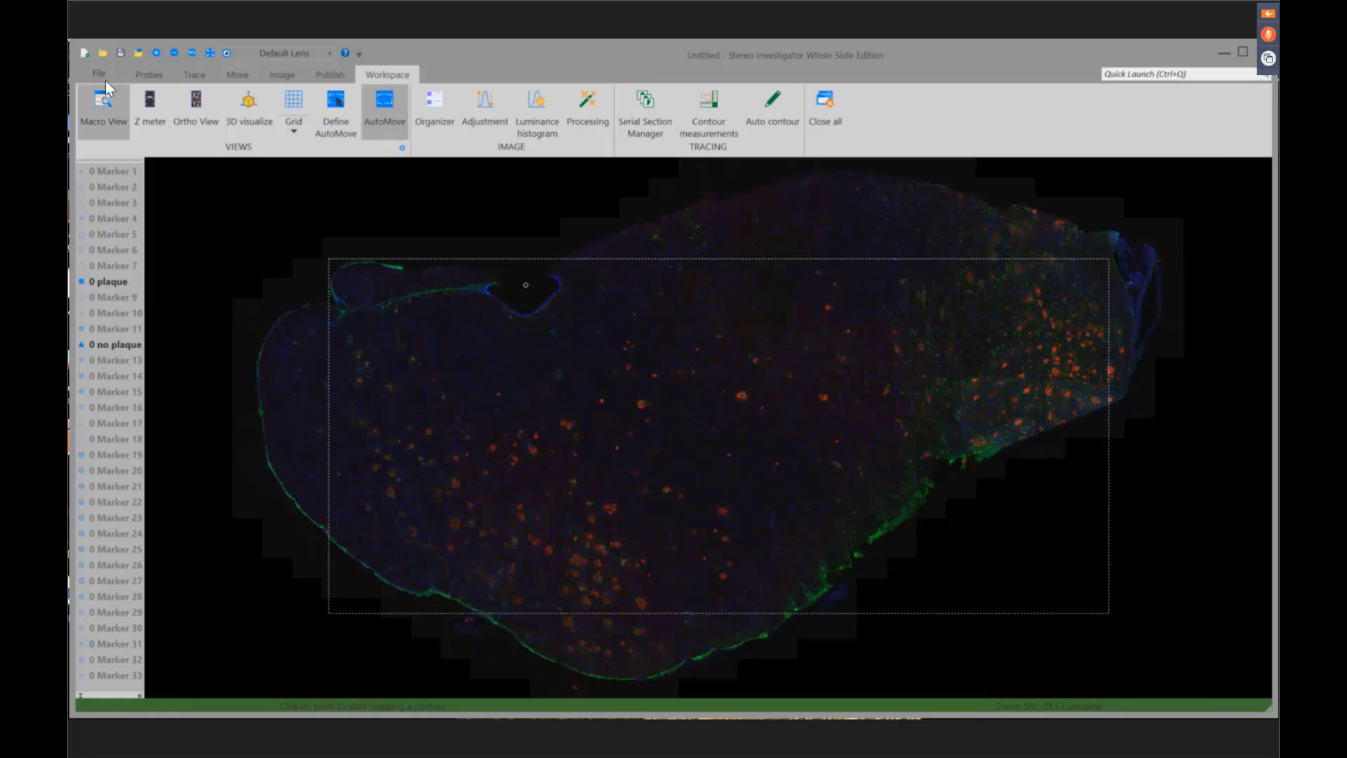
pyautogui.click(187, 79)
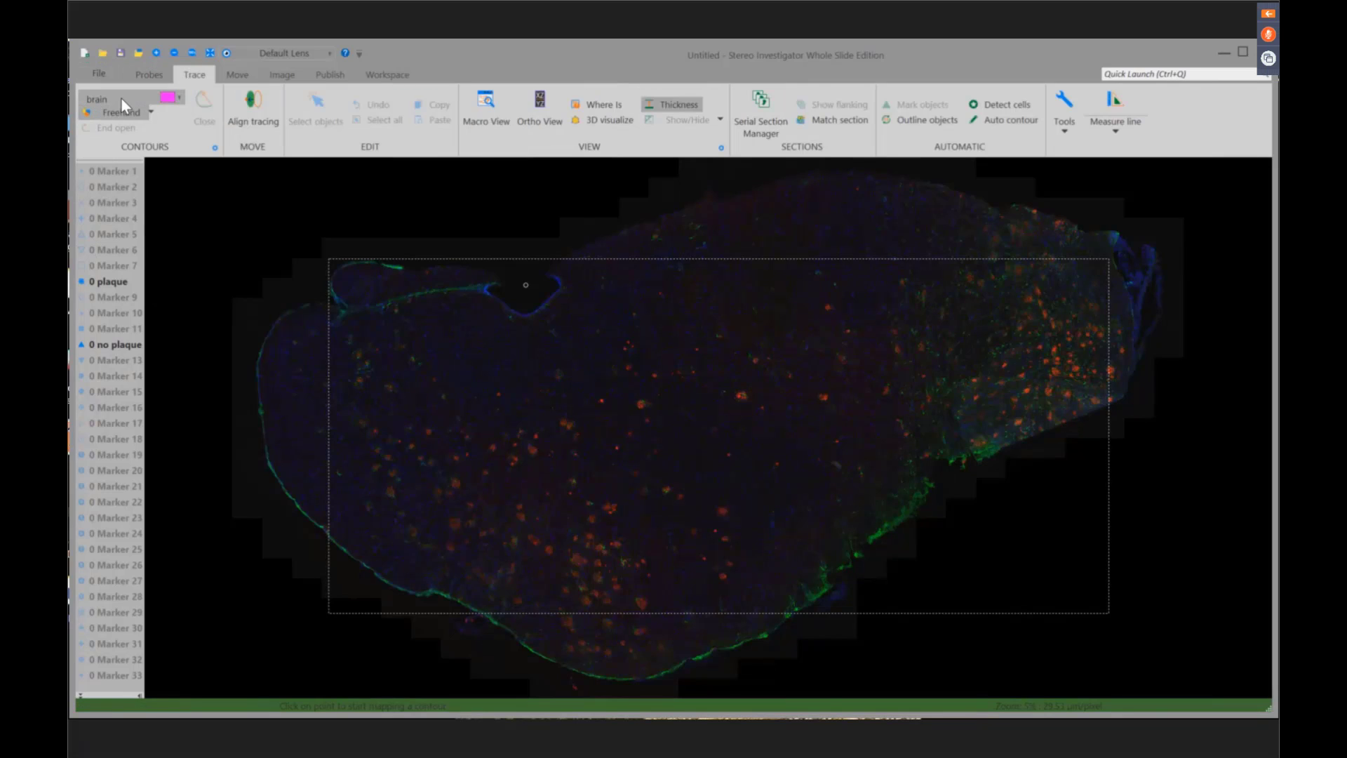
pyautogui.click(521, 312)
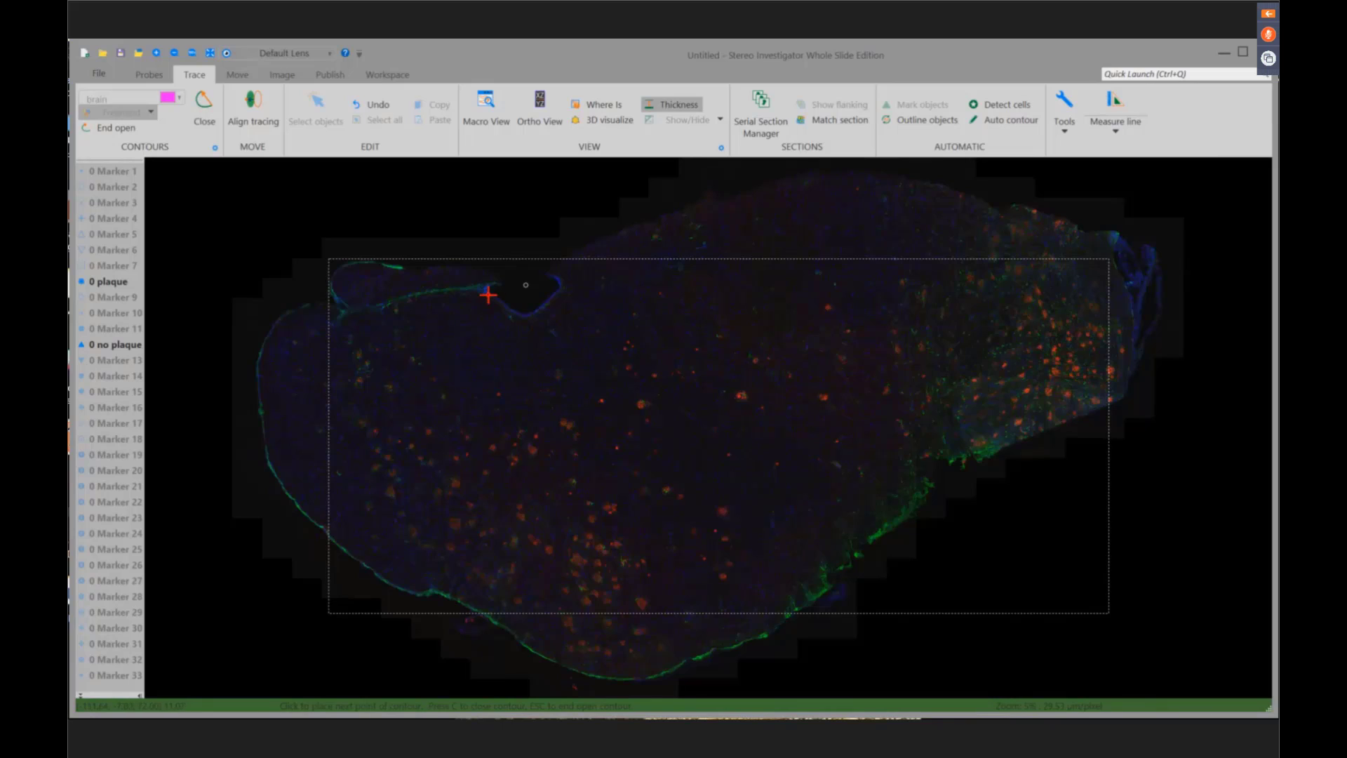
pyautogui.click(489, 295)
pyautogui.click(498, 284)
pyautogui.click(481, 269)
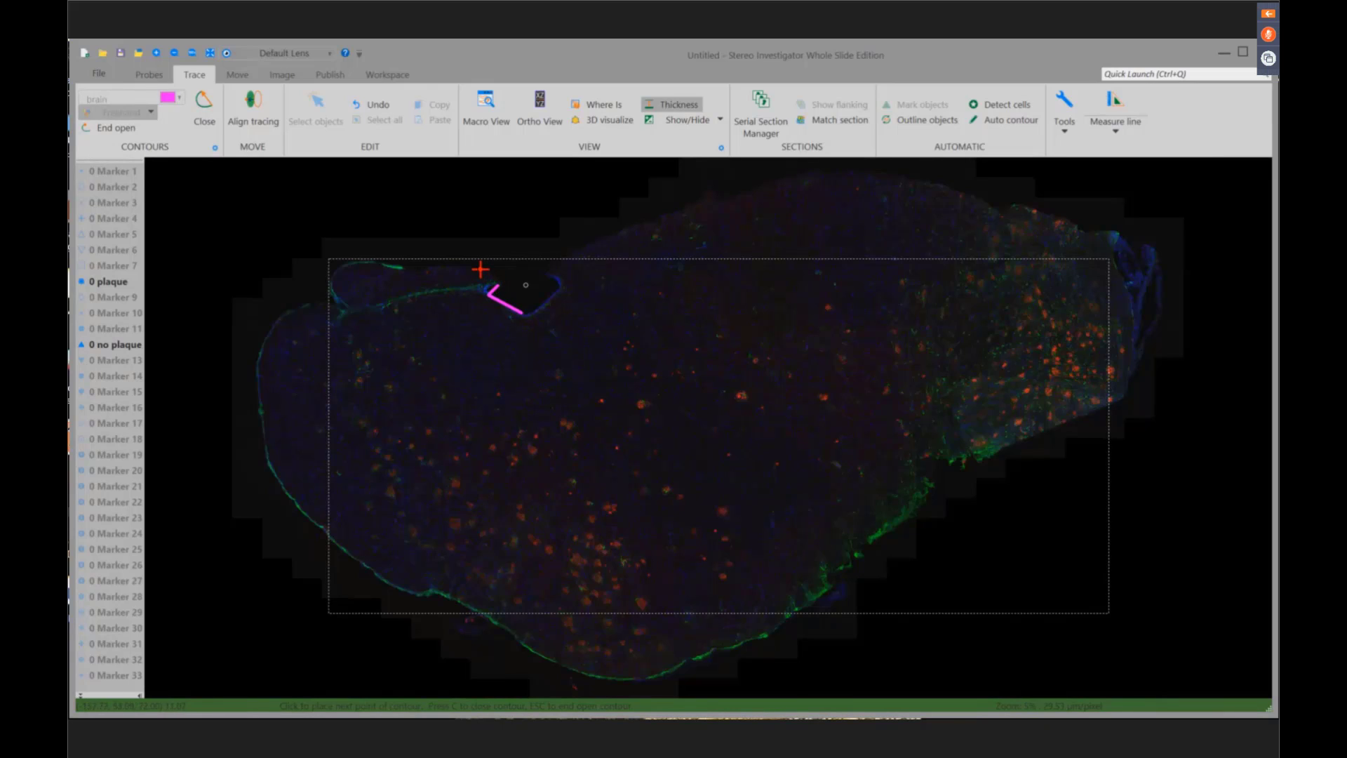
pyautogui.click(397, 266)
pyautogui.click(350, 264)
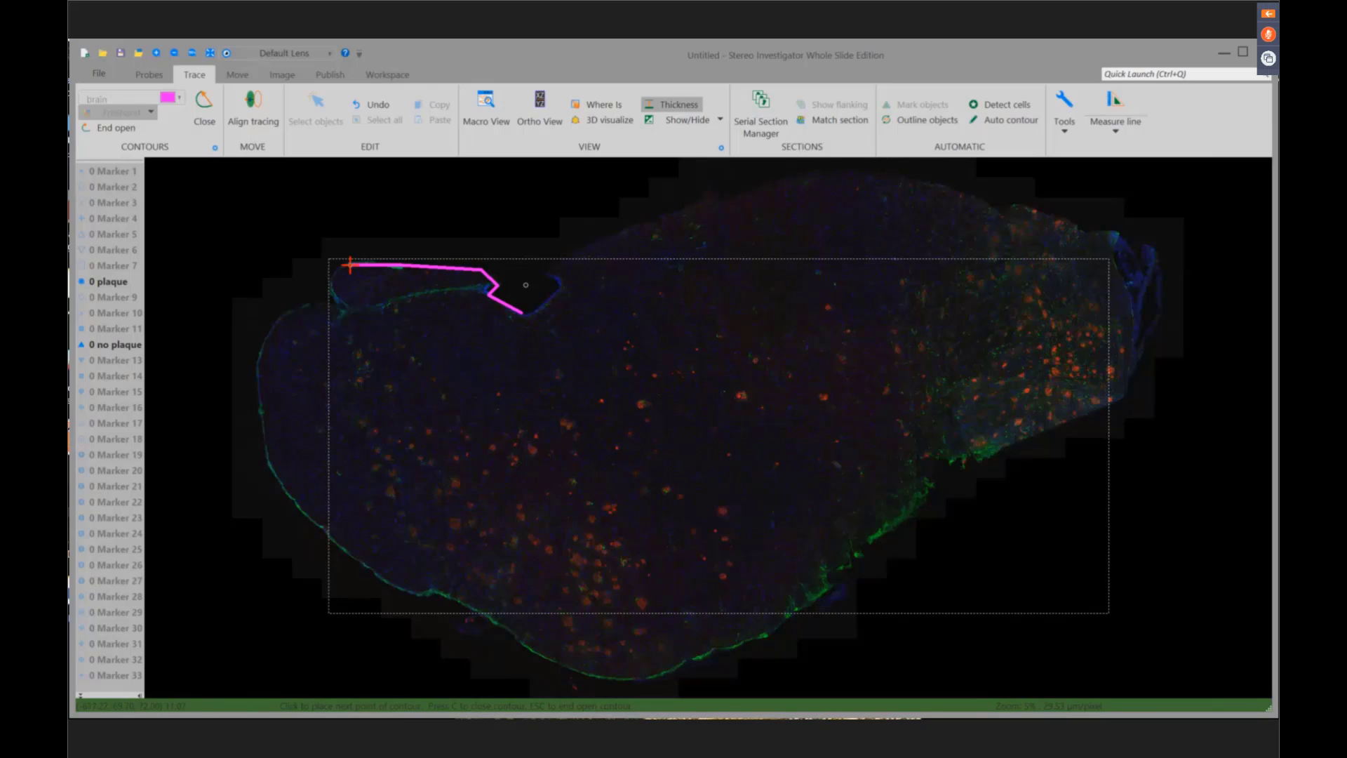
pyautogui.click(314, 304)
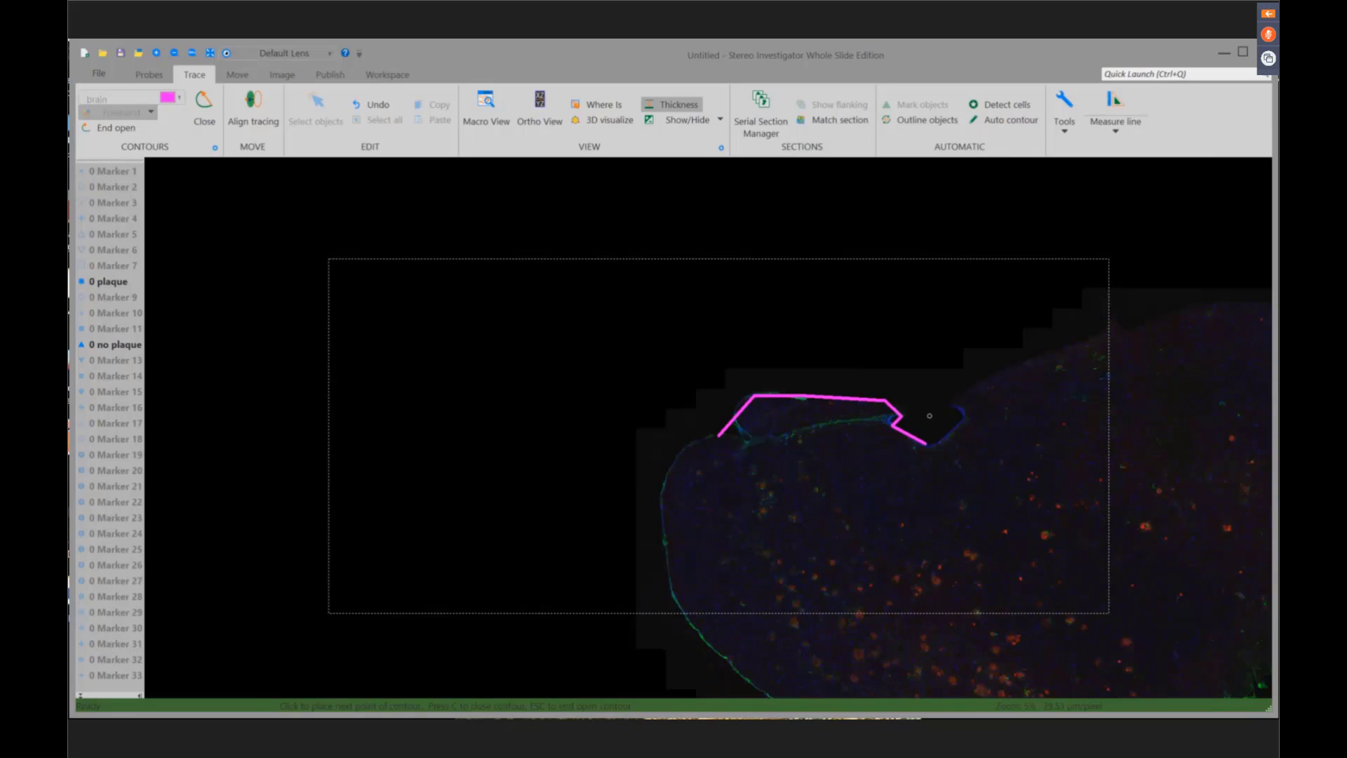
pyautogui.rightClick(583, 419)
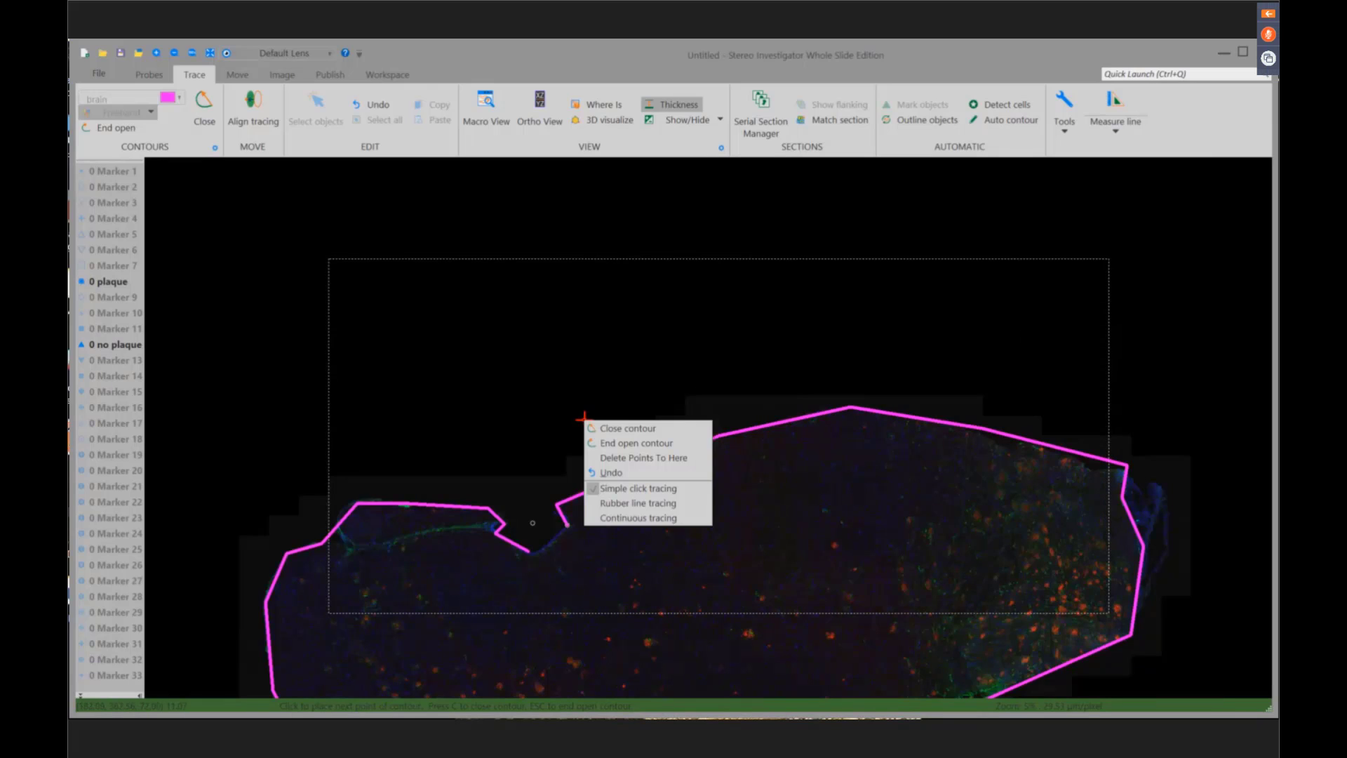
pyautogui.click(608, 428)
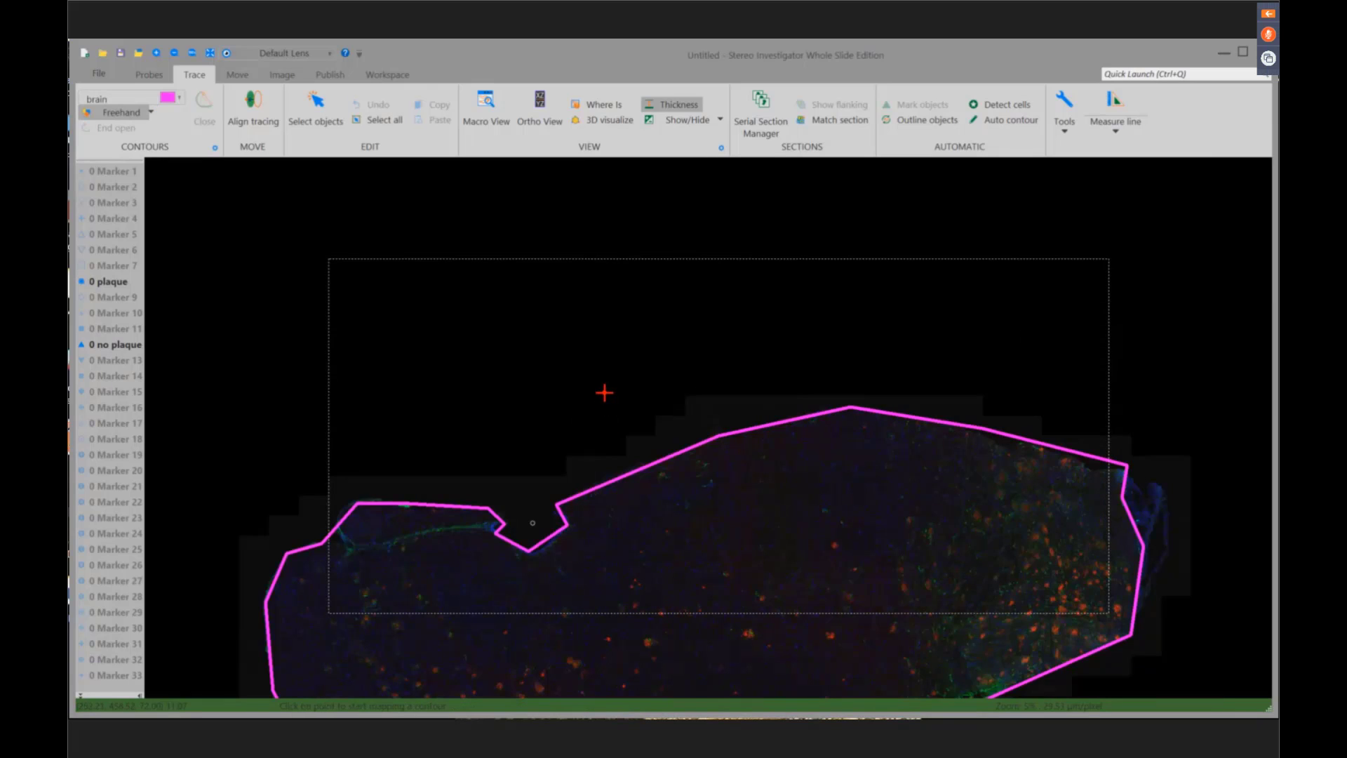
# - Fit the whole traced section in view and turn AutoMove off
pyautogui.click(284, 78)
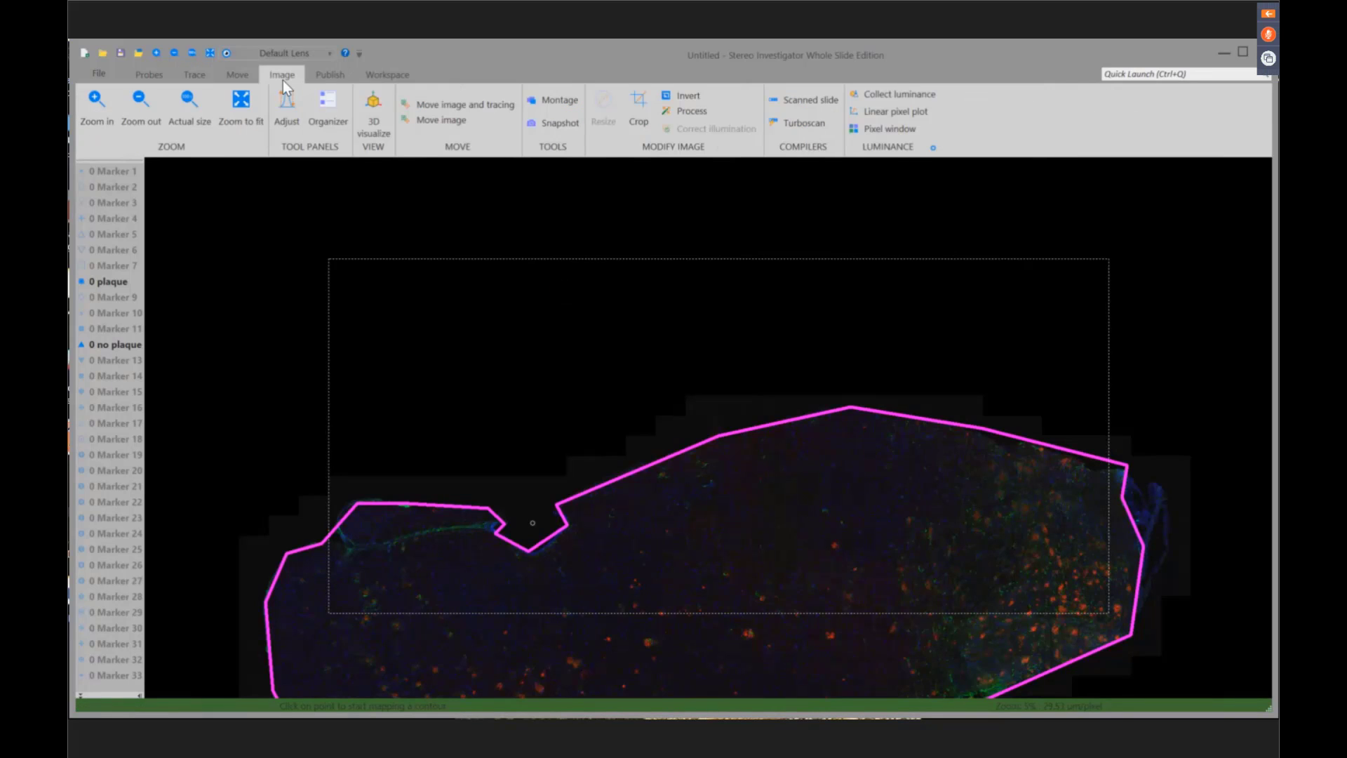
pyautogui.click(245, 112)
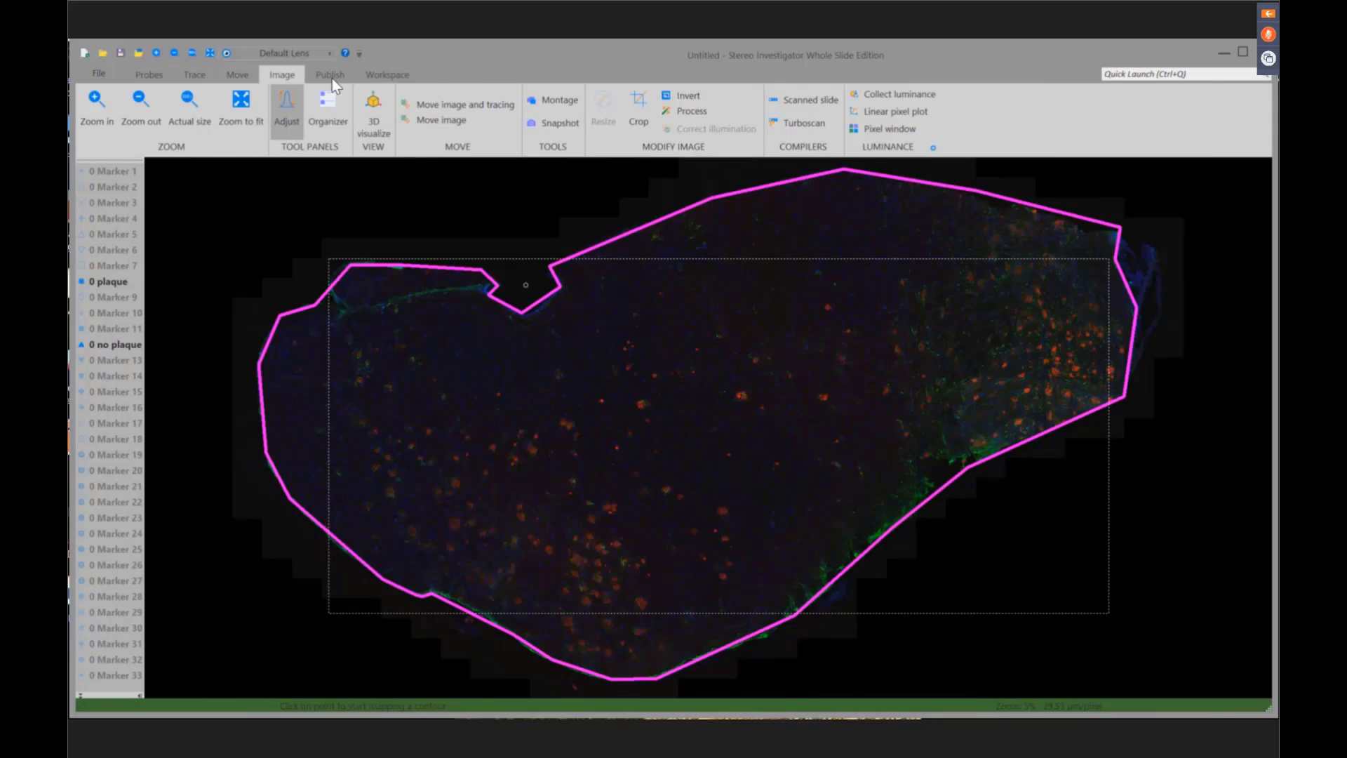
pyautogui.click(387, 75)
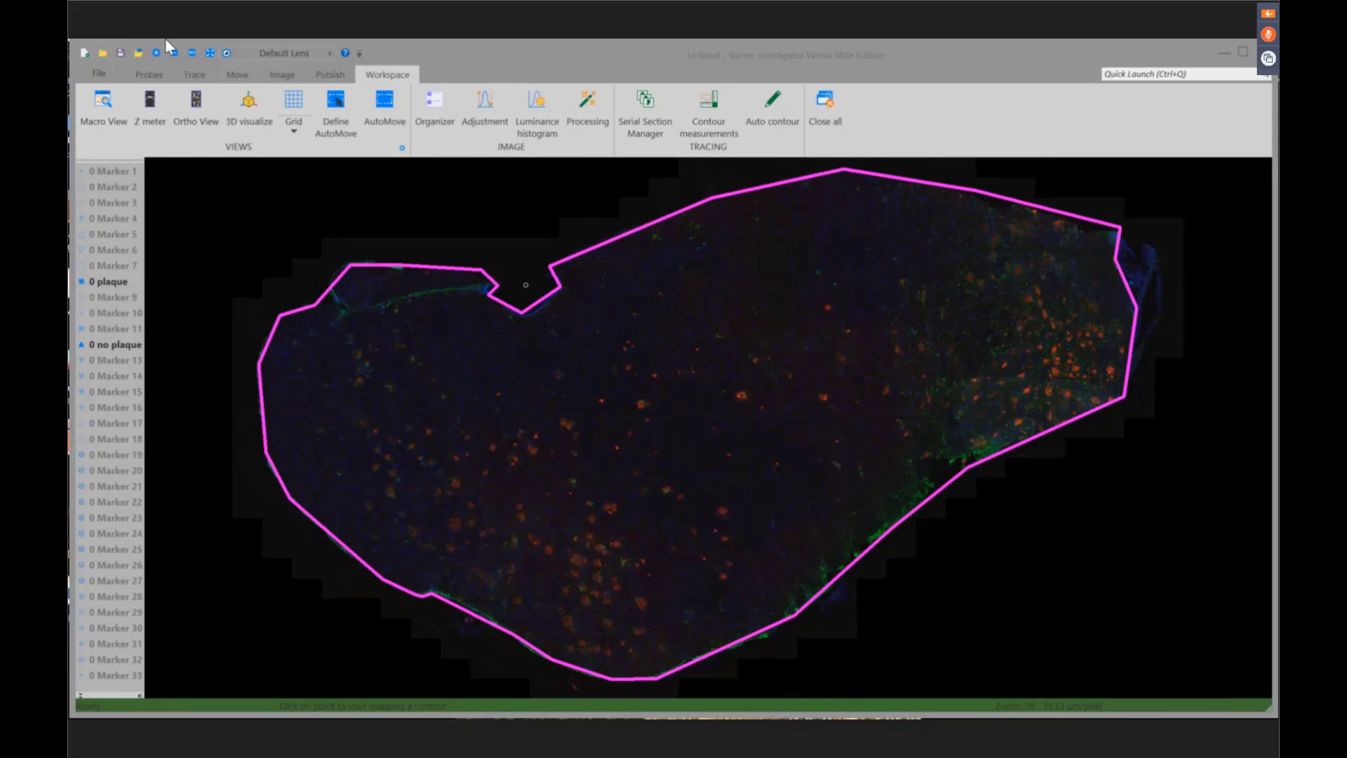
# - Preview the SRS layout on the brain contour, estimating the grid size for 10 desired sampling sites, and accept the layout
pyautogui.click(155, 78)
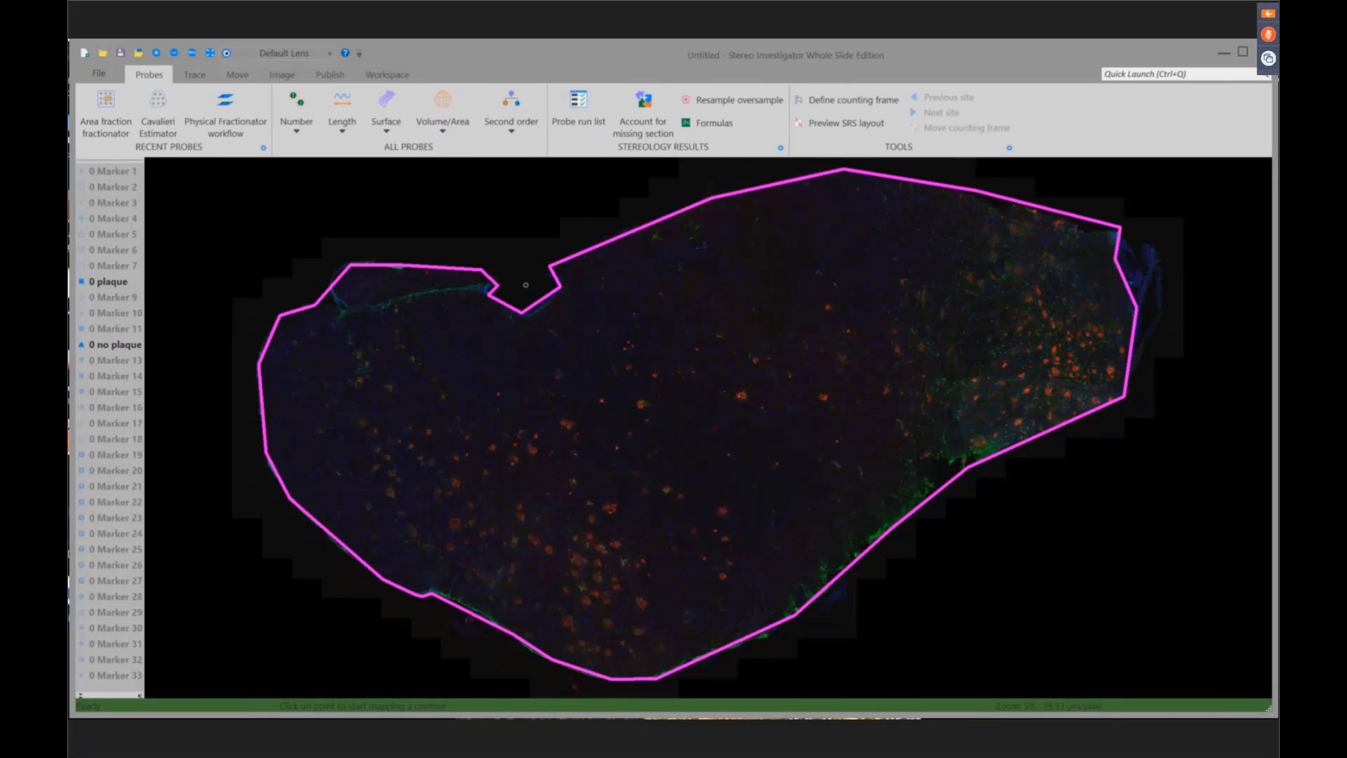
pyautogui.click(842, 123)
pyautogui.click(274, 175)
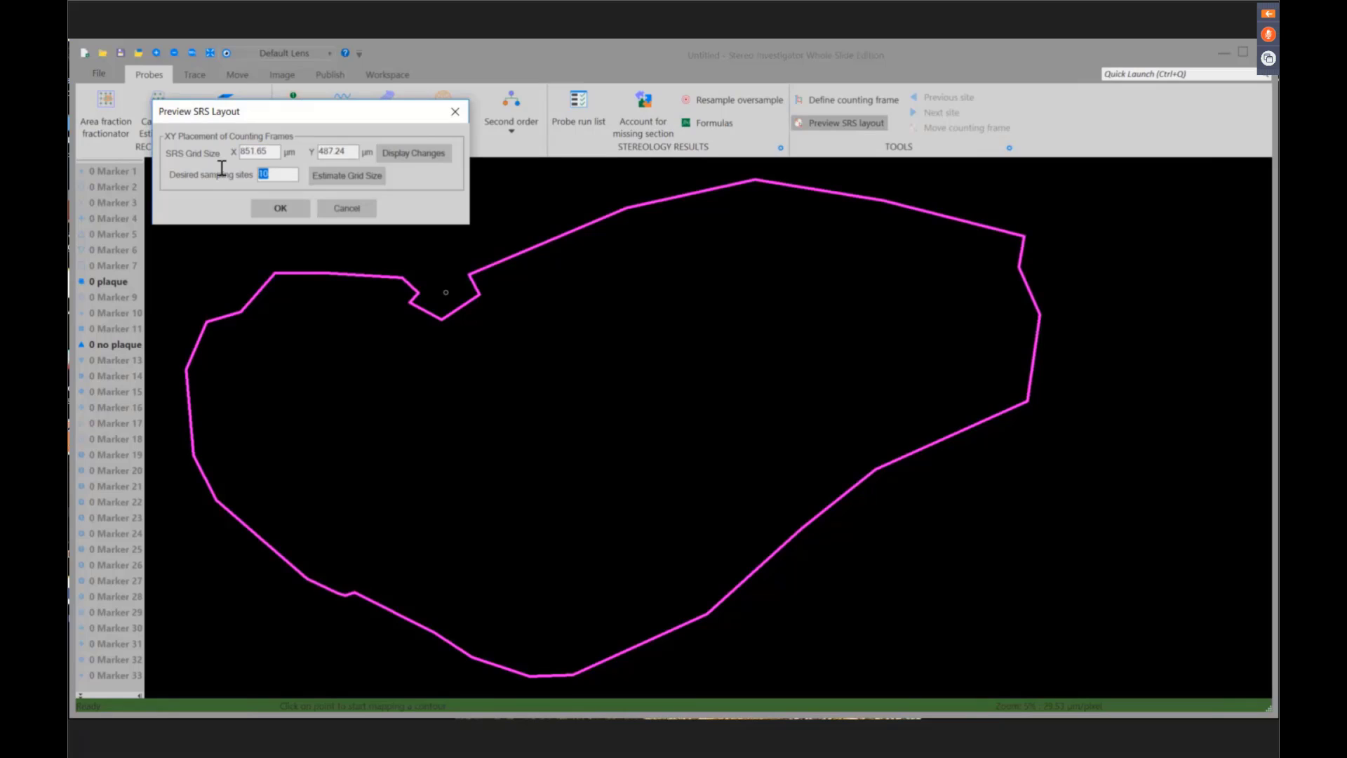
pyautogui.click(358, 182)
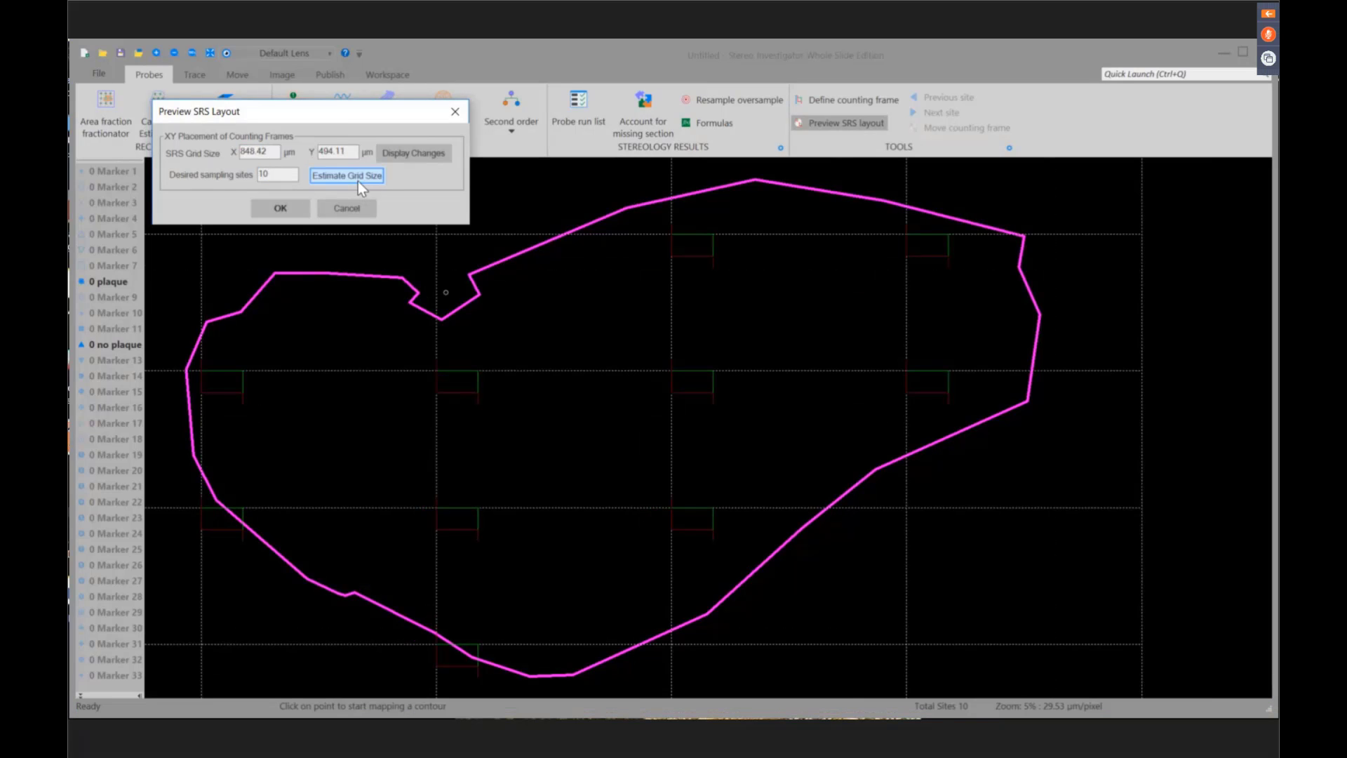
pyautogui.click(358, 181)
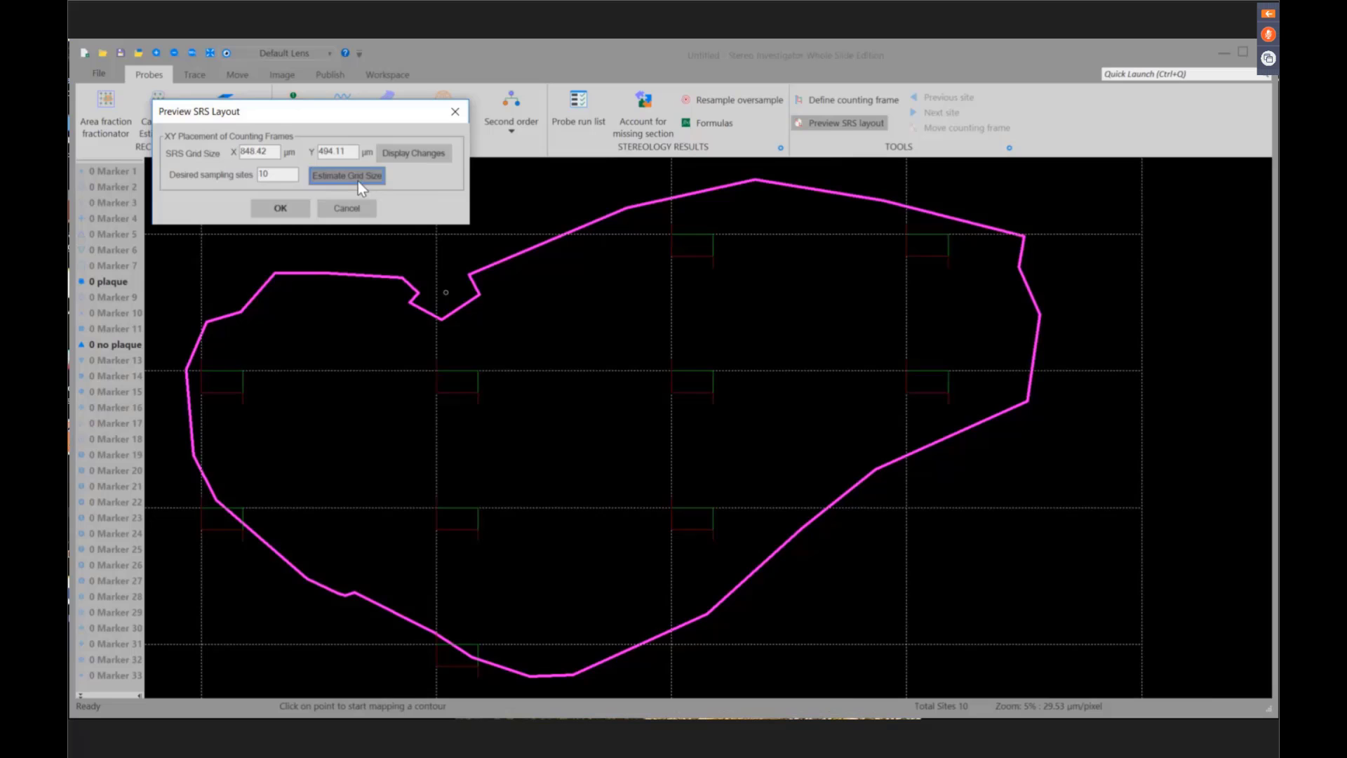
pyautogui.click(290, 210)
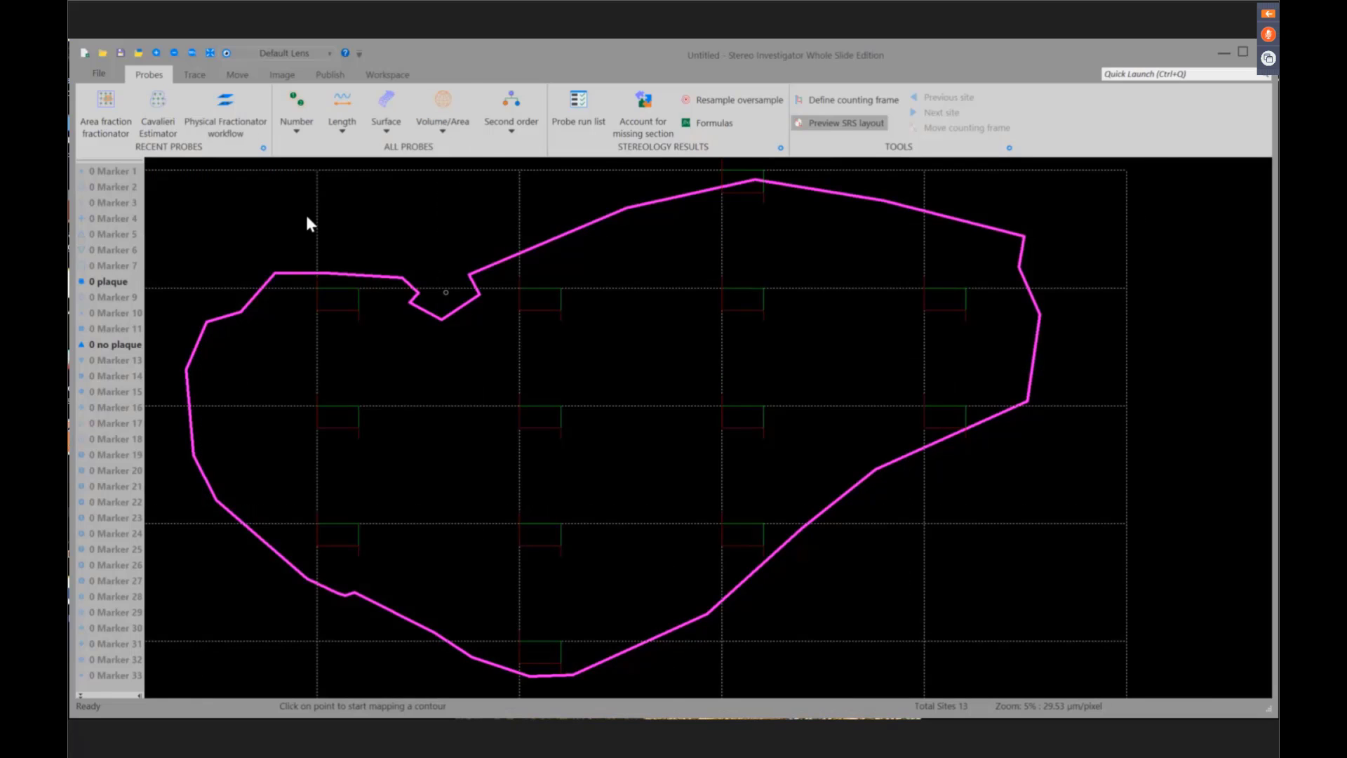
pyautogui.click(388, 234)
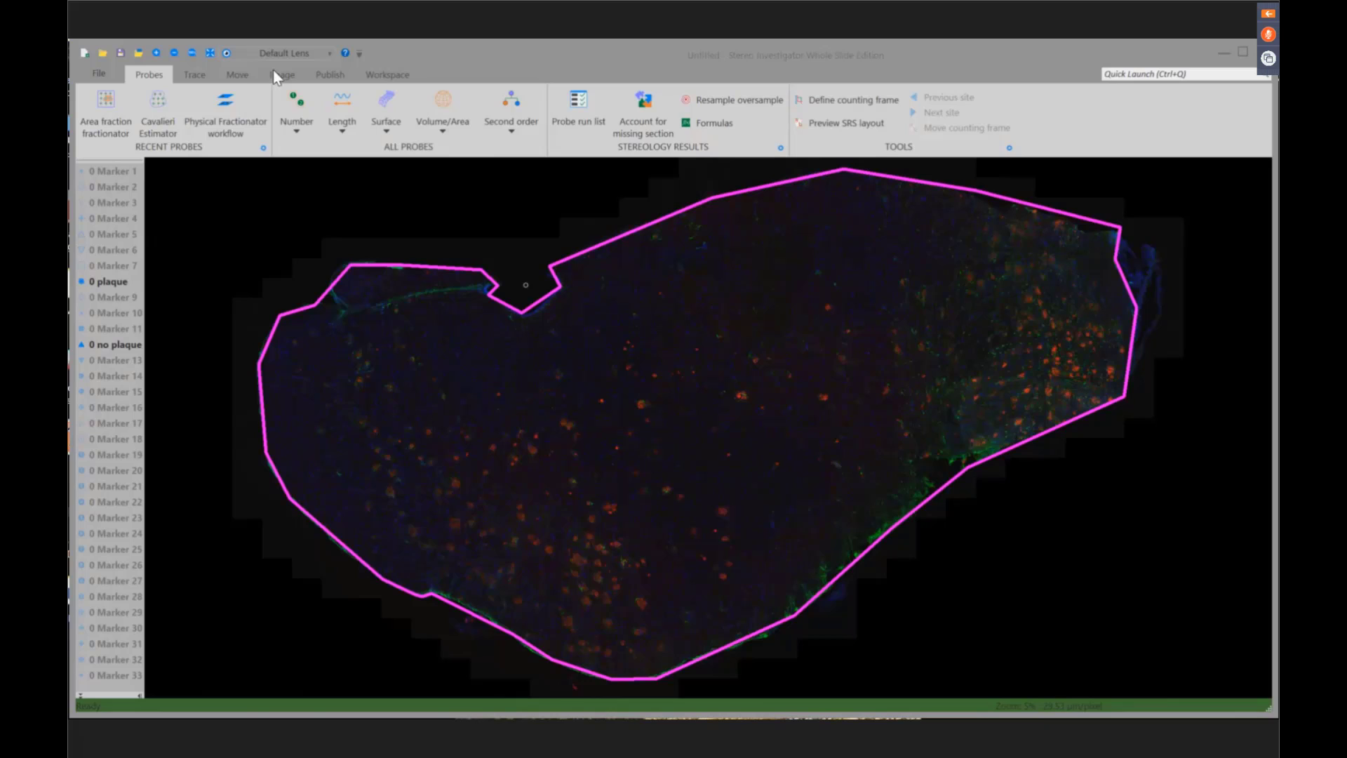
# - Show the image at actual size and define a counting frame 150 µm wide and 80 µm high
pyautogui.click(288, 71)
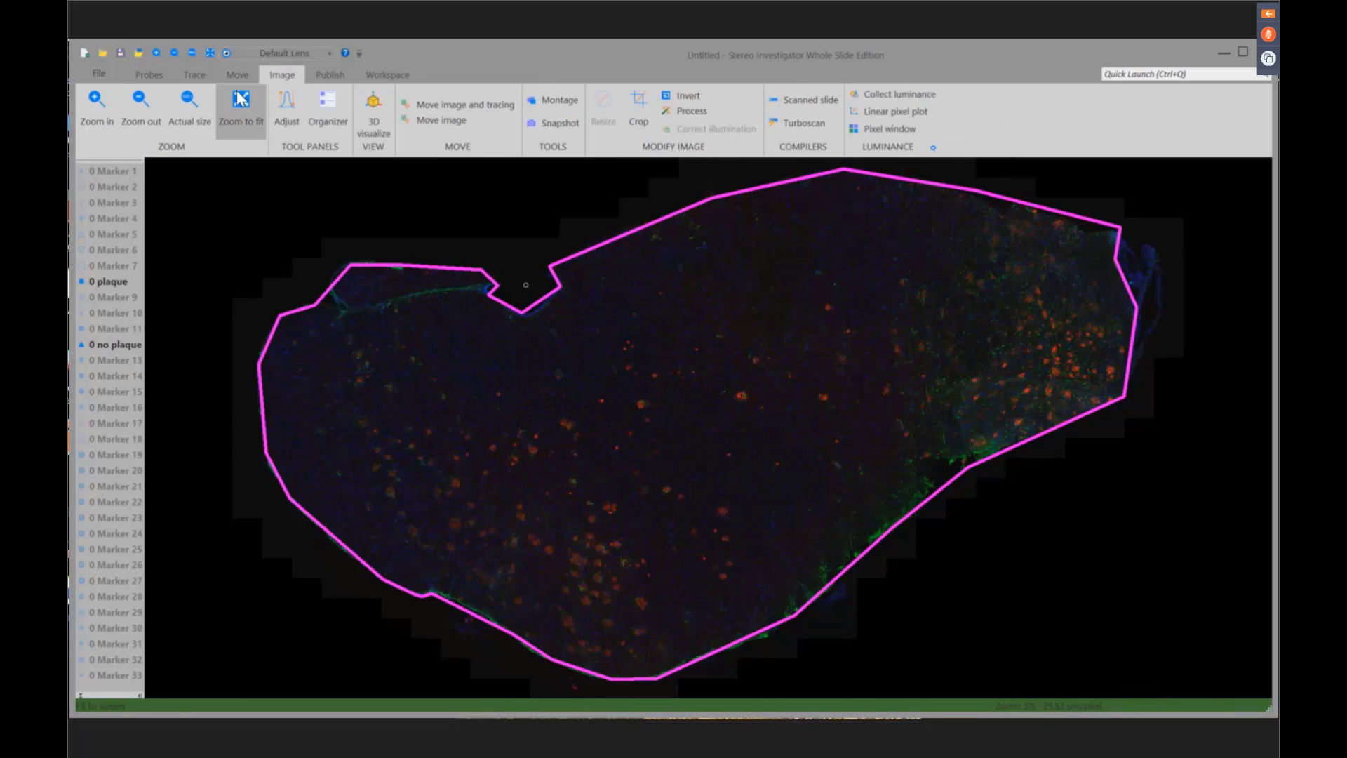
pyautogui.click(185, 107)
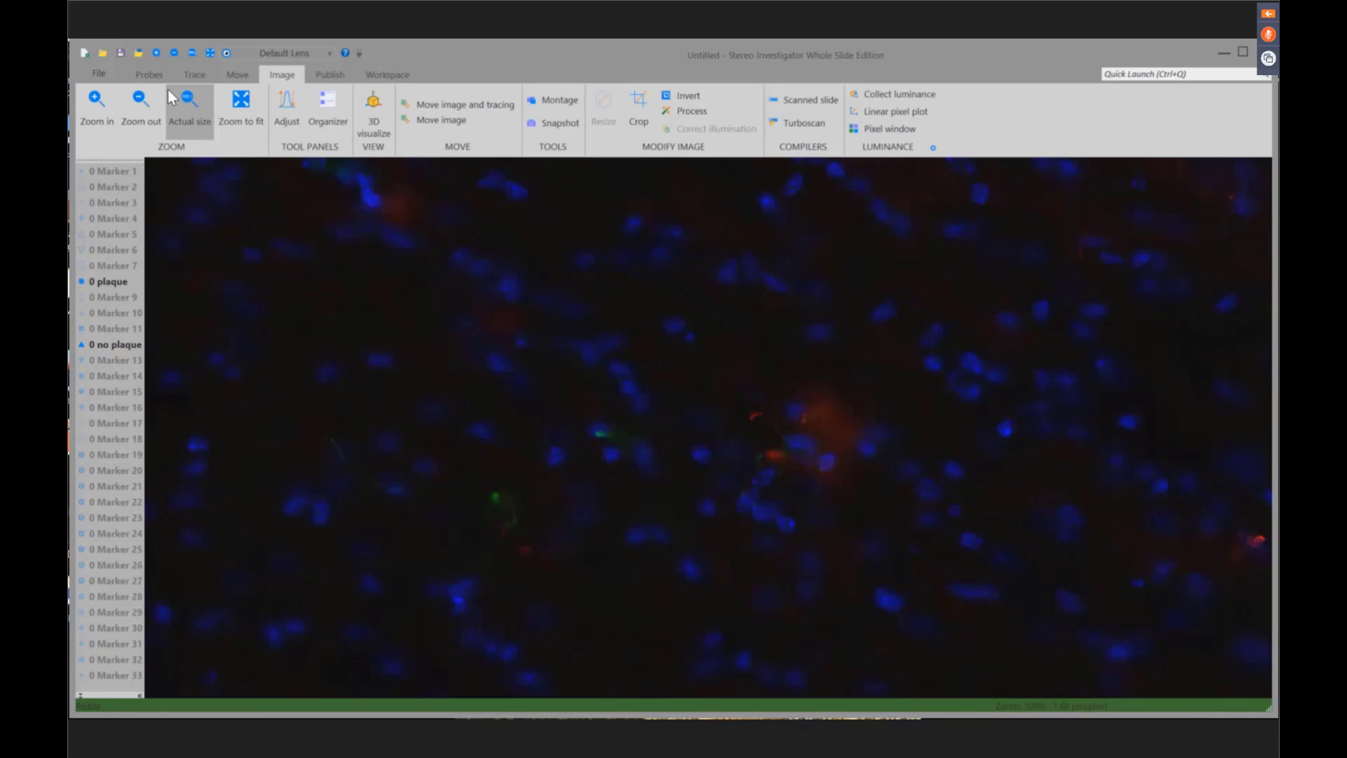
pyautogui.click(147, 77)
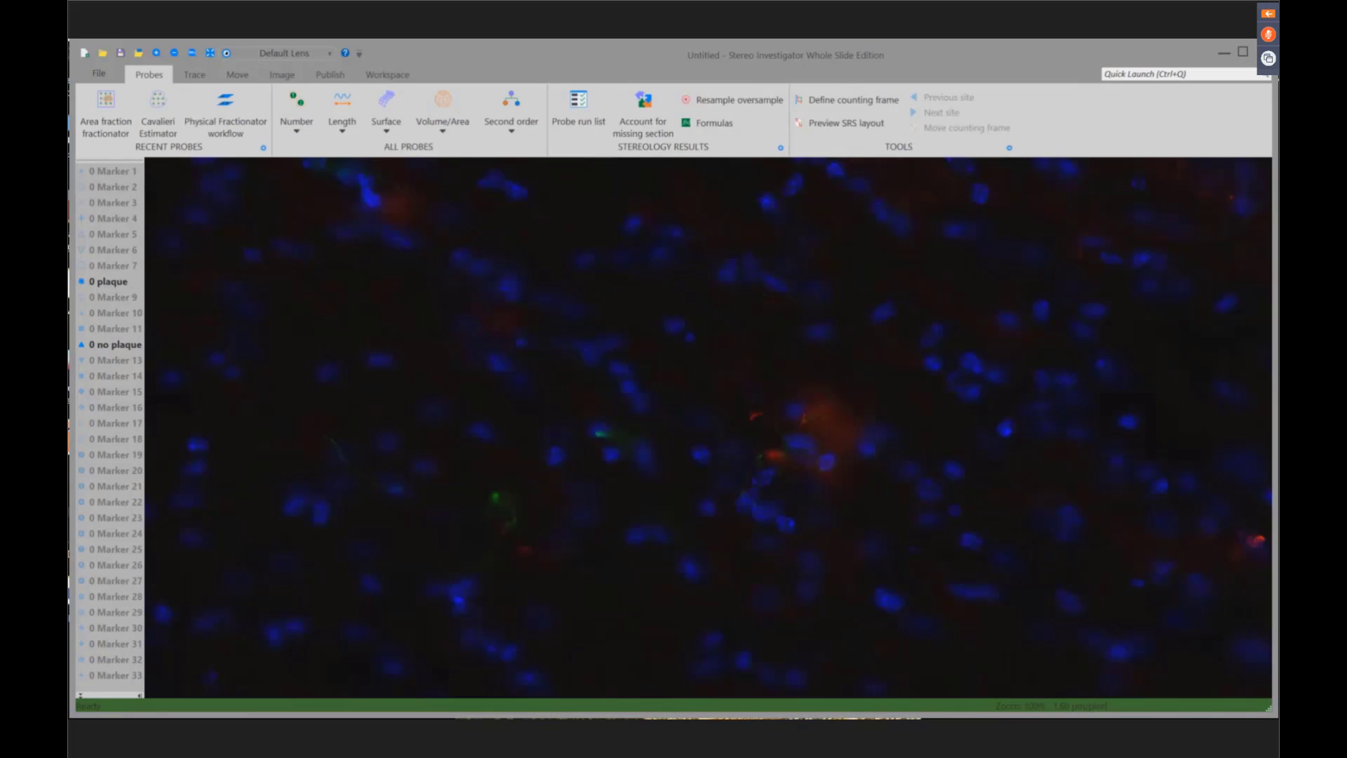
pyautogui.click(840, 99)
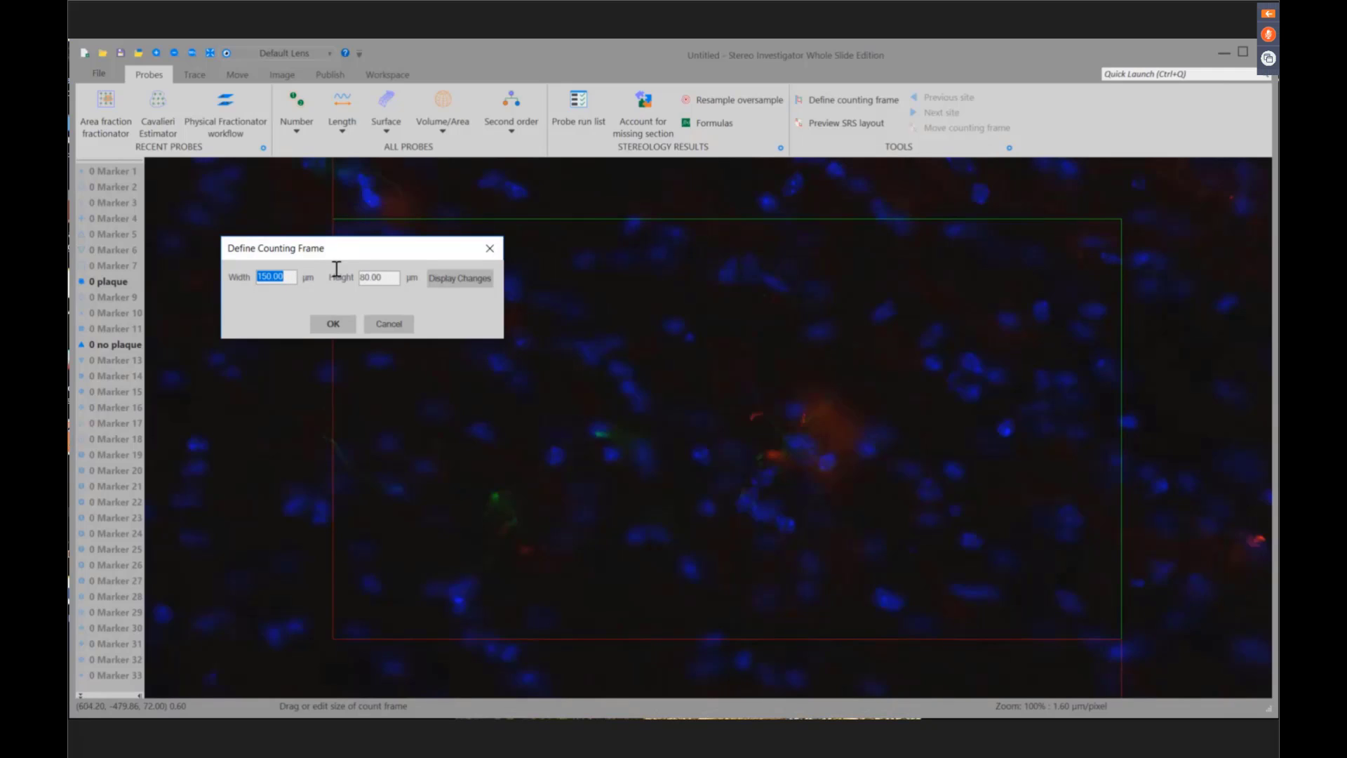
pyautogui.press('Tab')
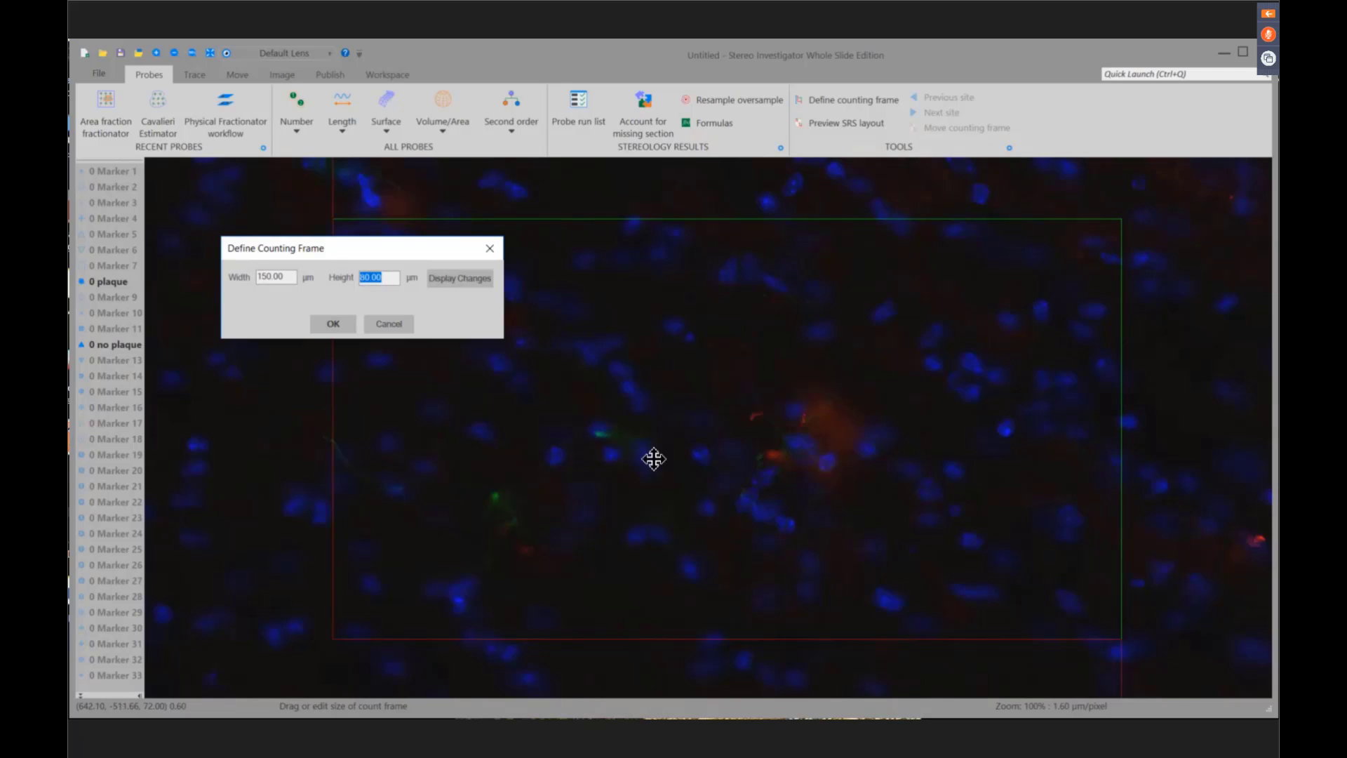
pyautogui.click(330, 325)
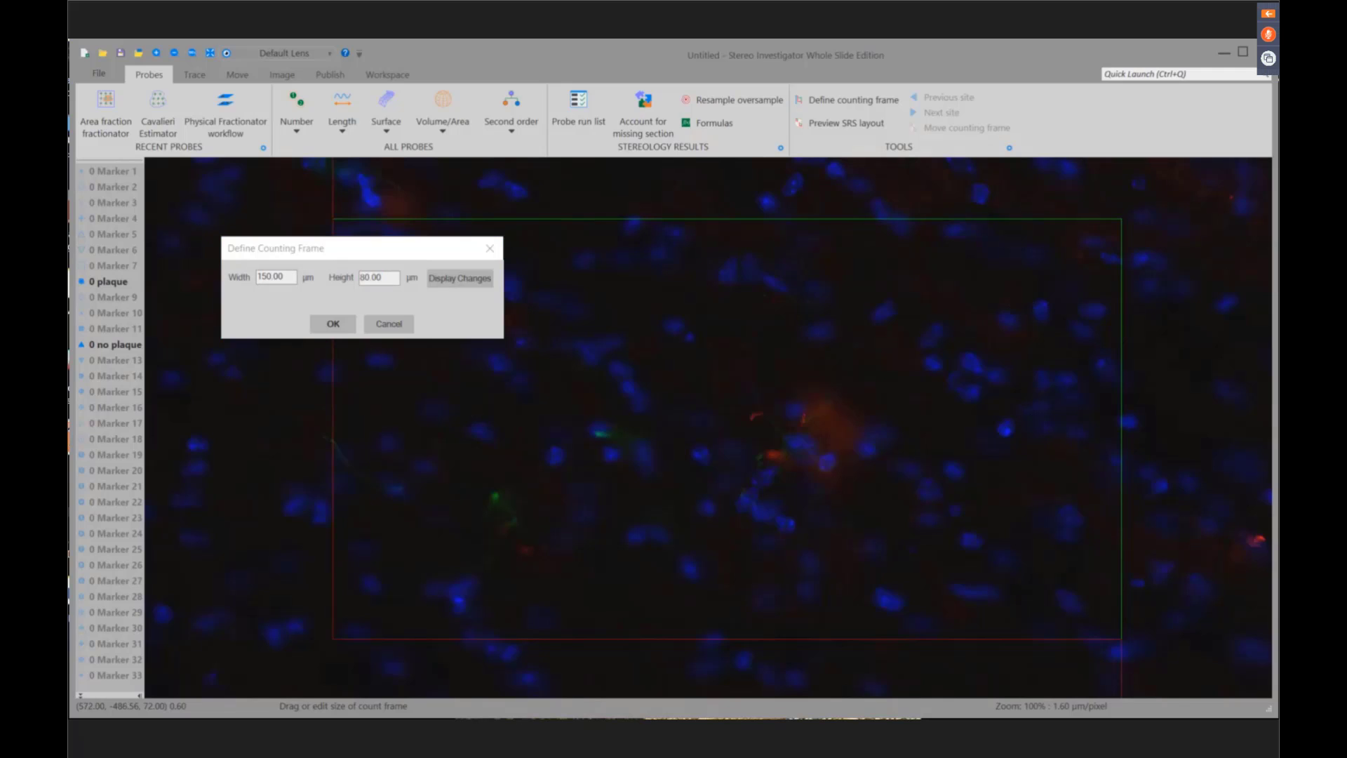
pyautogui.click(362, 321)
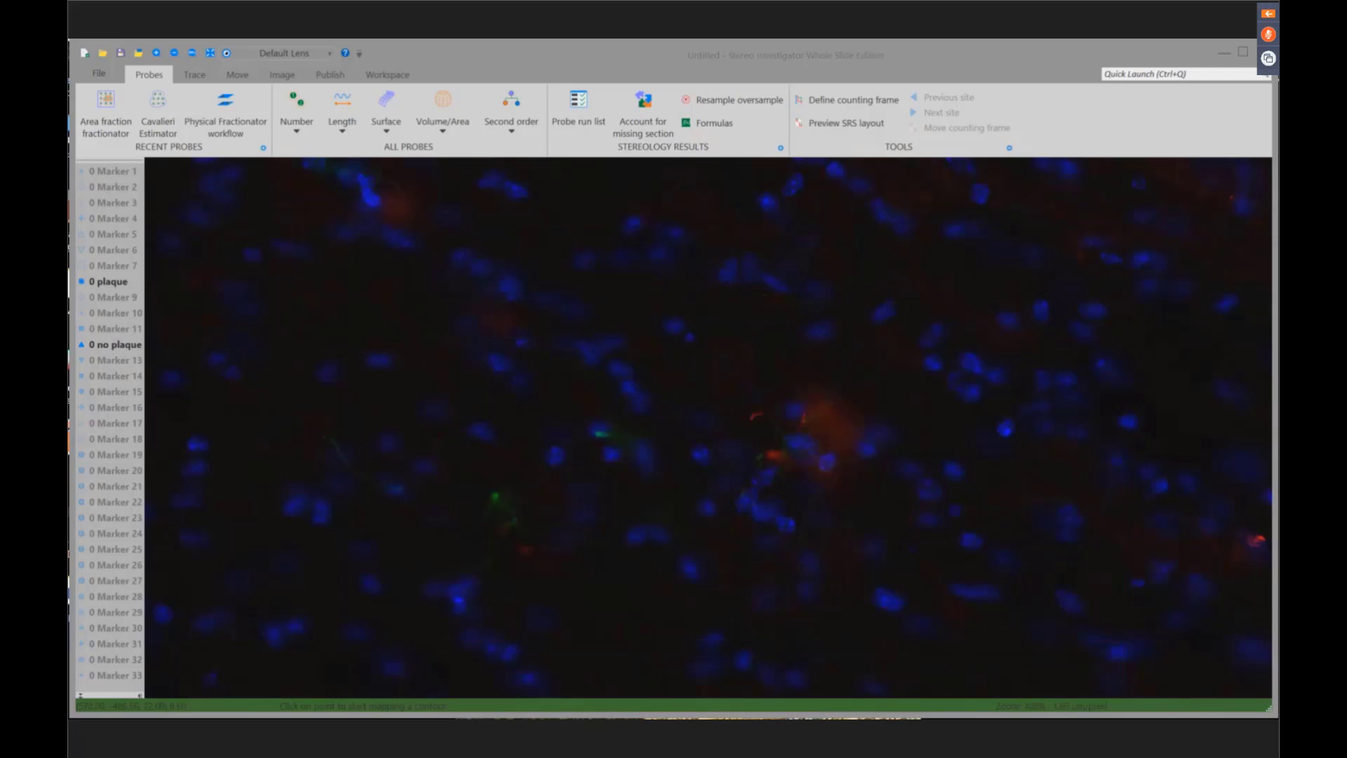
pyautogui.click(390, 76)
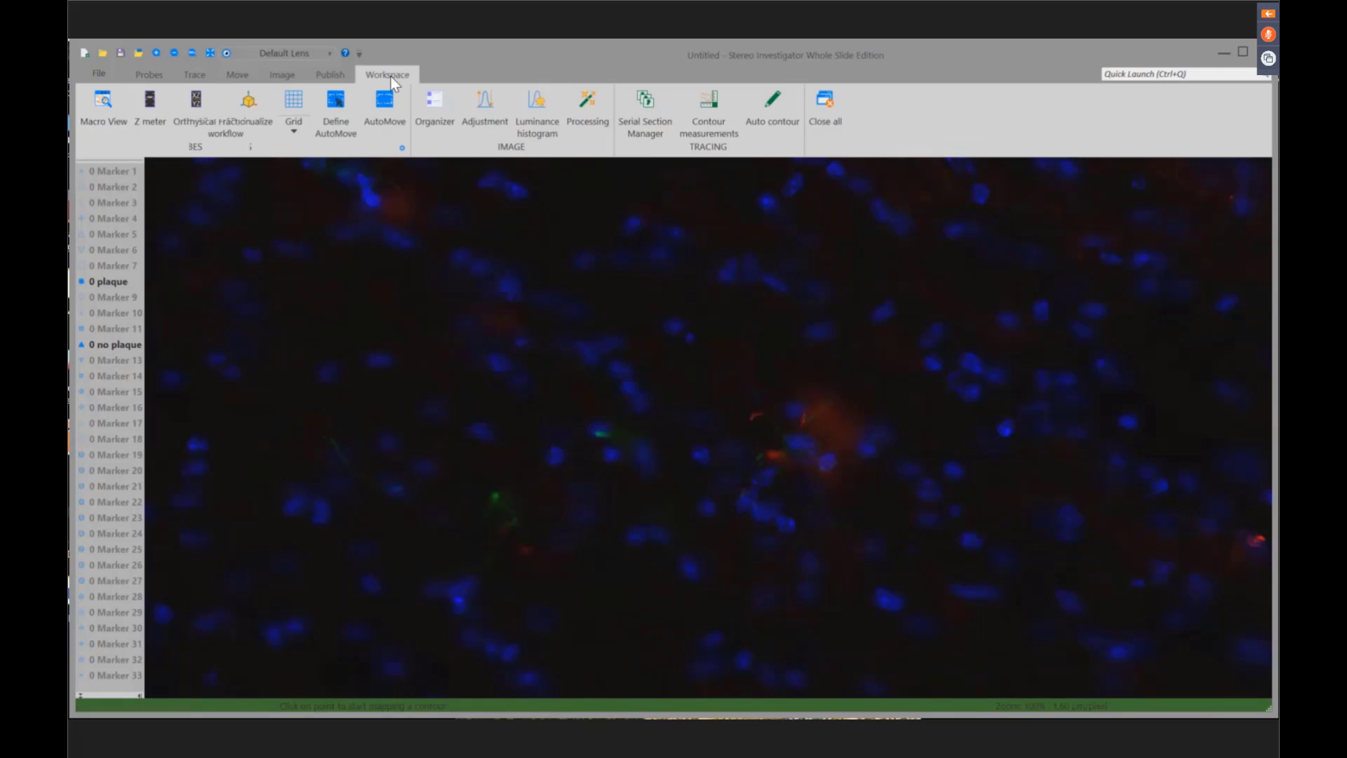
# - Show the Macro View of the traced section and open the Area Fraction Fractionator settings
pyautogui.click(92, 111)
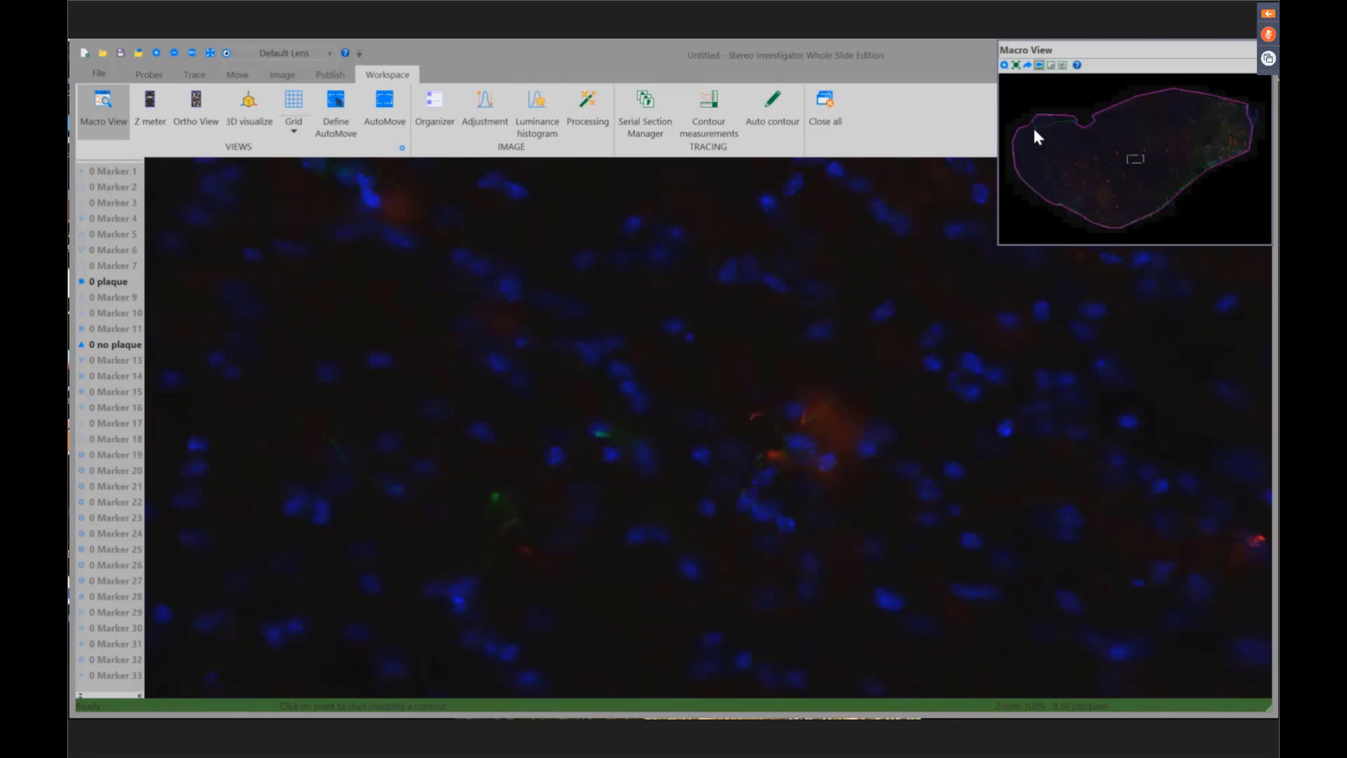
pyautogui.click(153, 73)
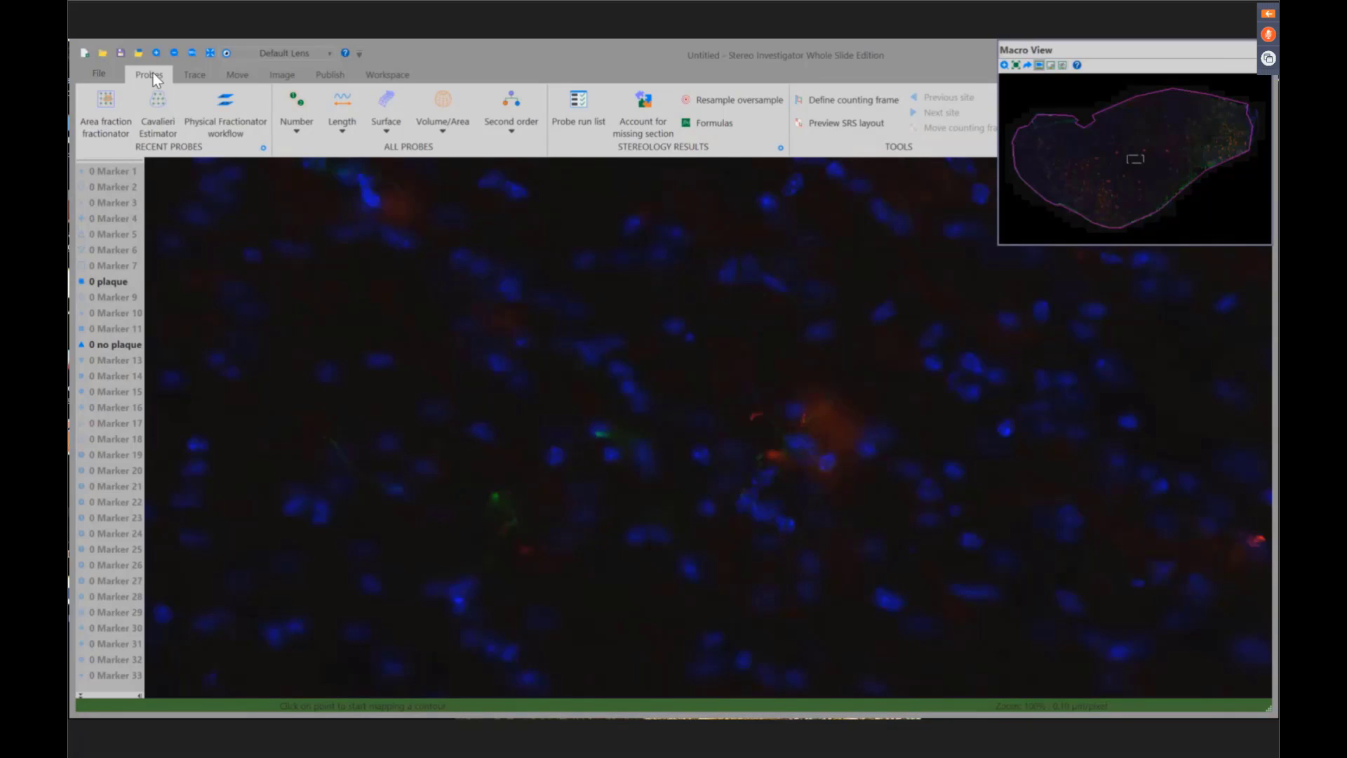
pyautogui.click(449, 115)
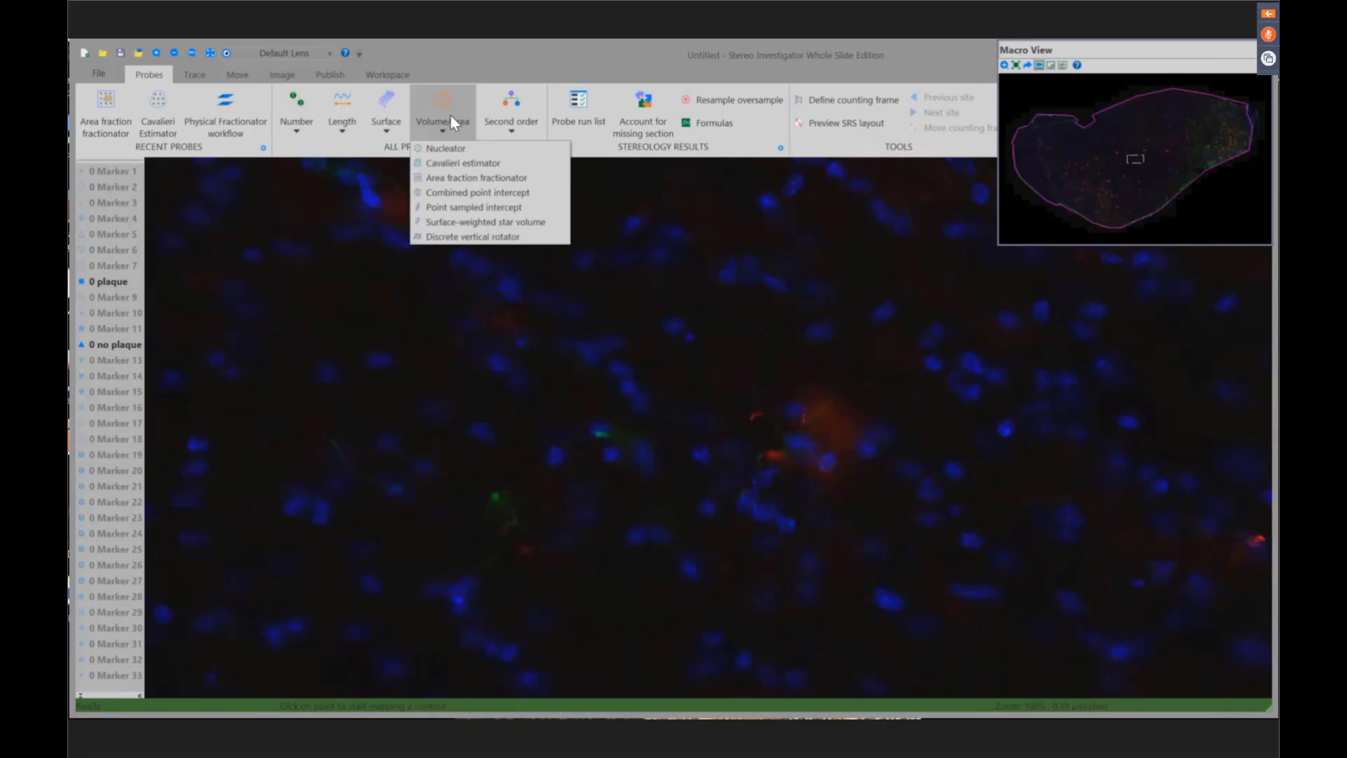
pyautogui.click(465, 176)
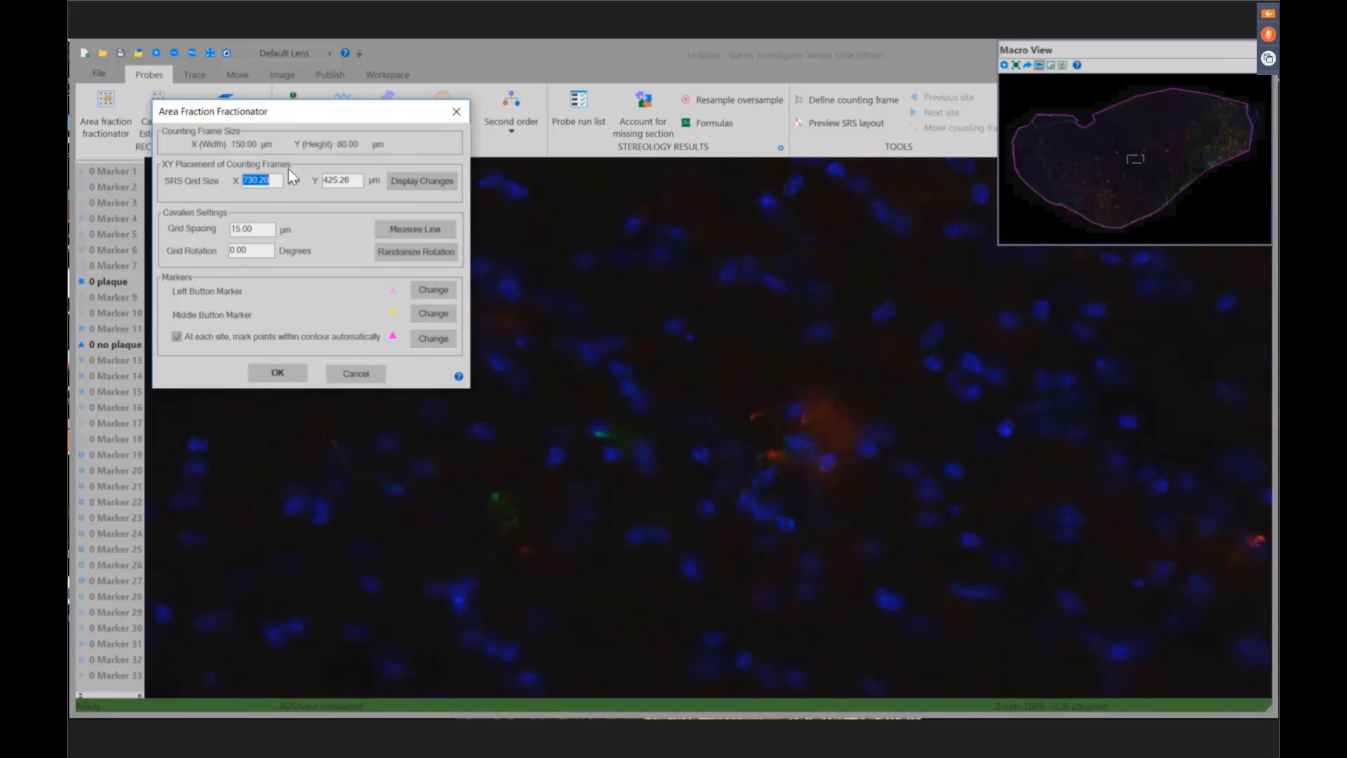
# - Measure a line across the orange plaque near the image centre to set the Cavalieri grid spacing
pyautogui.click(404, 229)
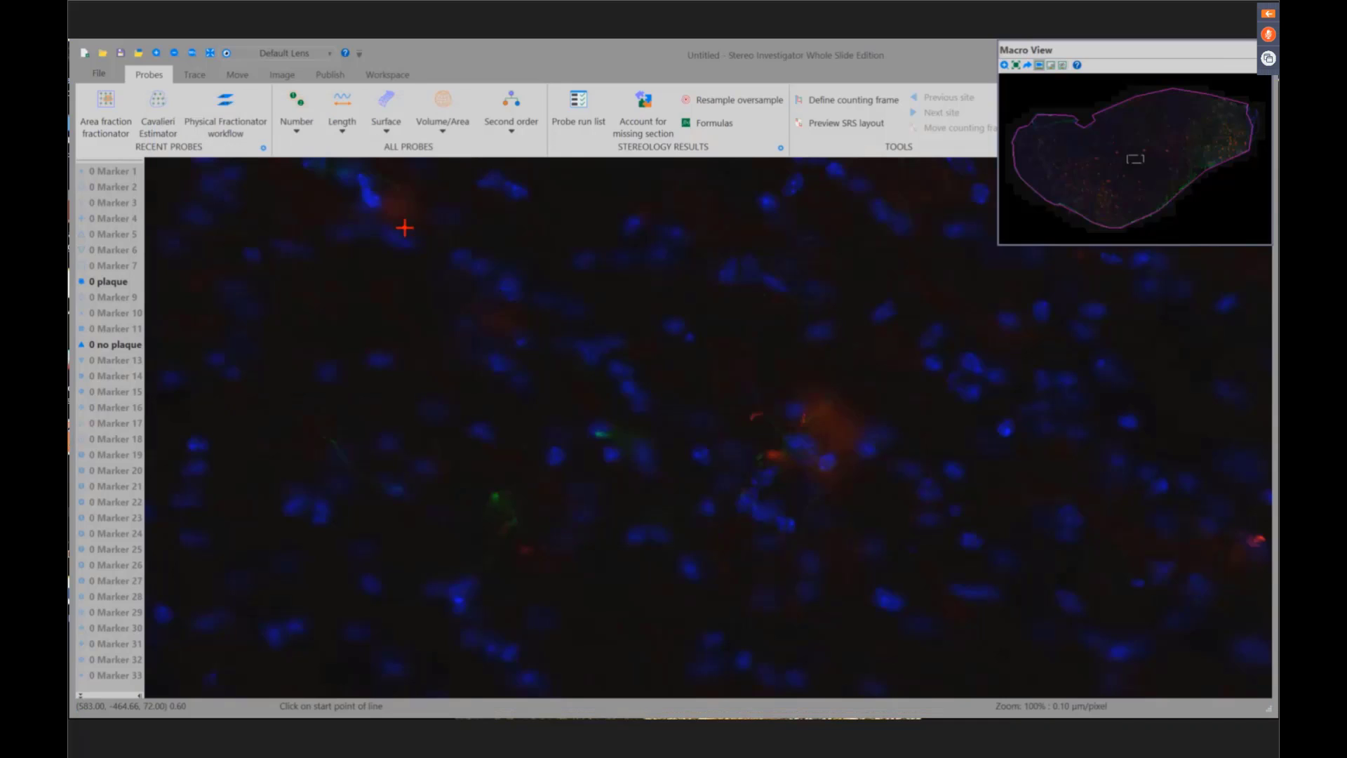
pyautogui.click(788, 427)
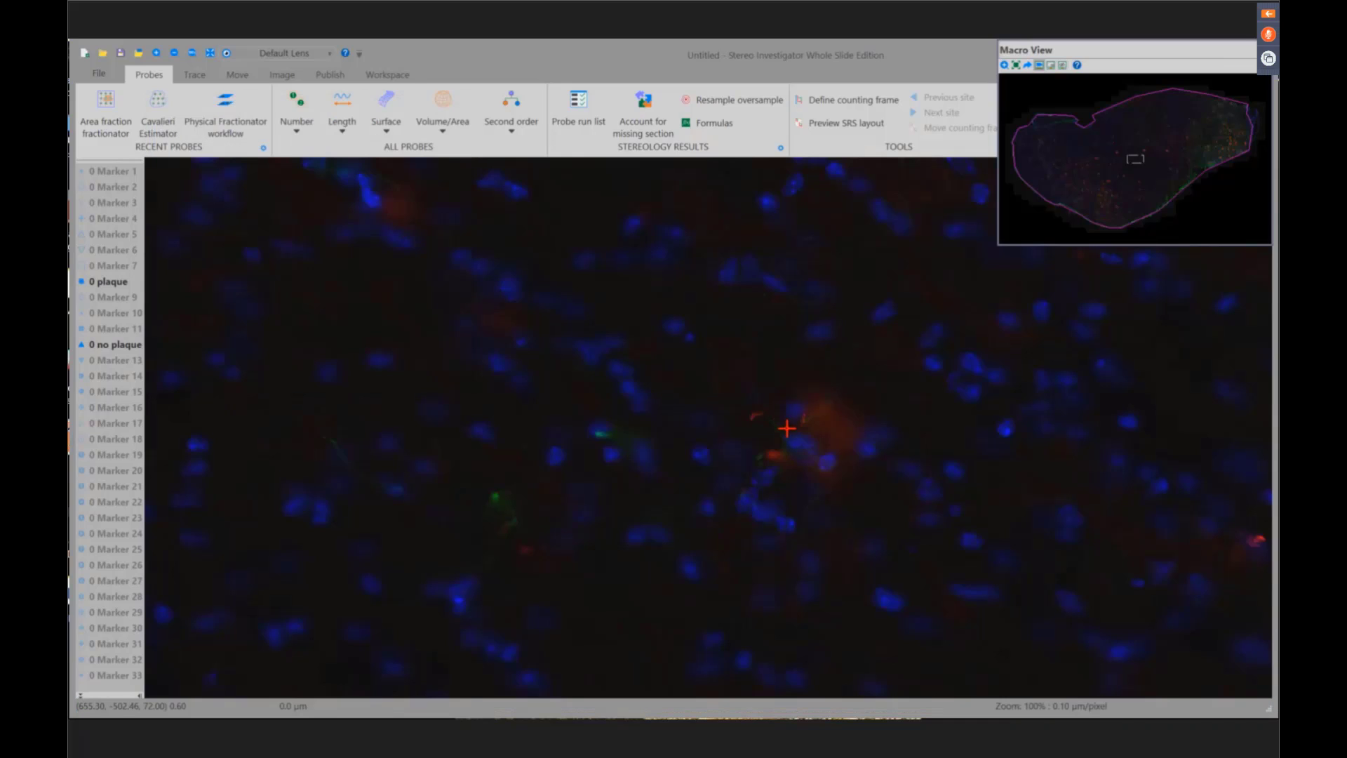
pyautogui.click(858, 423)
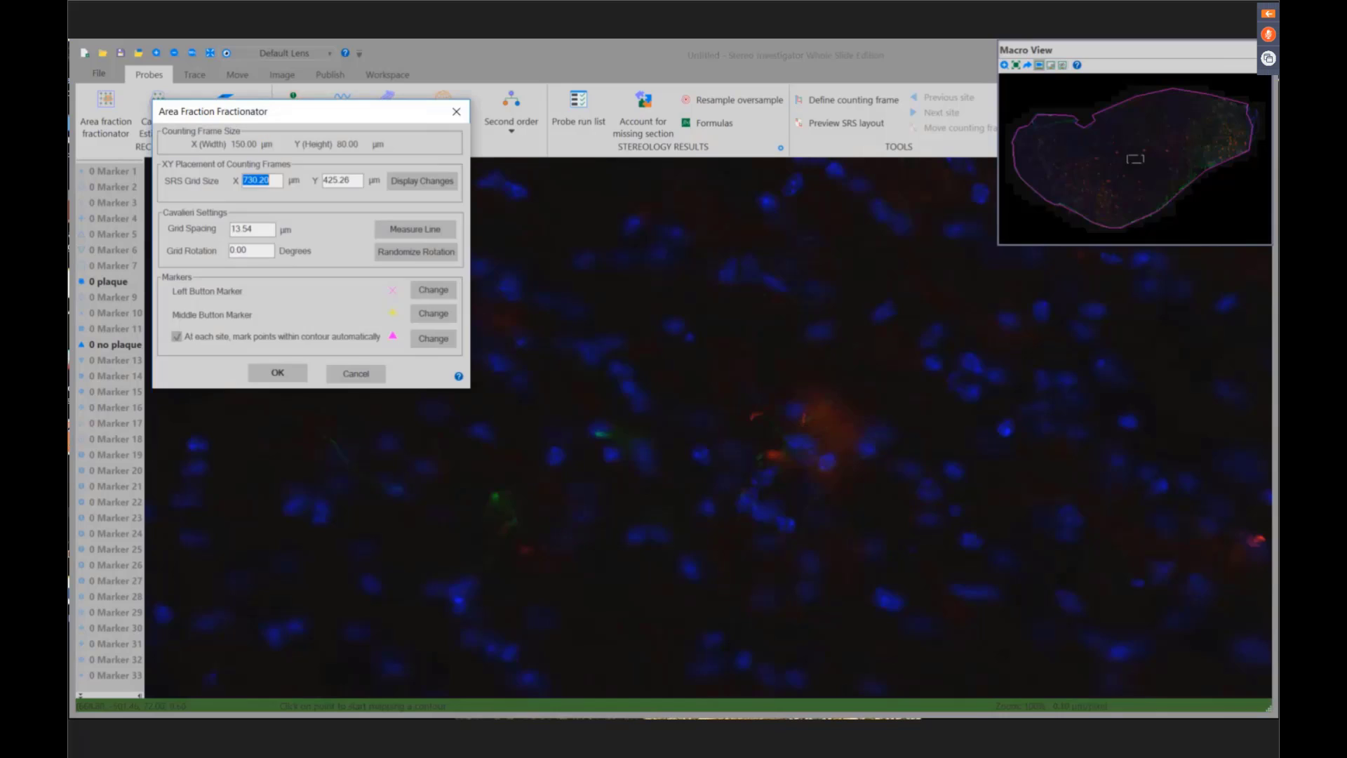
# - Set the Cavalieri grid spacing to 15 µm, assign the plaque marker as the Left Button Marker, and accept the probe settings
pyautogui.moveTo(260, 232); pyautogui.dragTo(186, 229)
pyautogui.write('15')
pyautogui.click(439, 289)
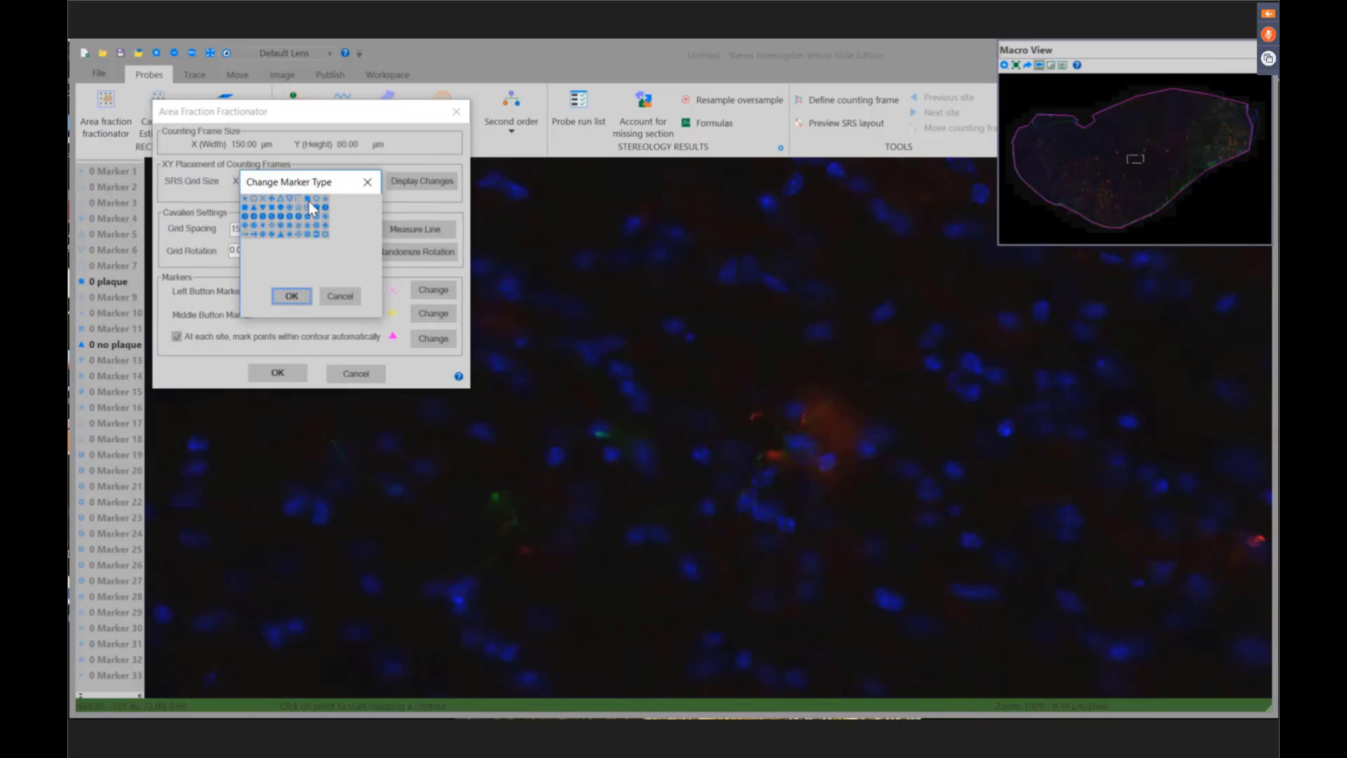
pyautogui.click(292, 295)
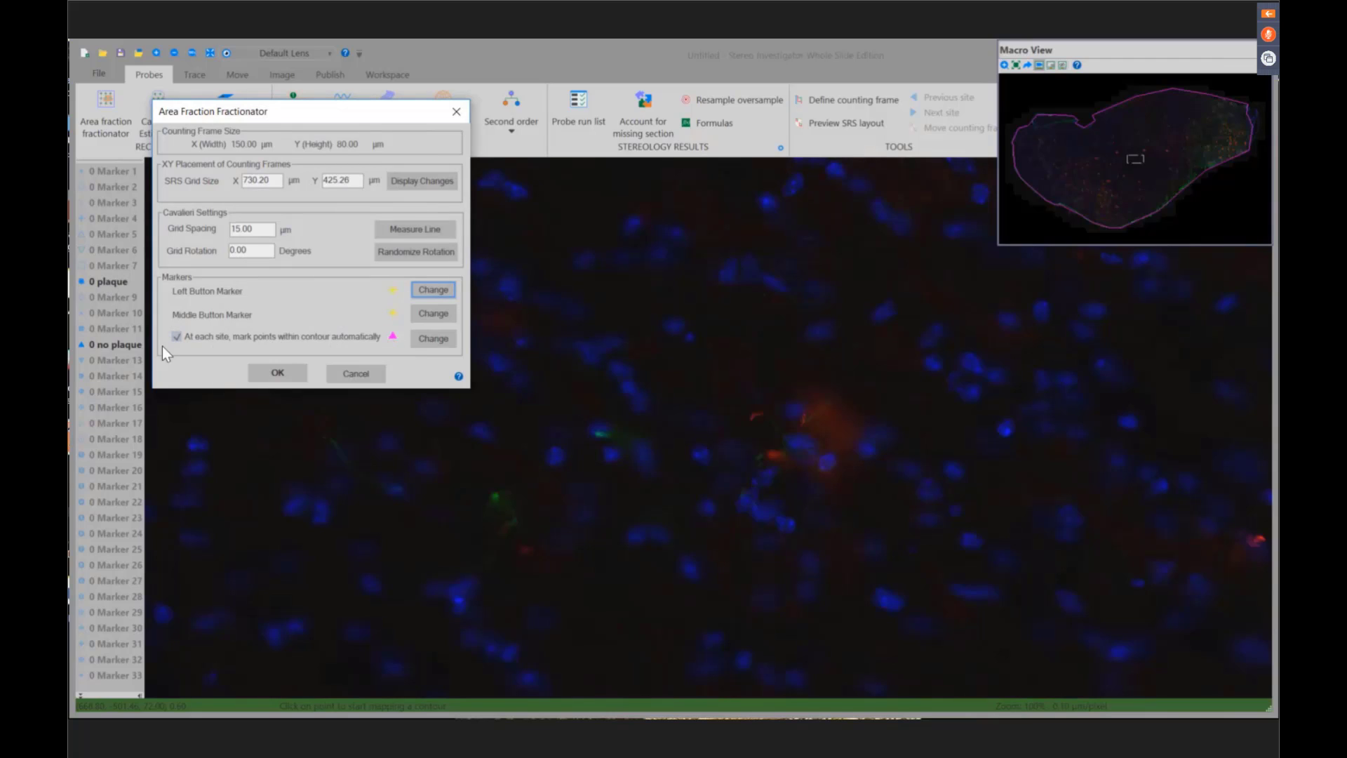
pyautogui.click(280, 371)
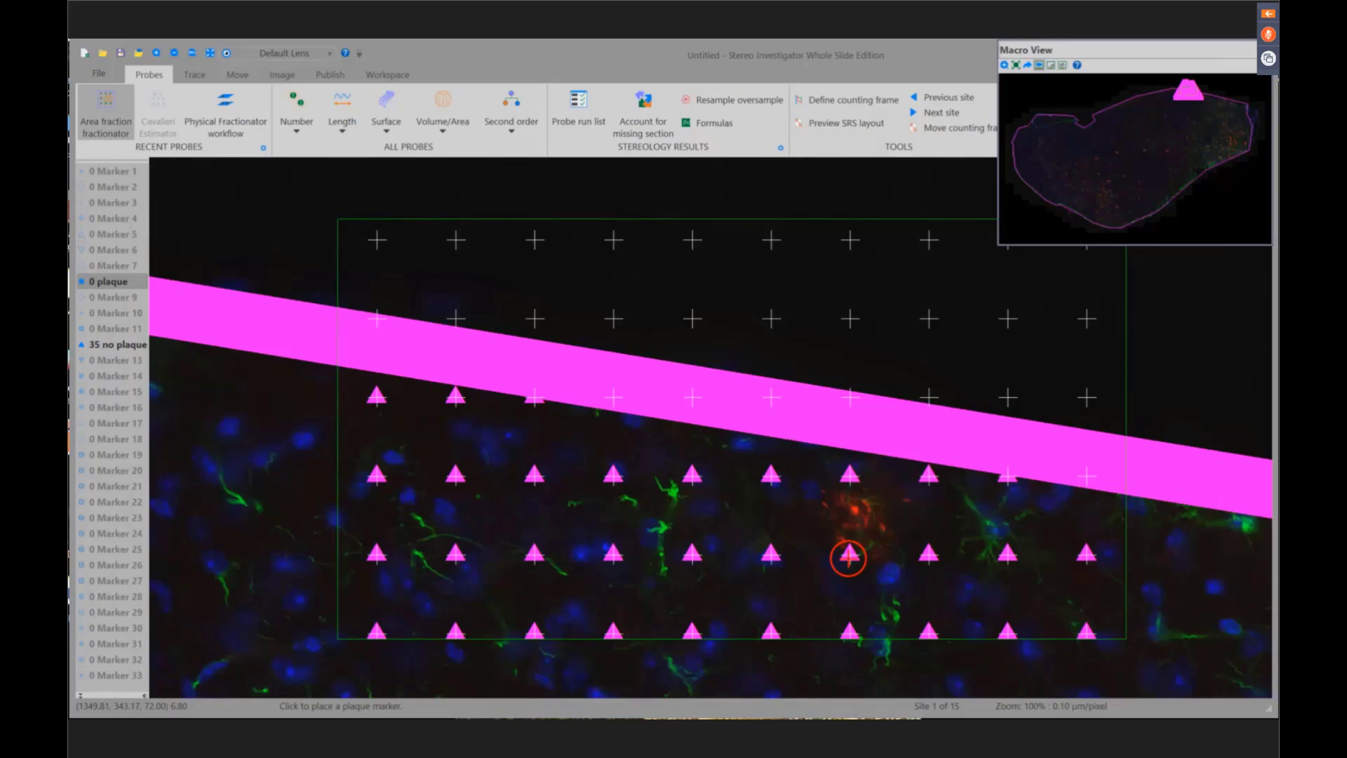
# - Mark the grid point on the orange plaque at site 1 as plaque, and advance through site 2 to site 3
pyautogui.click(848, 556)
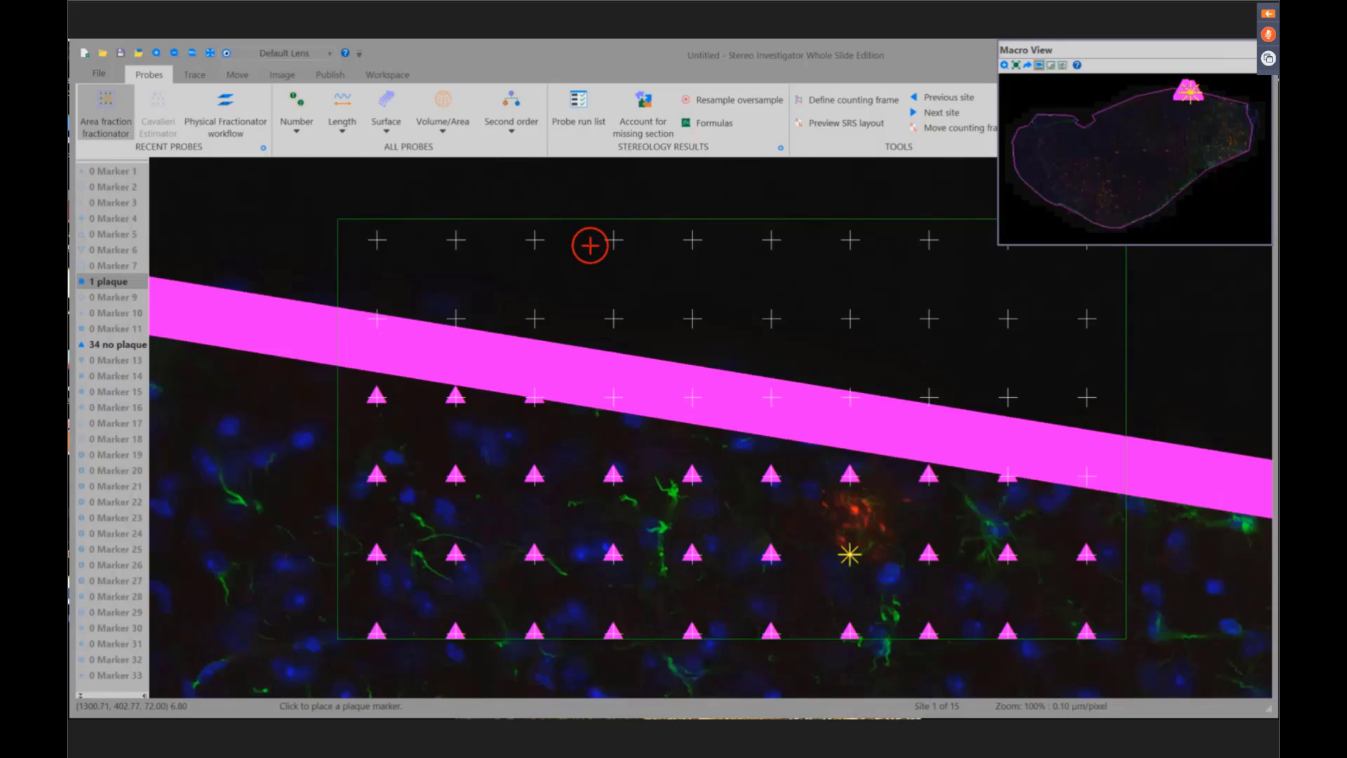
pyautogui.rightClick(589, 245)
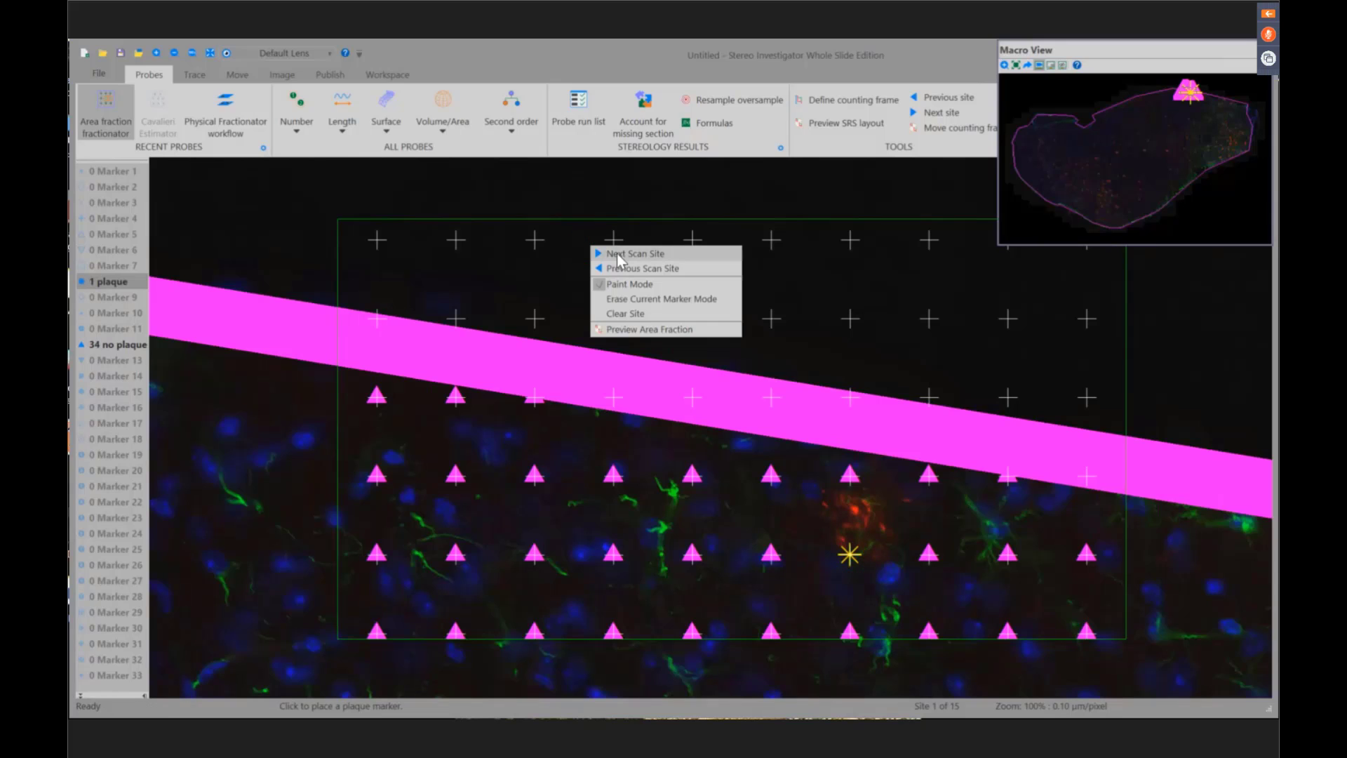
pyautogui.click(617, 254)
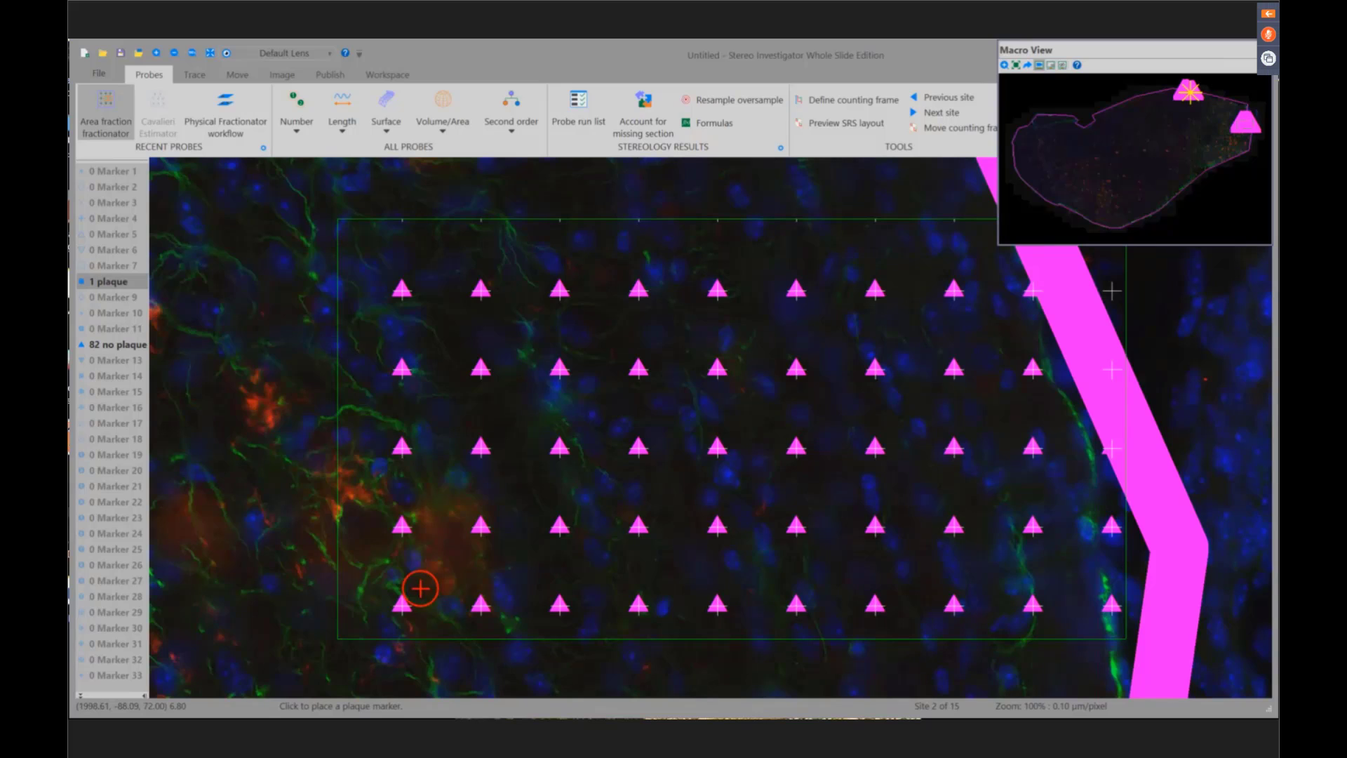
pyautogui.rightClick(232, 284)
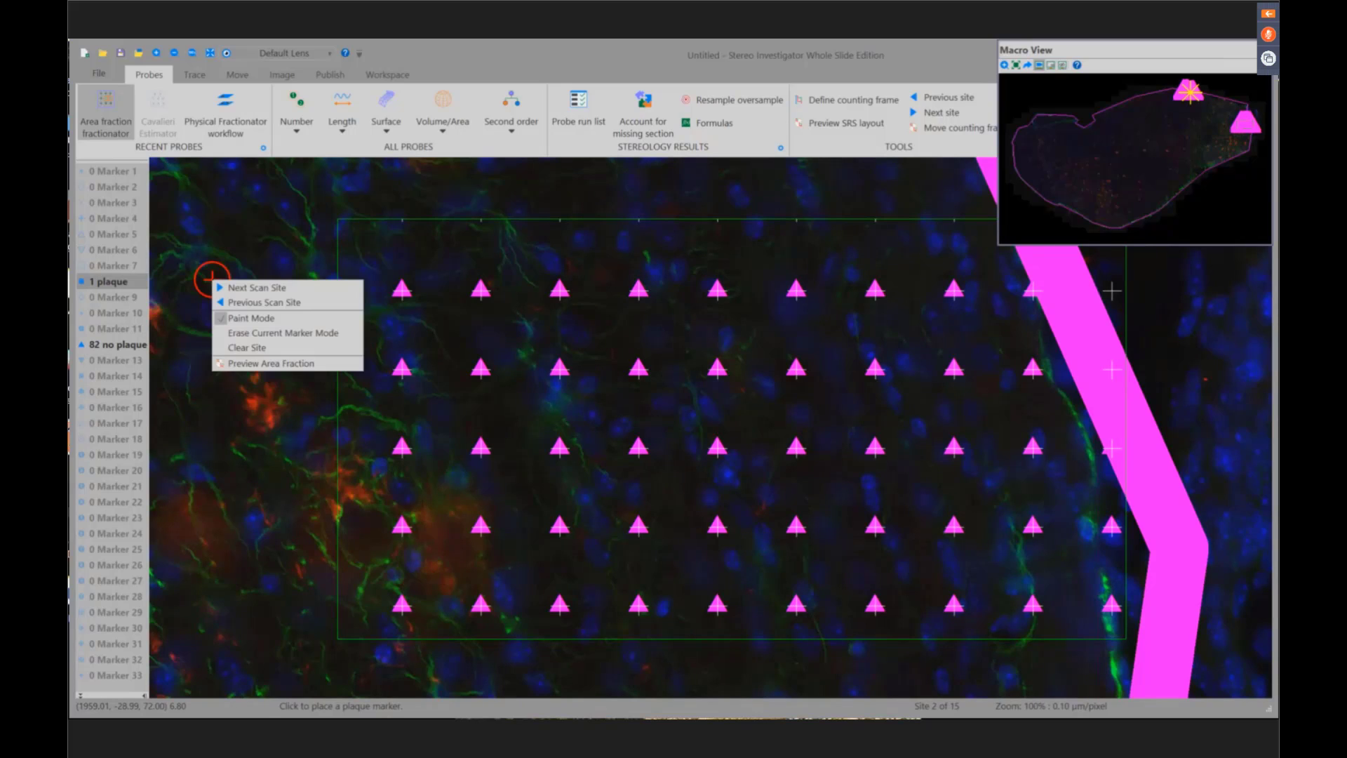
pyautogui.click(248, 287)
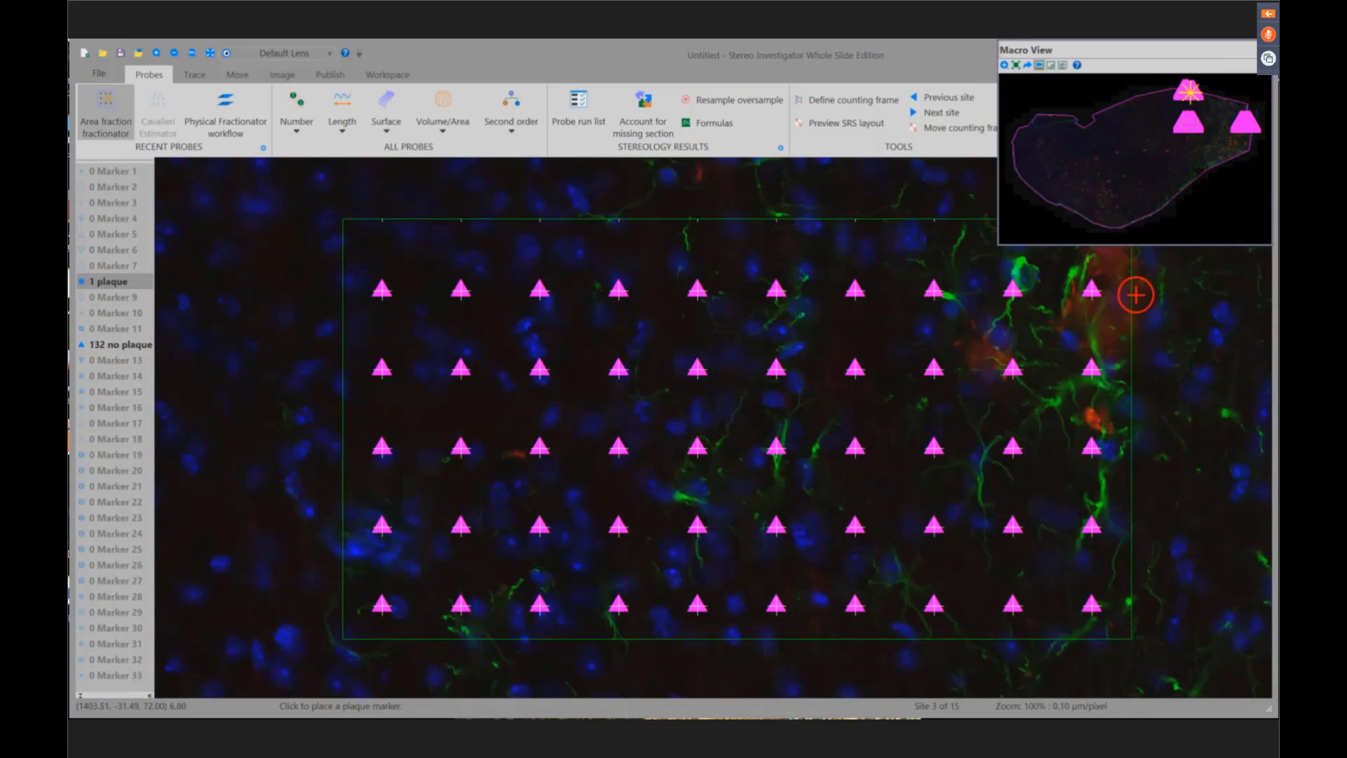
# - At site 3, mark the last point of the first row and the ninth of the second as plaque, and advance to site 4
pyautogui.click(1092, 290)
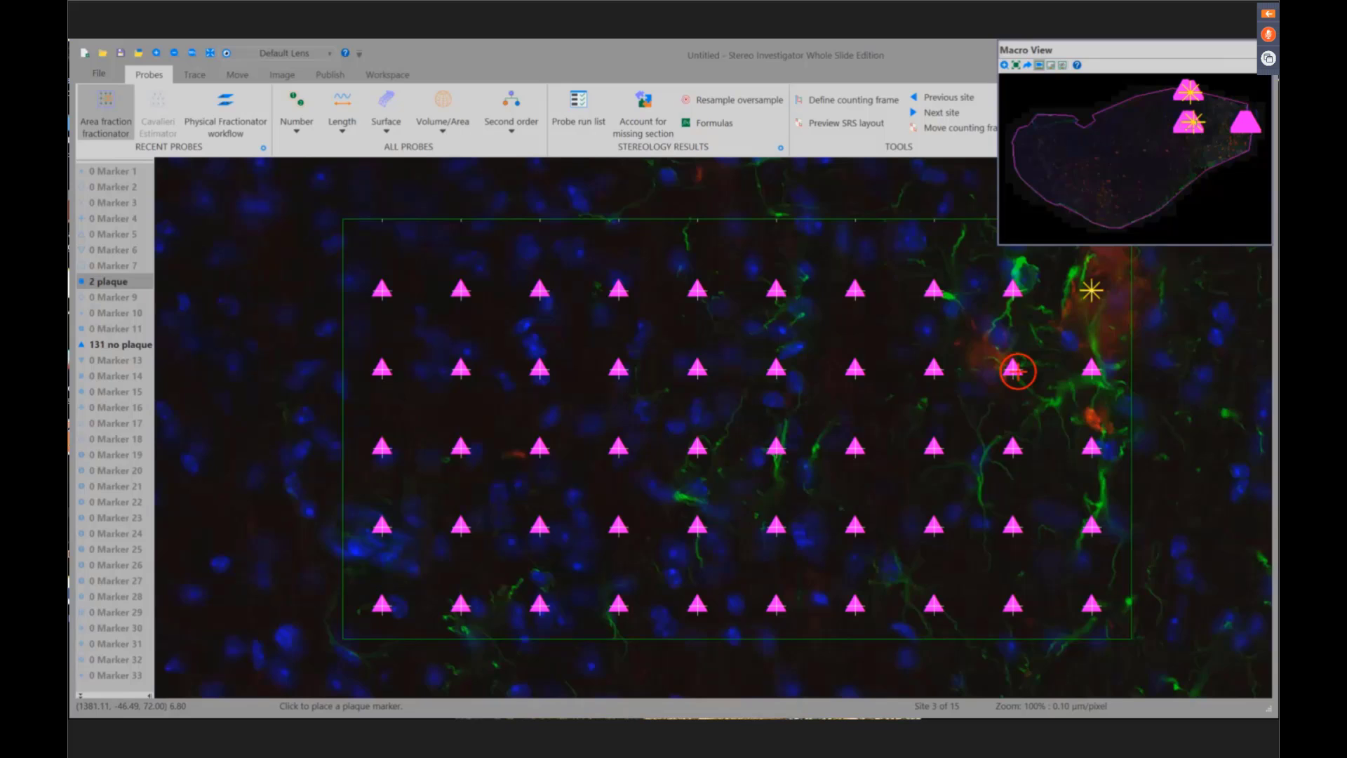
pyautogui.click(1018, 371)
pyautogui.rightClick(219, 305)
pyautogui.click(221, 313)
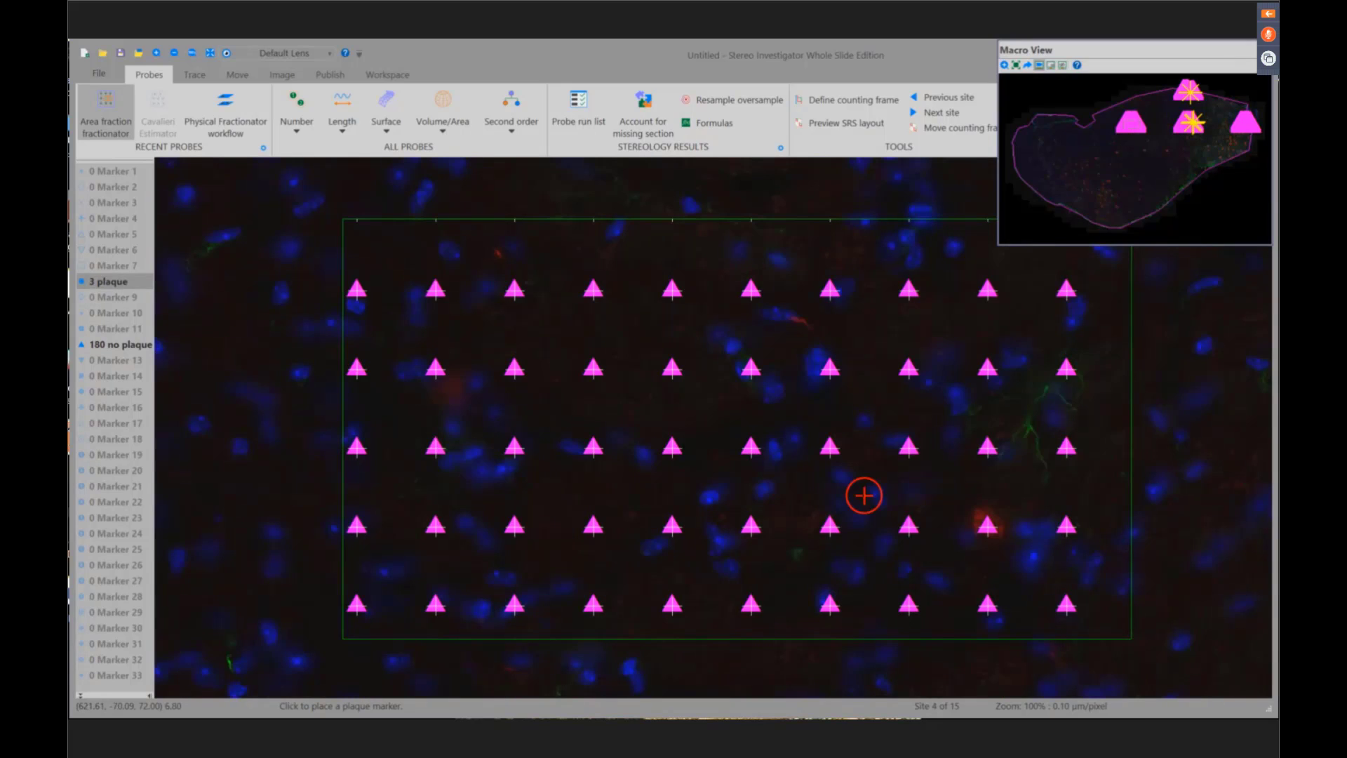
# - At site 4, mark the ninth point of the fourth row as plaque and advance to site 5
pyautogui.click(989, 526)
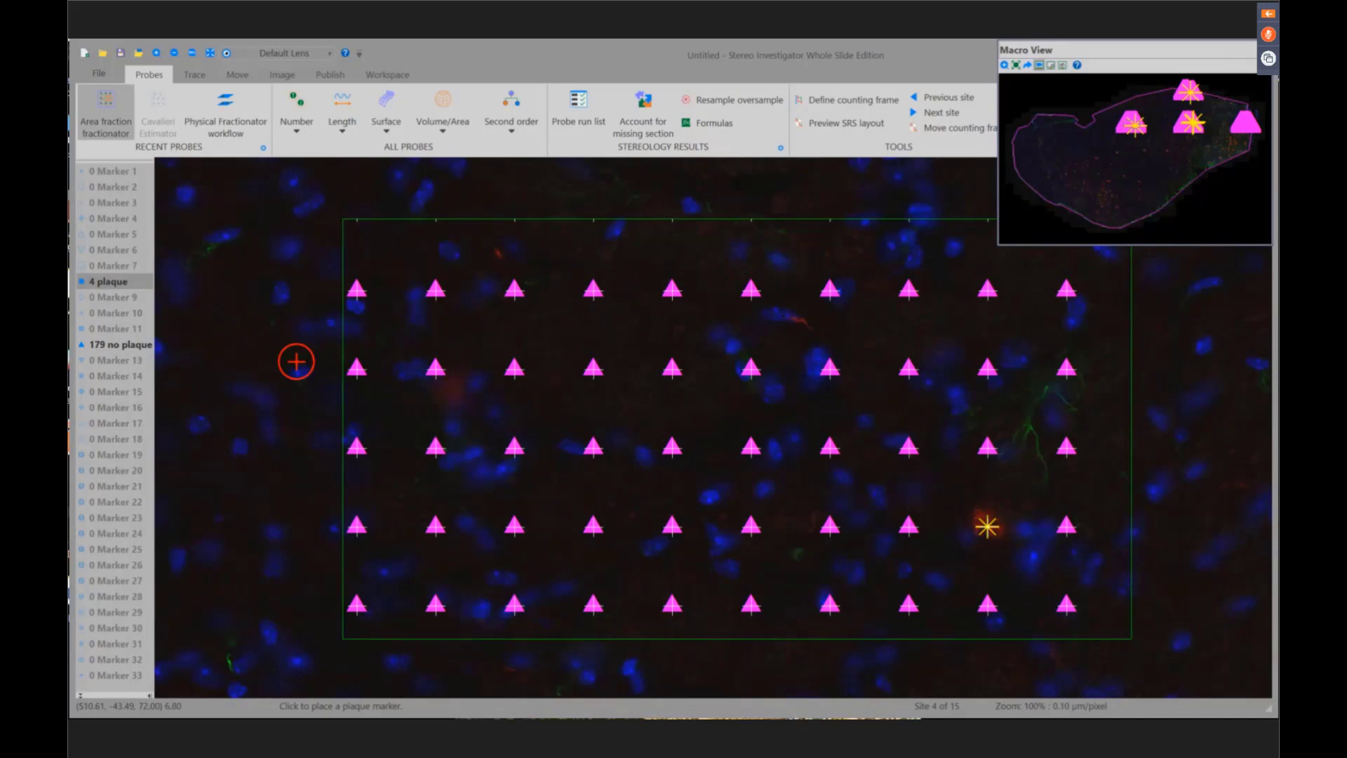
pyautogui.rightClick(217, 319)
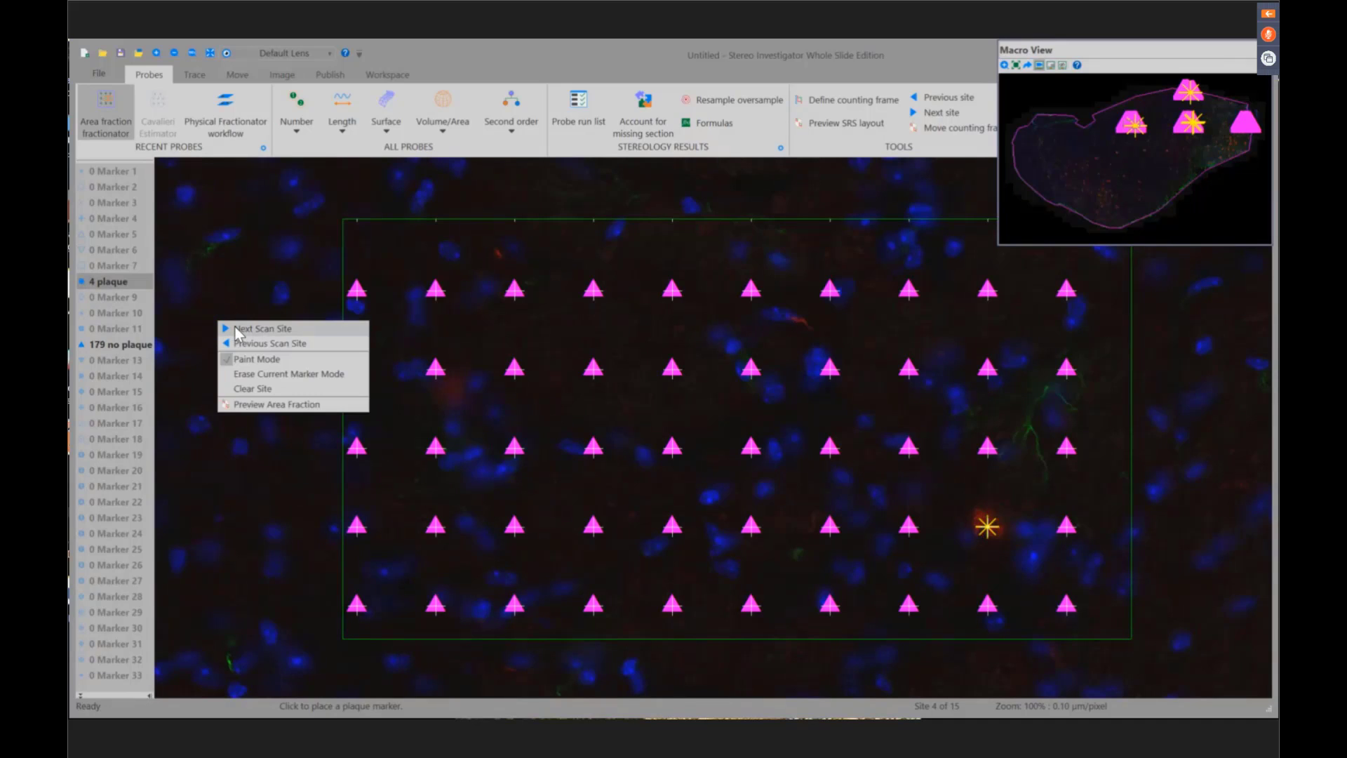
pyautogui.click(252, 328)
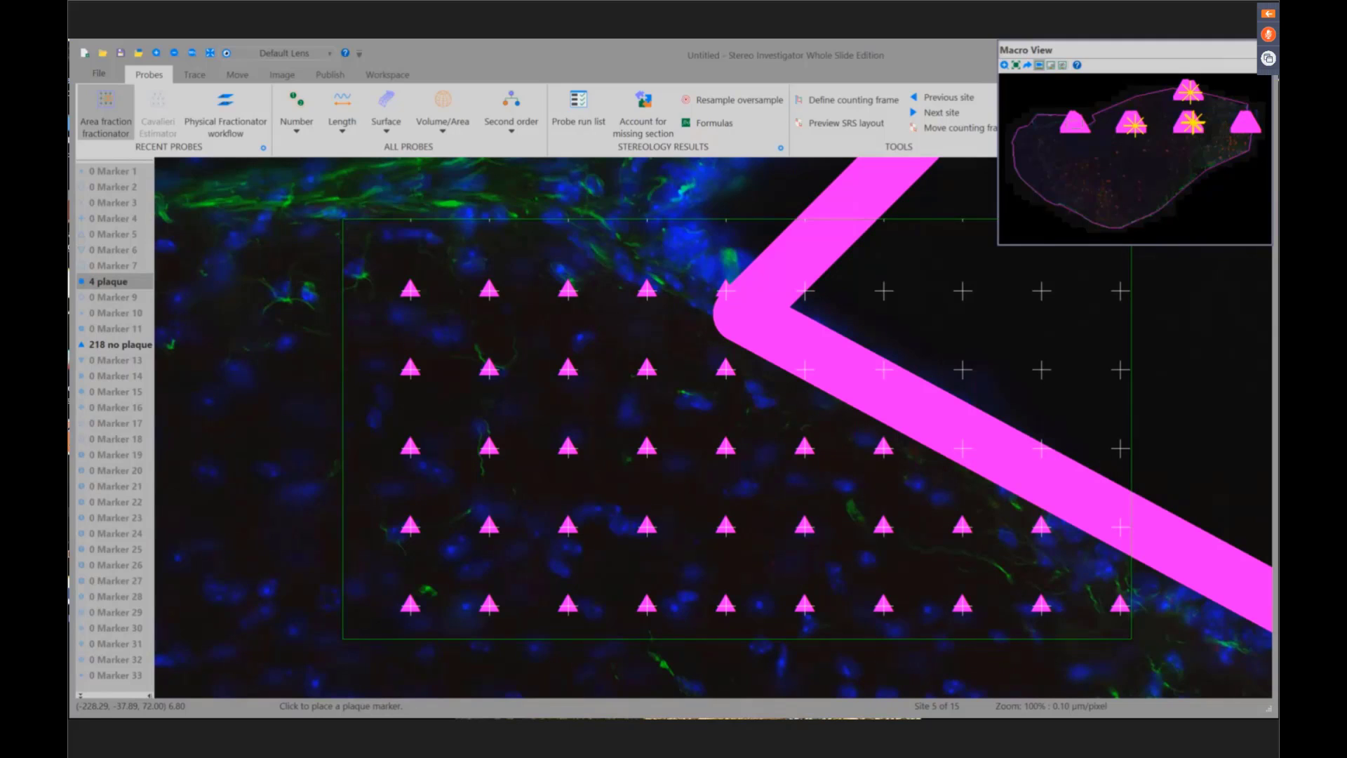
# - Advance from site 5 to site 9, leaving the automatic no-plaque markers at sites 5 through 8
pyautogui.rightClick(236, 328)
pyautogui.click(263, 338)
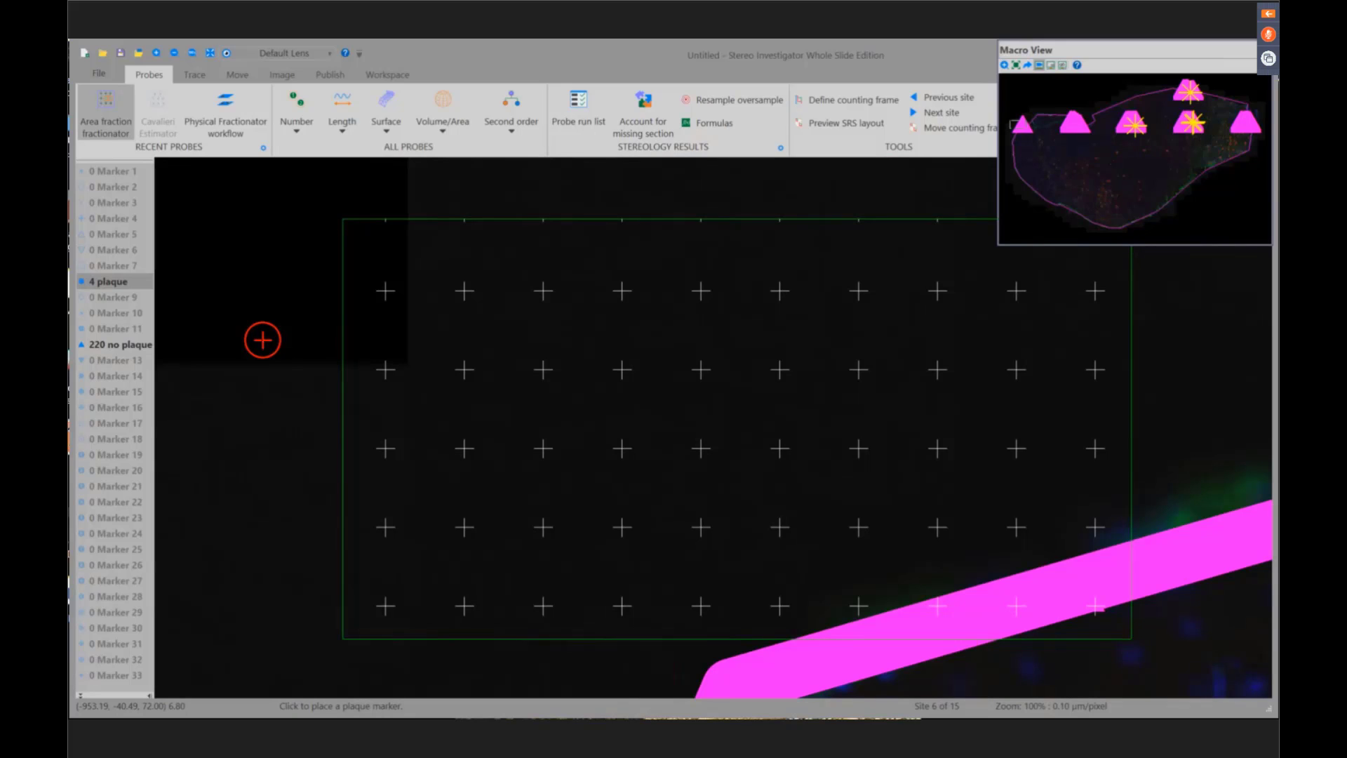
pyautogui.rightClick(263, 341)
pyautogui.click(277, 351)
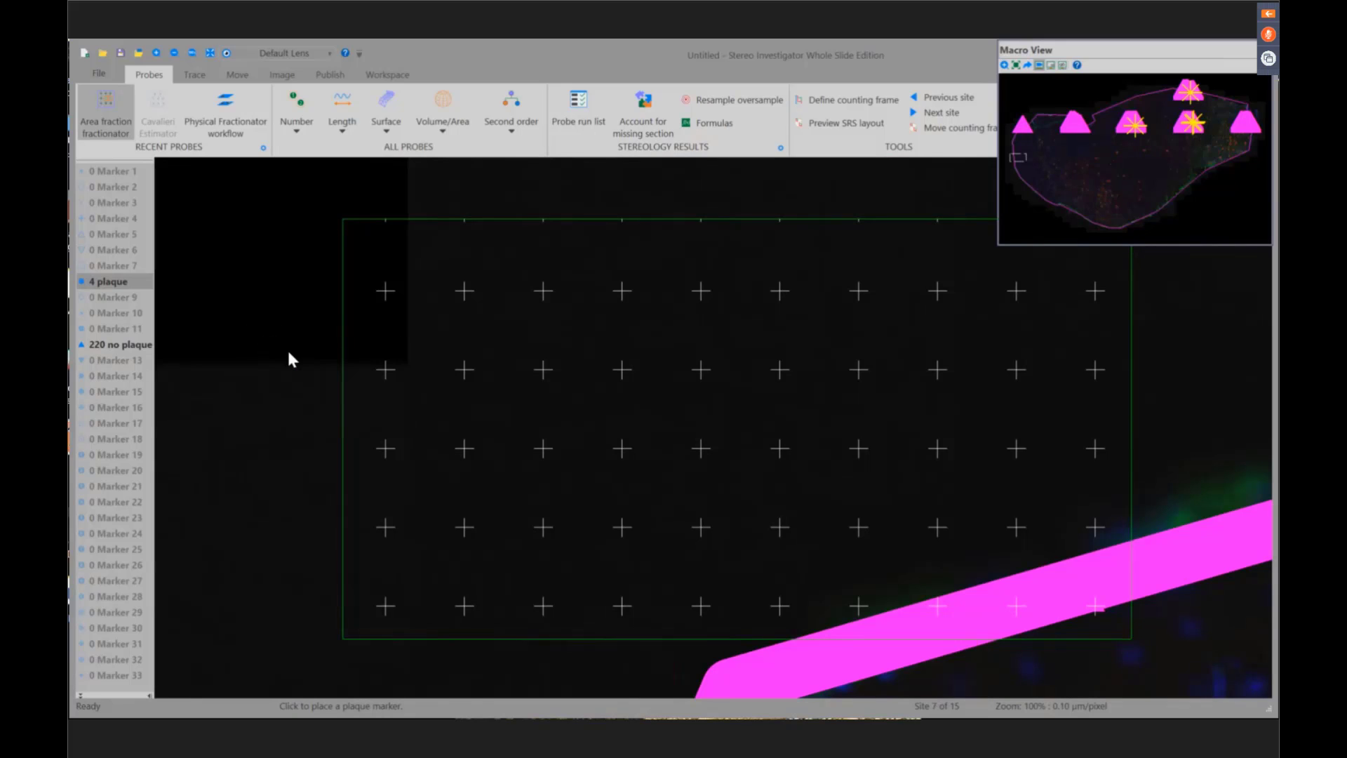
pyautogui.click(288, 351)
pyautogui.rightClick(255, 311)
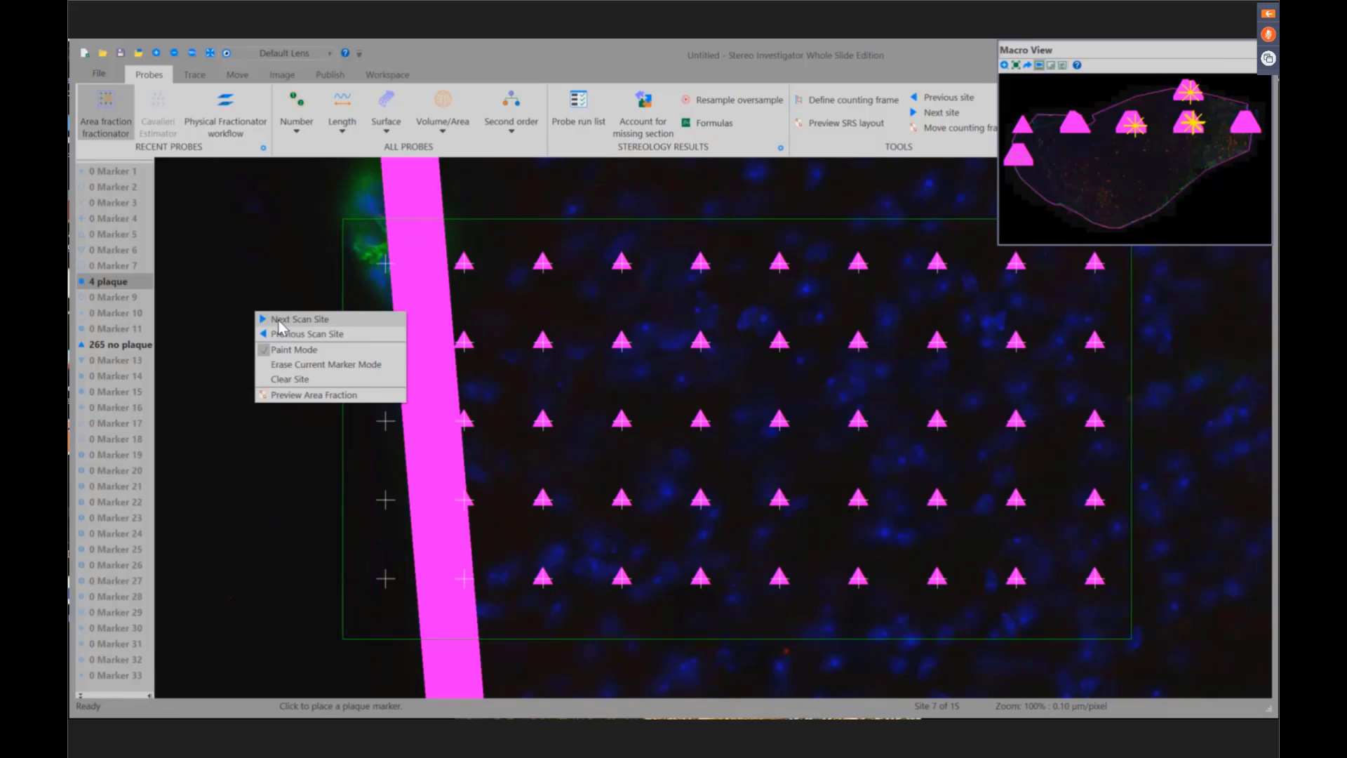
pyautogui.click(278, 320)
pyautogui.click(276, 317)
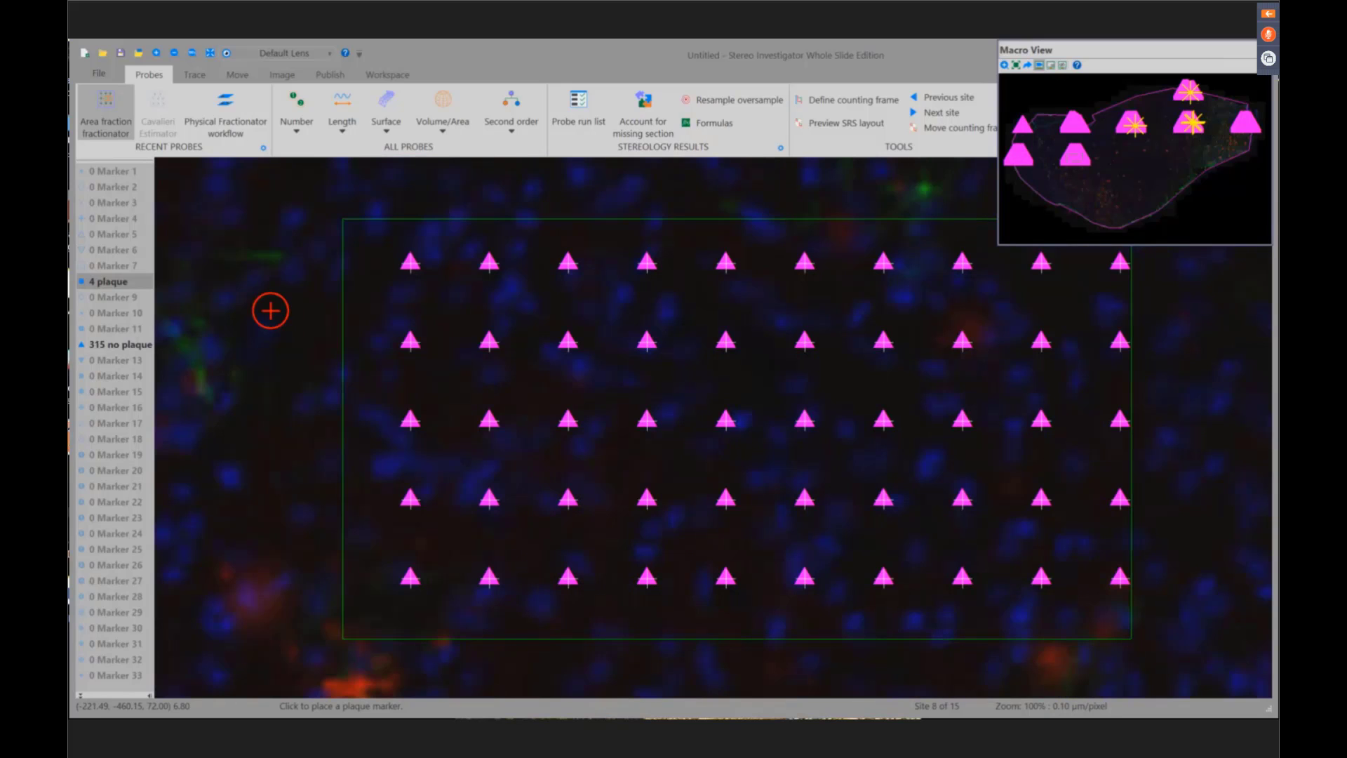
pyautogui.rightClick(269, 307)
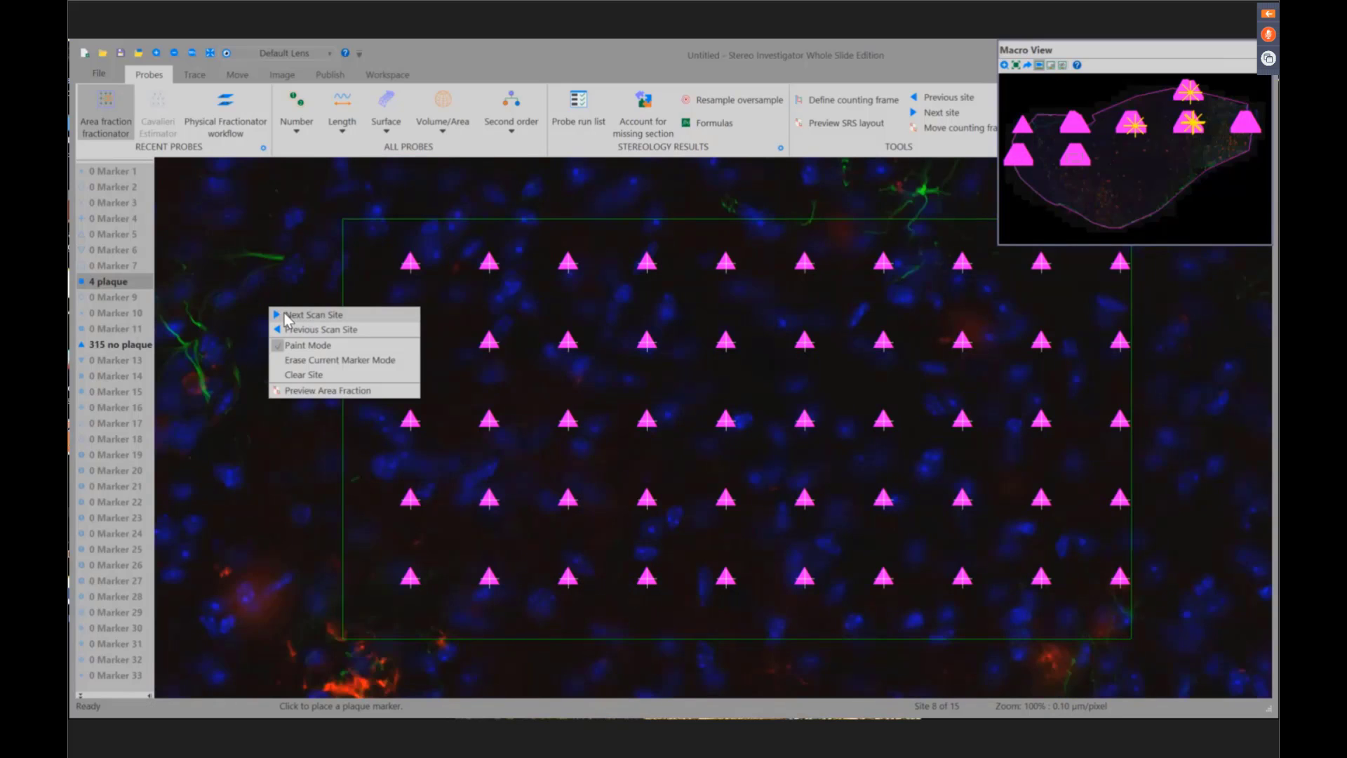
pyautogui.click(288, 316)
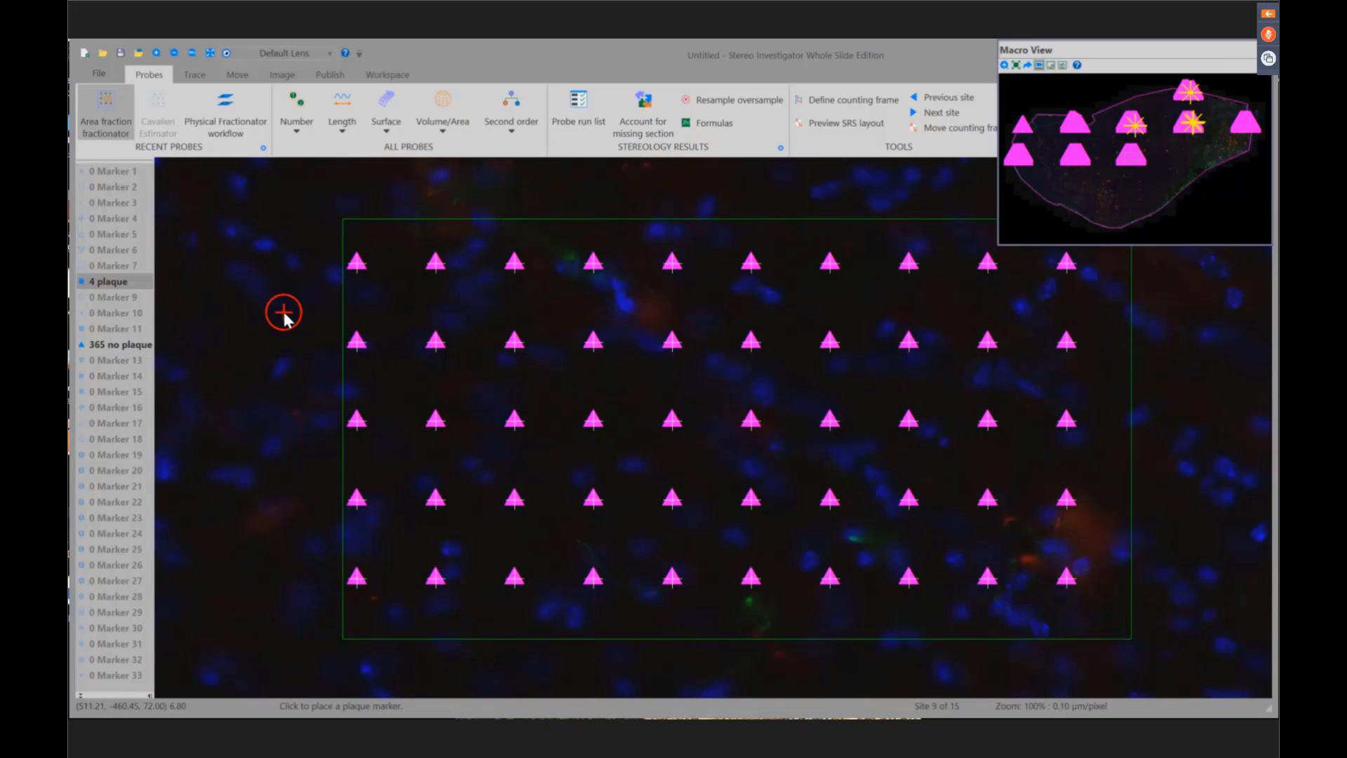
# - At site 9, mark the last point of the fourth row as plaque and advance to site 10
pyautogui.click(1068, 498)
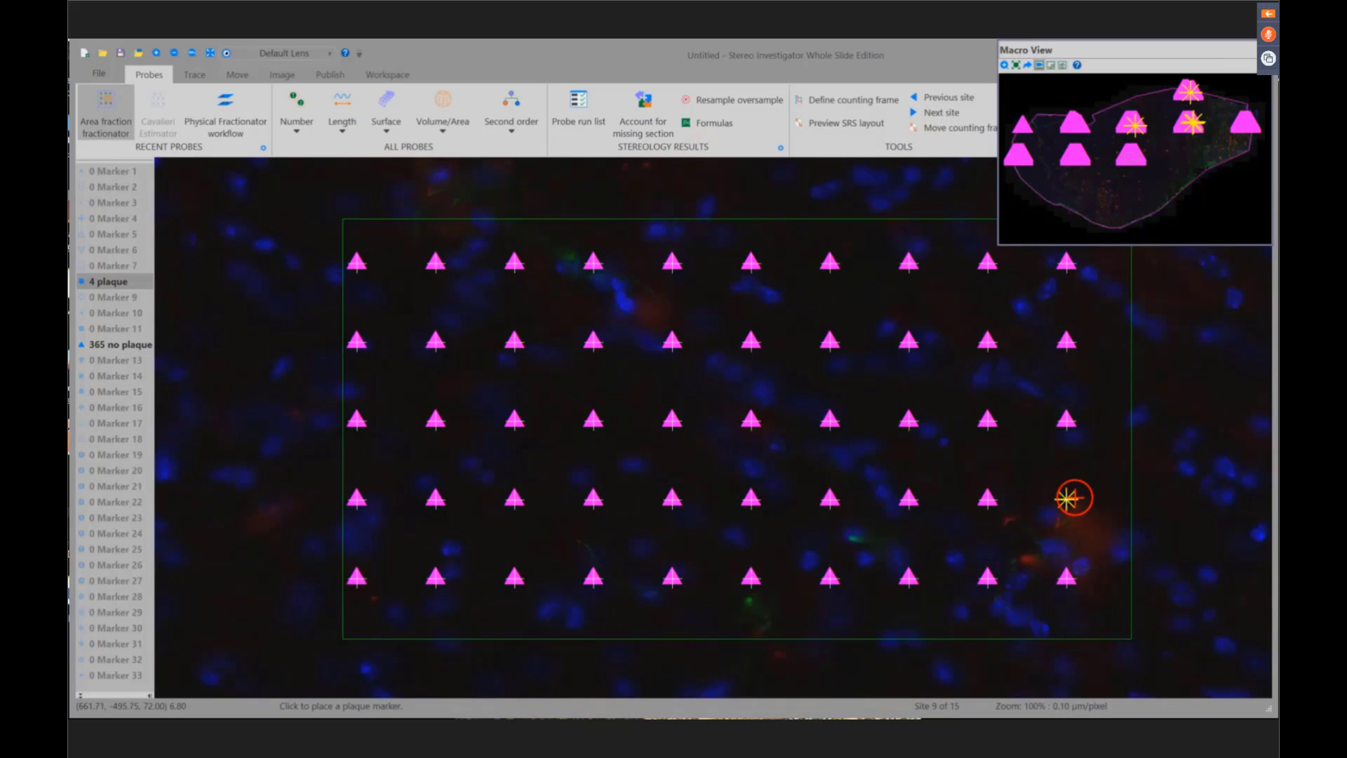
pyautogui.rightClick(299, 335)
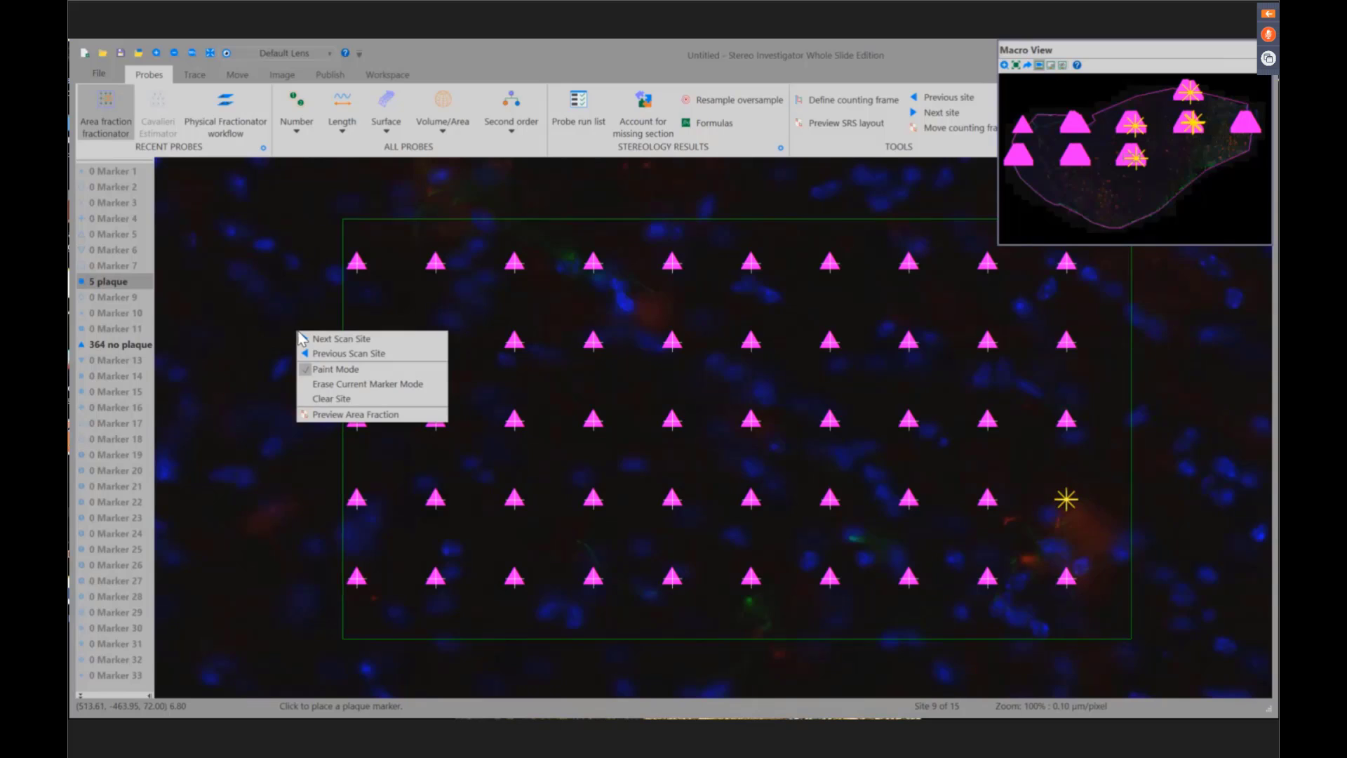
pyautogui.click(304, 338)
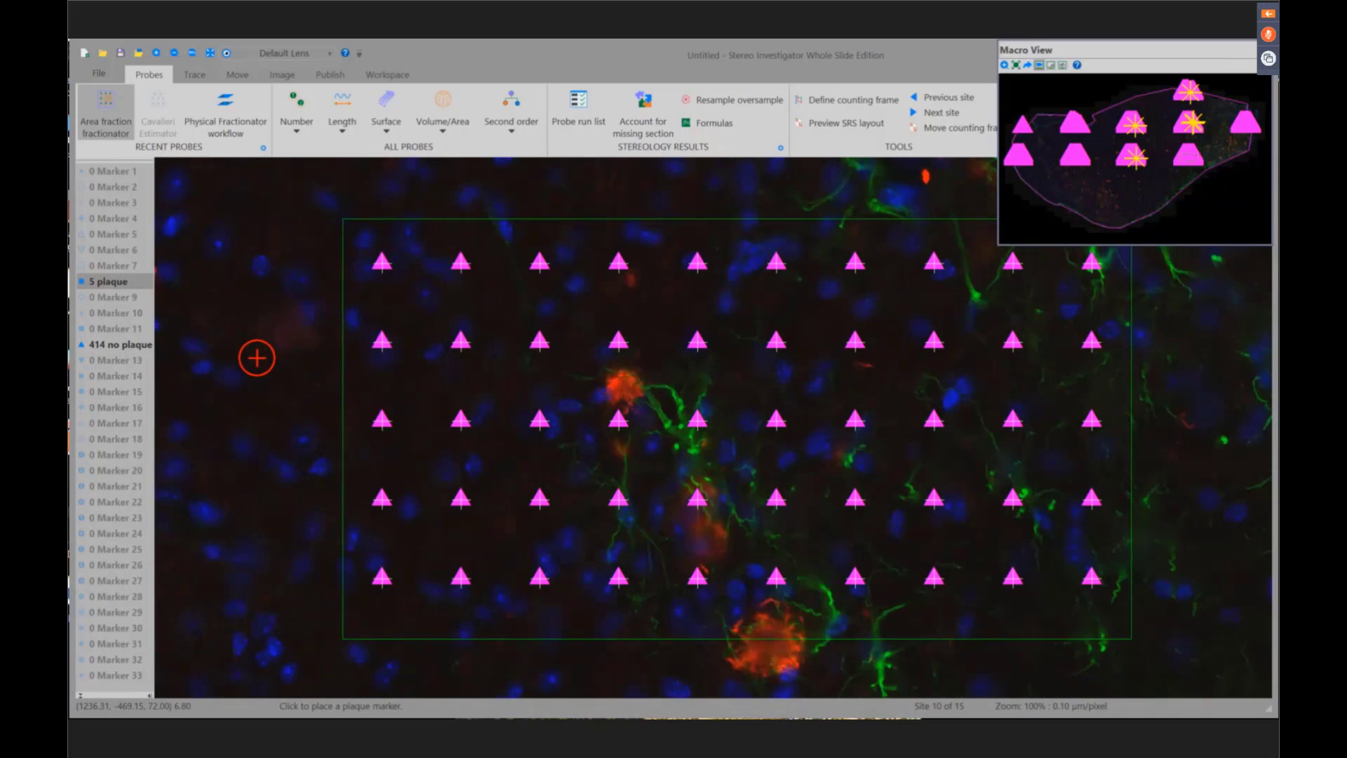
# - At site 10, mark the fifth point of the fourth row as plaque and advance to site 11
pyautogui.click(697, 500)
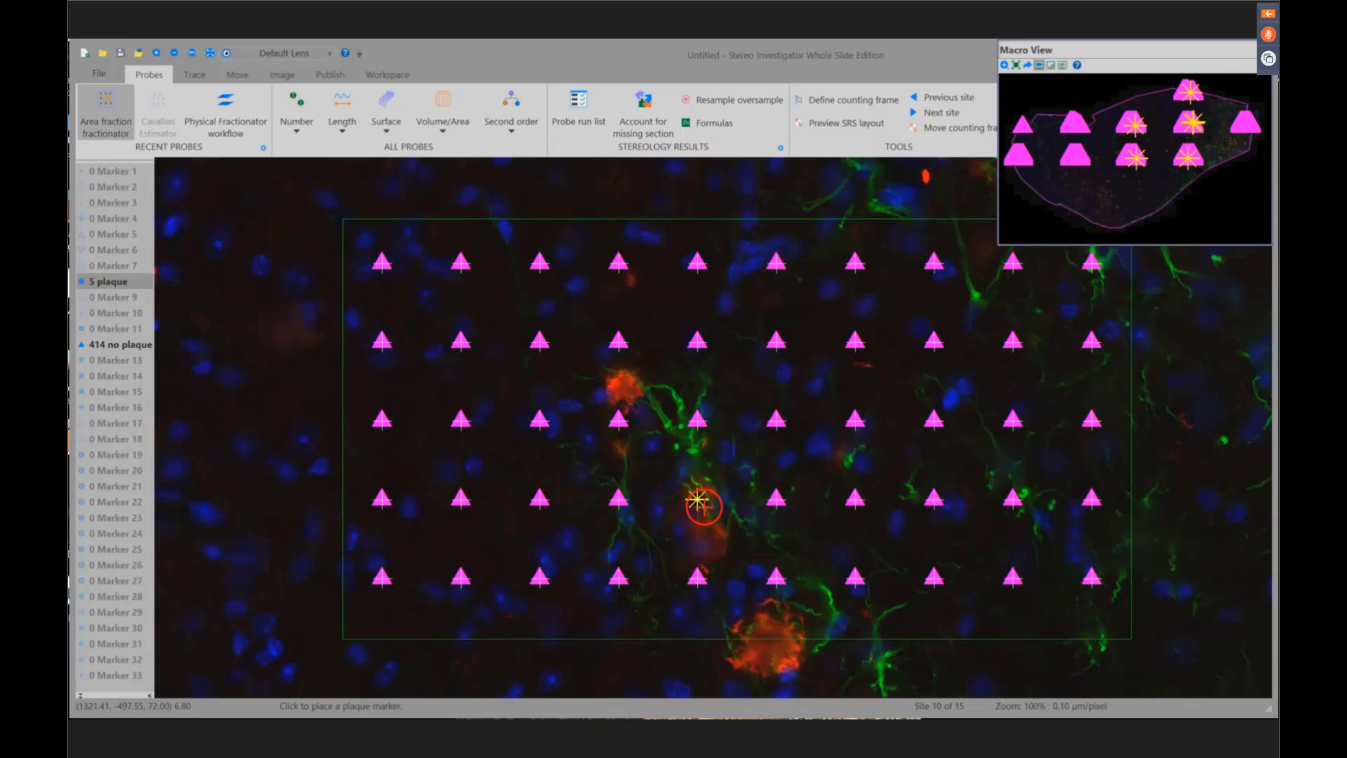
pyautogui.rightClick(233, 307)
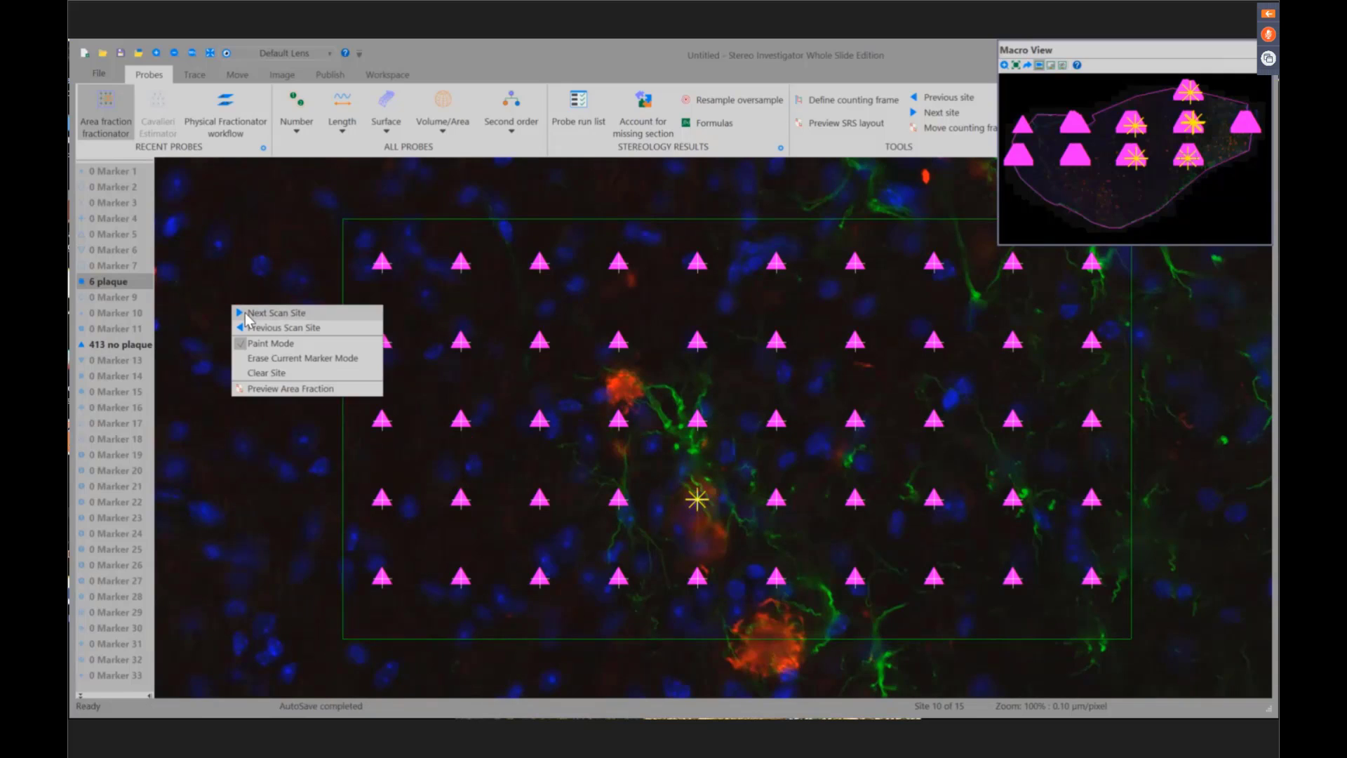
pyautogui.click(276, 313)
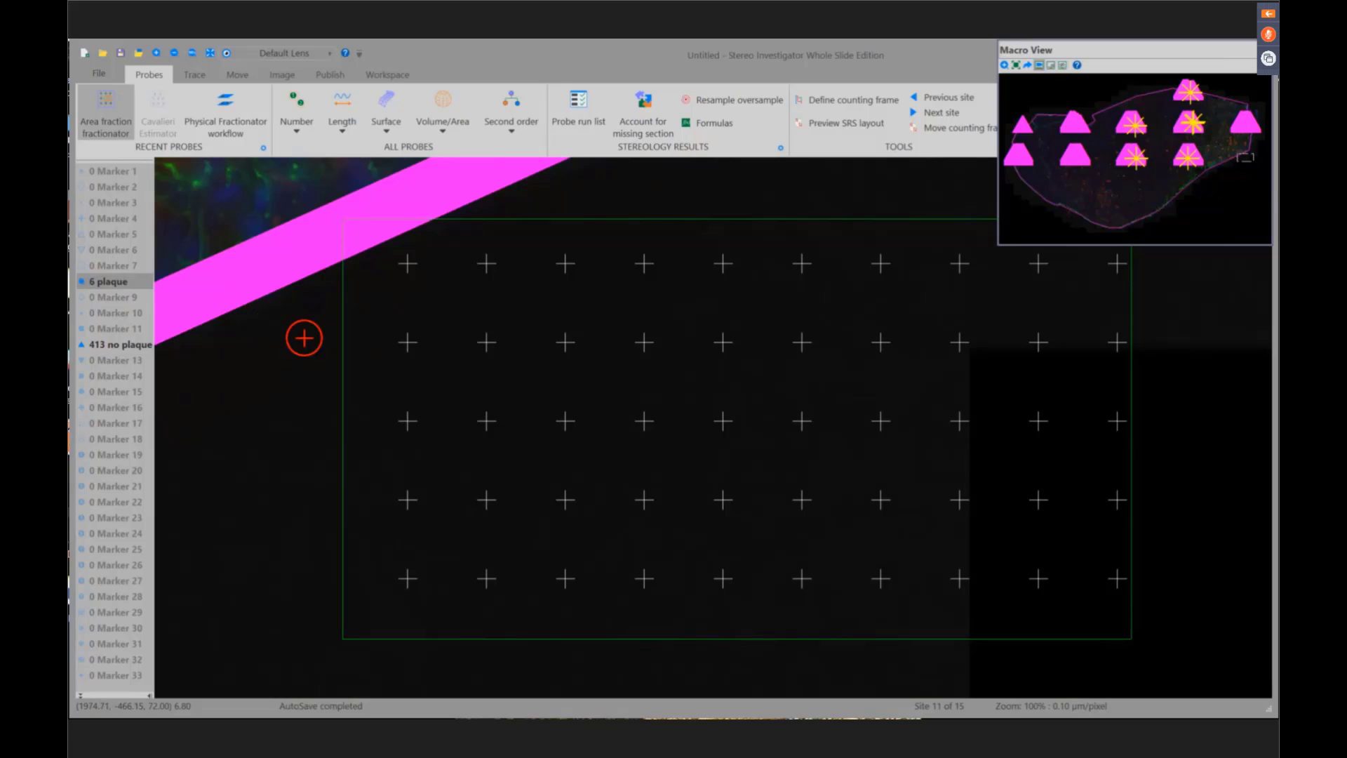
# - Advance from site 11 through site 12 to site 13 without placing plaque markers
pyautogui.rightClick(302, 343)
pyautogui.click(317, 350)
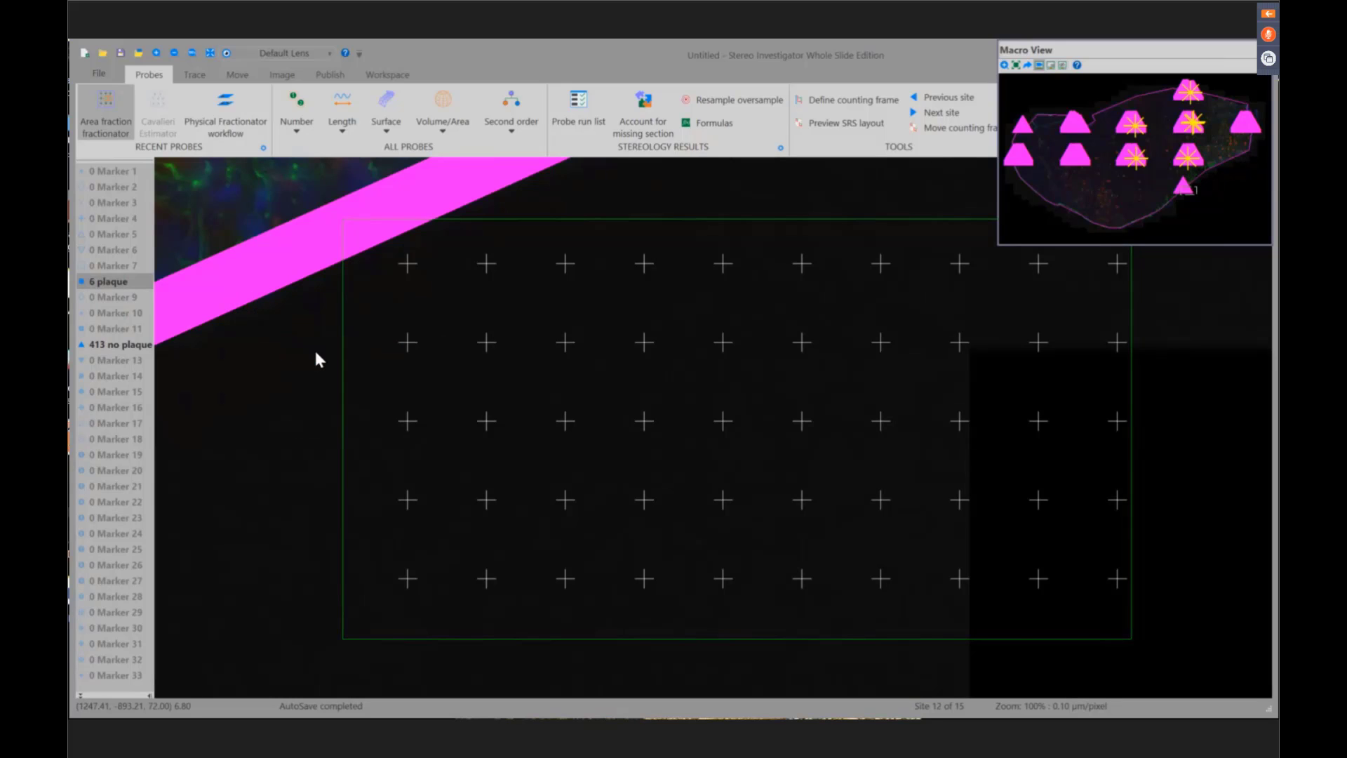
pyautogui.rightClick(491, 370)
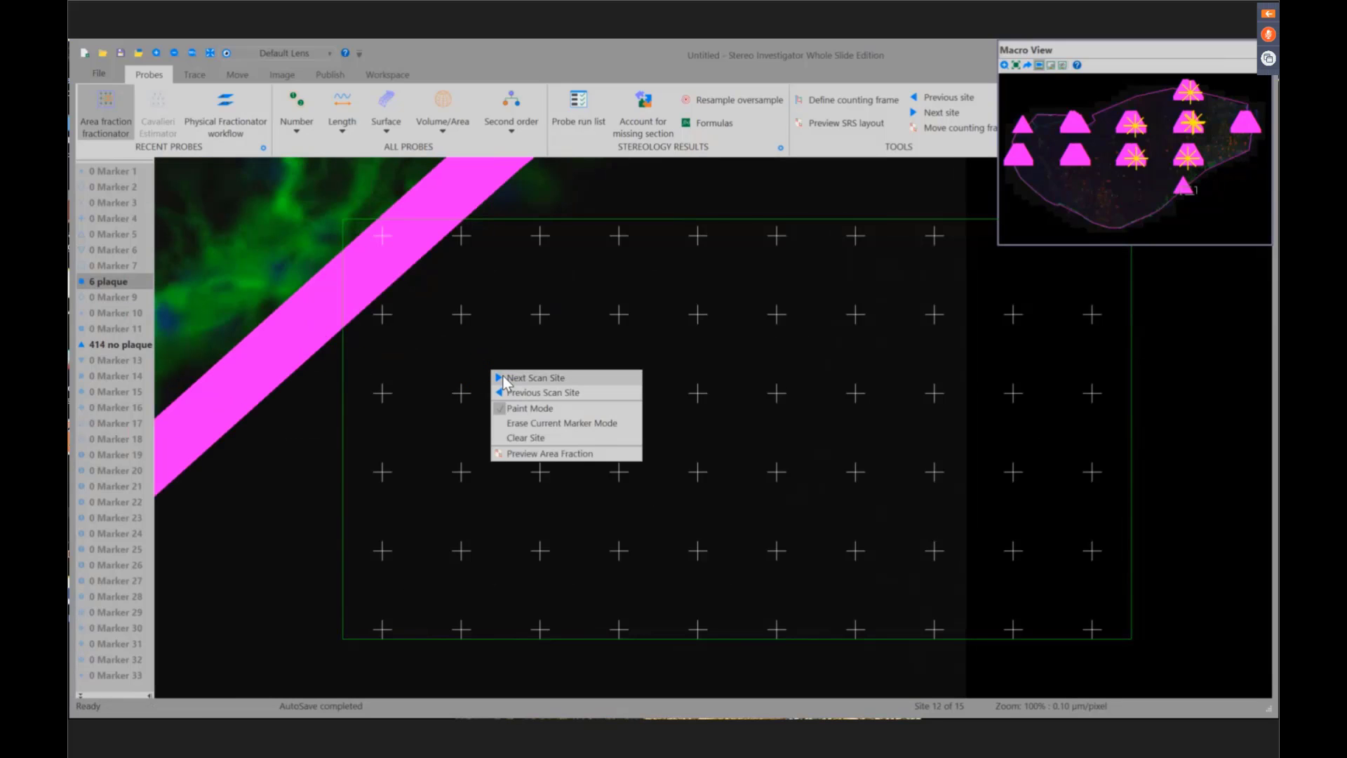
pyautogui.click(533, 378)
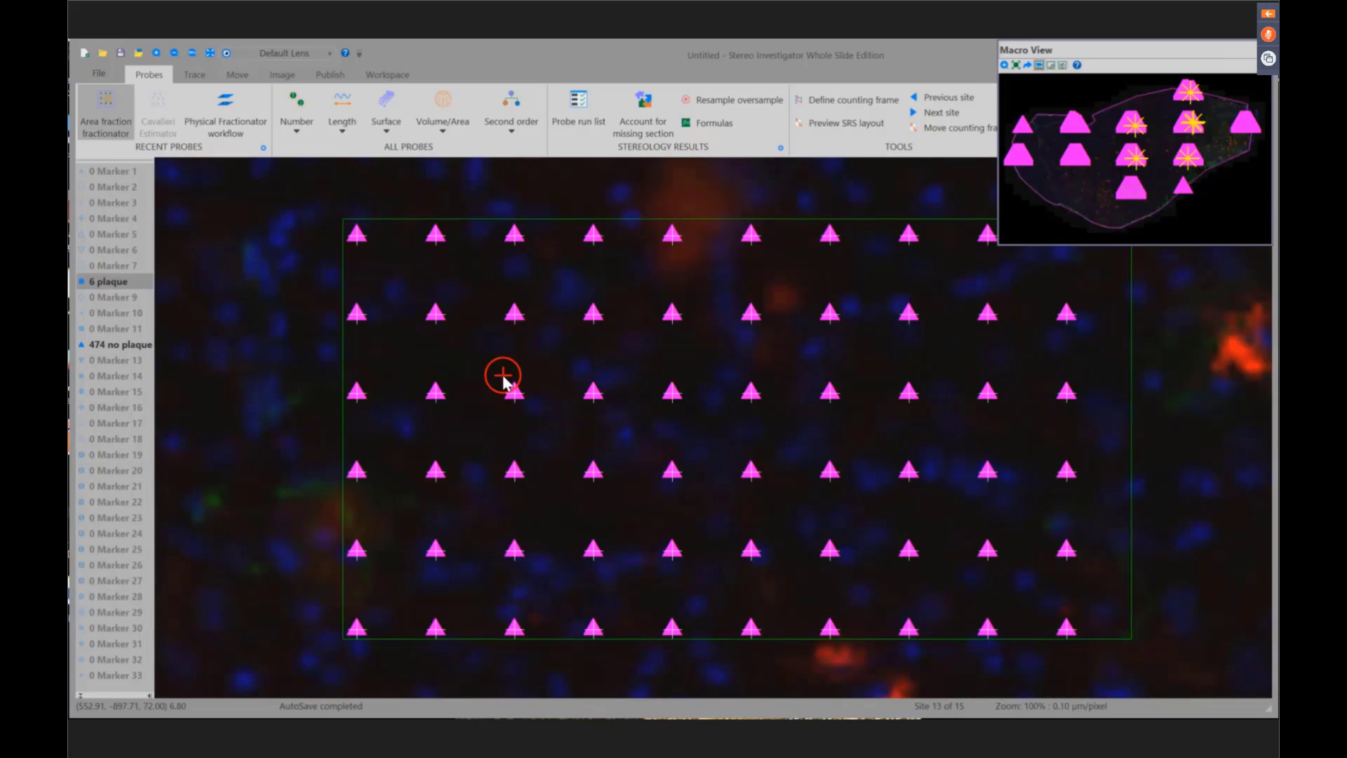
# - At site 13, mark the fifth point of the first row as plaque and advance to site 14
pyautogui.click(671, 237)
pyautogui.rightClick(499, 267)
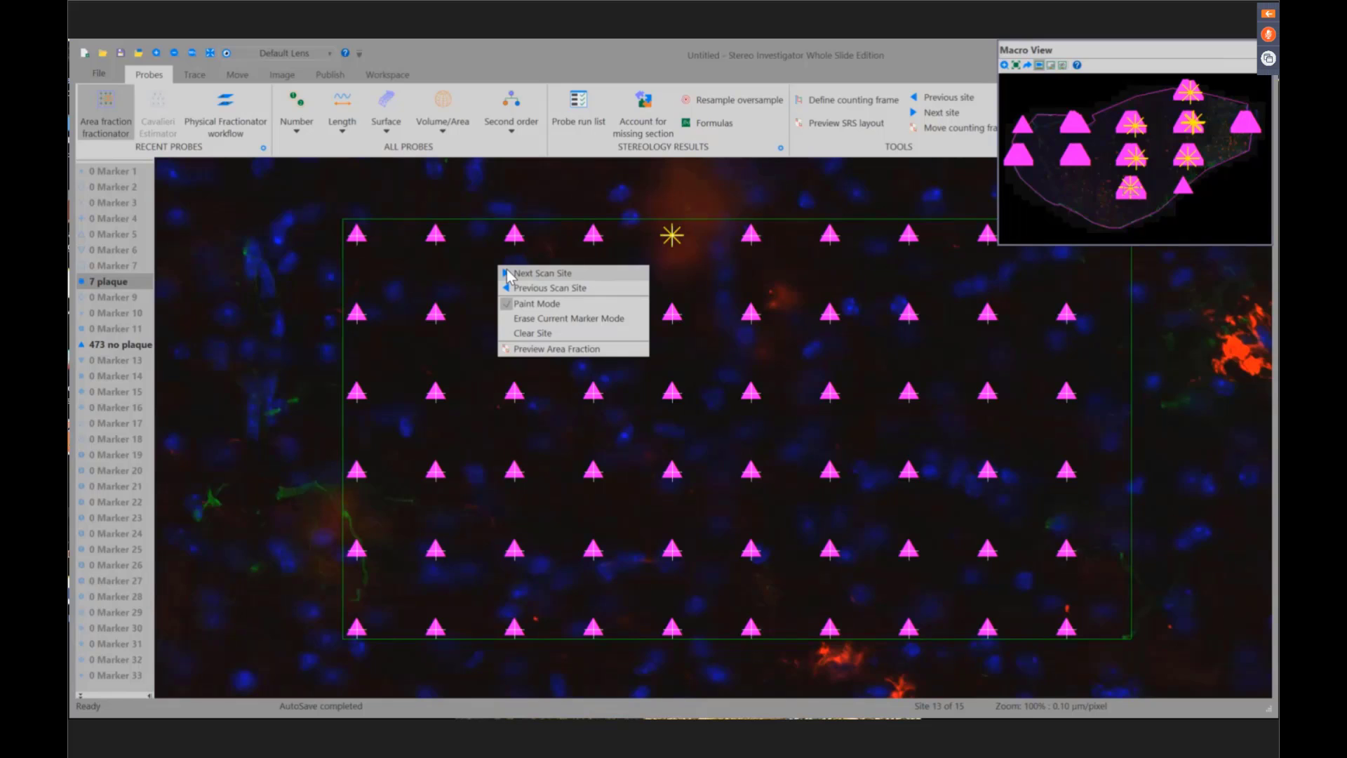
pyautogui.click(508, 273)
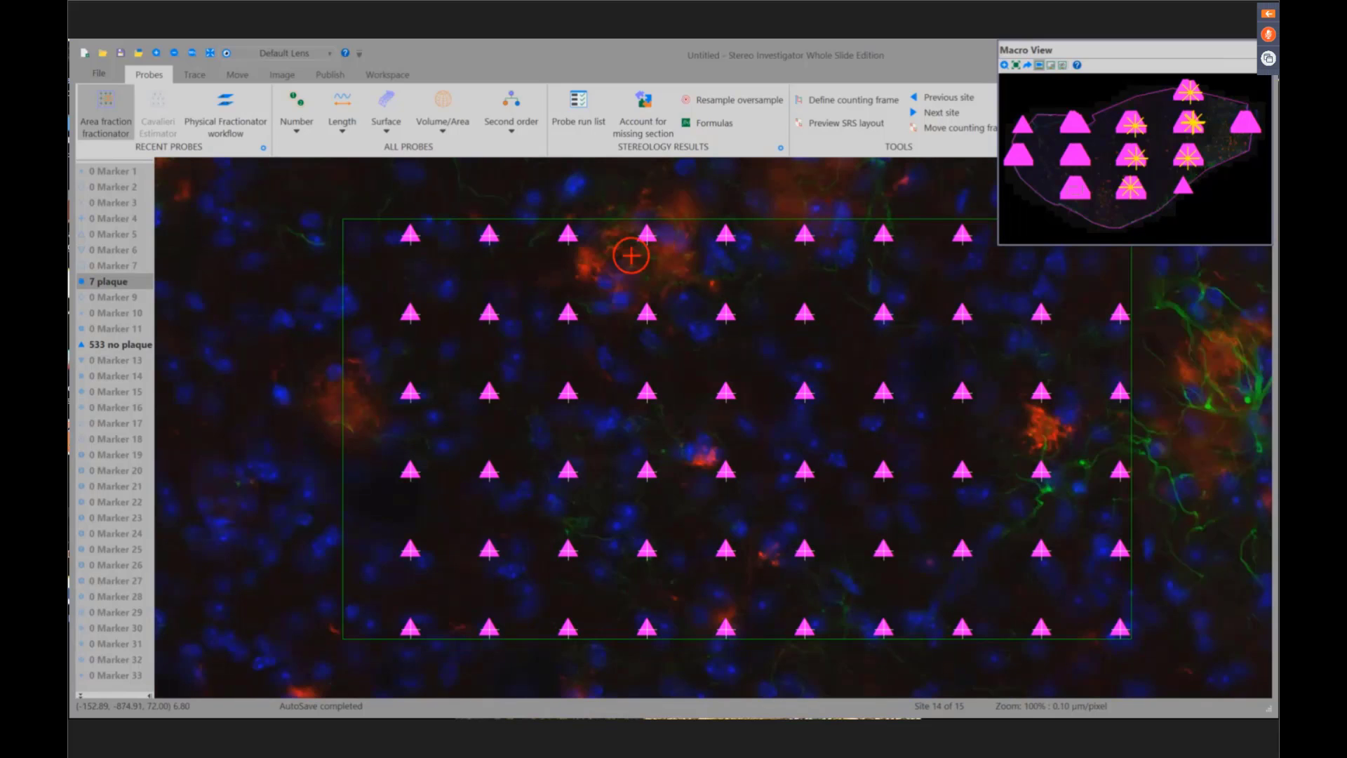
# - At site 14, mark the fourth point of the first row and the fifth point of the last row as plaque, and advance to site 15
pyautogui.click(645, 236)
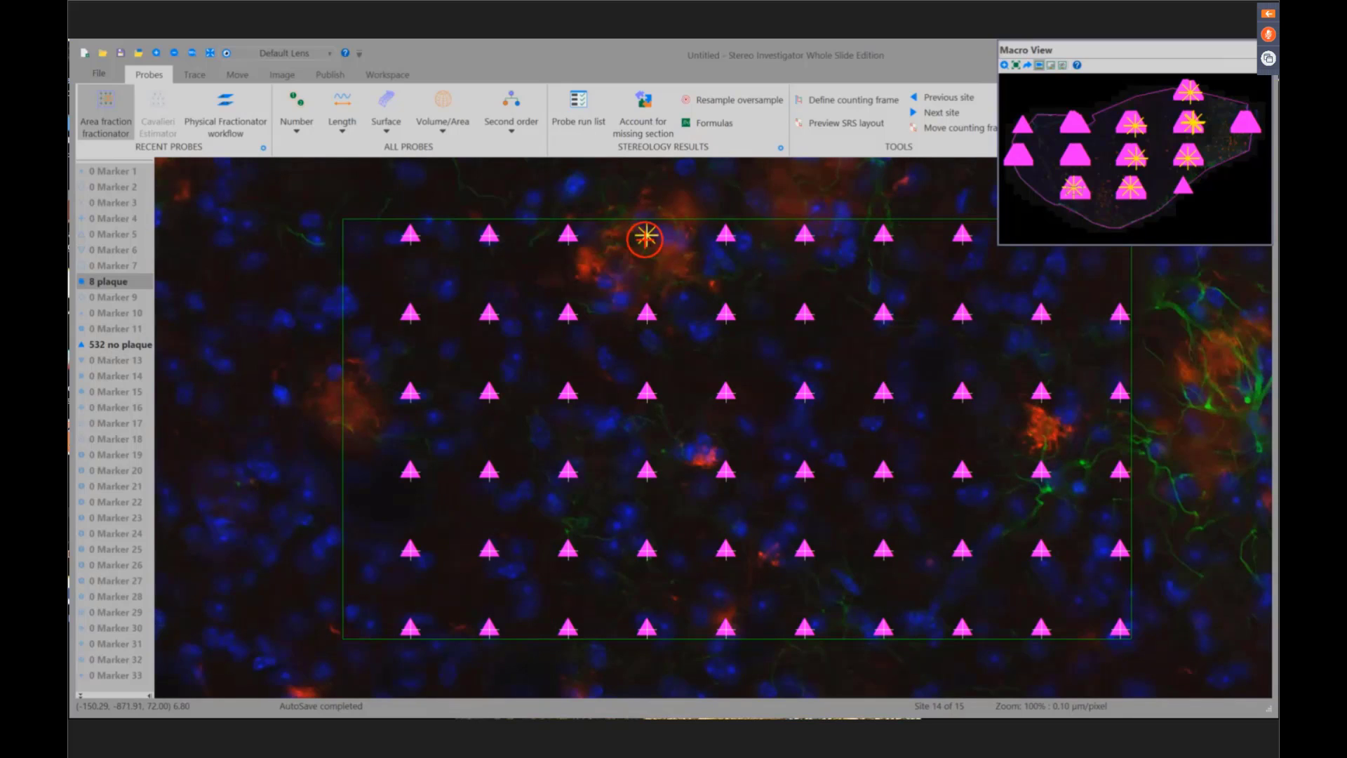
pyautogui.click(725, 628)
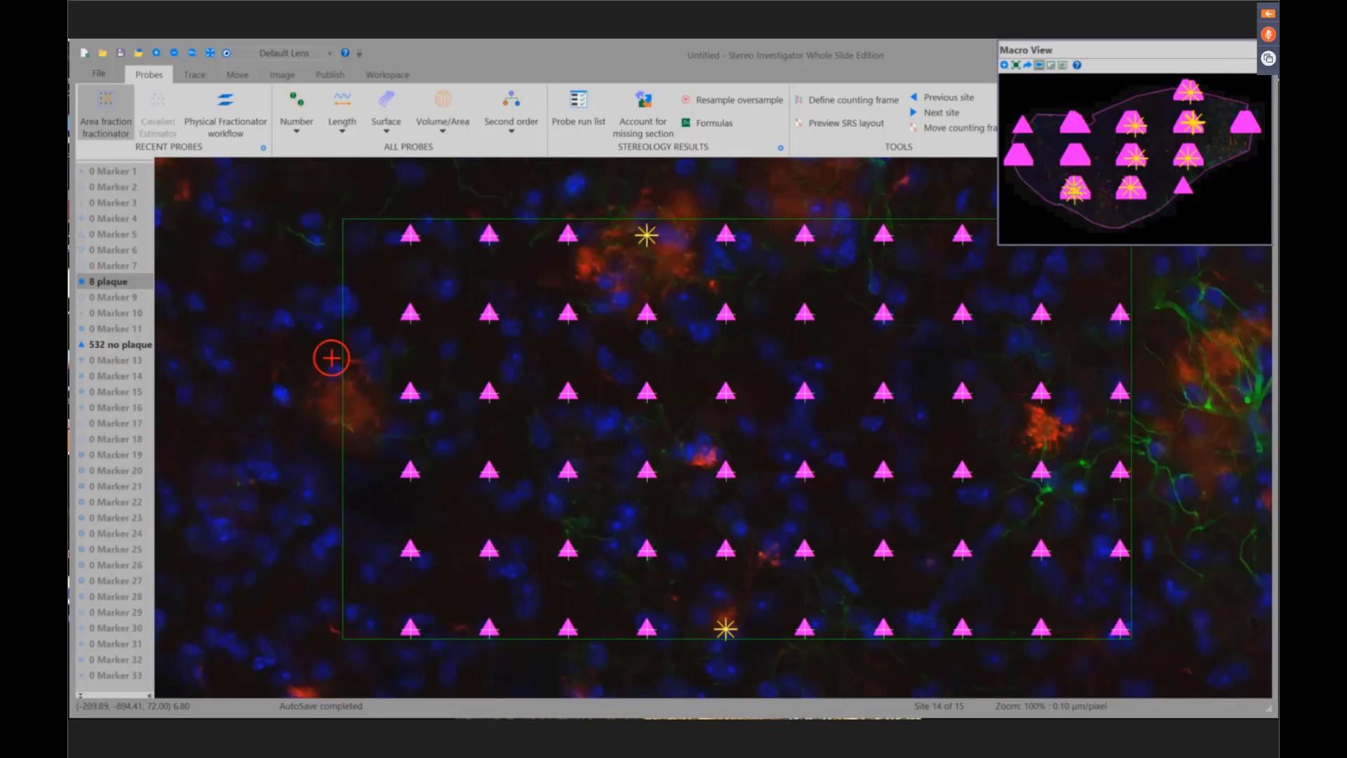
pyautogui.rightClick(297, 330)
pyautogui.click(311, 335)
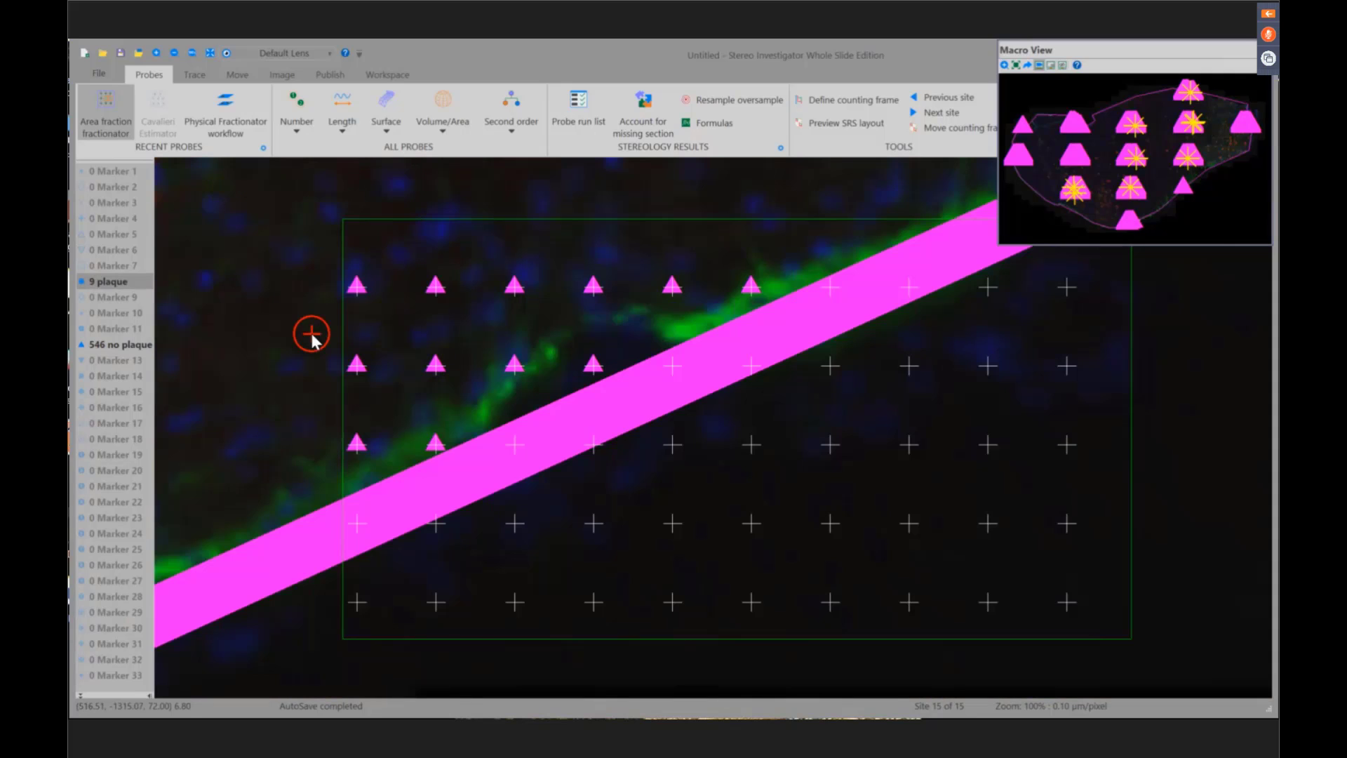
# - Finish the probe run from site 15 without placing any plaque markers there
pyautogui.rightClick(274, 303)
pyautogui.click(309, 309)
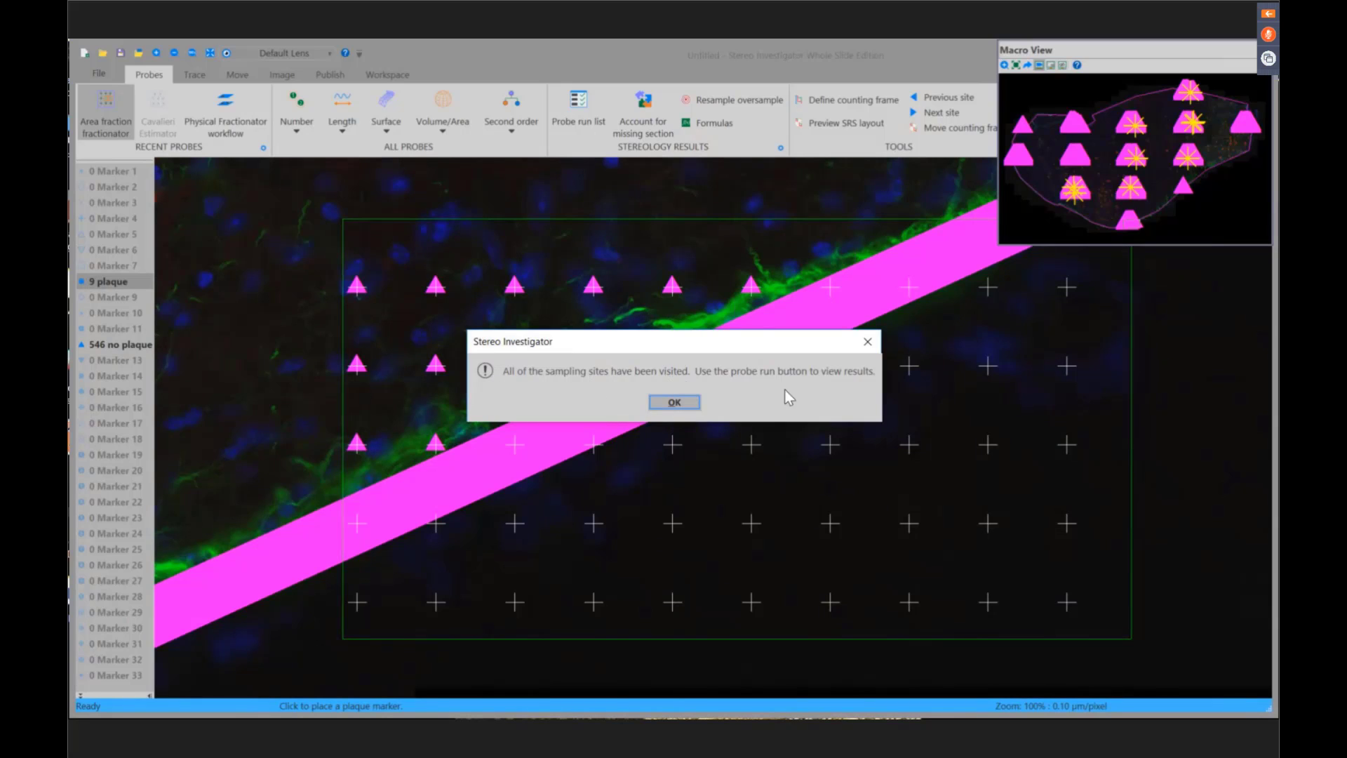
pyautogui.click(694, 402)
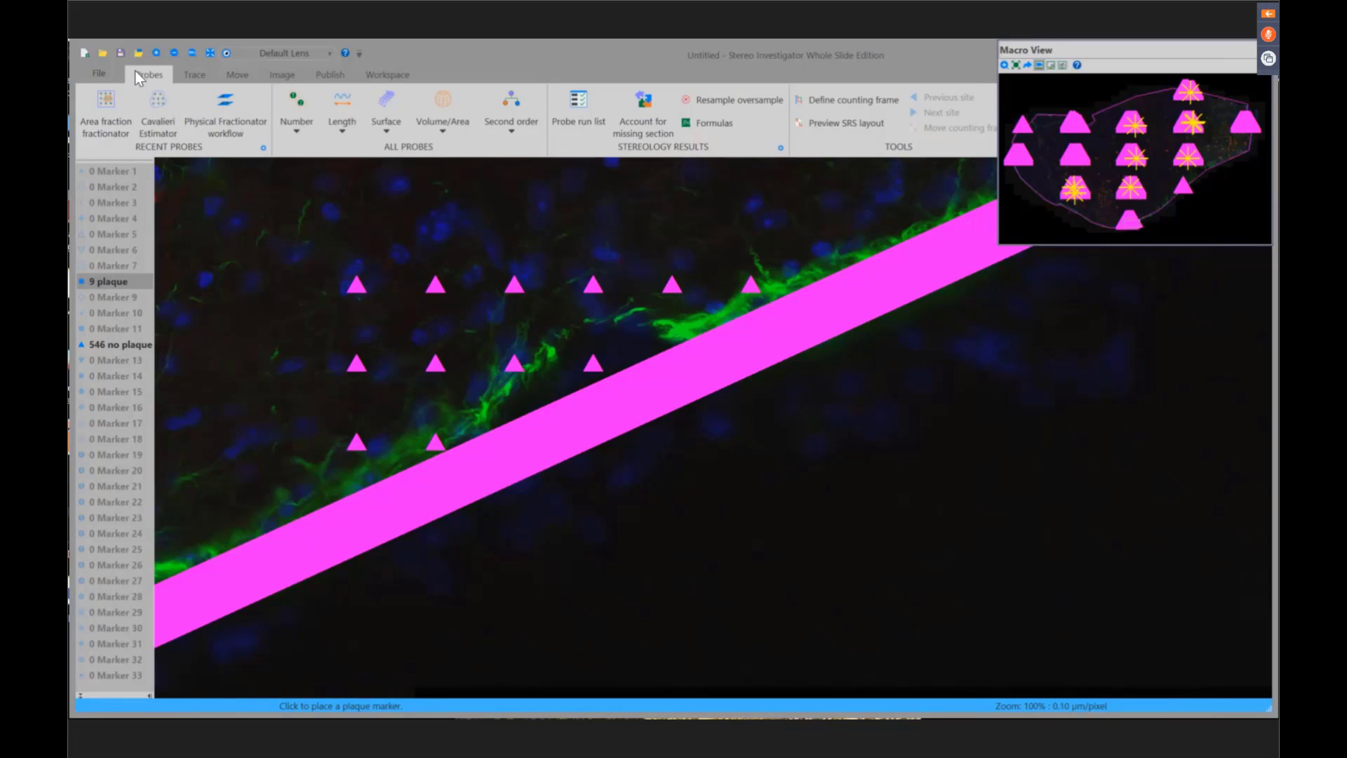
# - View the sampling results of the brain Area Fraction run and examine the area fraction for plaque and no plaque
pyautogui.click(562, 120)
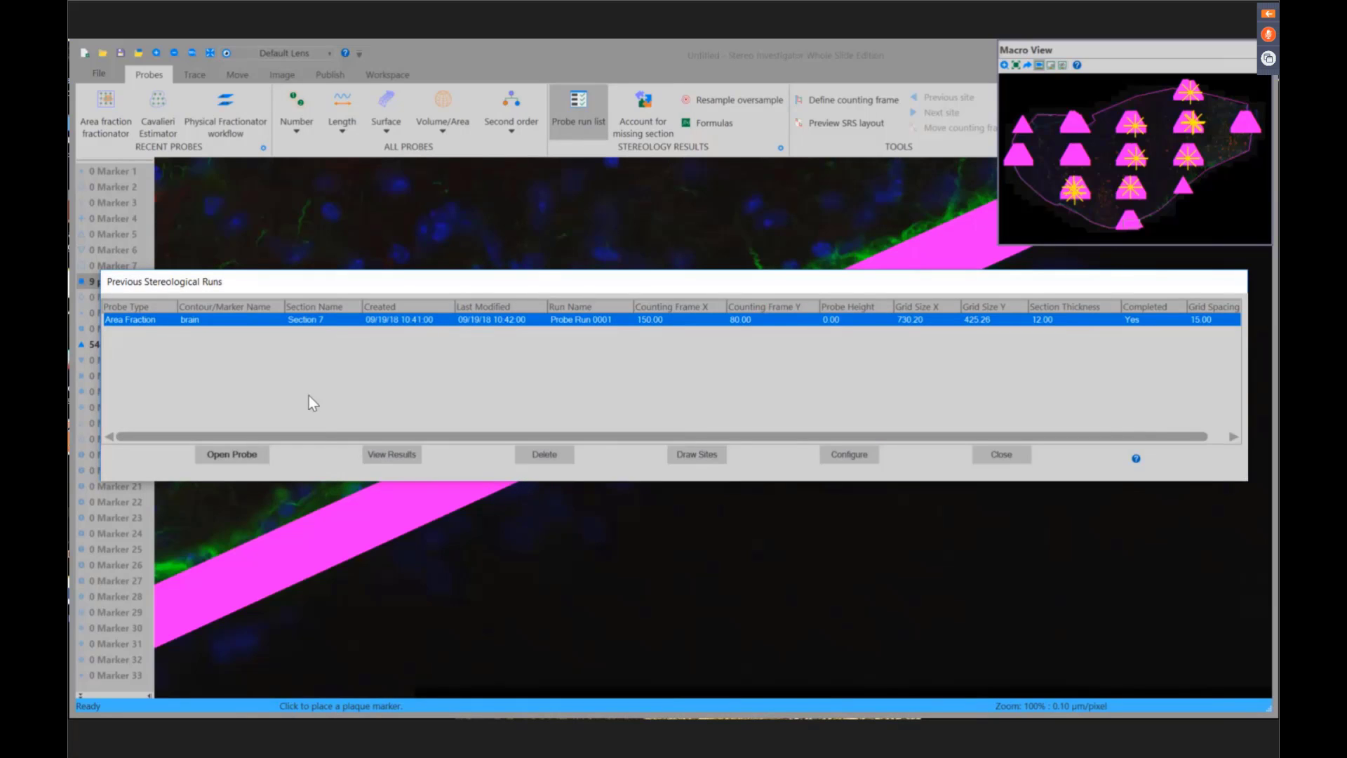
pyautogui.click(381, 455)
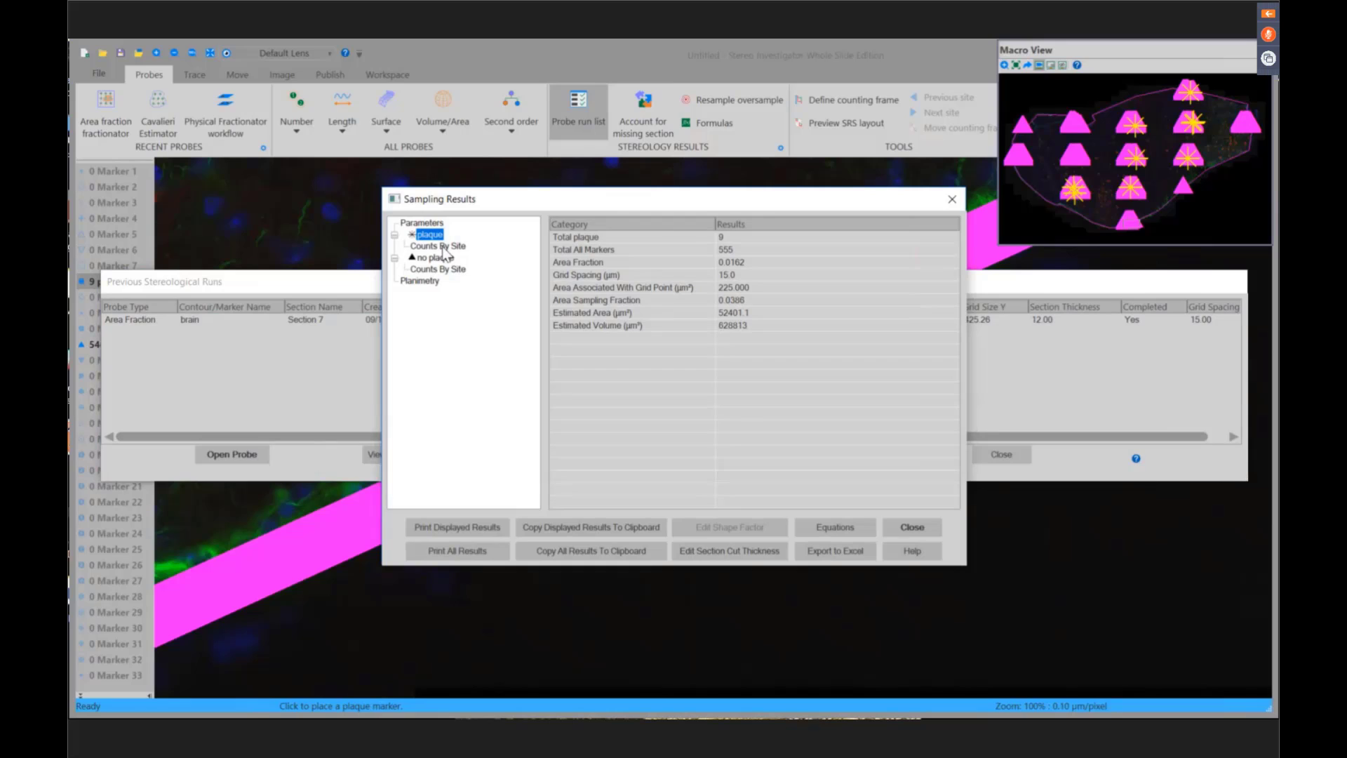
pyautogui.click(612, 264)
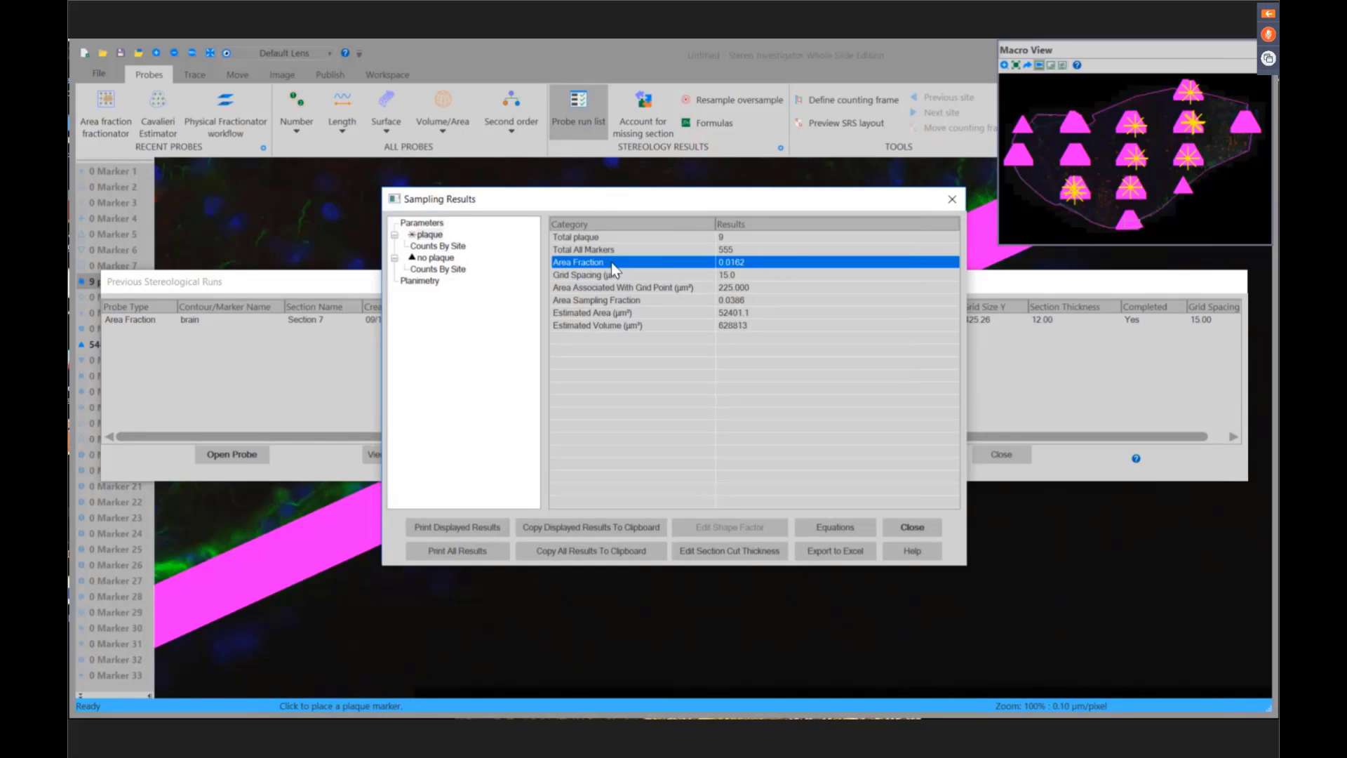
pyautogui.click(435, 258)
pyautogui.click(556, 263)
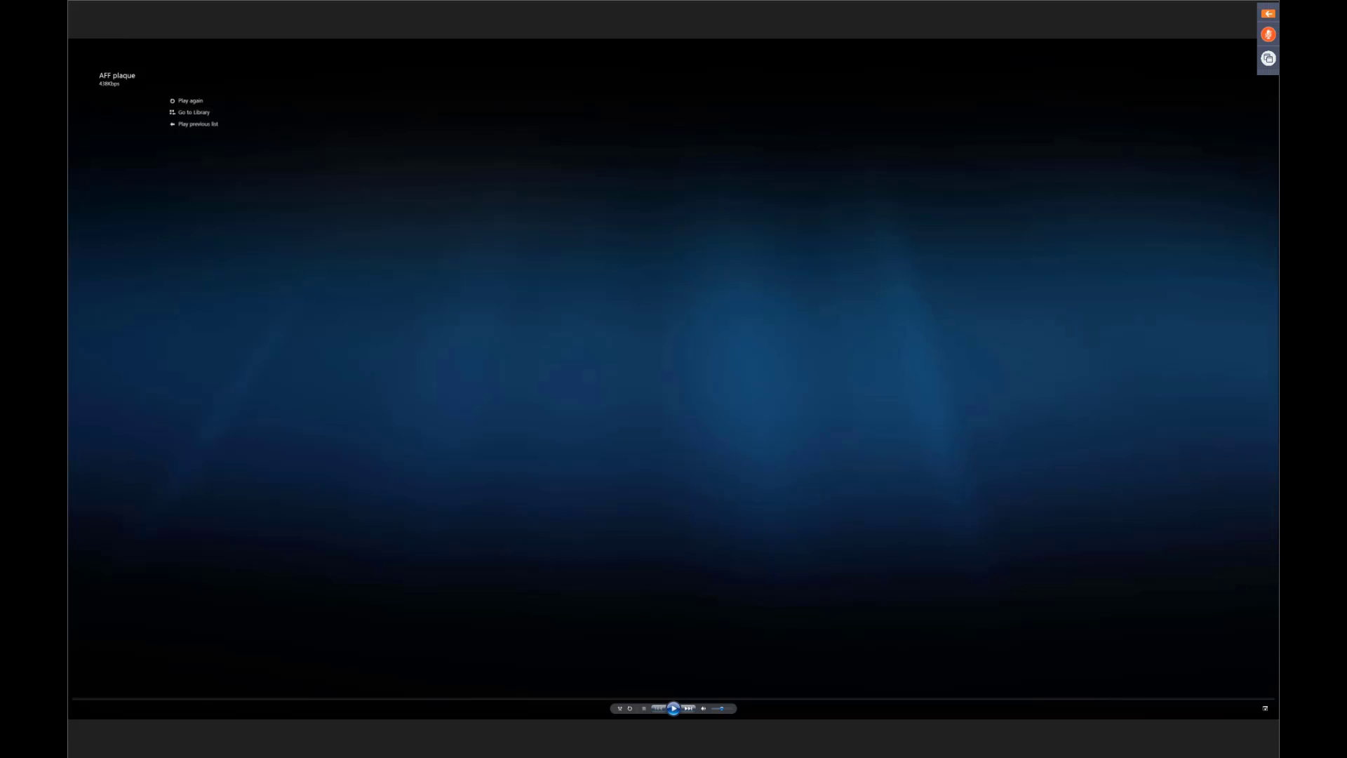
# - Open the slide image with five rows of blue-stained brain sections from the Sample Images classroom on the Biolucida Server
pyautogui.hotkey('ctrl', 'p')
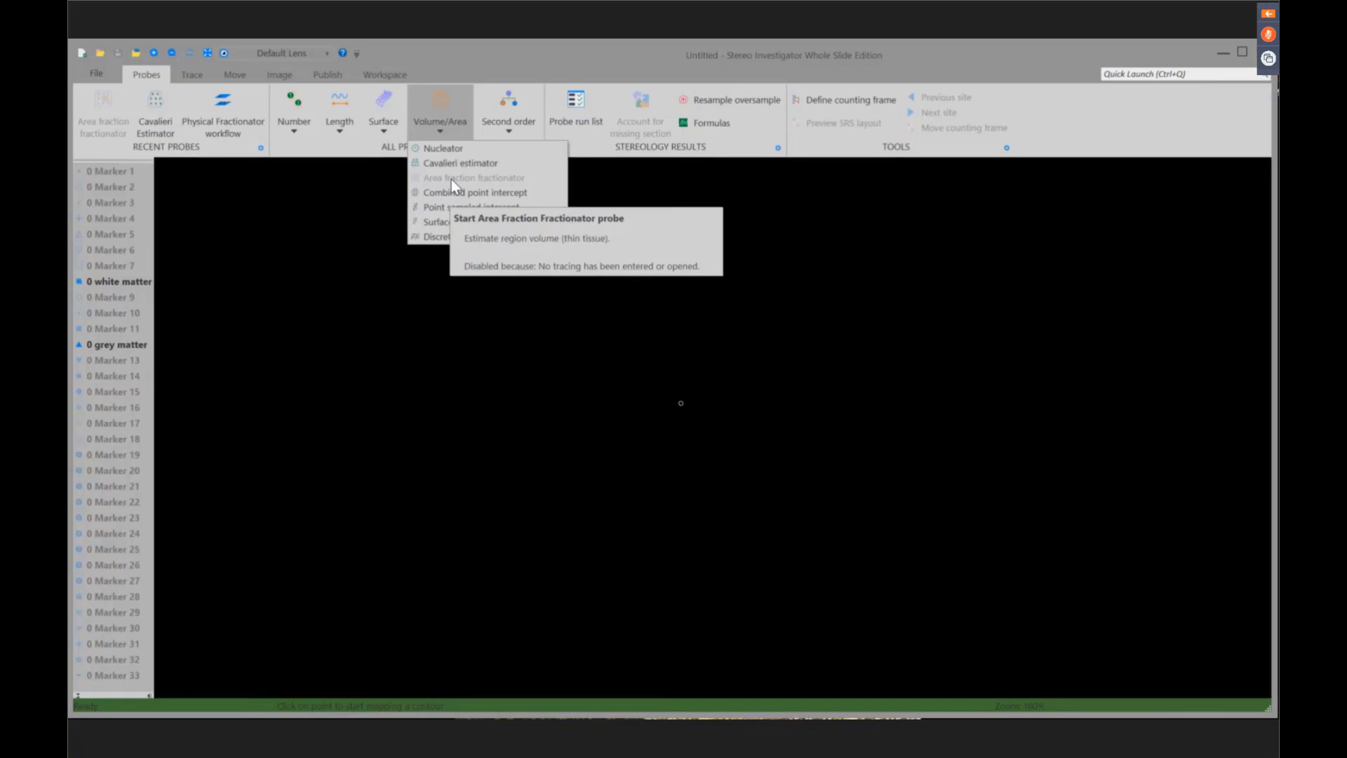
pyautogui.click(92, 74)
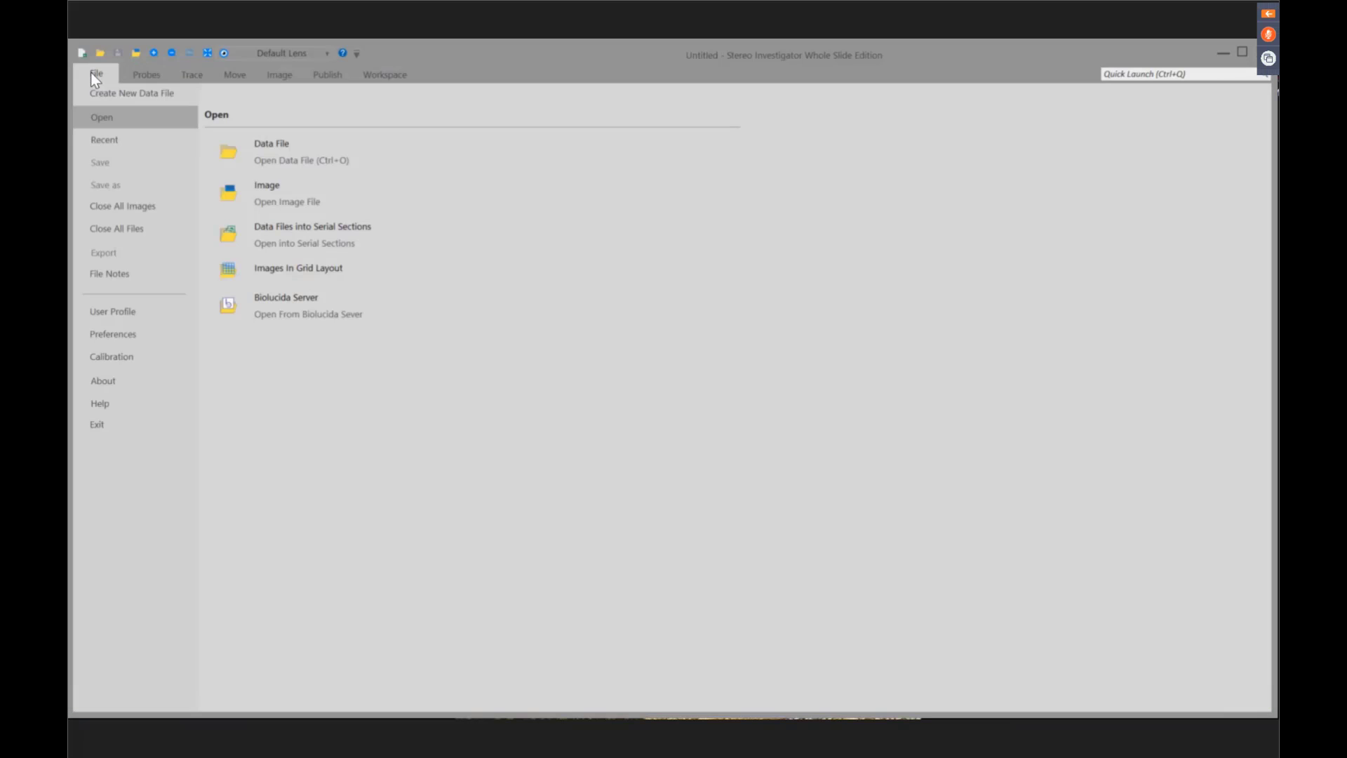
pyautogui.click(264, 304)
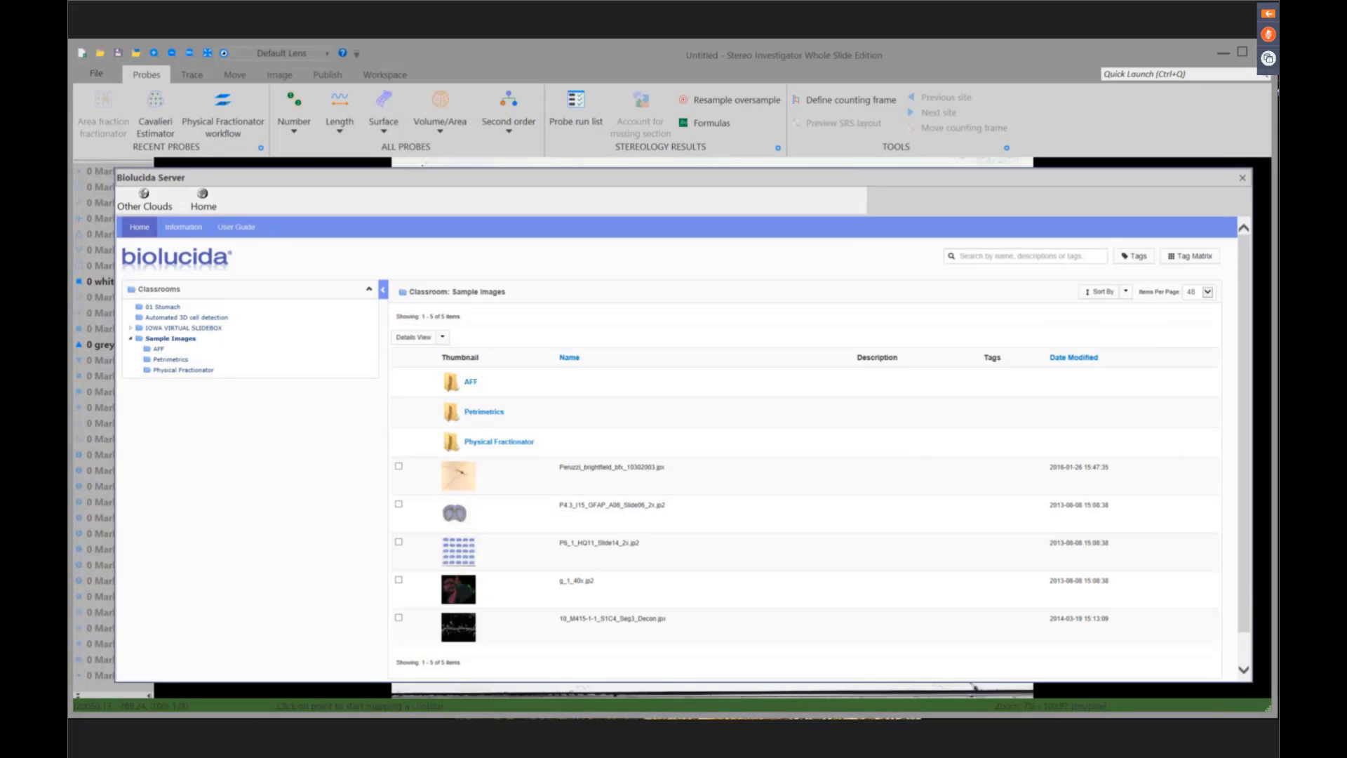
pyautogui.click(1242, 180)
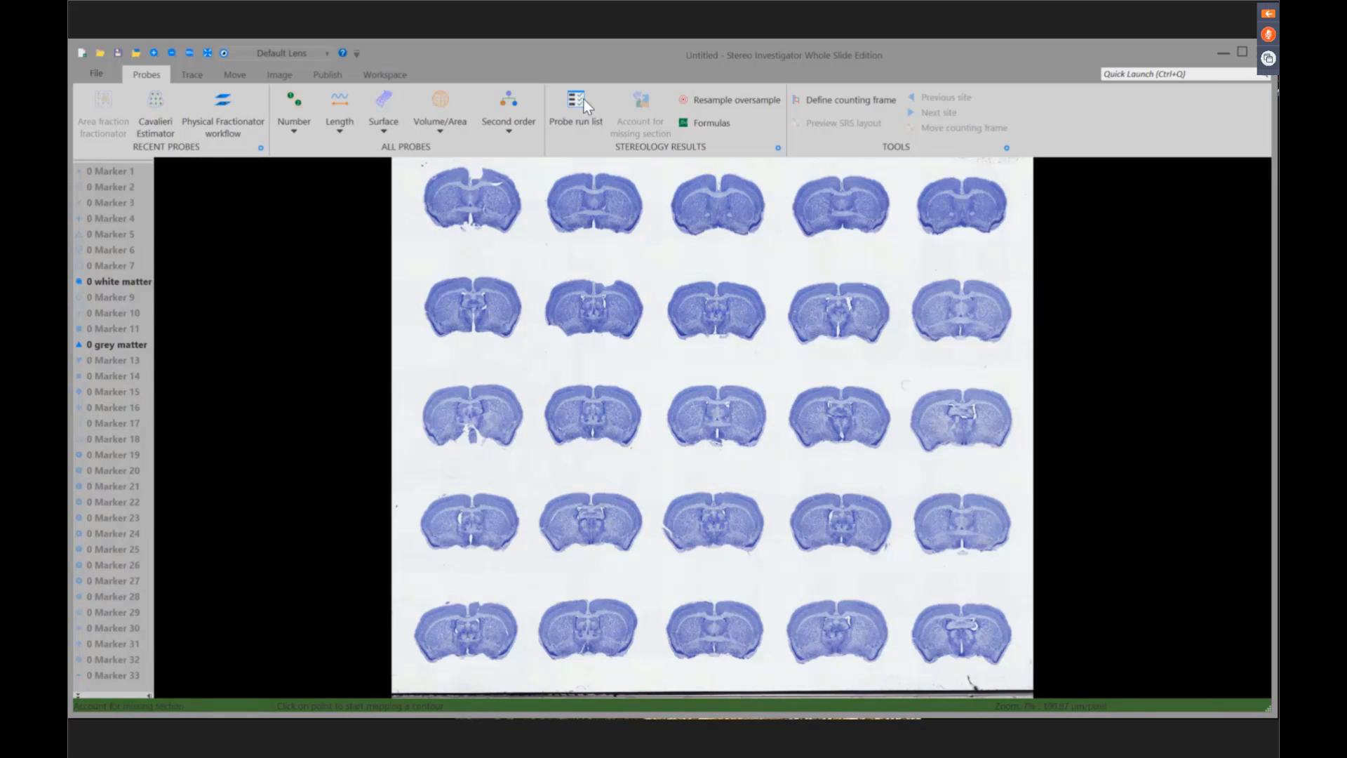
# - Automatically outline all brain sections on the full image as brain contours, using the blue tissue of one section as the object color
pyautogui.click(200, 75)
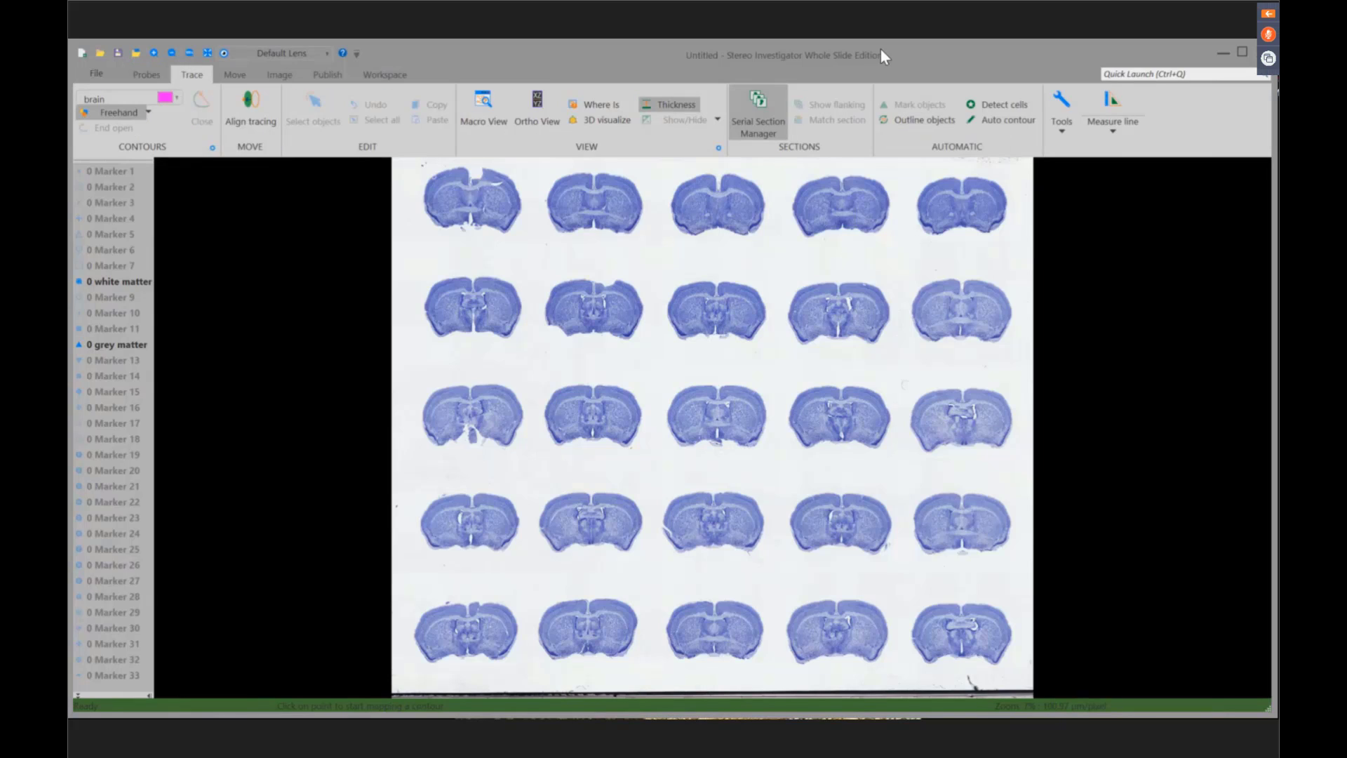
pyautogui.click(915, 120)
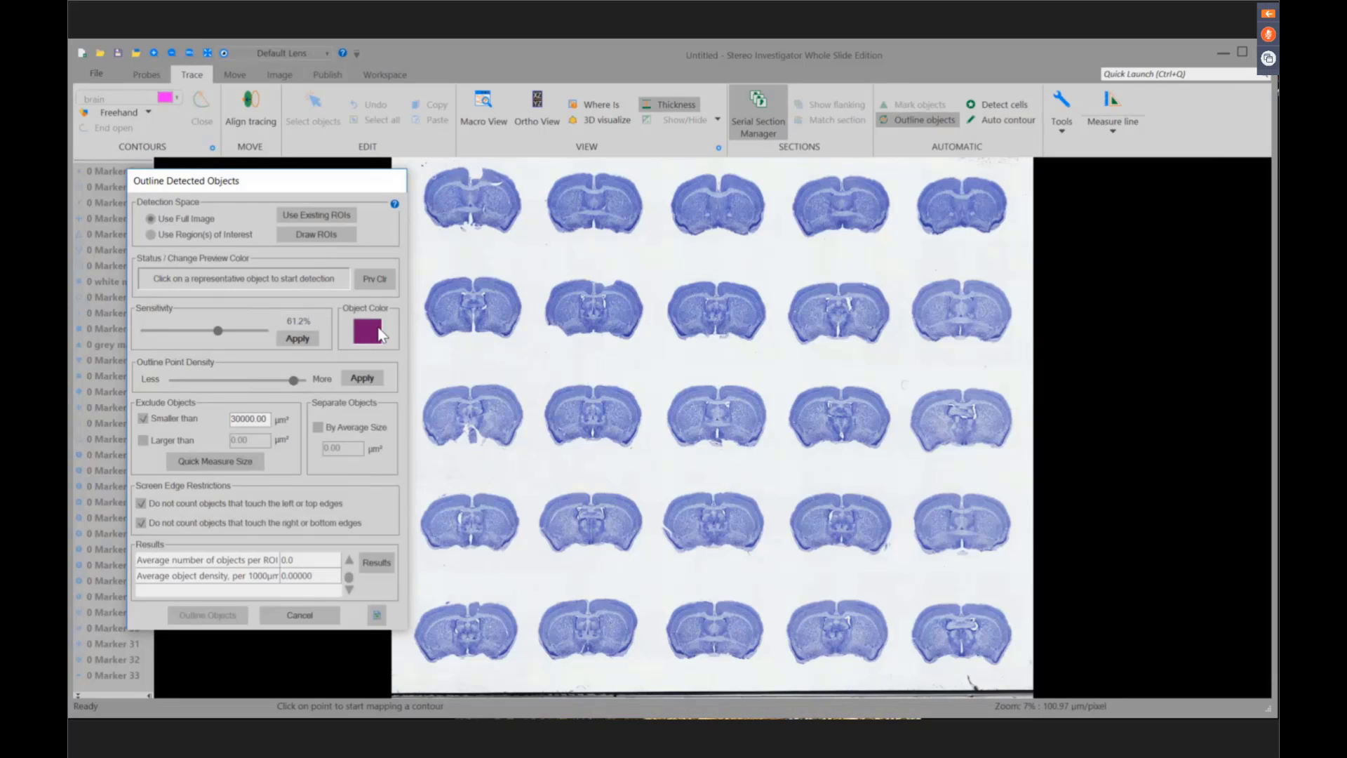
pyautogui.click(622, 175)
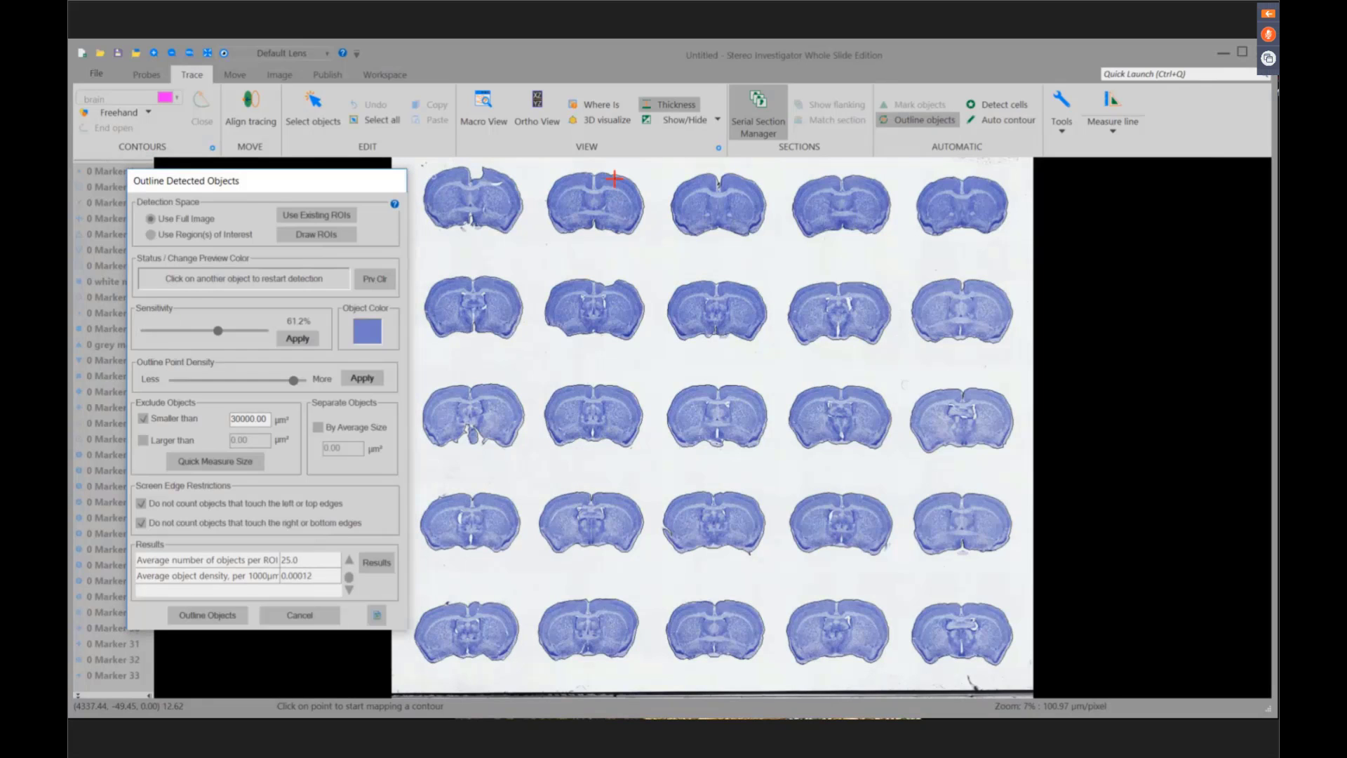
pyautogui.click(213, 610)
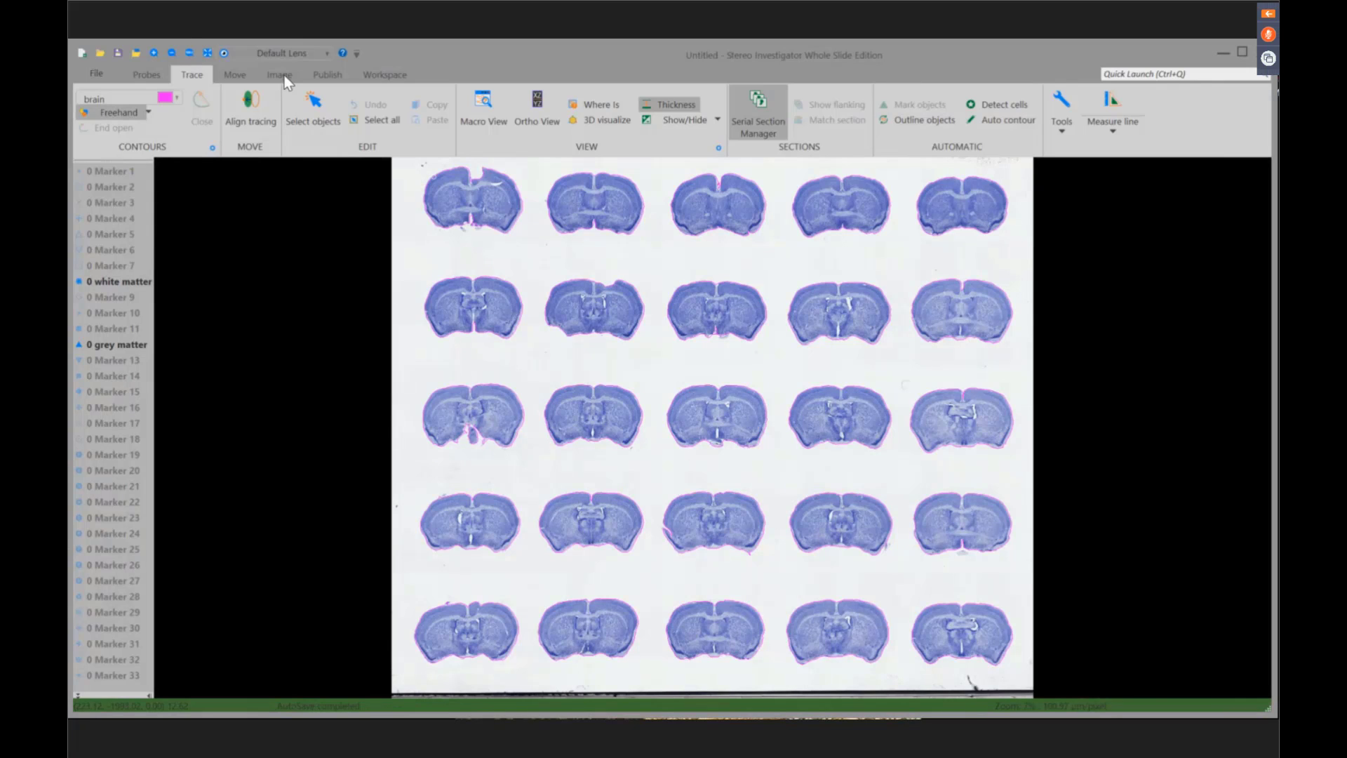
# - Define a 350 × 350 µm counting frame while viewing one outlined section at 50% zoom
pyautogui.click(280, 75)
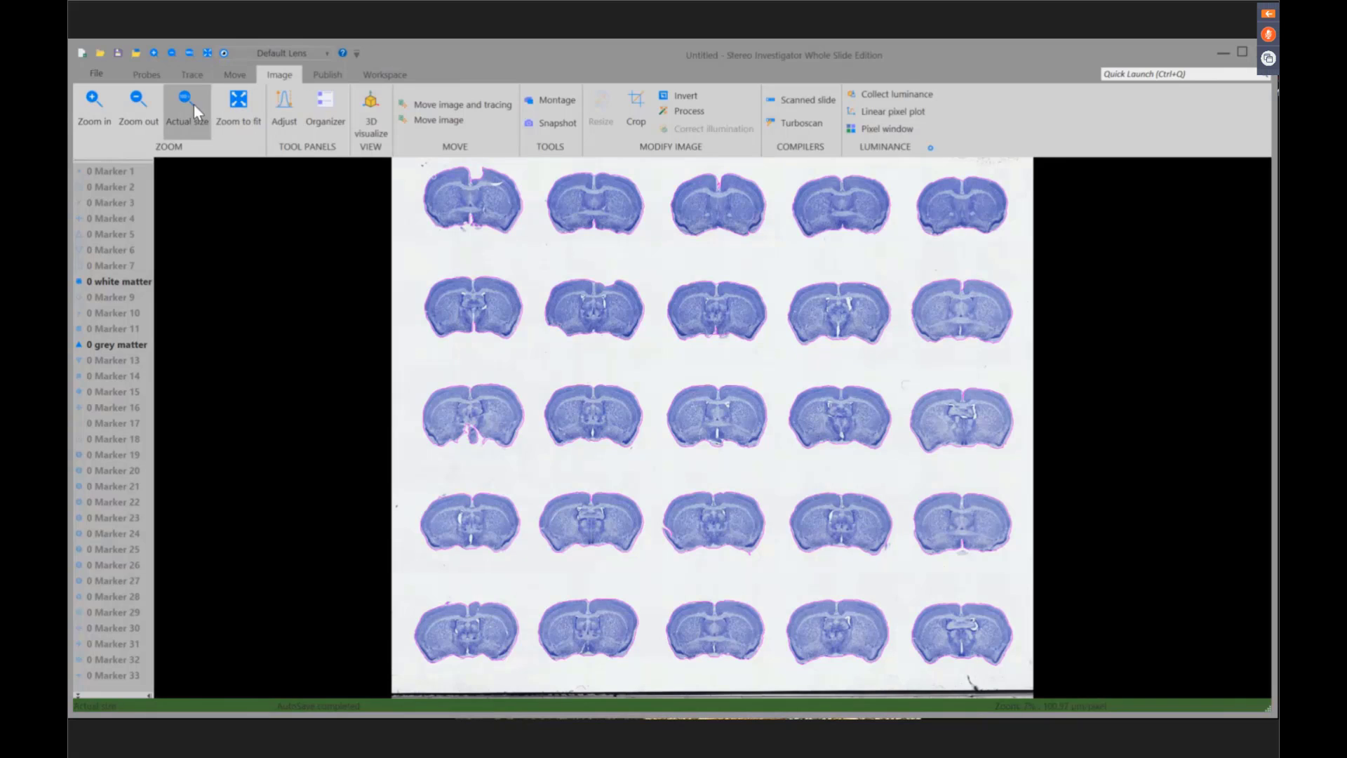
pyautogui.click(174, 122)
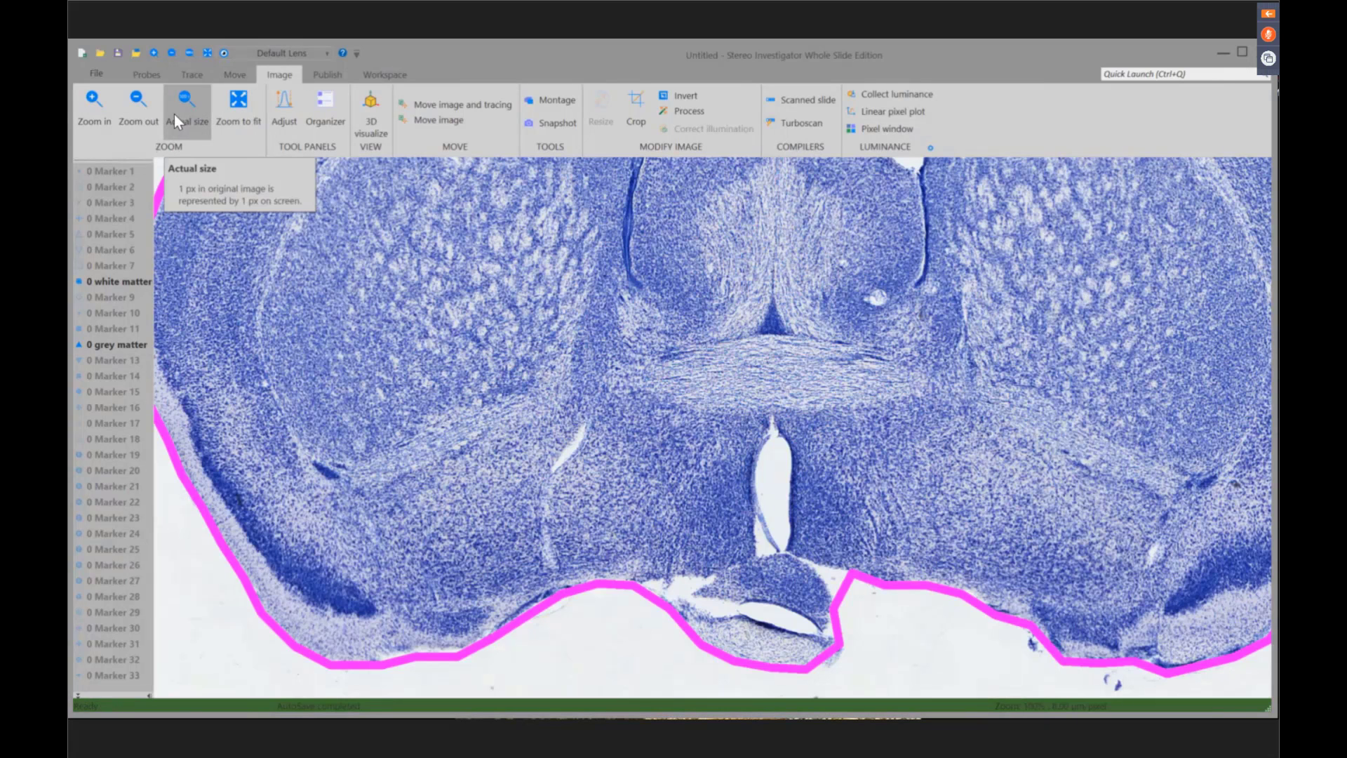
pyautogui.click(140, 116)
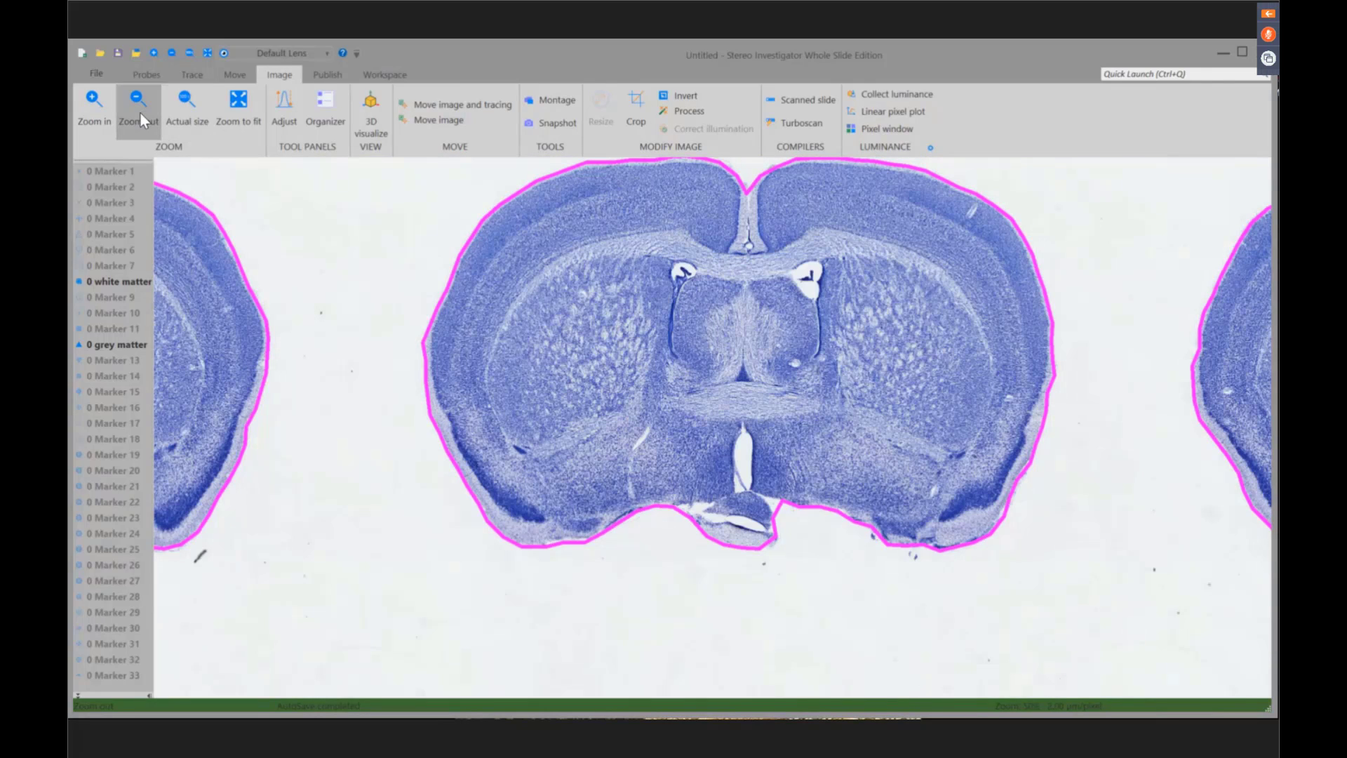
pyautogui.click(148, 74)
pyautogui.click(862, 99)
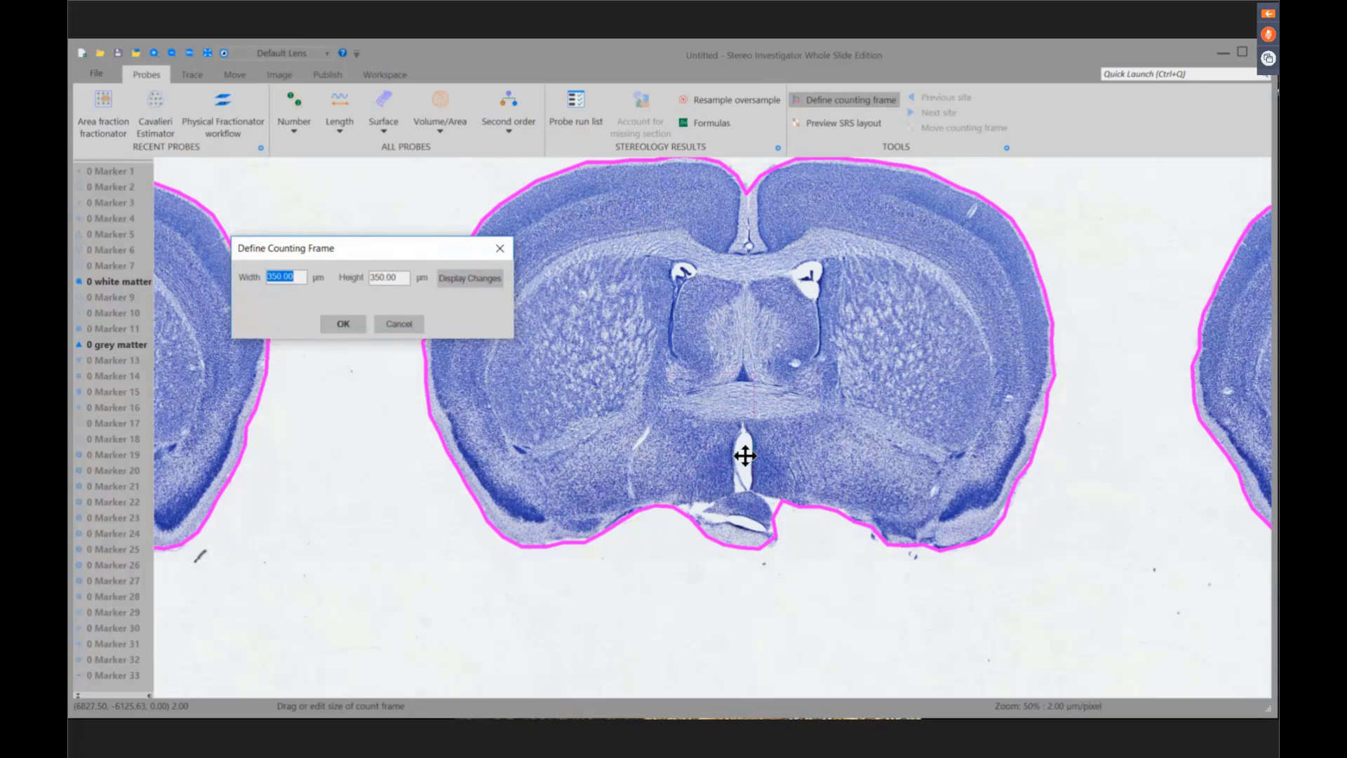
pyautogui.click(391, 525)
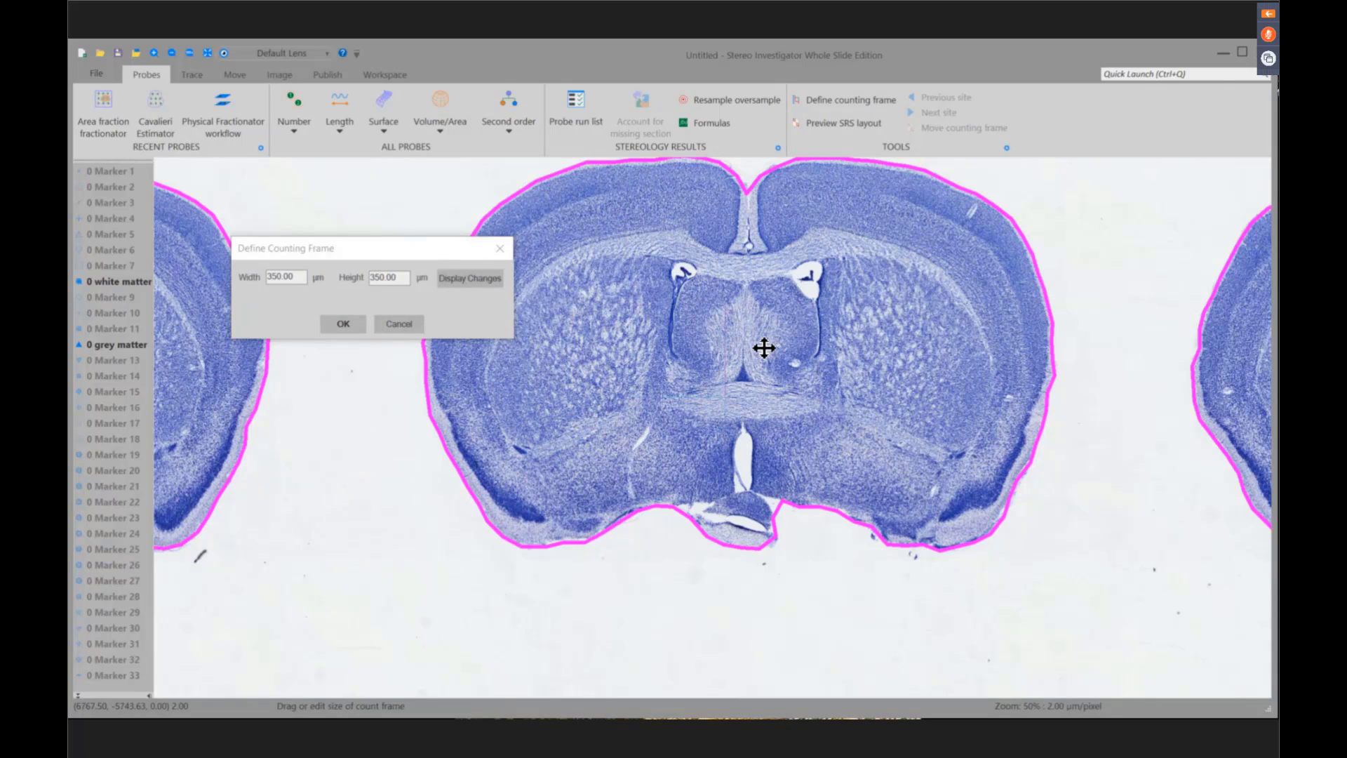
pyautogui.click(344, 322)
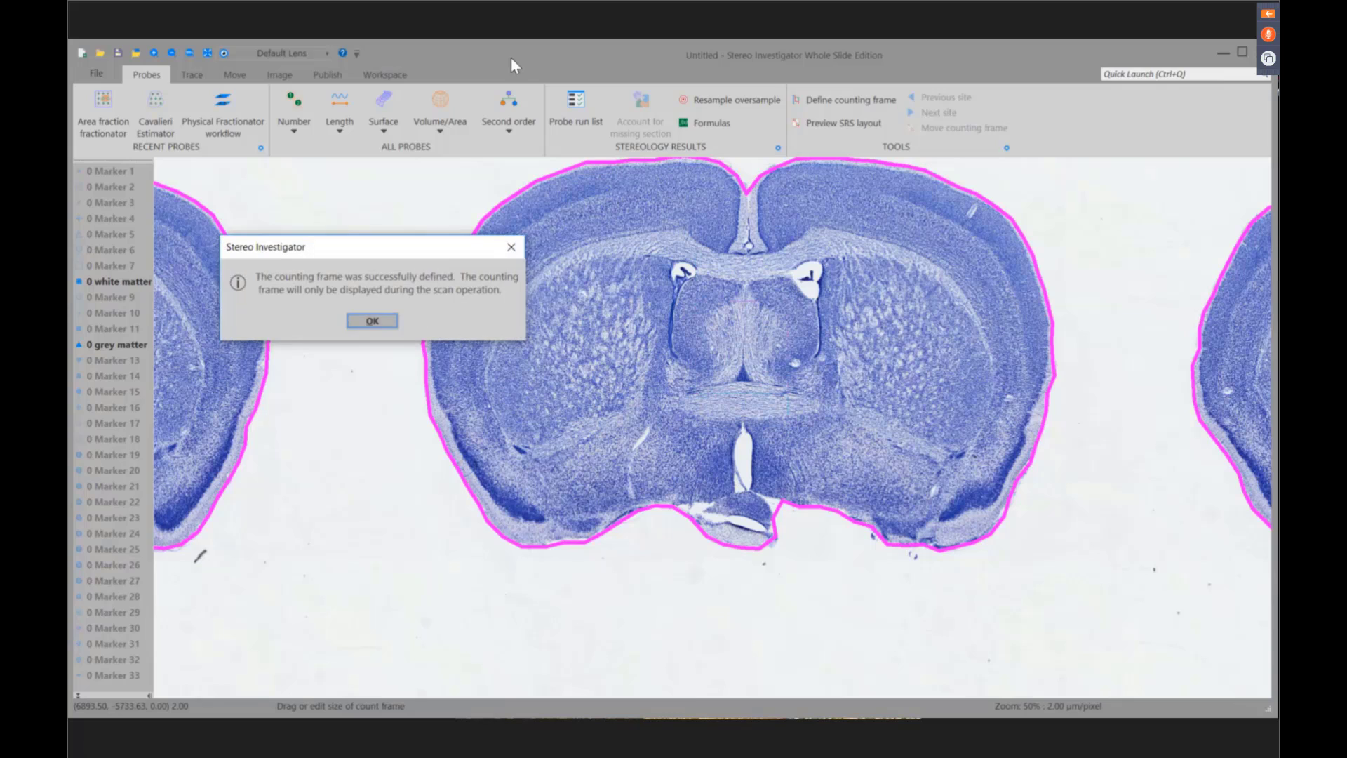
pyautogui.click(384, 319)
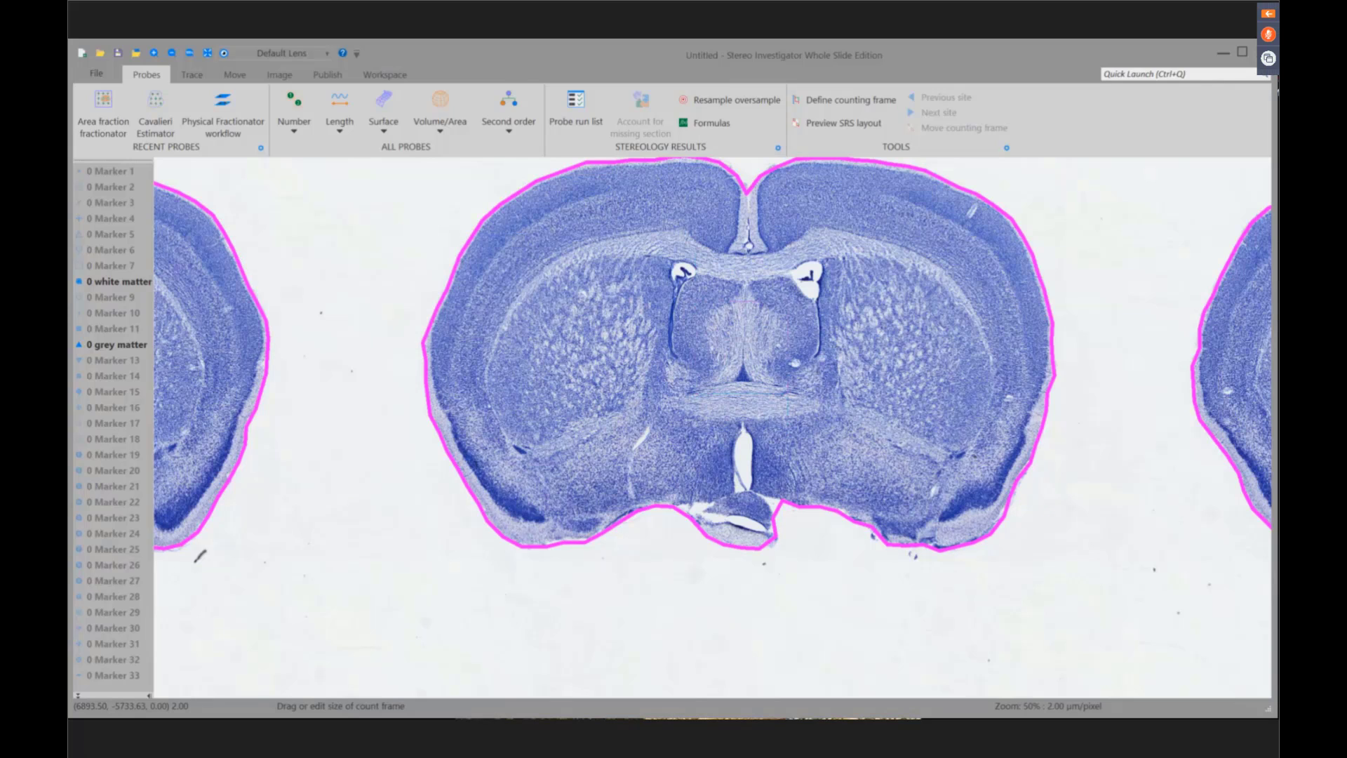
# - Preview the SRS layout on the third section of the first row, estimating the grid size for 6 desired sampling sites
pyautogui.click(814, 123)
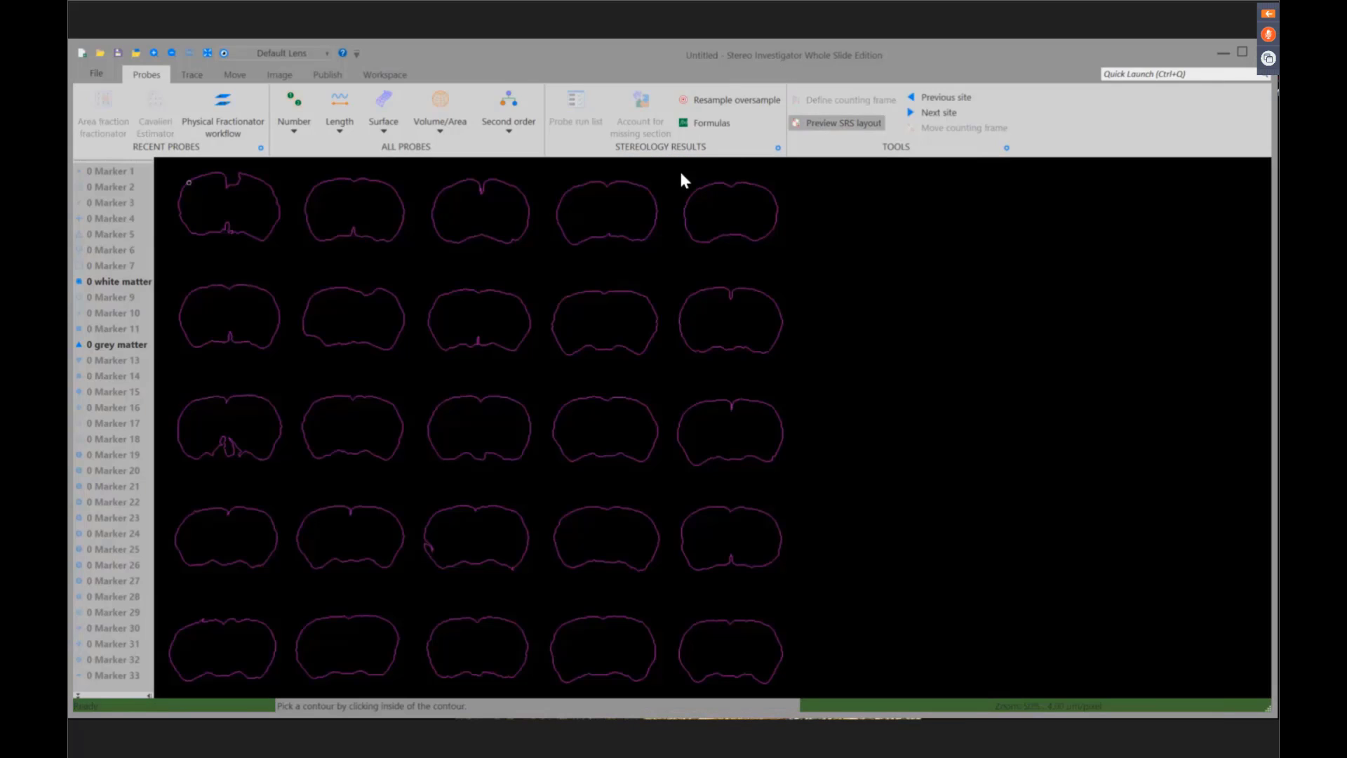
pyautogui.click(487, 225)
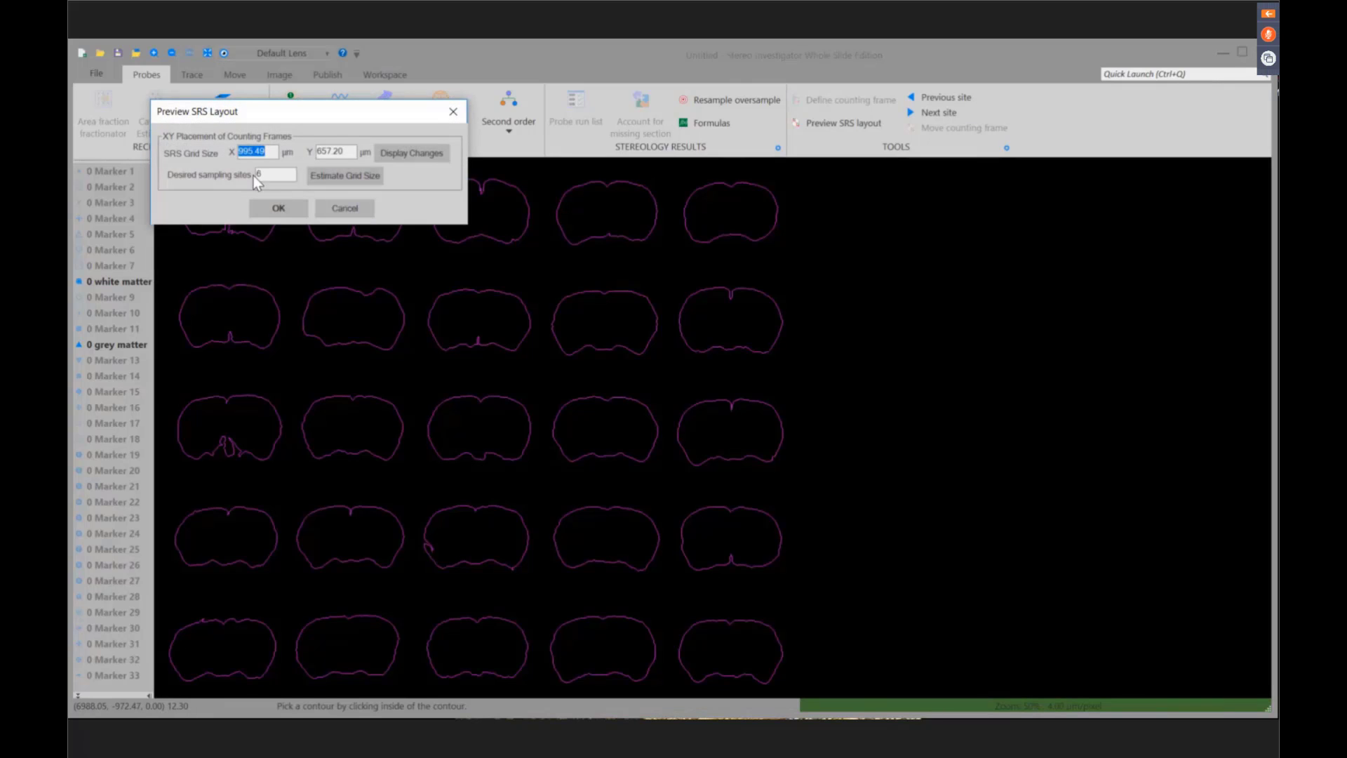
pyautogui.click(317, 180)
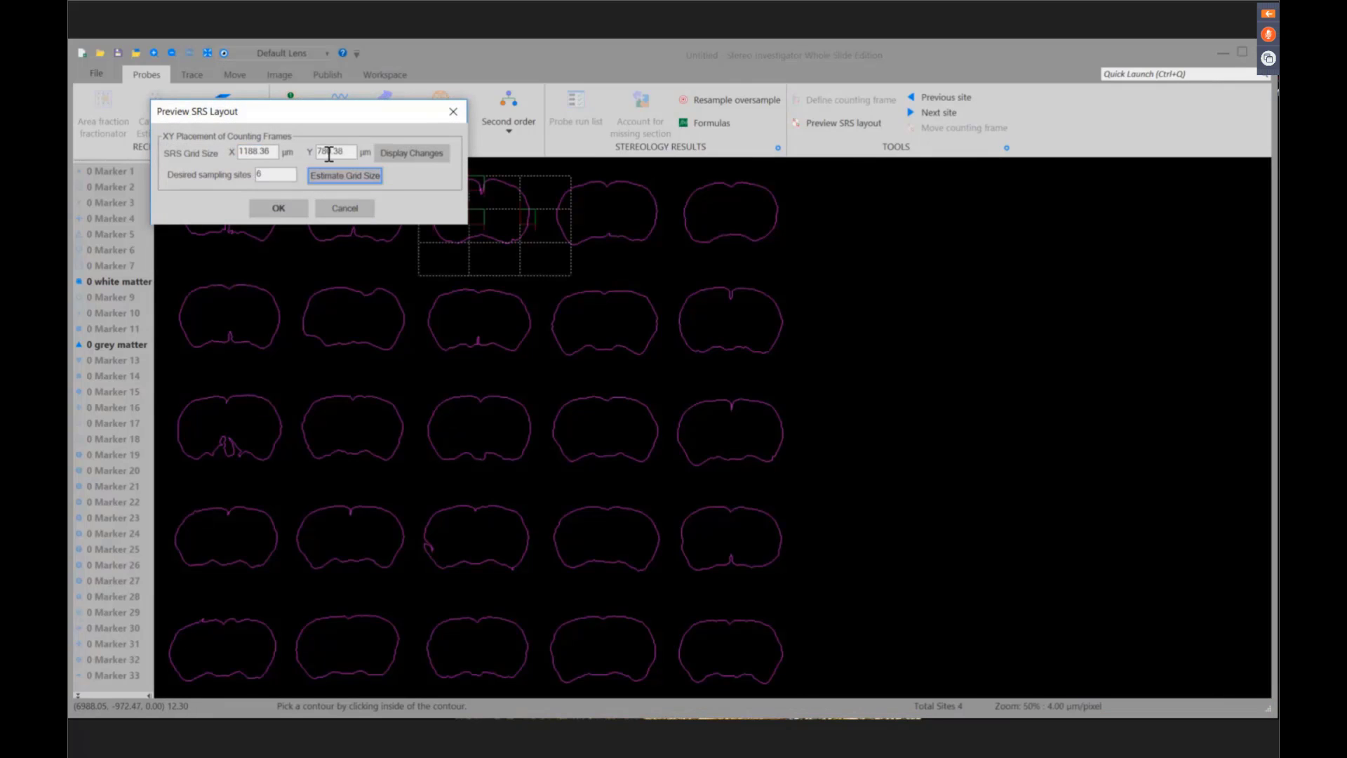
pyautogui.moveTo(323, 113); pyautogui.dragTo(409, 411)
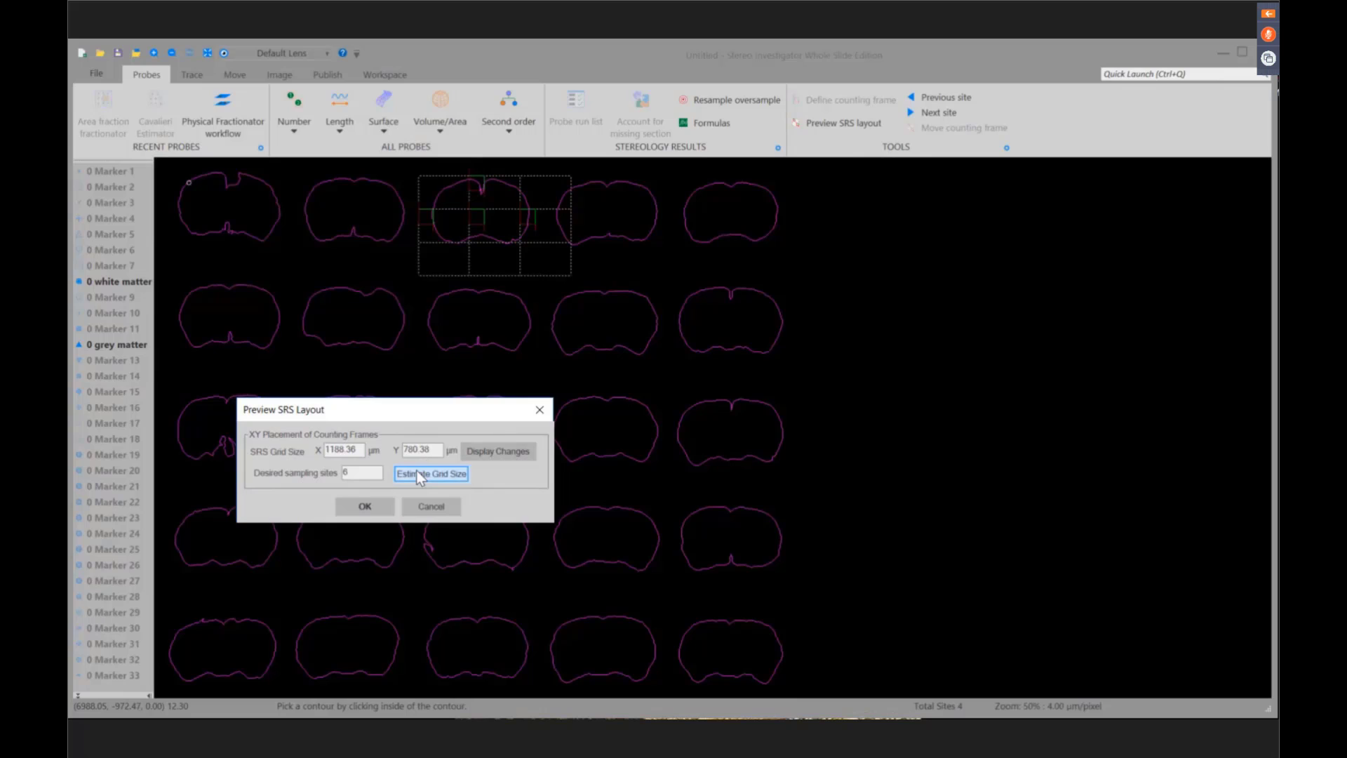
pyautogui.click(420, 476)
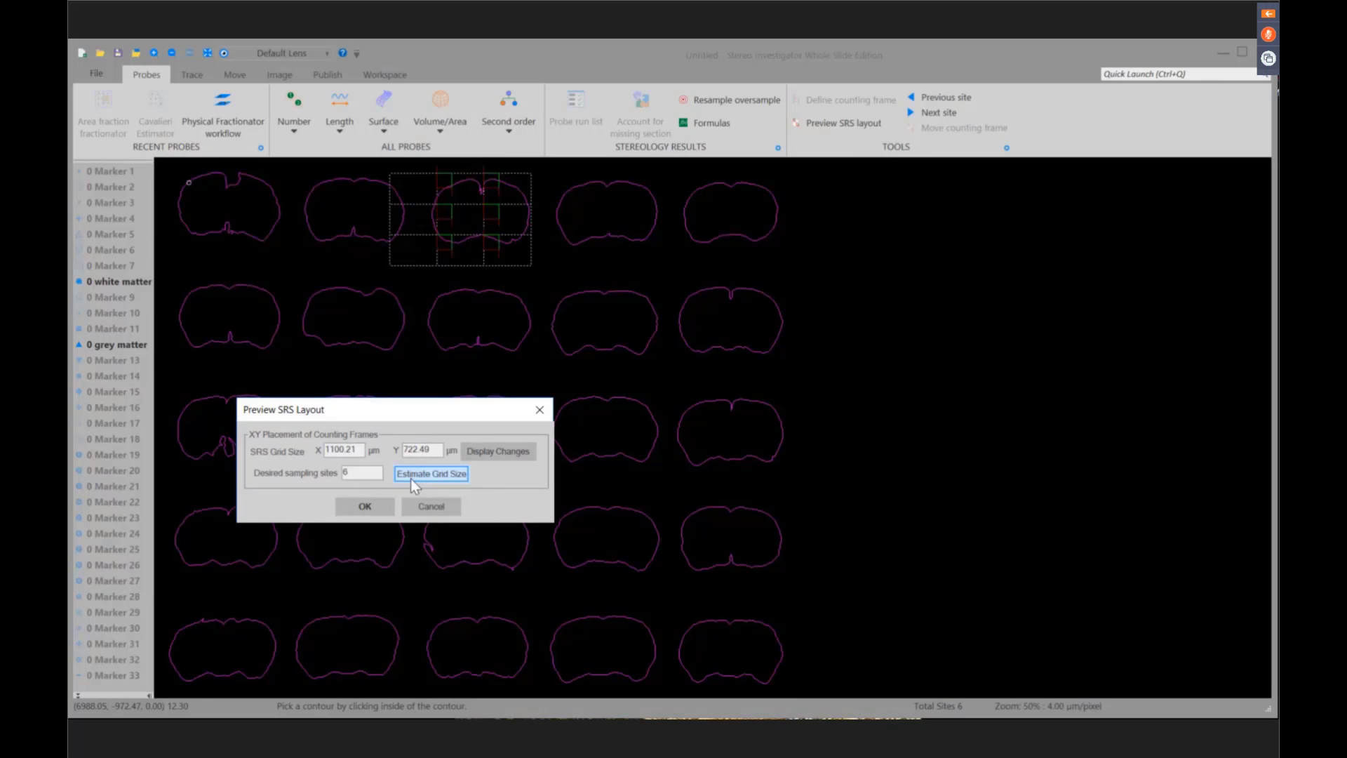
pyautogui.click(376, 502)
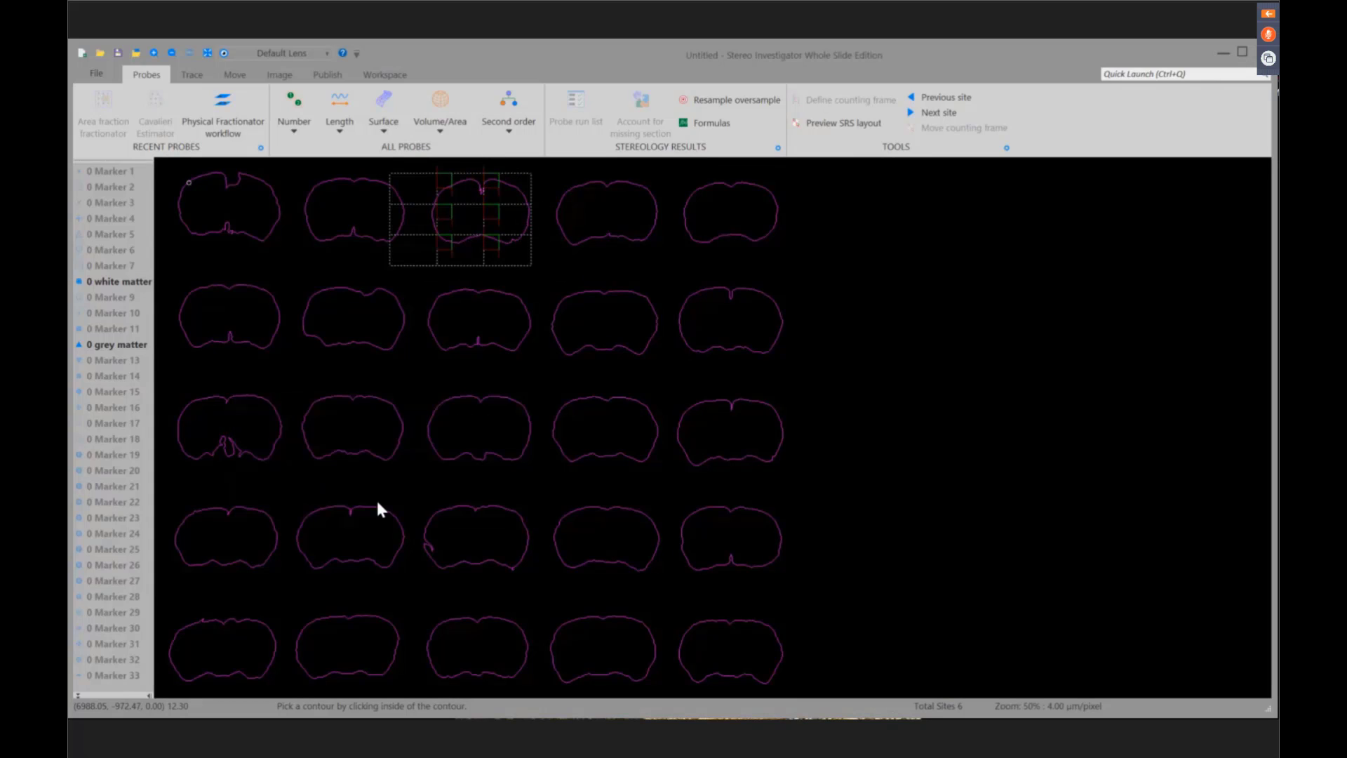
pyautogui.click(461, 356)
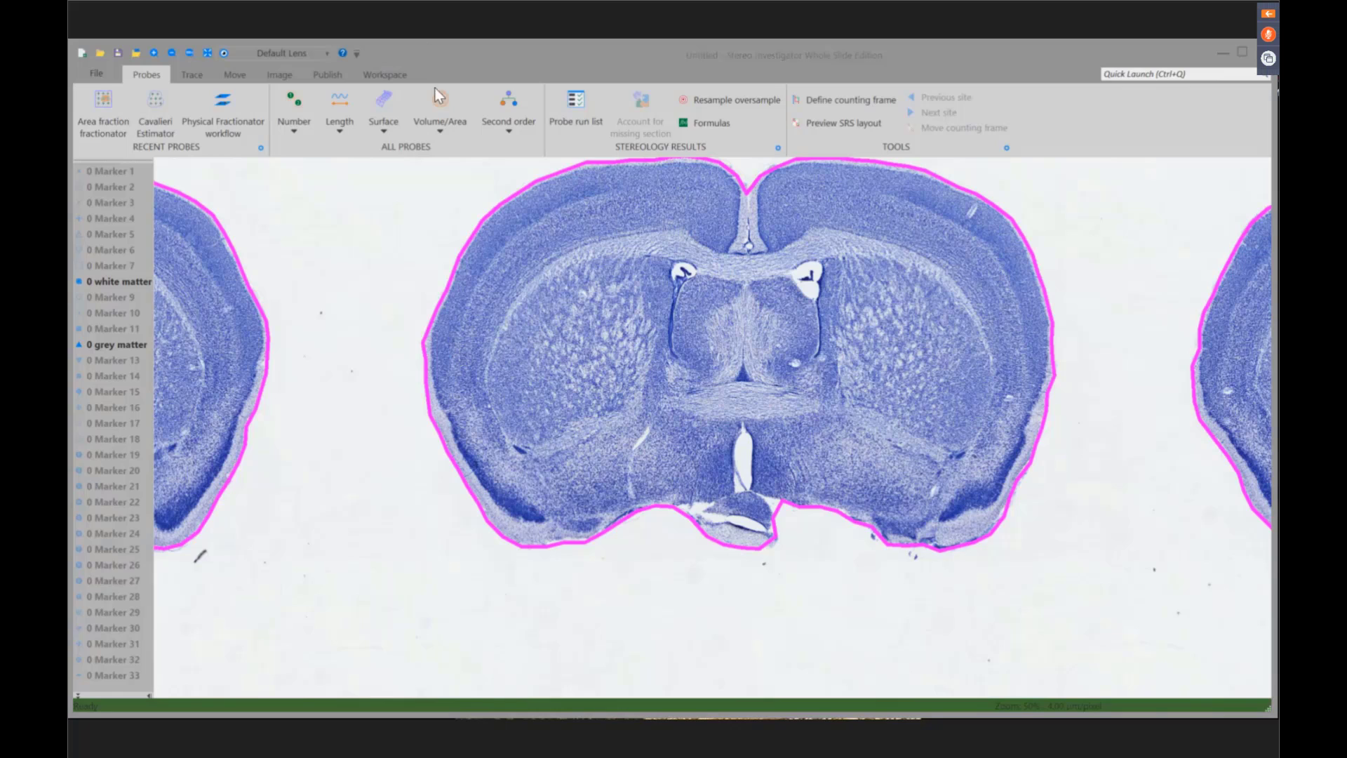
# - Set up 25 serial sections for the Area Fraction Fractionator with 12 µm cut and 5 µm mounted thickness, placing contours into serial sections
pyautogui.click(436, 114)
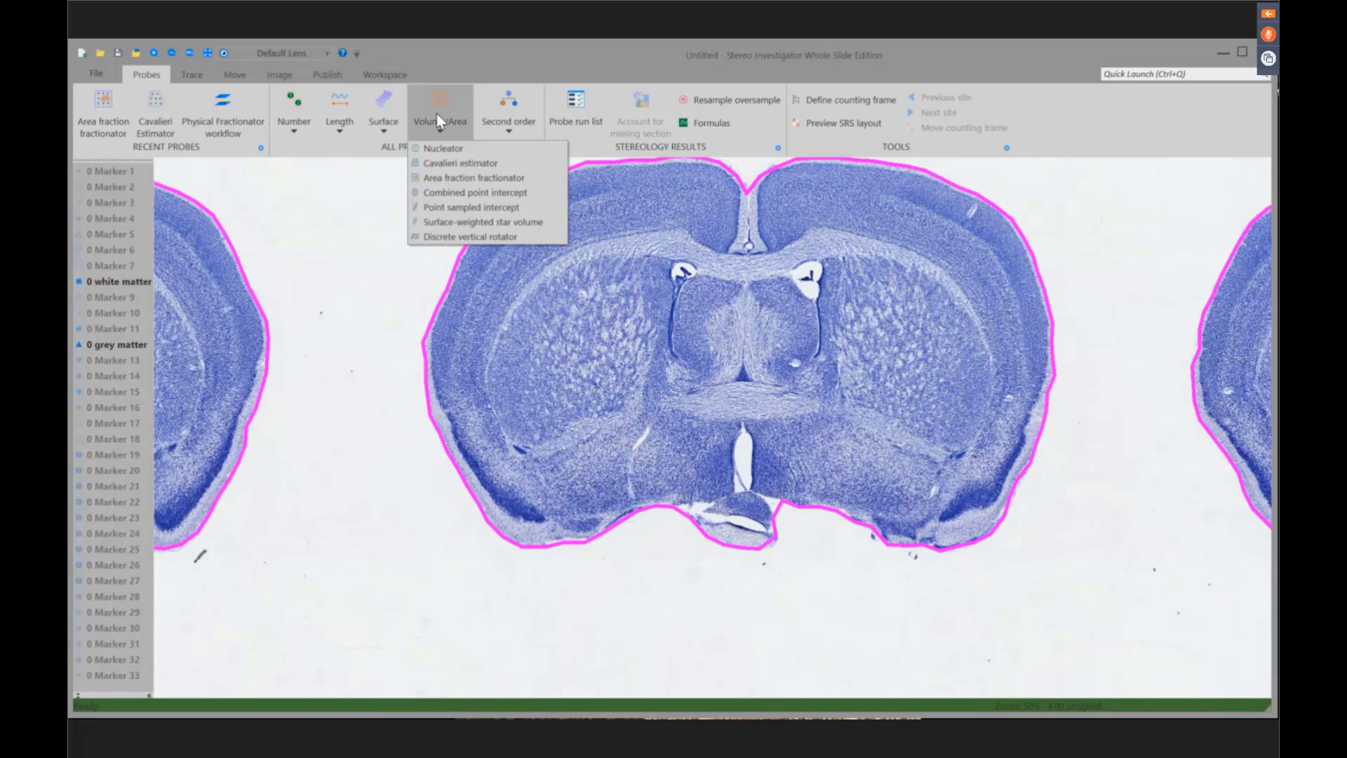
pyautogui.click(458, 179)
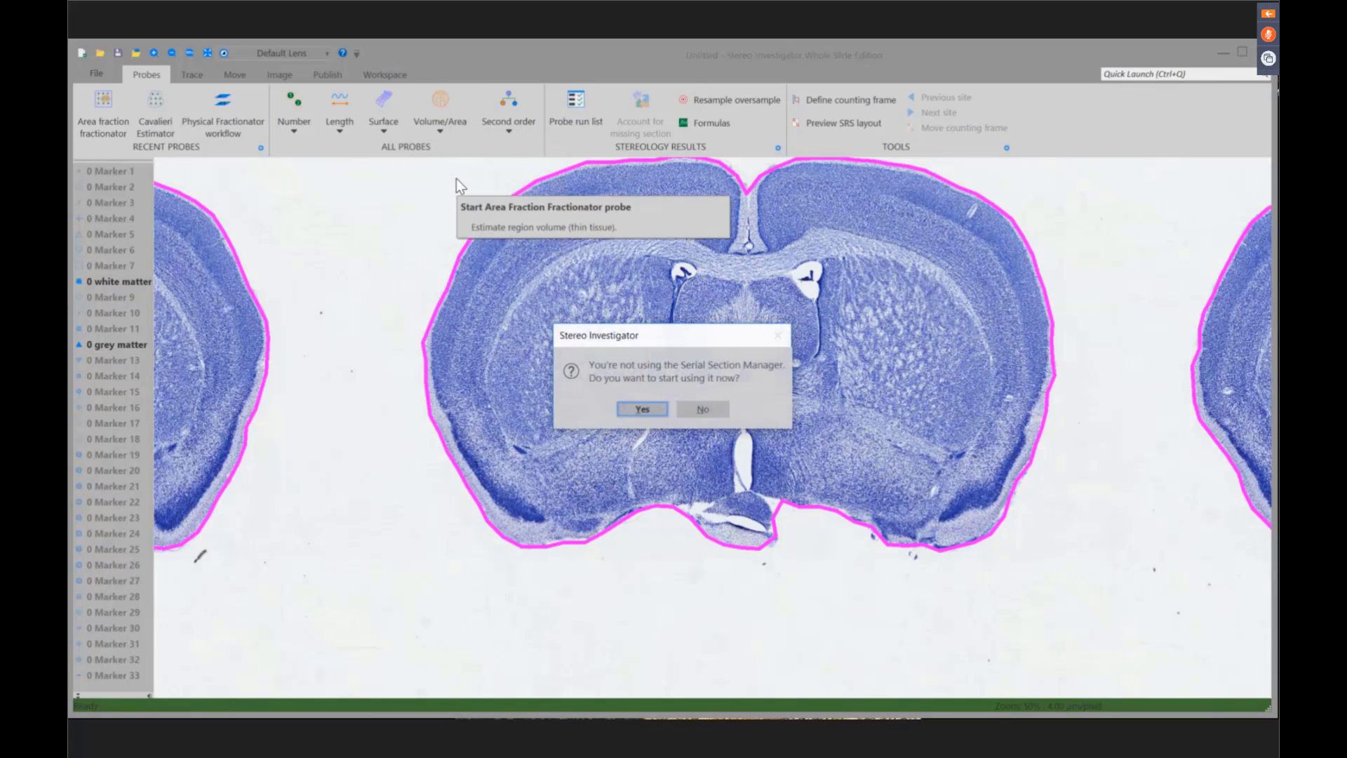
pyautogui.click(642, 409)
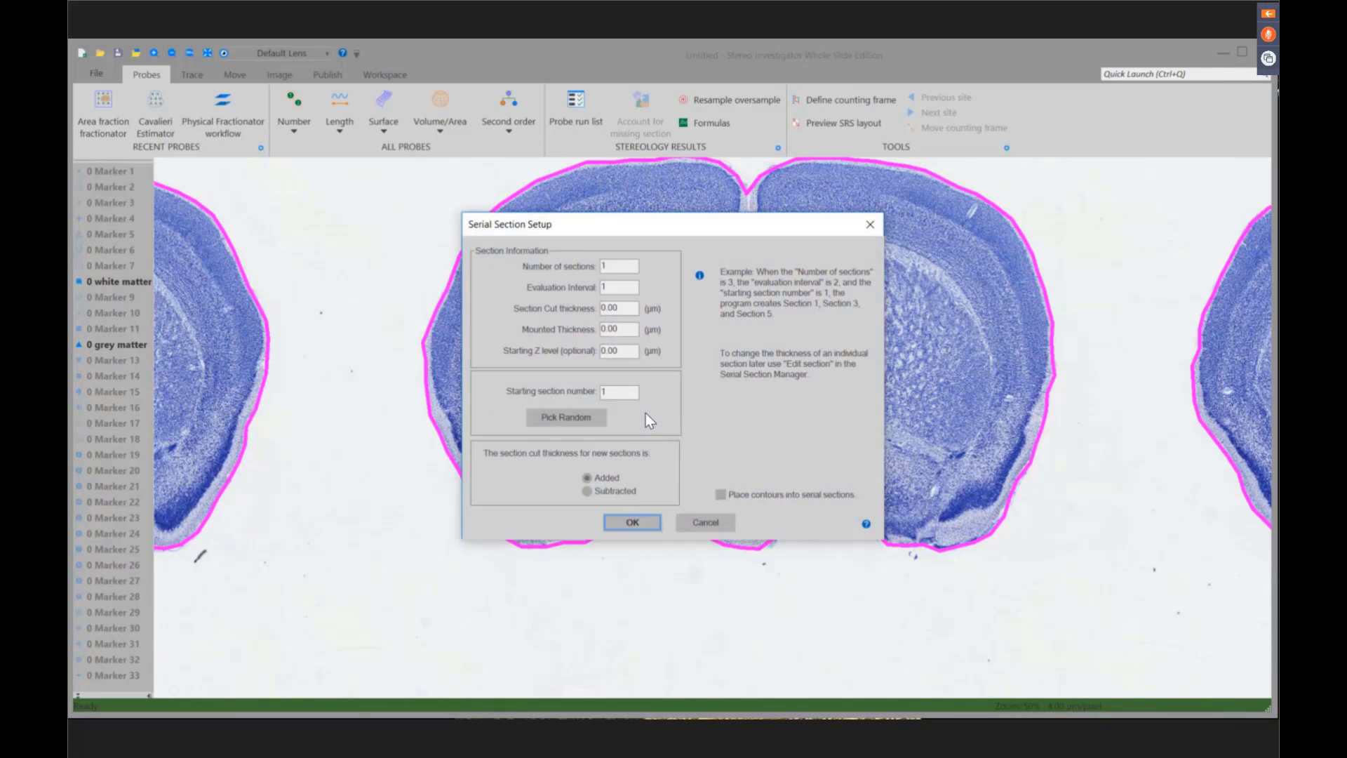
pyautogui.doubleClick(604, 266)
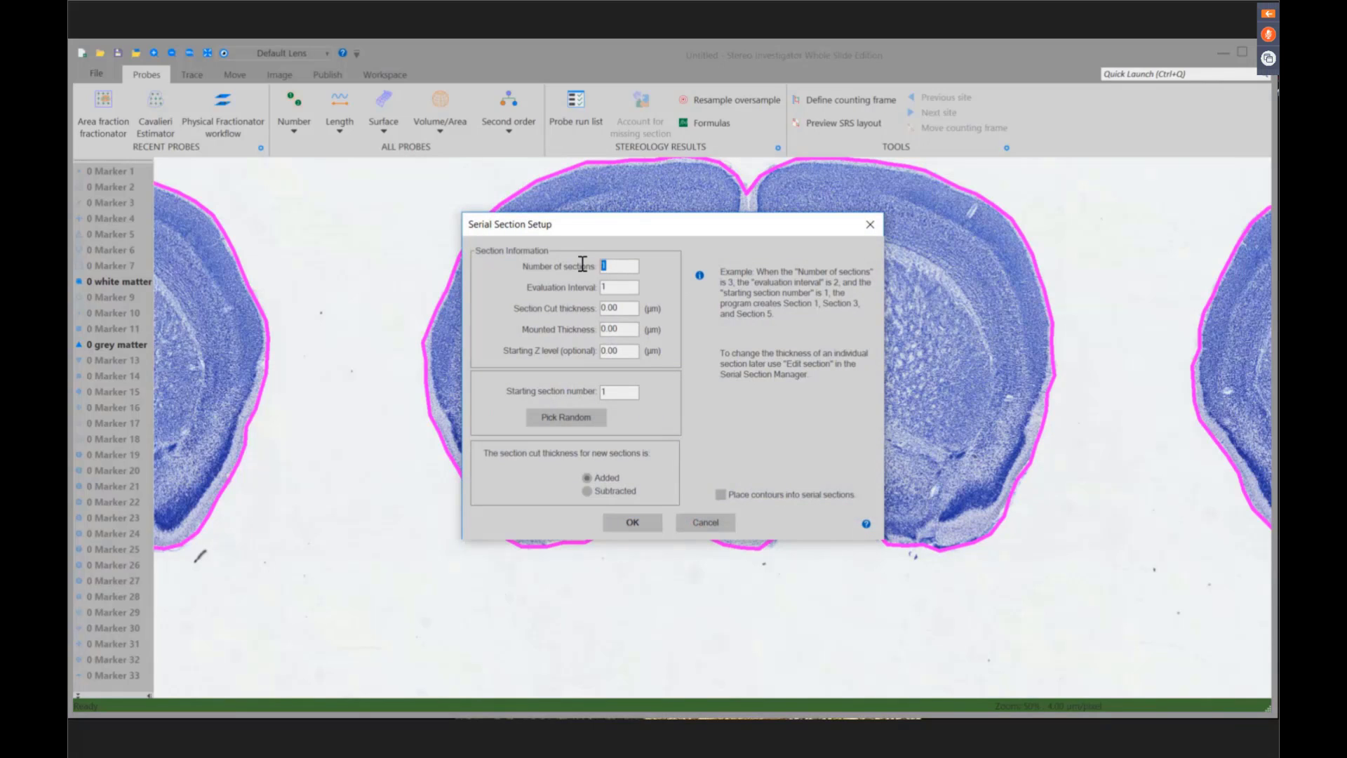
pyautogui.write('25')
pyautogui.click(725, 498)
pyautogui.doubleClick(619, 310)
pyautogui.write('12')
pyautogui.press('Tab')
pyautogui.write('5')
pyautogui.click(626, 519)
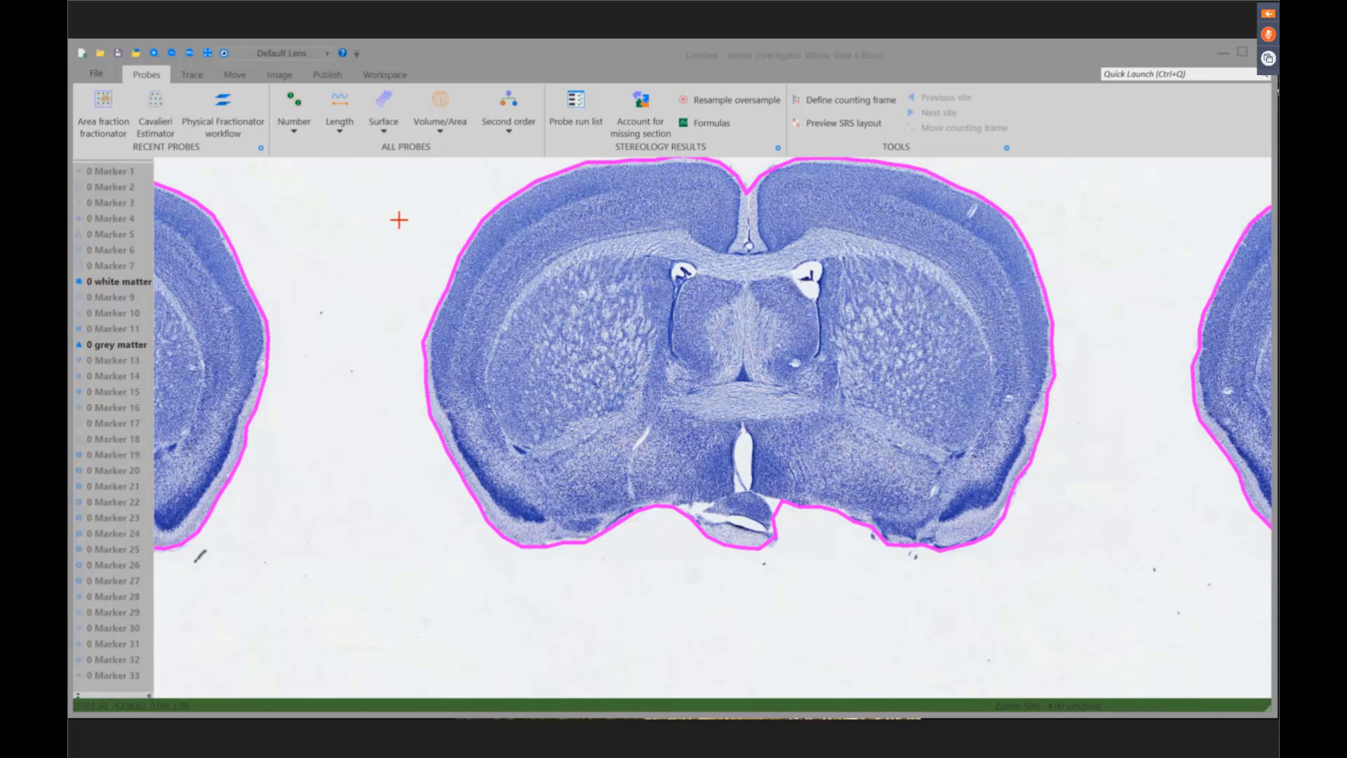
# - Start the Area Fraction Fractionator on the third section of the first row, using white matter as the Left Button Marker
pyautogui.click(444, 119)
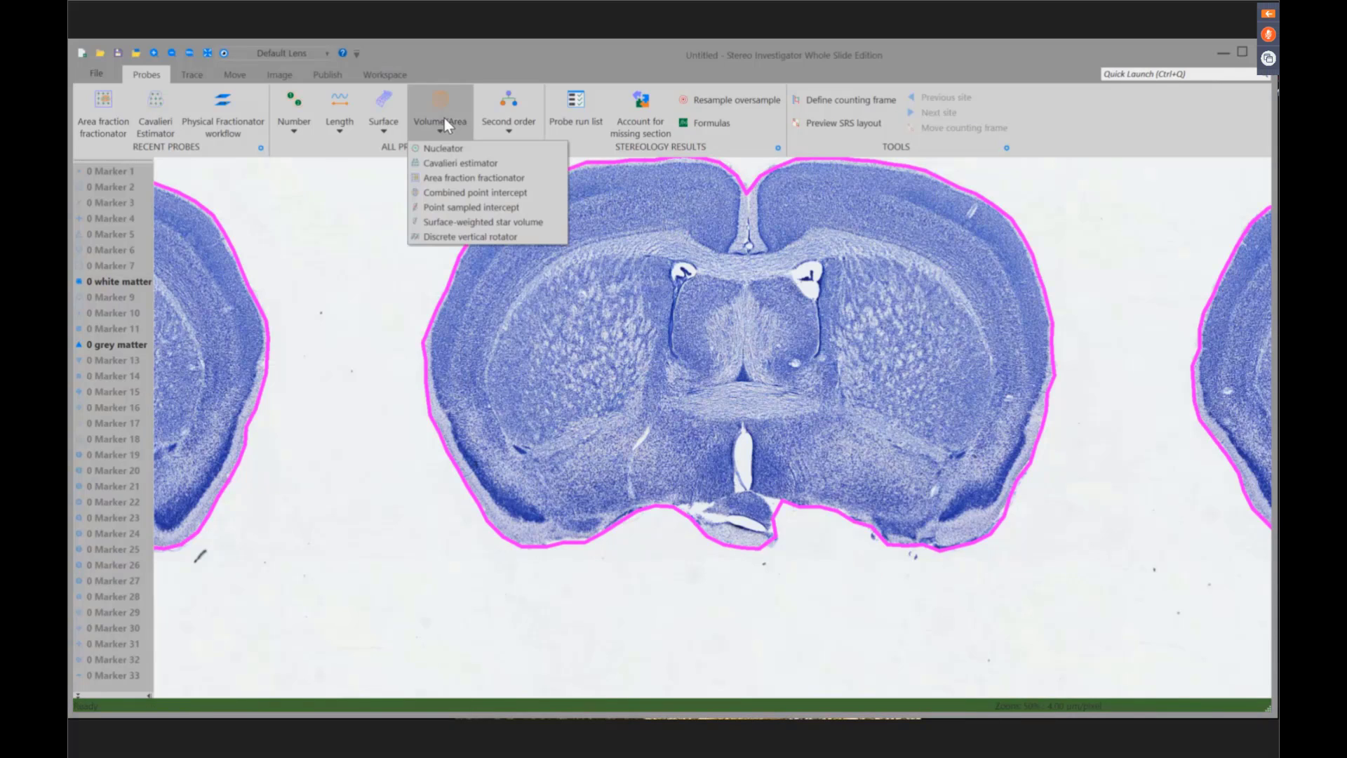
pyautogui.click(454, 182)
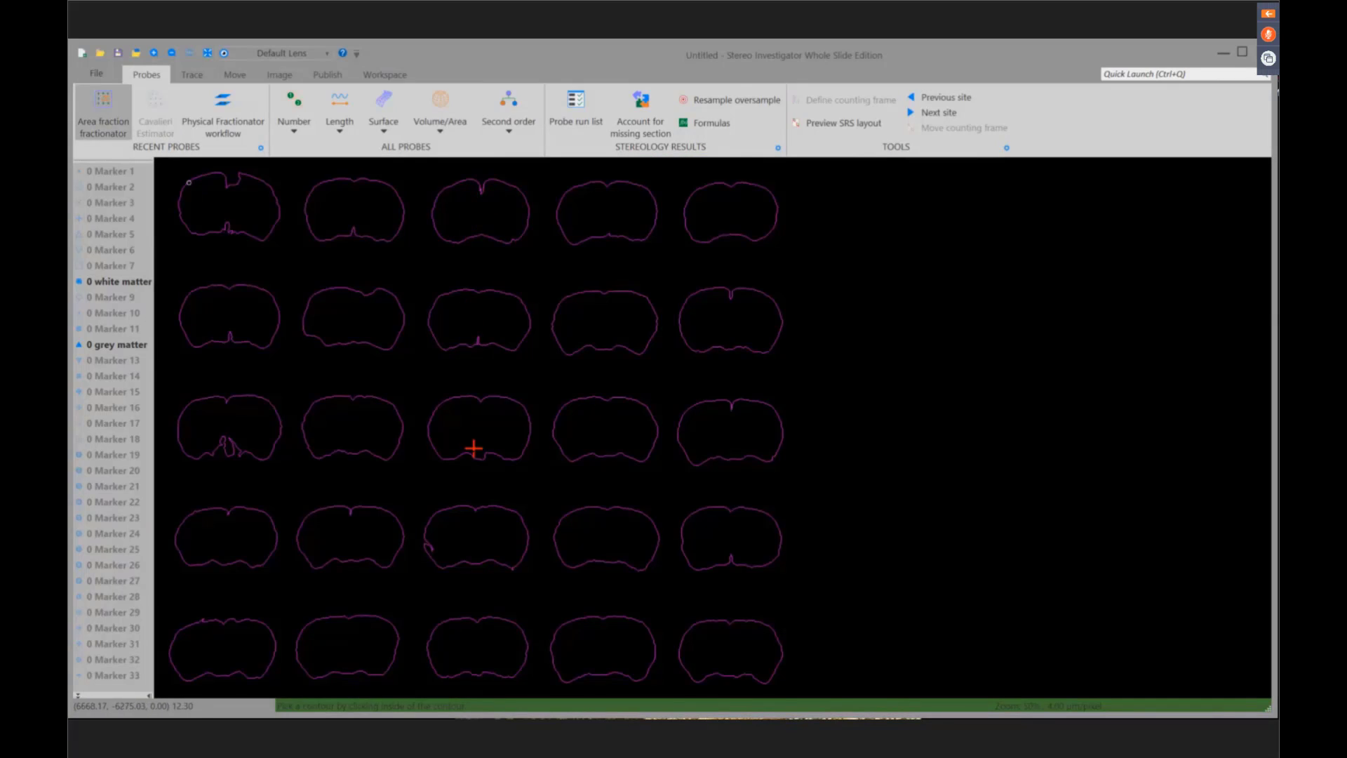
pyautogui.click(474, 216)
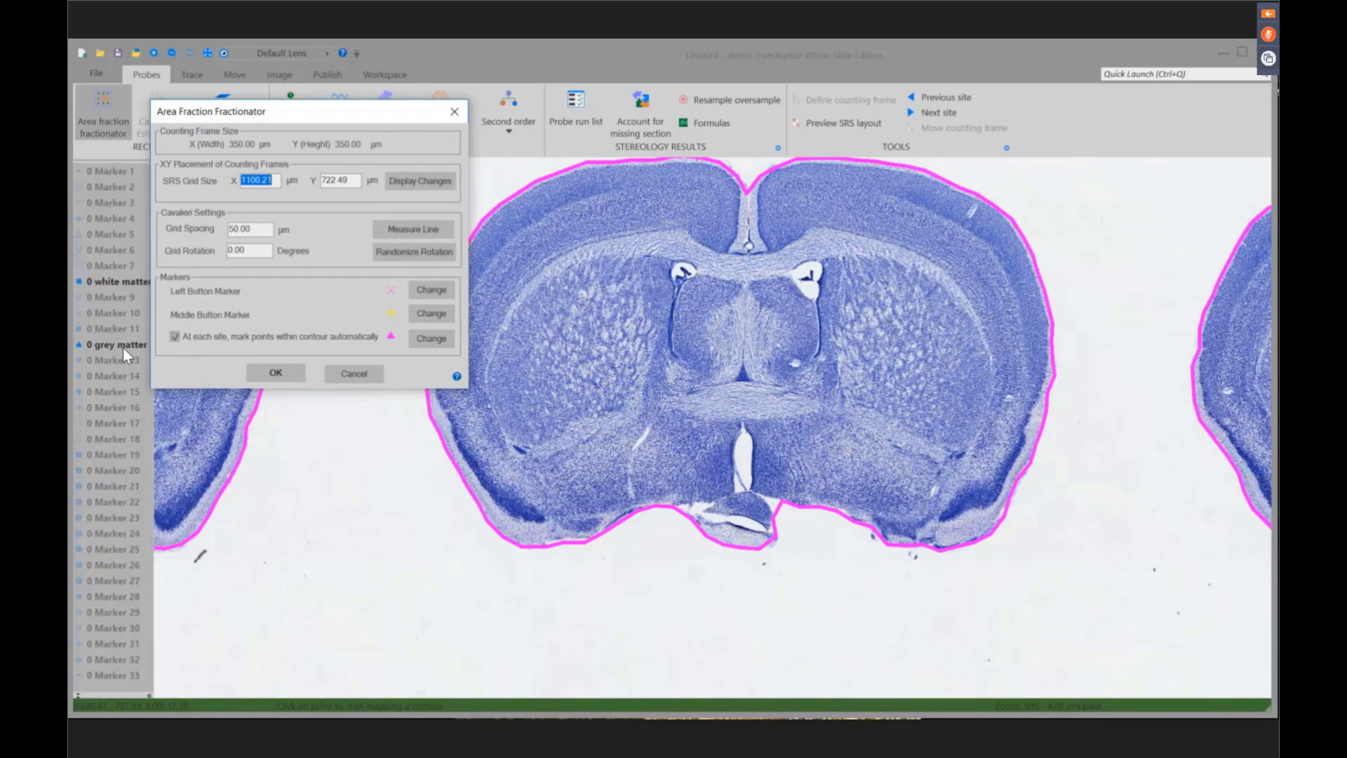
pyautogui.click(430, 291)
pyautogui.press('Escape')
pyautogui.click(296, 373)
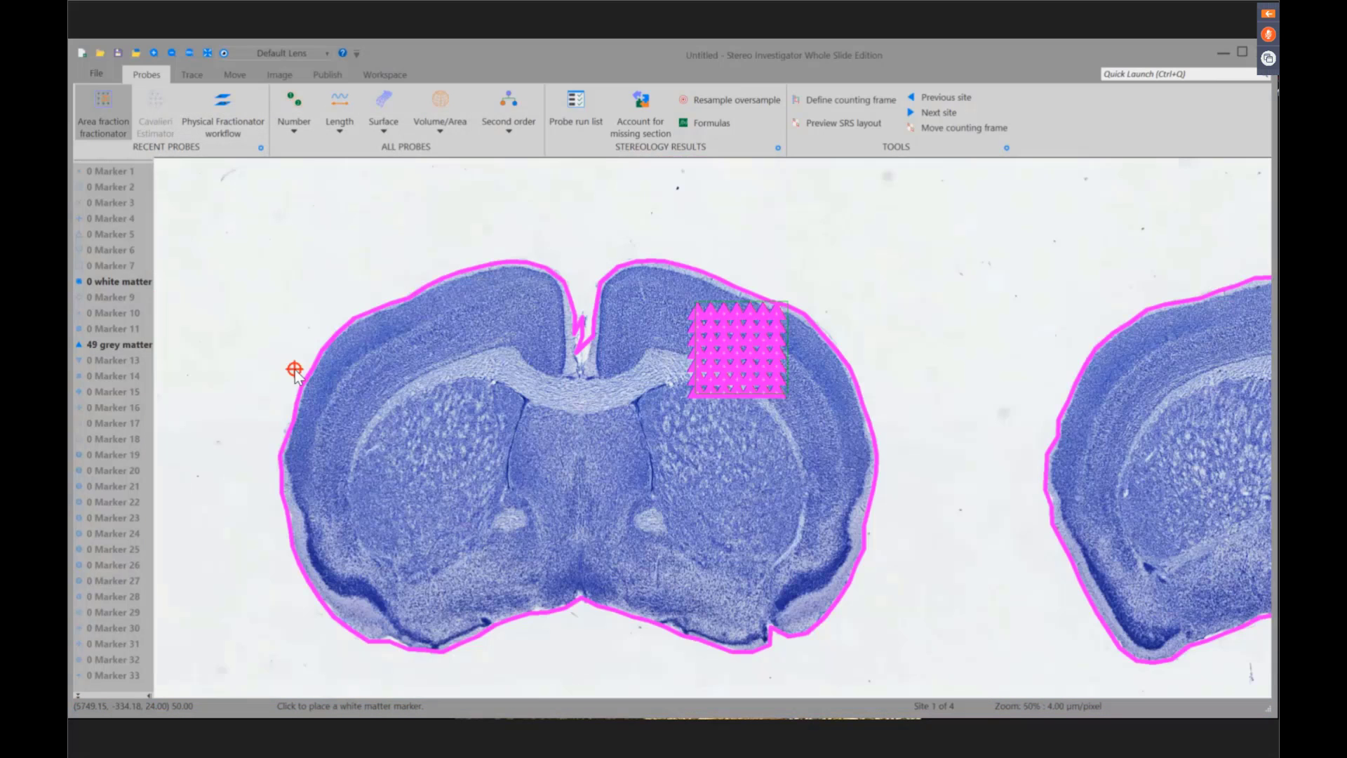
# - At the first sampling site, re-mark the grid points over the pale white matter band and the lower-right corner point as white matter
pyautogui.scroll(1, 430, 379)
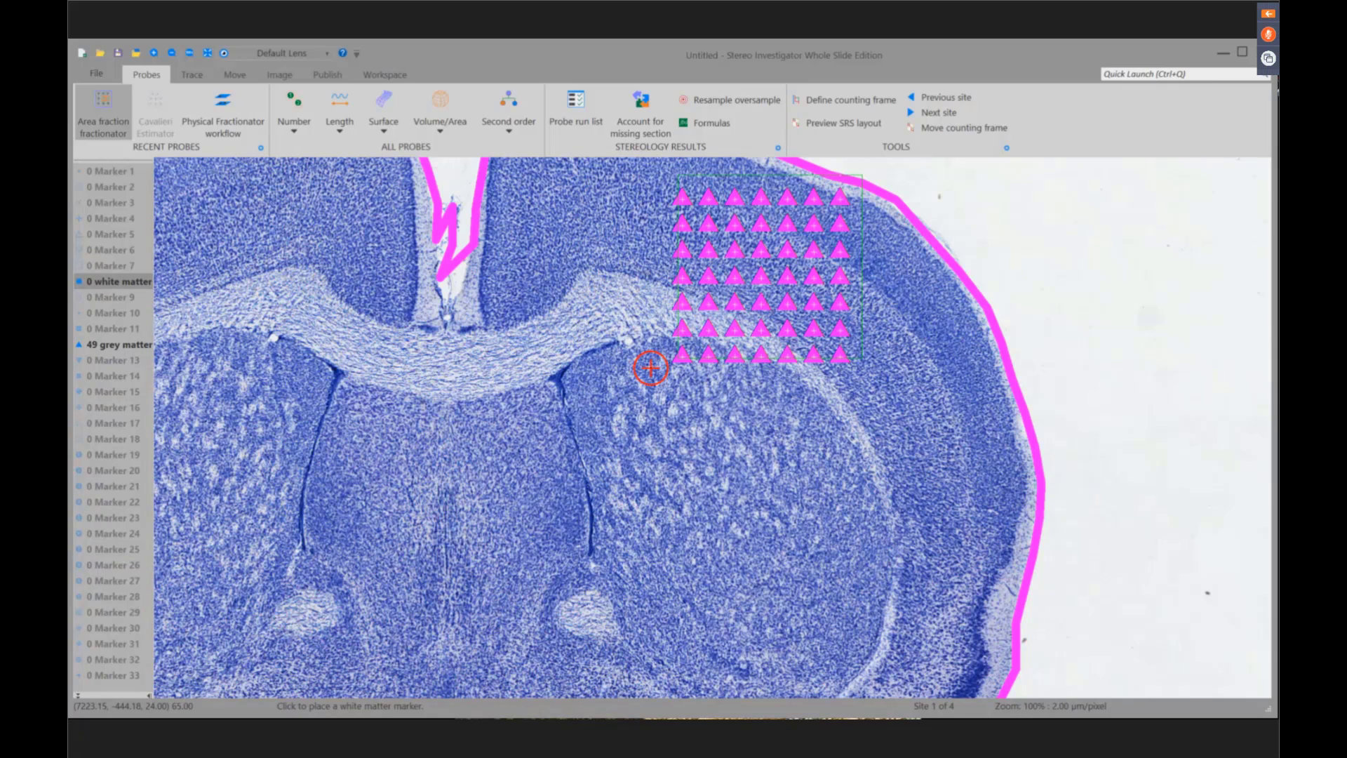
pyautogui.click(682, 301)
pyautogui.click(683, 329)
pyautogui.click(709, 302)
pyautogui.click(708, 329)
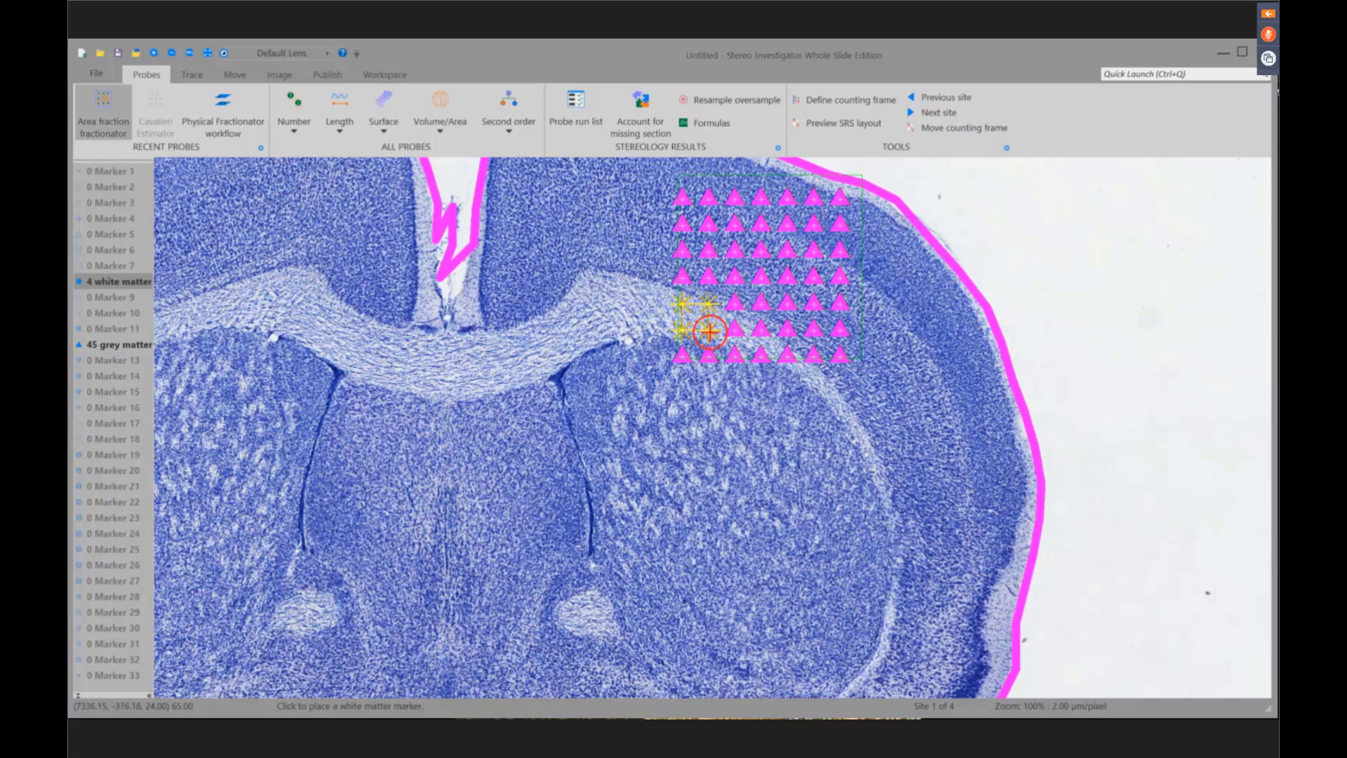
pyautogui.click(735, 328)
pyautogui.click(763, 329)
pyautogui.click(788, 357)
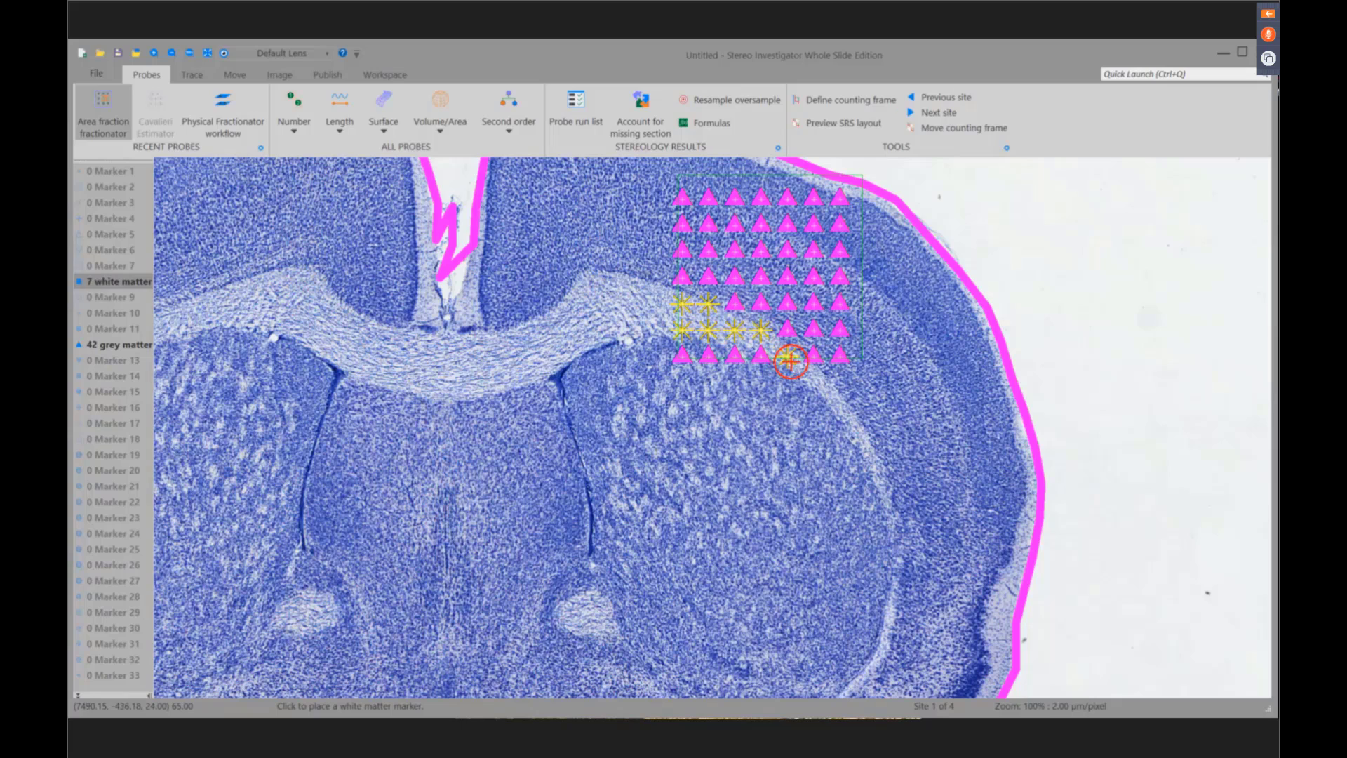
pyautogui.click(841, 358)
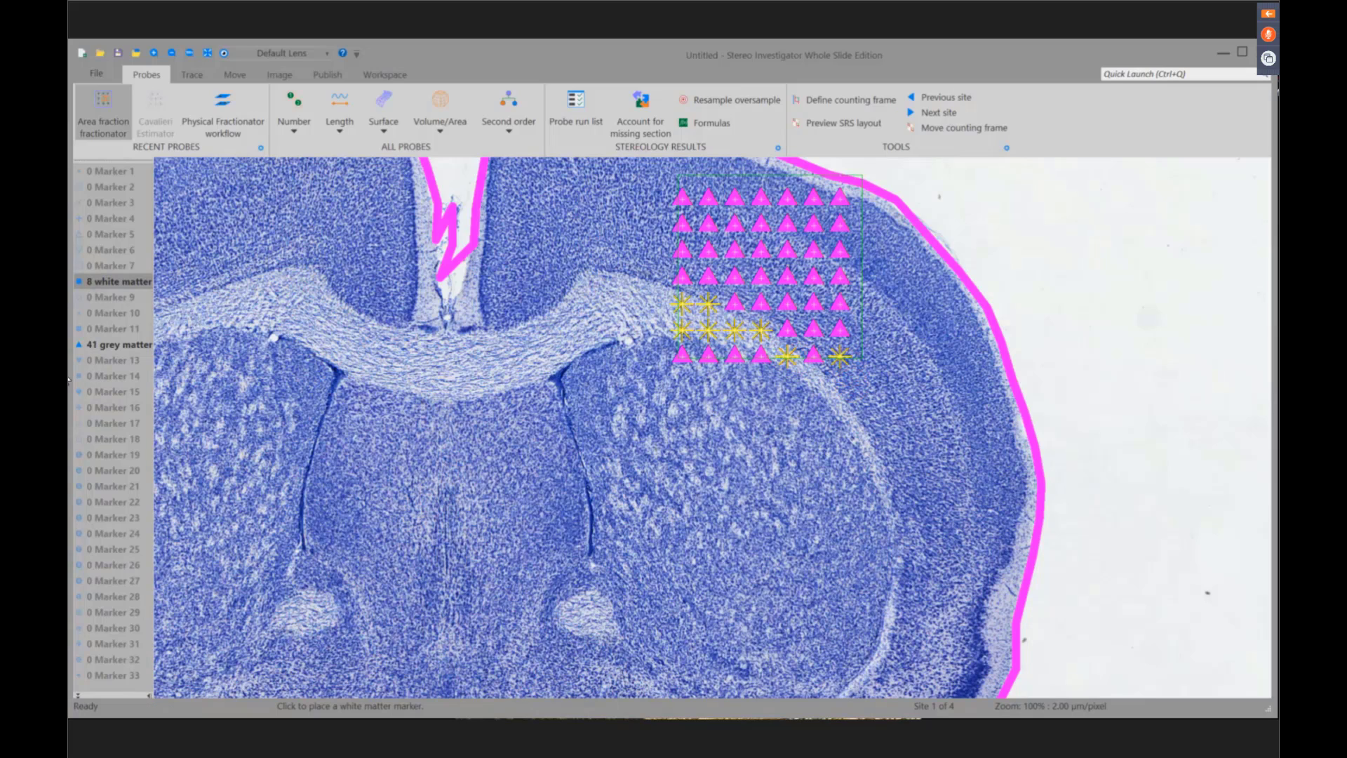
# - Change the first site's lower-right corner point back to grey matter and advance to the second scan site
pyautogui.click(112, 345)
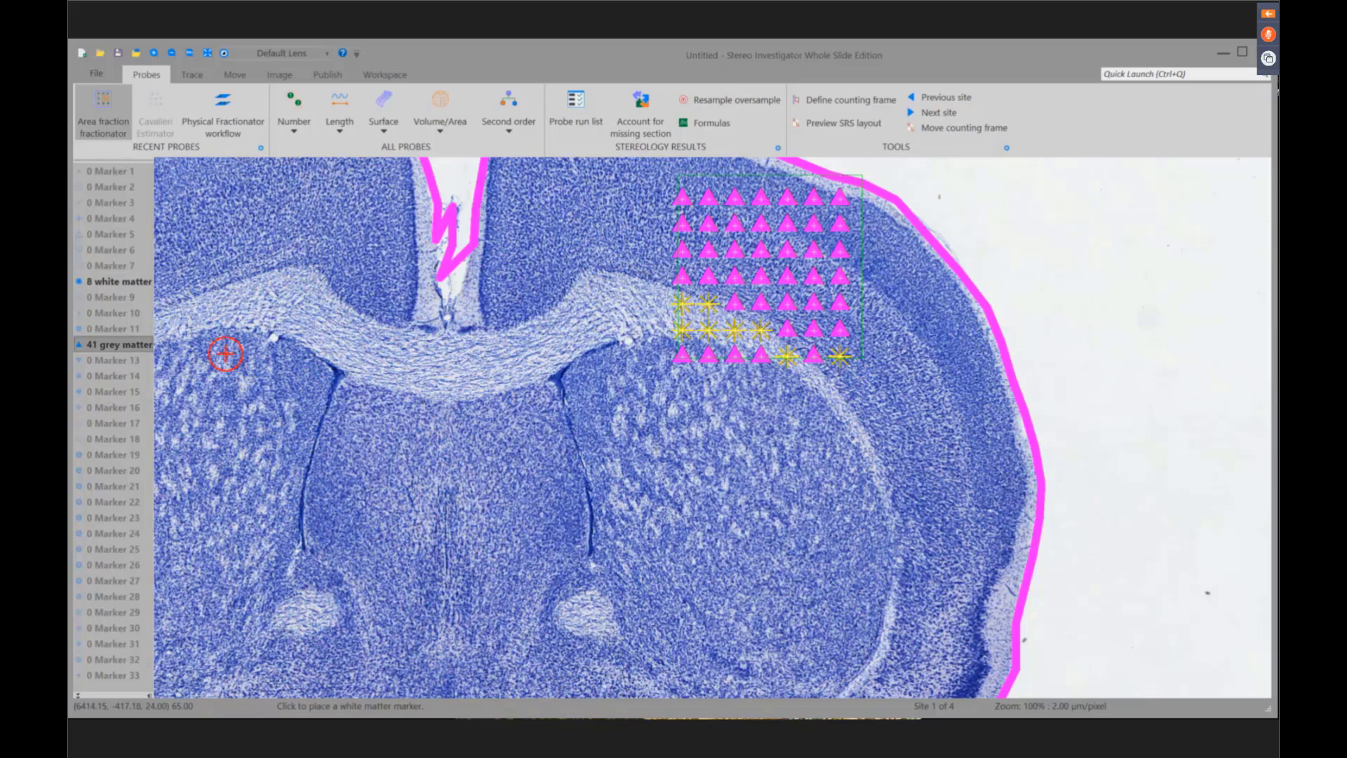
pyautogui.click(852, 369)
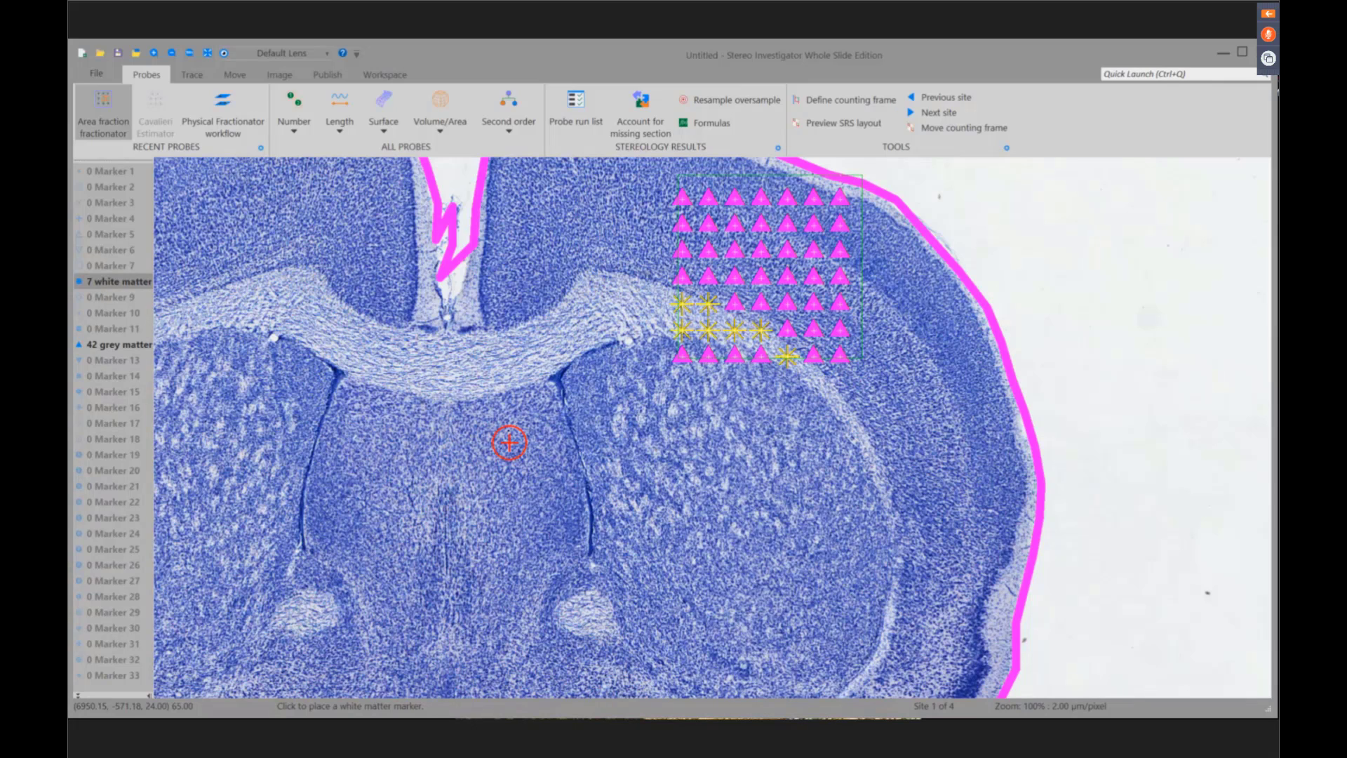
pyautogui.rightClick(1053, 251)
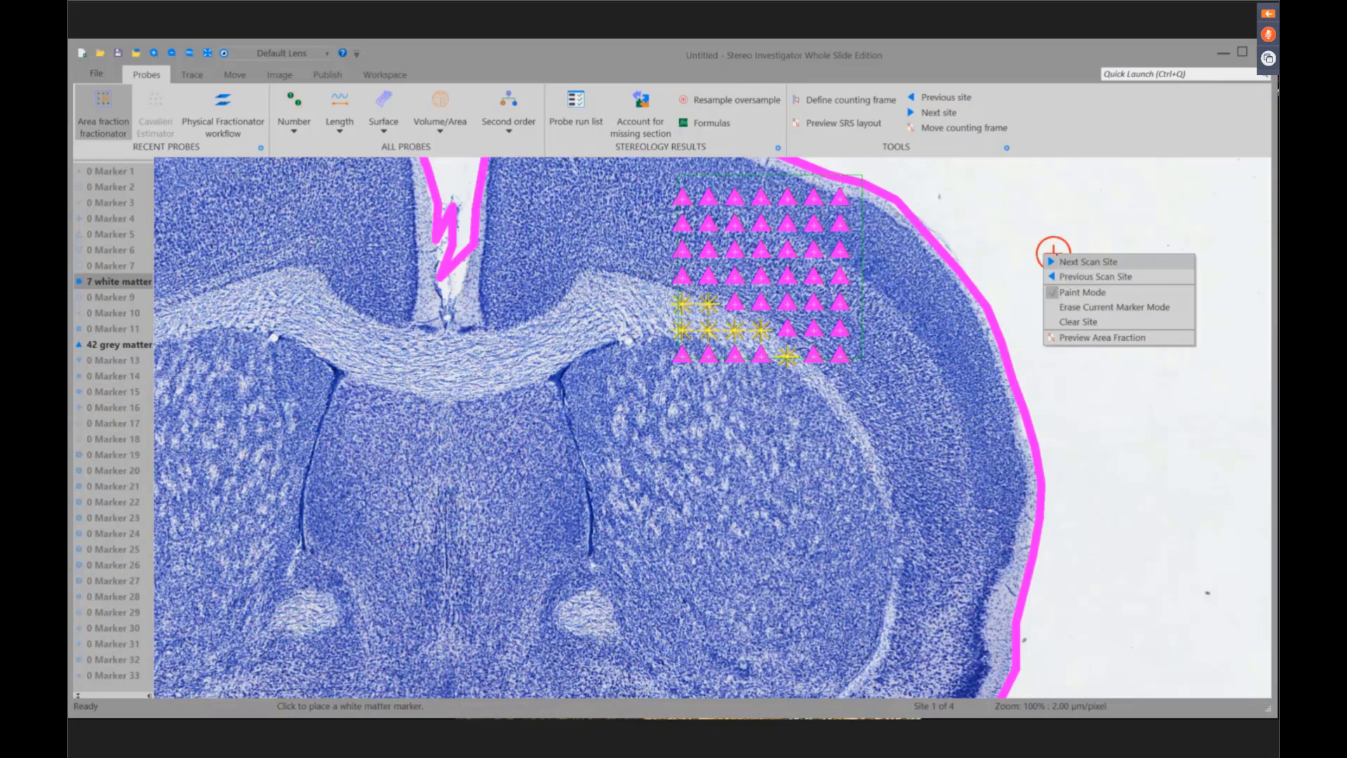
pyautogui.click(1068, 260)
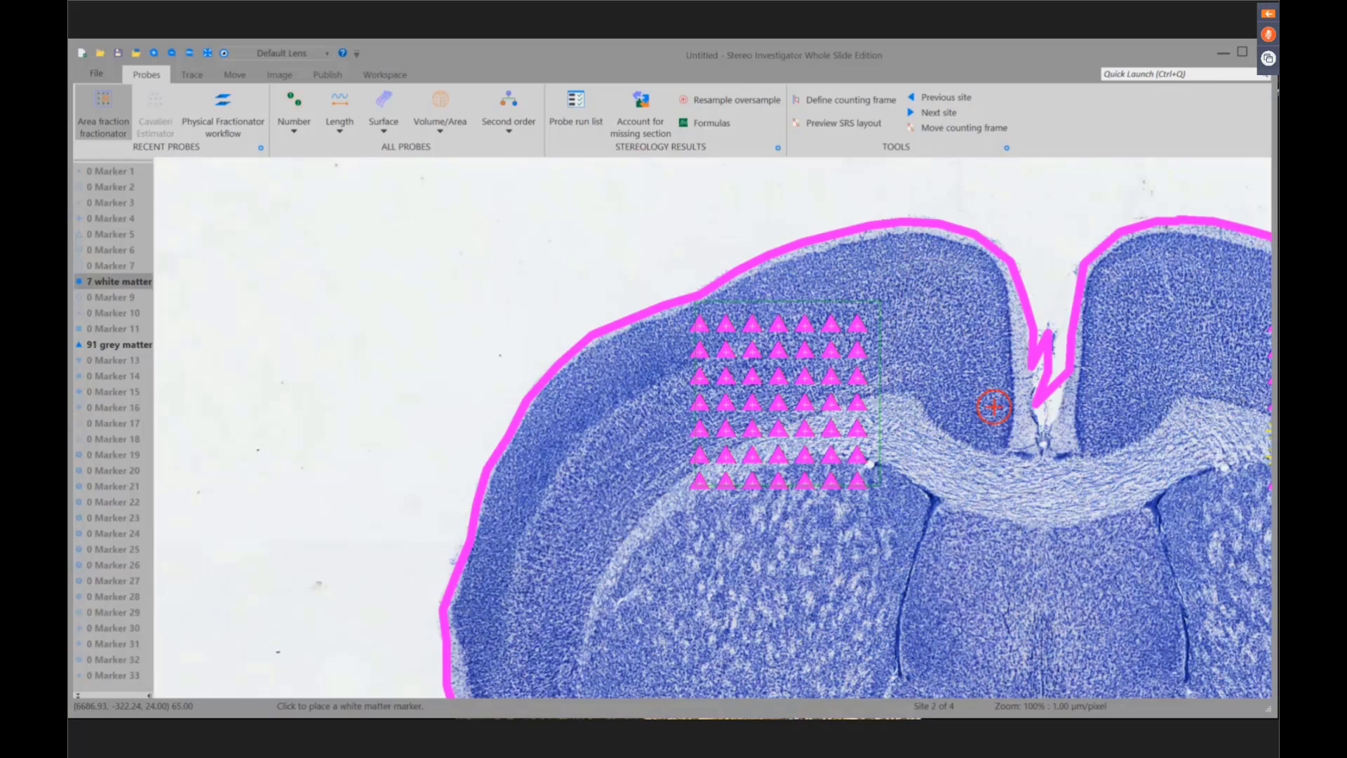
# - At the second sampling site, re-mark the grid points along the pale band in the lower rows as white matter
pyautogui.click(856, 403)
pyautogui.click(857, 429)
pyautogui.click(857, 456)
pyautogui.click(831, 431)
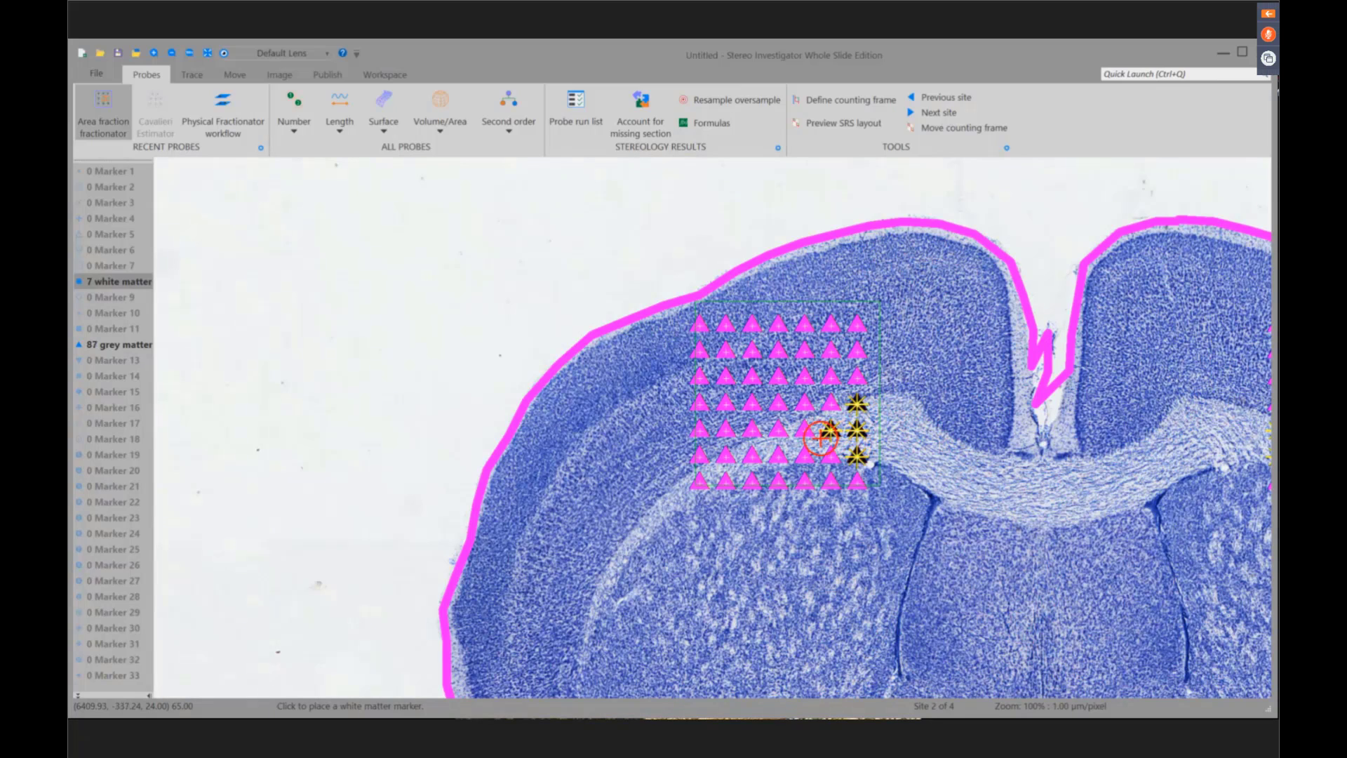
pyautogui.click(830, 456)
pyautogui.click(805, 430)
pyautogui.click(805, 456)
pyautogui.click(778, 429)
pyautogui.click(778, 456)
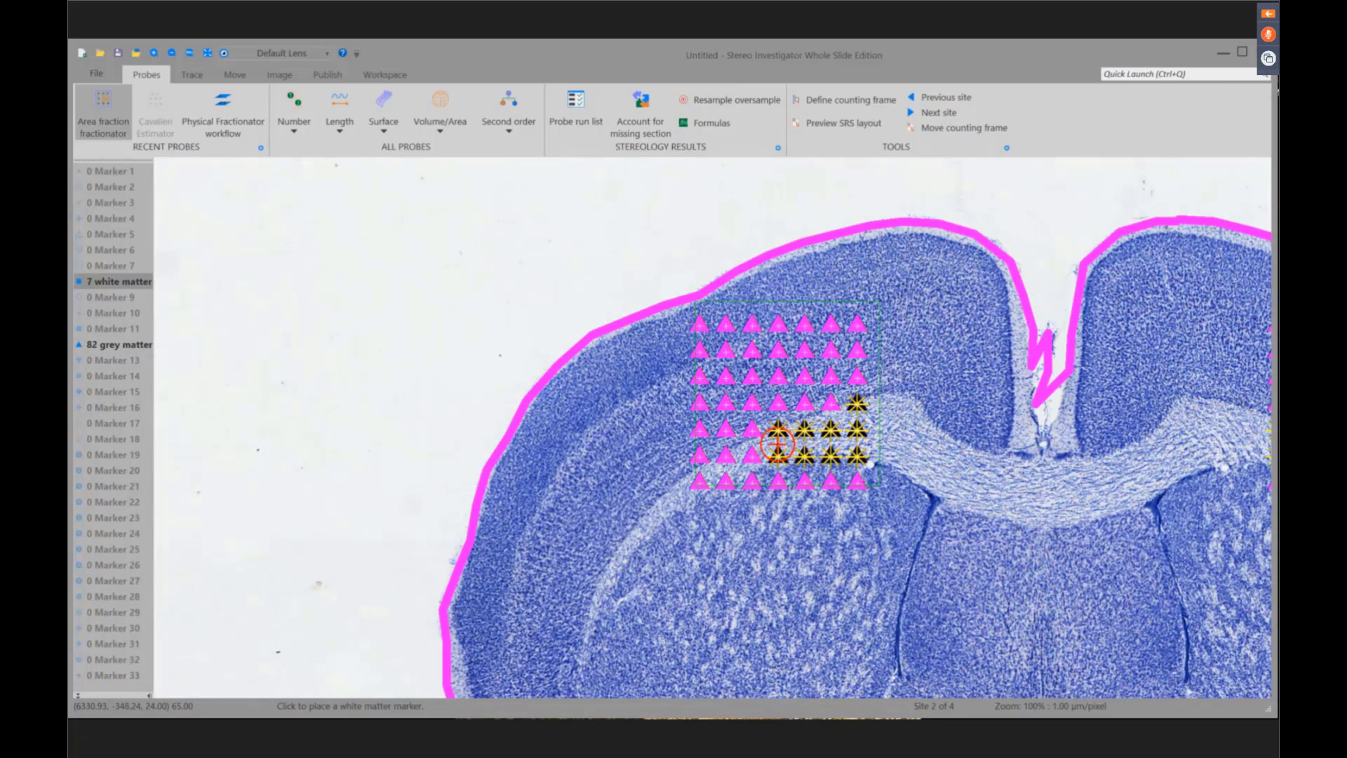
pyautogui.click(753, 456)
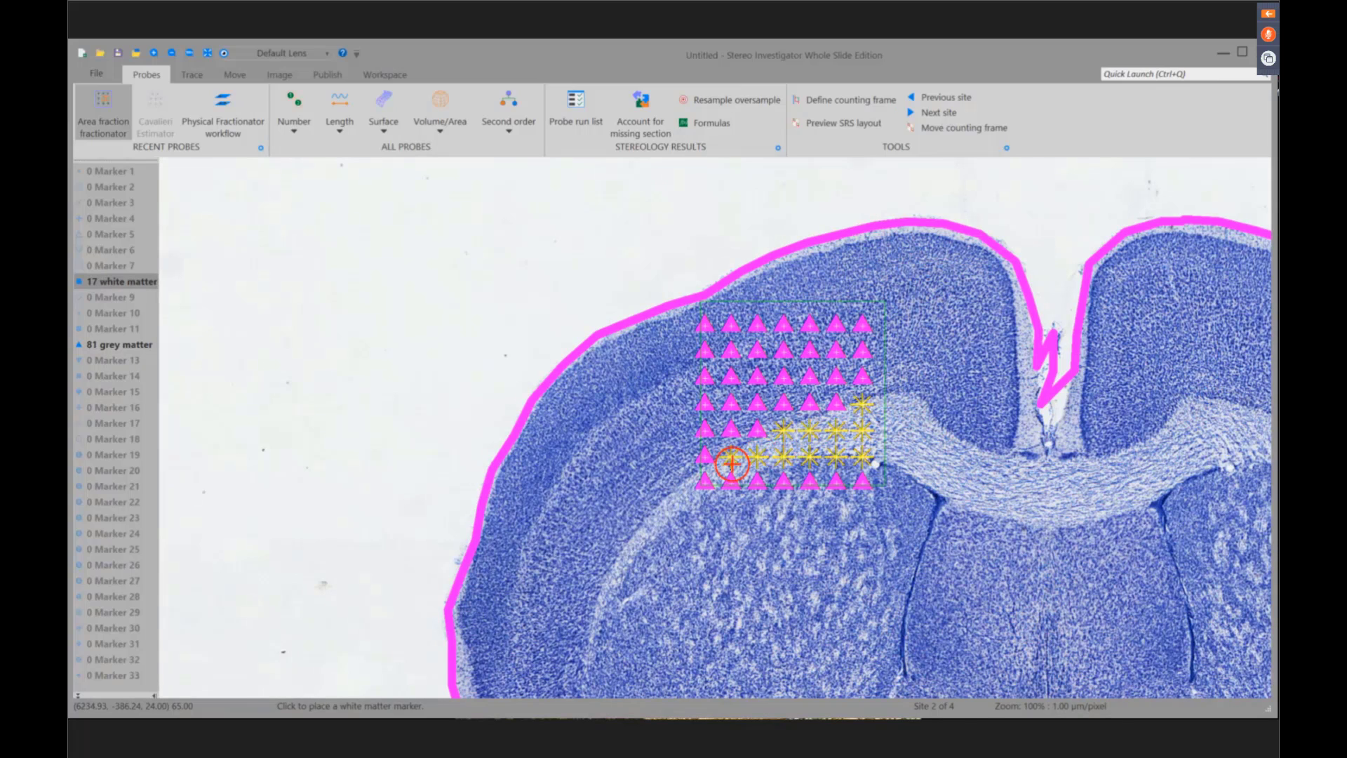
pyautogui.click(730, 456)
pyautogui.click(731, 482)
pyautogui.click(699, 482)
# - Advance through the third and fourth sampling sites, leaving their points marked as grey matter, and finish this section's probe run
pyautogui.rightClick(503, 239)
pyautogui.click(523, 247)
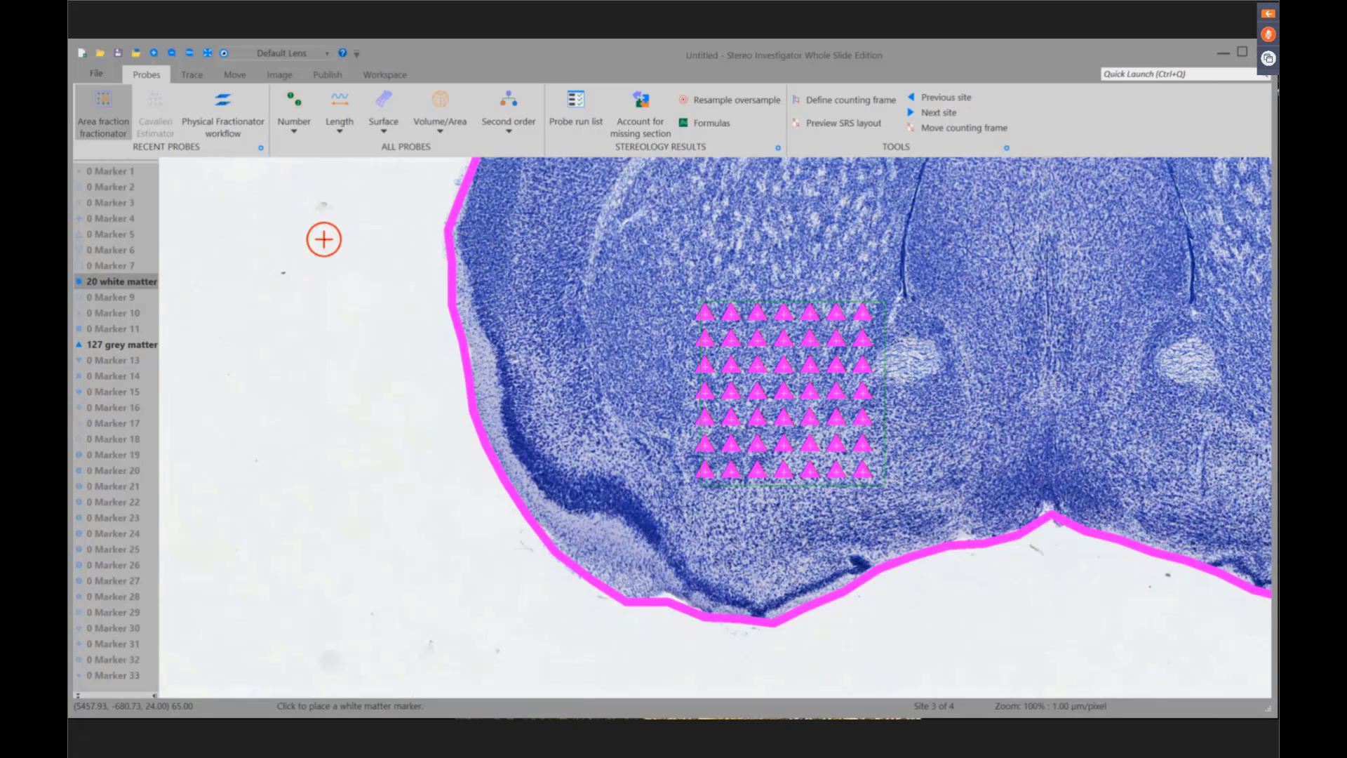
pyautogui.rightClick(324, 239)
pyautogui.click(349, 248)
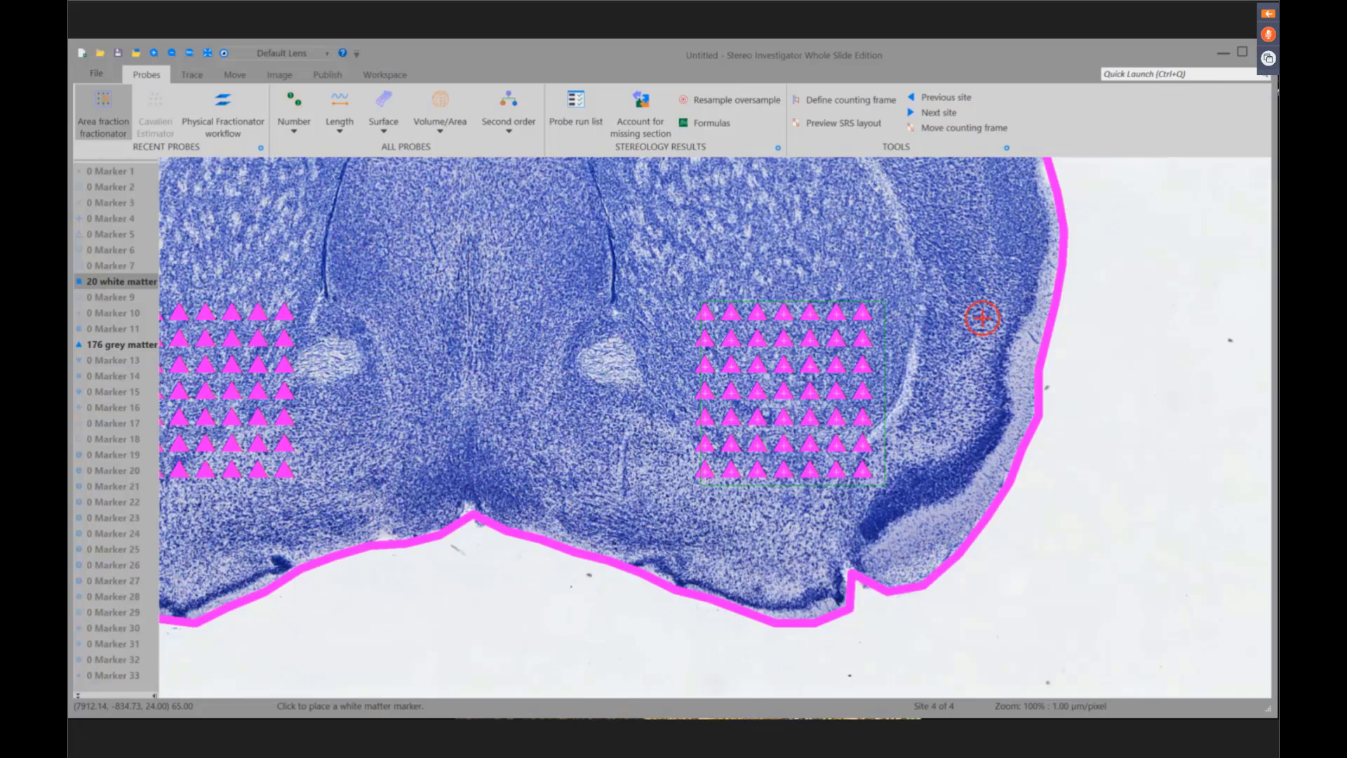
pyautogui.press('space')
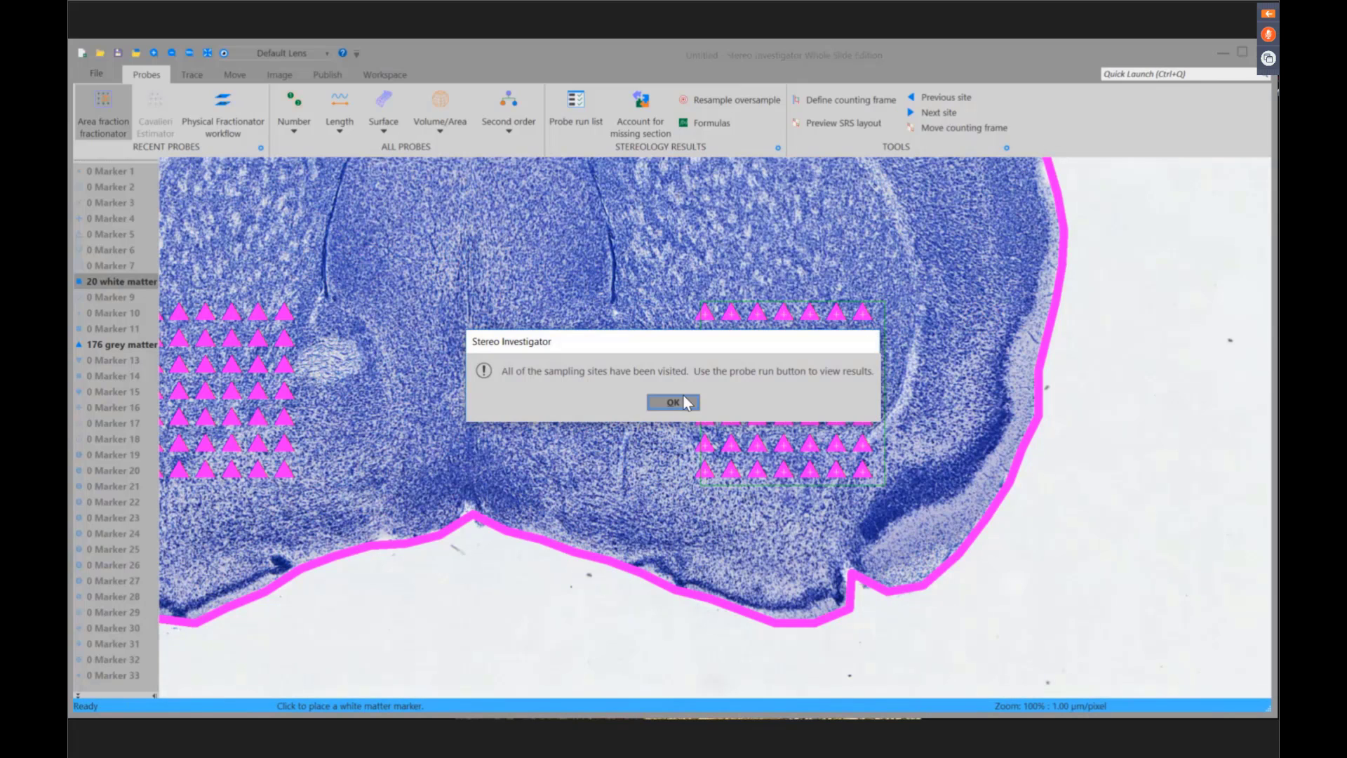
pyautogui.click(673, 402)
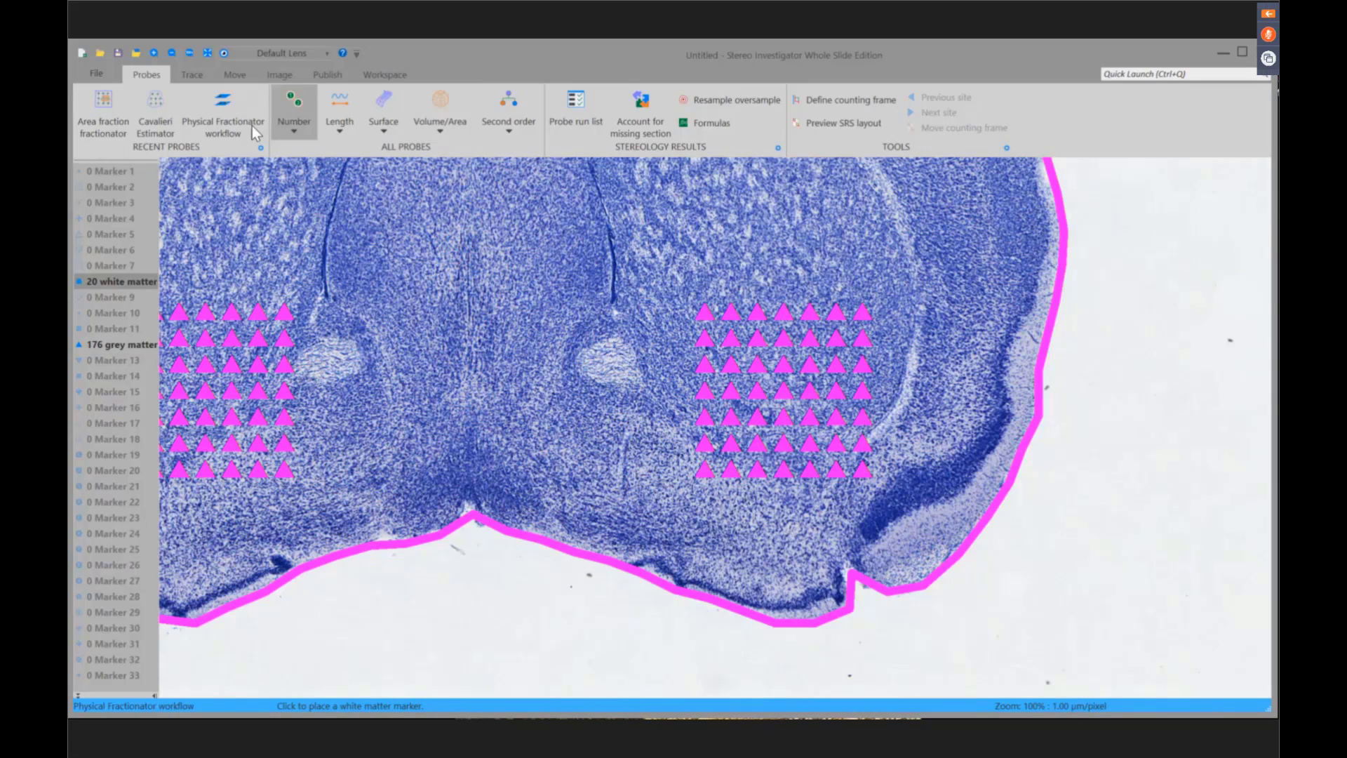
# - Start the Area Fraction Fractionator on the third section of the second row with the same settings
pyautogui.click(108, 129)
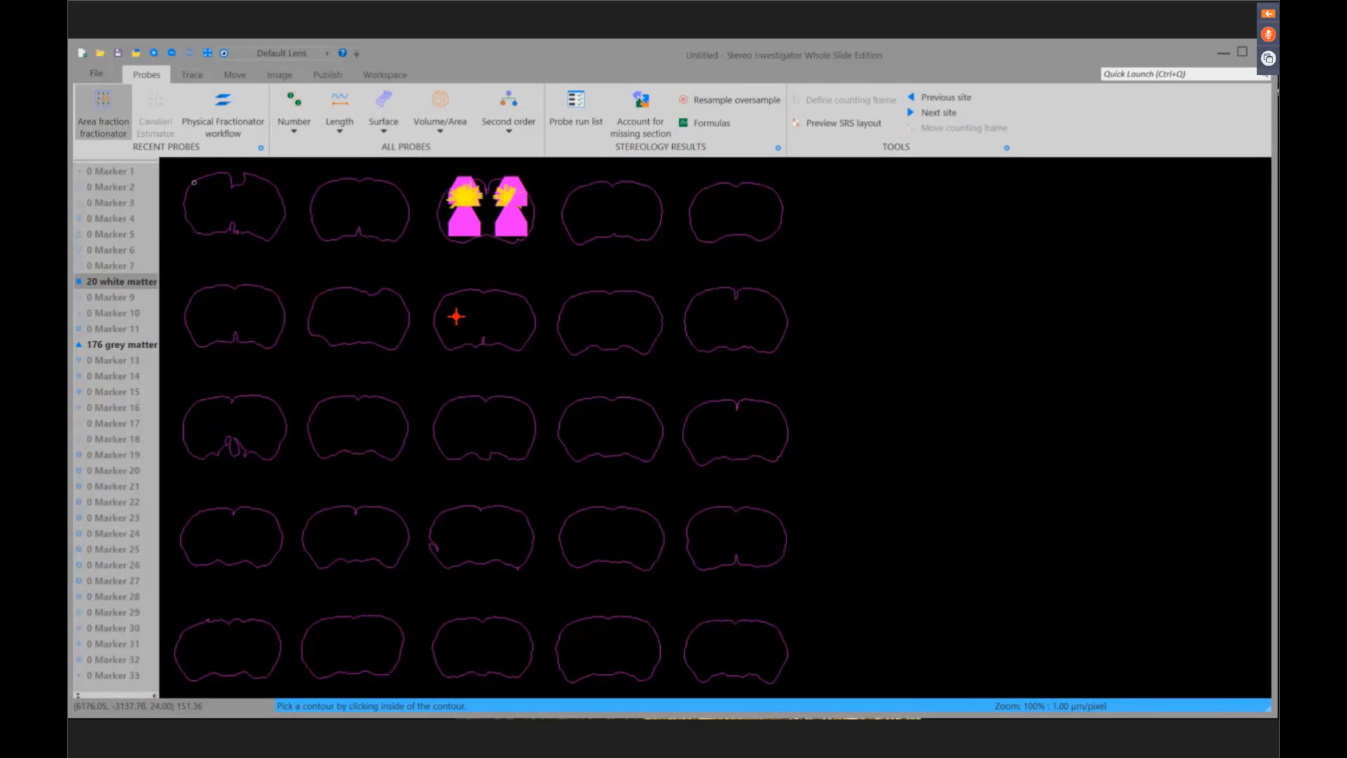
pyautogui.click(474, 322)
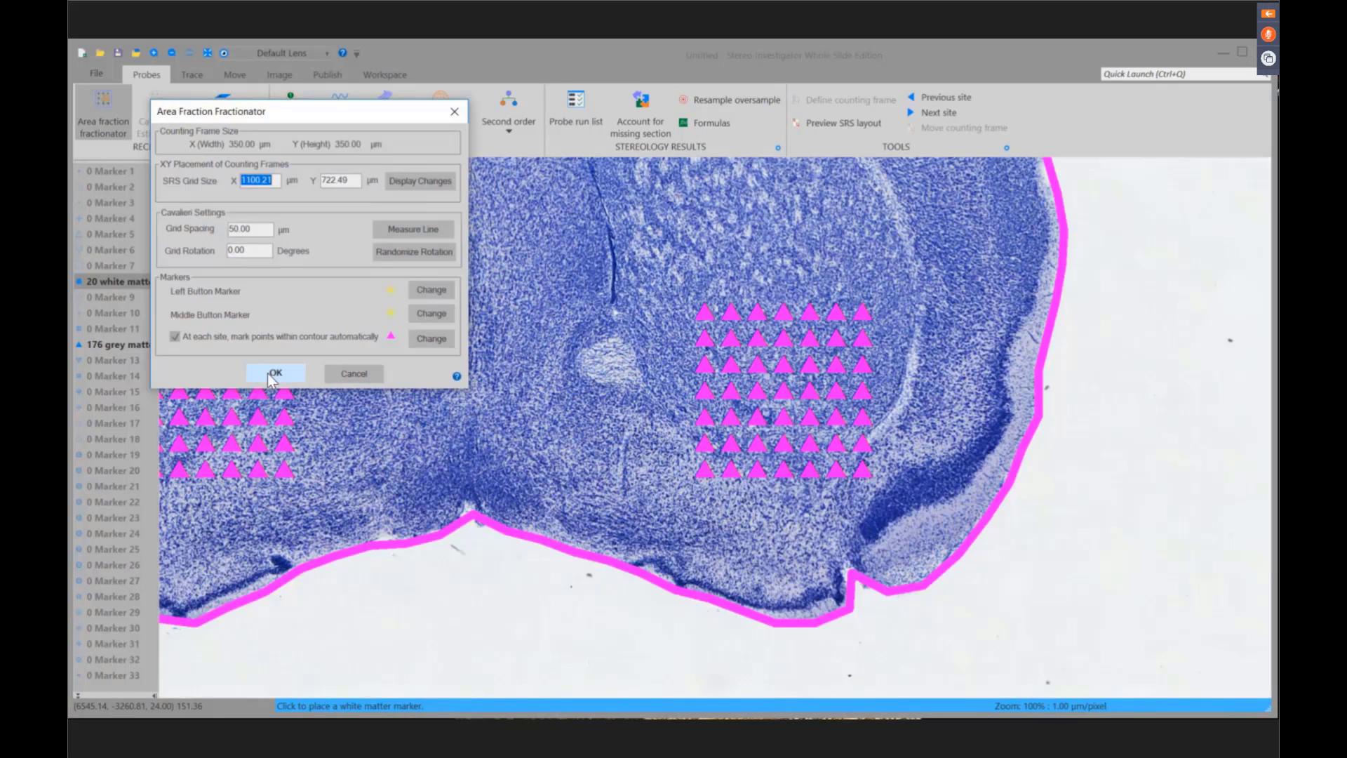
pyautogui.click(274, 374)
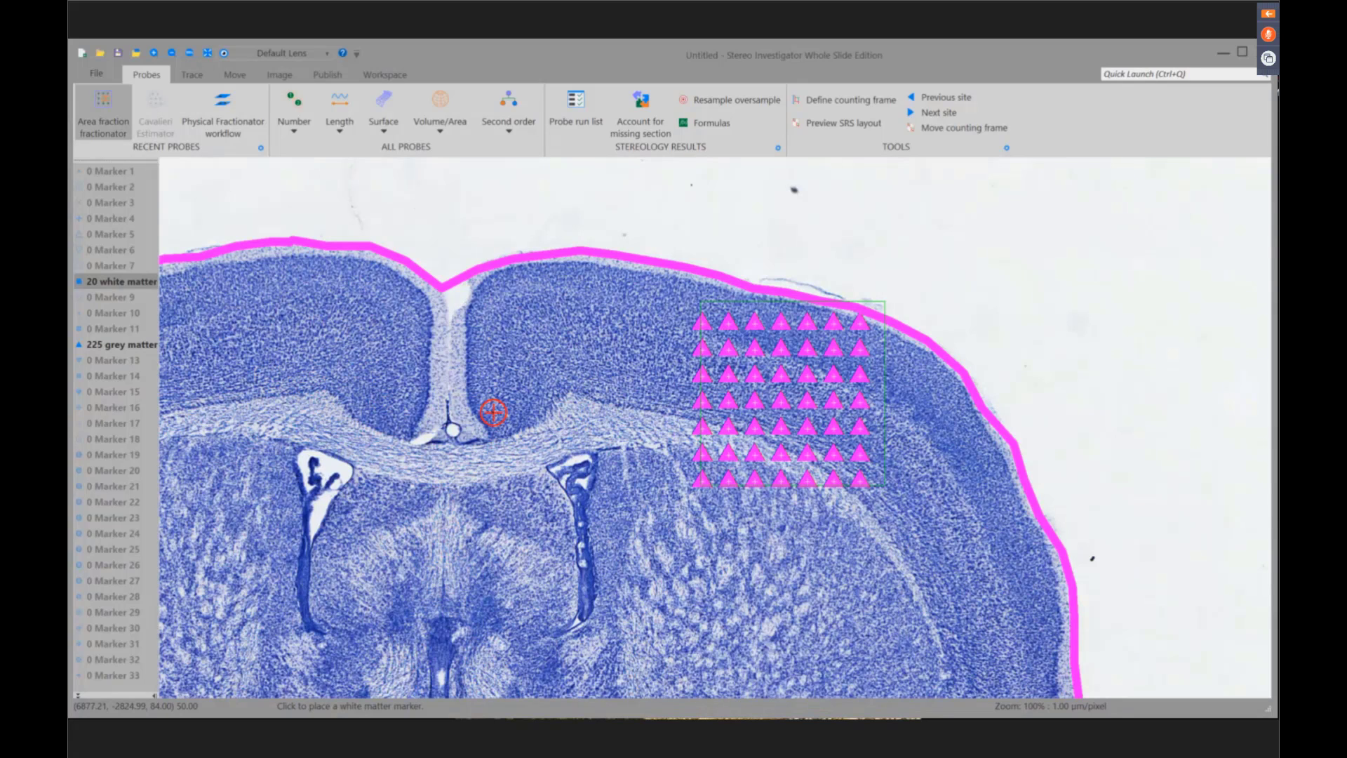
# - Re-mark seven grid points along the pale band as white matter at this section's first site, and advance to the second site
pyautogui.click(808, 479)
pyautogui.click(831, 481)
pyautogui.click(781, 453)
pyautogui.click(752, 454)
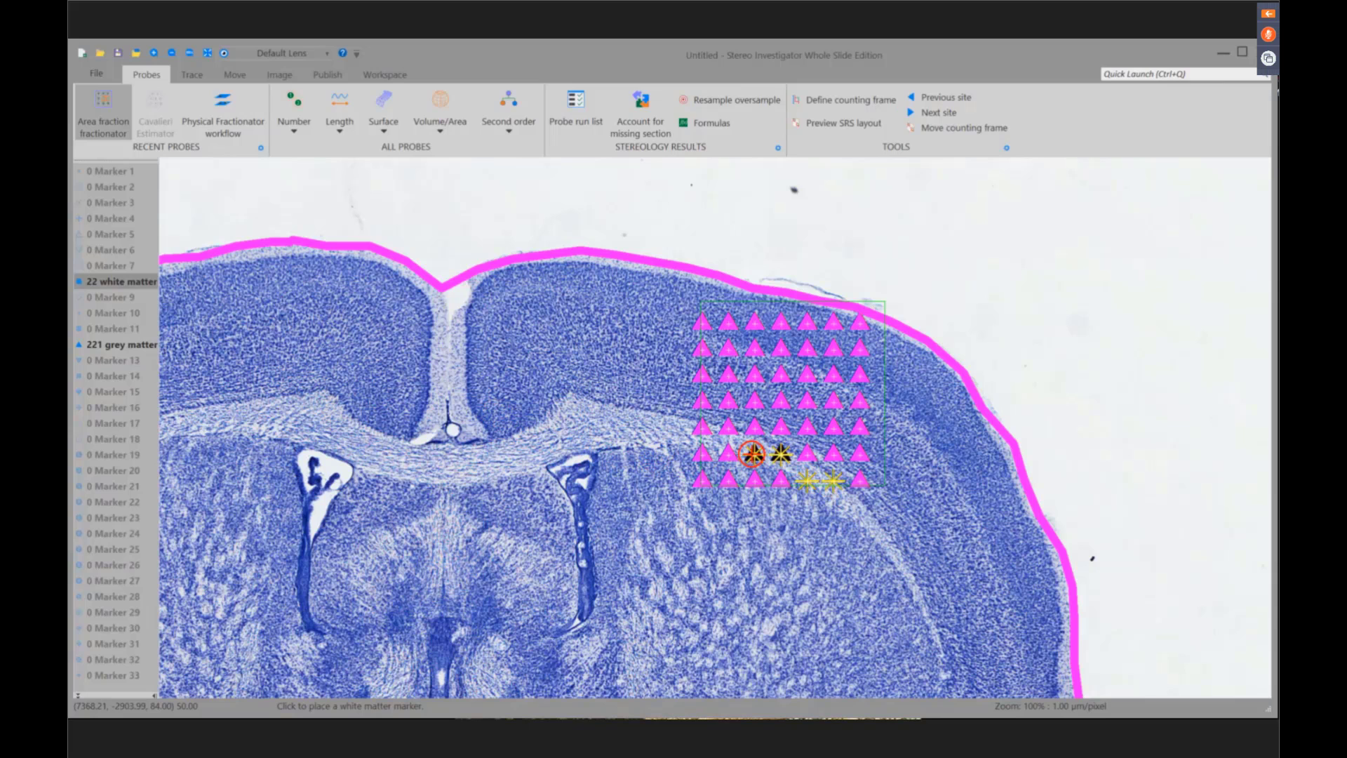
pyautogui.click(728, 453)
pyautogui.click(728, 427)
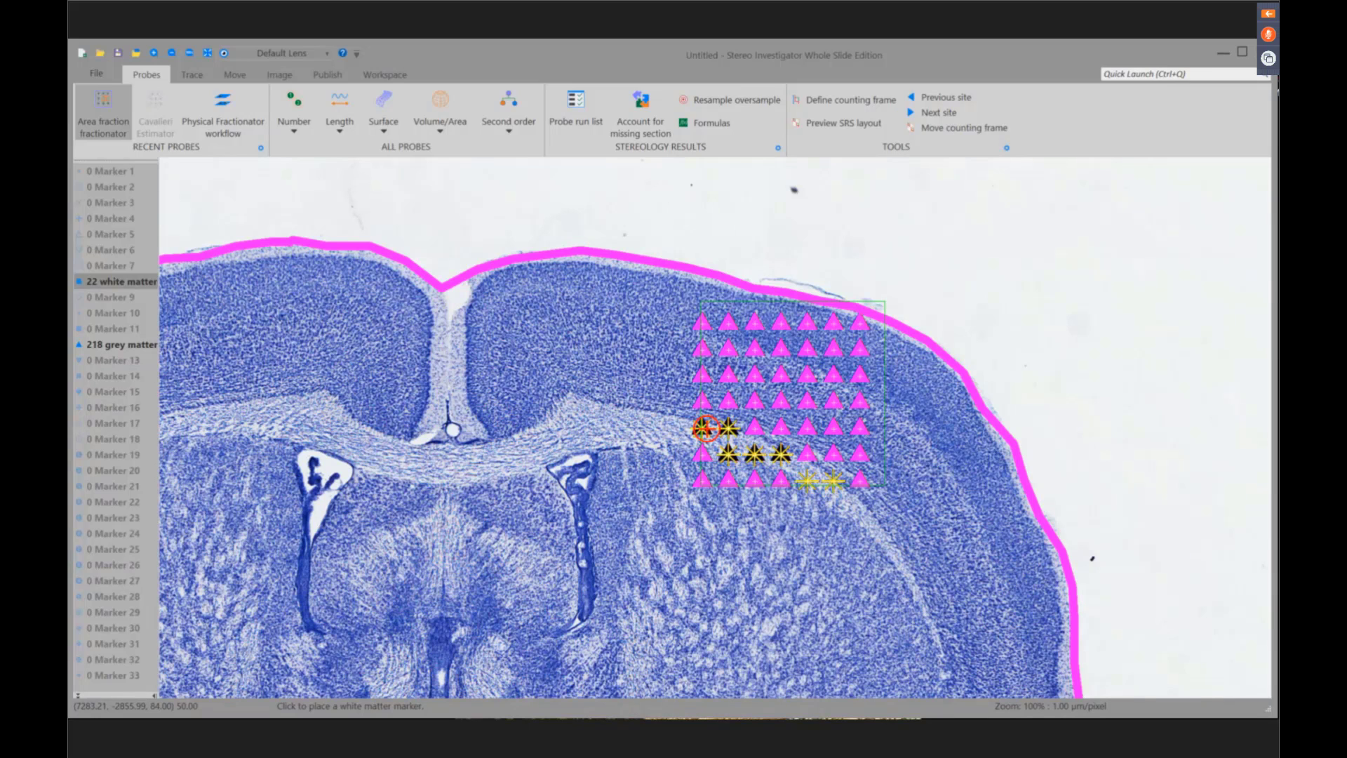
pyautogui.click(696, 429)
pyautogui.press('space')
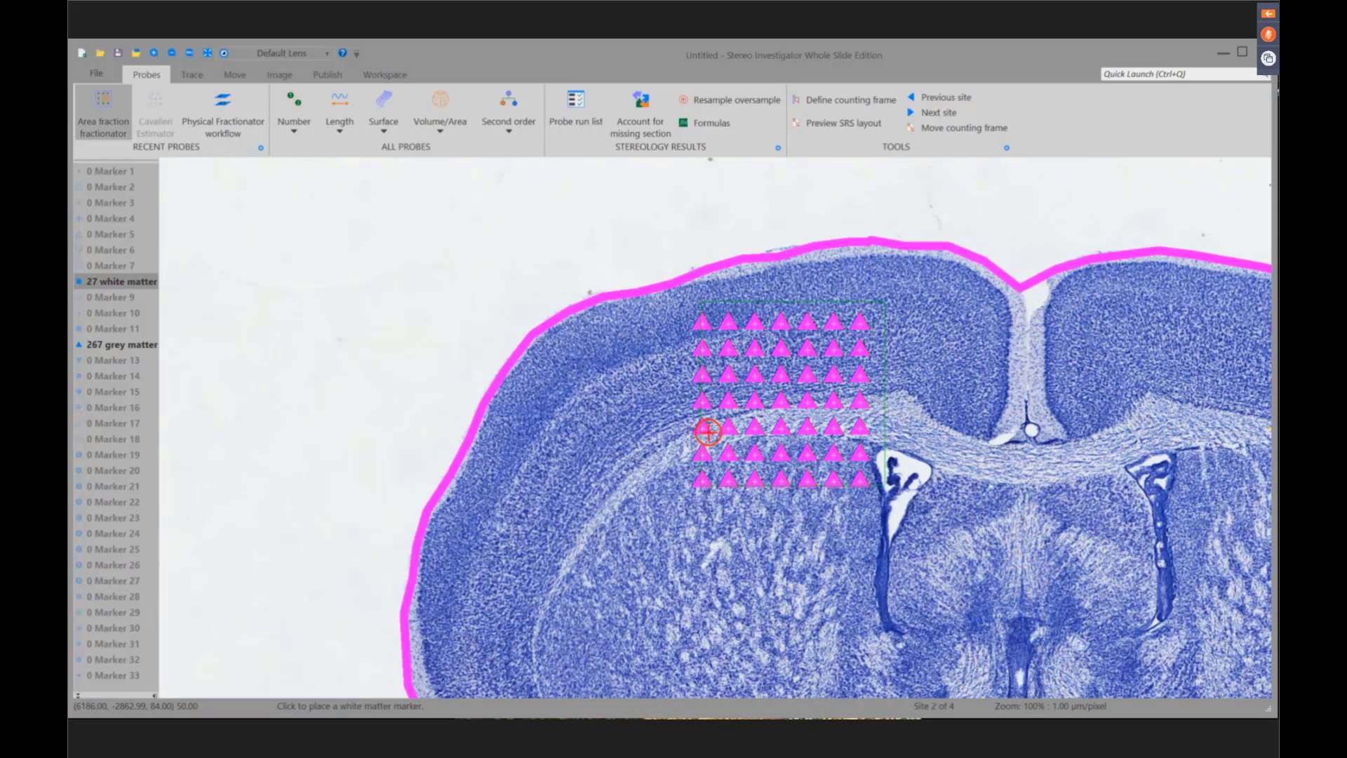
# - At the second site of the second-row section, re-mark the grid points along the horizontal pale band as white matter
pyautogui.click(700, 427)
pyautogui.click(702, 454)
pyautogui.click(728, 426)
pyautogui.click(754, 427)
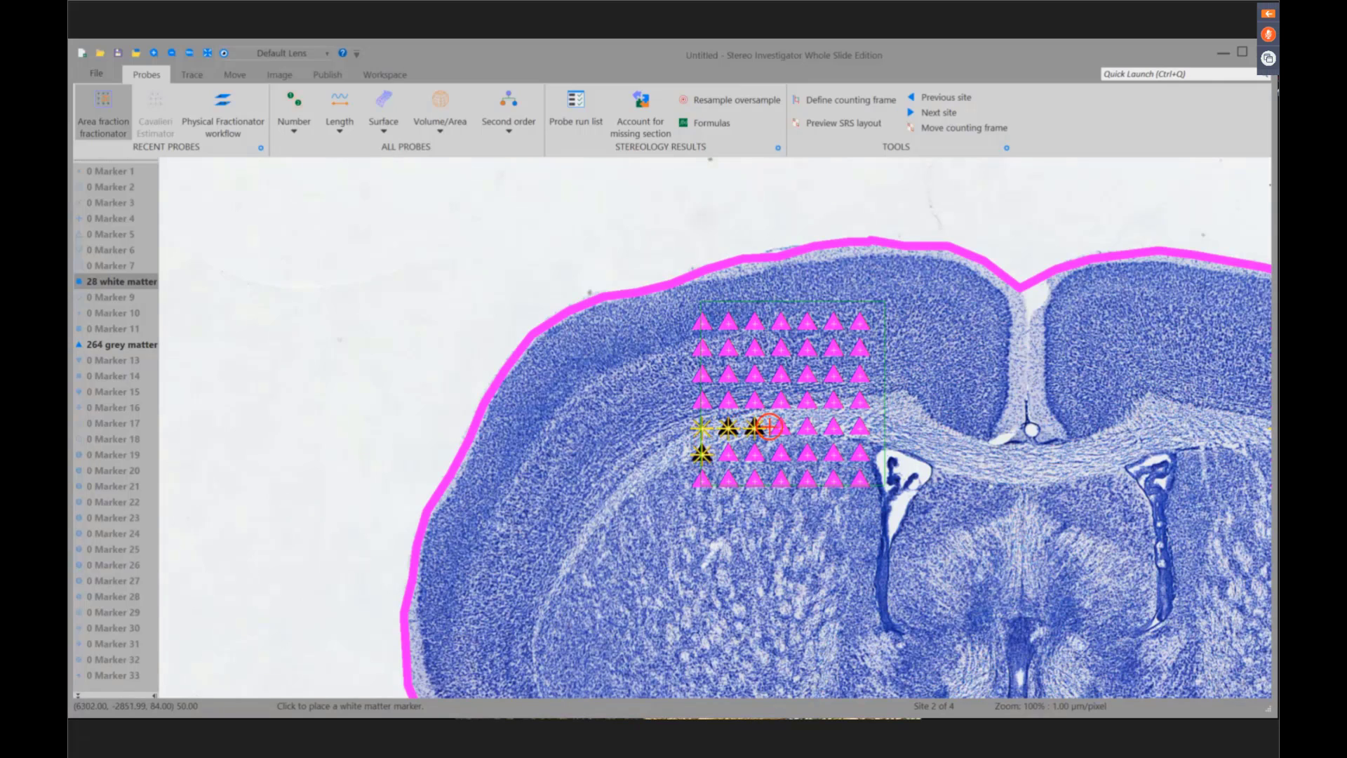
pyautogui.click(781, 427)
pyautogui.click(807, 426)
pyautogui.click(834, 426)
pyautogui.click(860, 425)
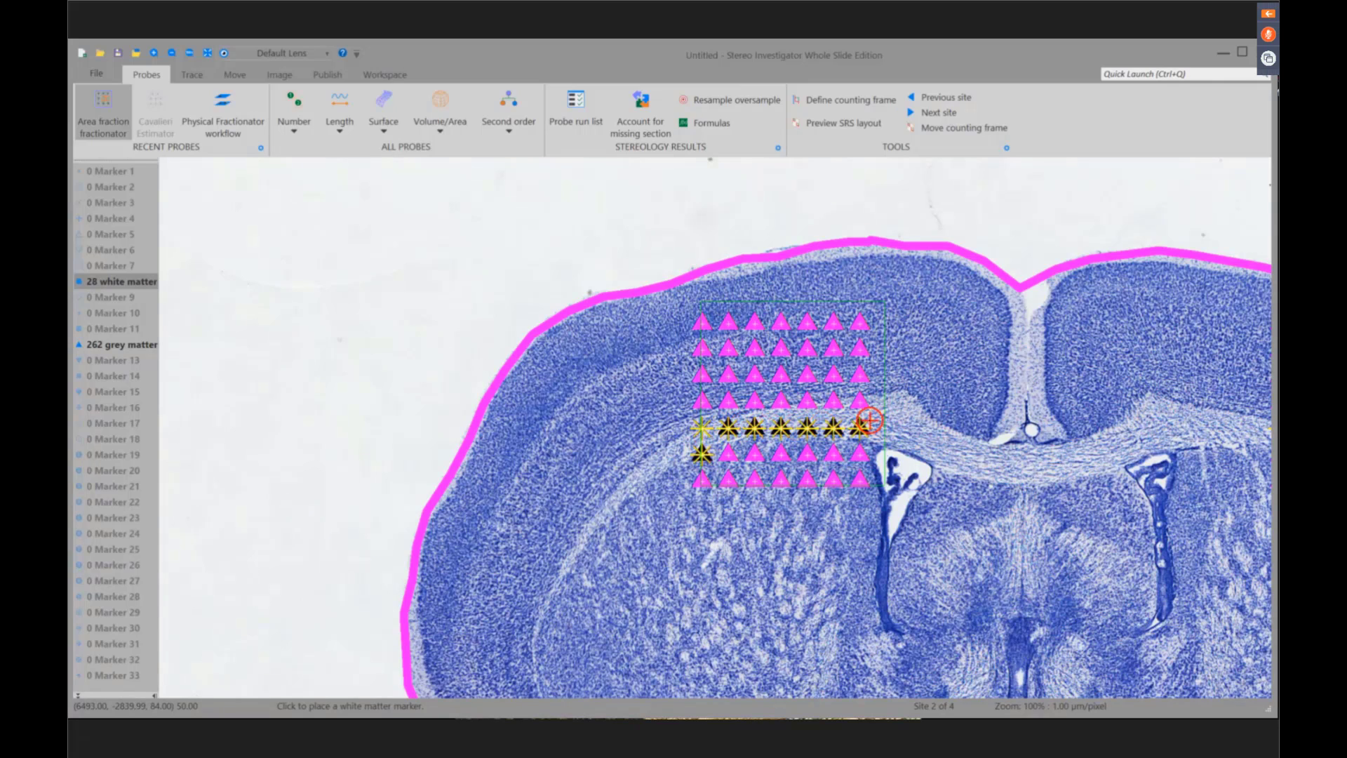
pyautogui.click(860, 401)
pyautogui.click(833, 402)
pyautogui.click(810, 403)
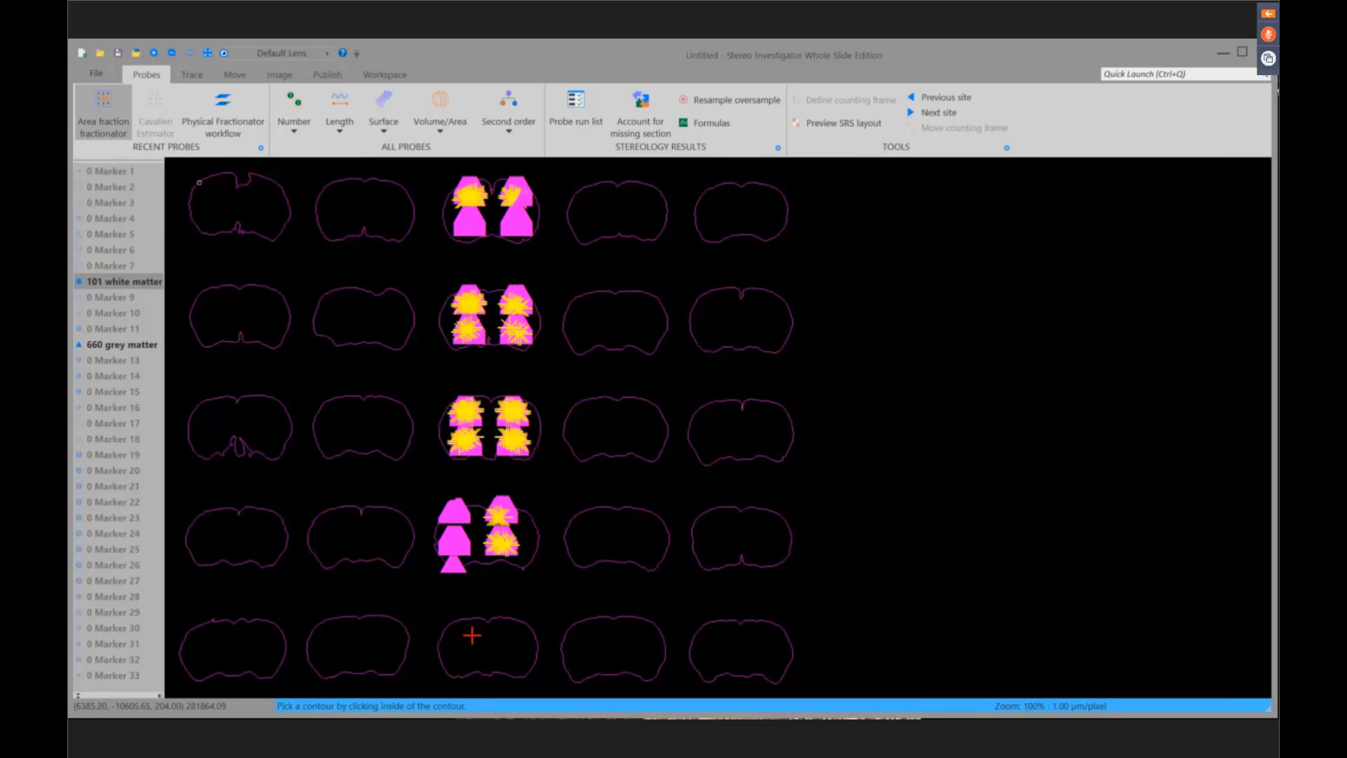
# - Start the Area Fraction Fractionator probe on the third section of the fifth row, keeping the current settings
pyautogui.click(471, 635)
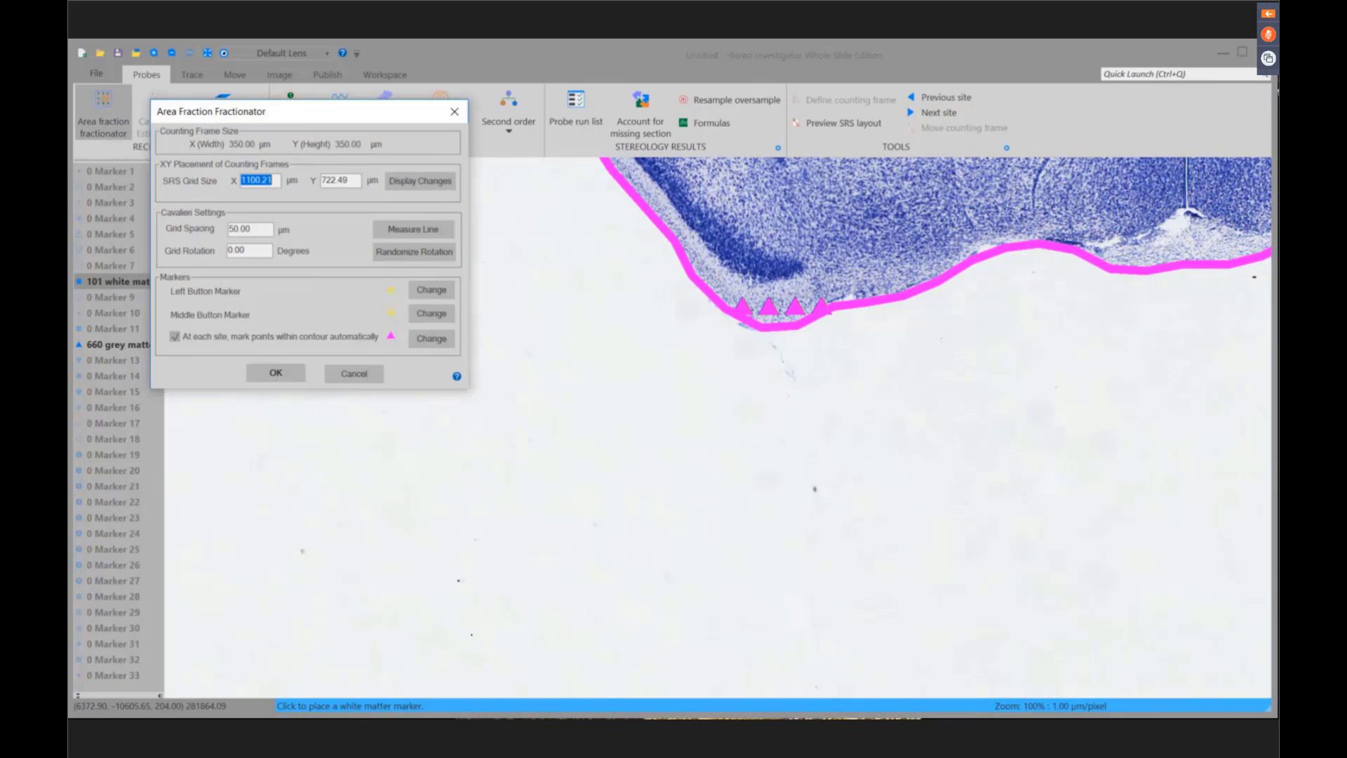
pyautogui.click(275, 373)
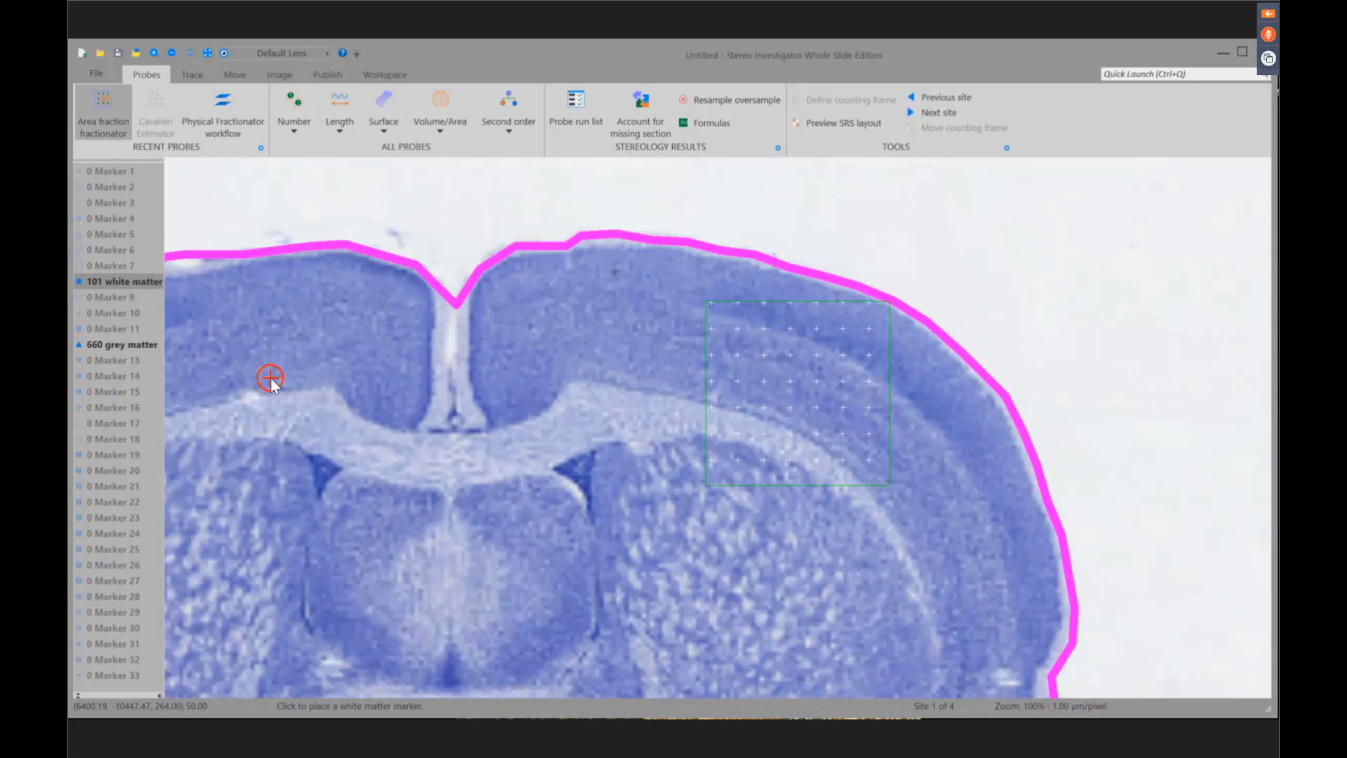
# - Mark the first site's grid as grey matter, then re-mark seven points along the pale band as white matter
pyautogui.click(722, 435)
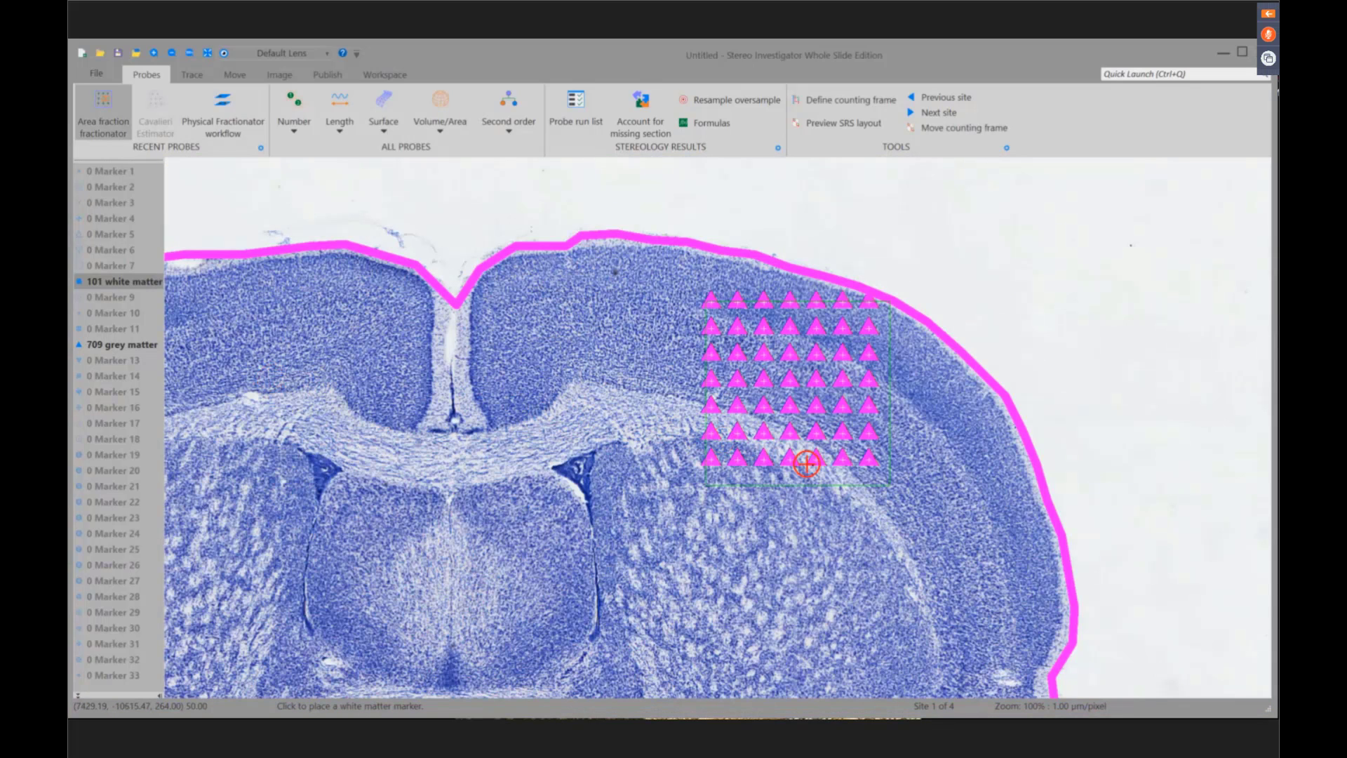
pyautogui.moveTo(820, 460)
pyautogui.mouseDown()
pyautogui.moveTo(788, 434)
pyautogui.moveTo(710, 419)
pyautogui.mouseUp()
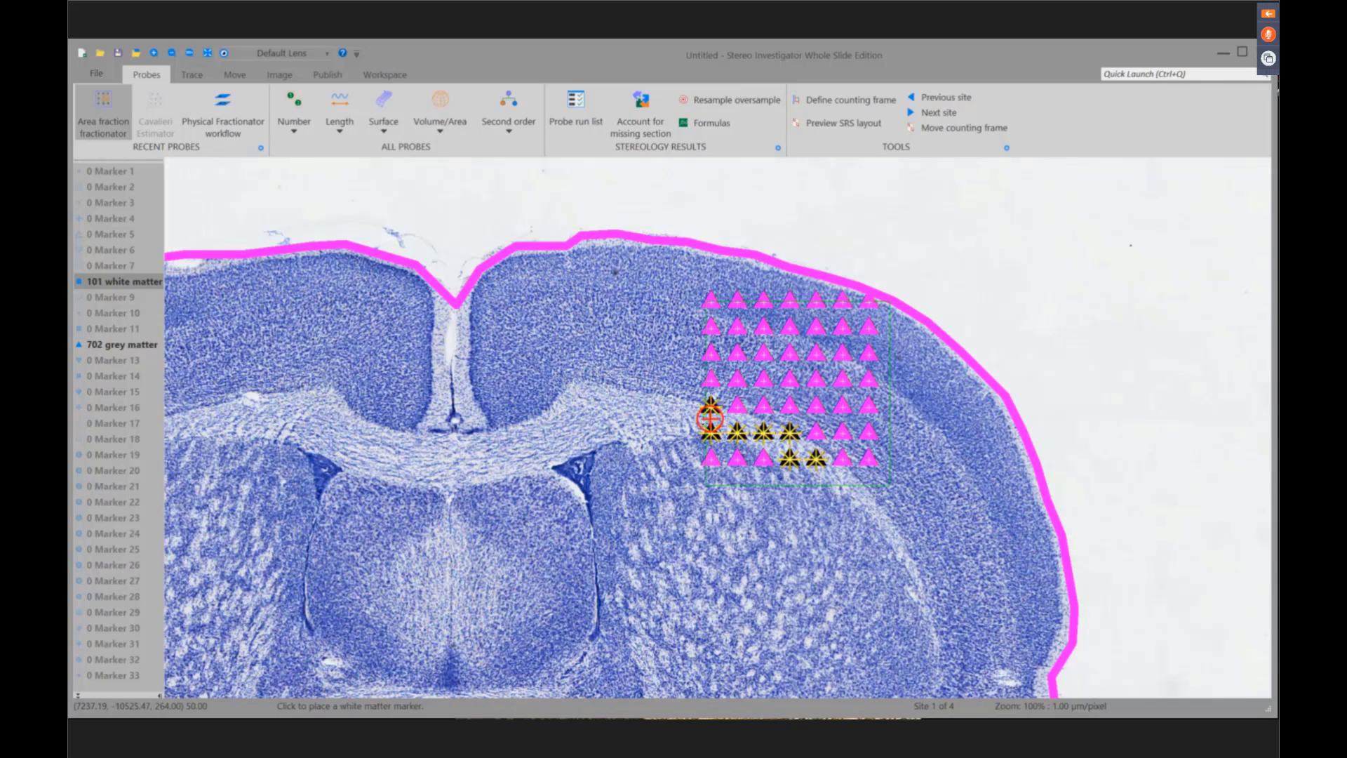
pyautogui.press('Return')
# - Re-mark the pale-band grid points at the middle sites as white matter and advance to the fourth site
pyautogui.moveTo(709, 428)
pyautogui.mouseDown()
pyautogui.moveTo(867, 428)
pyautogui.moveTo(866, 407)
pyautogui.moveTo(785, 410)
pyautogui.moveTo(726, 391)
pyautogui.moveTo(748, 369)
pyautogui.moveTo(769, 375)
pyautogui.moveTo(838, 345)
pyautogui.moveTo(798, 348)
pyautogui.mouseUp()
pyautogui.press('space')
pyautogui.press('space')
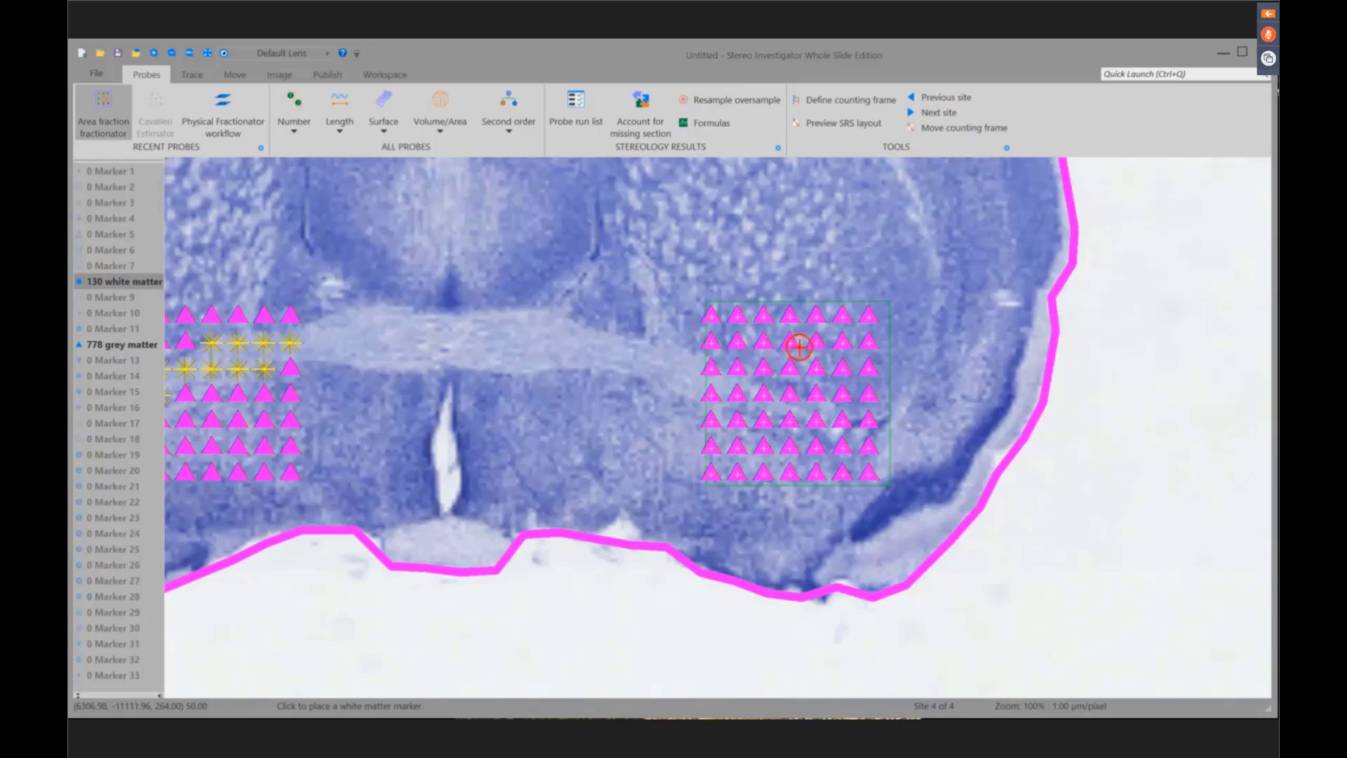
# - At the fourth site, re-mark seven grid points along the pale band as white matter and finish the probe run
pyautogui.moveTo(798, 348)
pyautogui.mouseDown()
pyautogui.moveTo(700, 377)
pyautogui.moveTo(767, 404)
pyautogui.mouseUp()
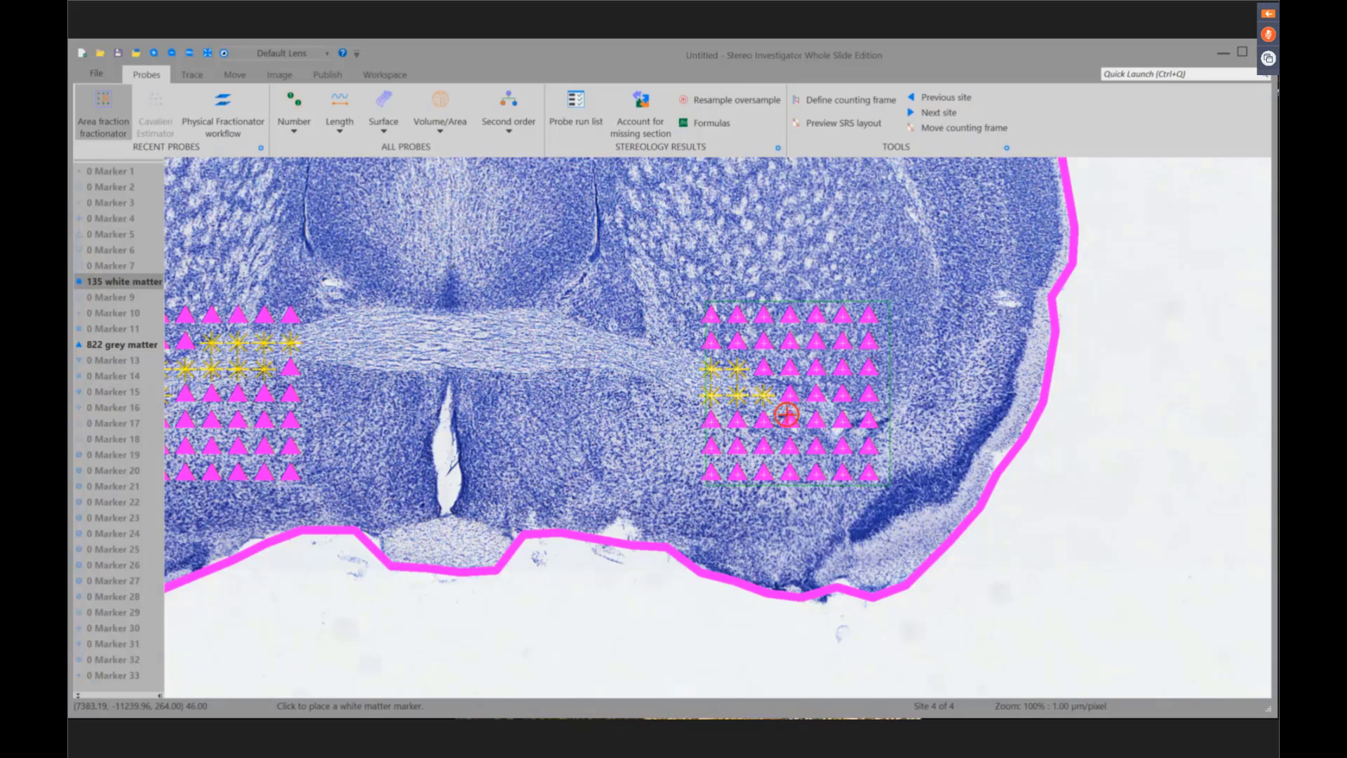
pyautogui.click(790, 419)
pyautogui.click(816, 420)
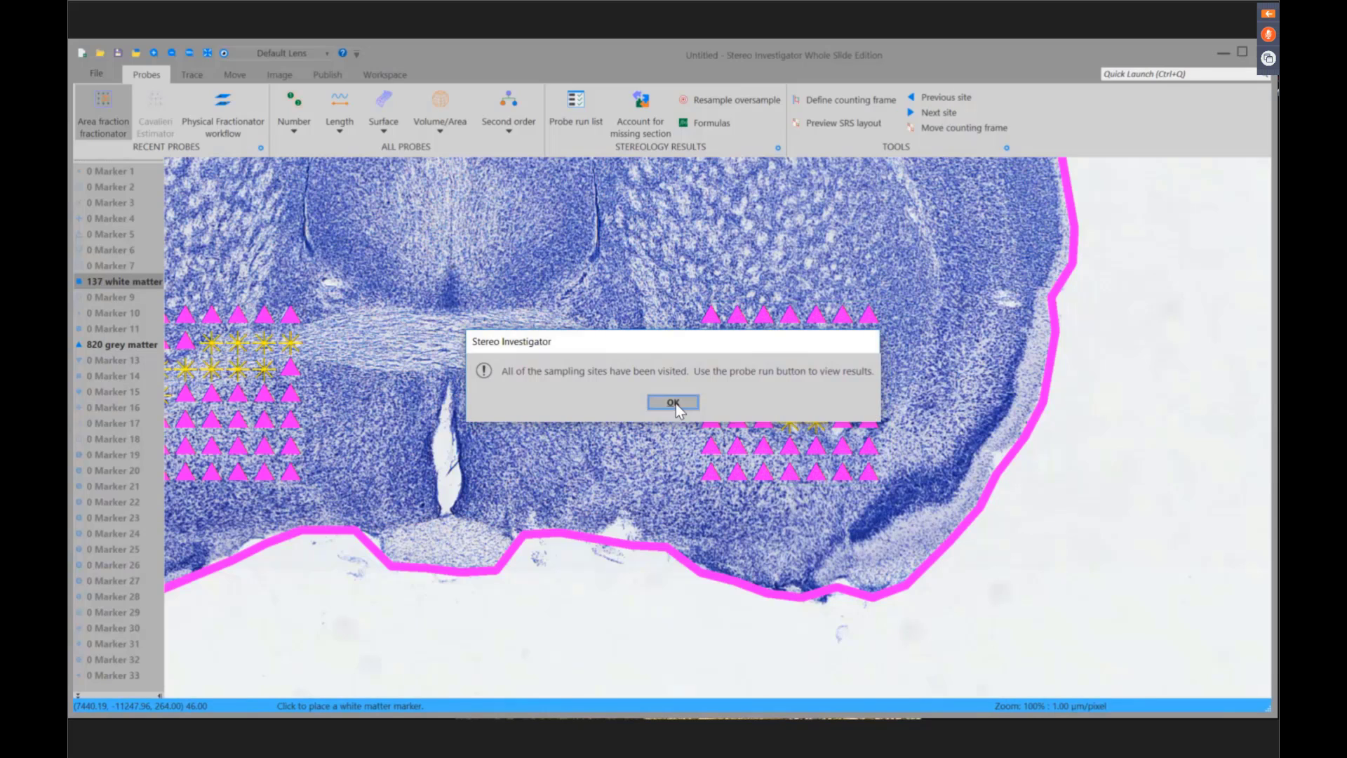
pyautogui.click(674, 403)
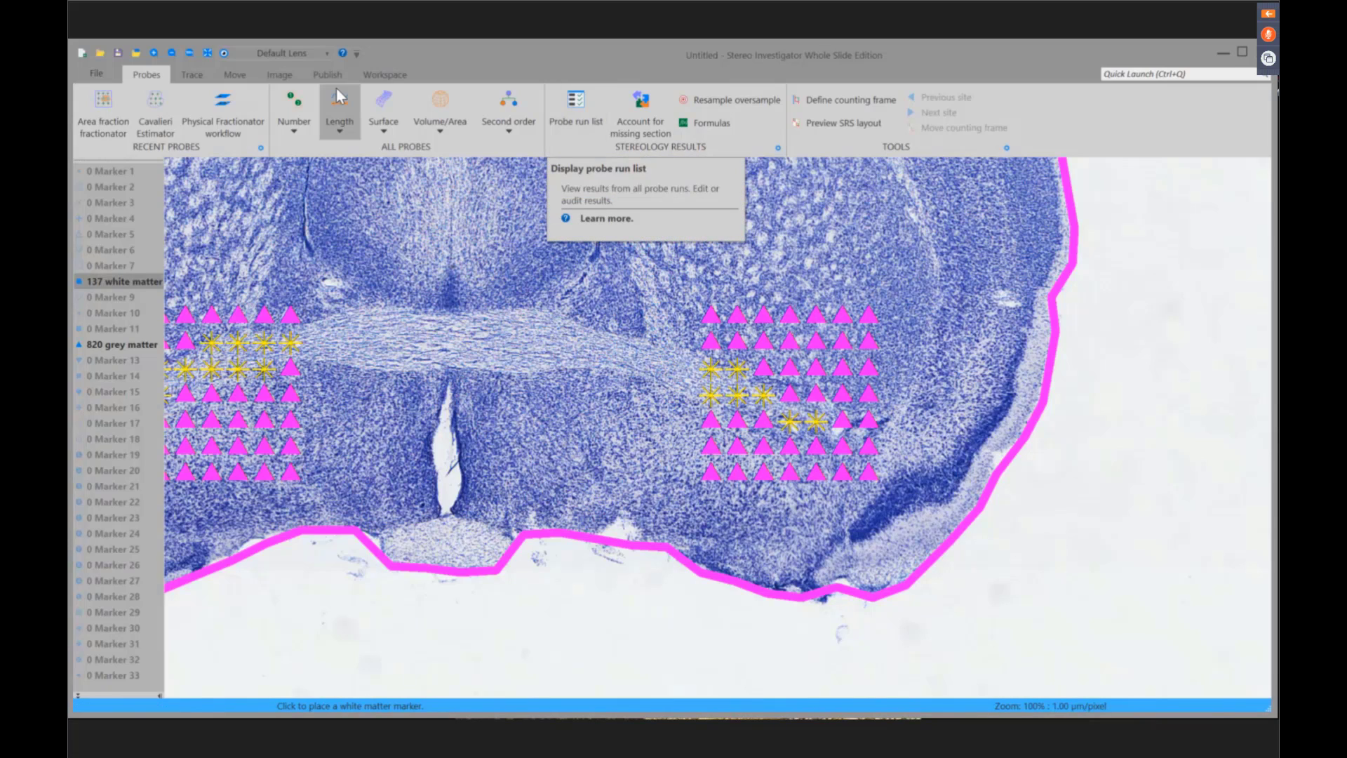
# - Display the combined results of all five Area Fraction probe runs, accepting a section interval of 5
pyautogui.click(281, 74)
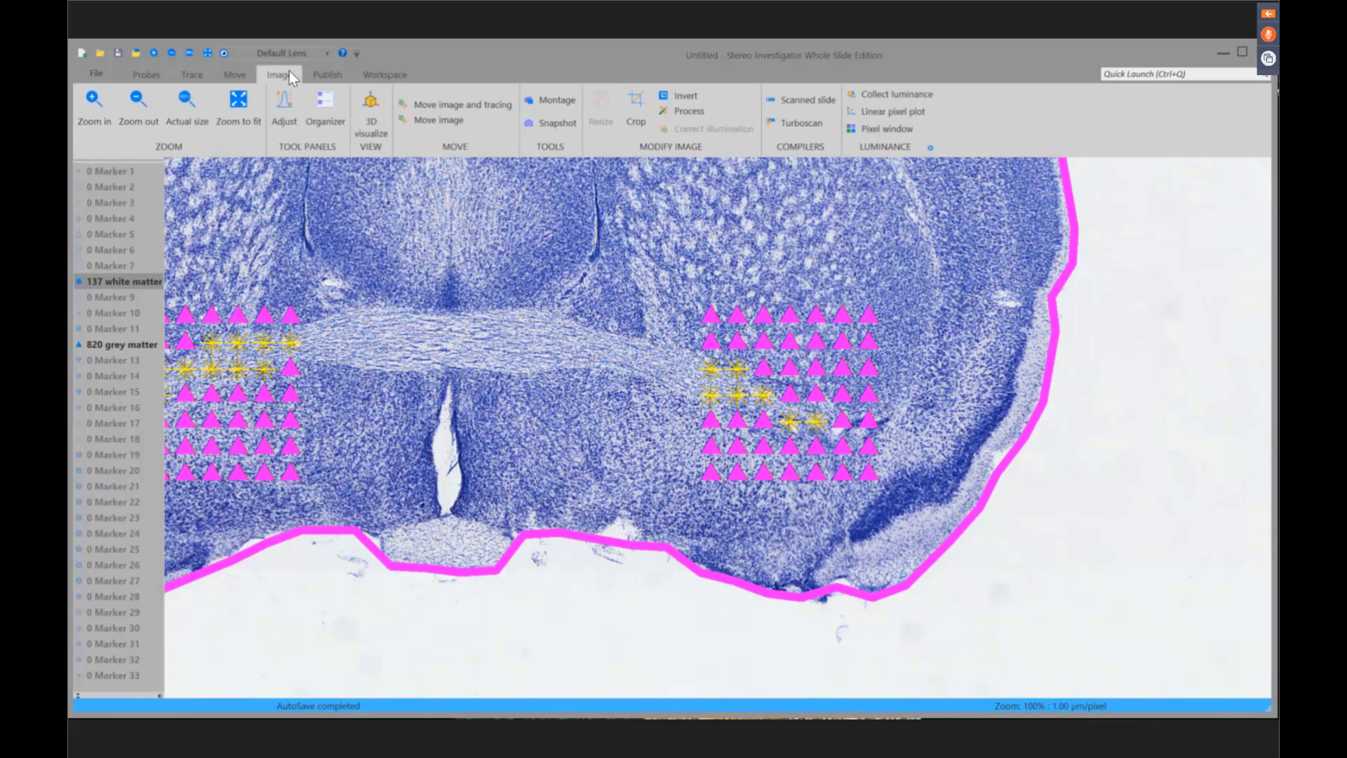
pyautogui.click(238, 105)
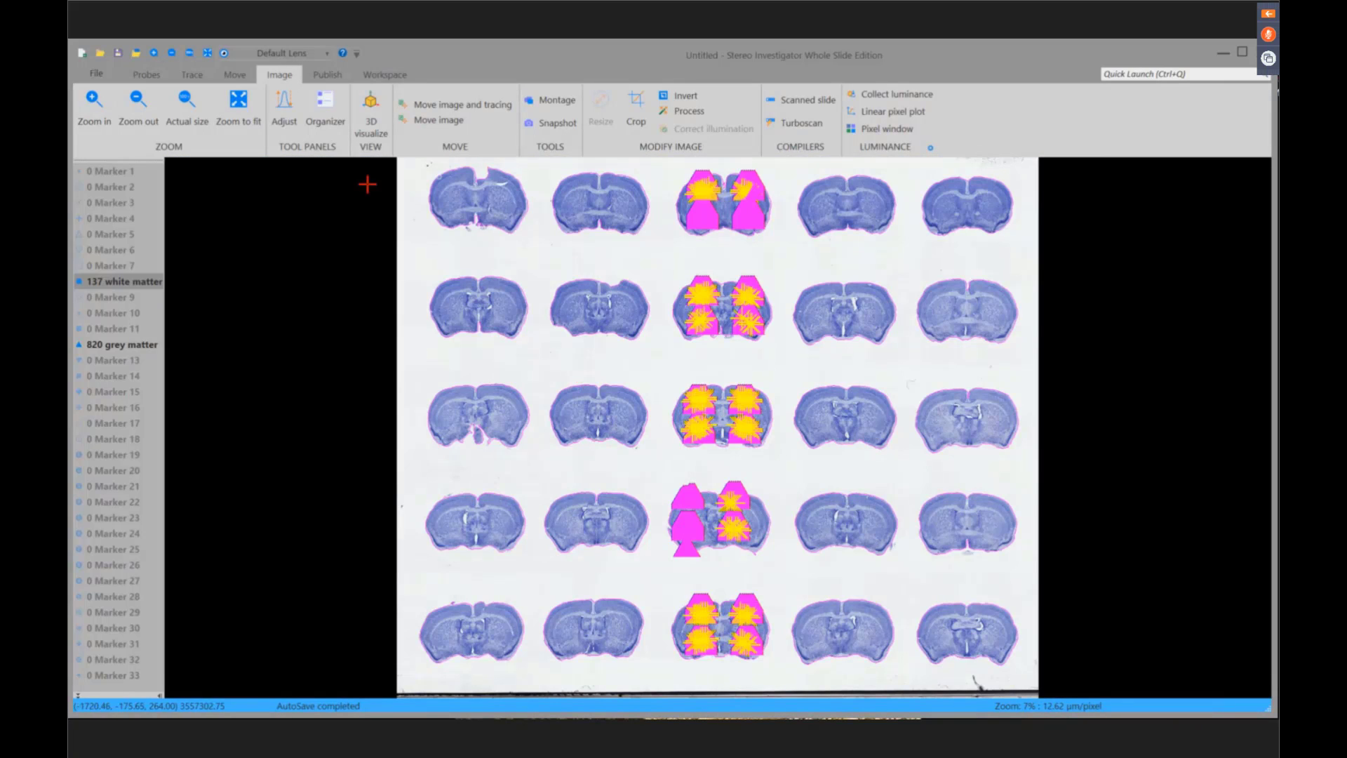
pyautogui.click(164, 75)
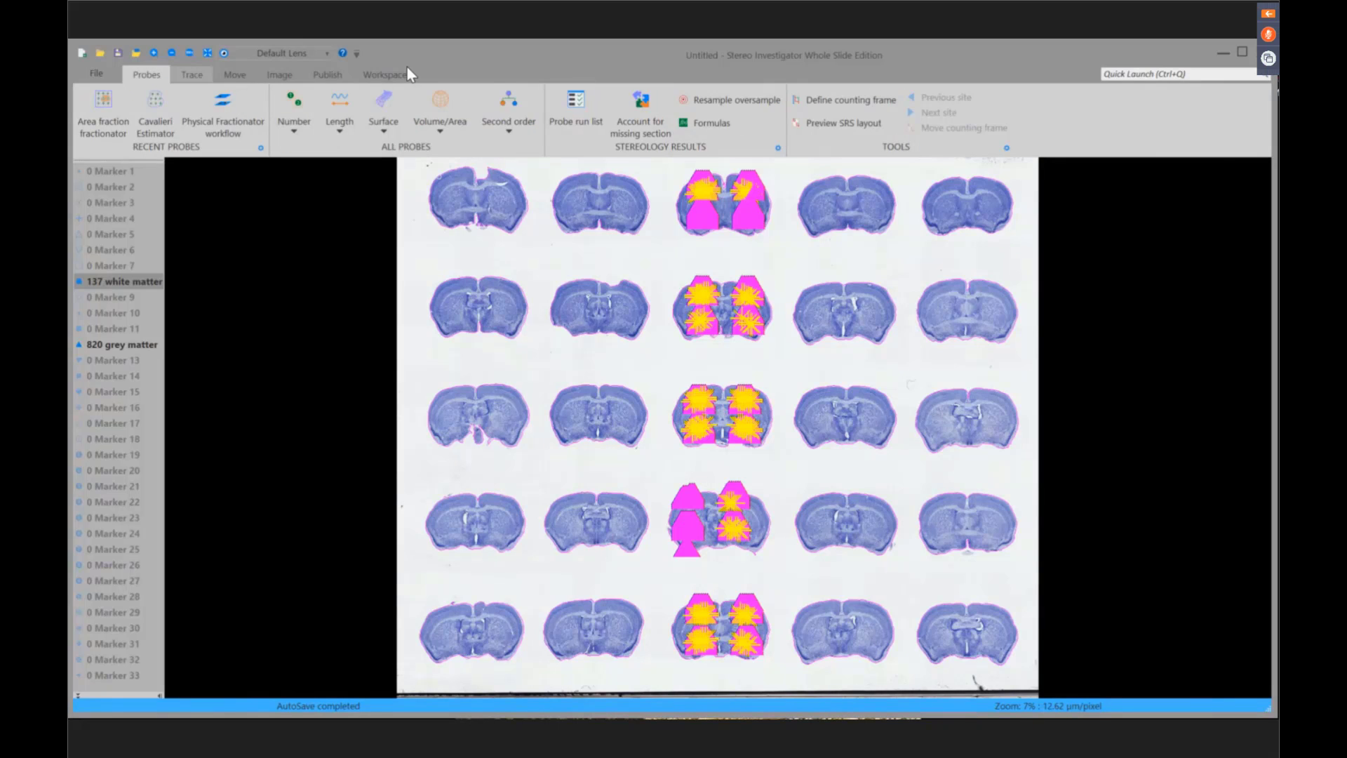
pyautogui.click(568, 97)
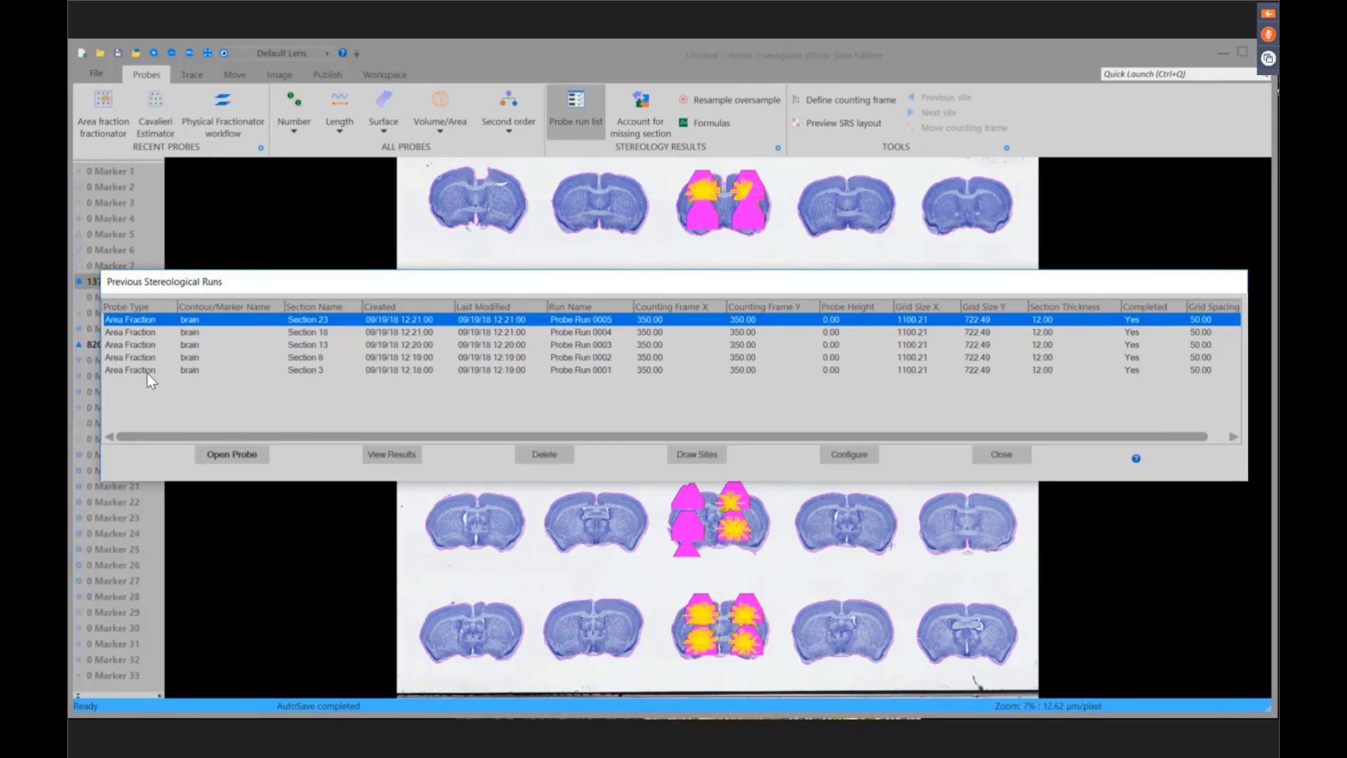
pyautogui.keyDown('shift'); pyautogui.click(146, 373); pyautogui.keyUp('shift')
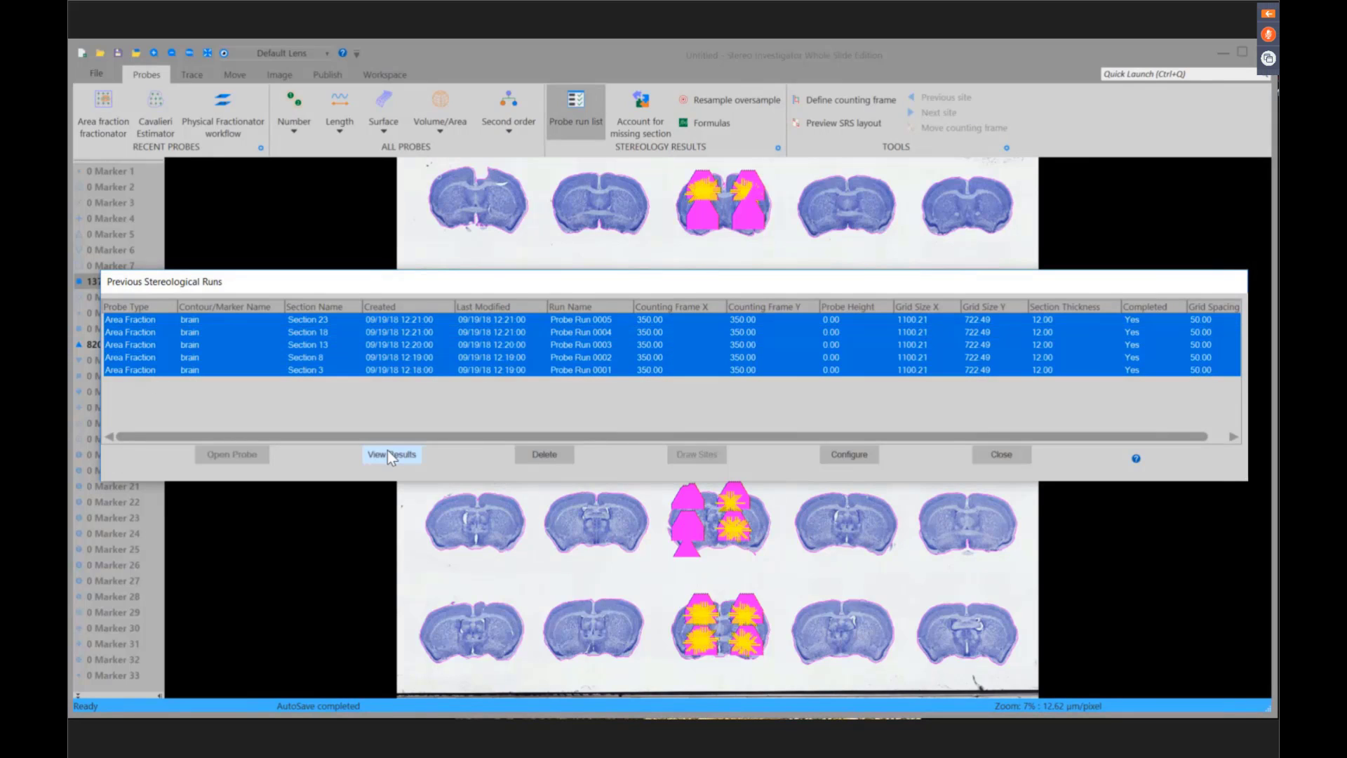
pyautogui.click(389, 456)
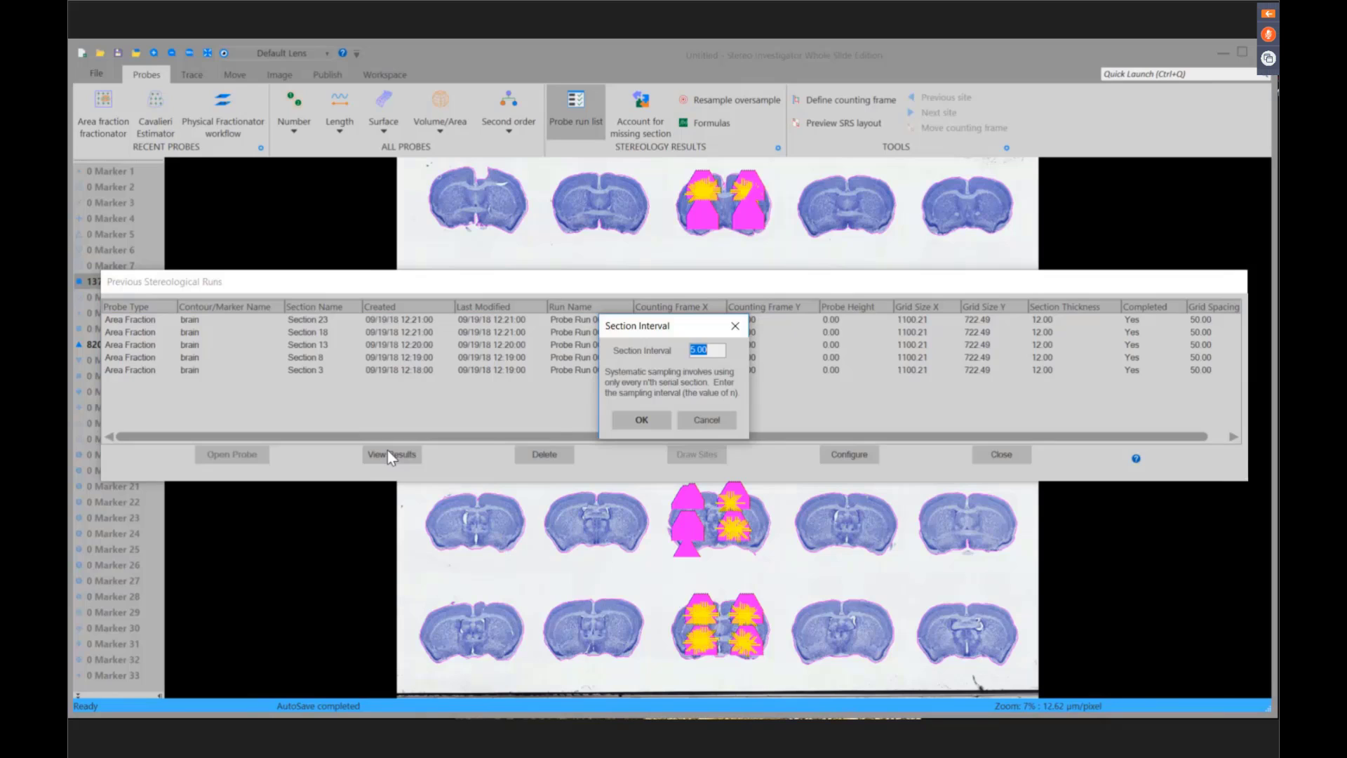
pyautogui.click(635, 419)
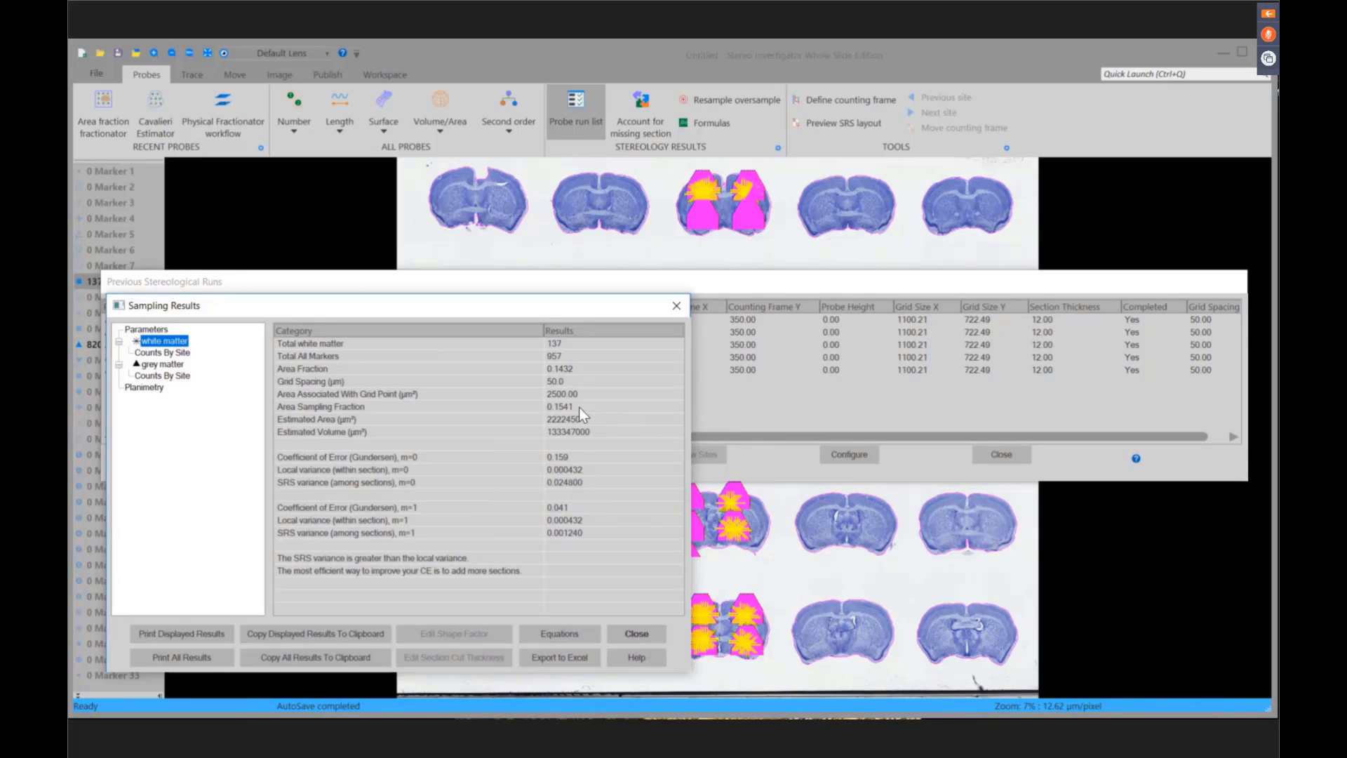
# - Compare the area fraction and the Gundersen m=0 coefficient of error for white matter and grey matter in the sampling results
pyautogui.click(461, 372)
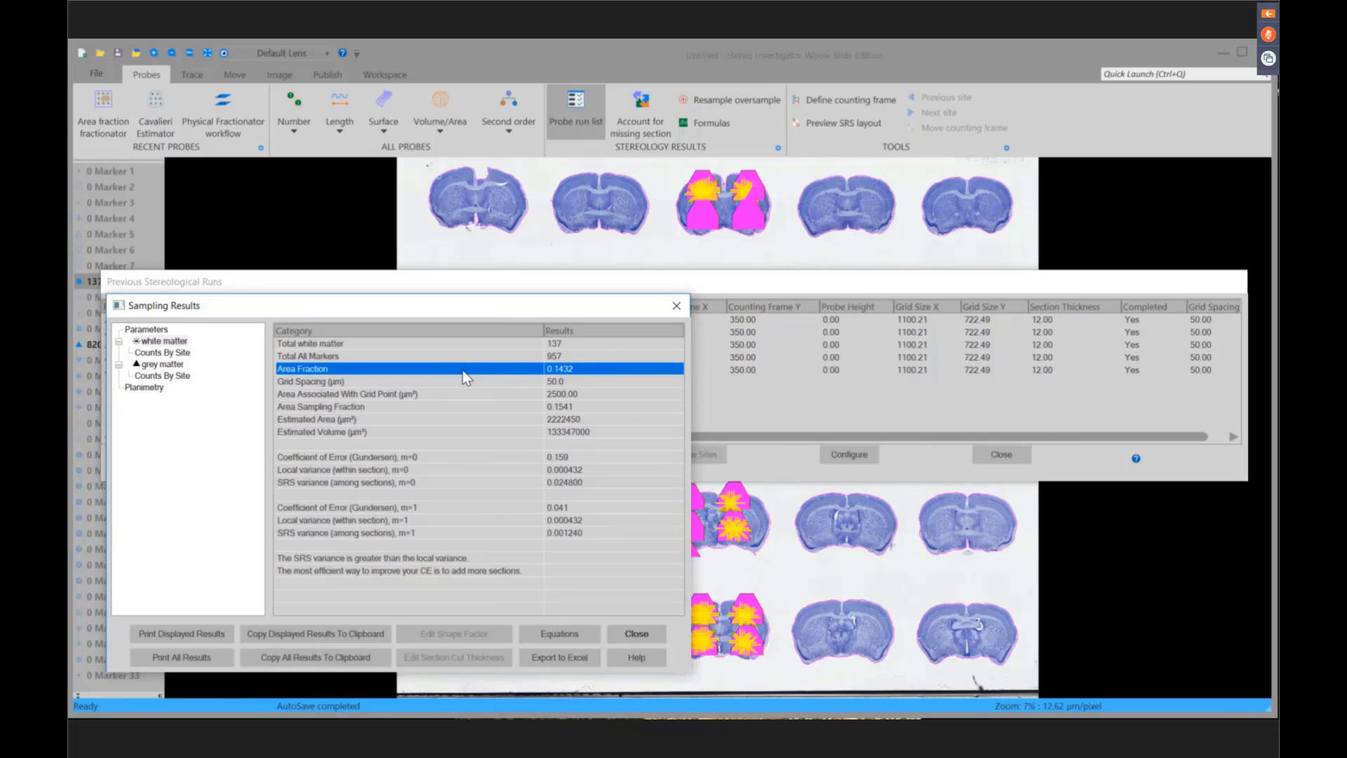
pyautogui.click(167, 365)
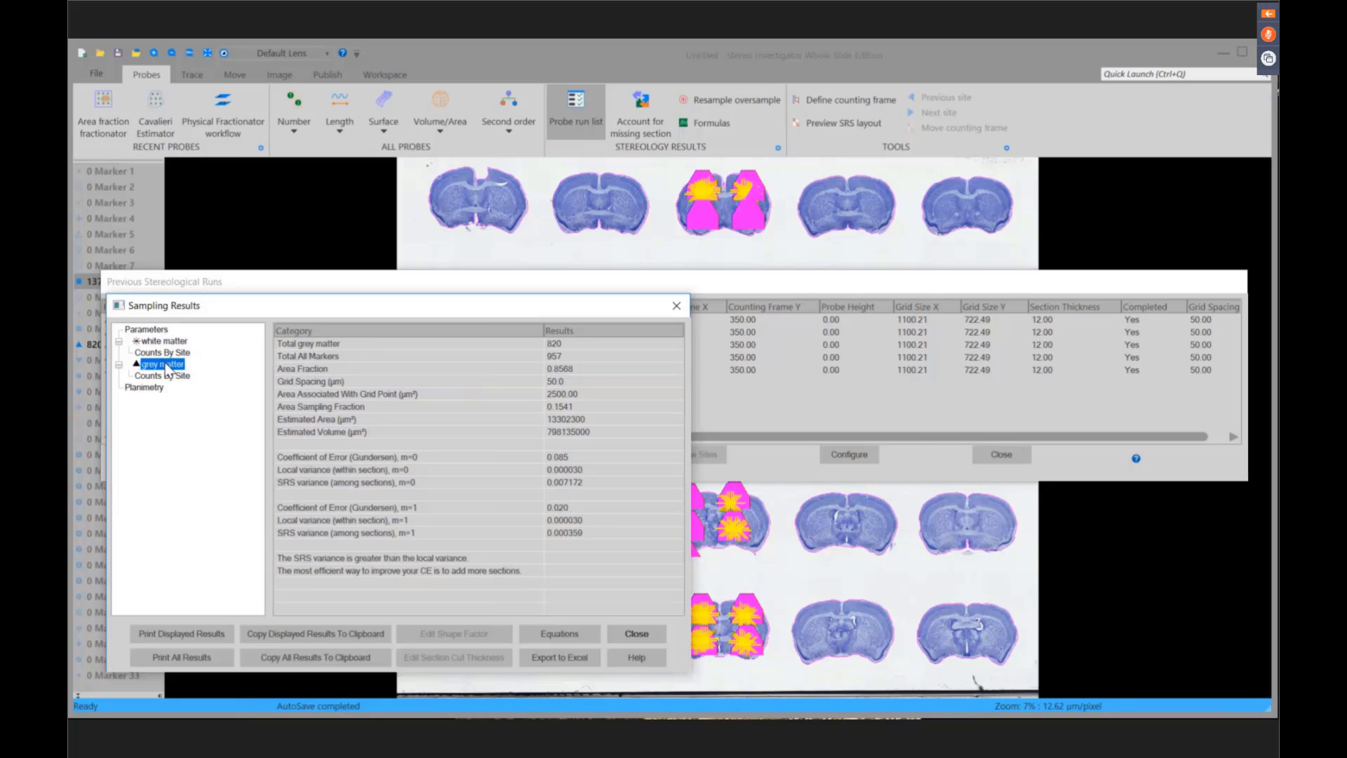
pyautogui.click(372, 369)
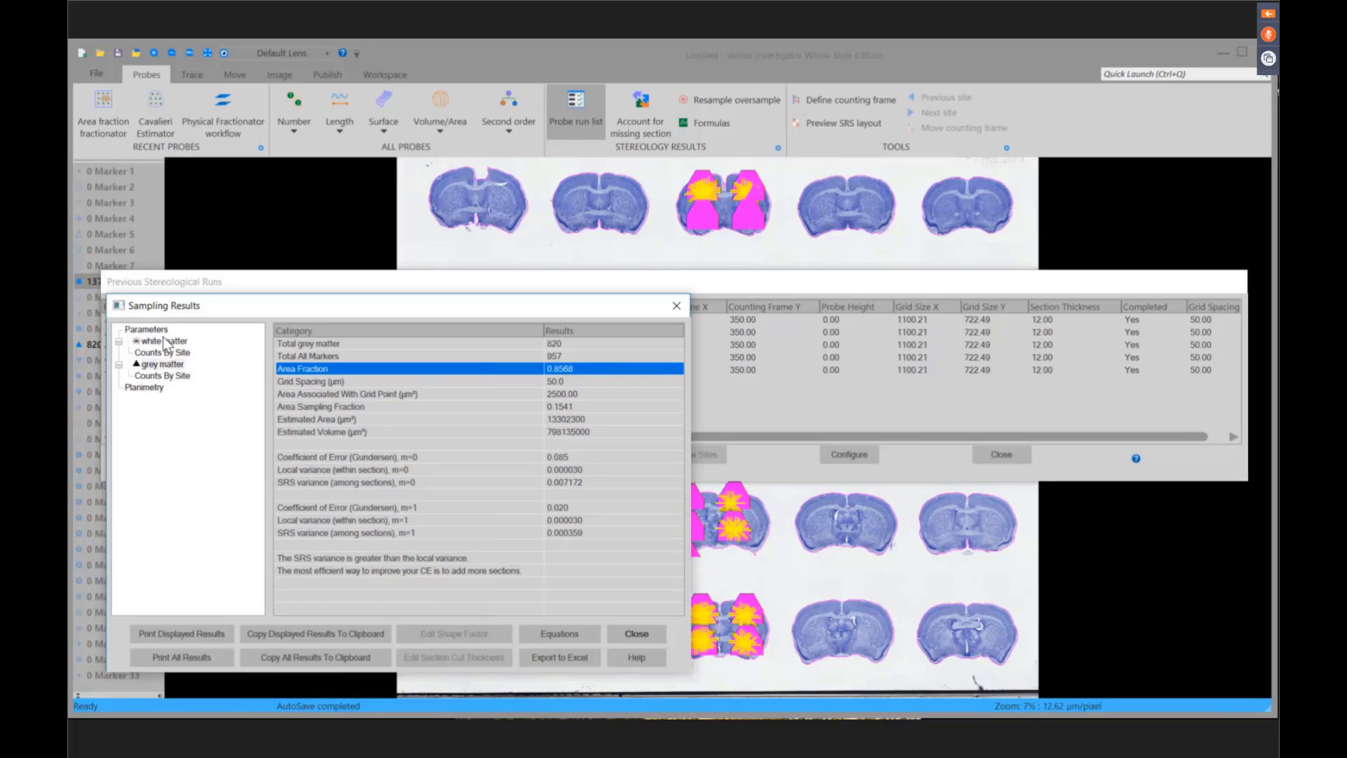
pyautogui.click(388, 459)
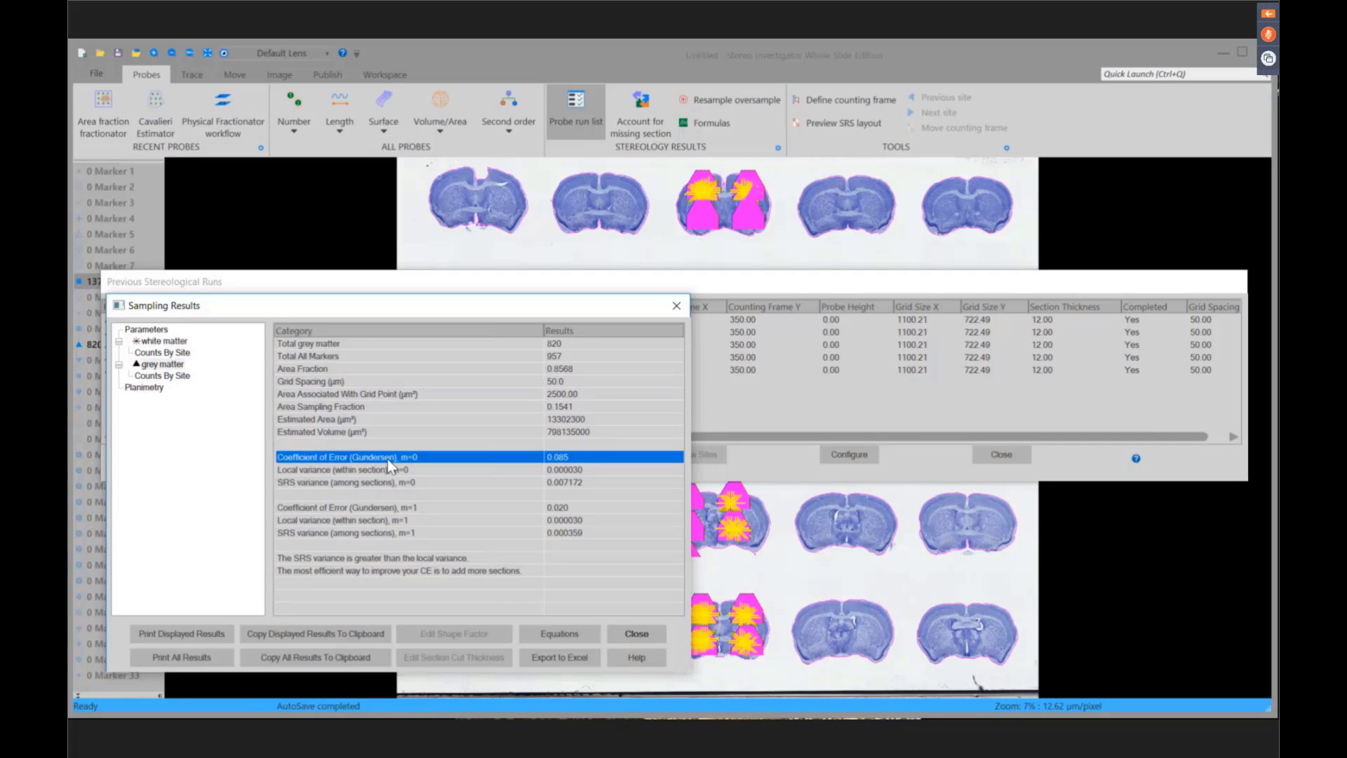
pyautogui.click(171, 342)
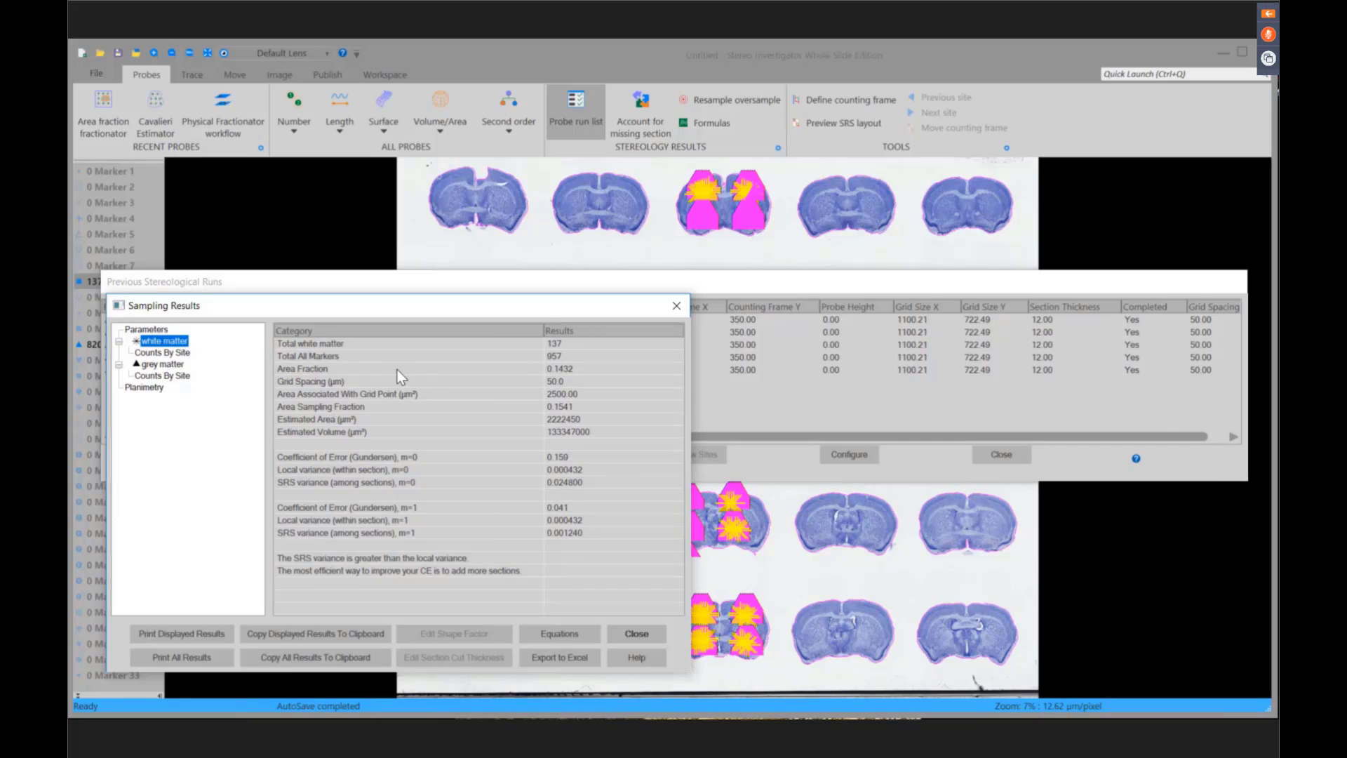
pyautogui.click(532, 370)
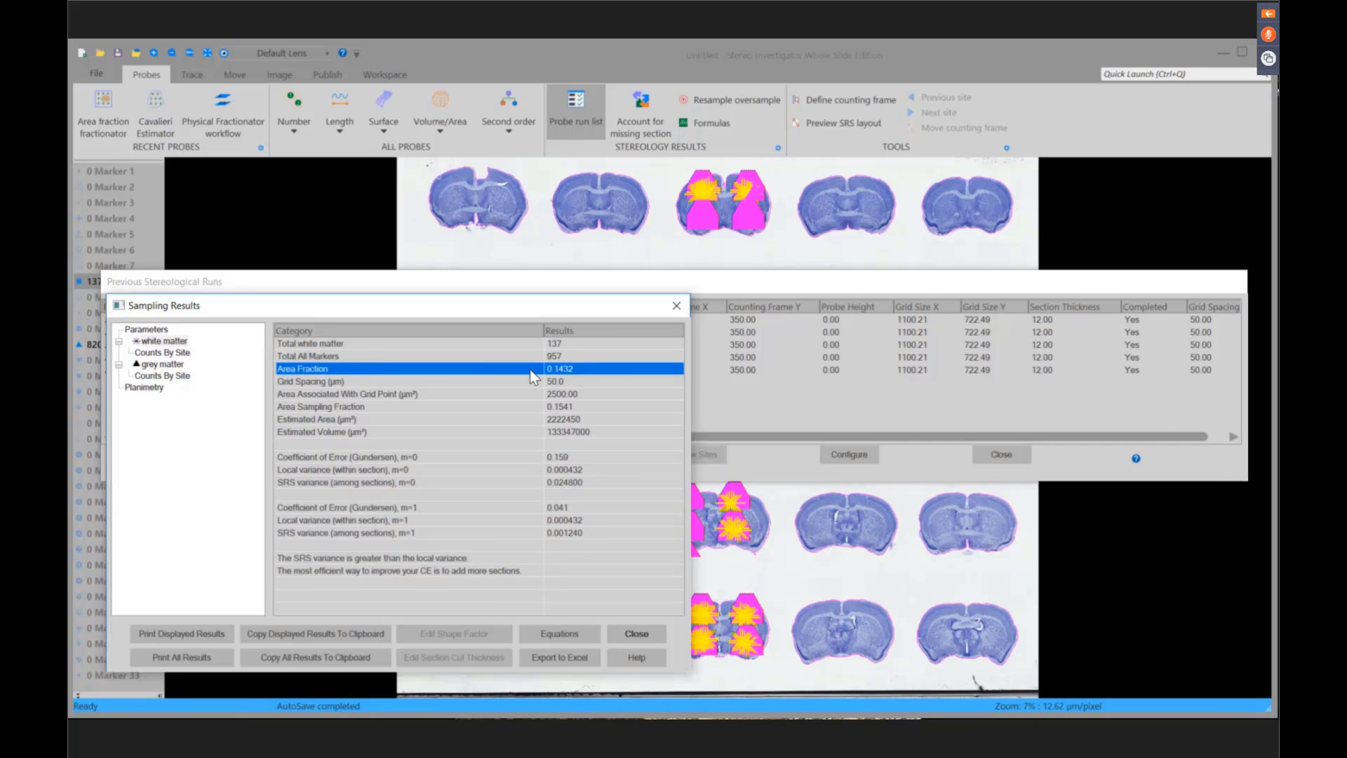
pyautogui.click(532, 459)
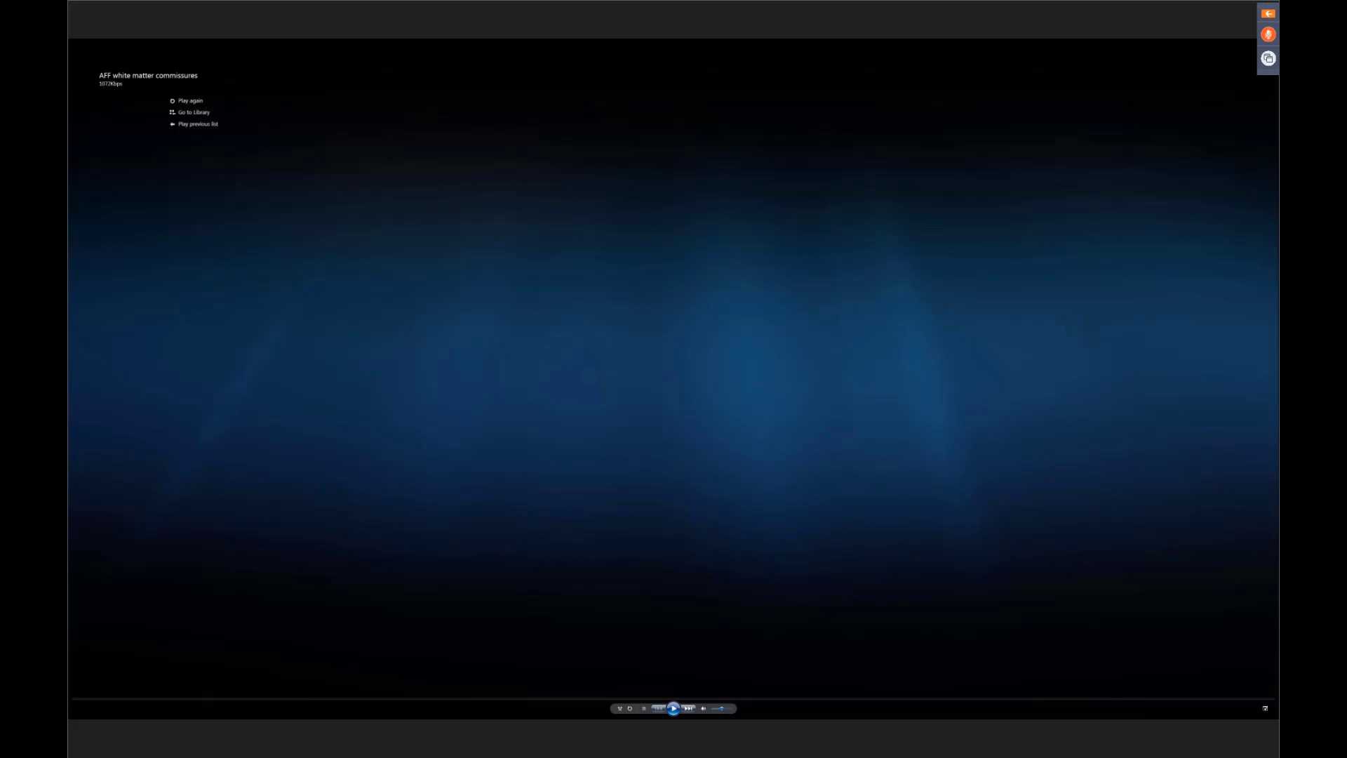
pyautogui.hotkey('ctrl', 'p')
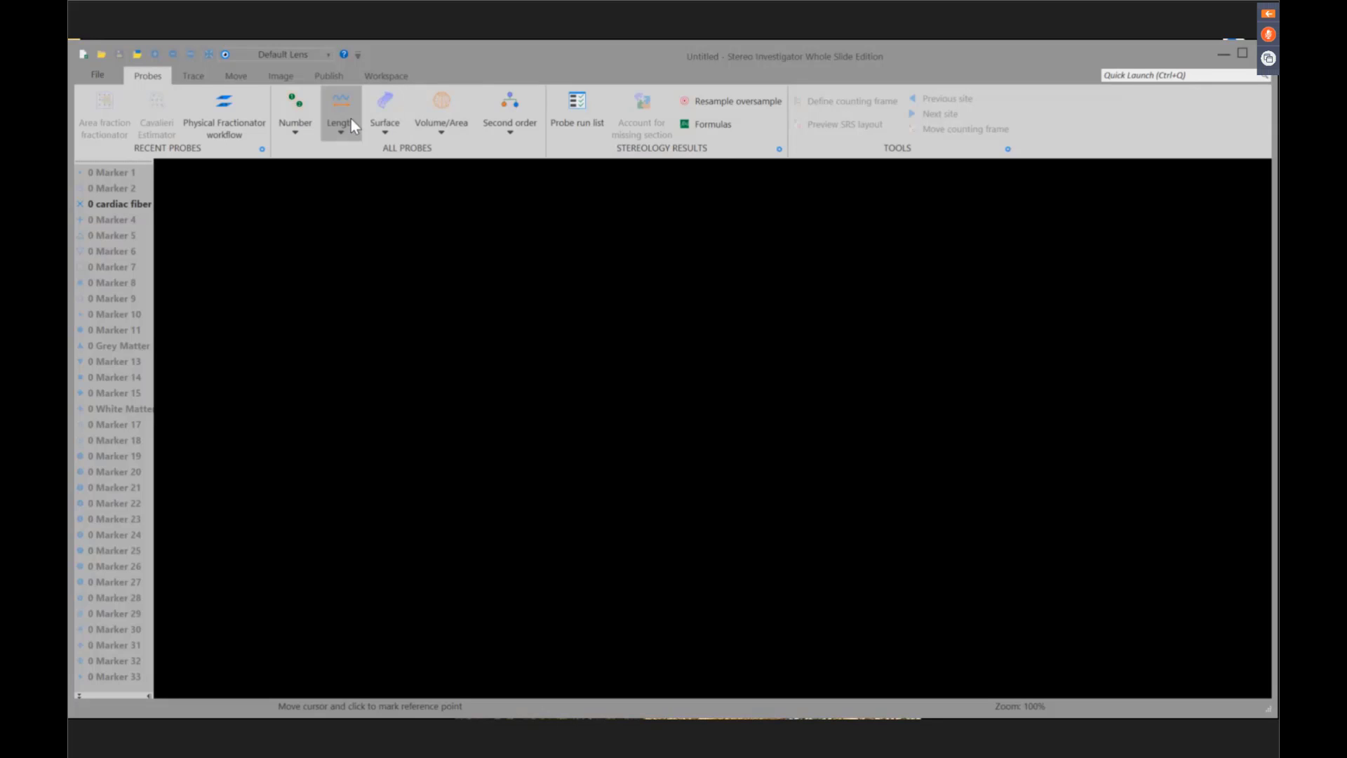
# - Browse the Physical Fractionator mouse heart images under Sample Images on the Biolucida server, then close the server browser
pyautogui.click(297, 113)
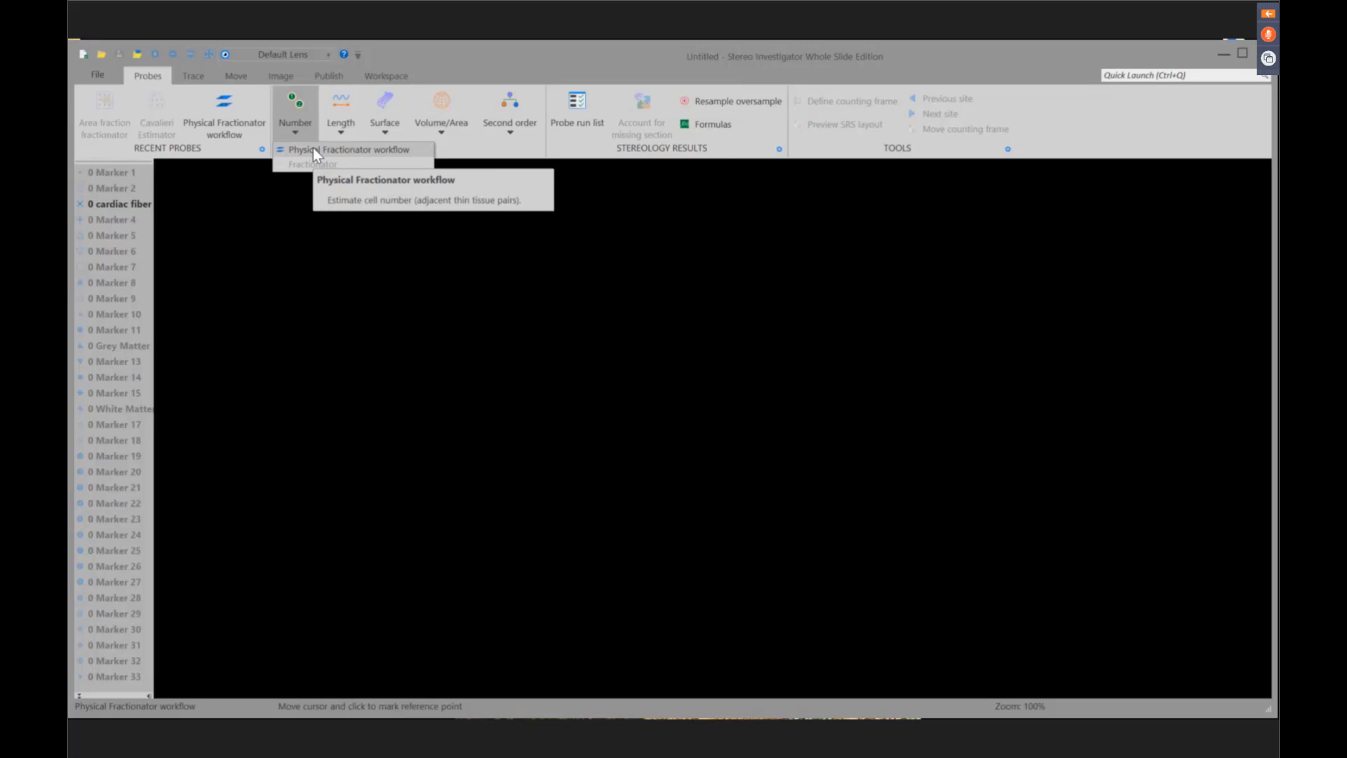
pyautogui.click(103, 75)
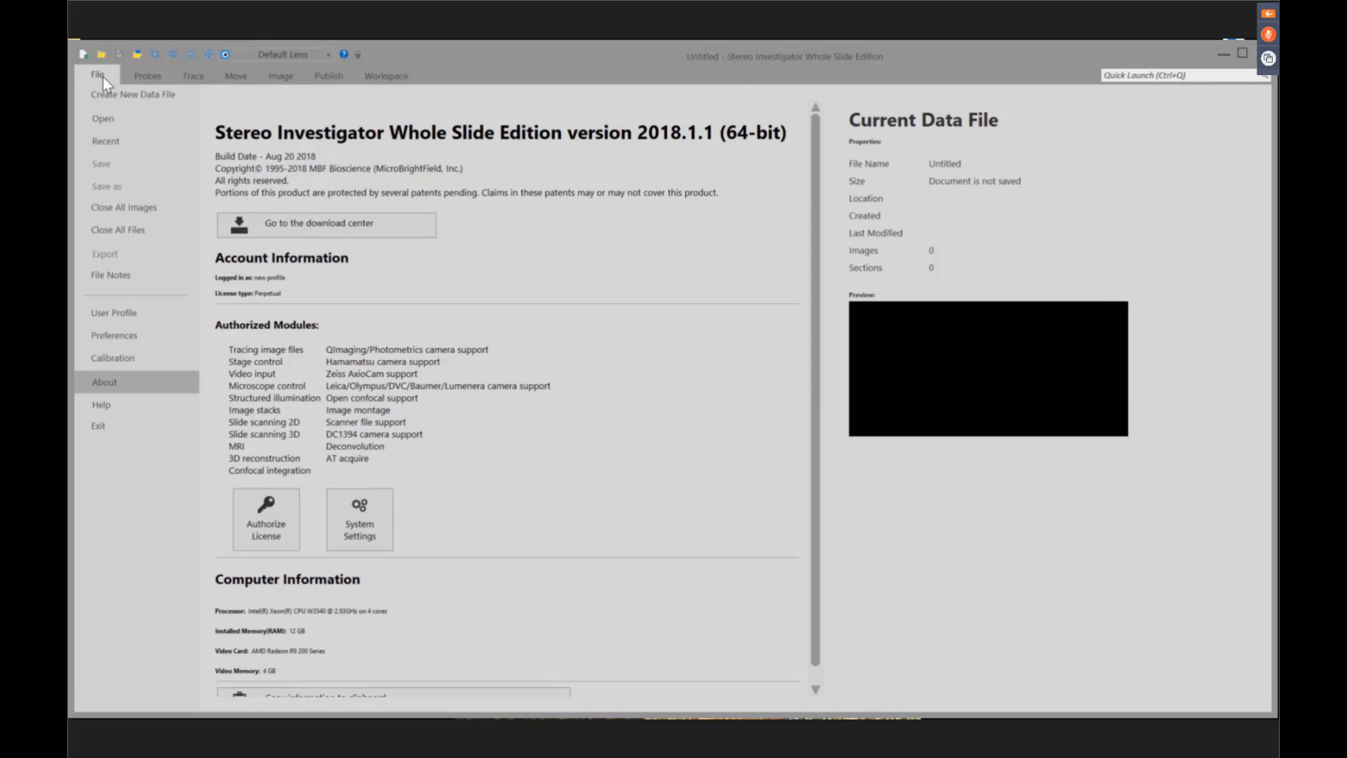
pyautogui.click(109, 118)
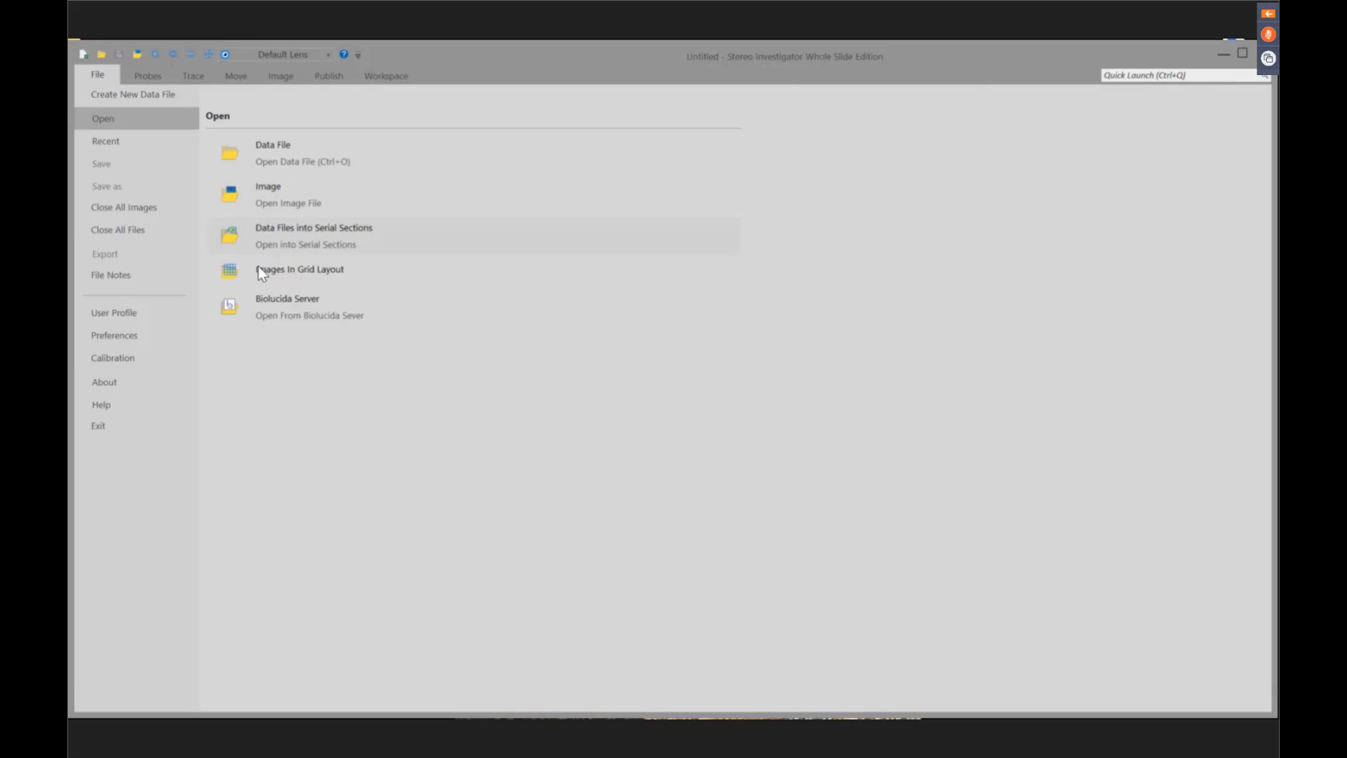
pyautogui.click(274, 307)
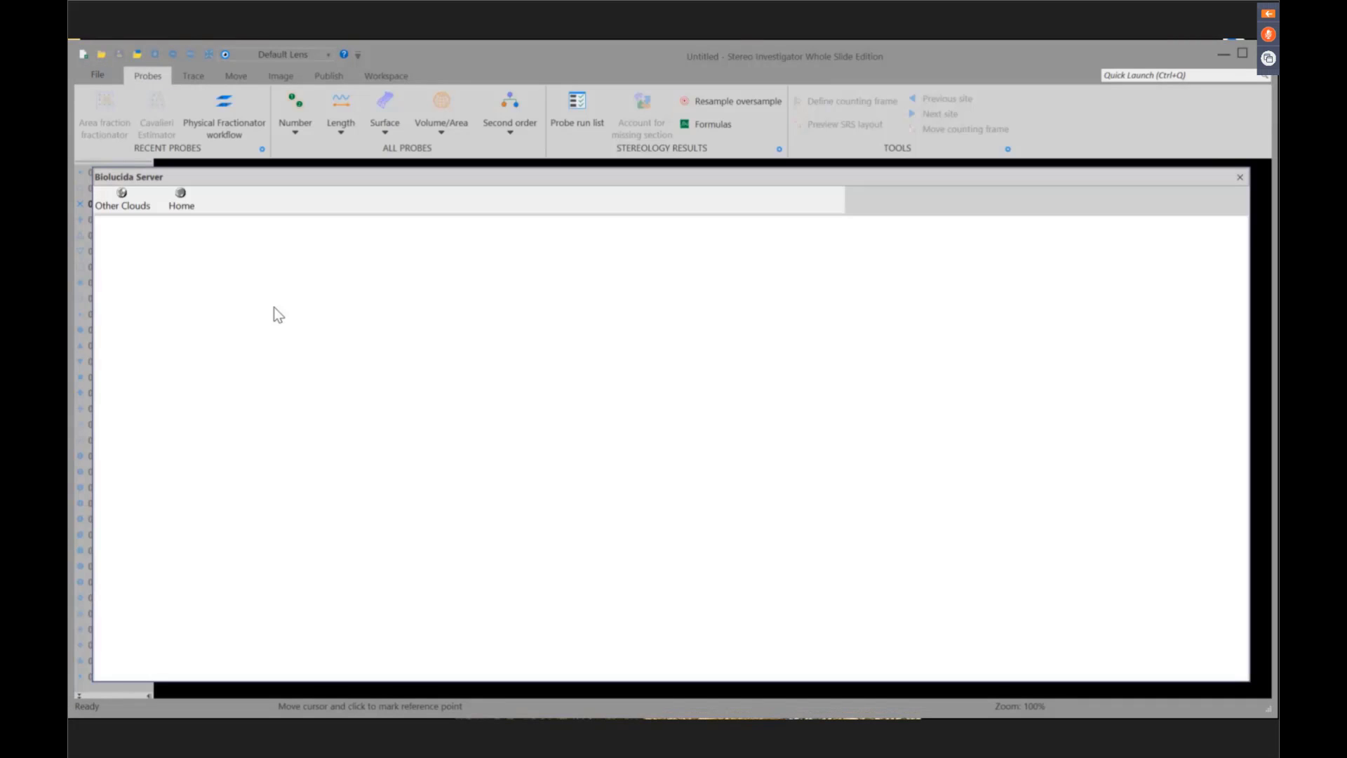
pyautogui.click(168, 339)
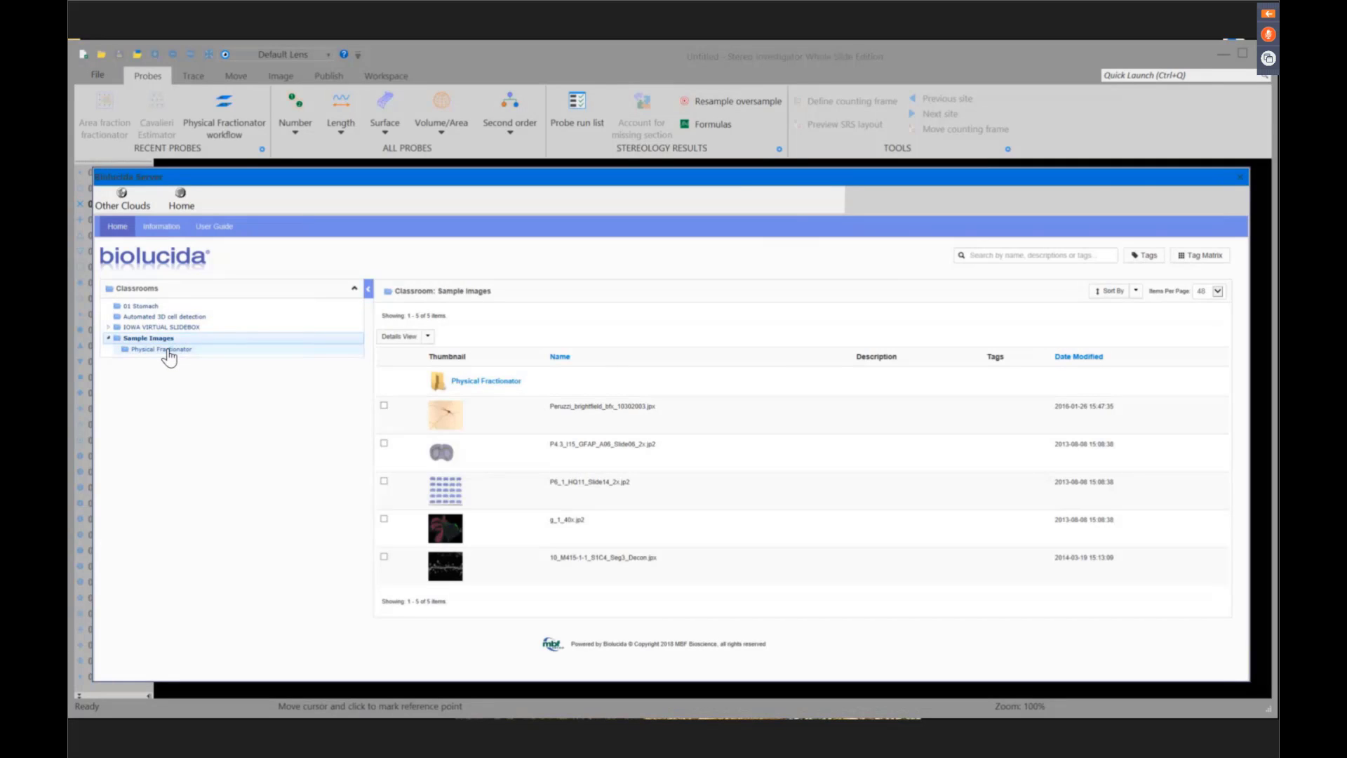
pyautogui.click(167, 349)
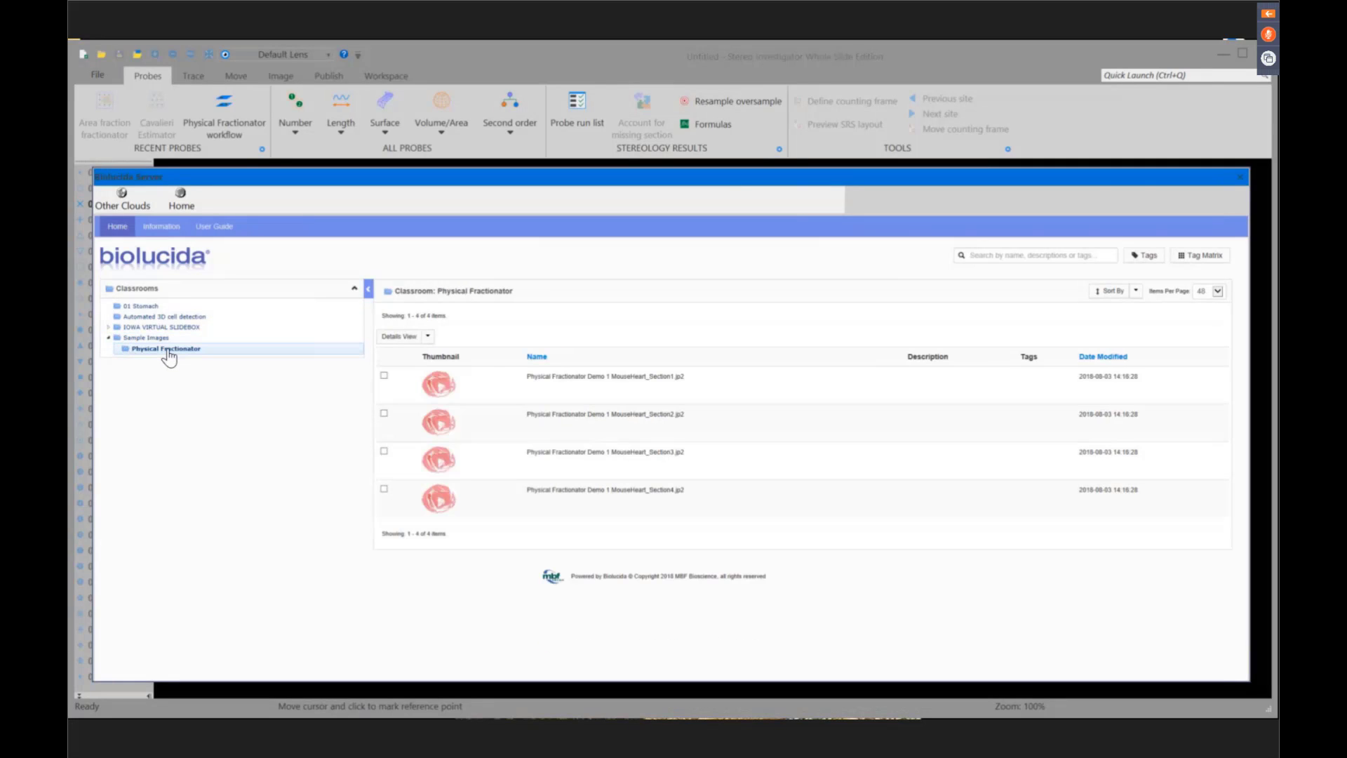
pyautogui.moveTo(439, 389)
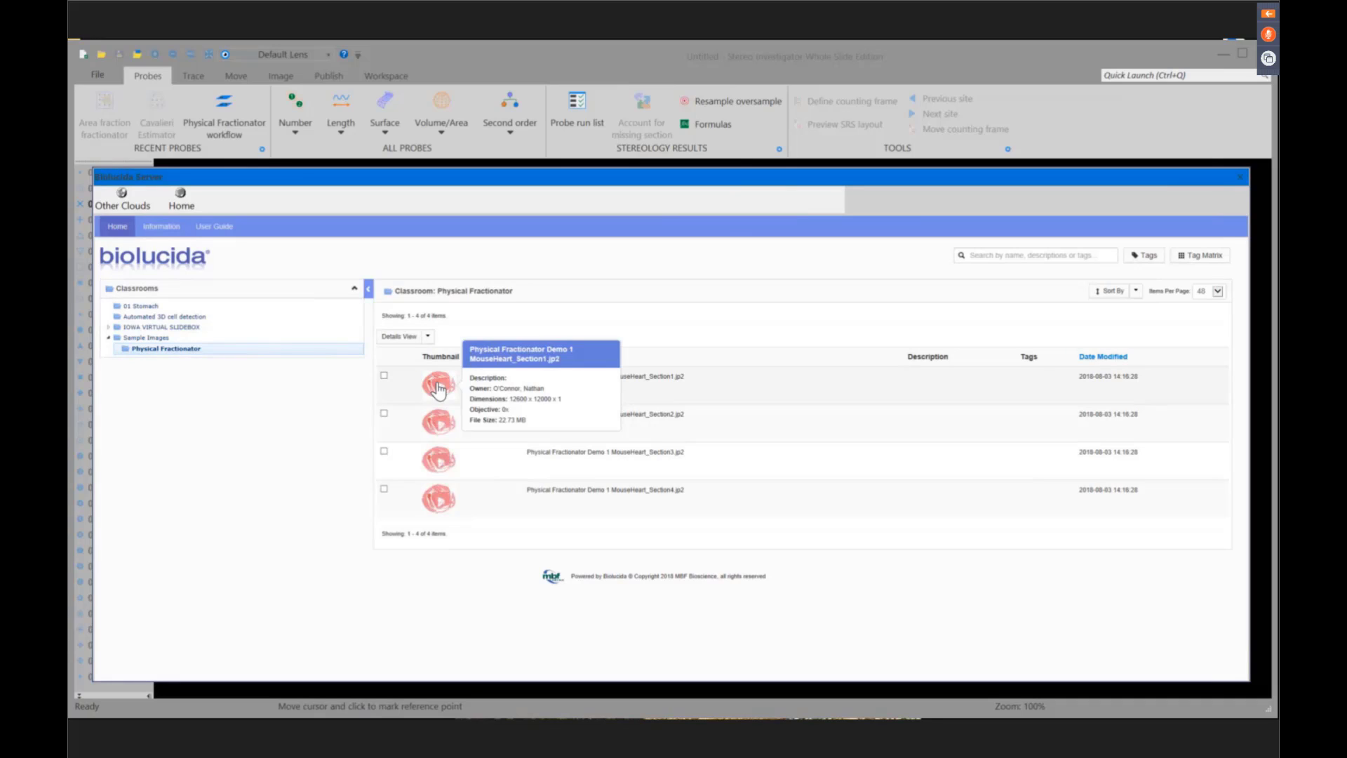
pyautogui.click(1241, 180)
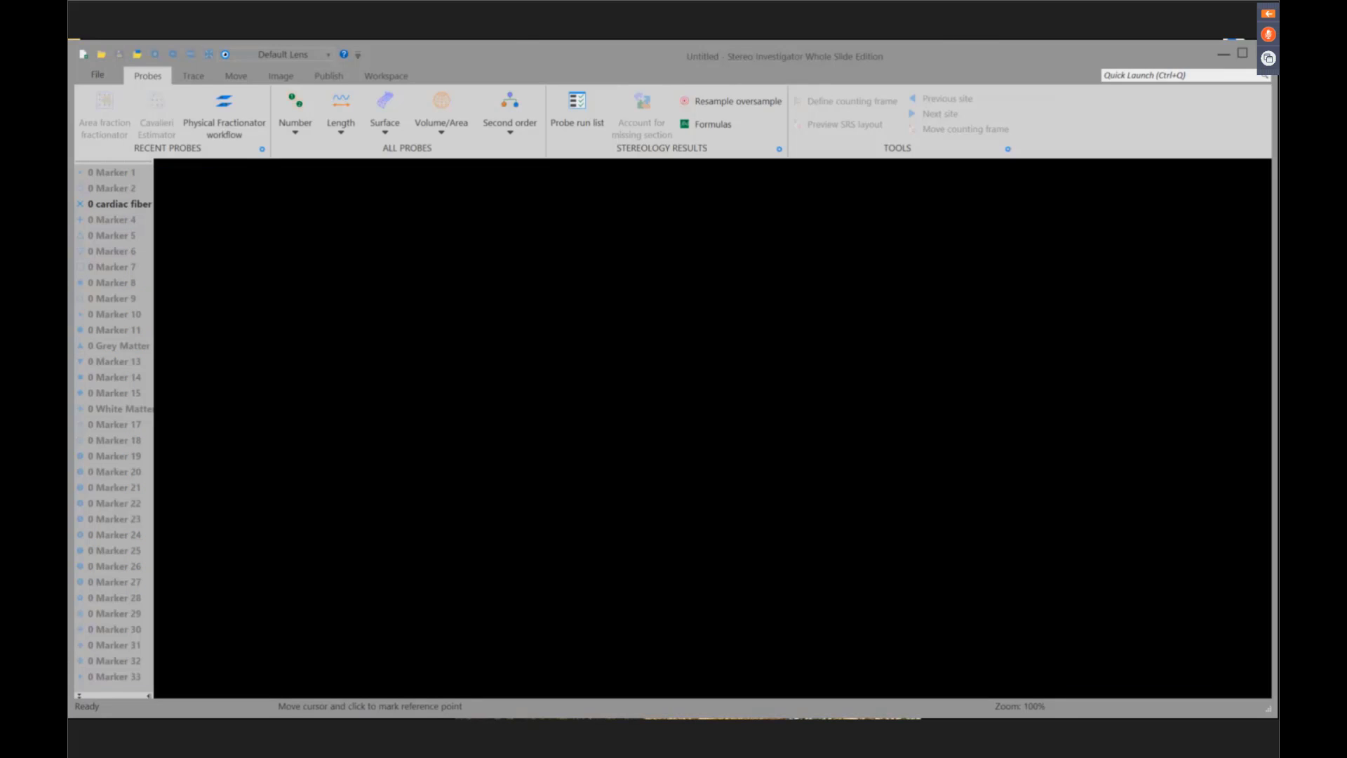
# - Start the Physical Fractionator workflow for a new subject and enlarge the area showing the subject settings
pyautogui.click(298, 107)
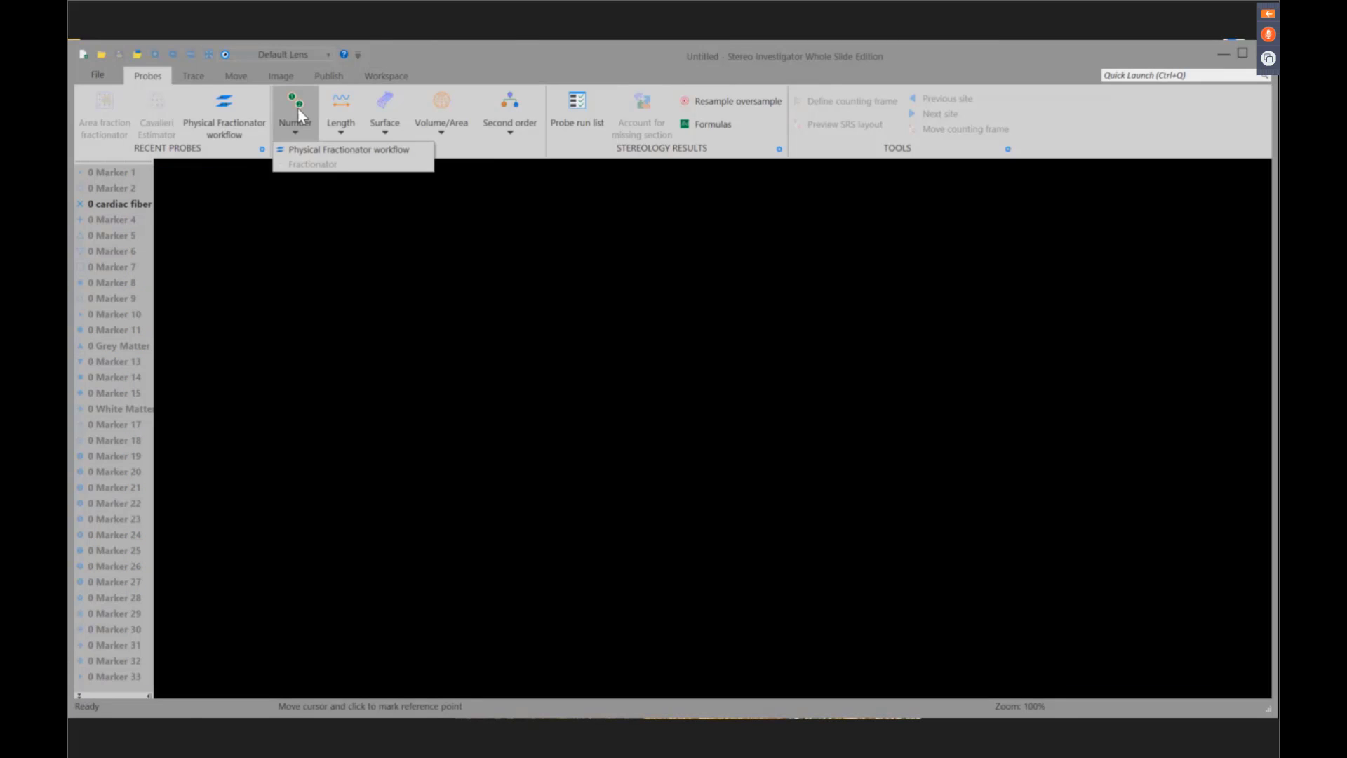
pyautogui.click(309, 150)
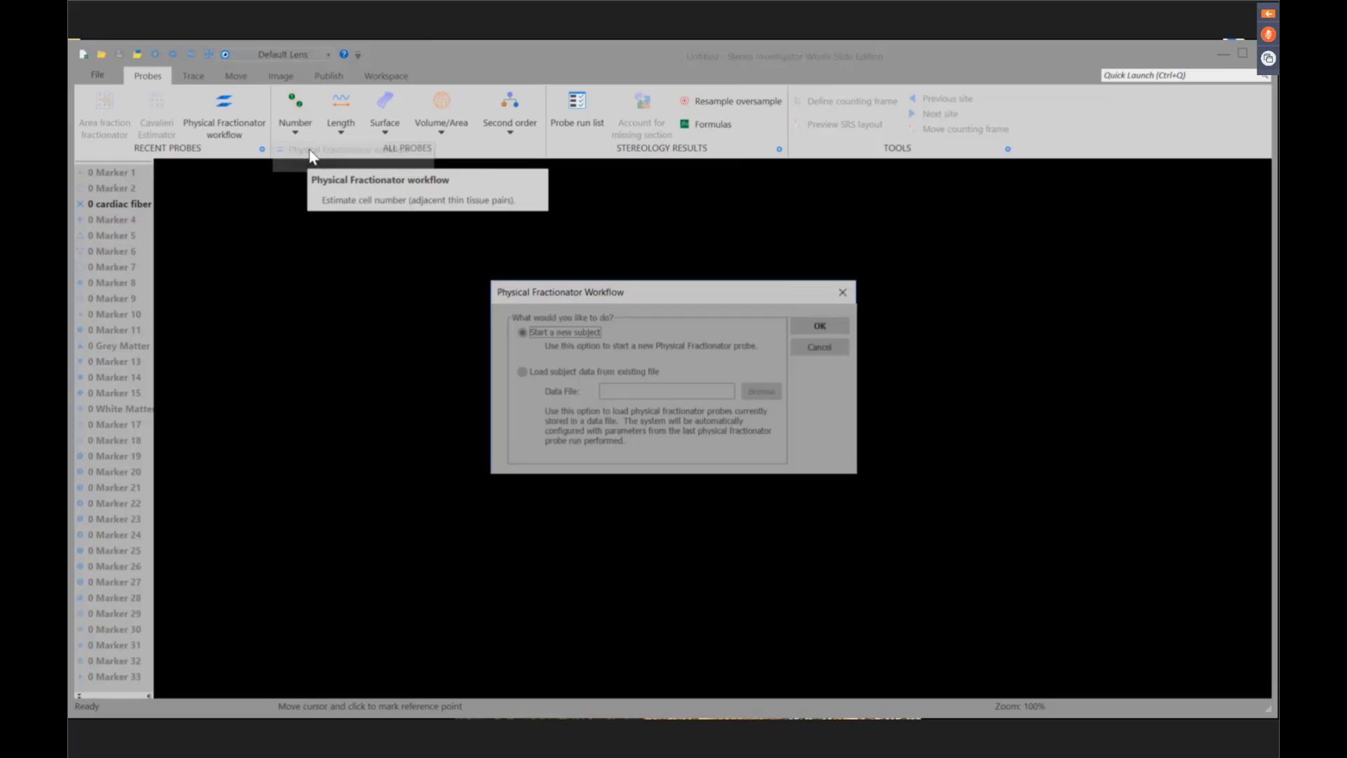
pyautogui.click(821, 325)
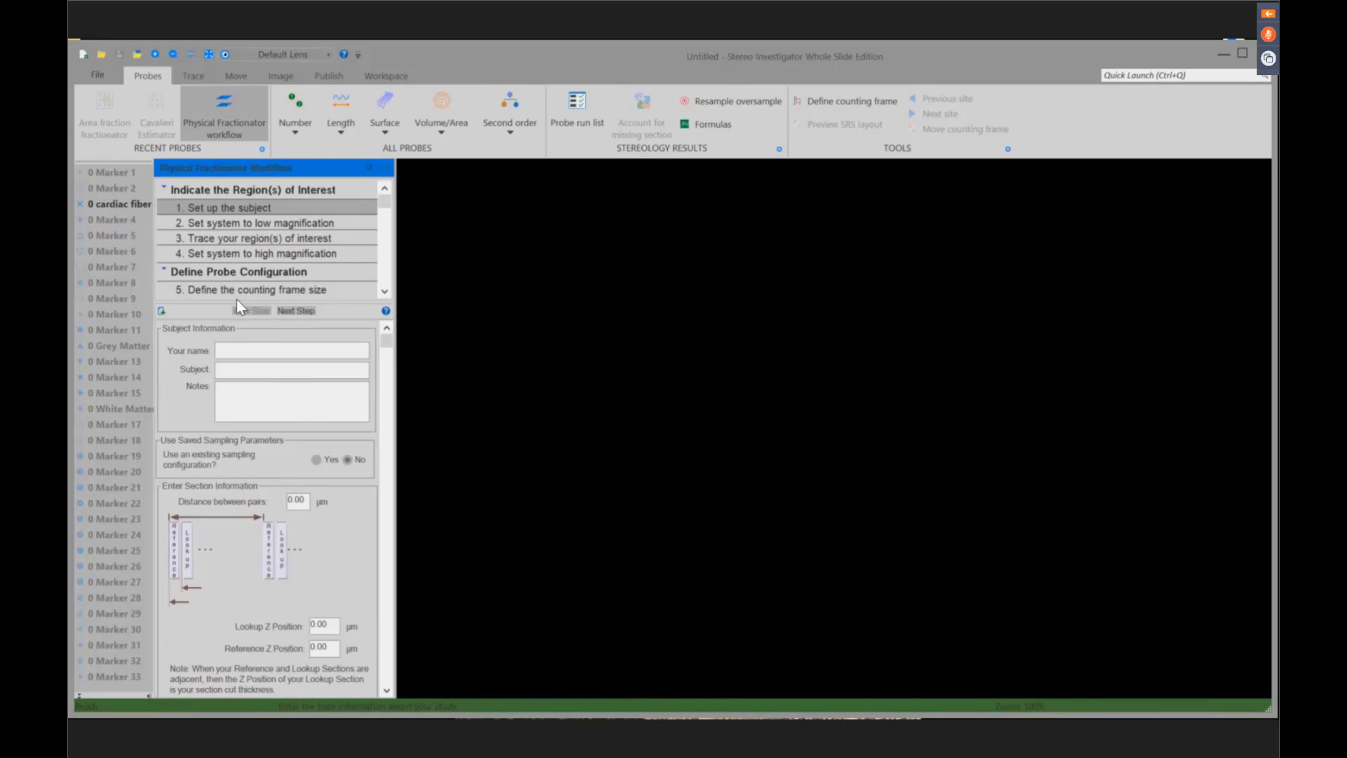
pyautogui.moveTo(237, 301); pyautogui.dragTo(237, 306)
pyautogui.moveTo(235, 347); pyautogui.dragTo(226, 219)
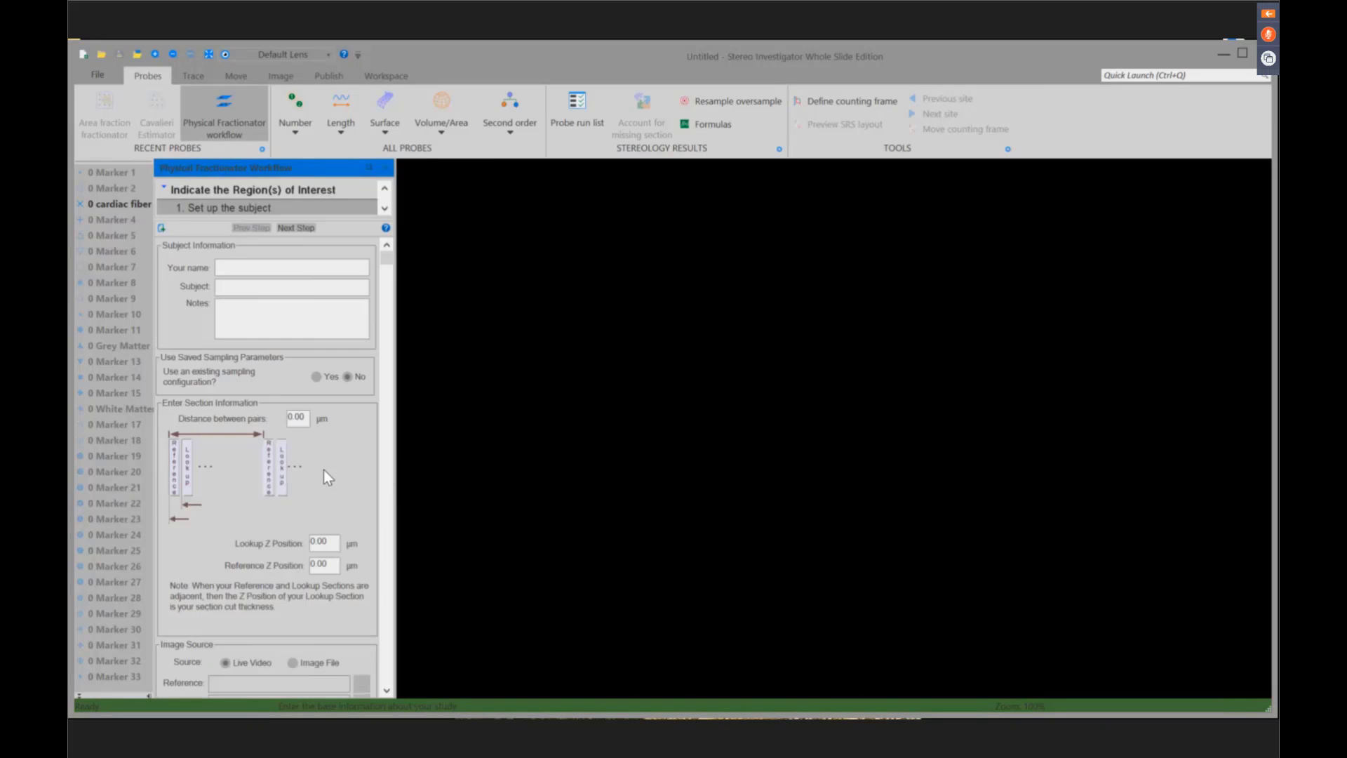
# - Set the distance between pairs to 750 µm, the lookup Z position to 5 µm and the image source to Image File
pyautogui.moveTo(303, 417); pyautogui.dragTo(257, 411)
pyautogui.write('750')
pyautogui.moveTo(332, 544); pyautogui.dragTo(267, 535)
pyautogui.write('5')
pyautogui.click(390, 679)
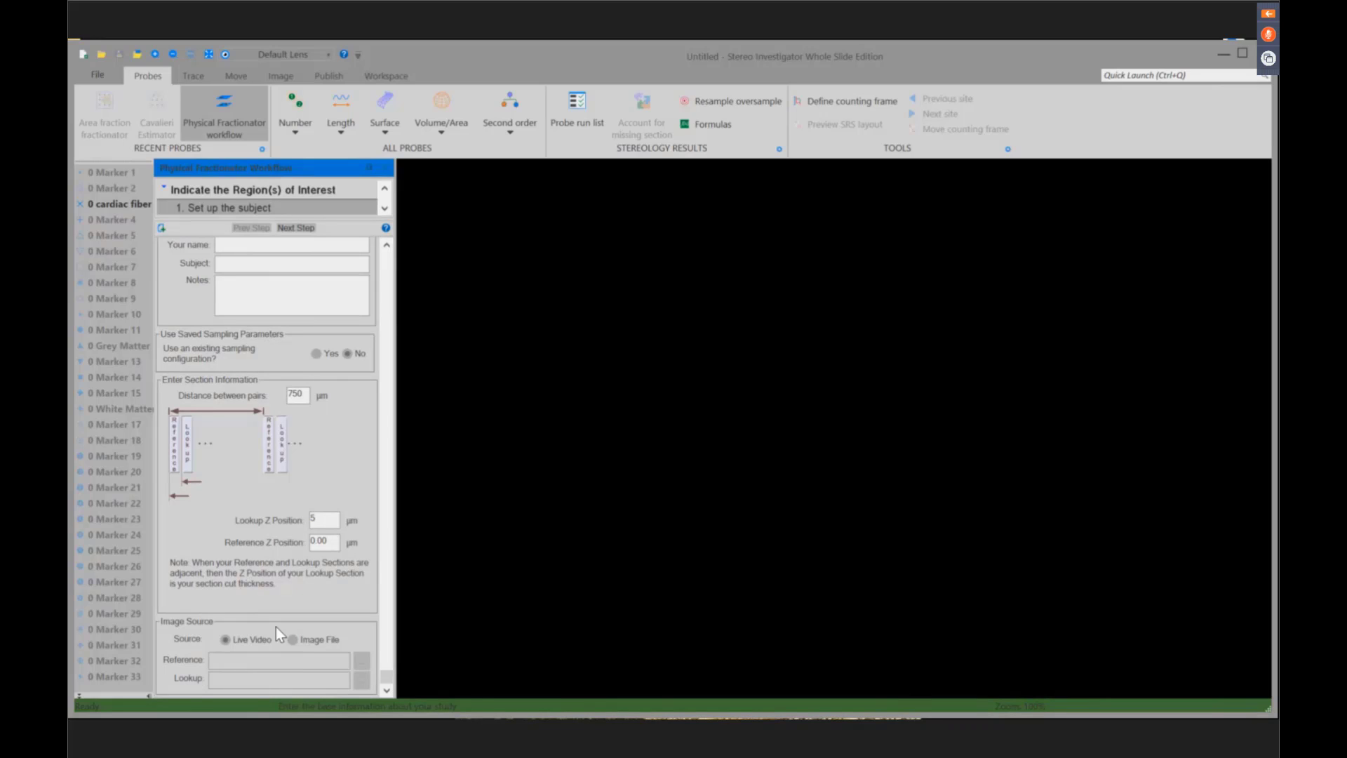
pyautogui.click(293, 640)
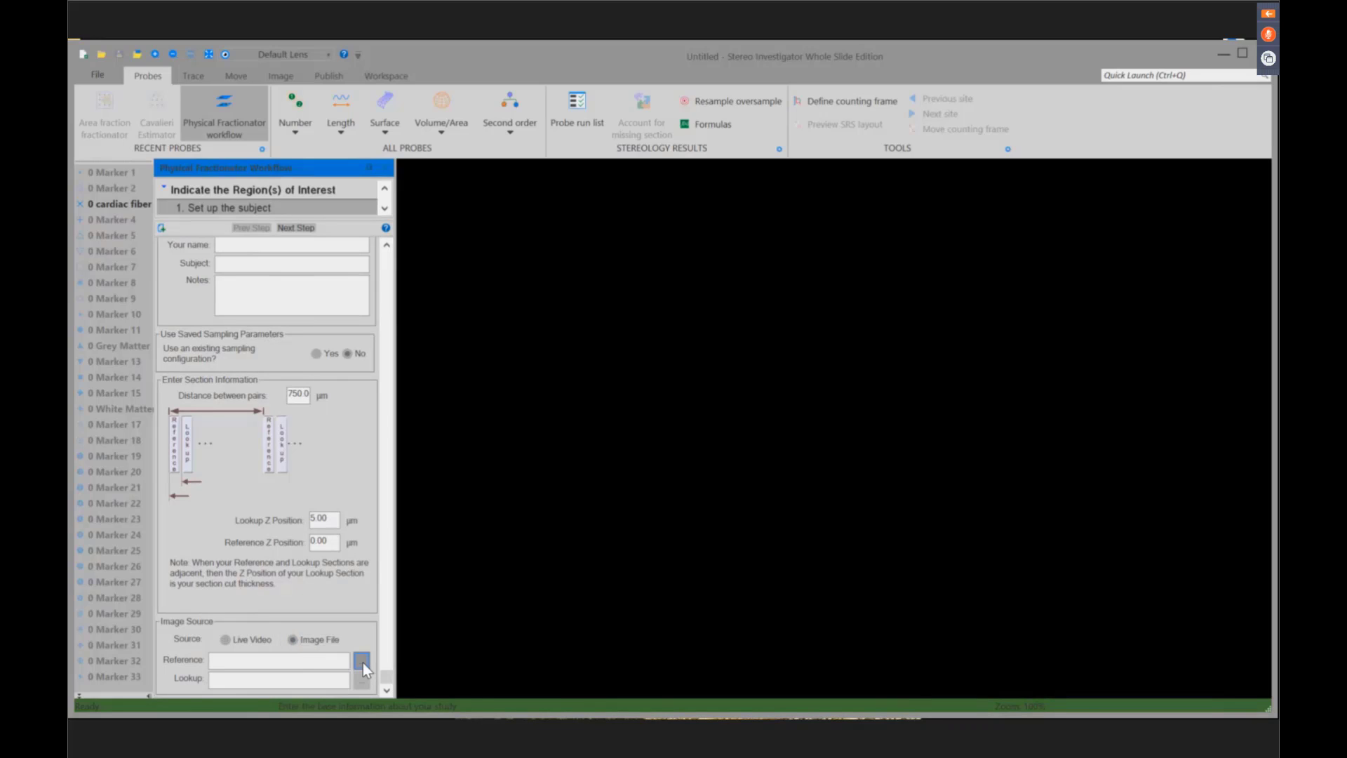
# - Load demo3_Section0001_Slide001_Contour001.jp2 as the reference image and demo3_Section0002_Slide002_Contour001.jp2 as the lookup image
pyautogui.click(362, 661)
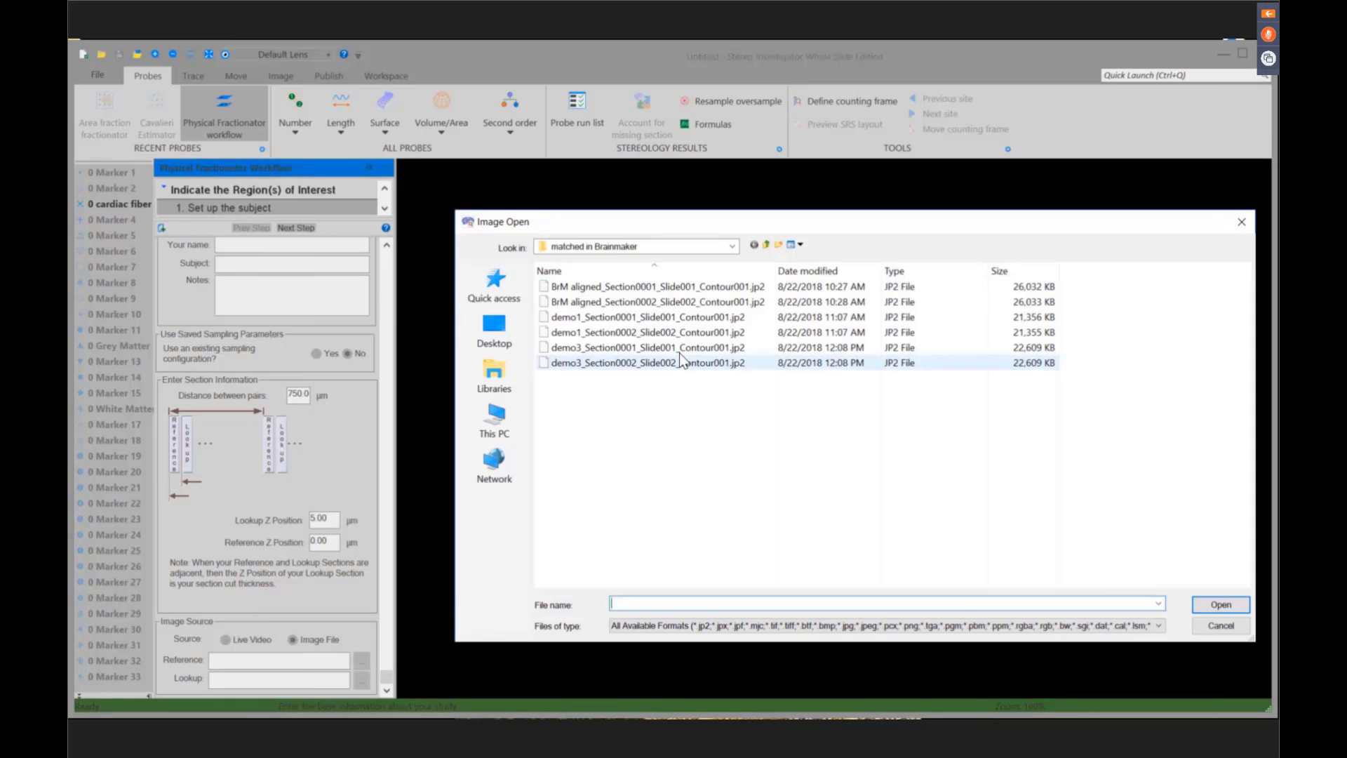
pyautogui.click(679, 351)
pyautogui.click(1221, 605)
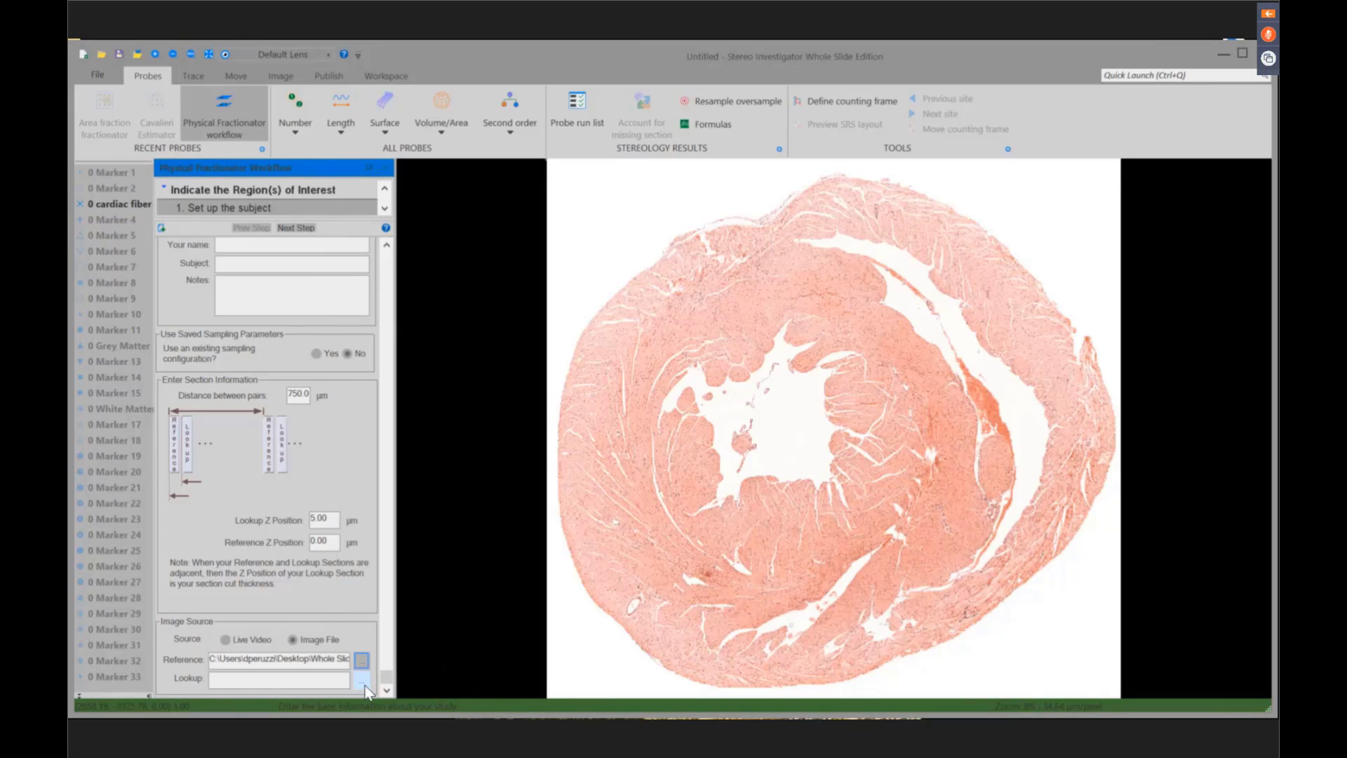
pyautogui.click(364, 684)
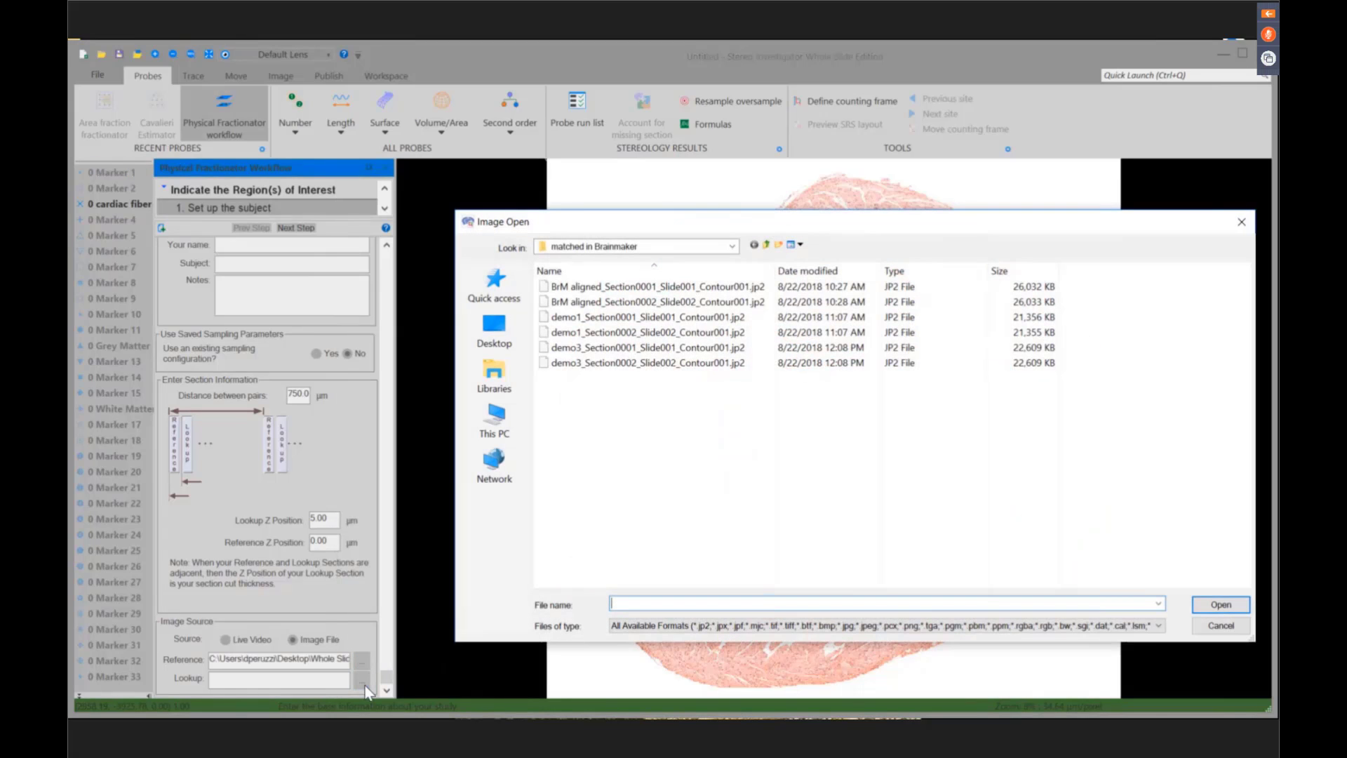
pyautogui.click(705, 364)
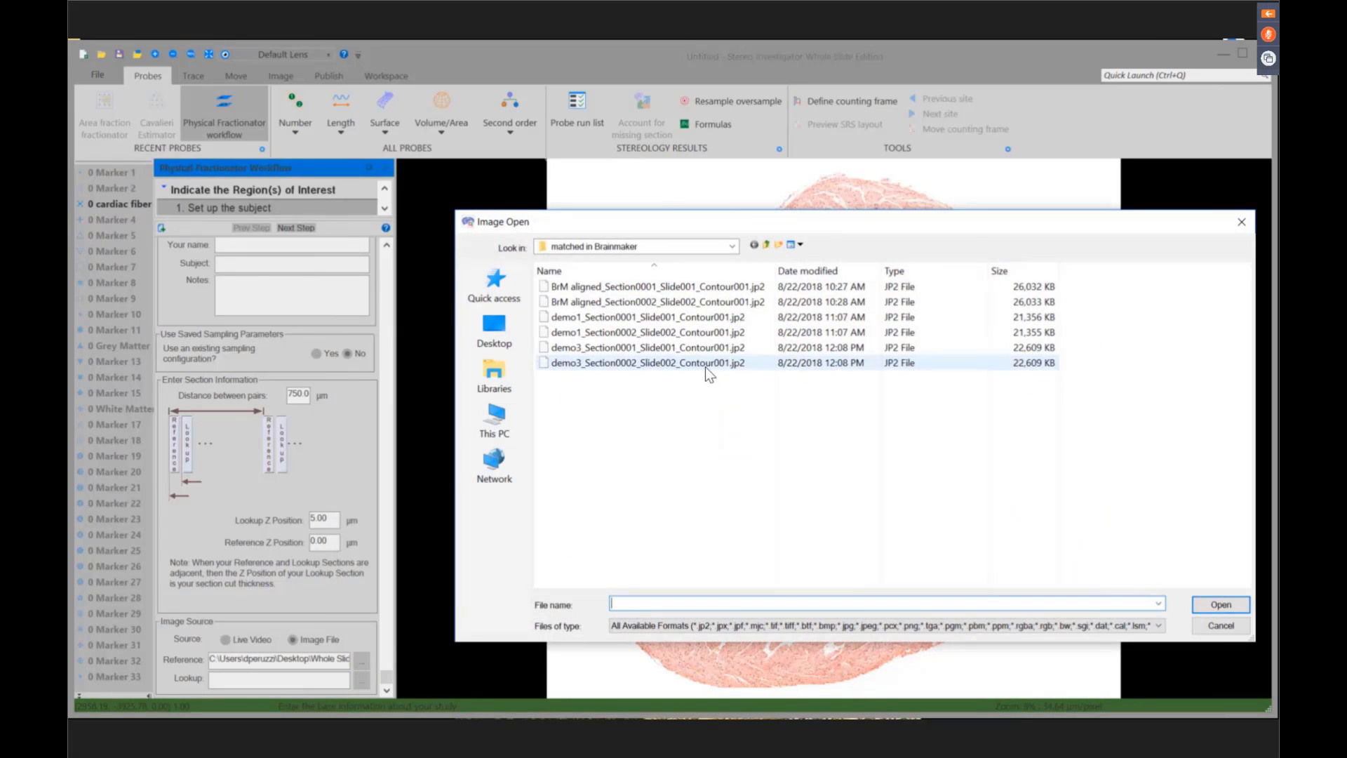
pyautogui.click(1214, 606)
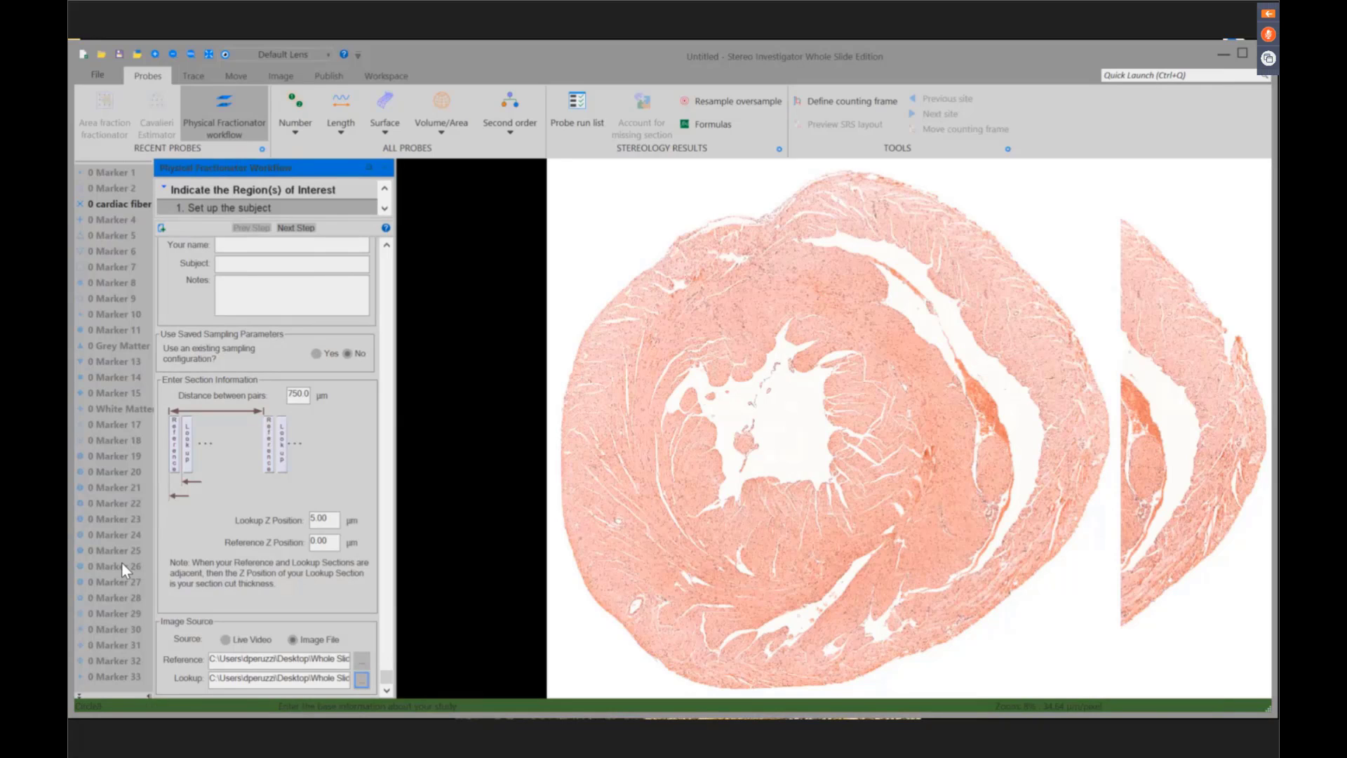
# - Enlarge the workflow step list and advance from the subject setup through low magnification to tracing the regions of interest
pyautogui.moveTo(210, 218); pyautogui.dragTo(244, 480)
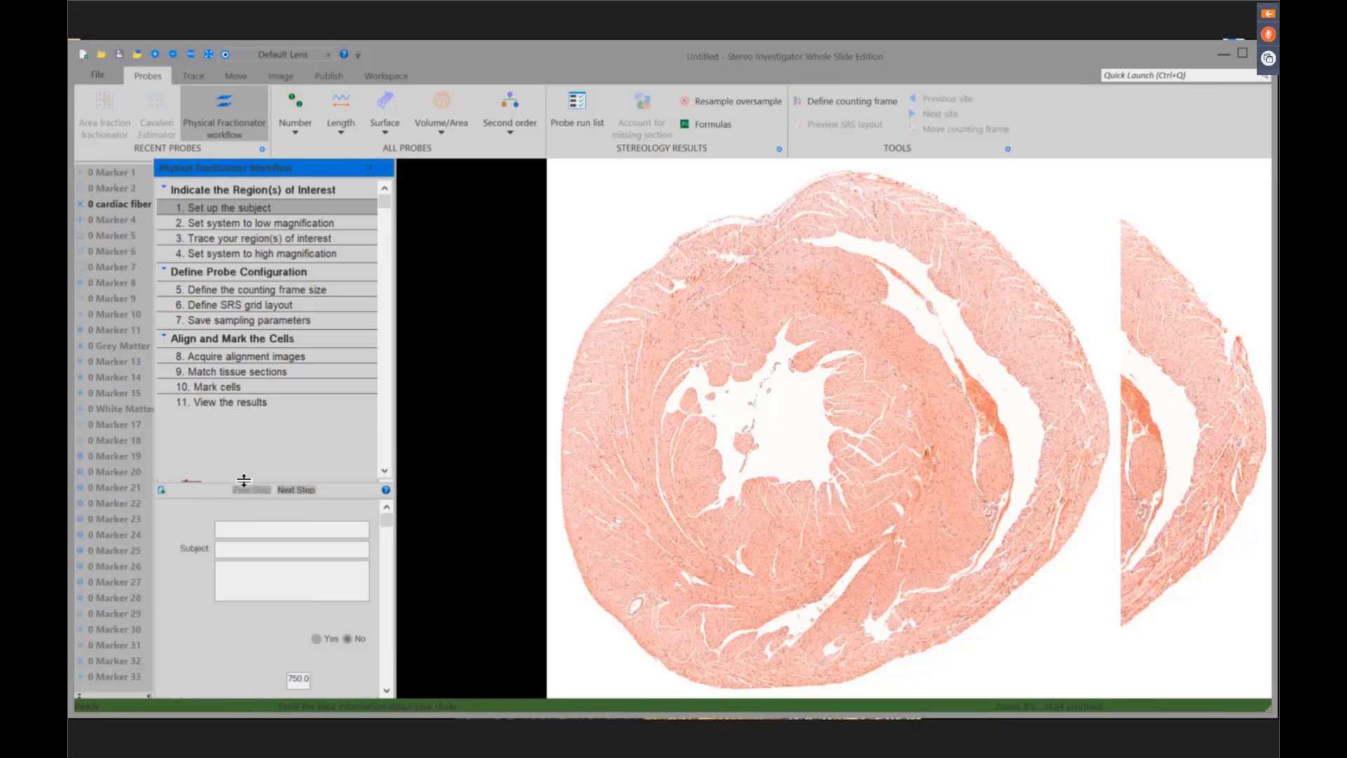
pyautogui.click(287, 490)
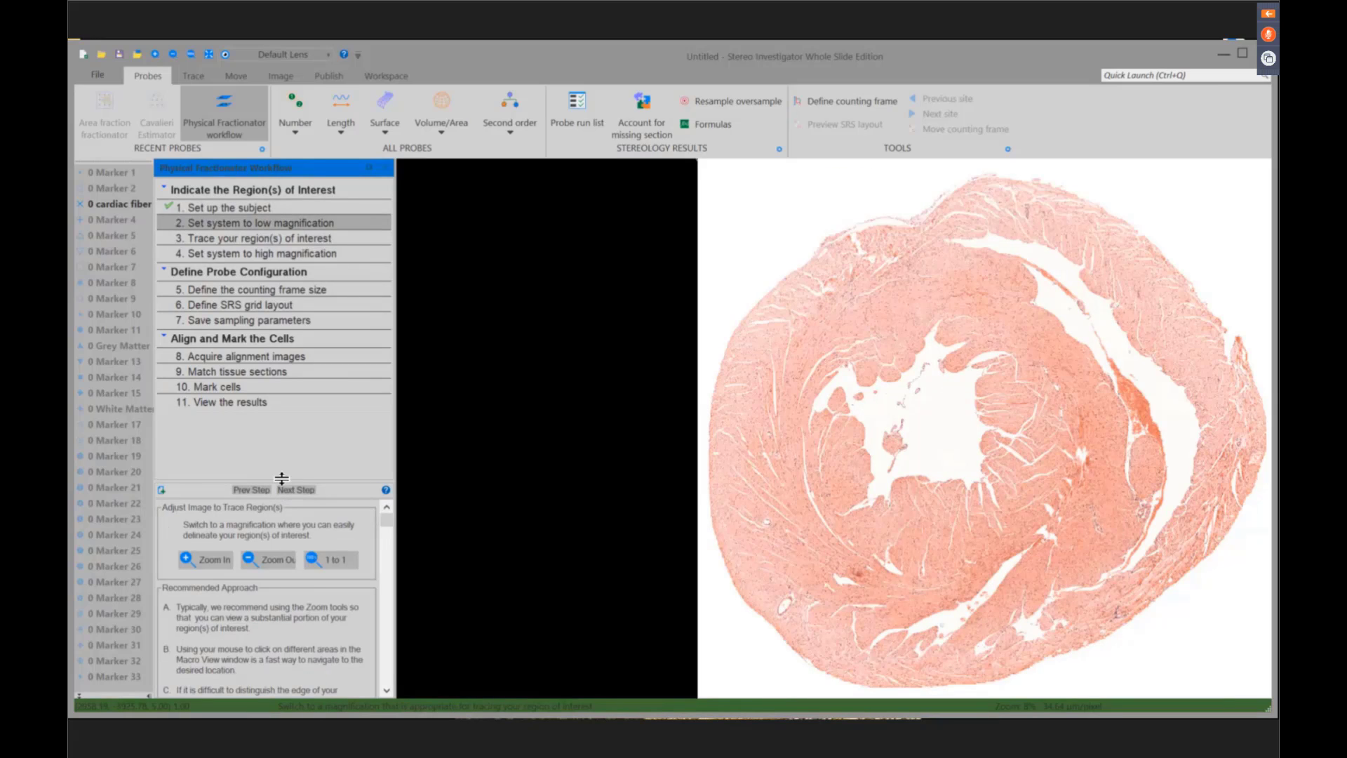
pyautogui.moveTo(270, 478); pyautogui.dragTo(269, 422)
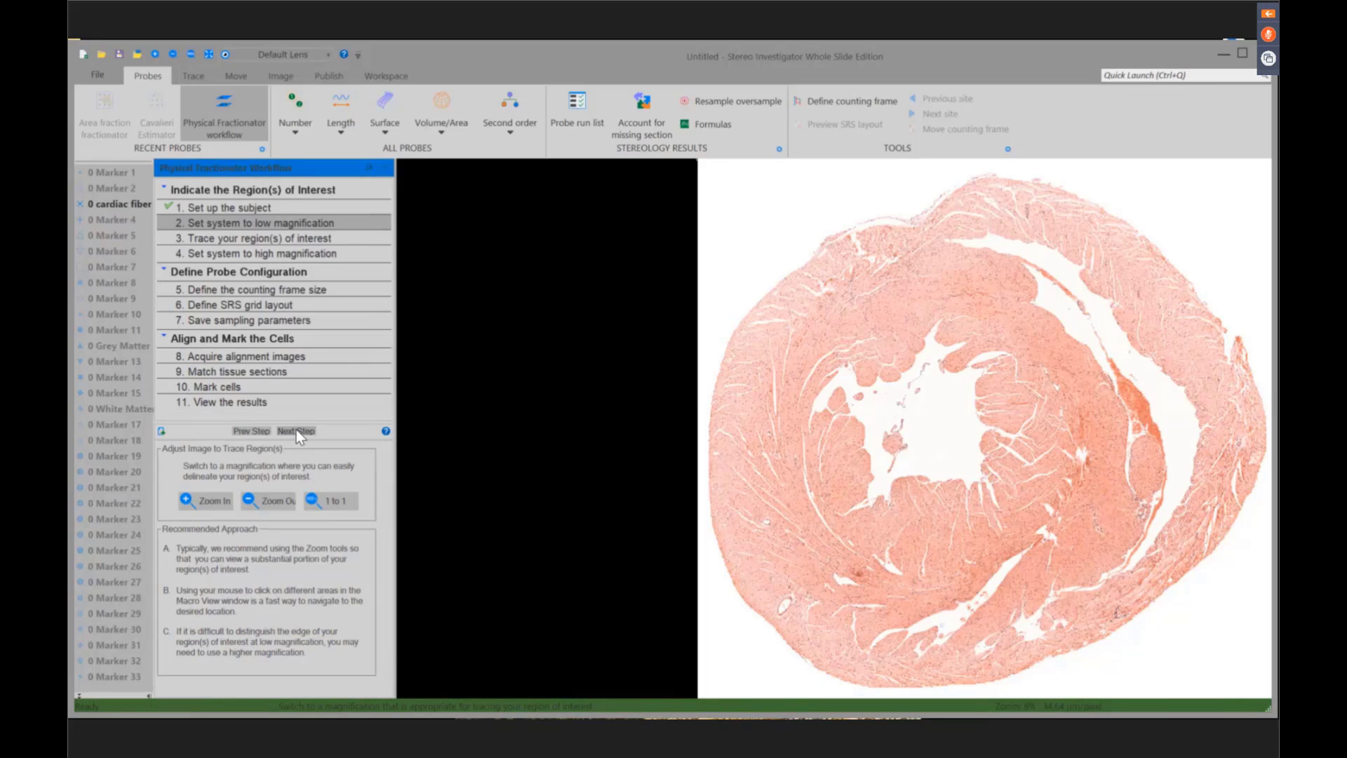
pyautogui.click(296, 430)
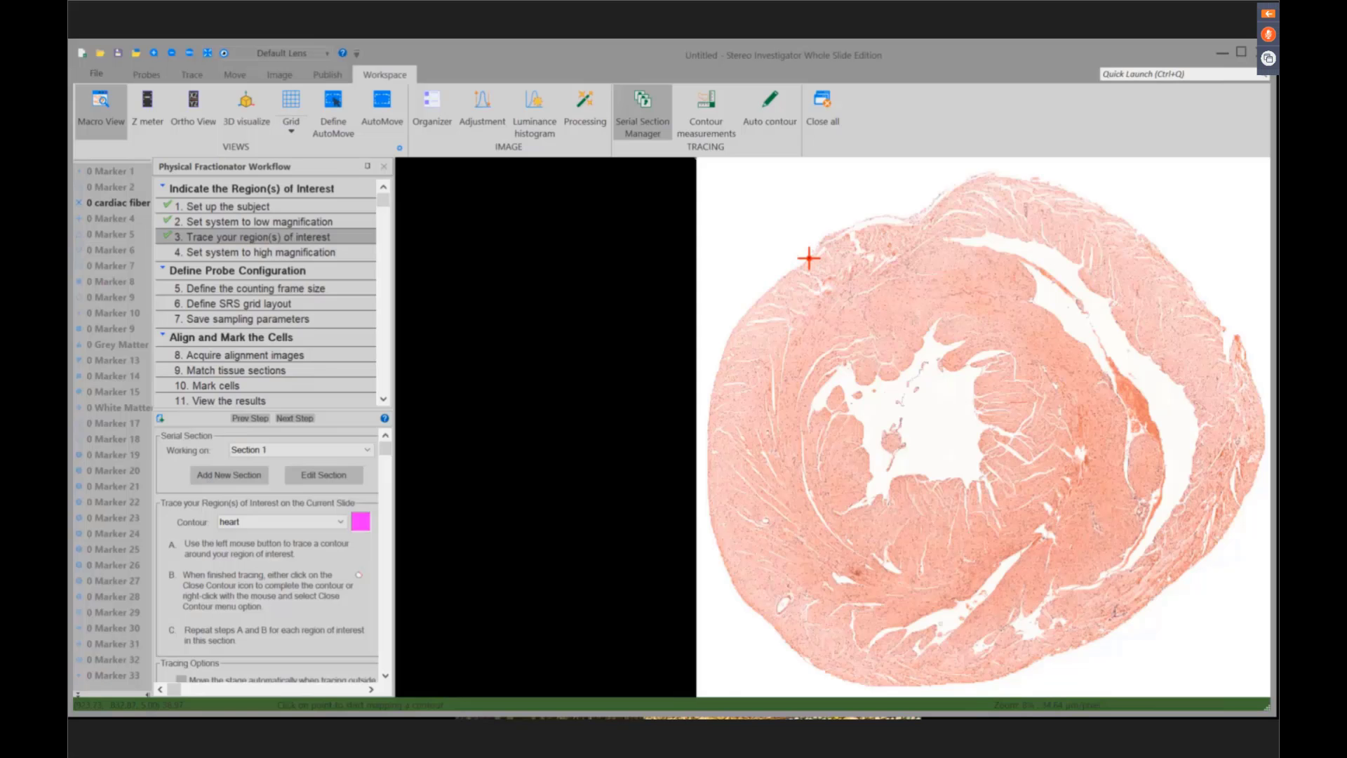
# - Trace the outer boundary of the heart section on Section 1 with the heart contour and close the contour
pyautogui.click(809, 258)
pyautogui.click(792, 268)
pyautogui.click(773, 285)
pyautogui.click(754, 302)
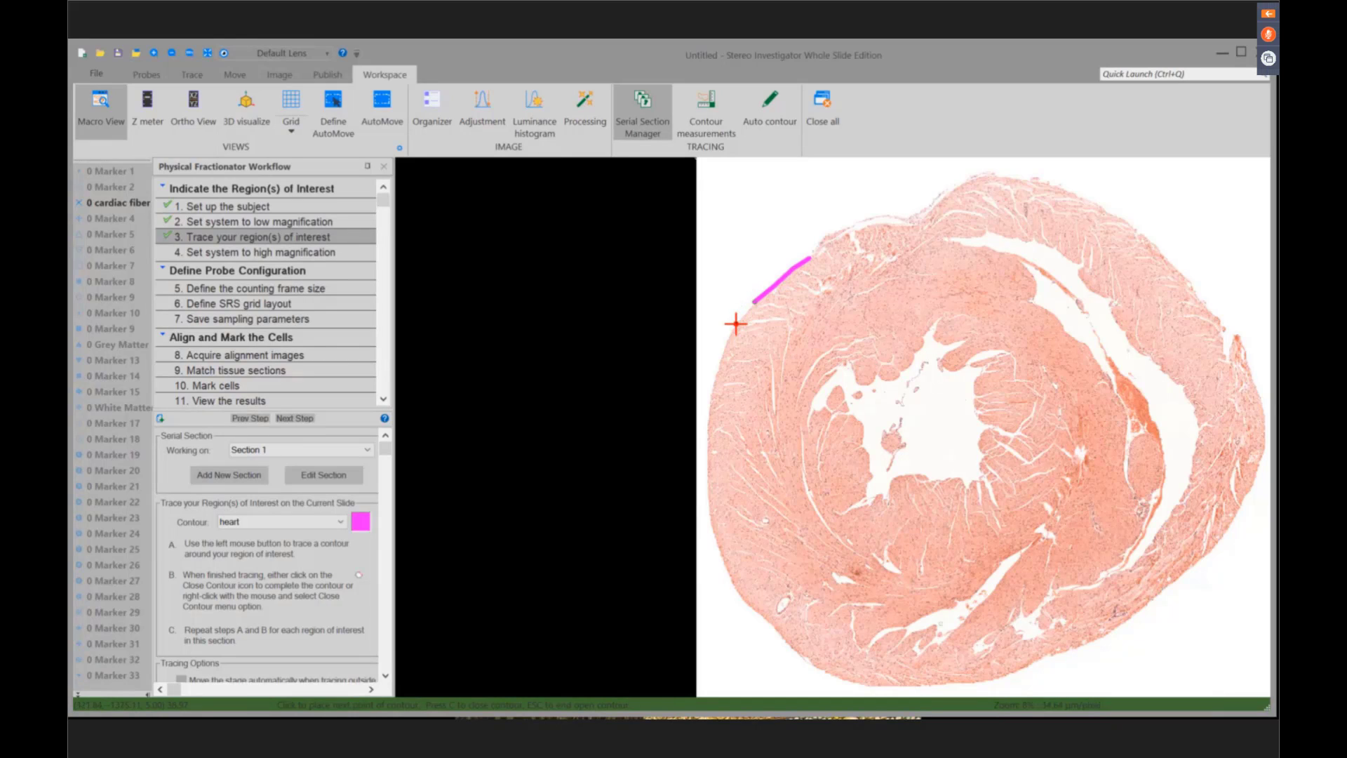
pyautogui.click(736, 323)
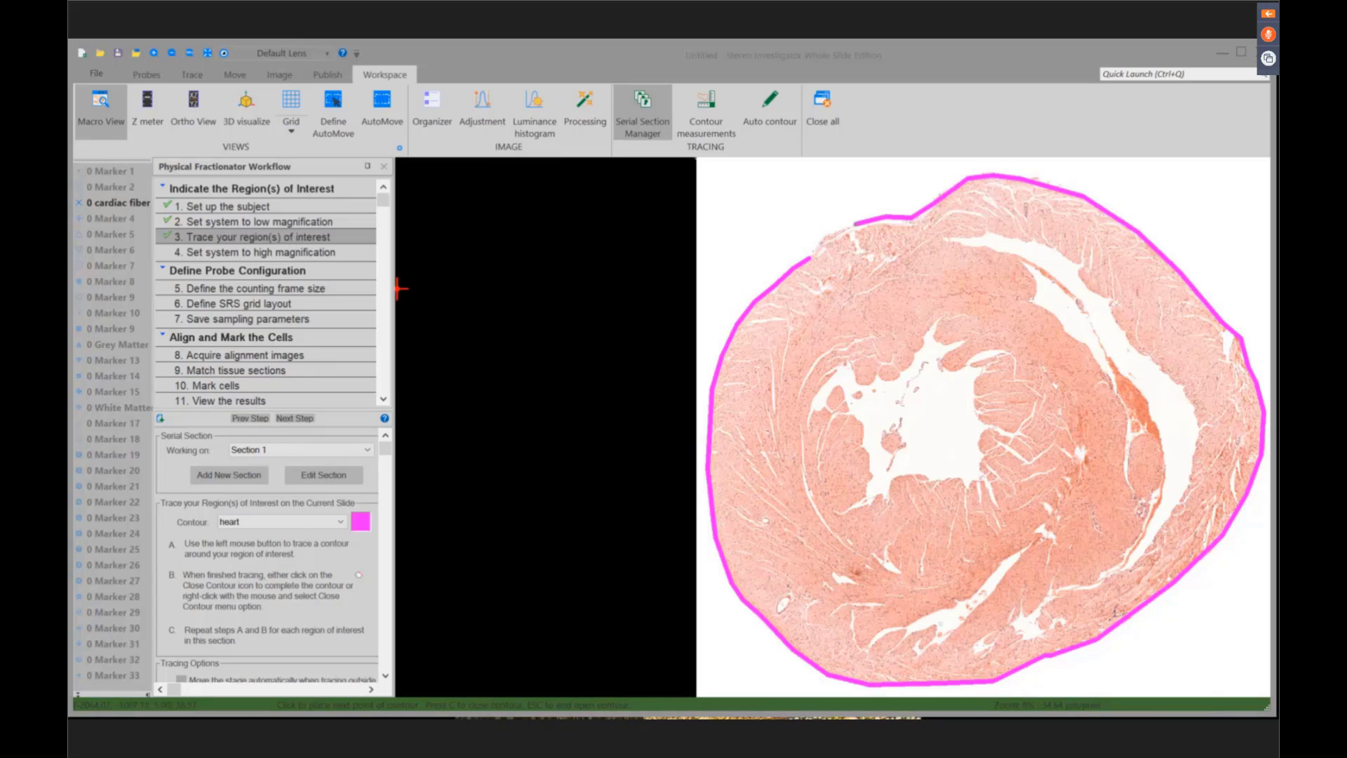
pyautogui.rightClick(759, 218)
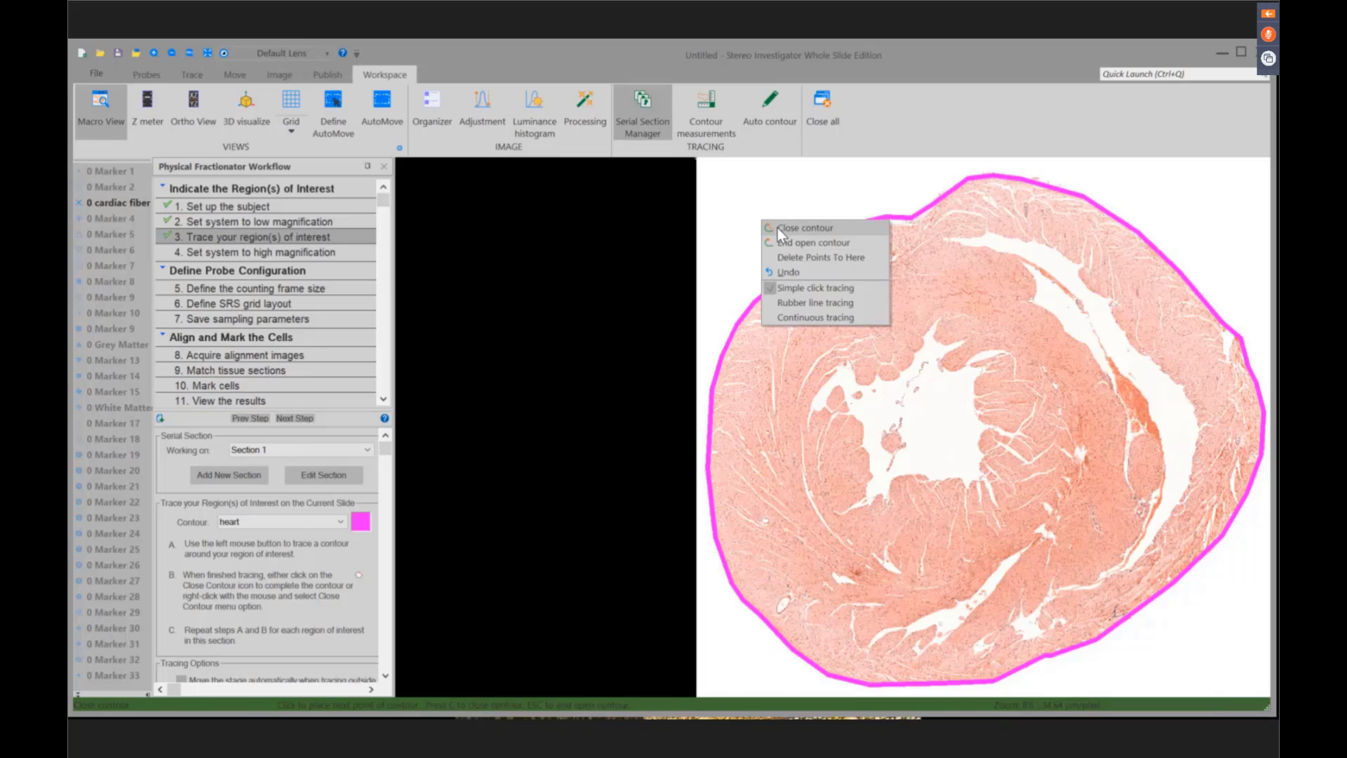
pyautogui.click(778, 229)
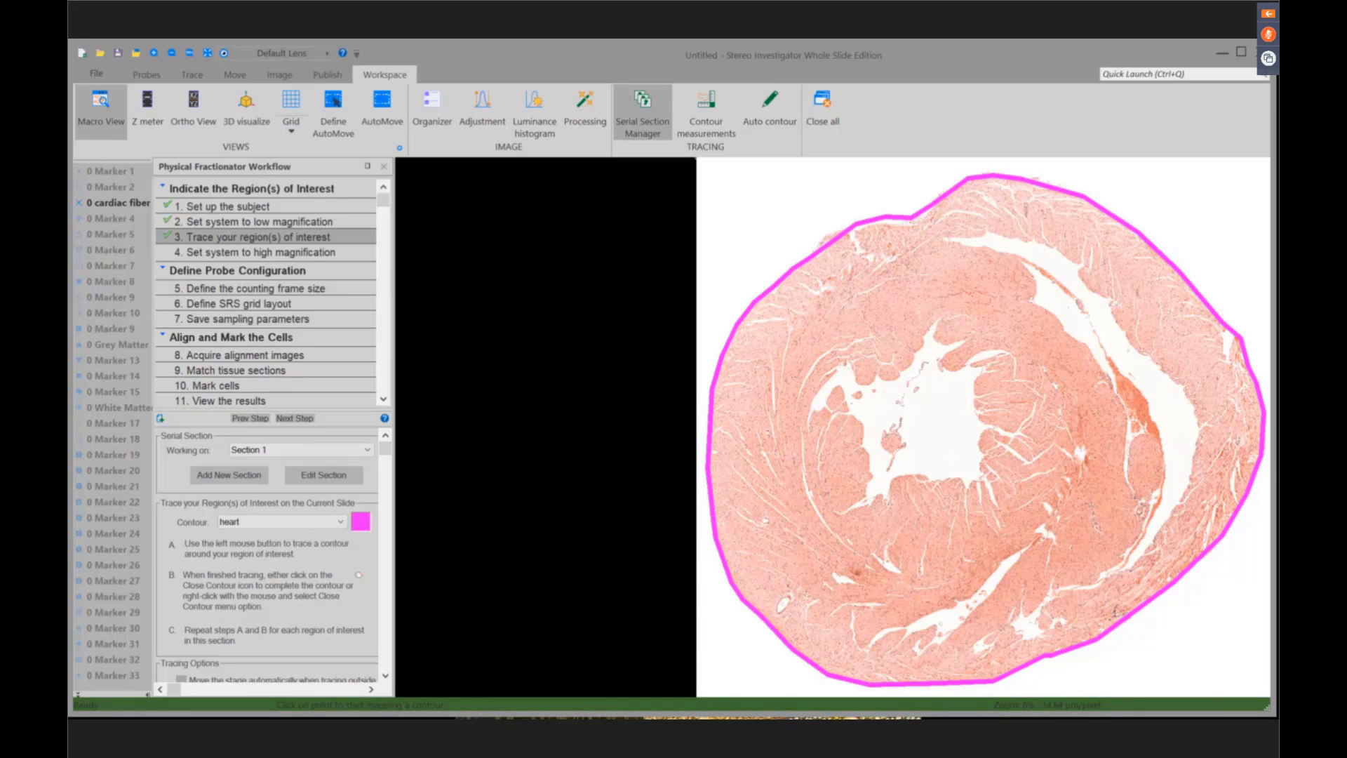
# - Advance to defining the counting frame size and move the 70 × 70 µm frame closer to the tissue
pyautogui.click(291, 418)
pyautogui.click(288, 432)
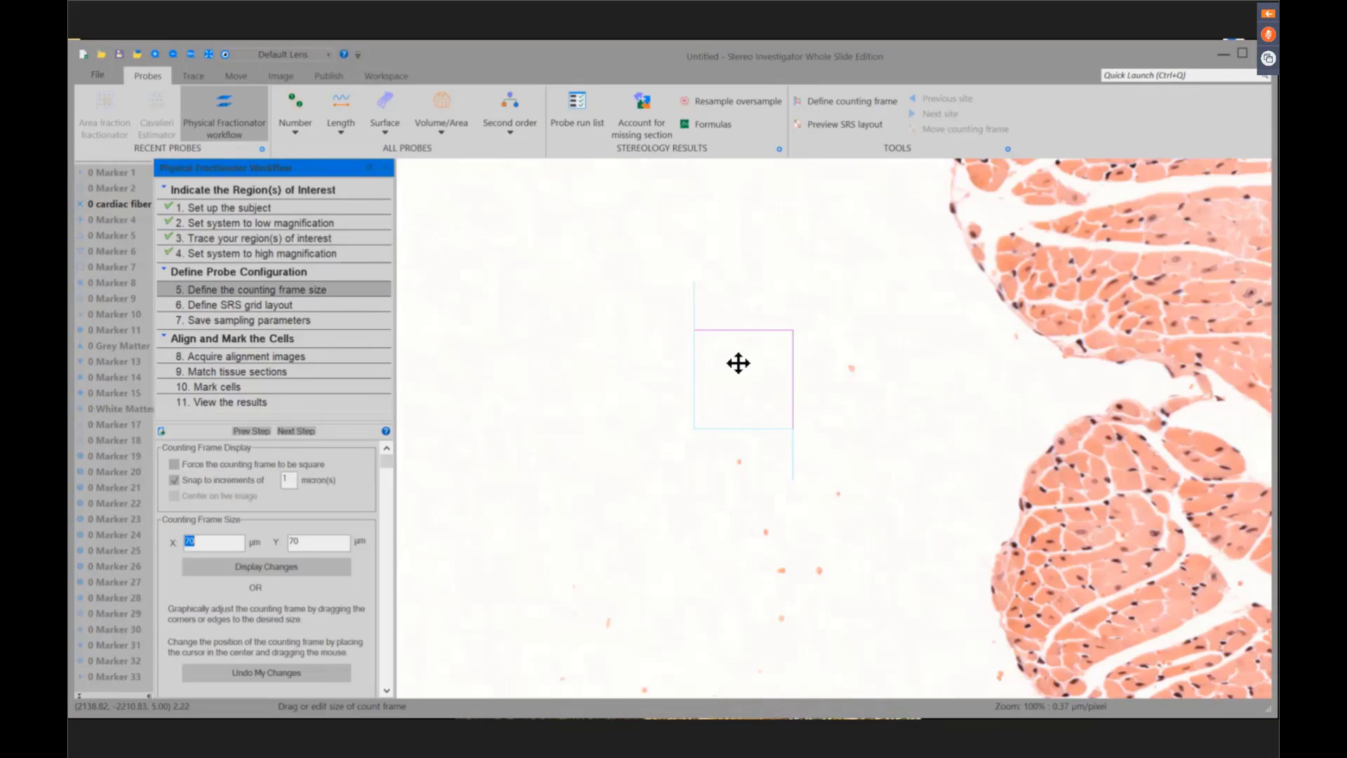
pyautogui.moveTo(739, 363); pyautogui.dragTo(812, 393)
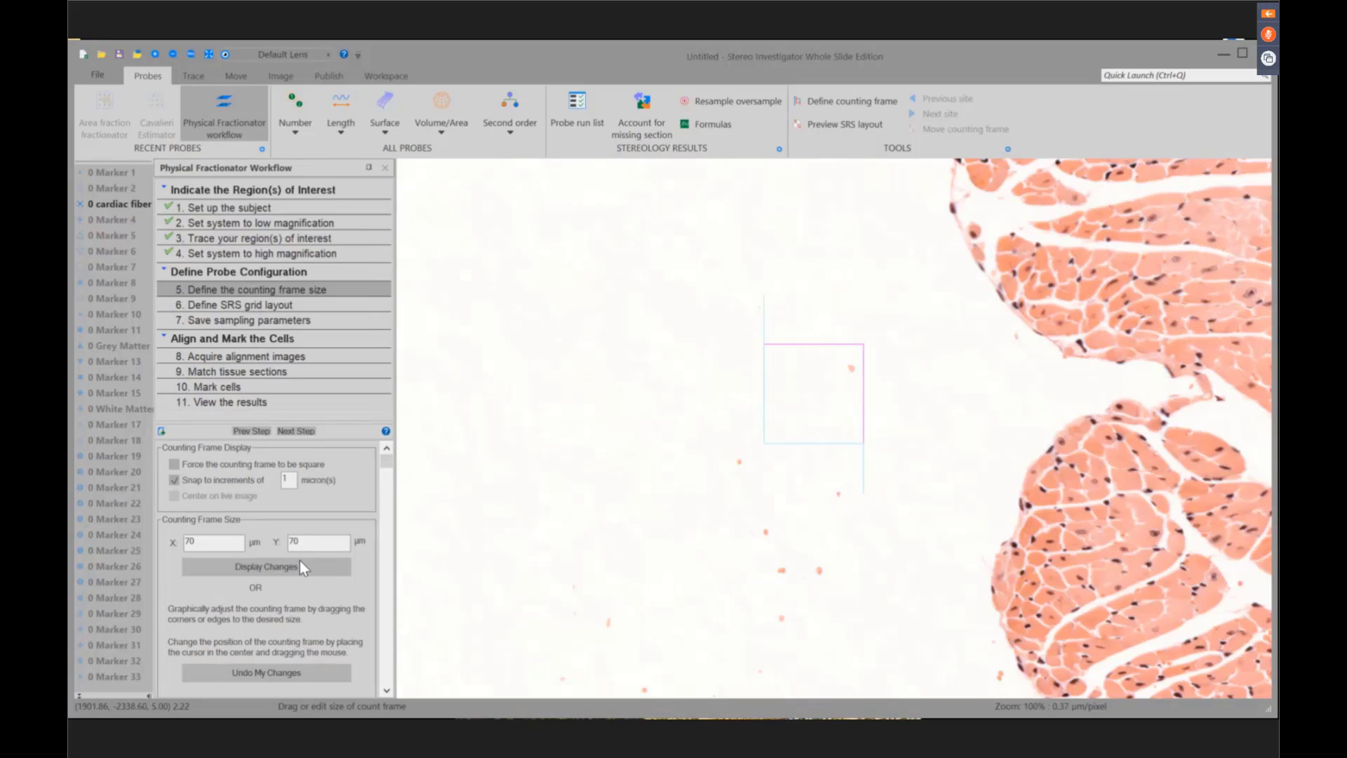
pyautogui.click(309, 546)
pyautogui.moveTo(309, 546); pyautogui.dragTo(297, 544)
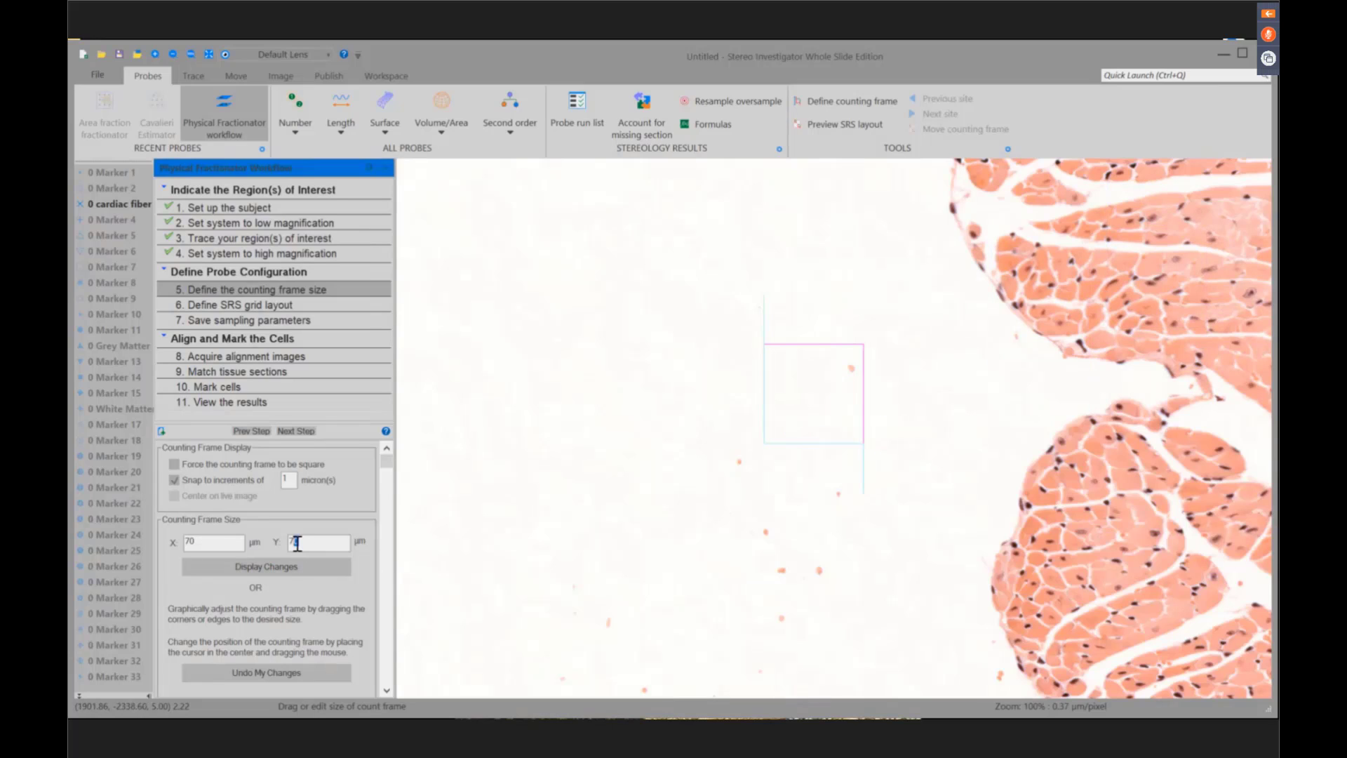
pyautogui.hotkey('shift', 'Tab')
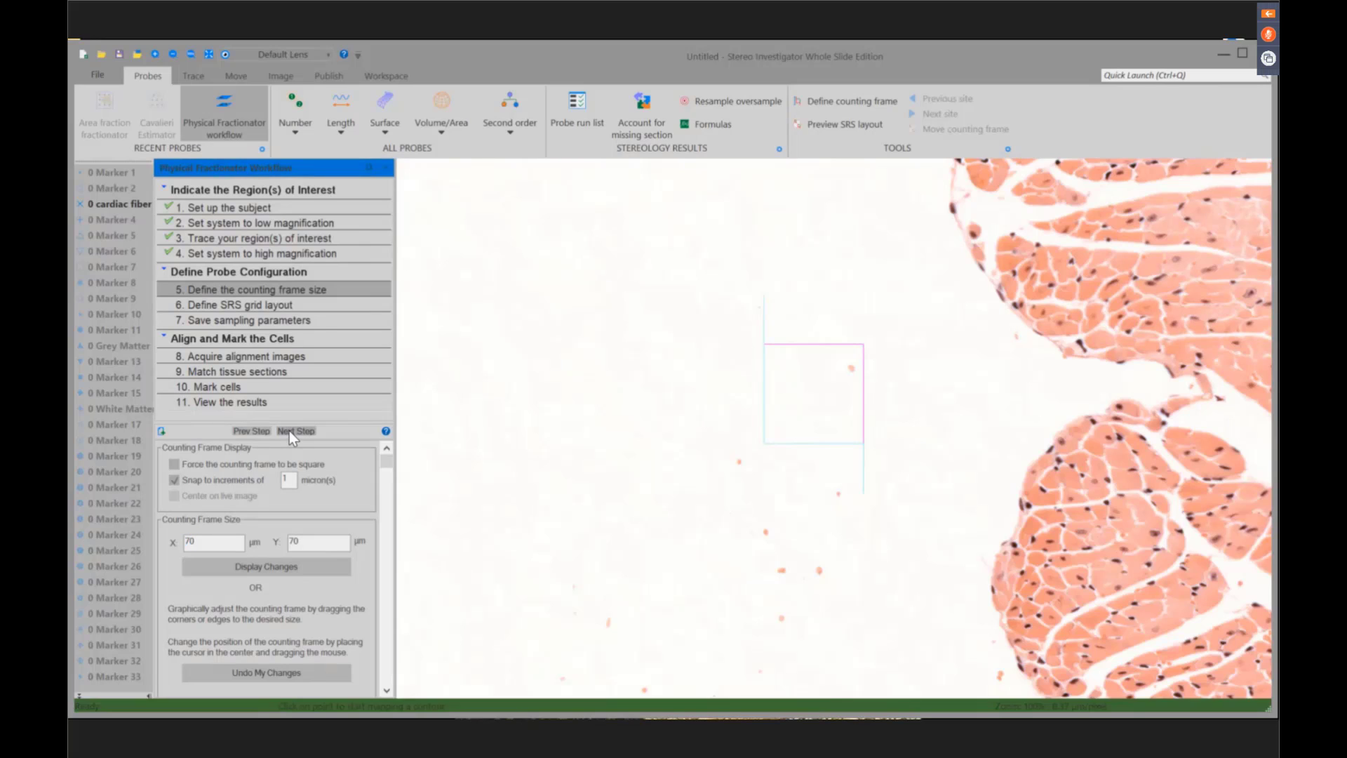
# - Accept the counting frame and estimate the SRS grid size for approximately 10 sampling sites
pyautogui.click(289, 431)
pyautogui.click(310, 621)
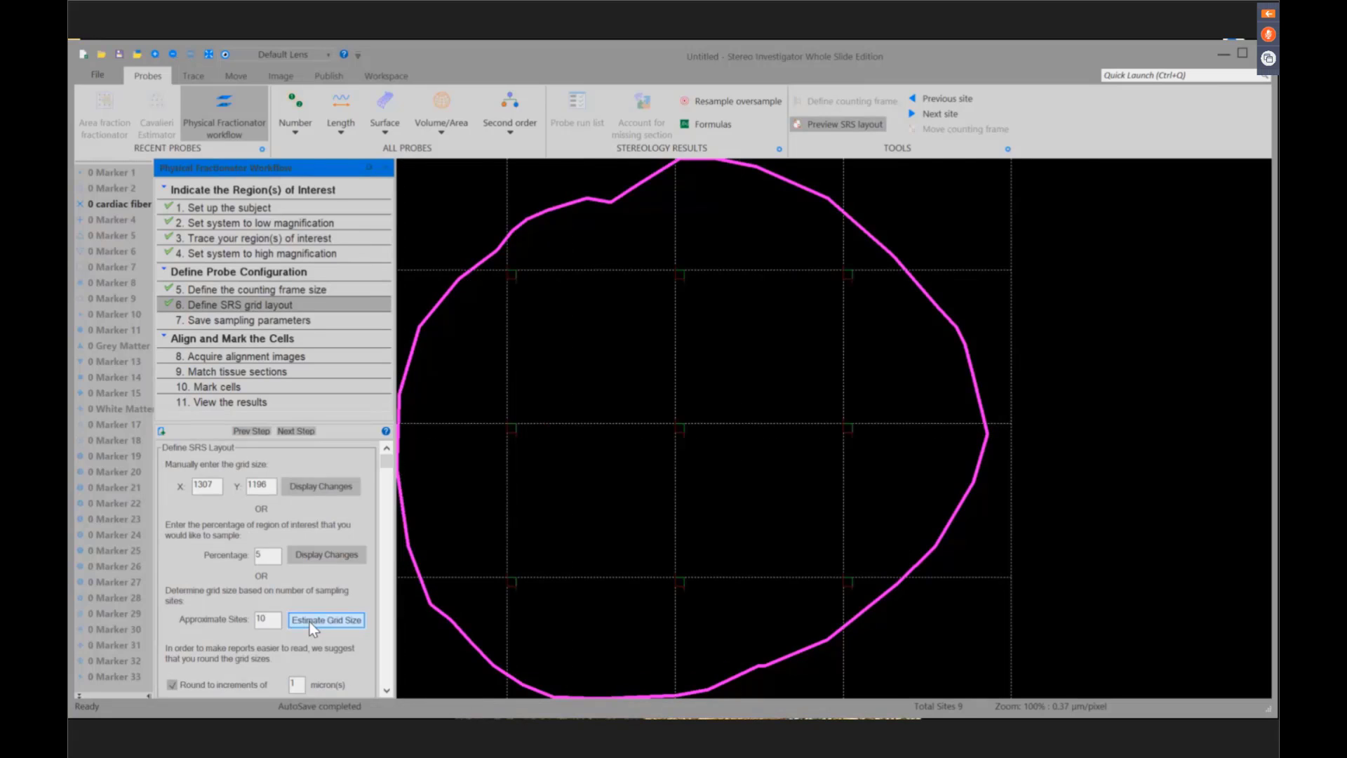
pyautogui.click(309, 622)
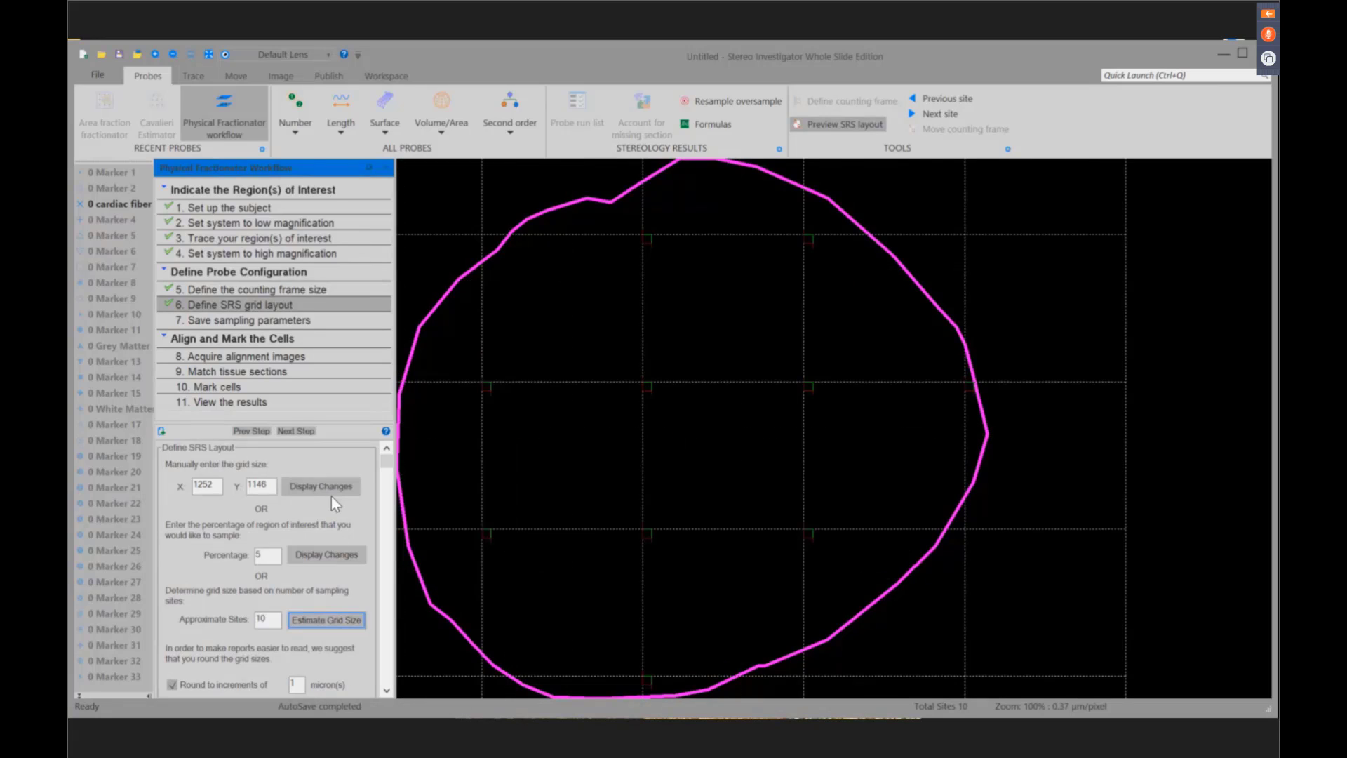
# - Proceed to the alignment images without saving a sampling parameter set and gather the reference images for Section 1
pyautogui.click(293, 435)
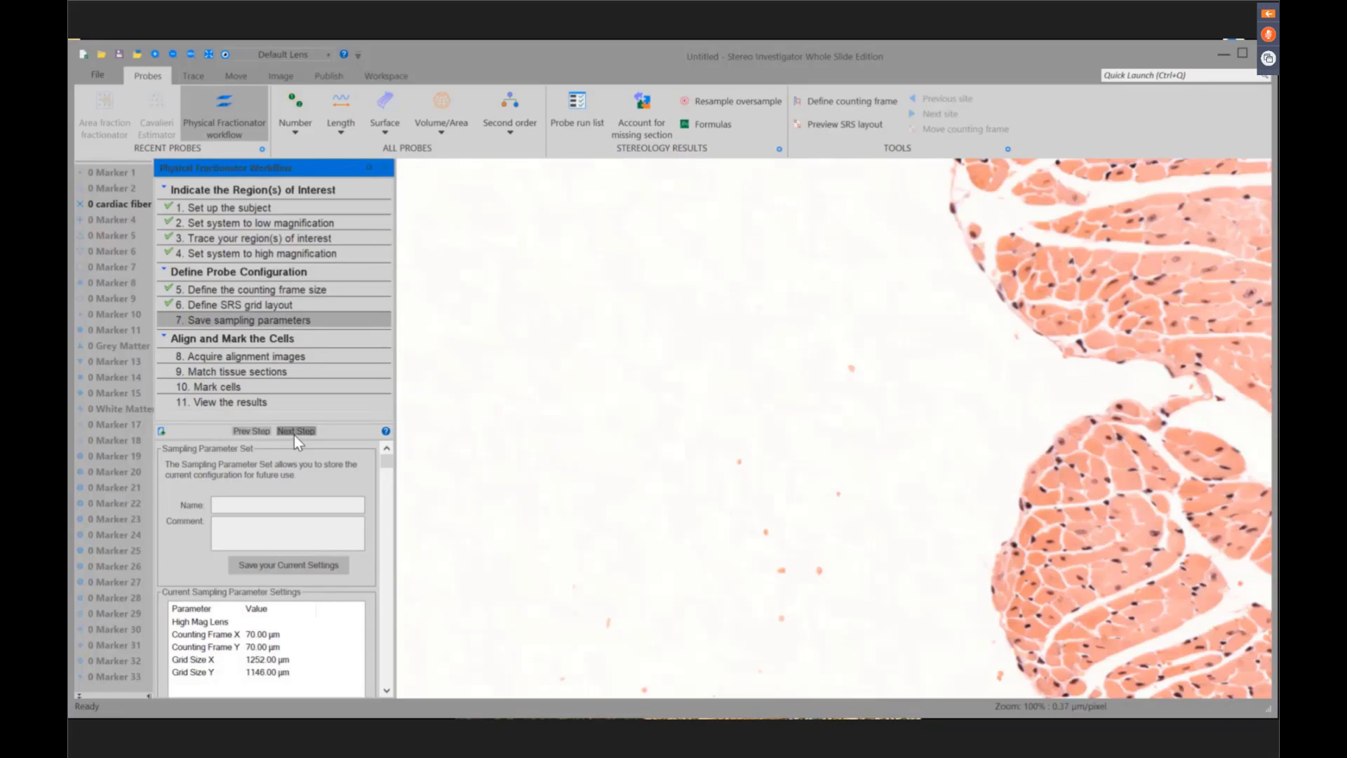
pyautogui.click(294, 431)
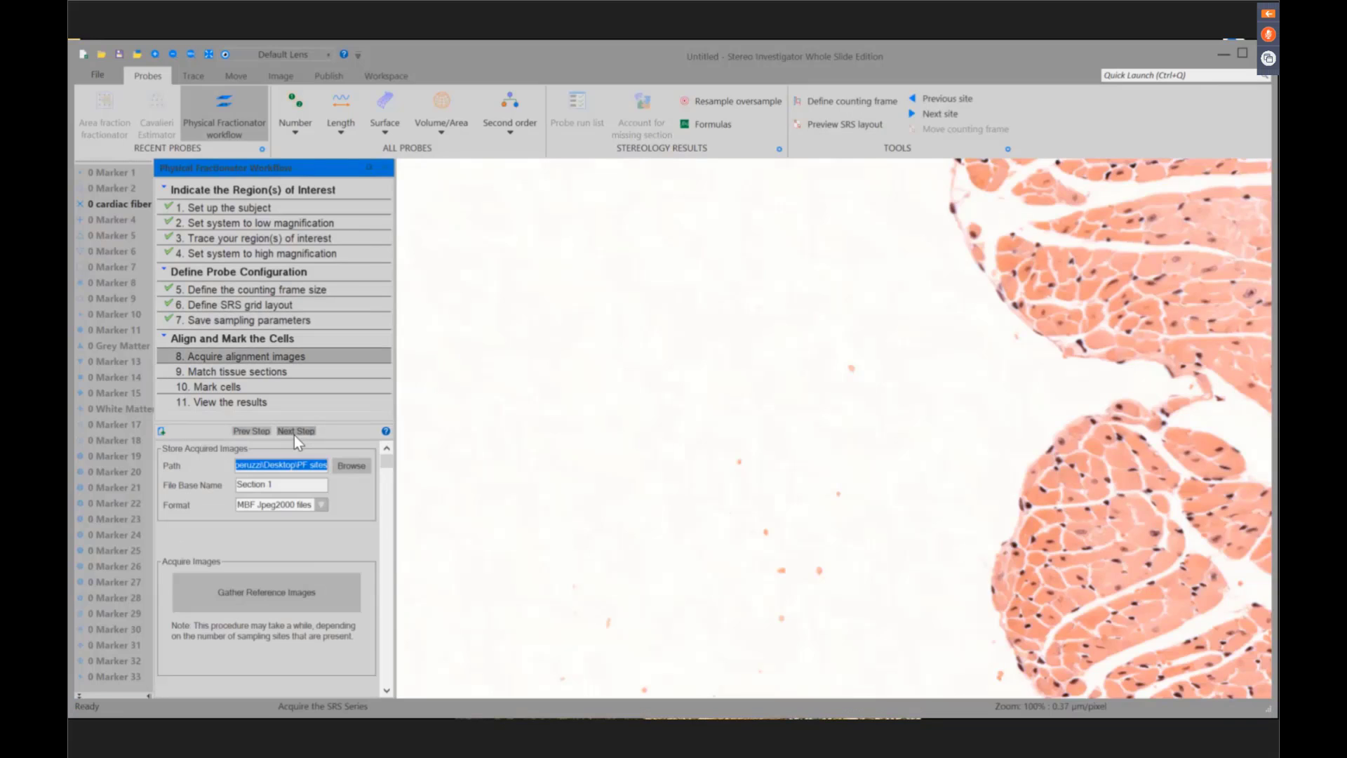
pyautogui.click(288, 594)
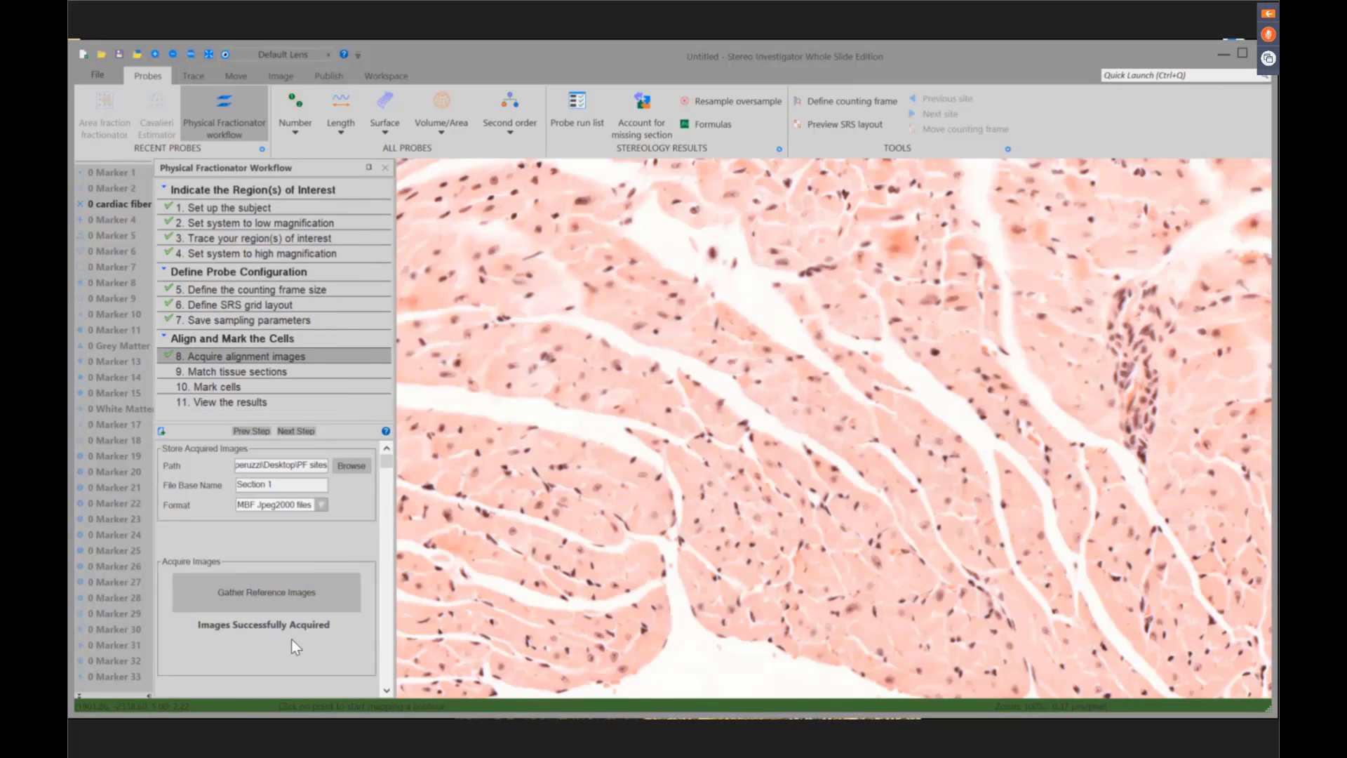
# - Start a 1-point alignment of the tracing and match its rightmost vertex to the right edge of the lookup section
pyautogui.click(285, 432)
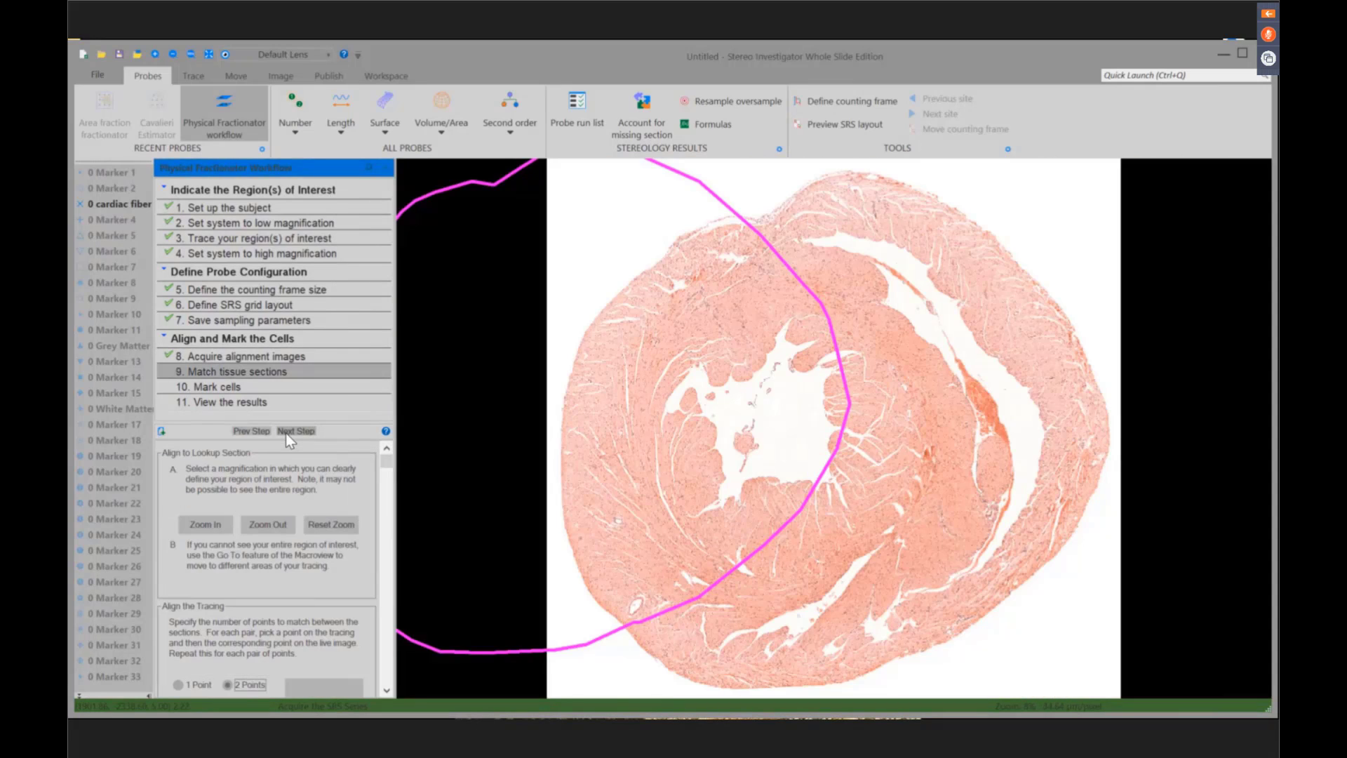
pyautogui.moveTo(284, 423); pyautogui.dragTo(284, 270)
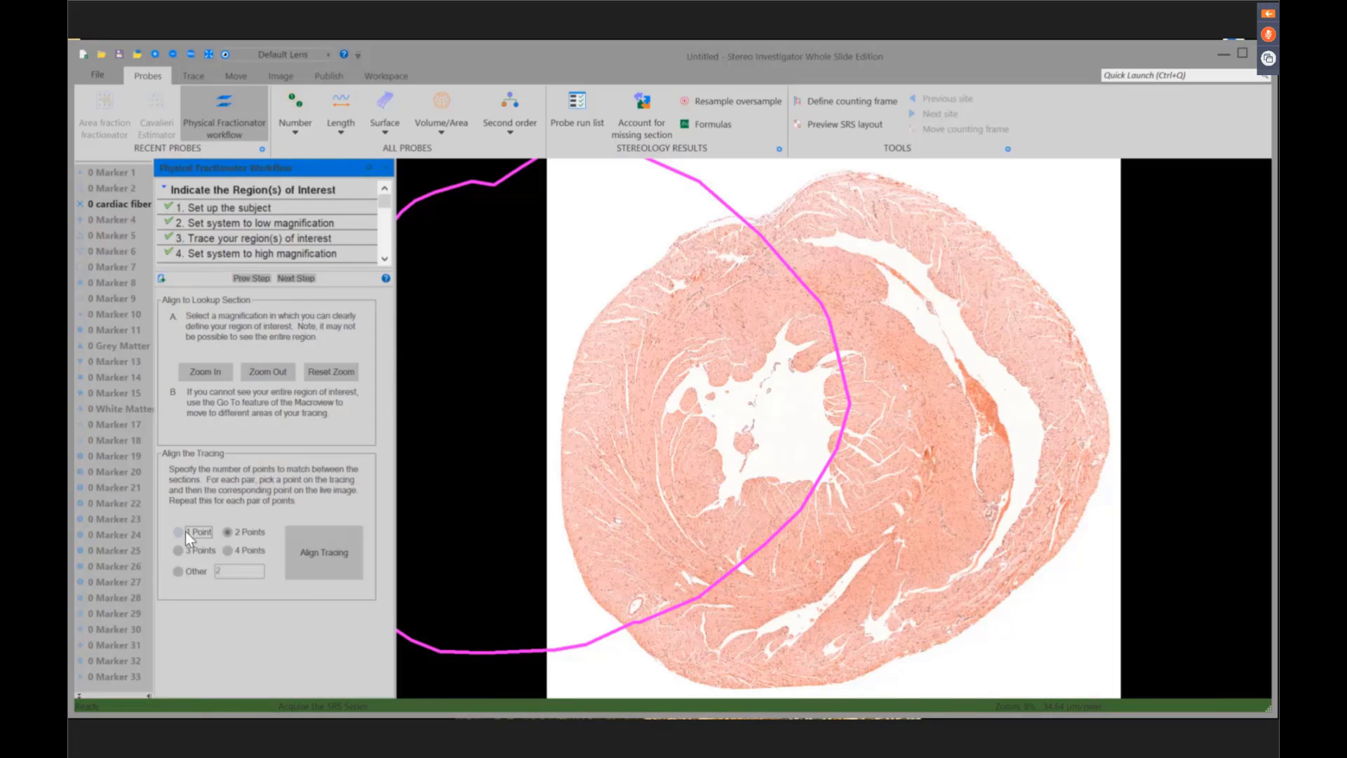
pyautogui.click(185, 532)
pyautogui.click(320, 546)
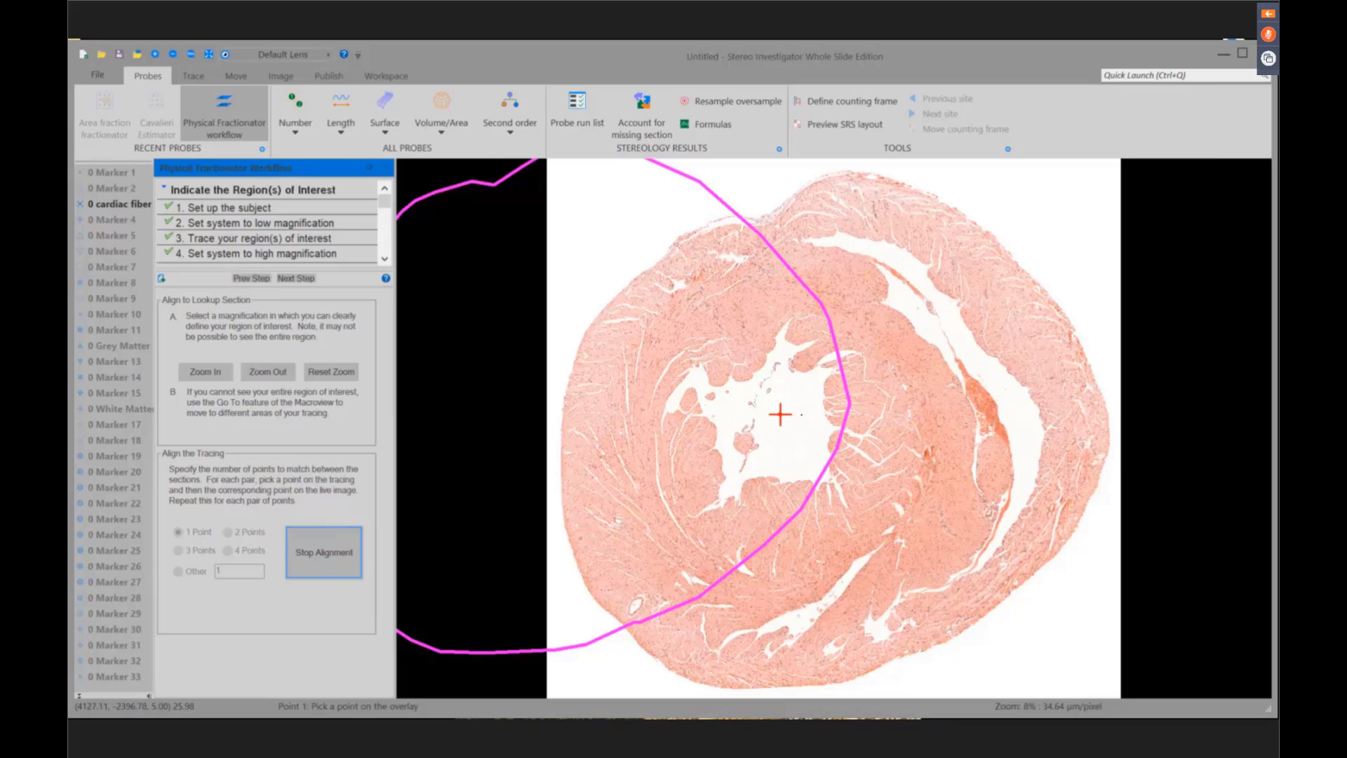
pyautogui.click(851, 403)
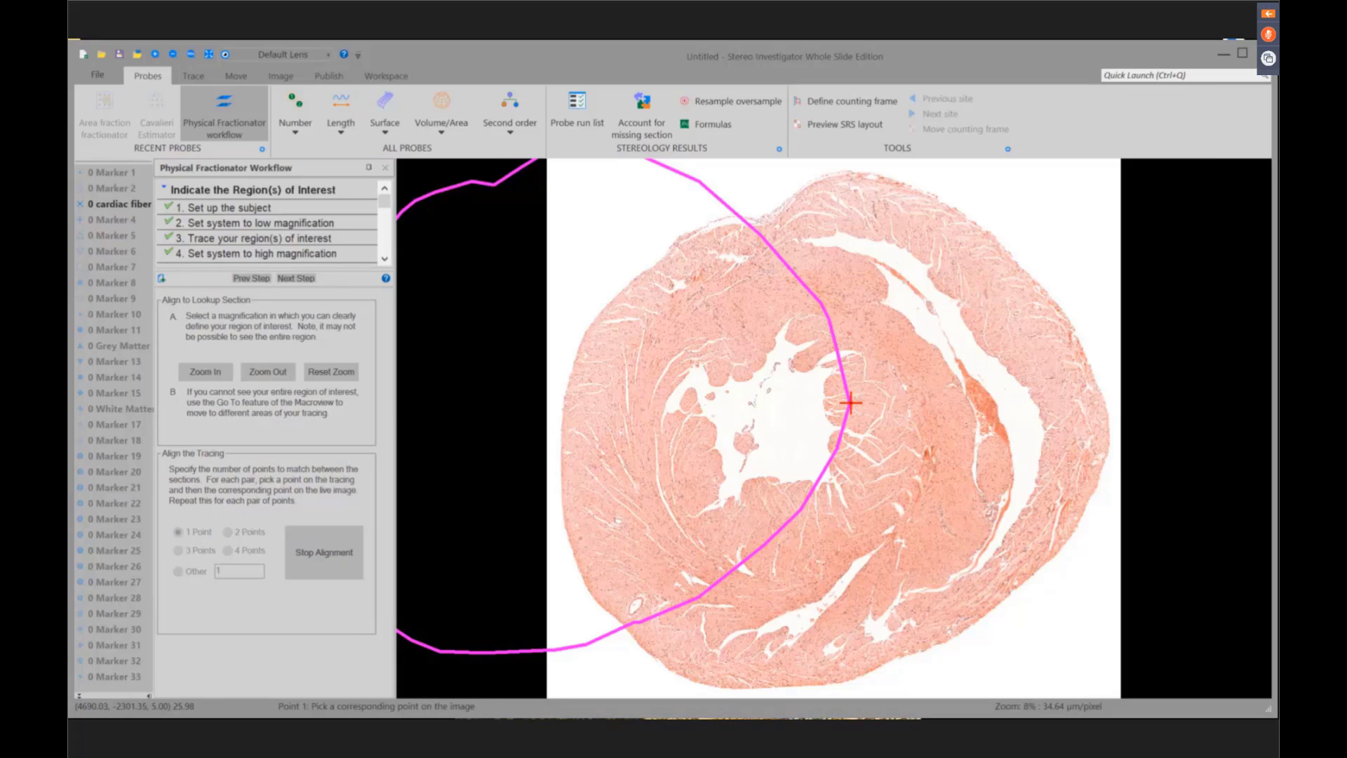
pyautogui.click(1103, 467)
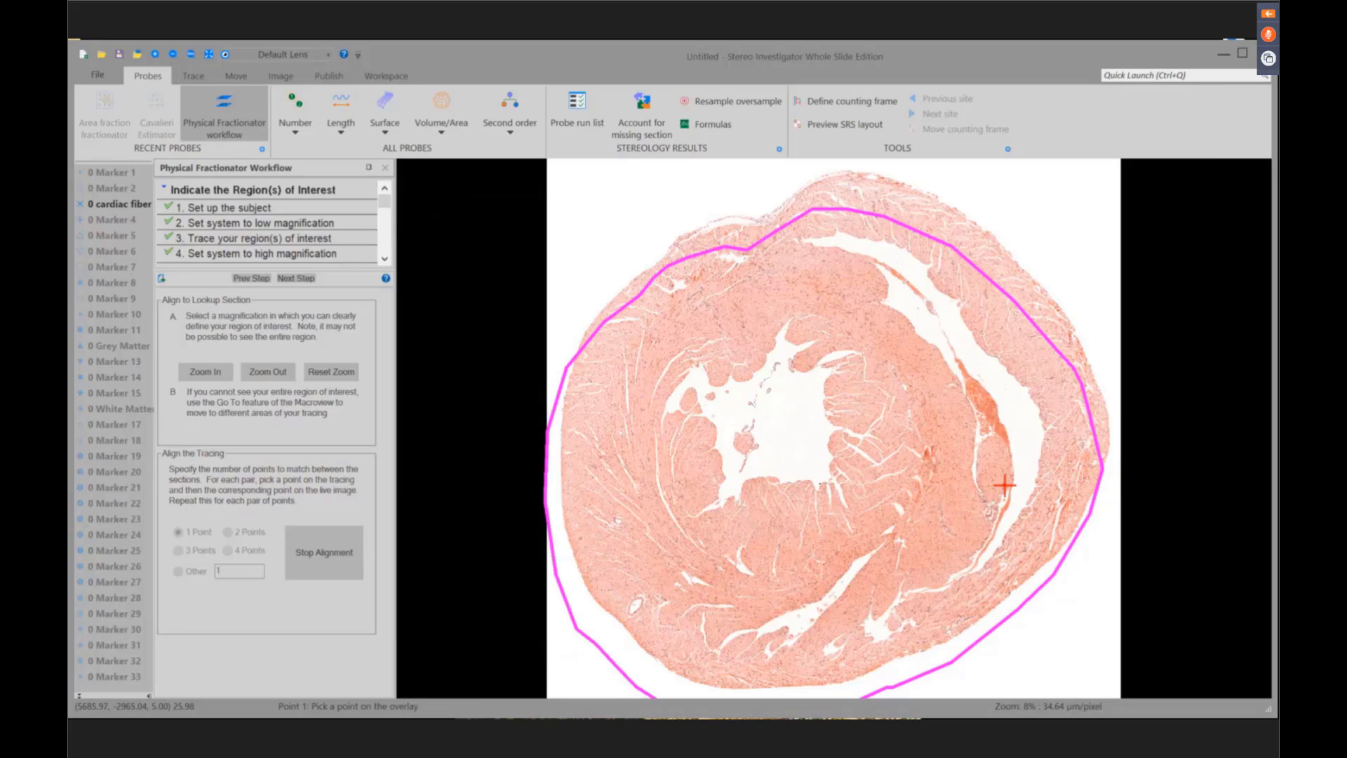
# - Realign the tracing by matching its upper notch to the notch in the lookup section's edge, then stop the alignment
pyautogui.click(345, 563)
pyautogui.click(314, 550)
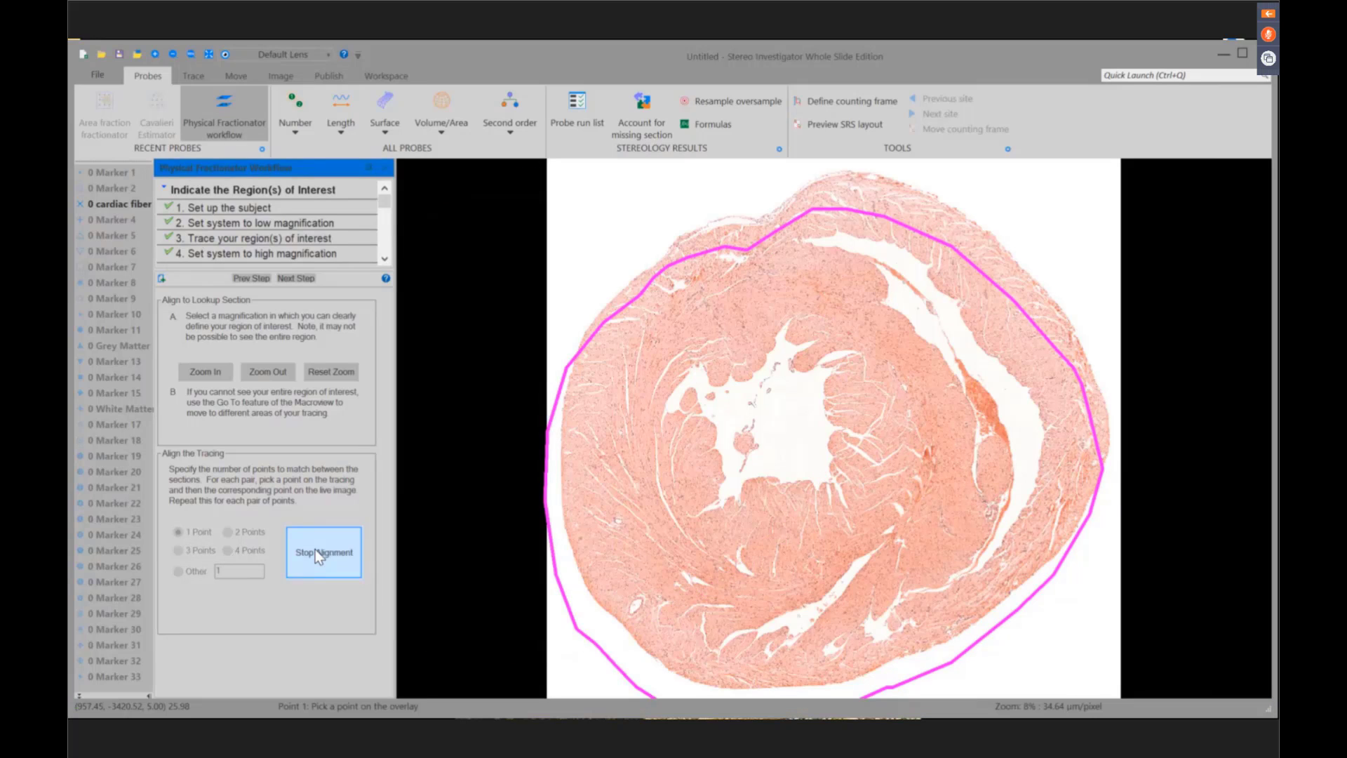
pyautogui.click(746, 251)
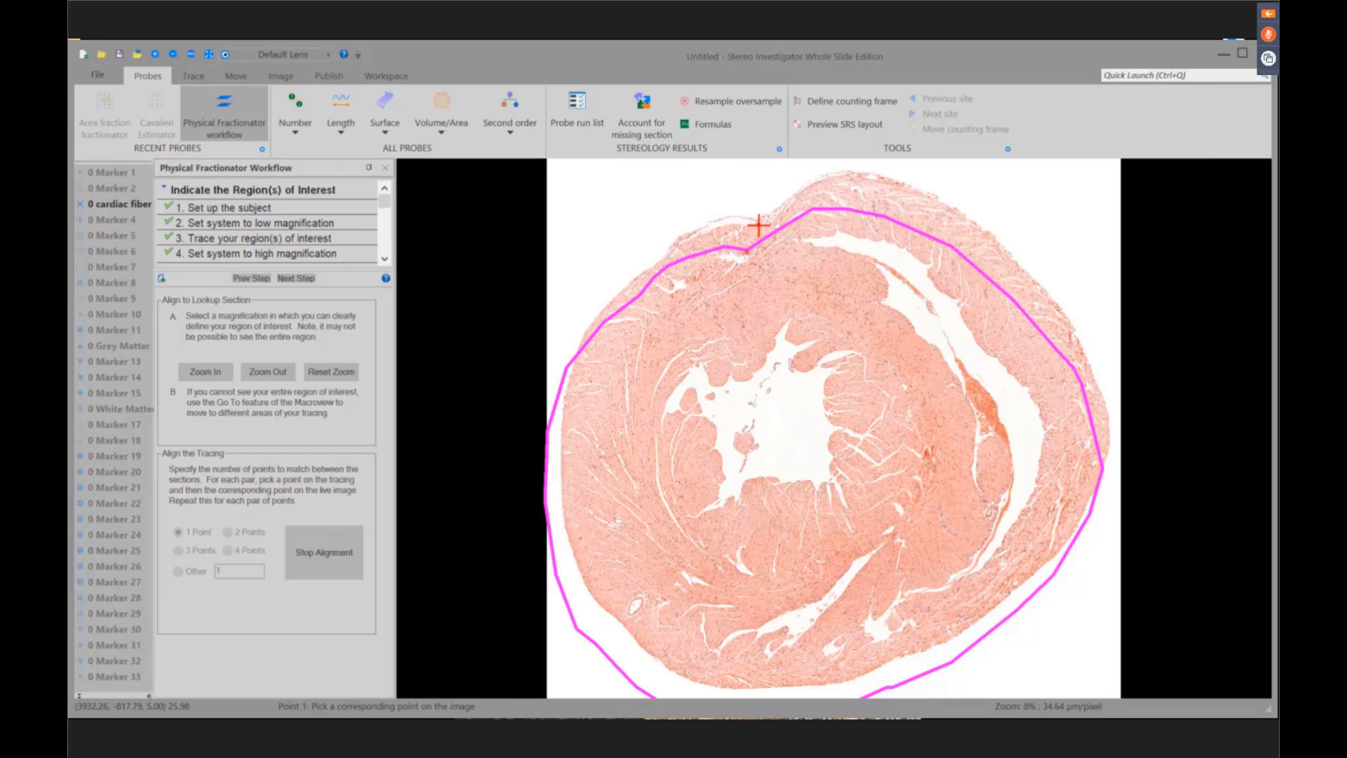
pyautogui.click(759, 222)
pyautogui.click(325, 552)
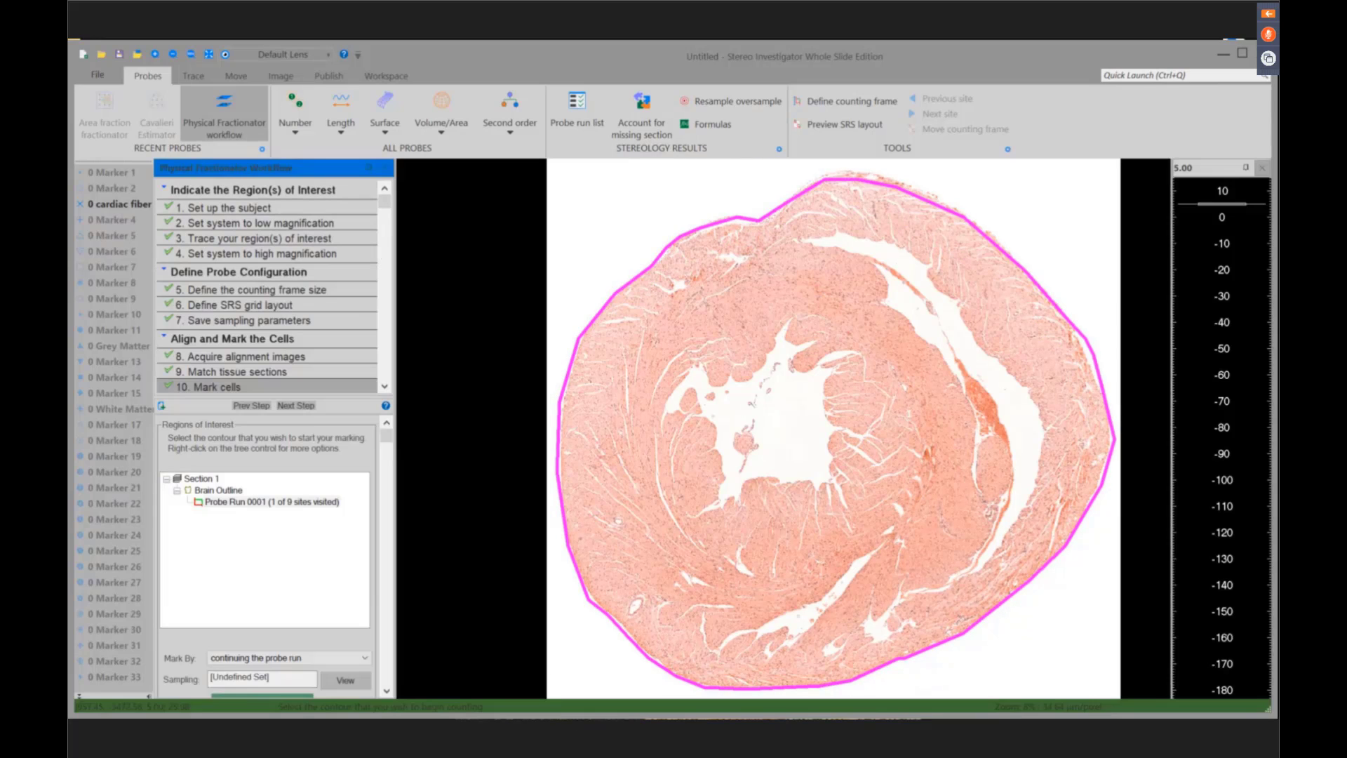
# - Select Probe Run 0001 under Section 1 and start counting by continuing the probe run
pyautogui.click(271, 504)
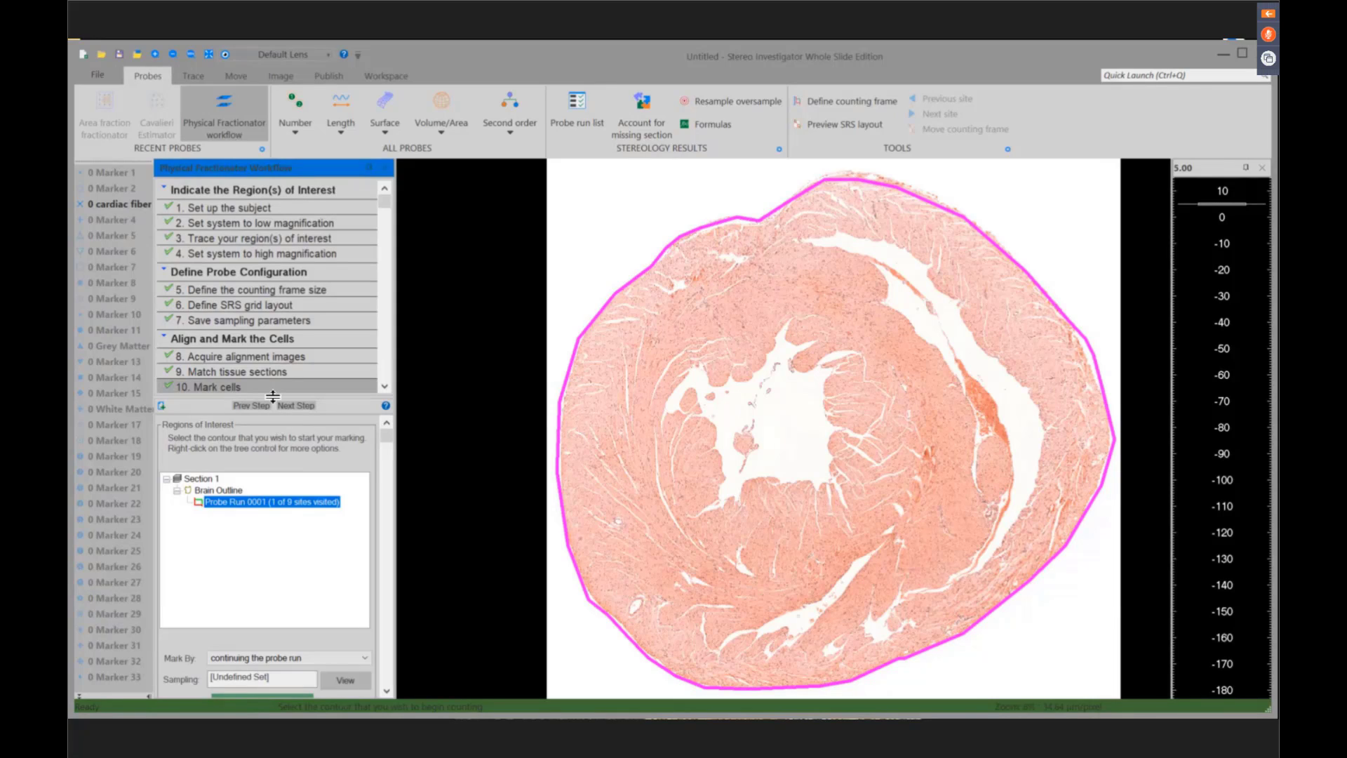
pyautogui.moveTo(273, 396); pyautogui.dragTo(274, 298)
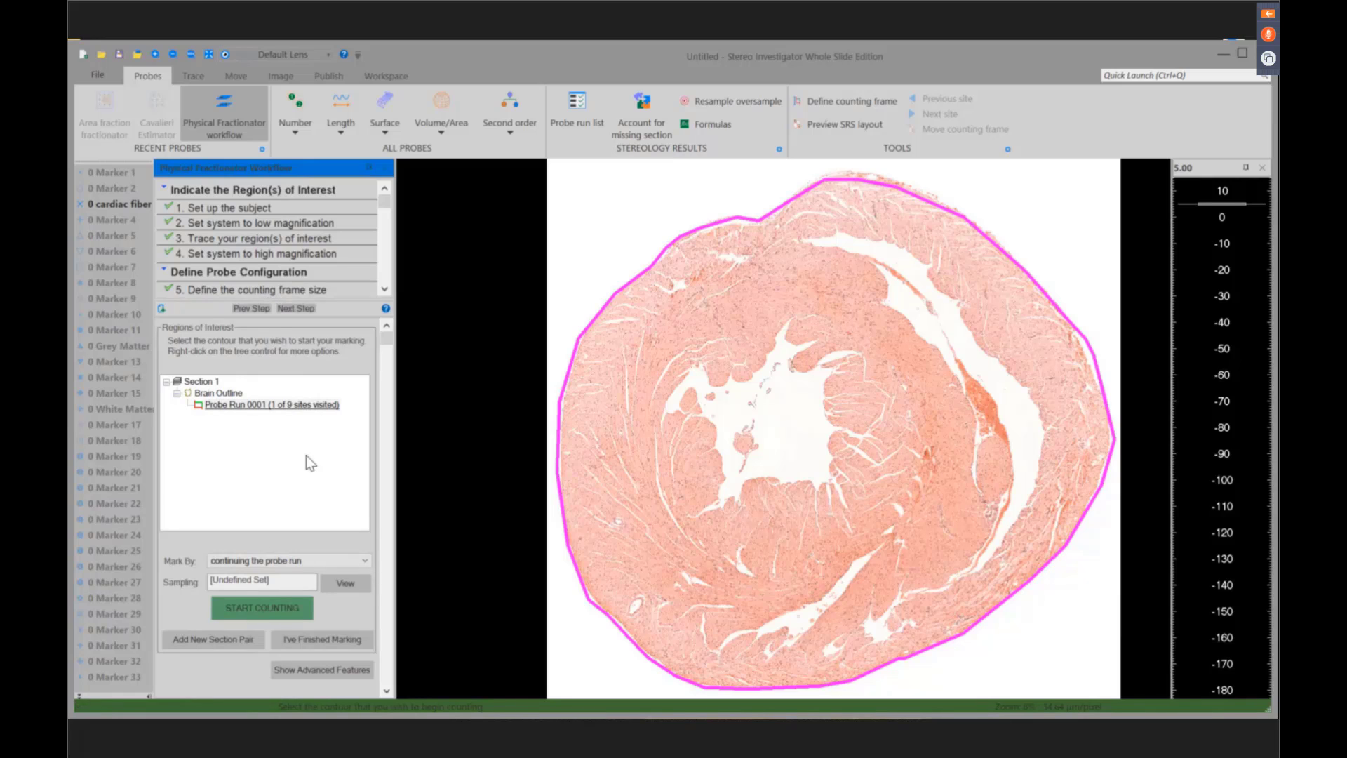
pyautogui.click(269, 611)
# - Align the reference image with the live image at site 7 by shifting it slightly right and up
pyautogui.click(301, 397)
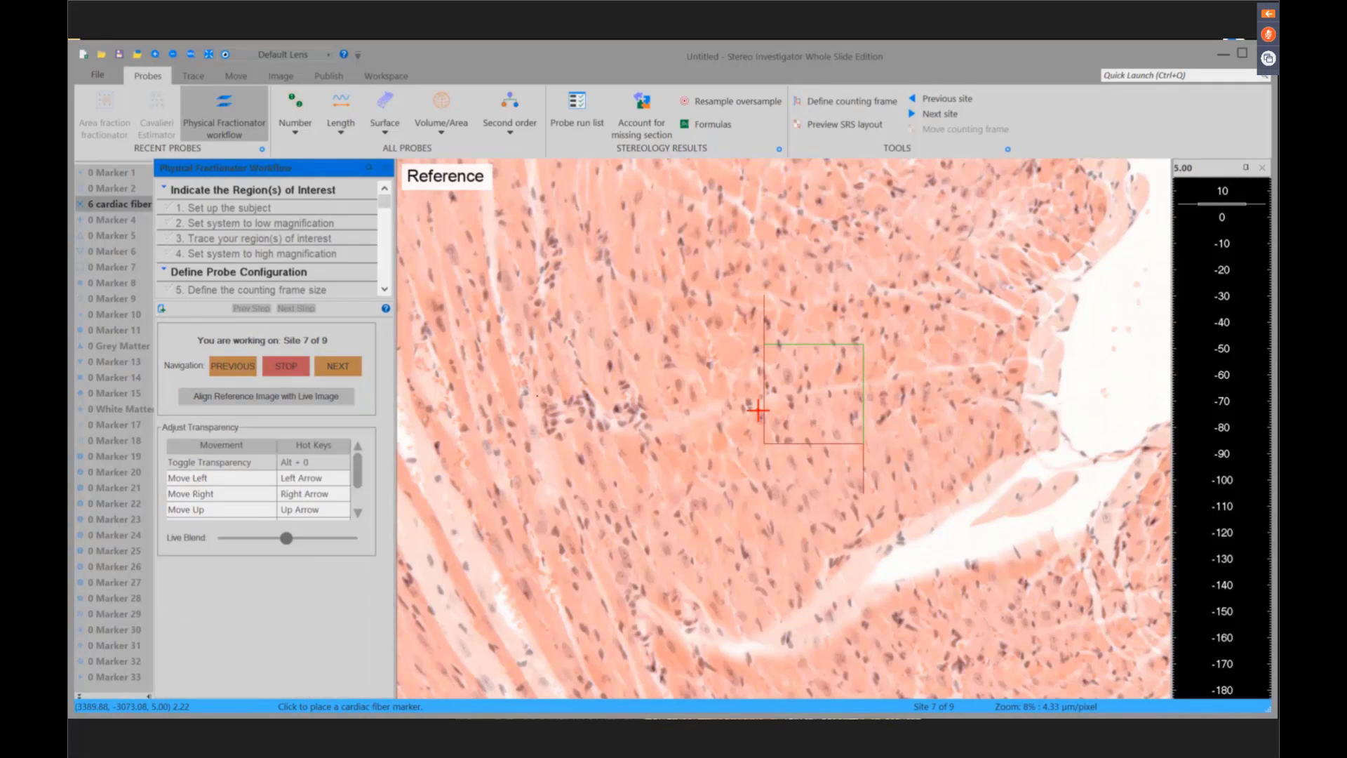
pyautogui.click(270, 397)
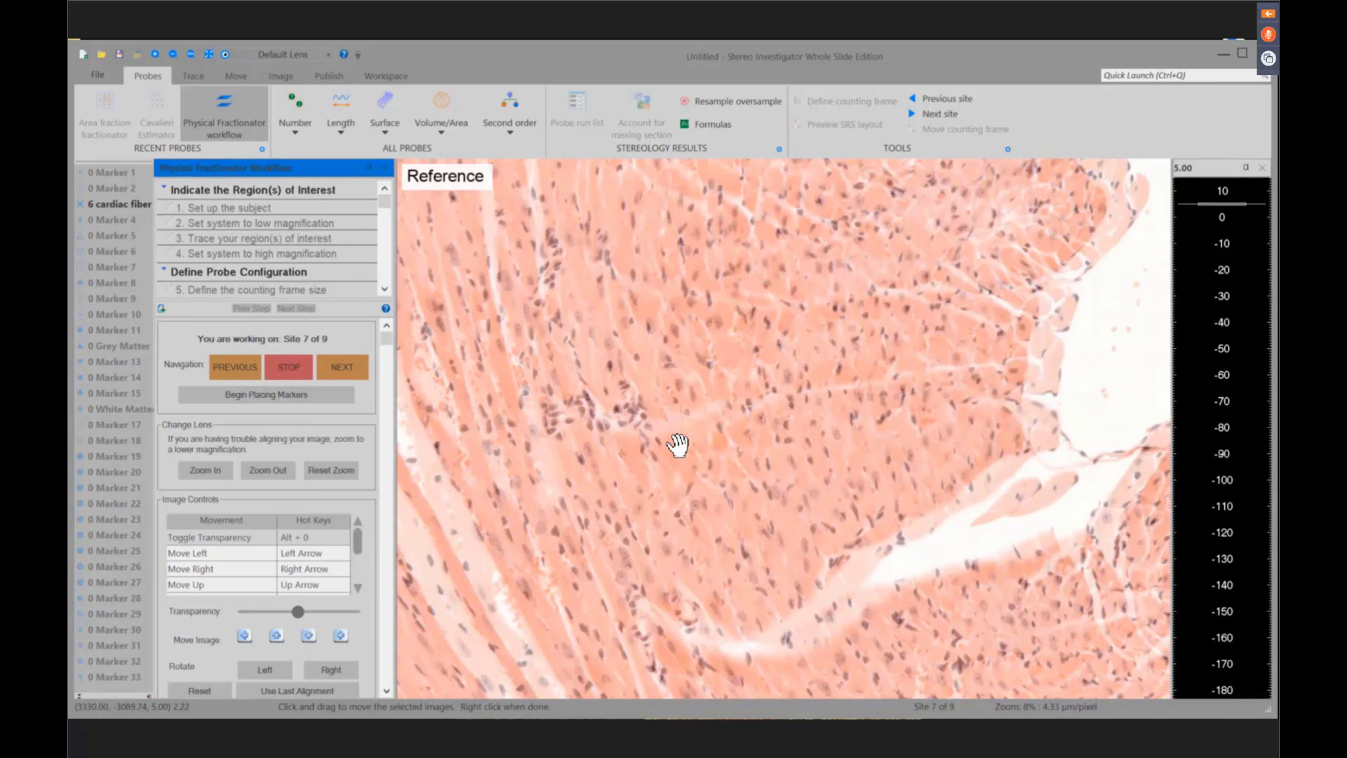
pyautogui.moveTo(677, 444); pyautogui.dragTo(718, 434)
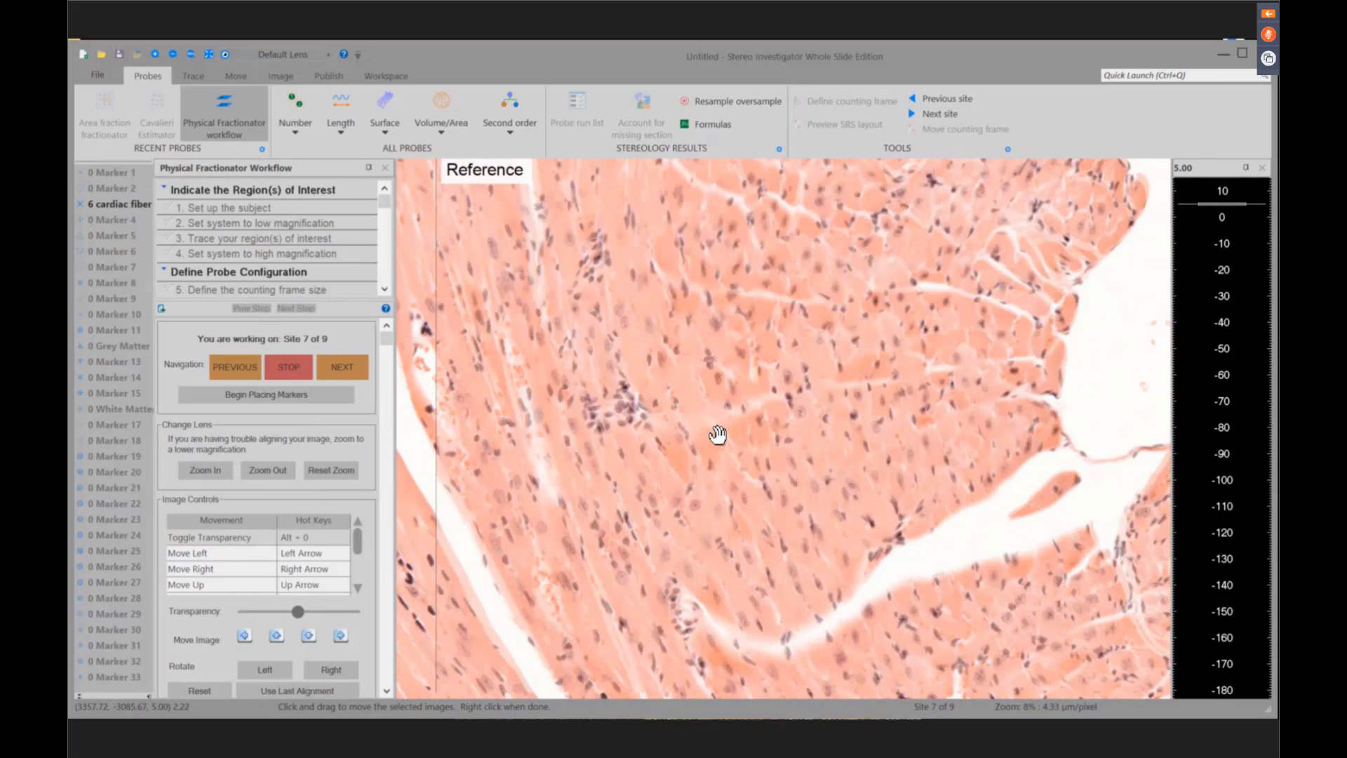
# - Fine-tune the reference image's alignment with the live image at site 7 and begin placing markers
pyautogui.click(322, 390)
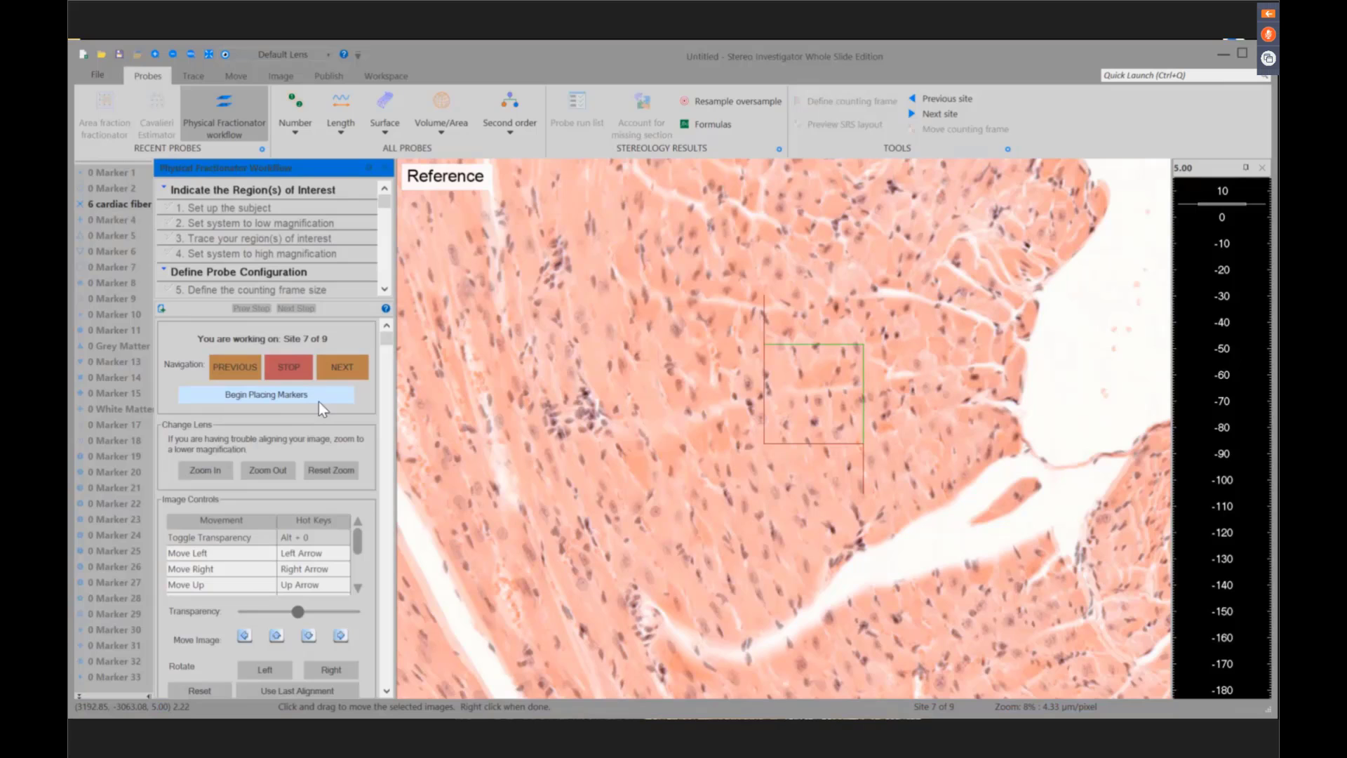
pyautogui.click(321, 404)
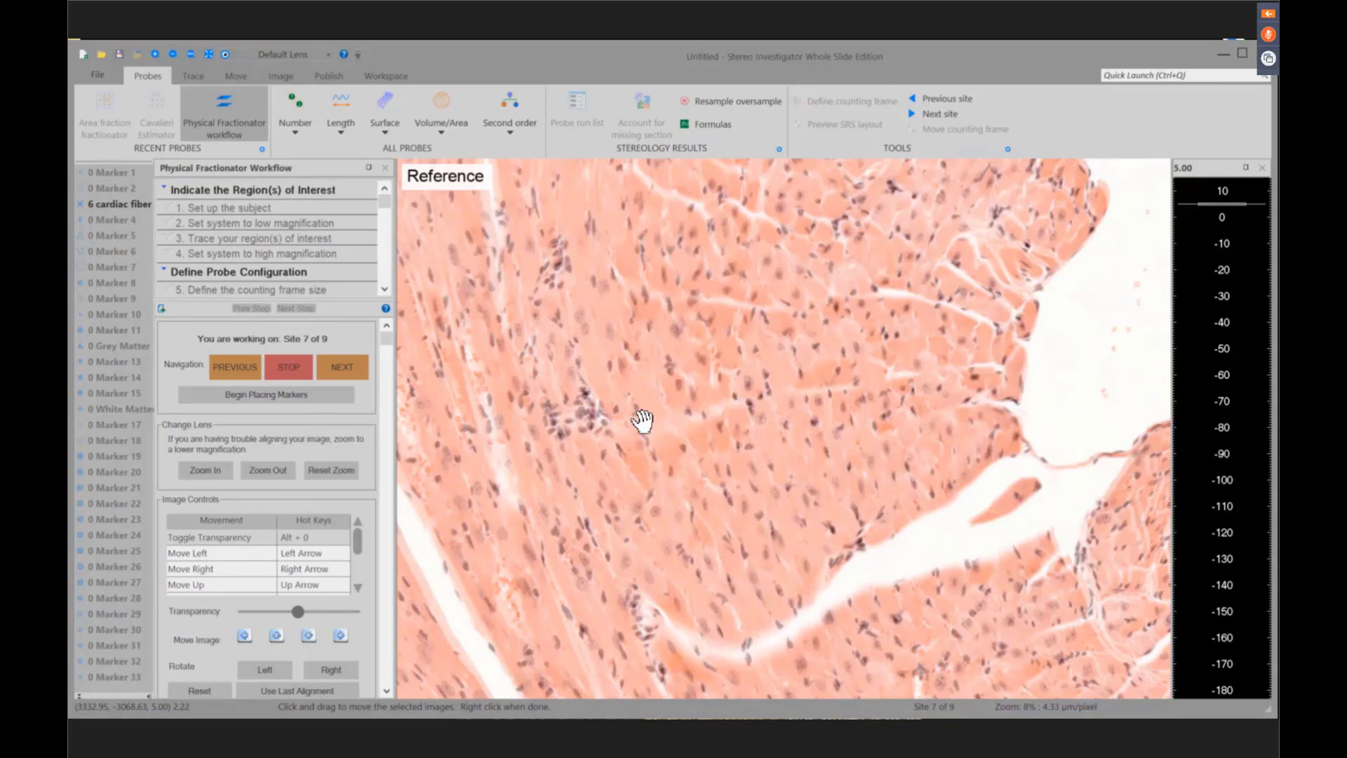
pyautogui.moveTo(644, 416); pyautogui.dragTo(646, 414)
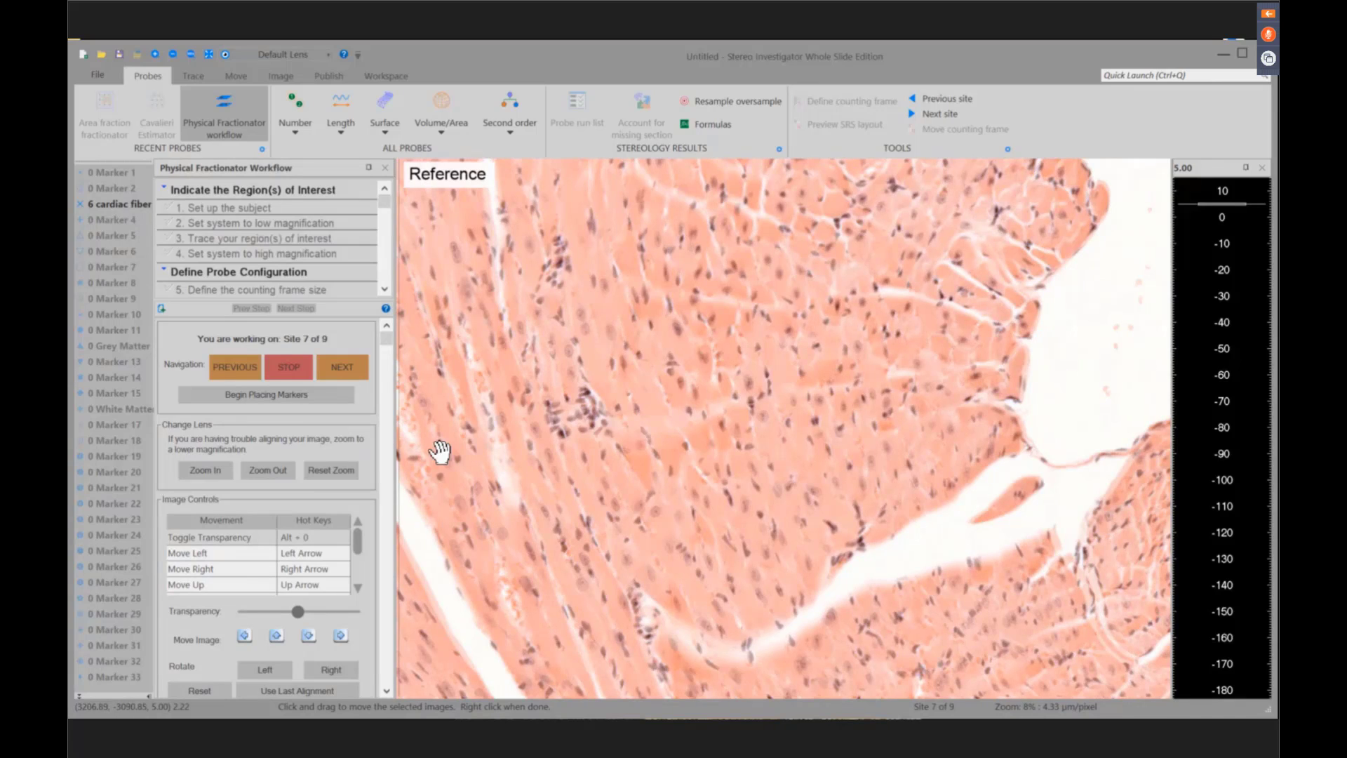
pyautogui.click(301, 397)
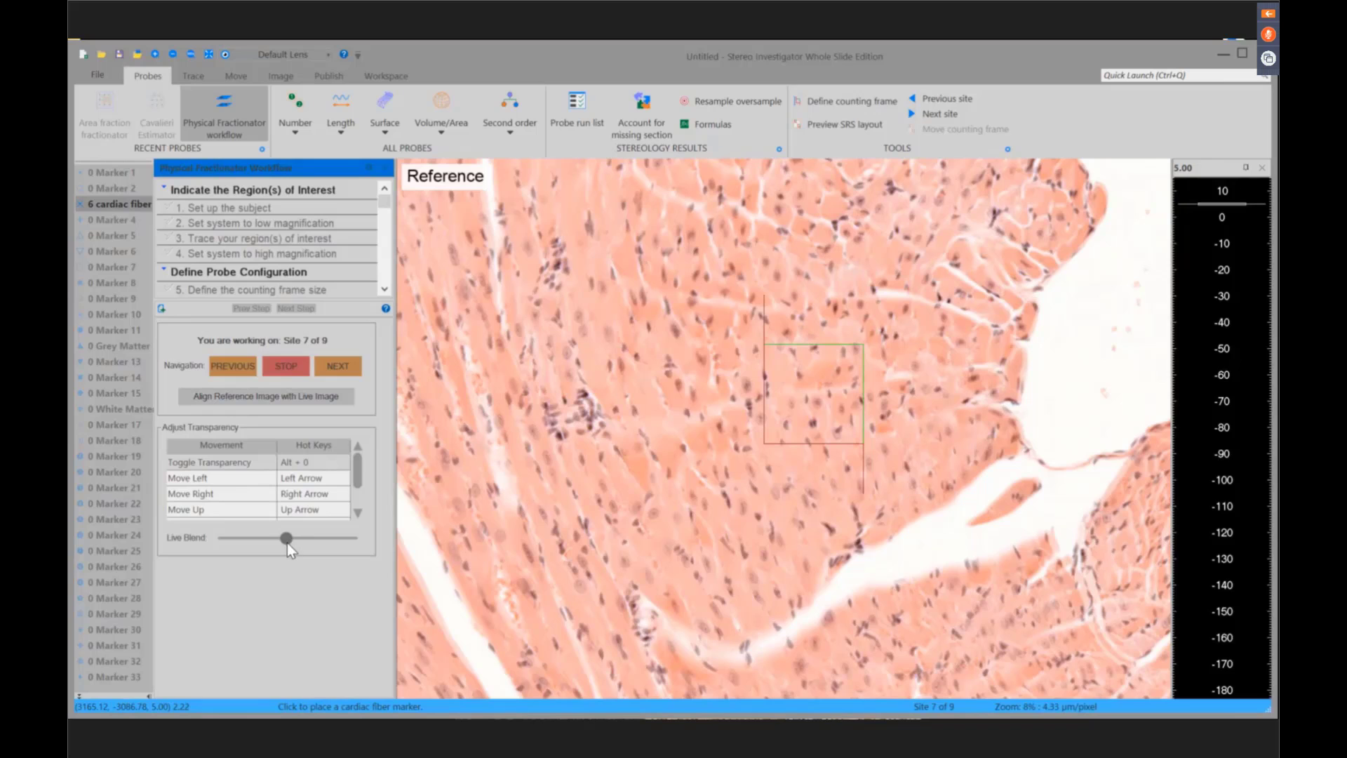
# - Set the live blend to its maximum, compare the reference and lookup sections, and mark two cardiac fibers in the site 7 counting frame
pyautogui.moveTo(286, 538); pyautogui.dragTo(360, 531)
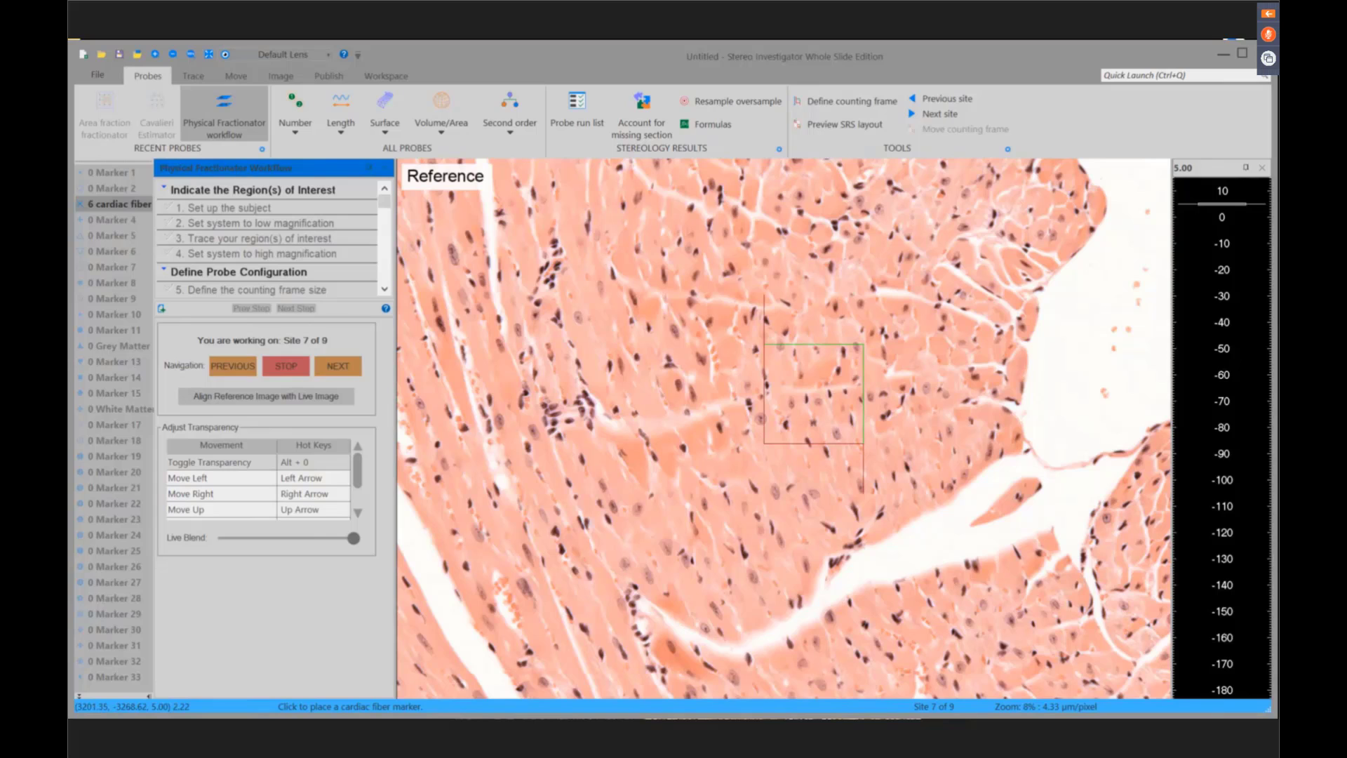
pyautogui.hotkey('alt', '0')
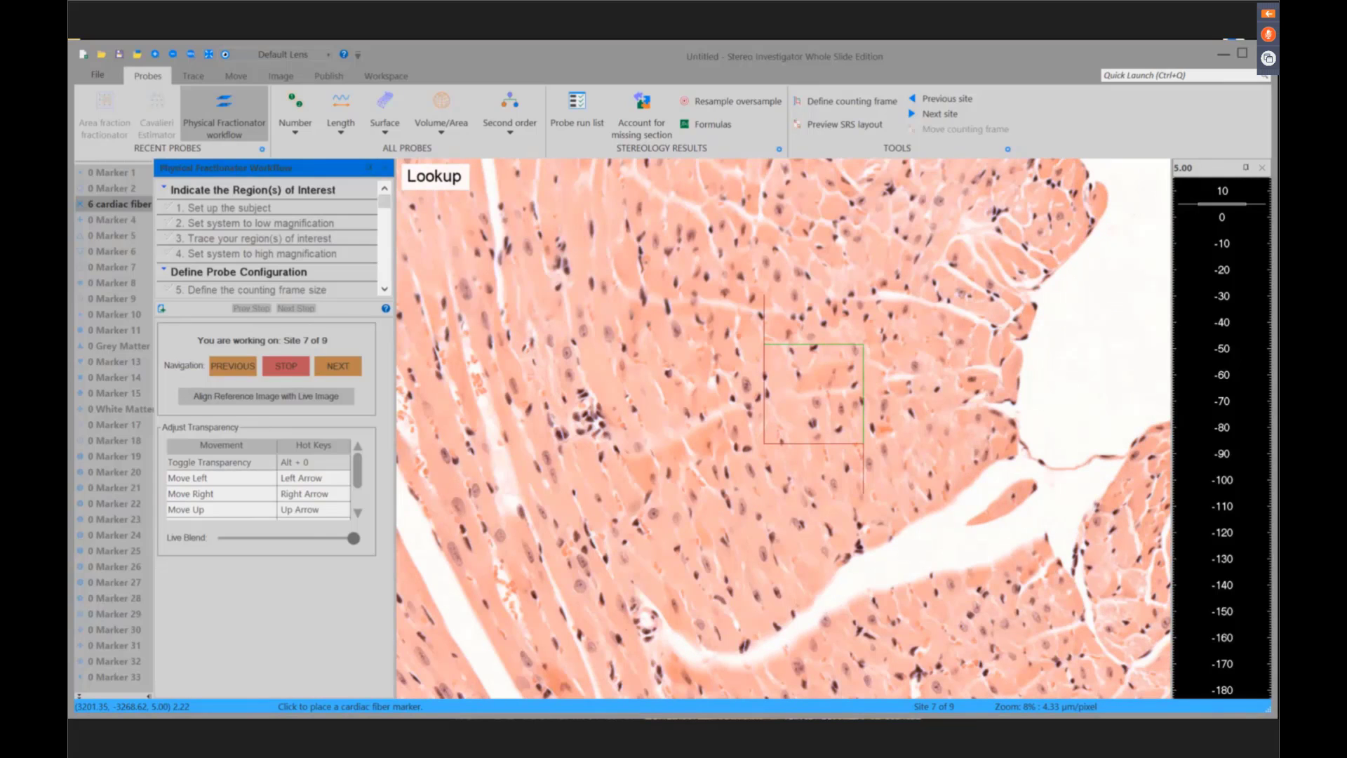
pyautogui.hotkey('alt', '0')
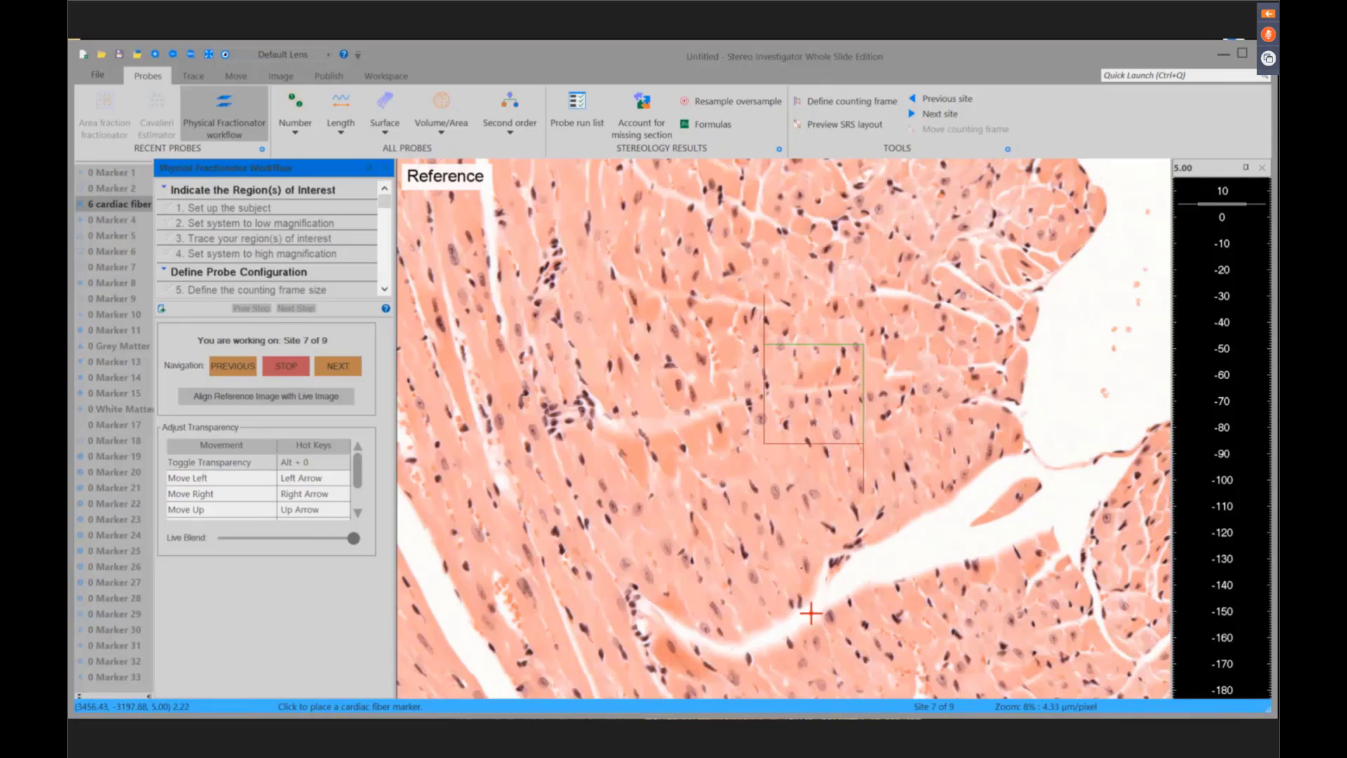
pyautogui.click(835, 437)
pyautogui.click(792, 405)
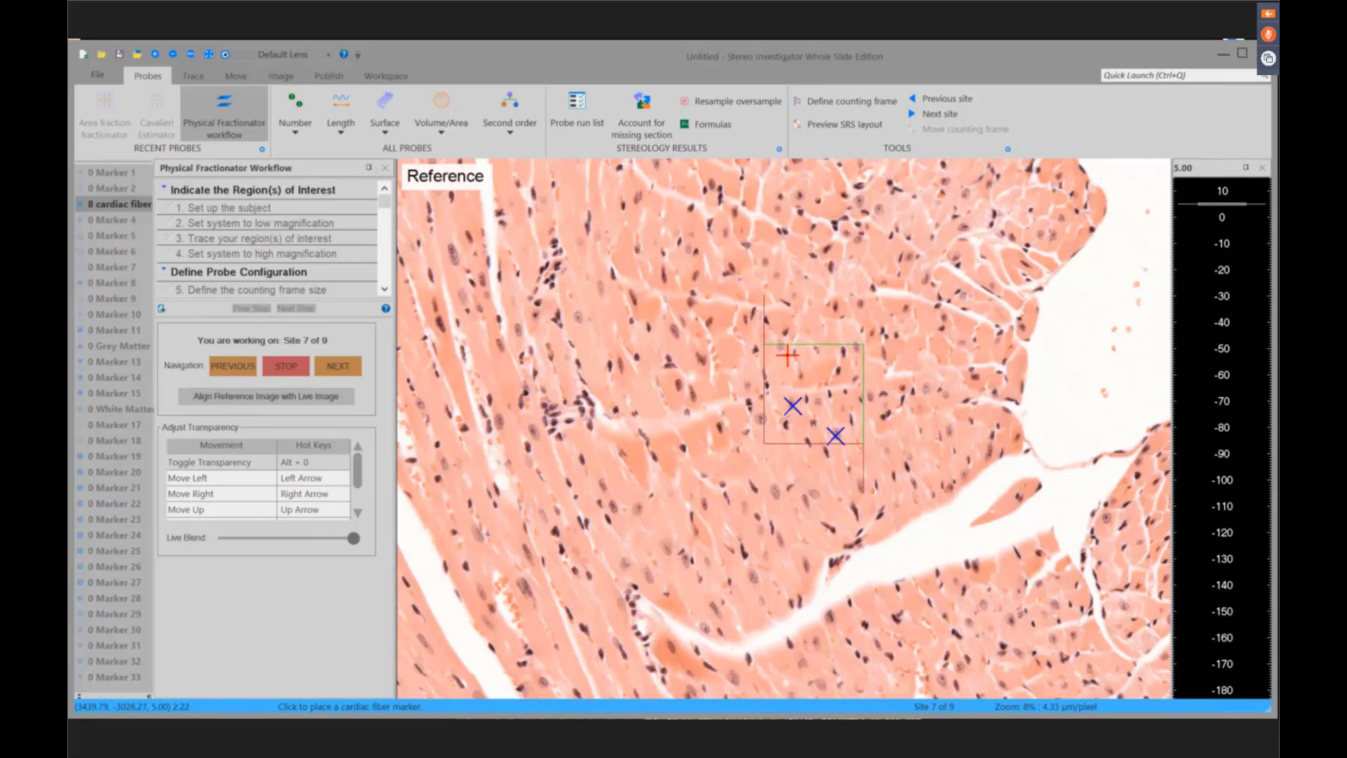
# - Mark further cardiac fibers near the frame's upper edge and center while comparing both sections, and advance to the next site
pyautogui.hotkey('alt', '0')
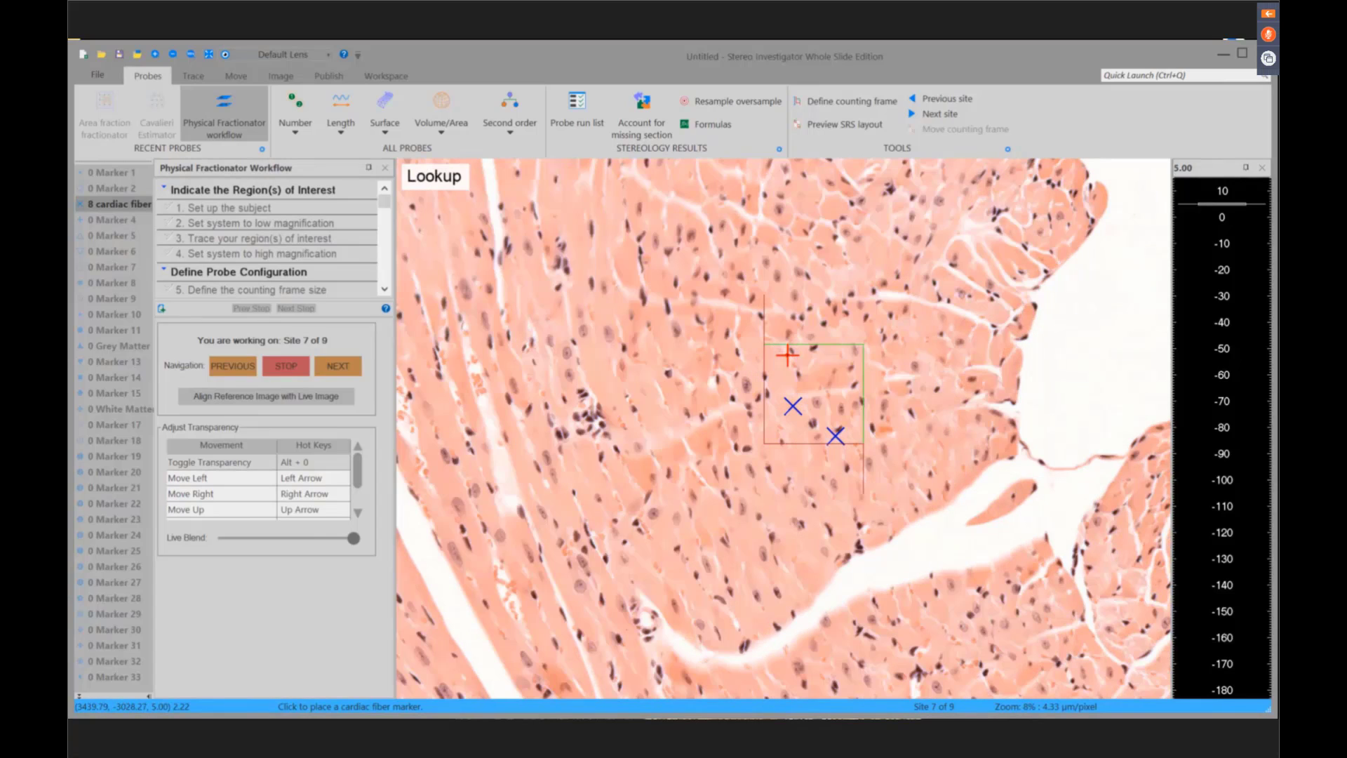
pyautogui.hotkey('alt', '0')
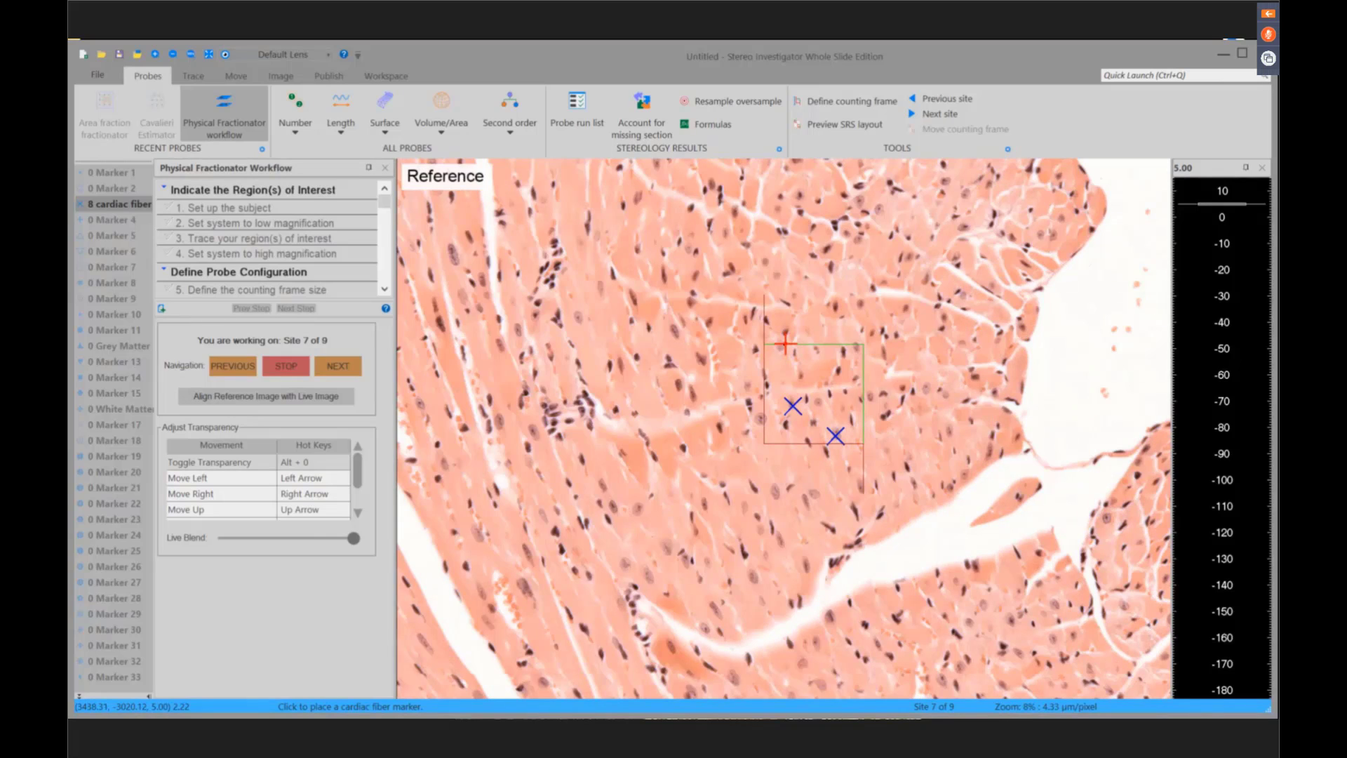
pyautogui.click(780, 344)
pyautogui.click(823, 402)
pyautogui.hotkey('alt', '0')
pyautogui.hotkey('alt', '0')
pyautogui.hotkey('alt', '0')
pyautogui.hotkey('alt', '0')
pyautogui.click(342, 361)
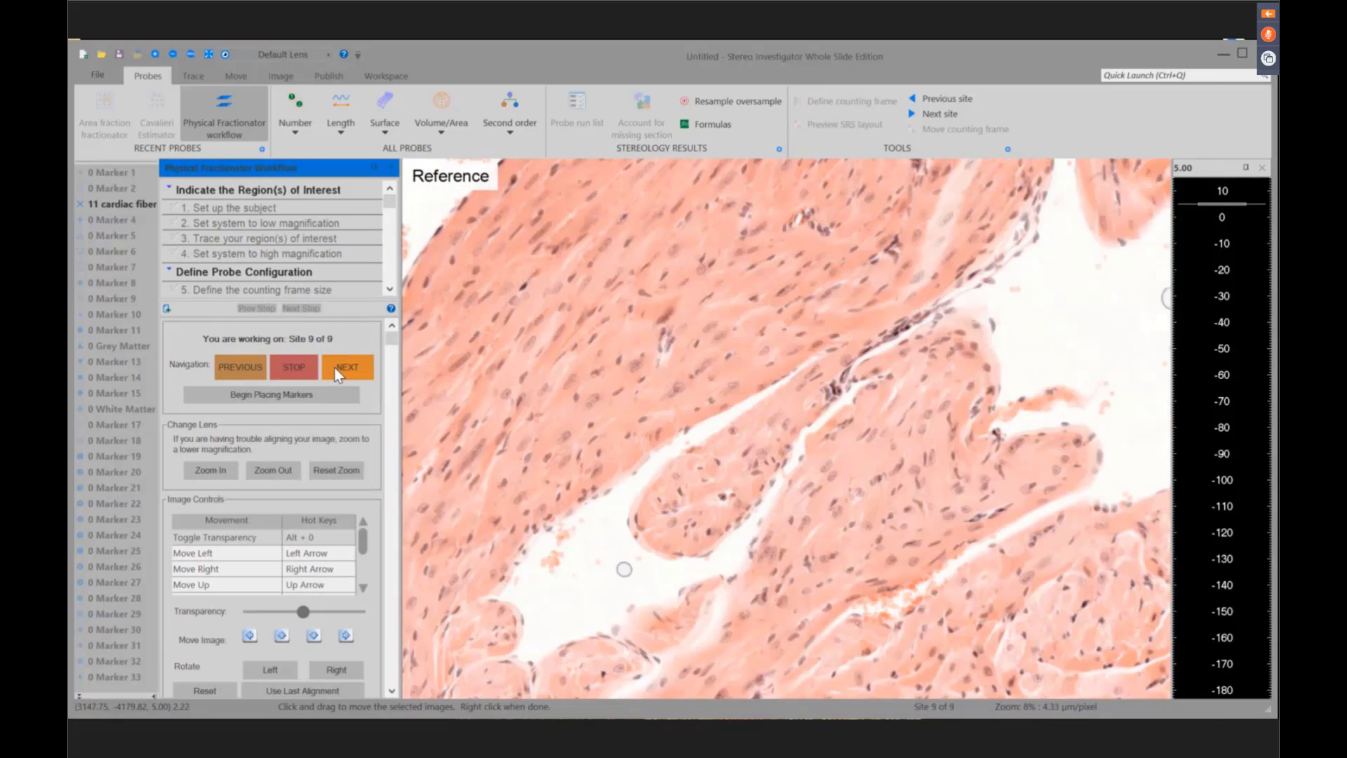
# - Align the reference image at site 9 by shifting it slightly right and up, raise the transparency setting, and begin placing markers
pyautogui.click(314, 397)
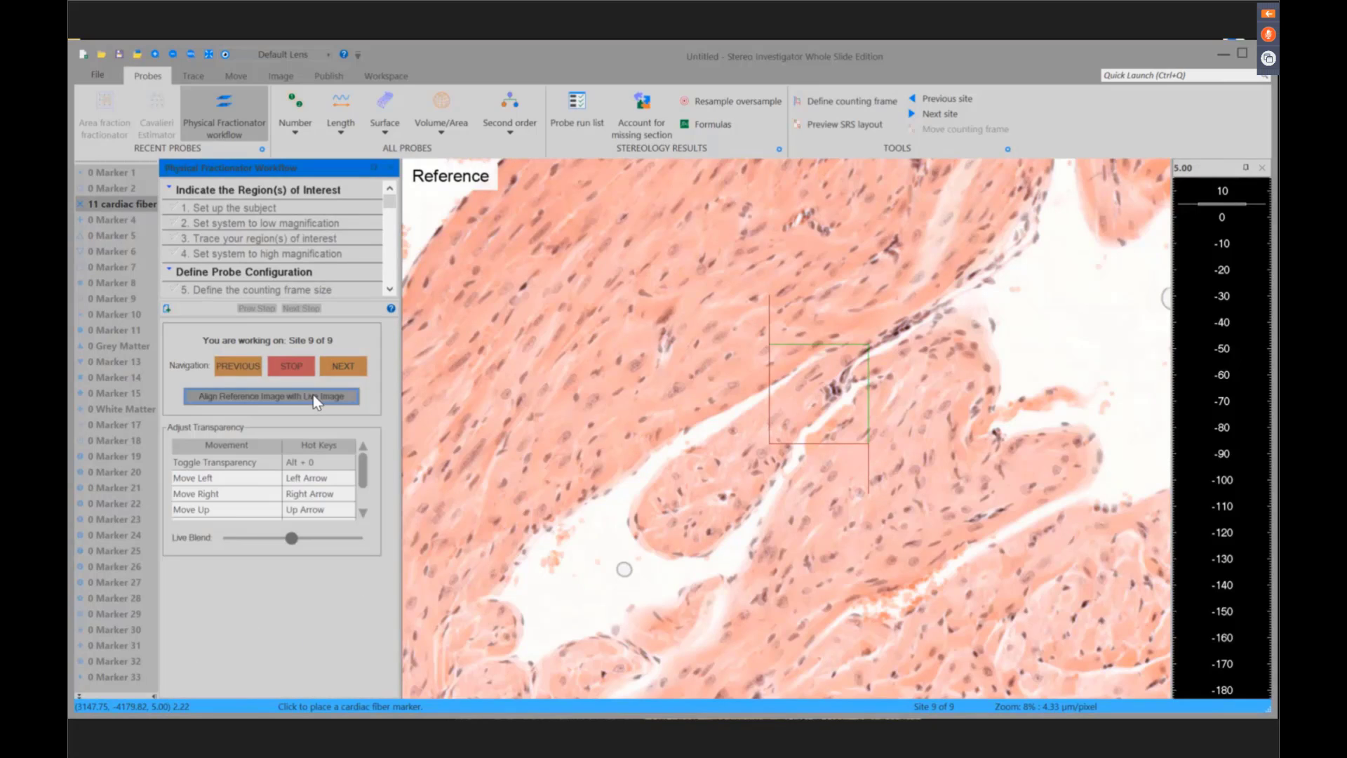
pyautogui.click(313, 395)
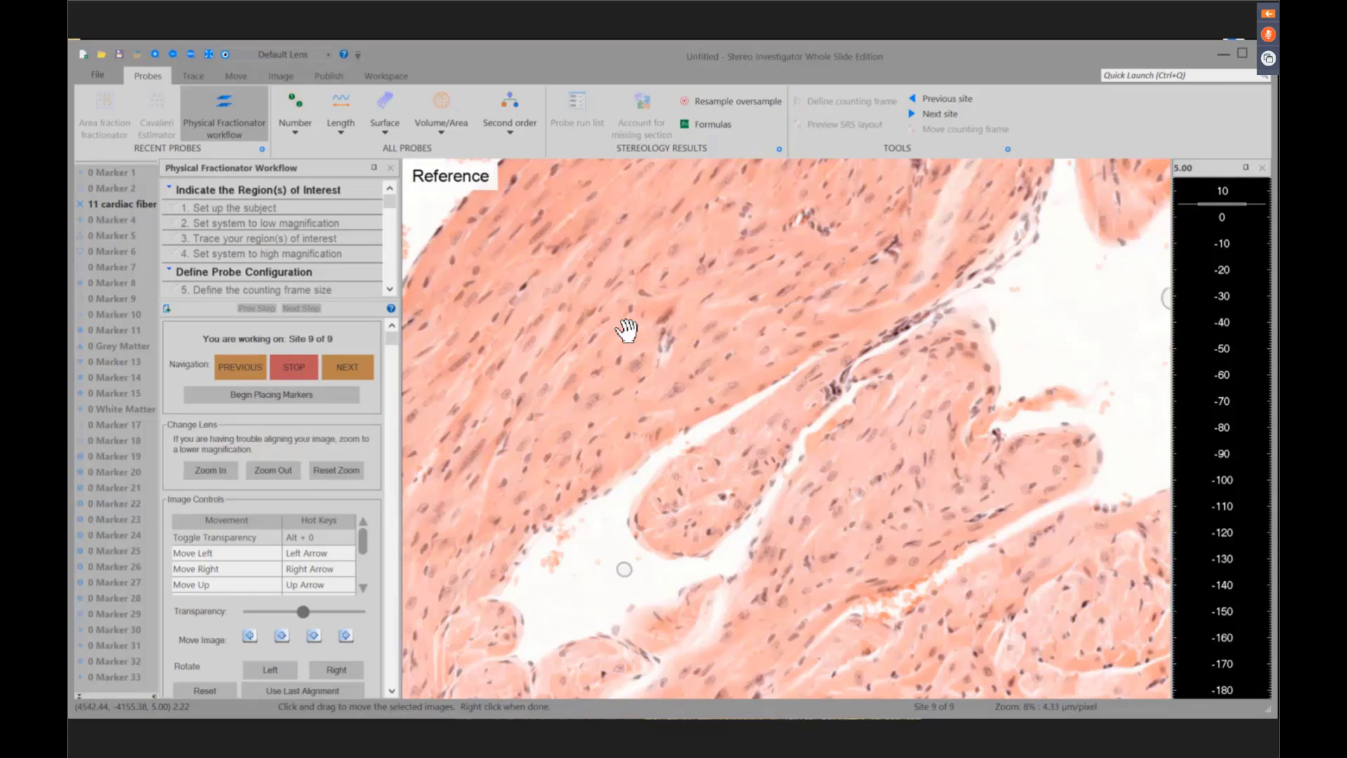
pyautogui.moveTo(627, 330)
pyautogui.mouseDown()
pyautogui.moveTo(617, 325)
pyautogui.moveTo(635, 325)
pyautogui.mouseUp()
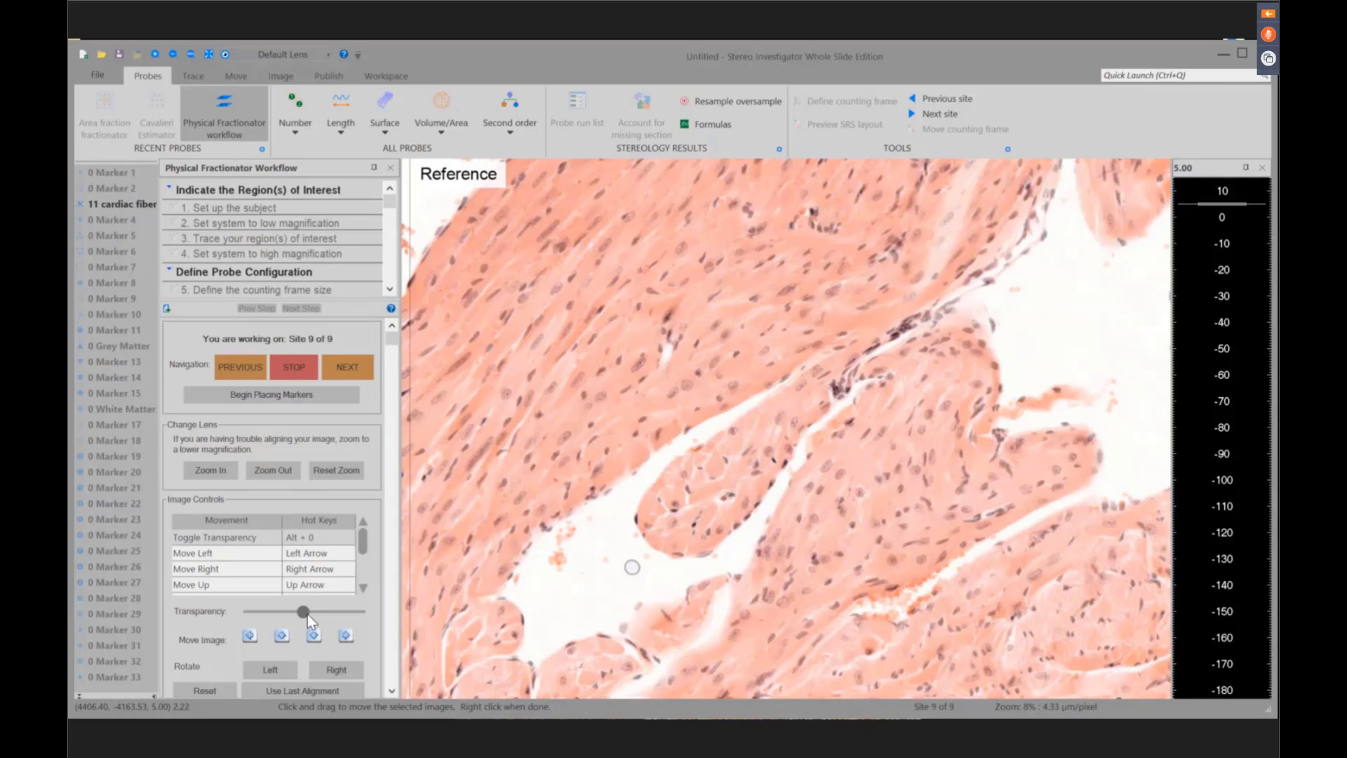
pyautogui.moveTo(307, 613); pyautogui.dragTo(355, 612)
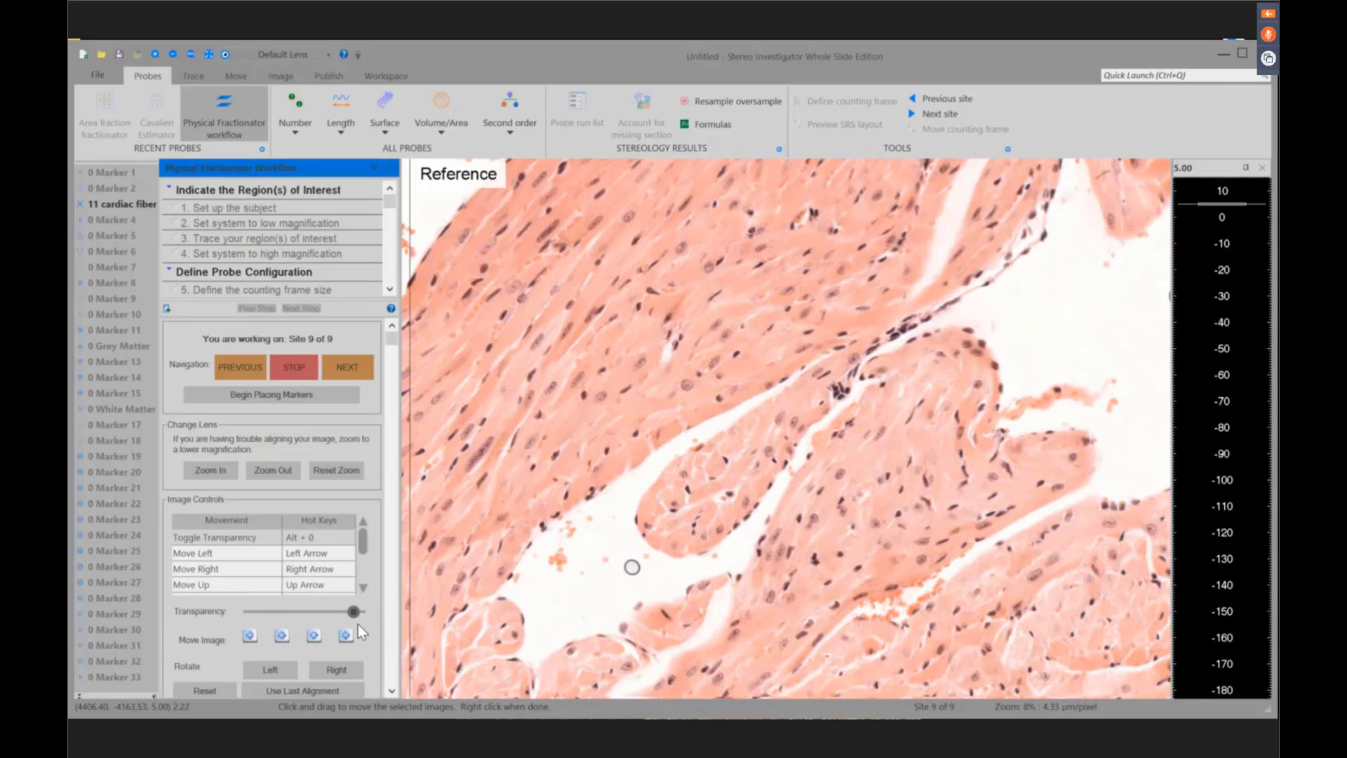
pyautogui.click(310, 398)
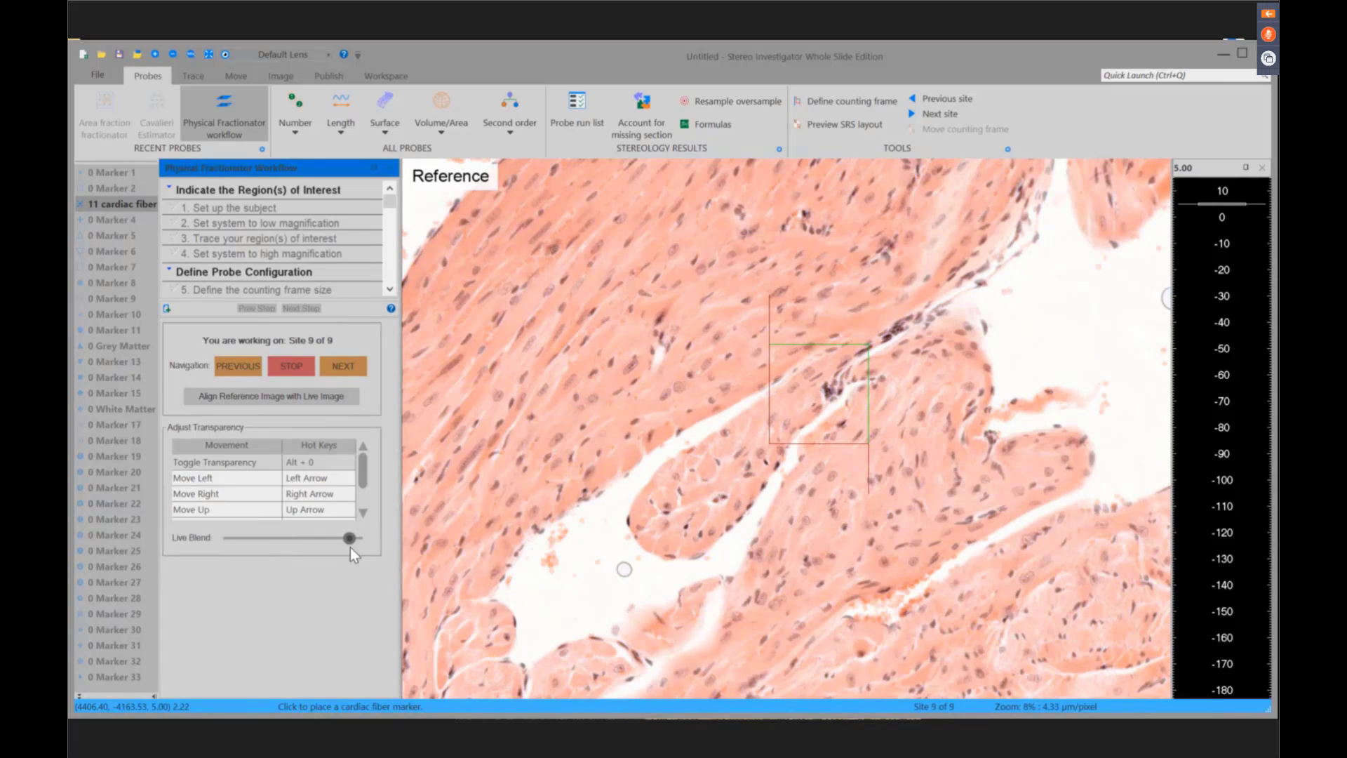
# - Set the live blend to its maximum, compare both sections, and mark a cardiac fiber near the site 9 frame's upper right corner
pyautogui.moveTo(350, 548); pyautogui.dragTo(370, 546)
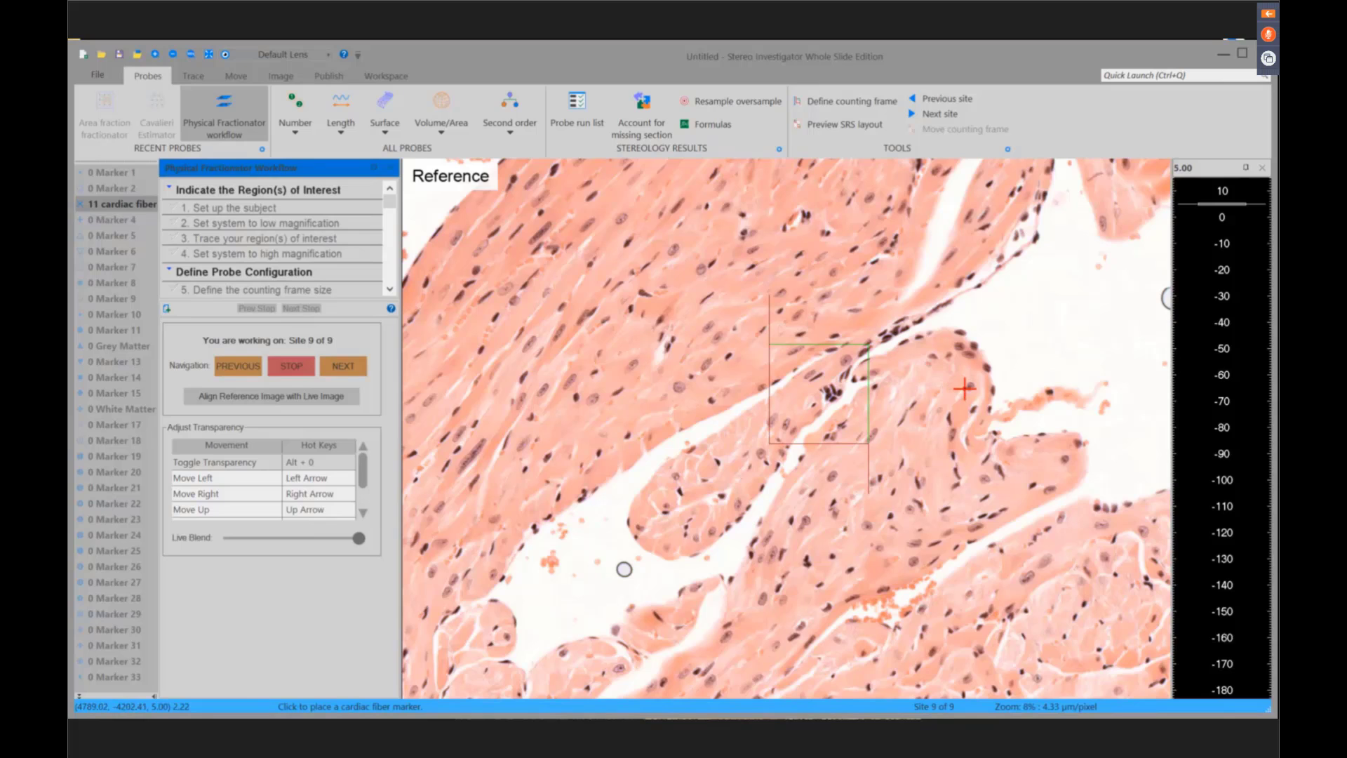
pyautogui.hotkey('alt', '0')
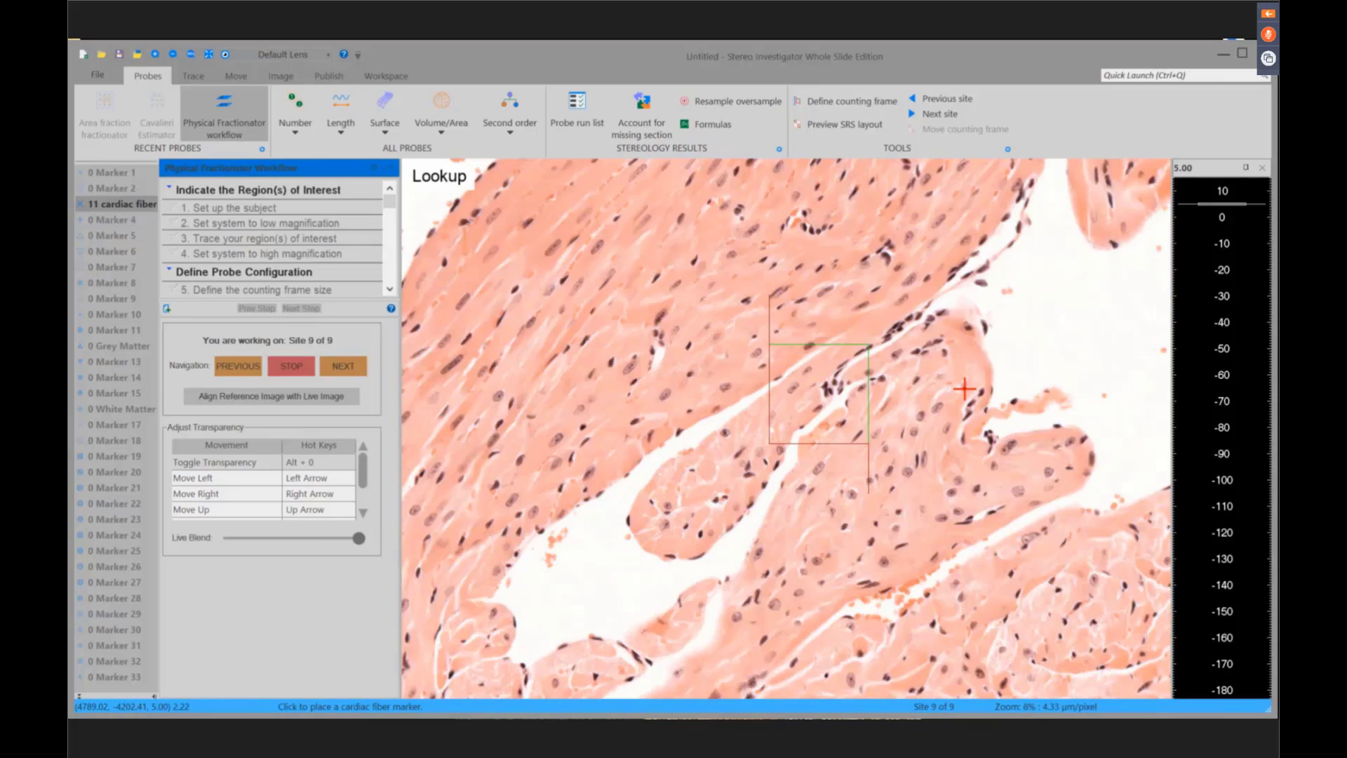
pyautogui.hotkey('alt', '0')
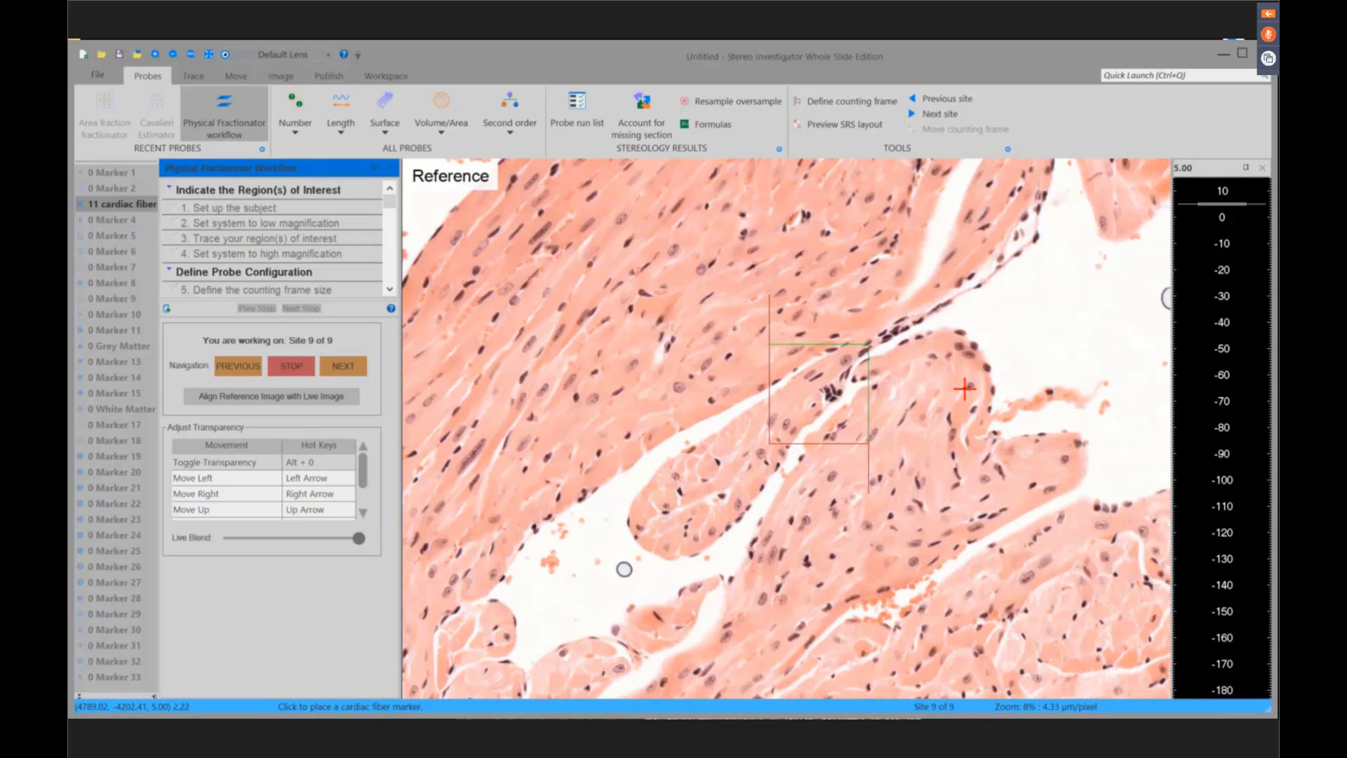
pyautogui.hotkey('alt', '0')
pyautogui.hotkey('alt', '0')
pyautogui.click(848, 358)
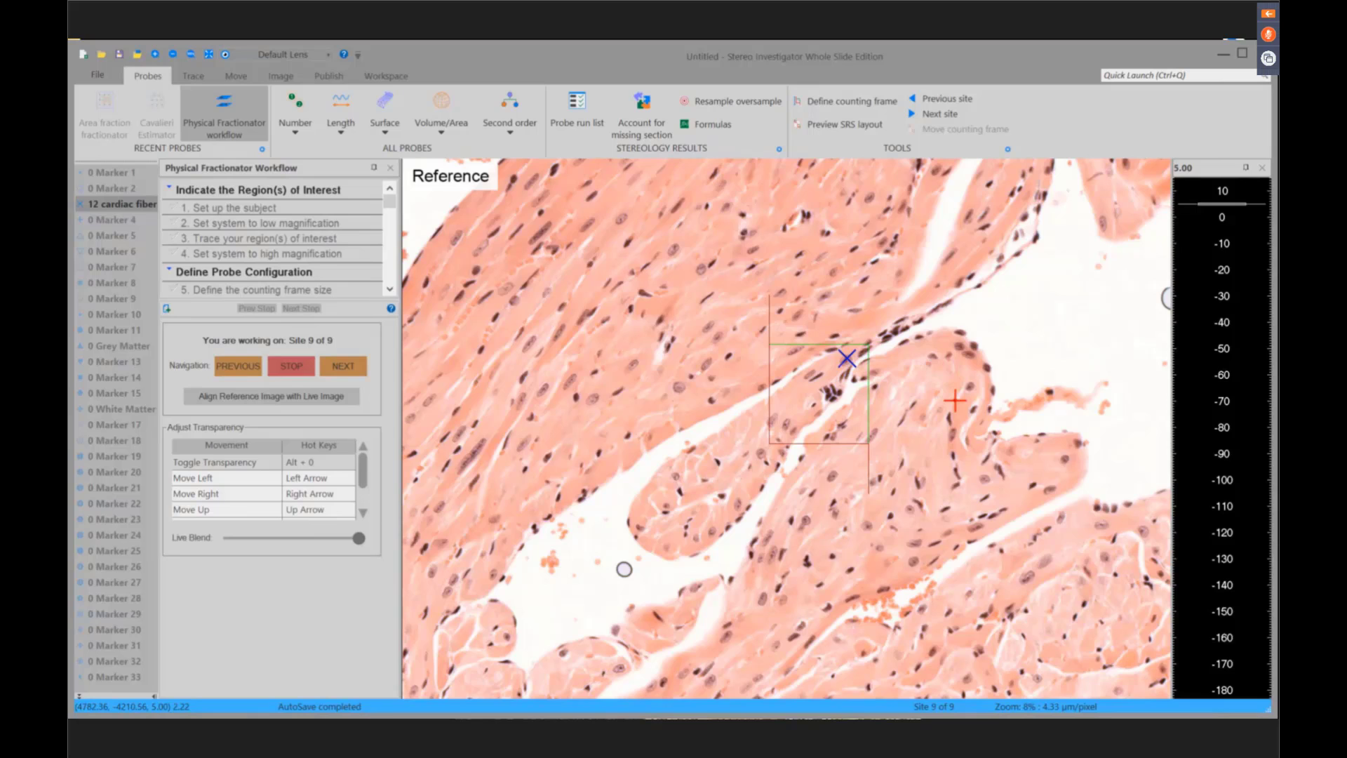
# - Compare the reference and lookup sections again and mark a cardiac fiber near the site 9 frame's lower left corner
pyautogui.hotkey('alt', '0')
pyautogui.hotkey('alt', '0')
pyautogui.hotkey('alt', '0')
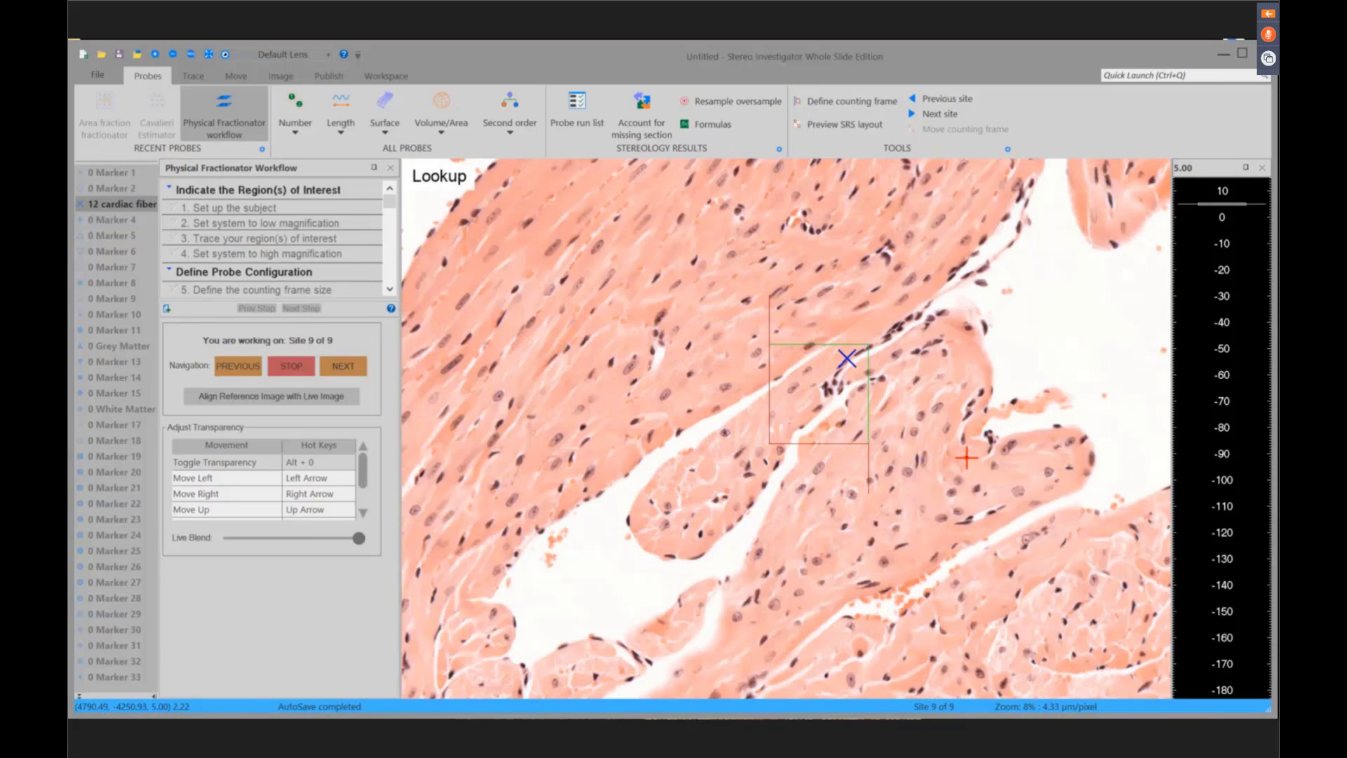
pyautogui.hotkey('alt', '0')
pyautogui.hotkey('alt', '0')
pyautogui.hotkey('alt', '0')
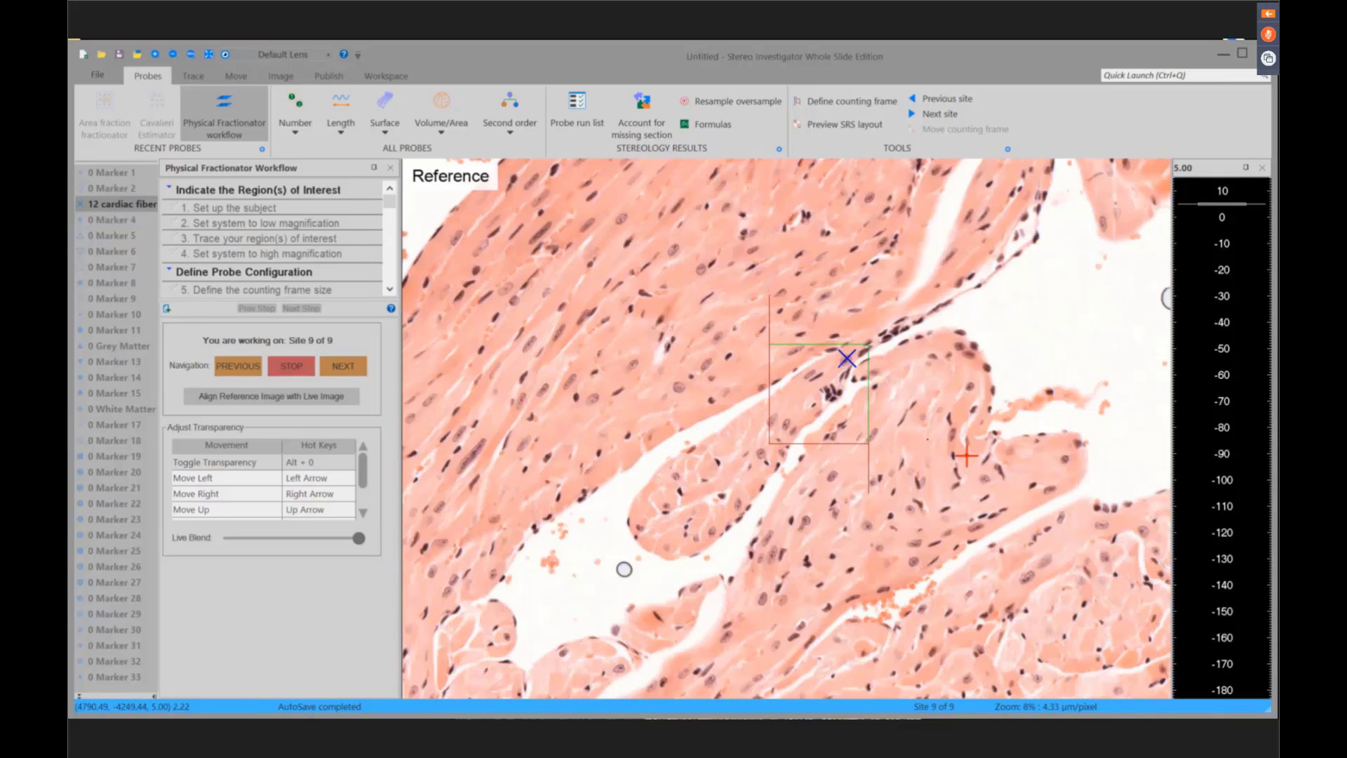
pyautogui.click(787, 425)
# - Finish the probe run after site 9 and dismiss the data file save dialog without saving
pyautogui.click(347, 372)
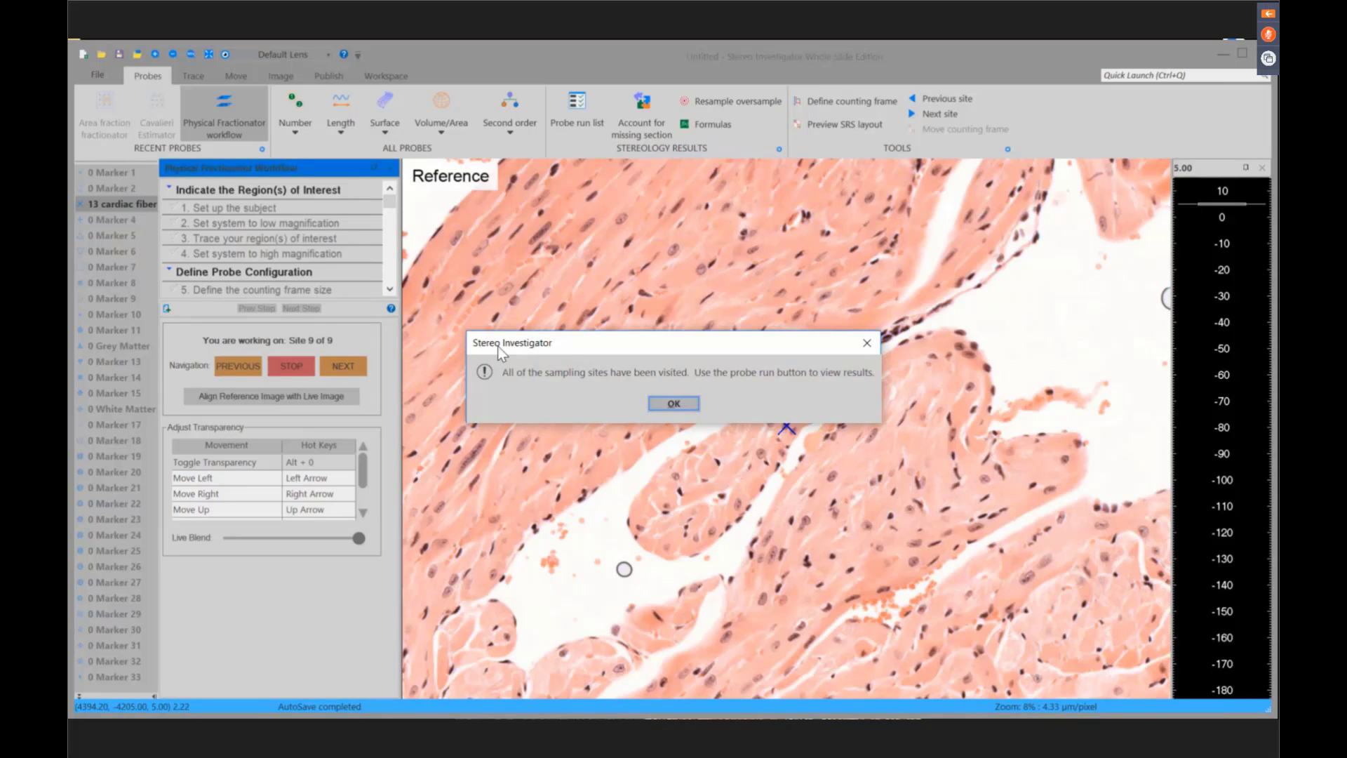
pyautogui.click(666, 400)
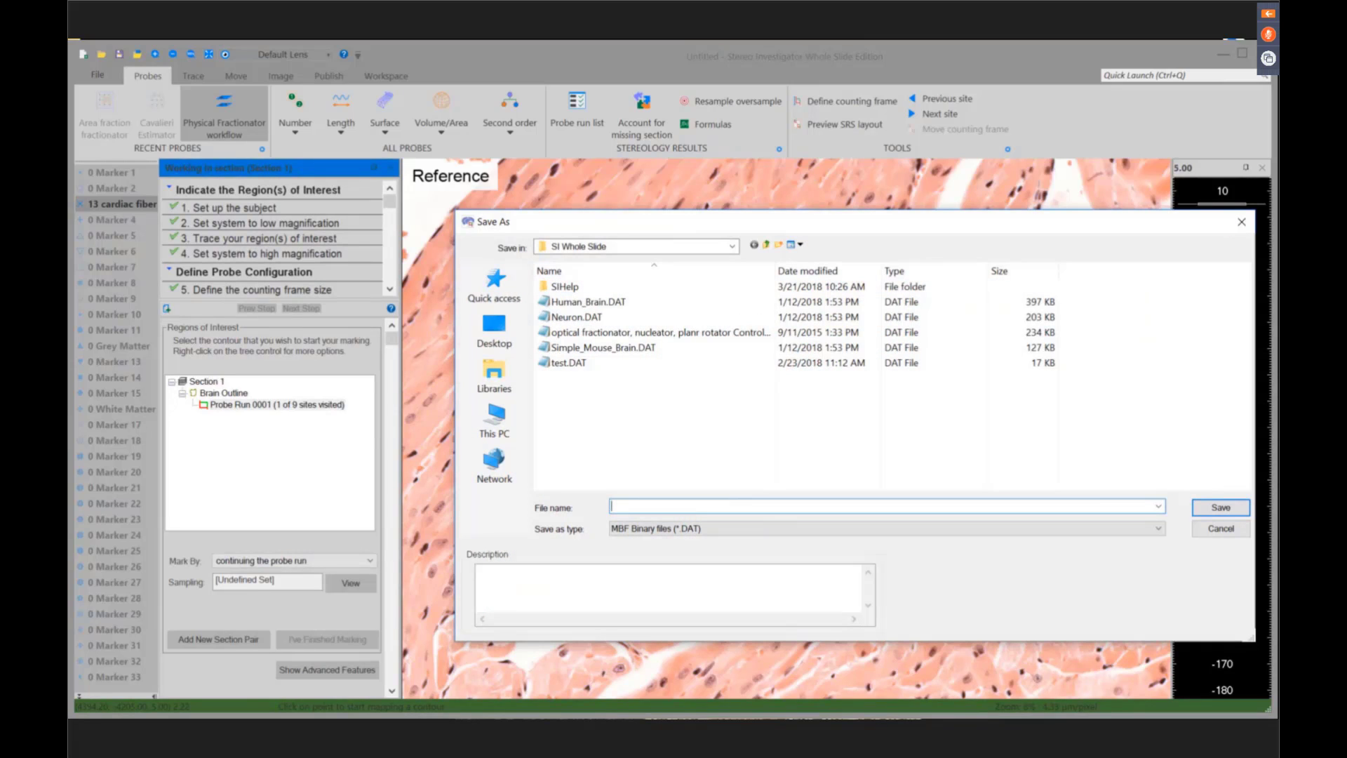
pyautogui.click(1236, 229)
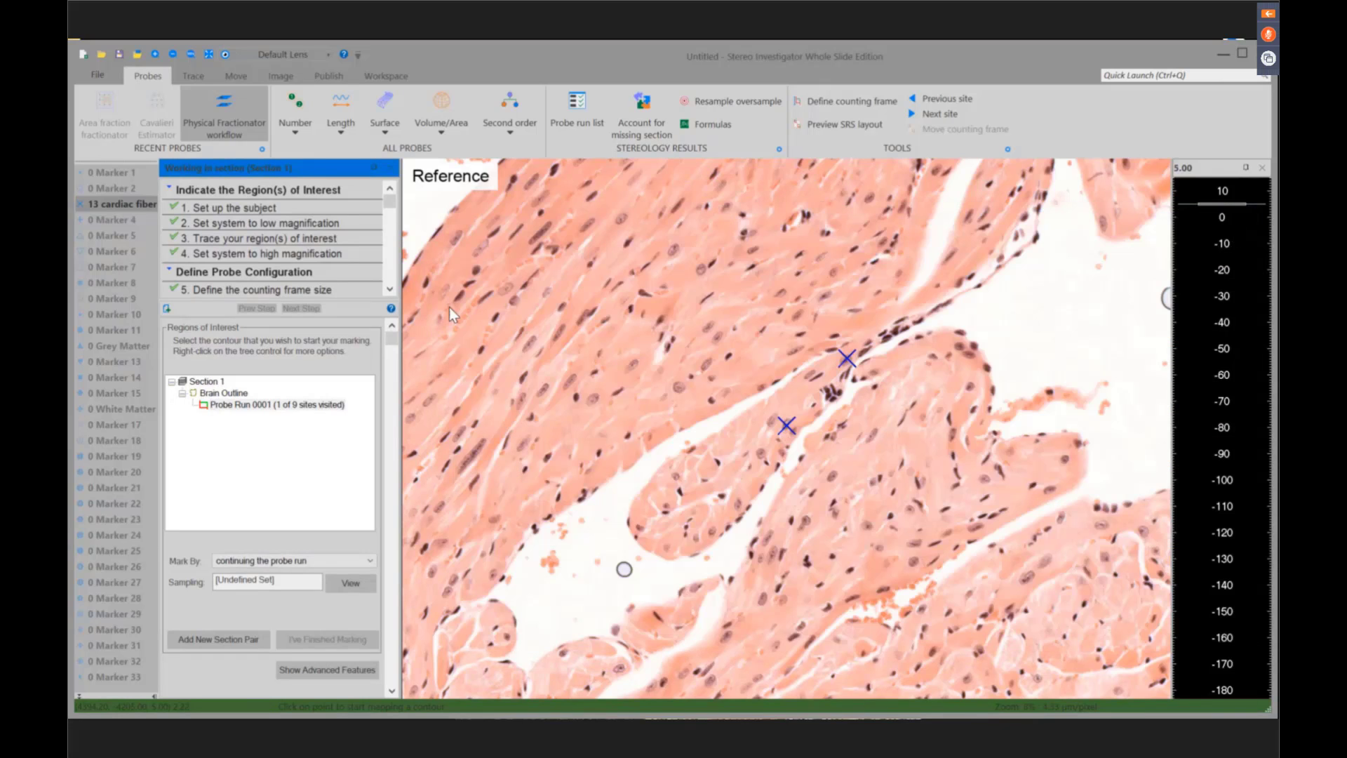
# - Open the Physical Fractionator sampling results and review the cardiac fiber estimates with the CE Scheaffer and CE Schmitz-Hof values
pyautogui.moveTo(342, 299); pyautogui.dragTo(323, 488)
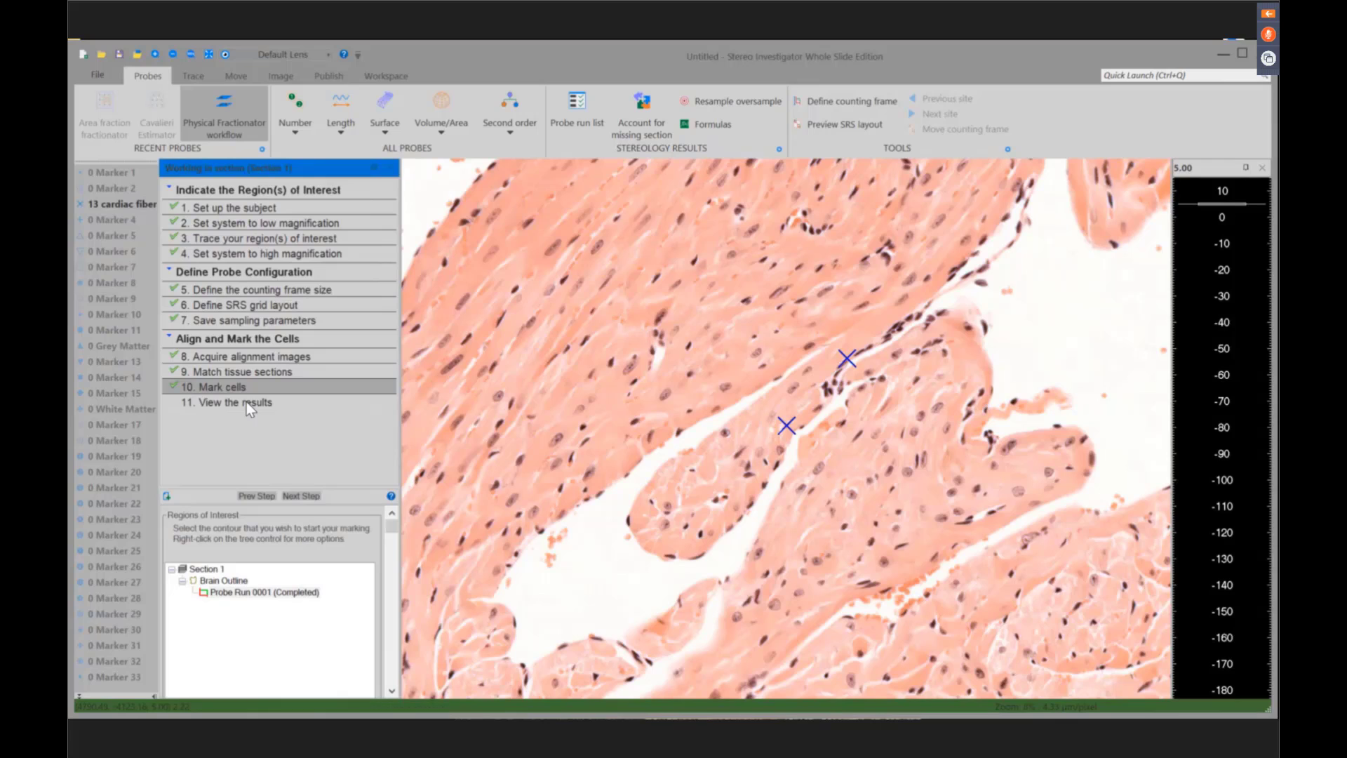
pyautogui.click(247, 401)
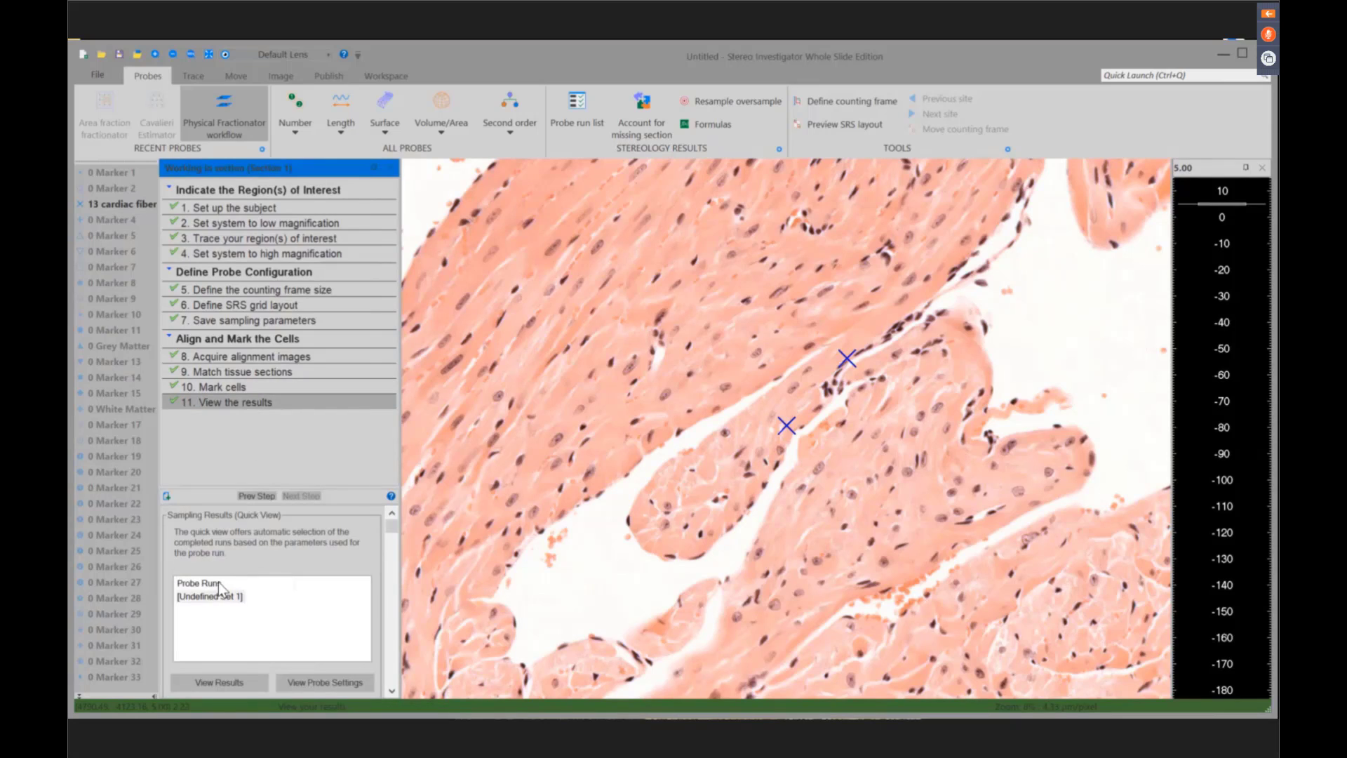
pyautogui.click(226, 681)
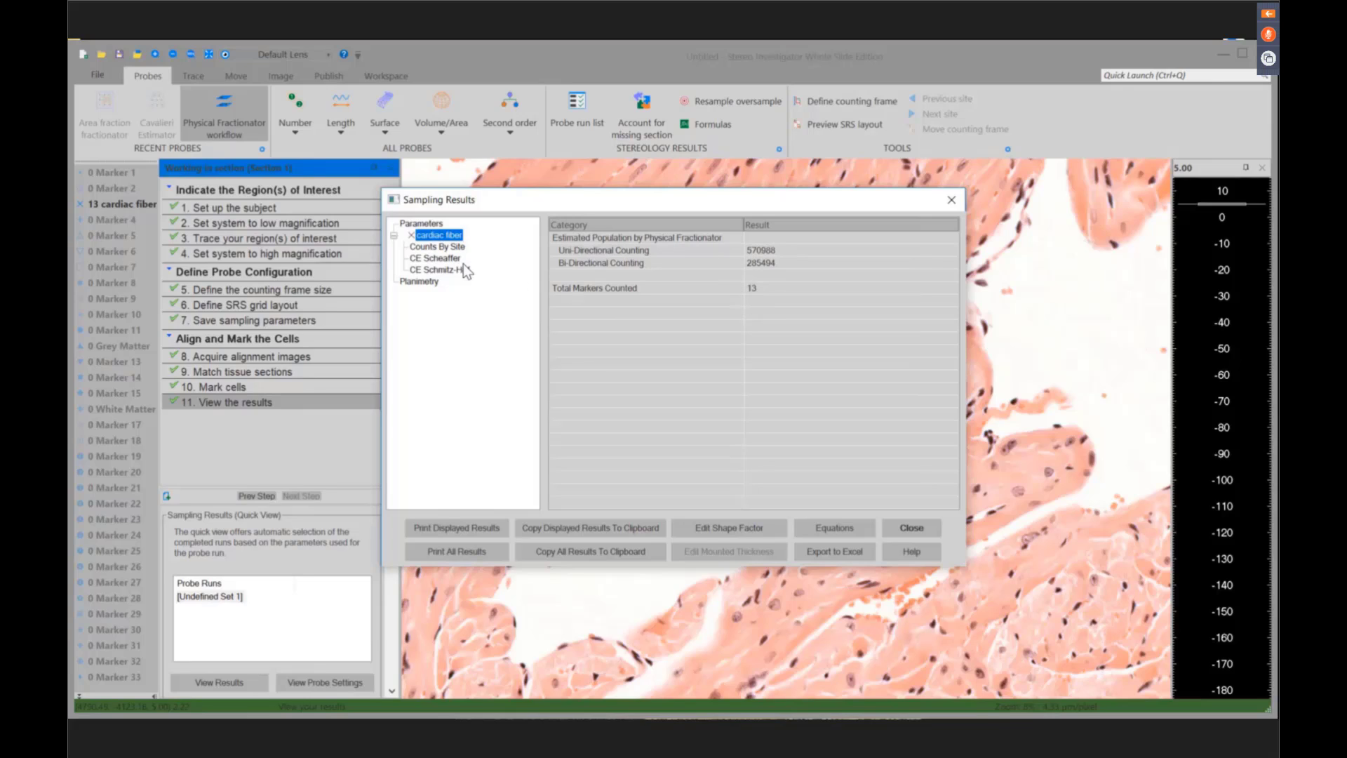
pyautogui.click(450, 259)
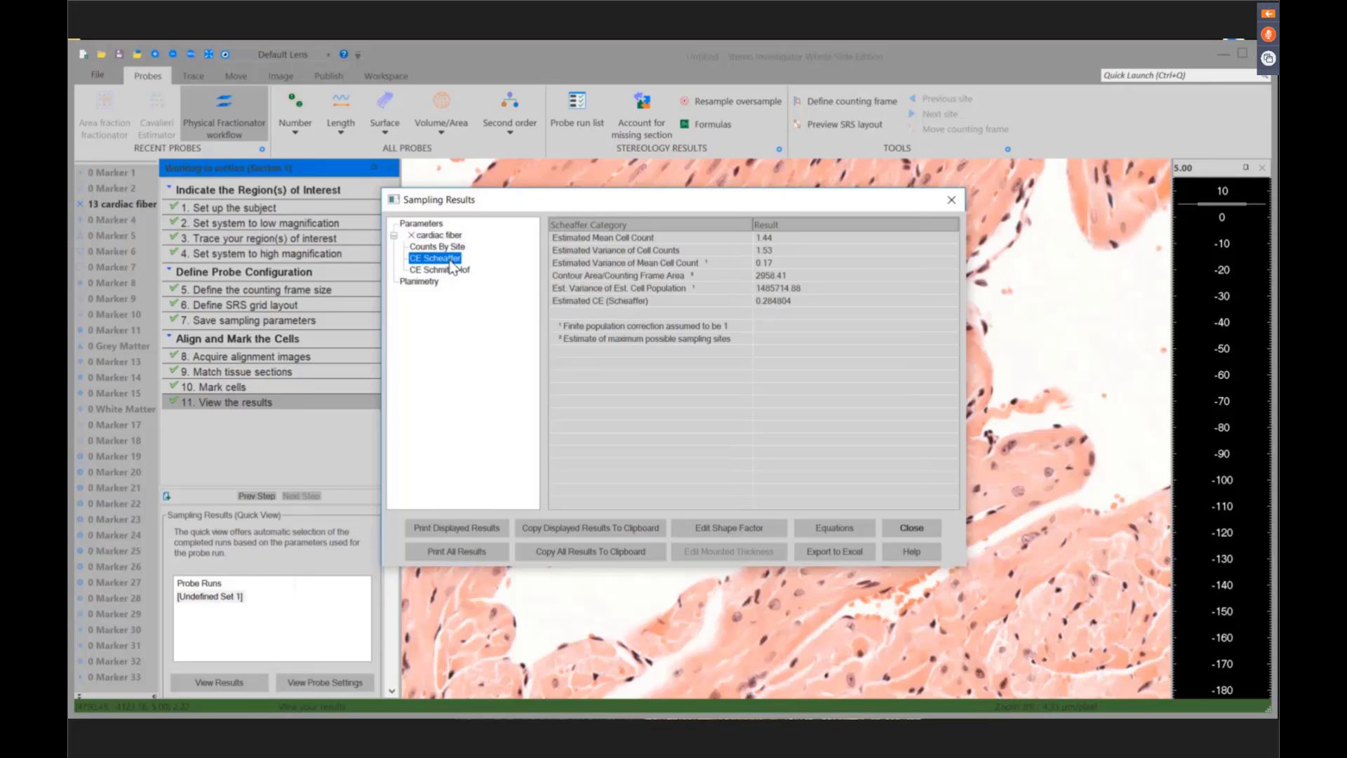
pyautogui.click(460, 271)
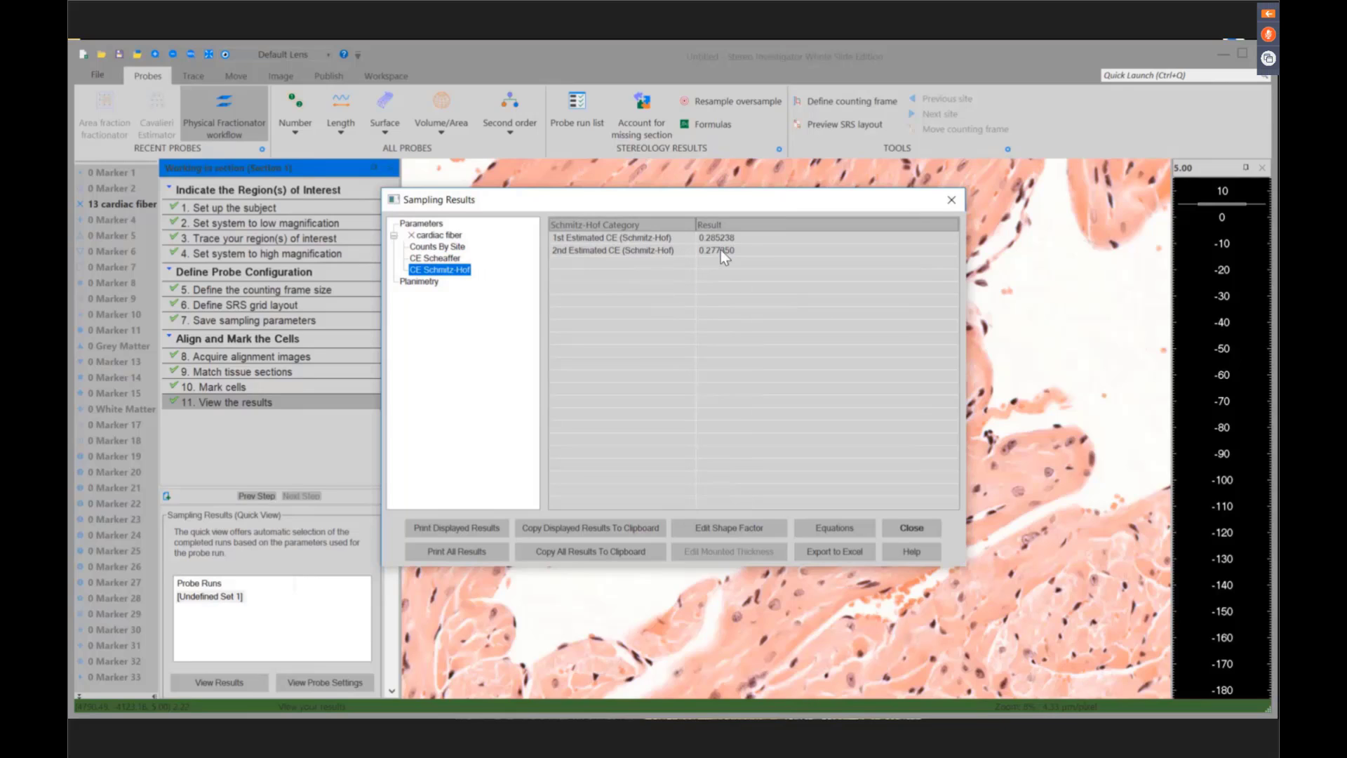
pyautogui.click(466, 235)
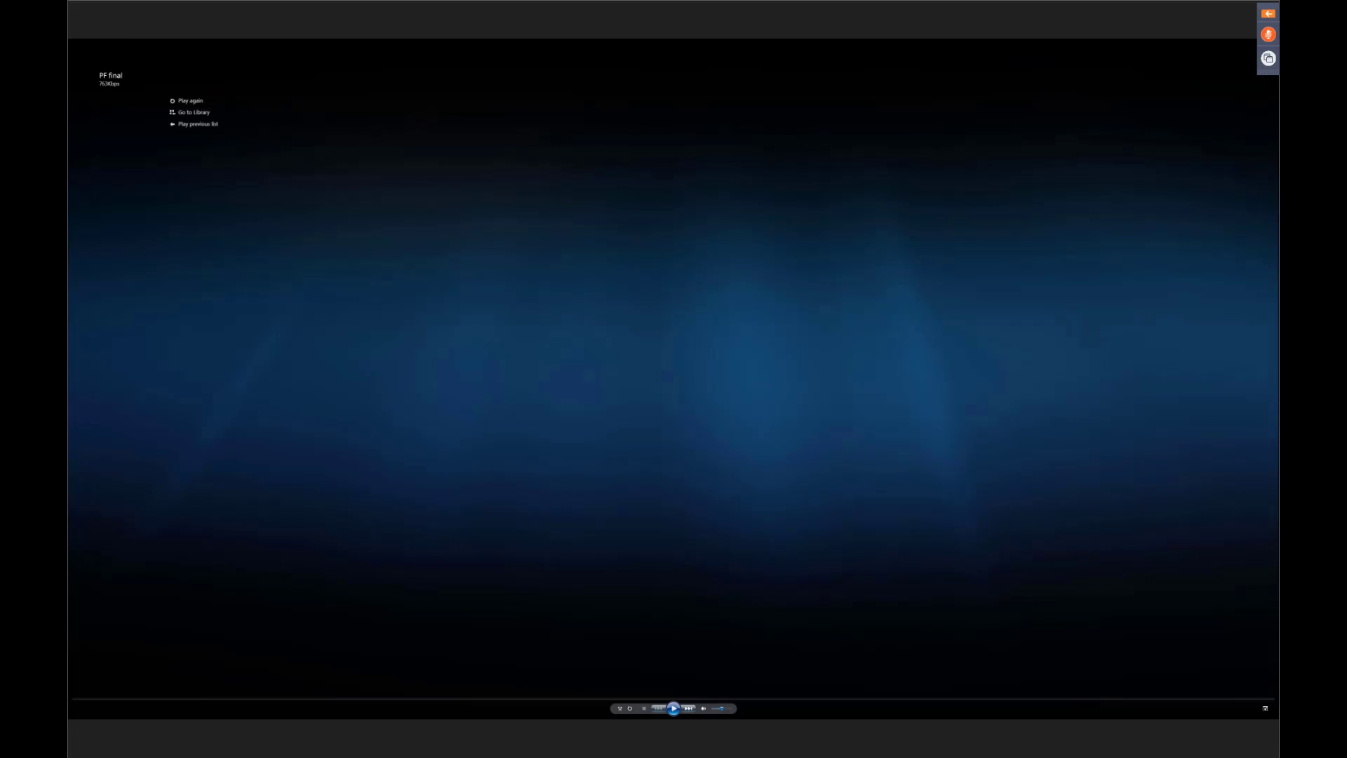
pyautogui.hotkey('alt', 'F4')
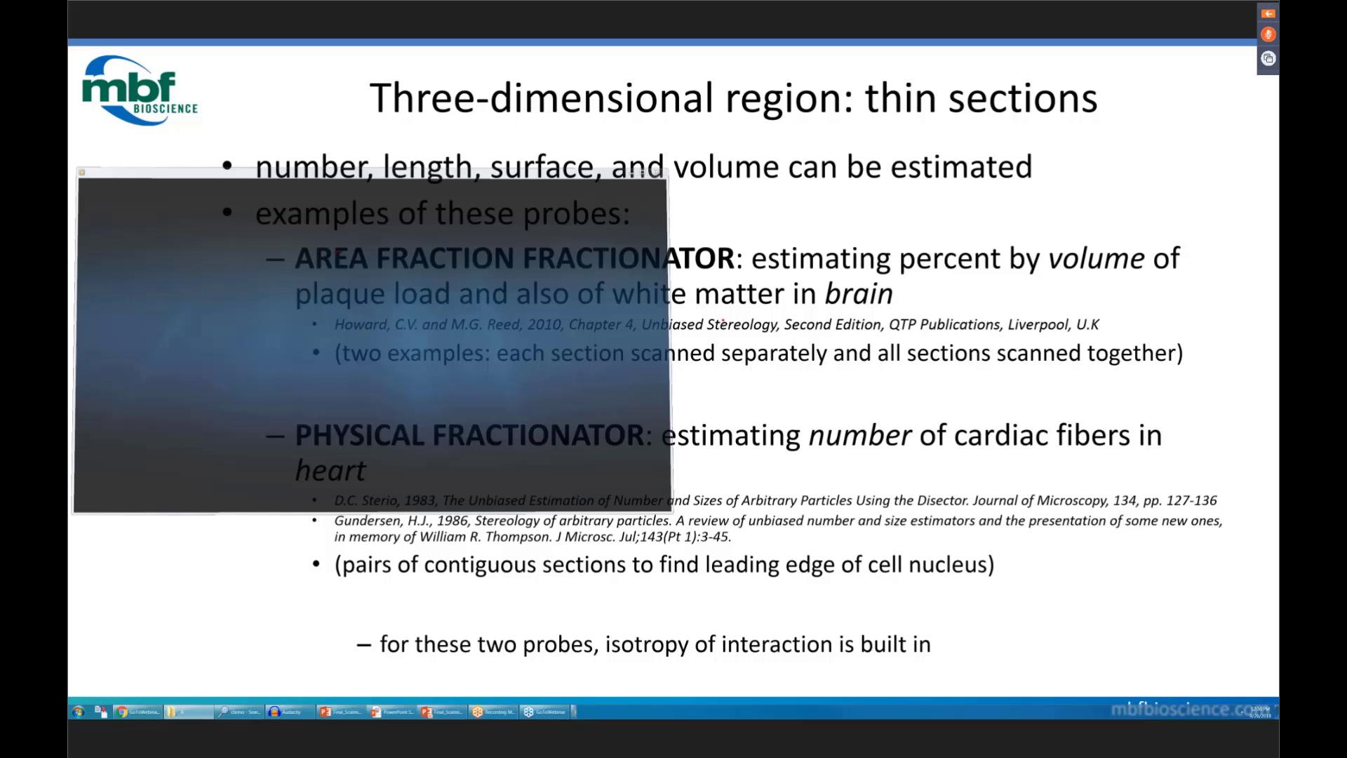
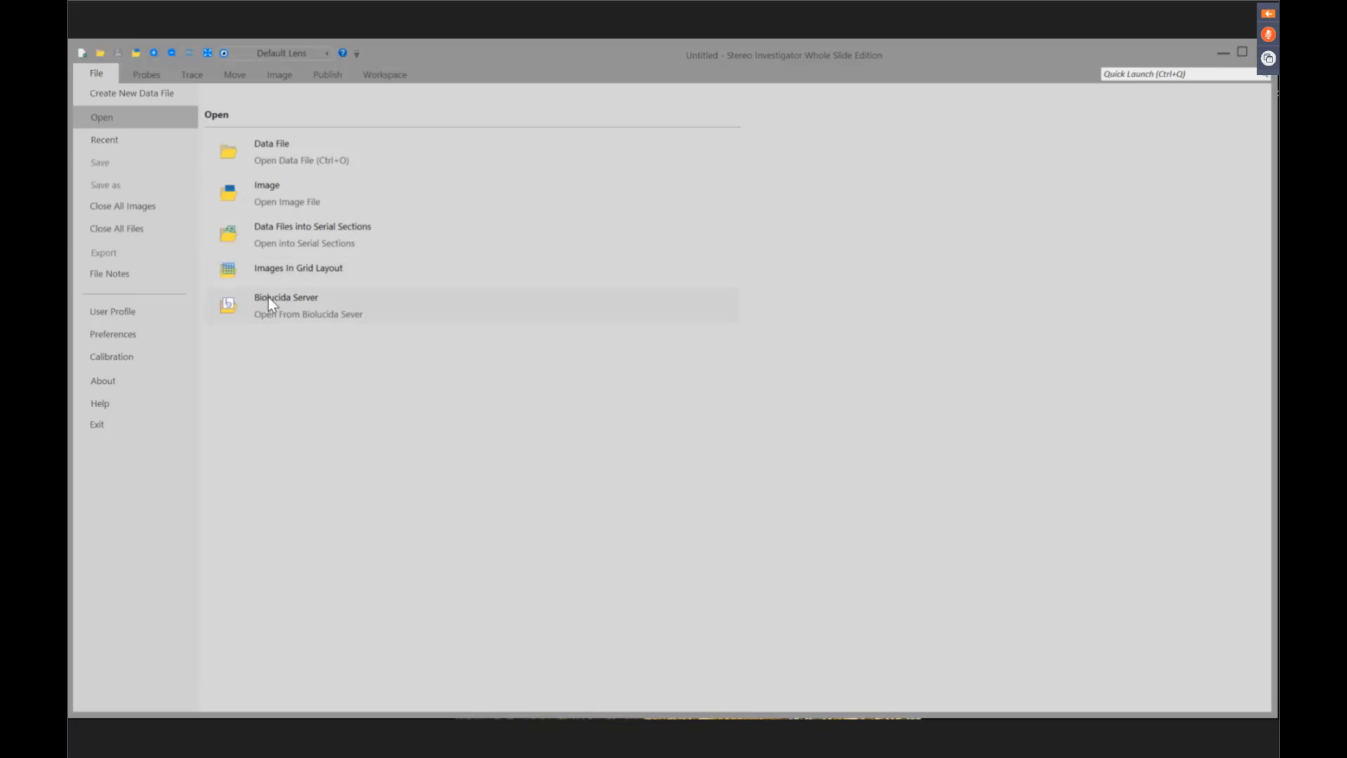
# - Open the bone marrow smear image from the Biolucida Server and close the server browser
pyautogui.click(268, 296)
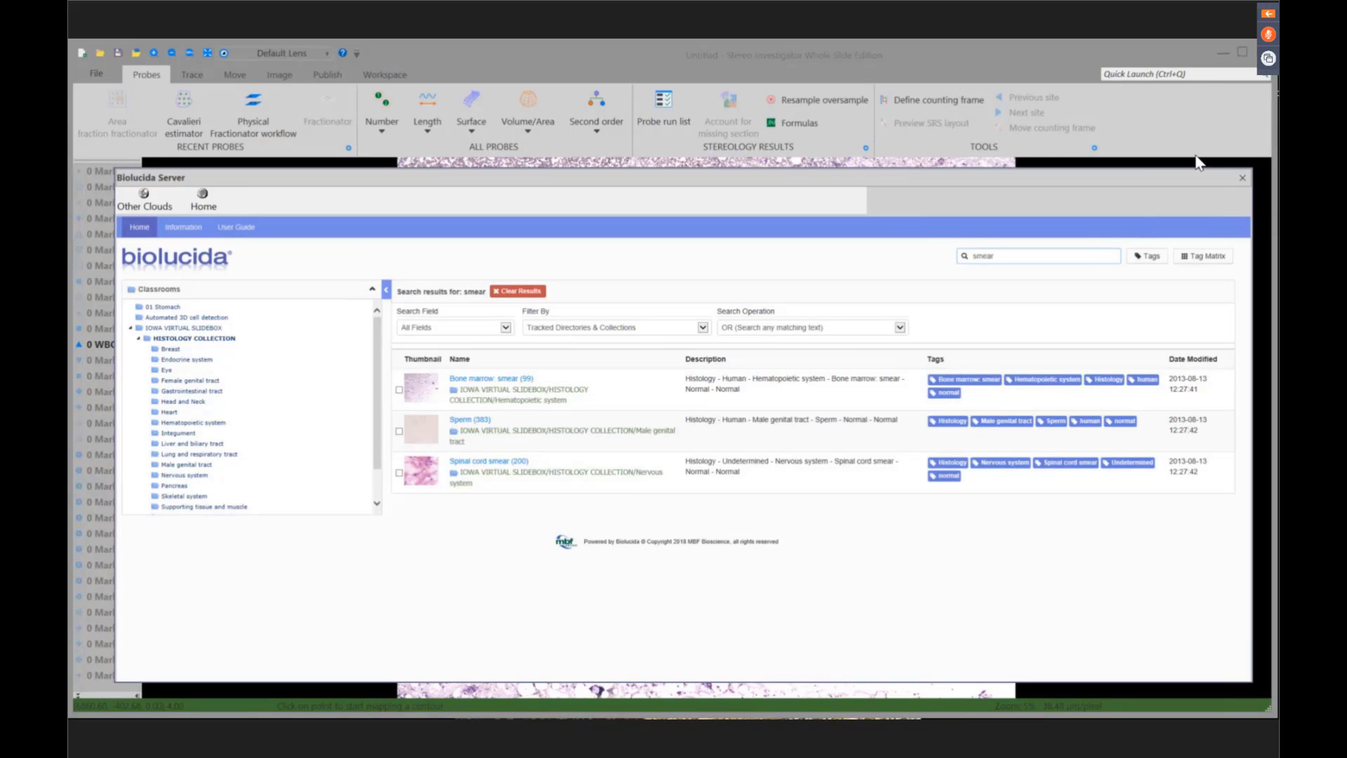
pyautogui.click(1246, 179)
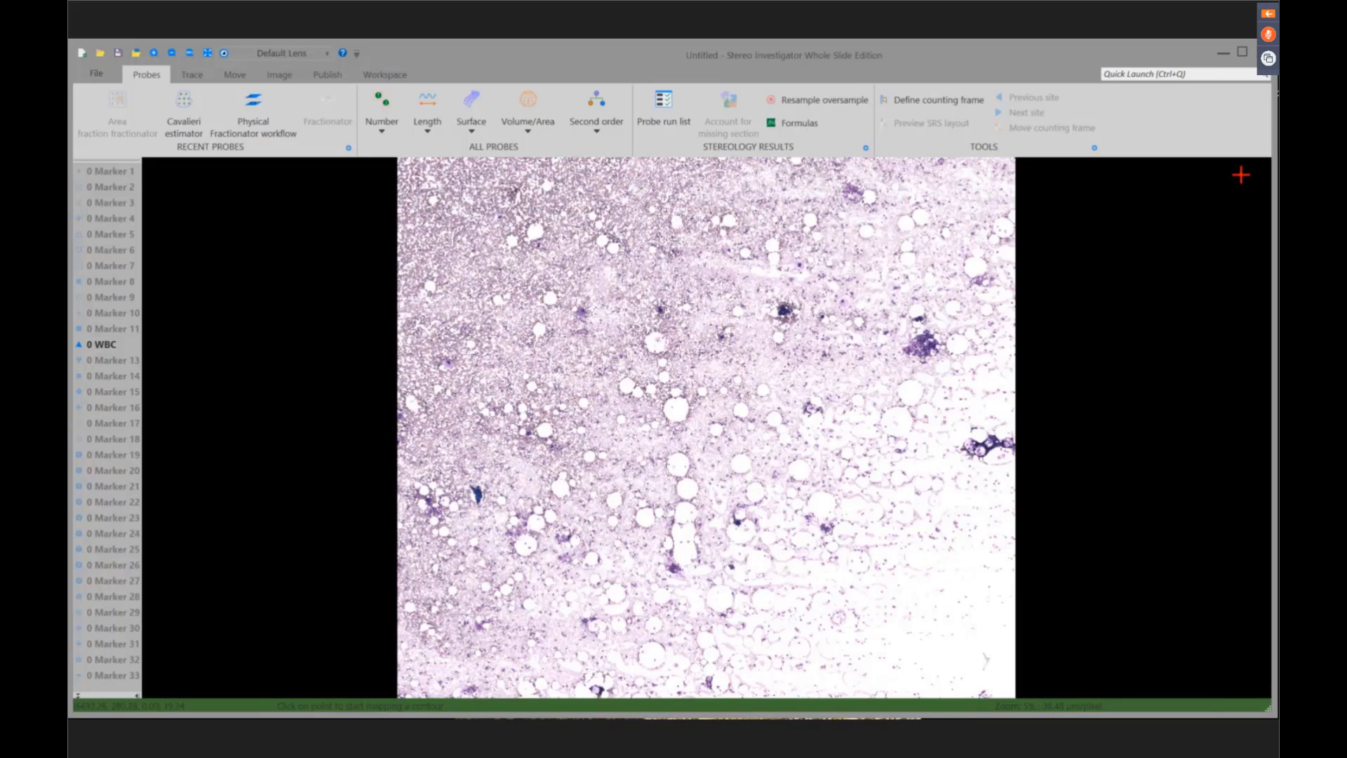
# - Trace a closed rectangular Bone Marrow Smear contour around the edges of the whole smear image
pyautogui.click(280, 74)
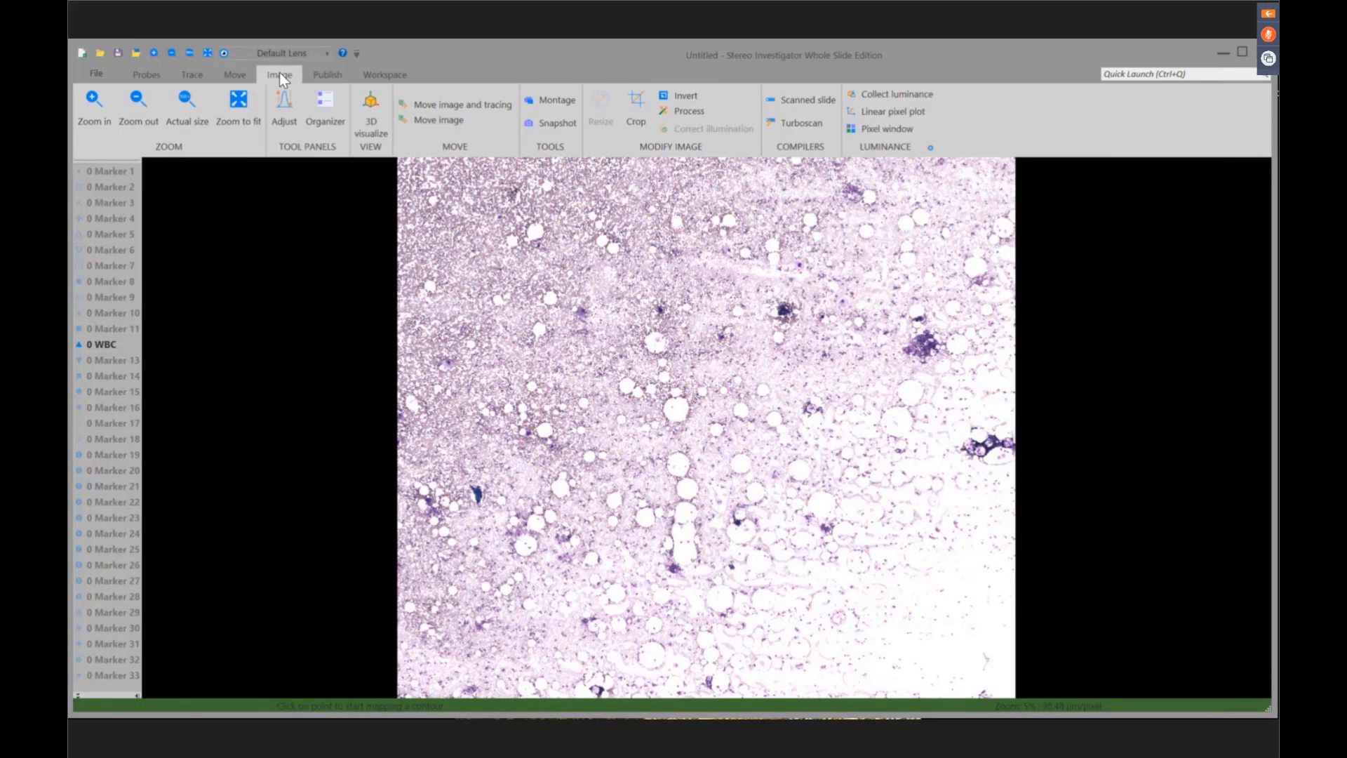
pyautogui.click(186, 105)
pyautogui.click(194, 77)
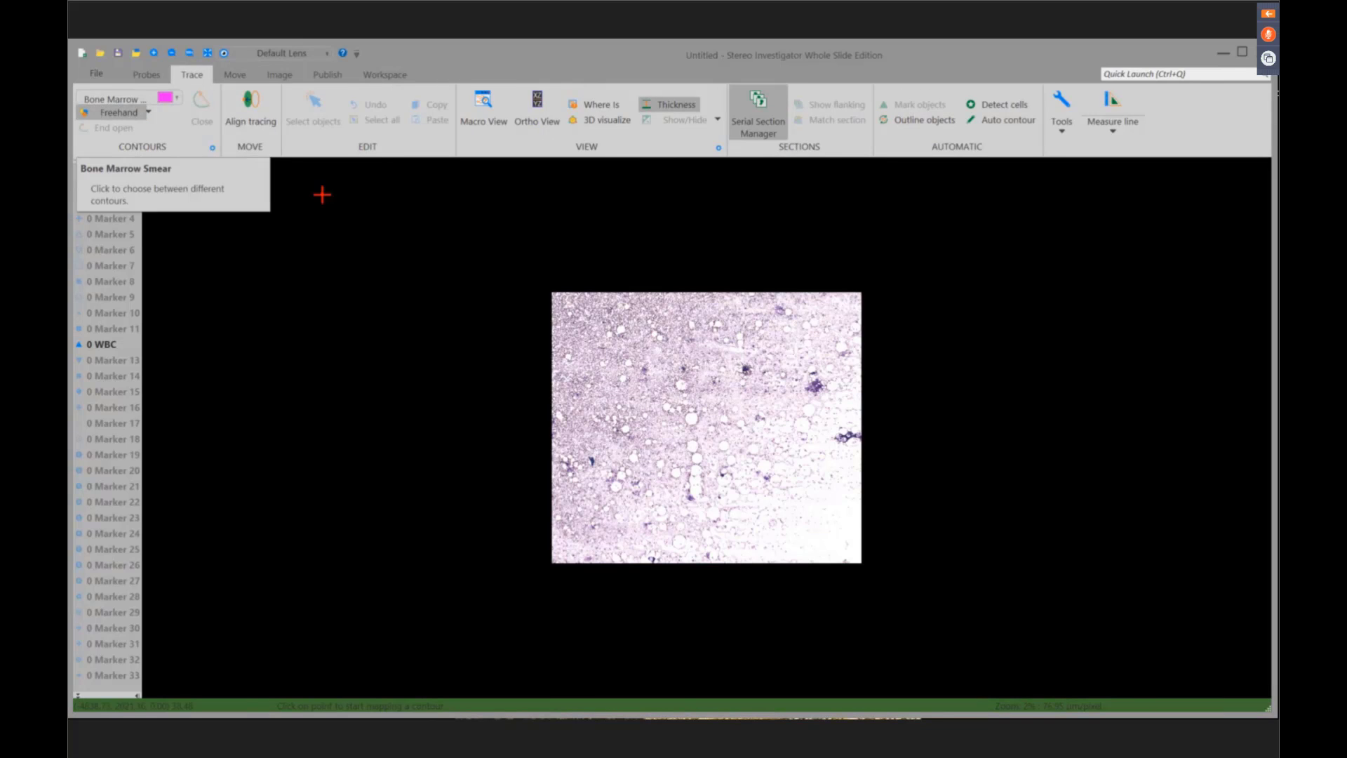
pyautogui.click(547, 292)
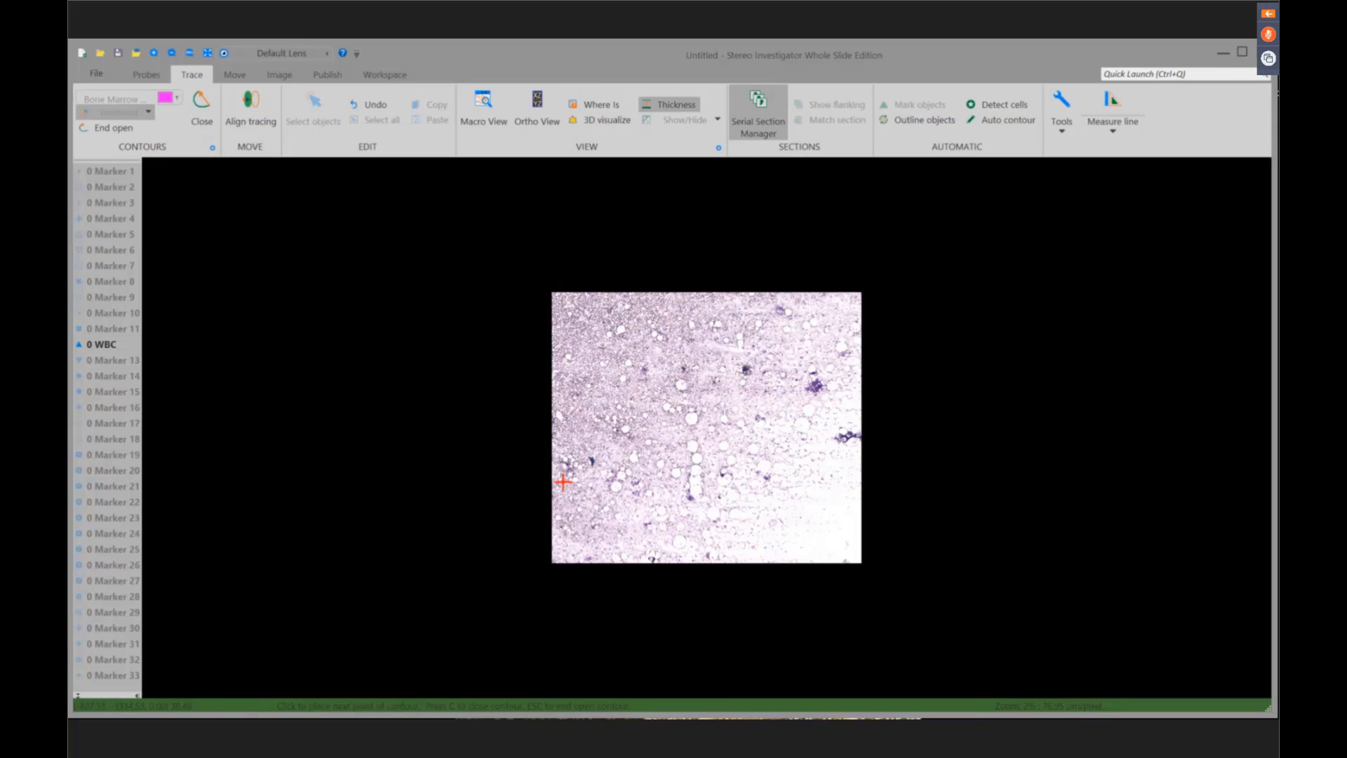
pyautogui.click(549, 567)
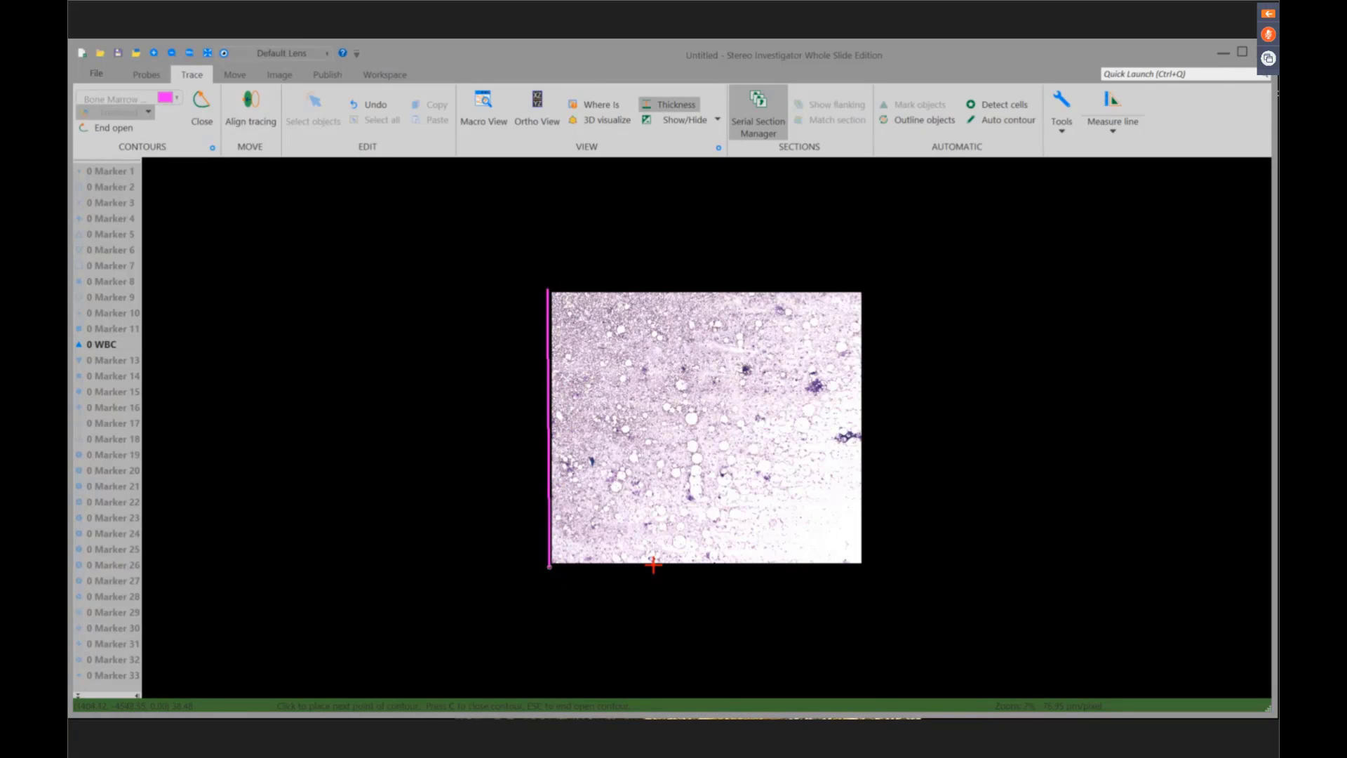
pyautogui.click(864, 566)
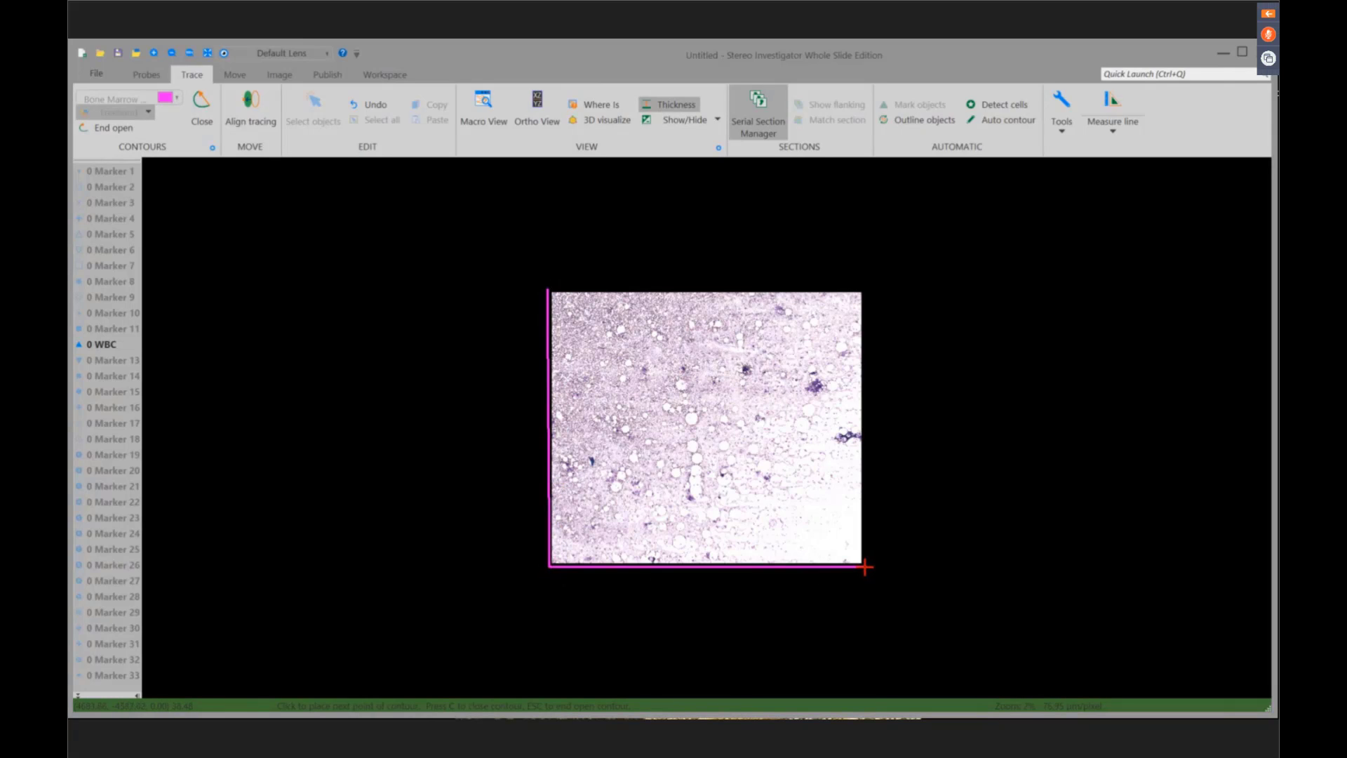
pyautogui.click(864, 290)
pyautogui.rightClick(886, 273)
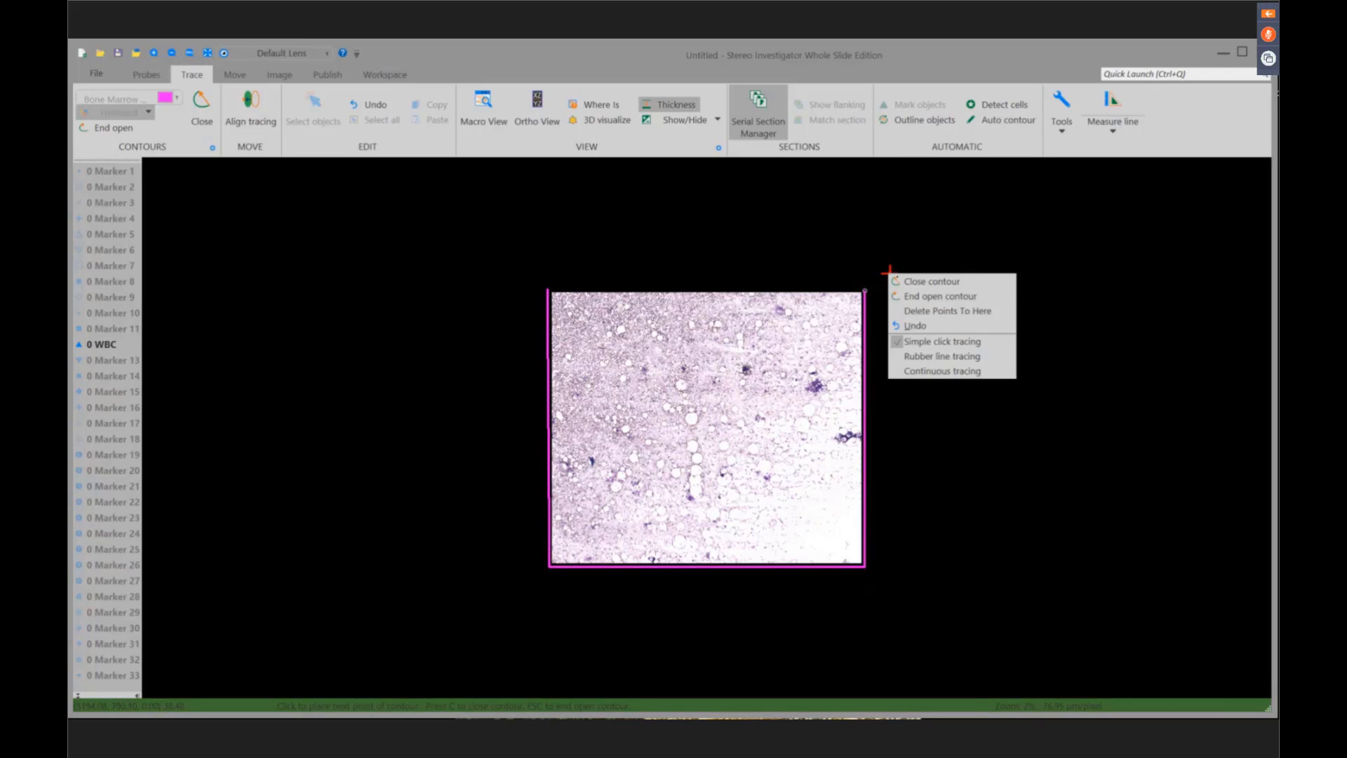
pyautogui.click(904, 279)
# - Define a counting frame 90 µm wide and 90 µm high with the smear displayed at actual size
pyautogui.click(287, 75)
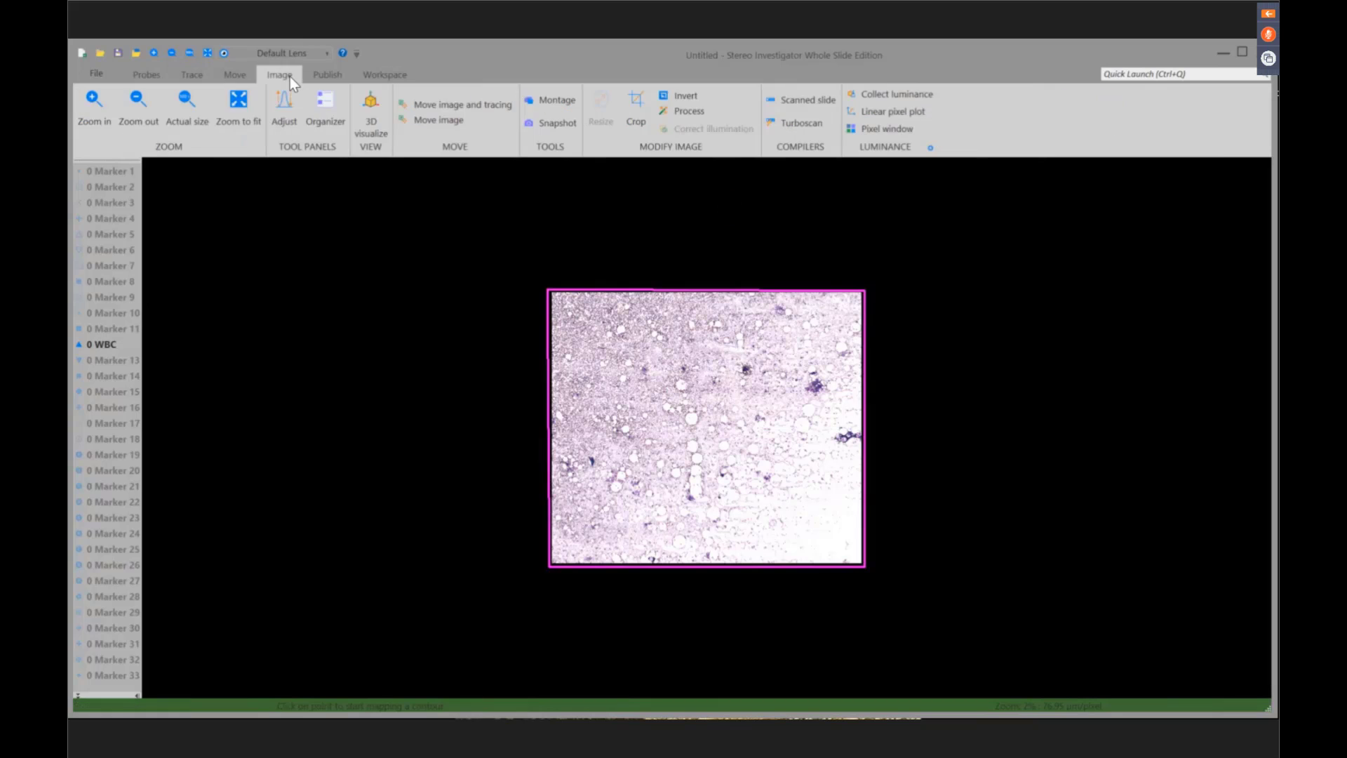
pyautogui.click(236, 111)
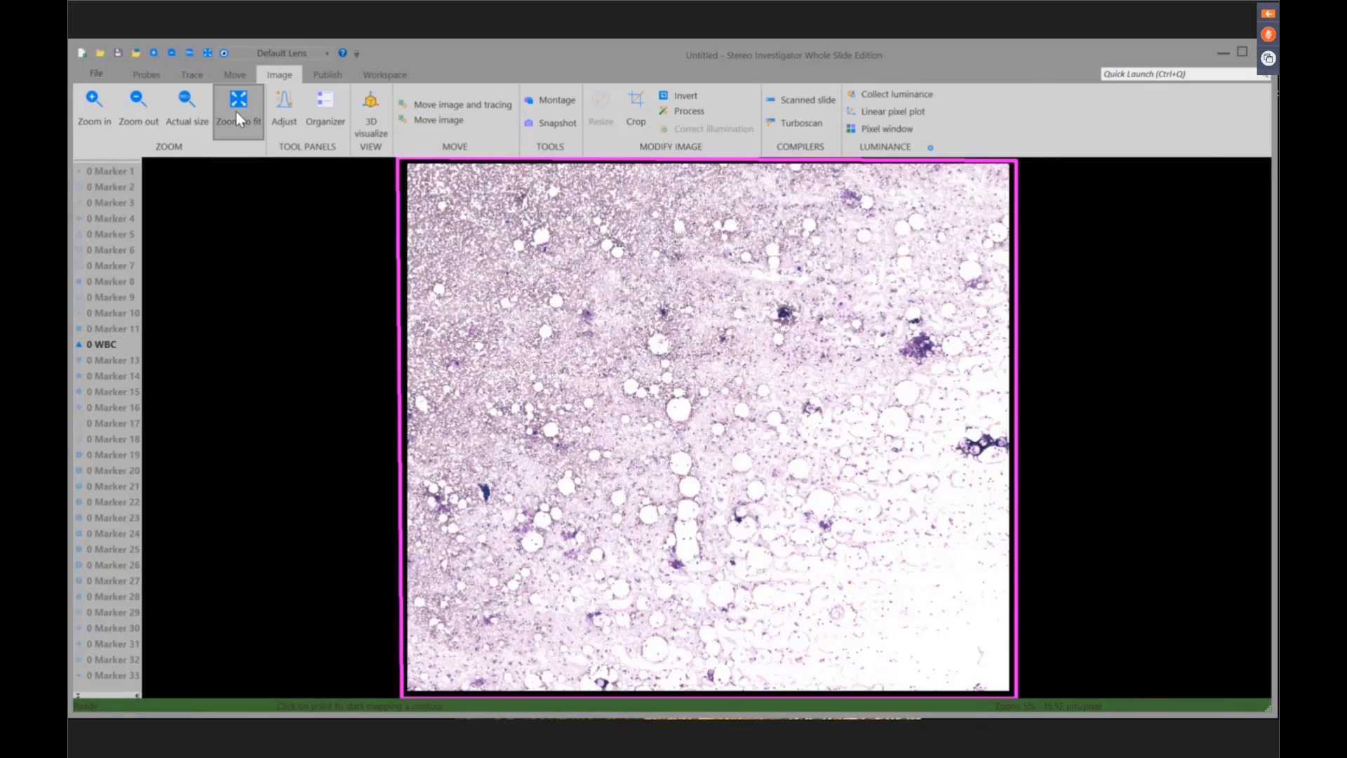
pyautogui.click(184, 115)
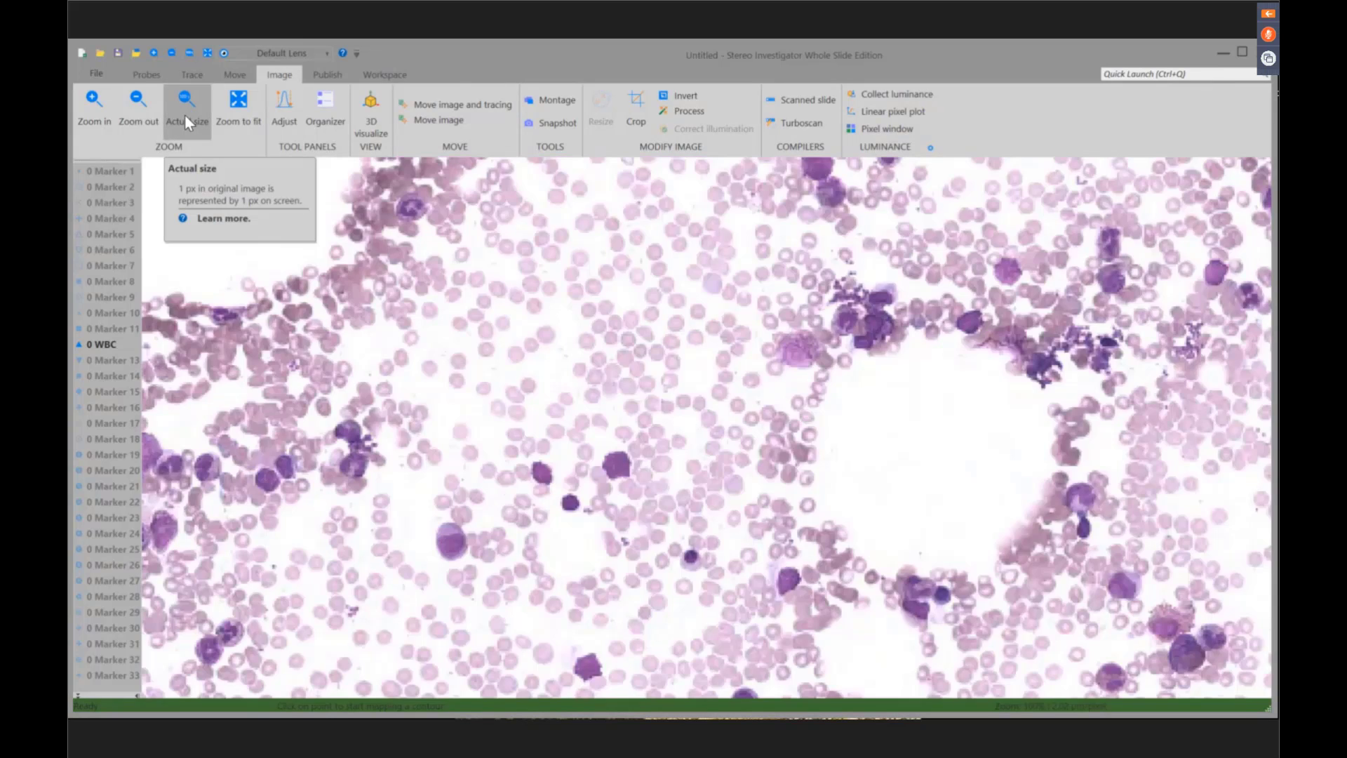
pyautogui.click(147, 75)
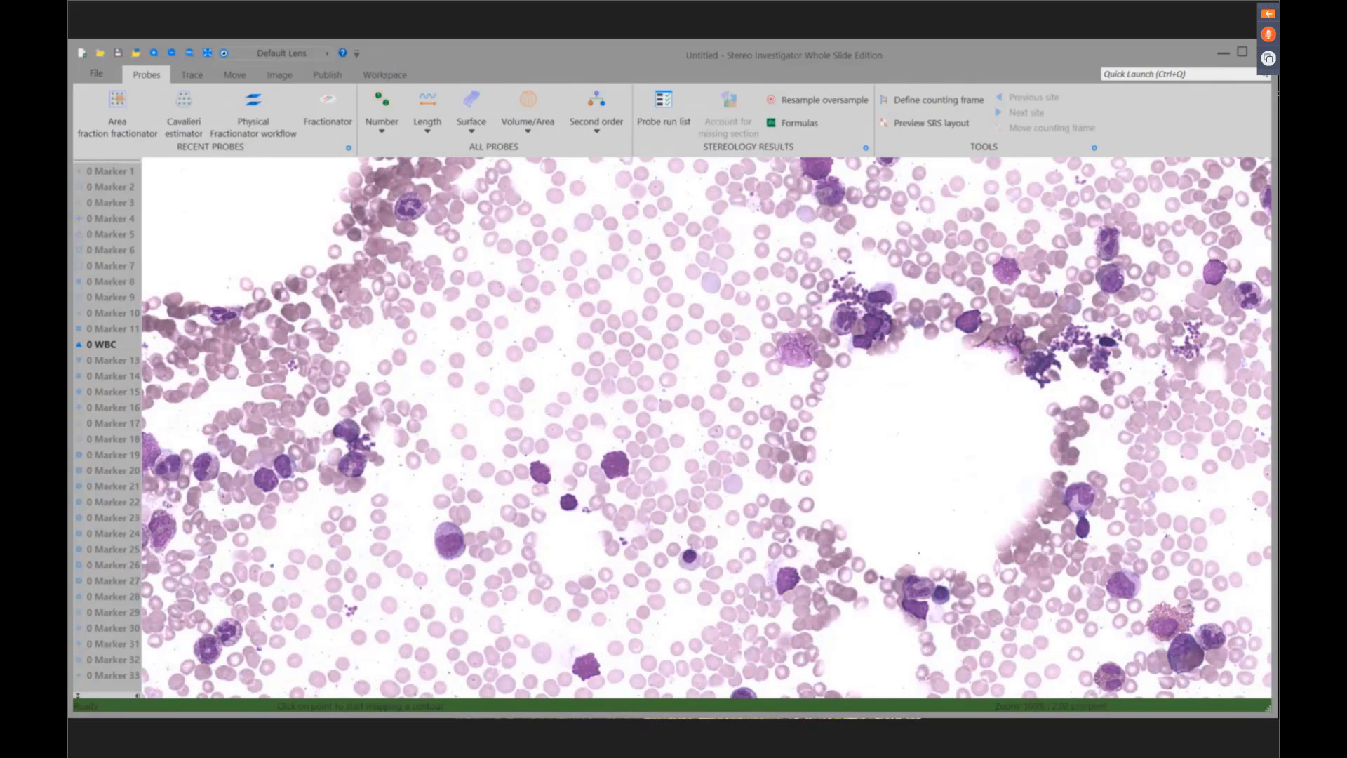
pyautogui.click(946, 107)
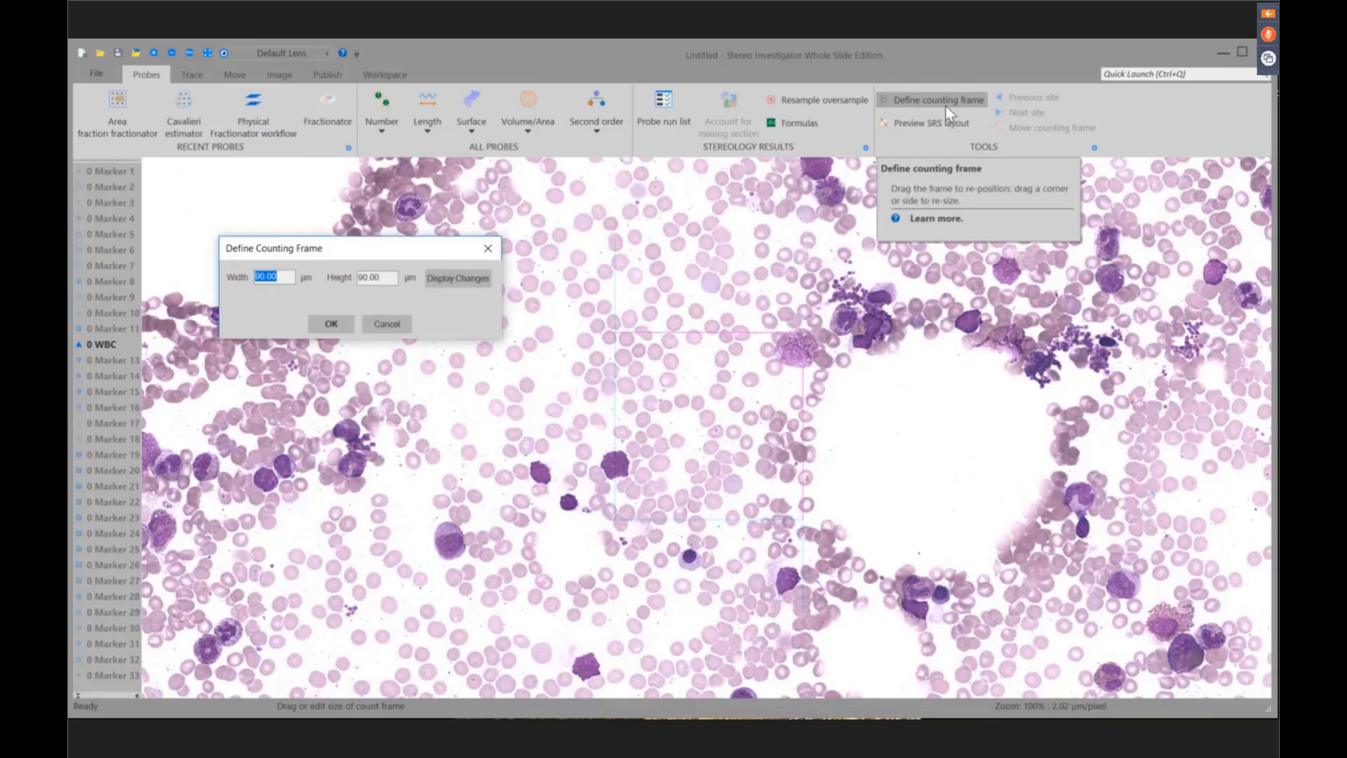
pyautogui.press('Tab')
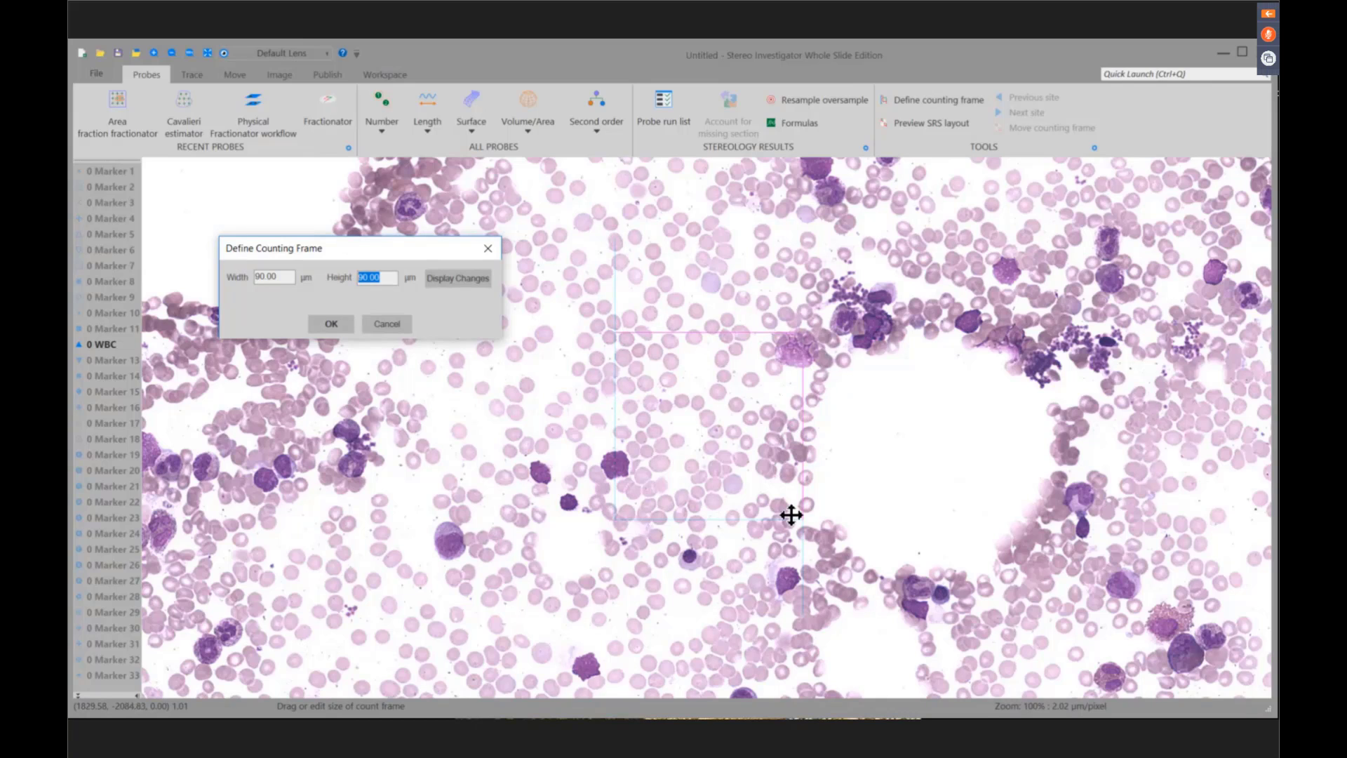
pyautogui.click(330, 324)
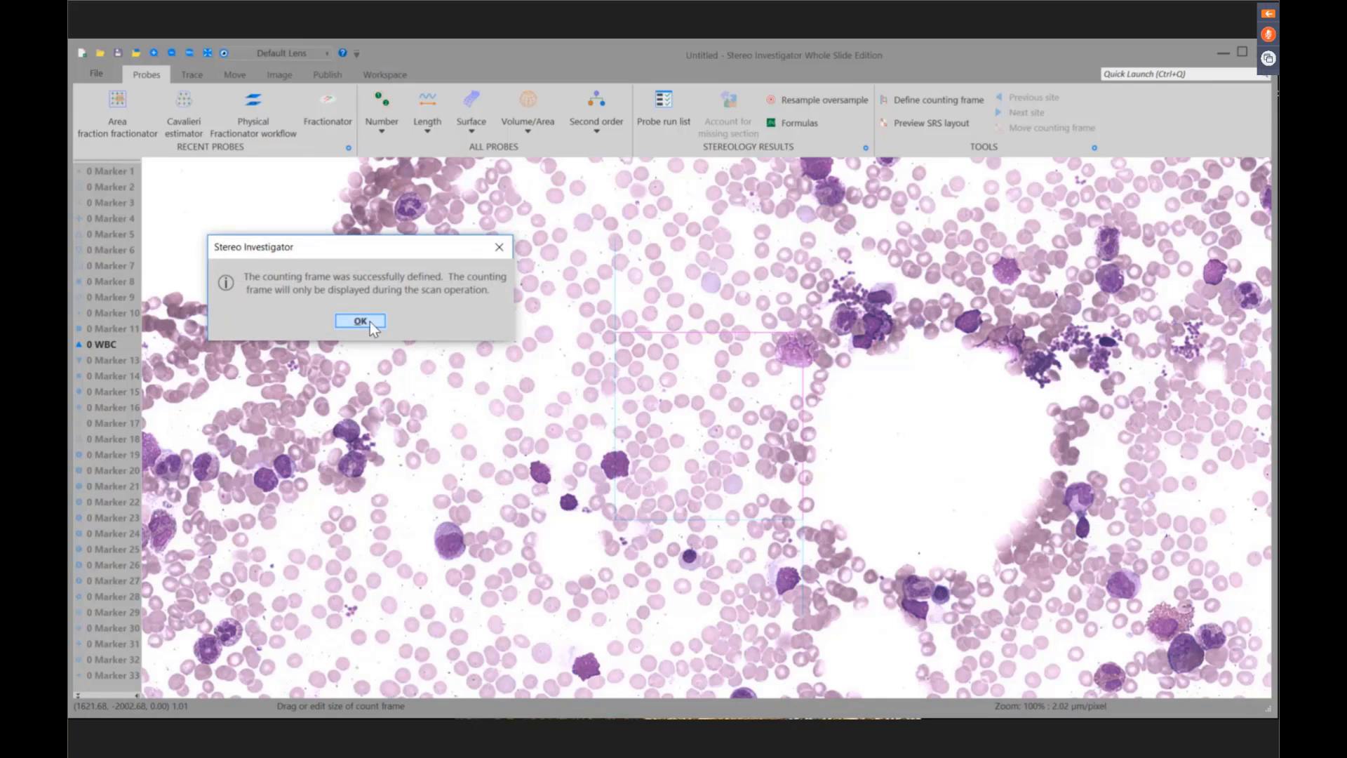
pyautogui.click(361, 322)
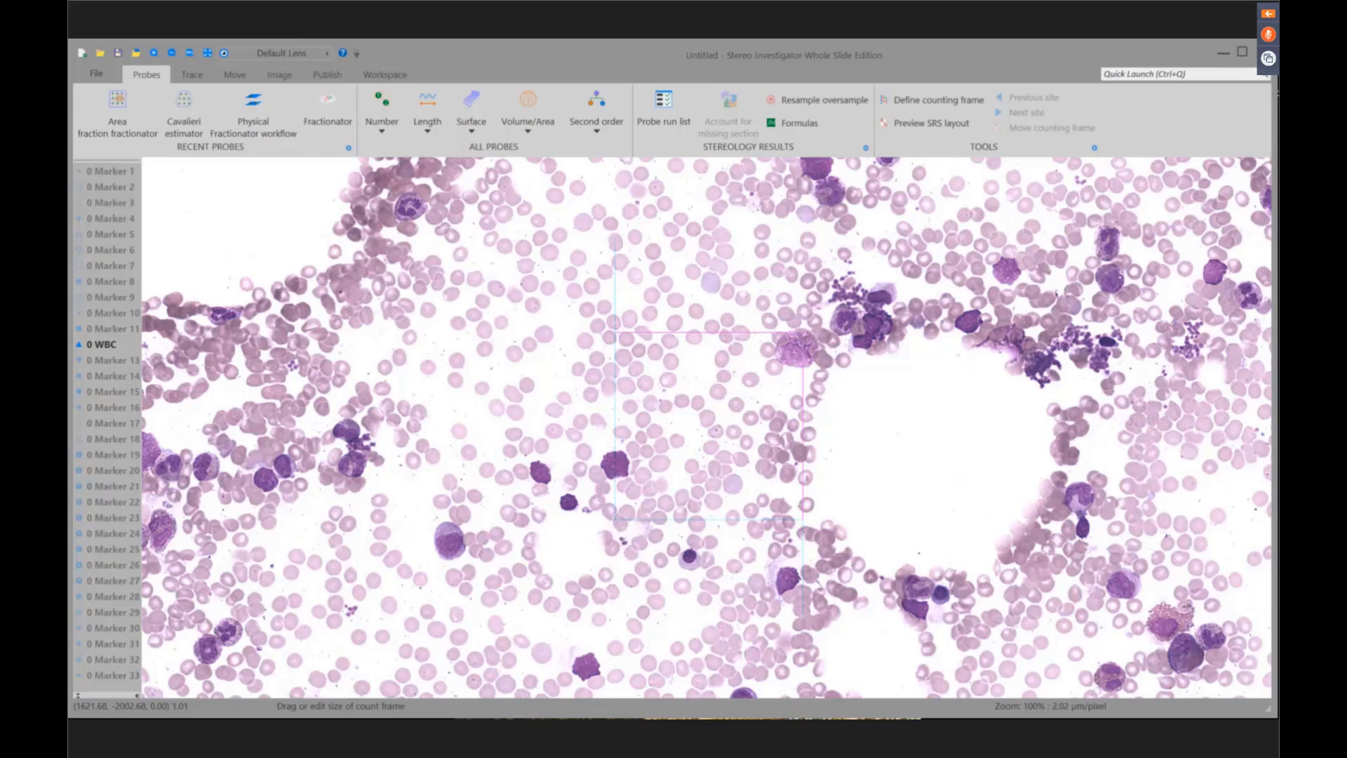
# - Preview the SRS layout inside the smear contour with 12 desired sampling sites and an estimated grid size
pyautogui.click(931, 123)
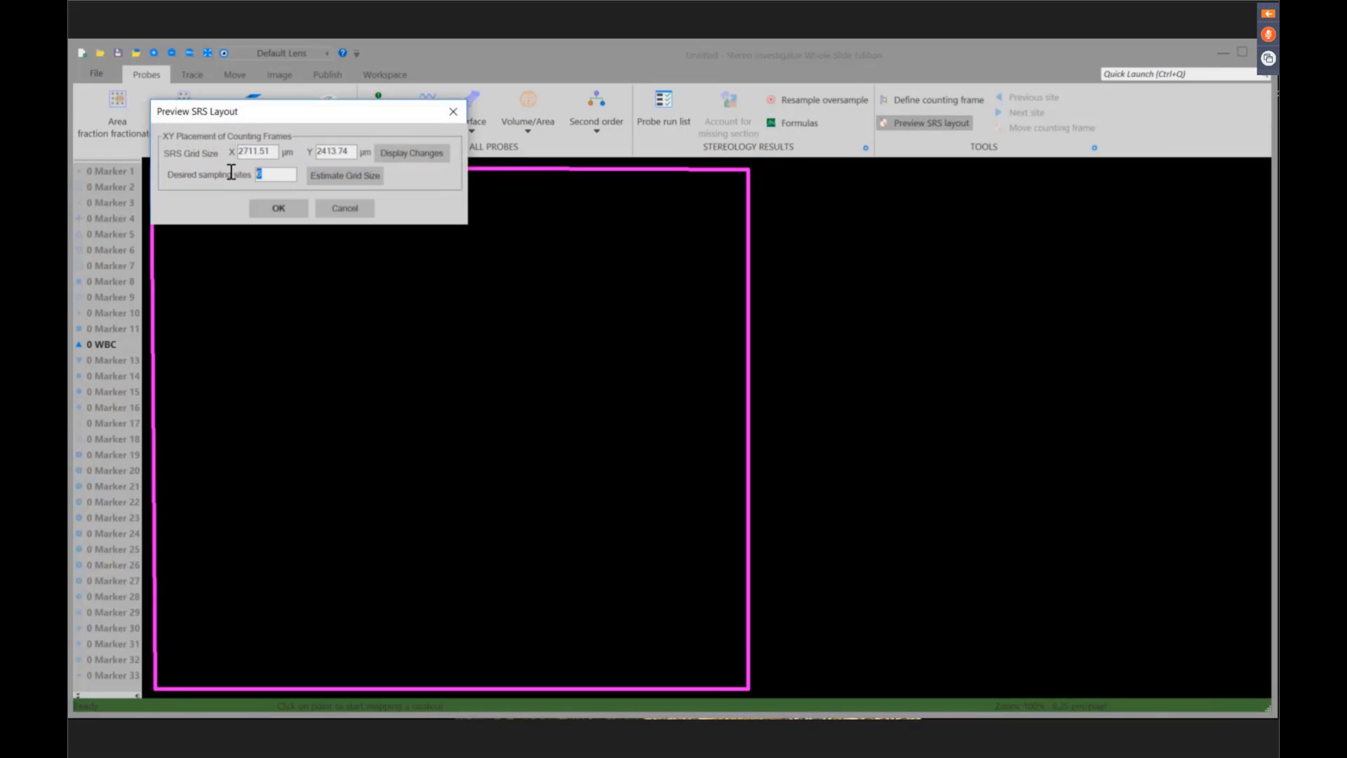
pyautogui.write('12')
pyautogui.click(347, 176)
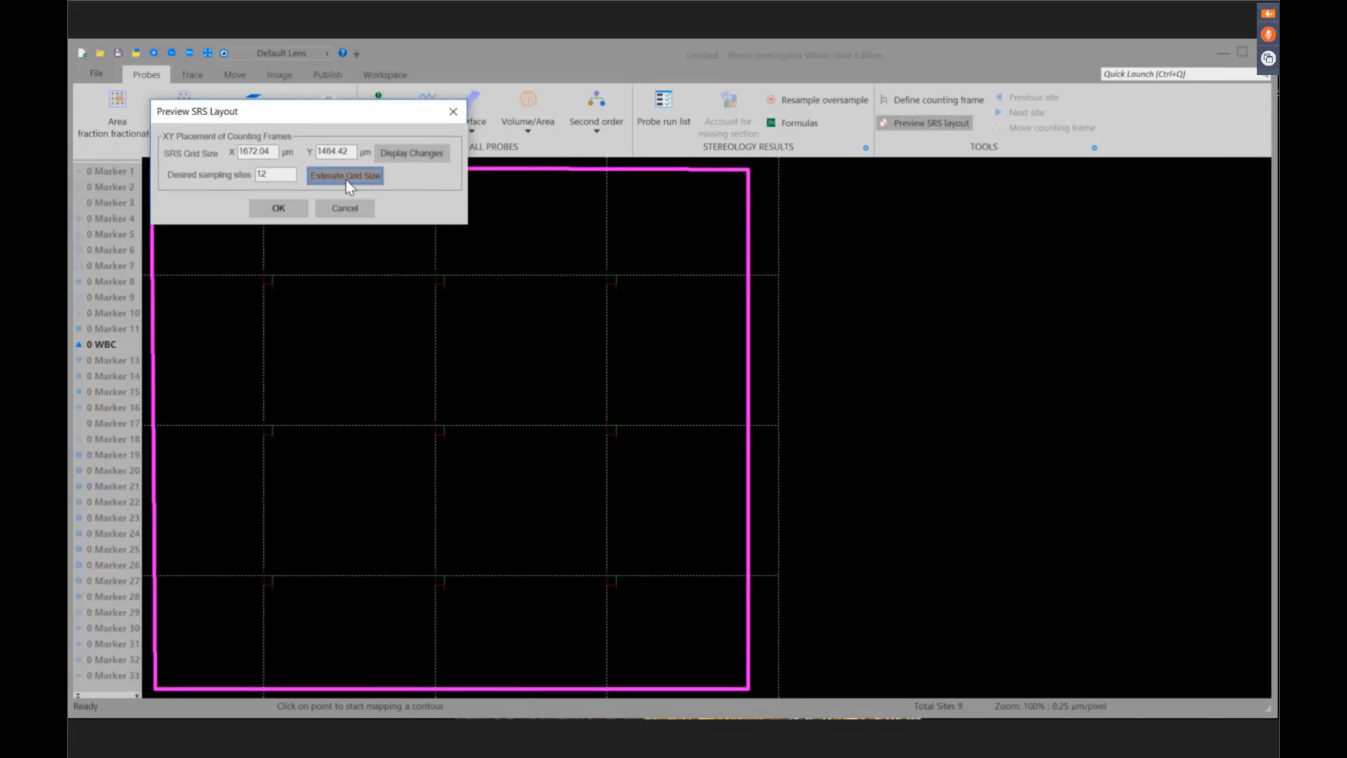
pyautogui.click(347, 179)
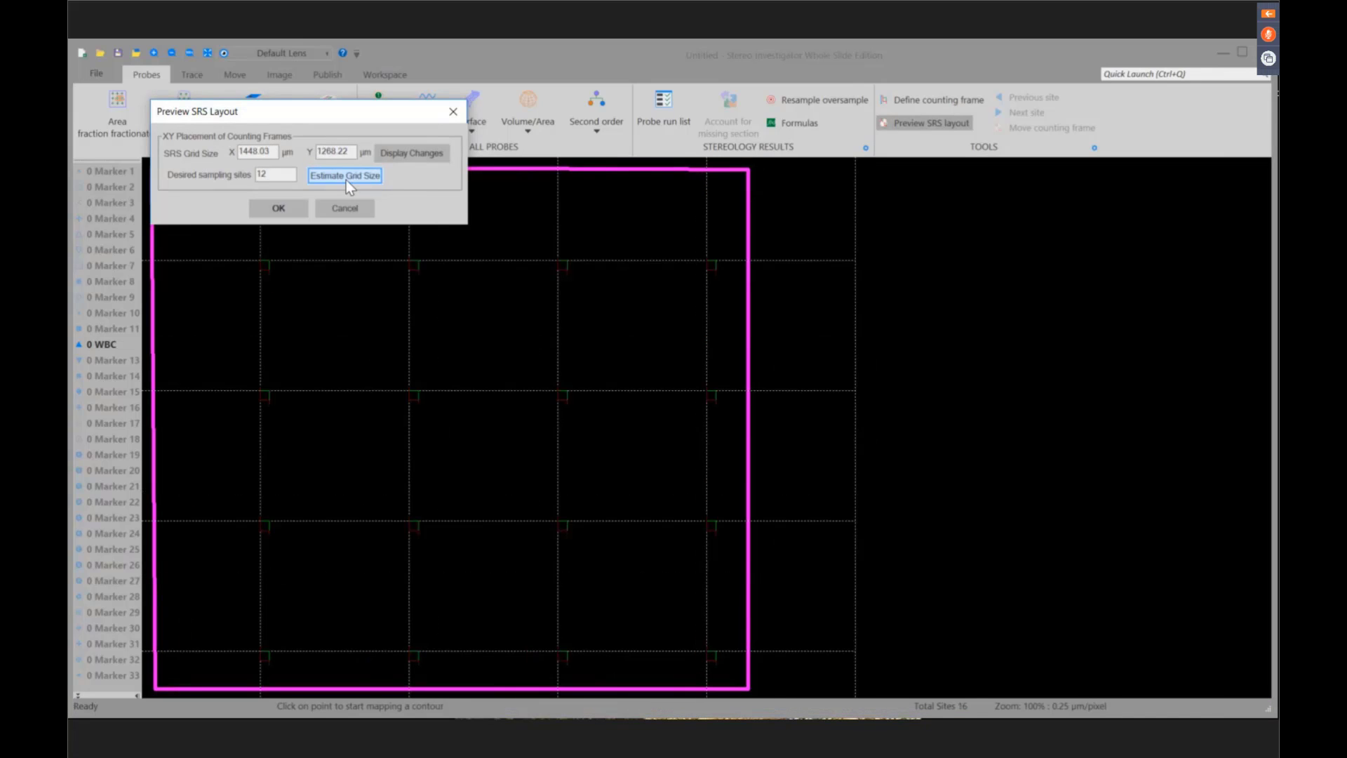
pyautogui.click(346, 180)
pyautogui.click(278, 208)
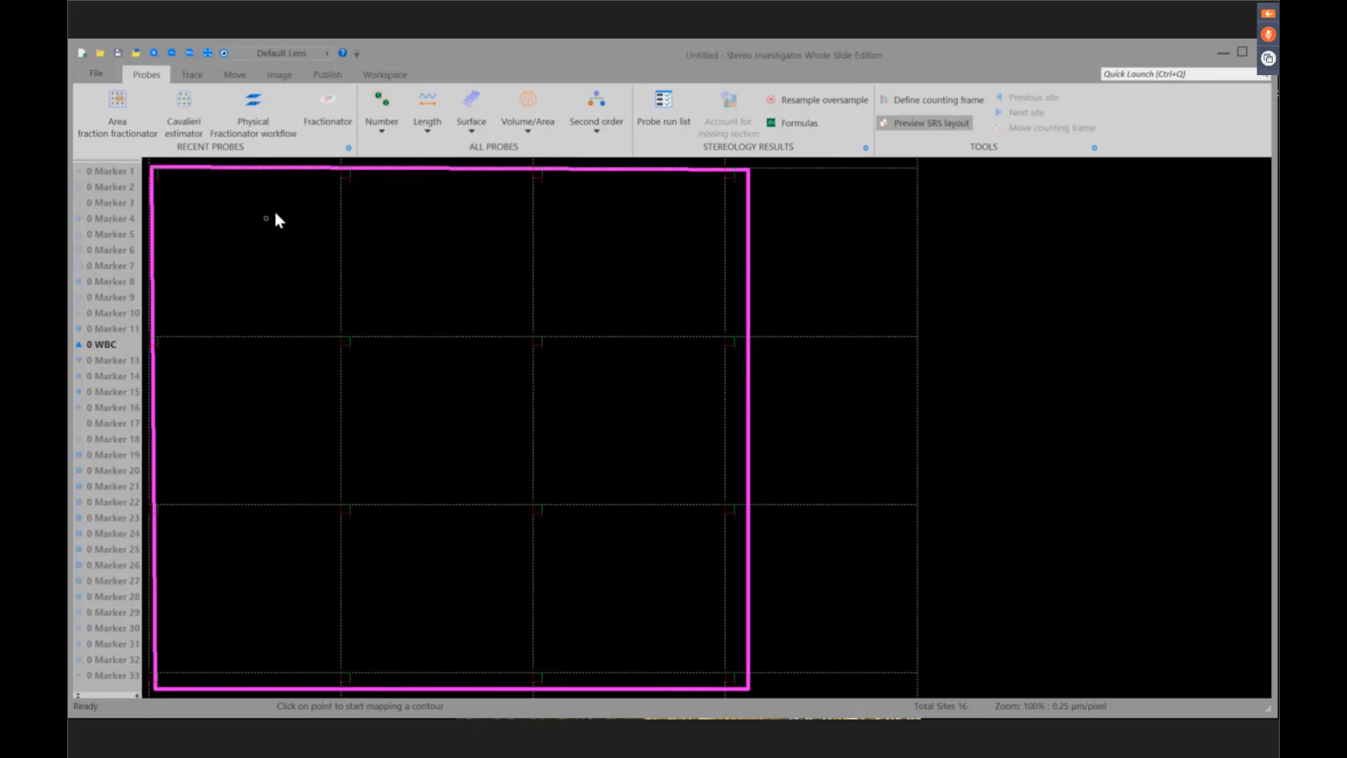
pyautogui.click(392, 250)
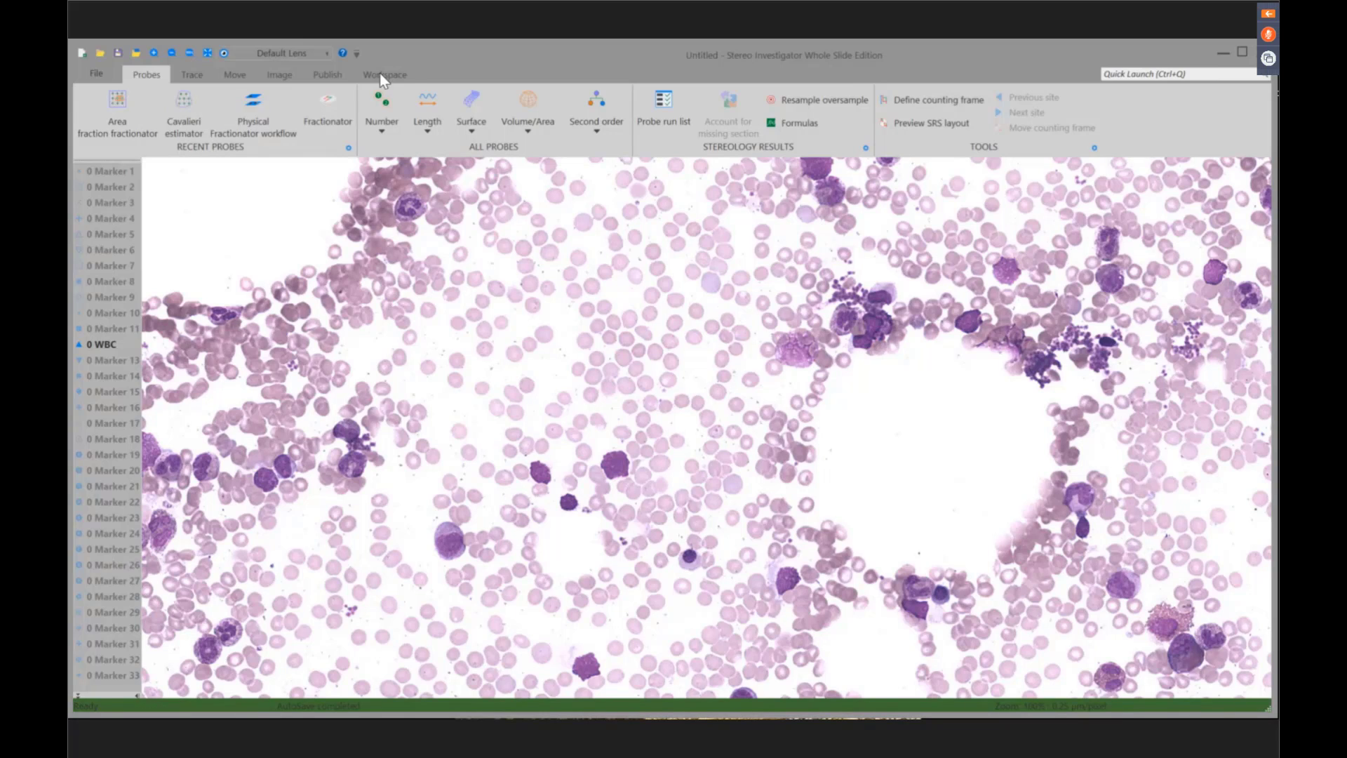
# - Show the Macro View and start the Fractionator probe without the Serial Section Manager, accepting the defined counting frame and SRS grid size
pyautogui.click(380, 74)
pyautogui.click(85, 116)
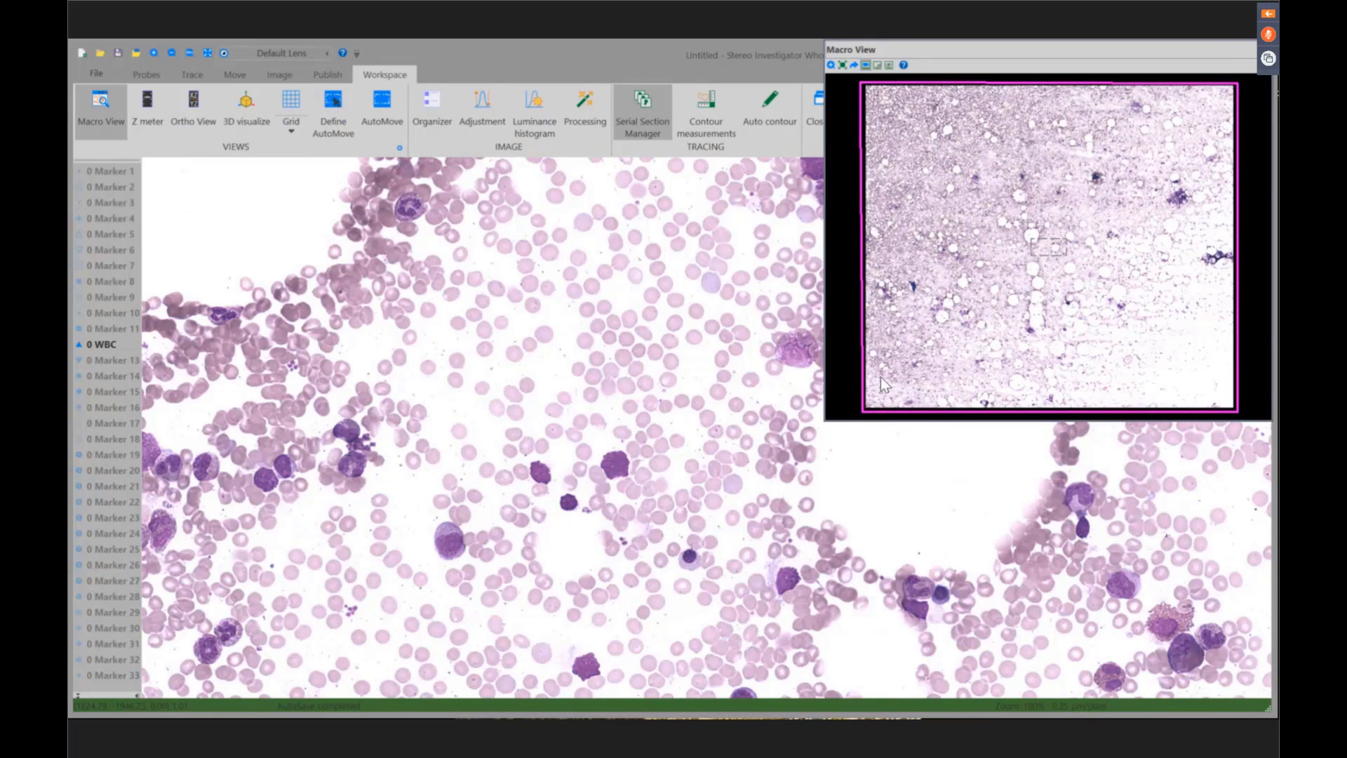
pyautogui.click(146, 75)
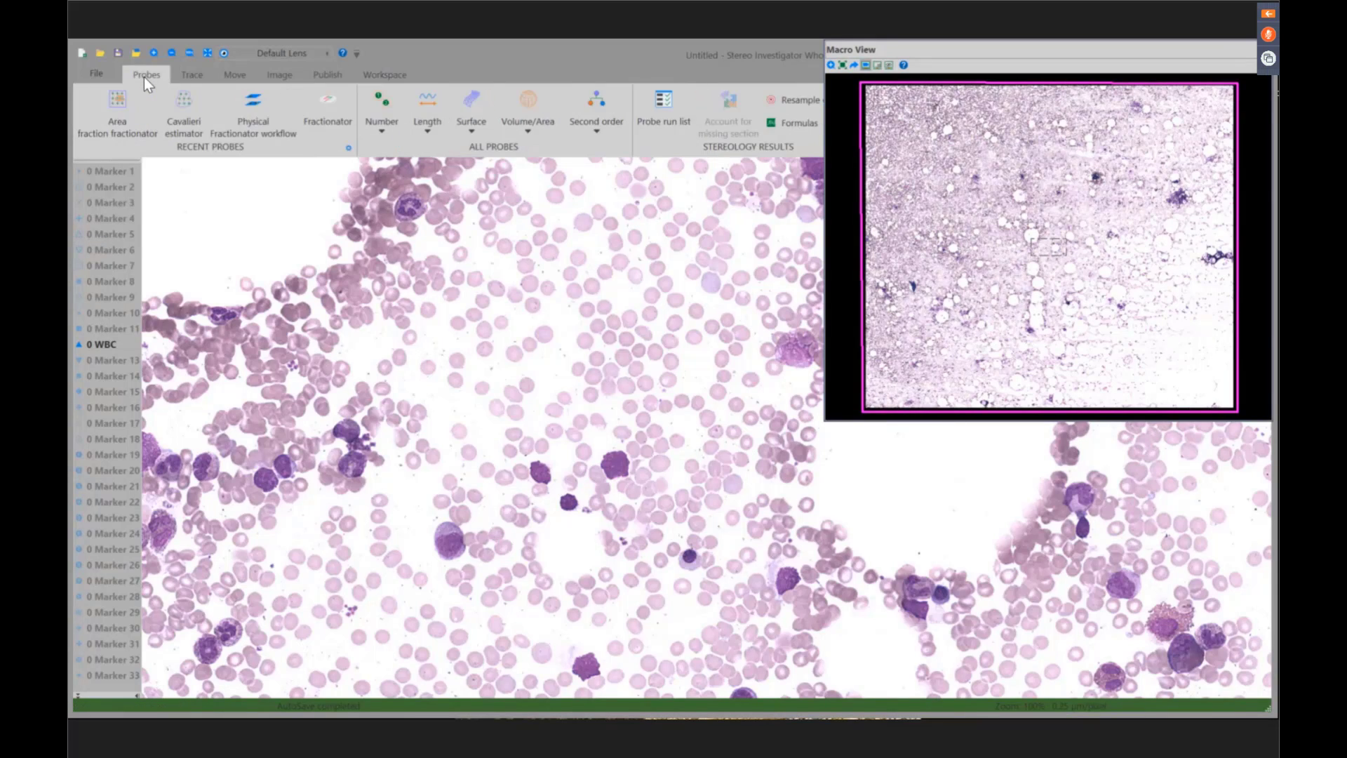
pyautogui.click(383, 119)
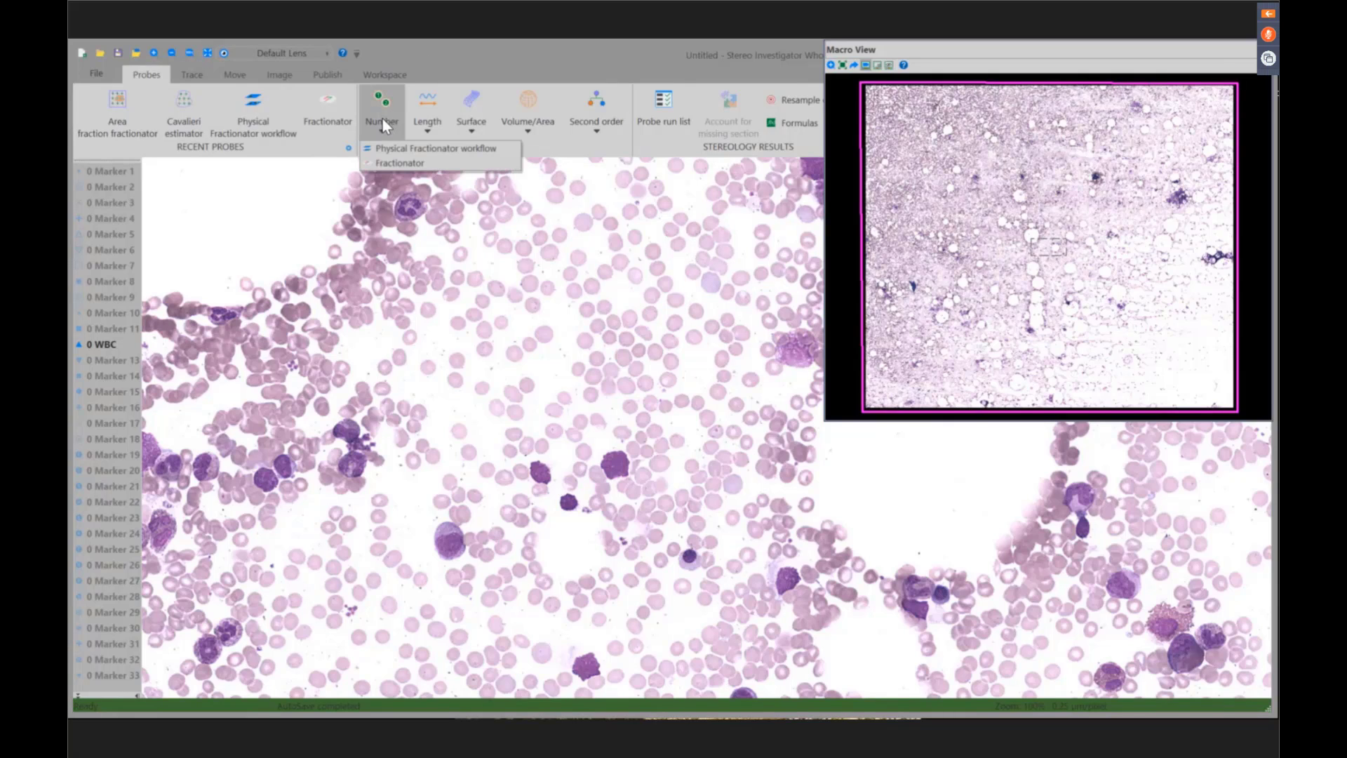
pyautogui.click(377, 162)
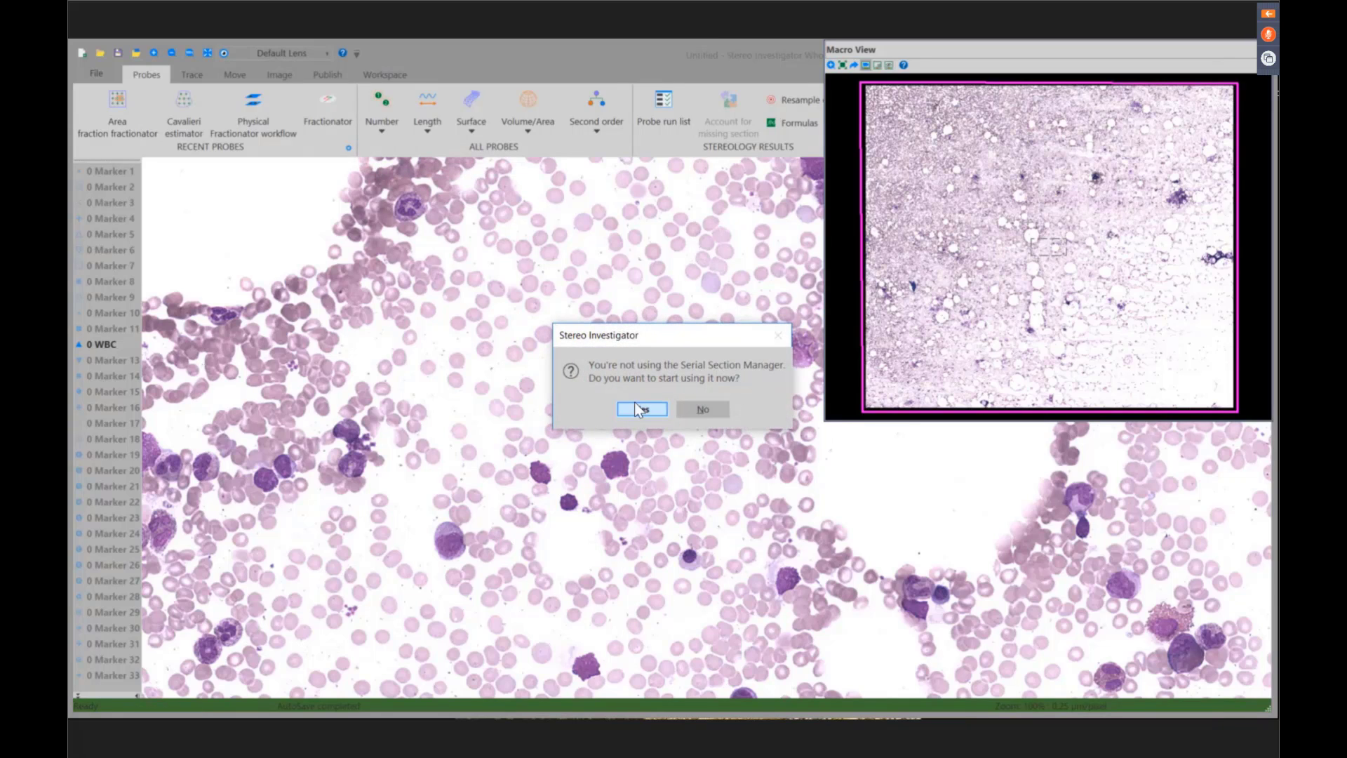
pyautogui.click(698, 407)
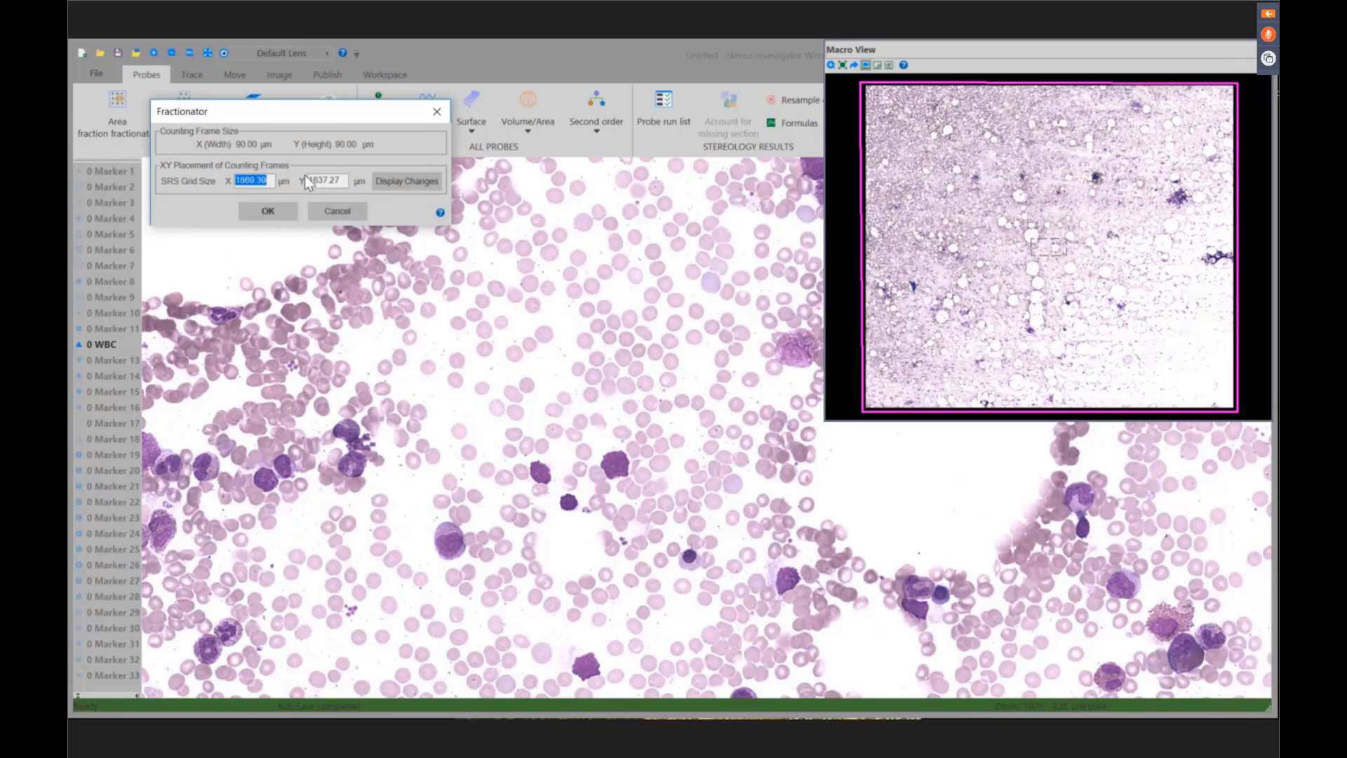
pyautogui.click(258, 214)
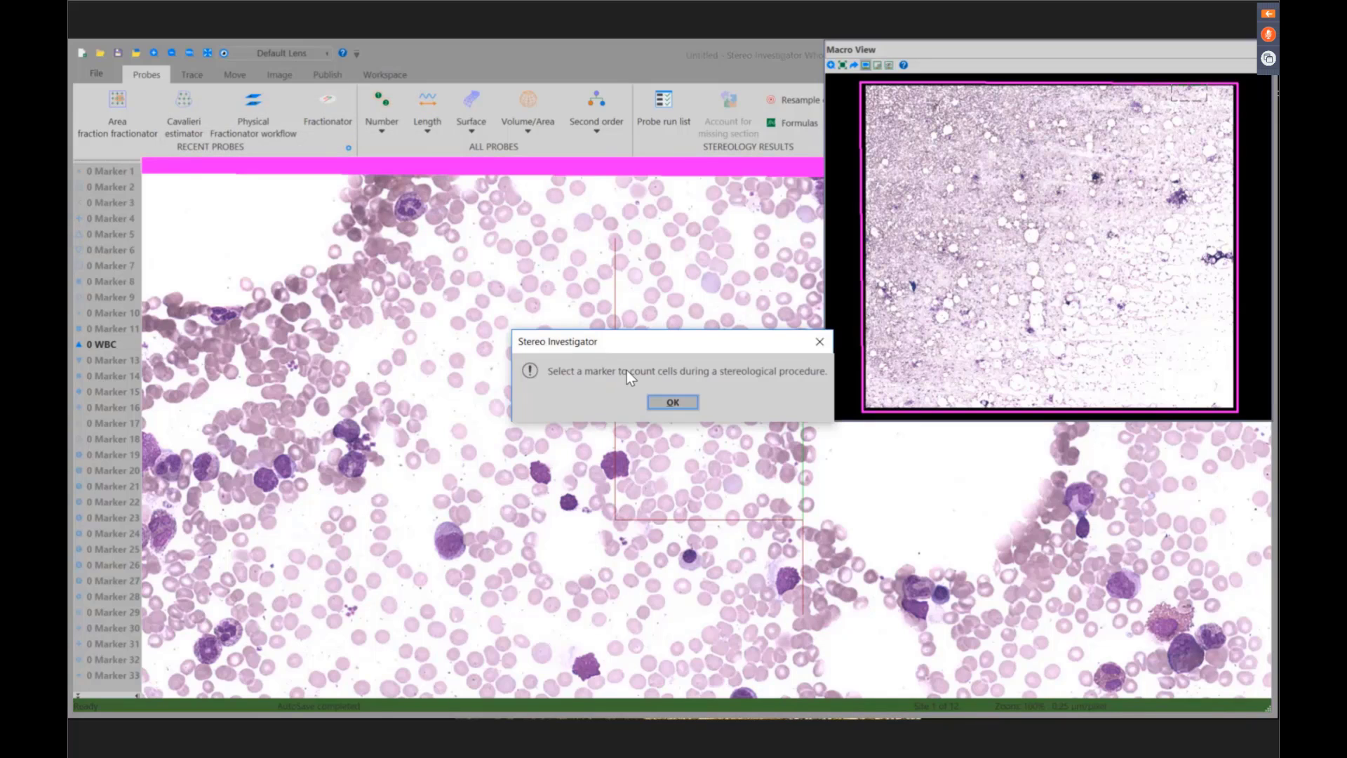
pyautogui.click(672, 402)
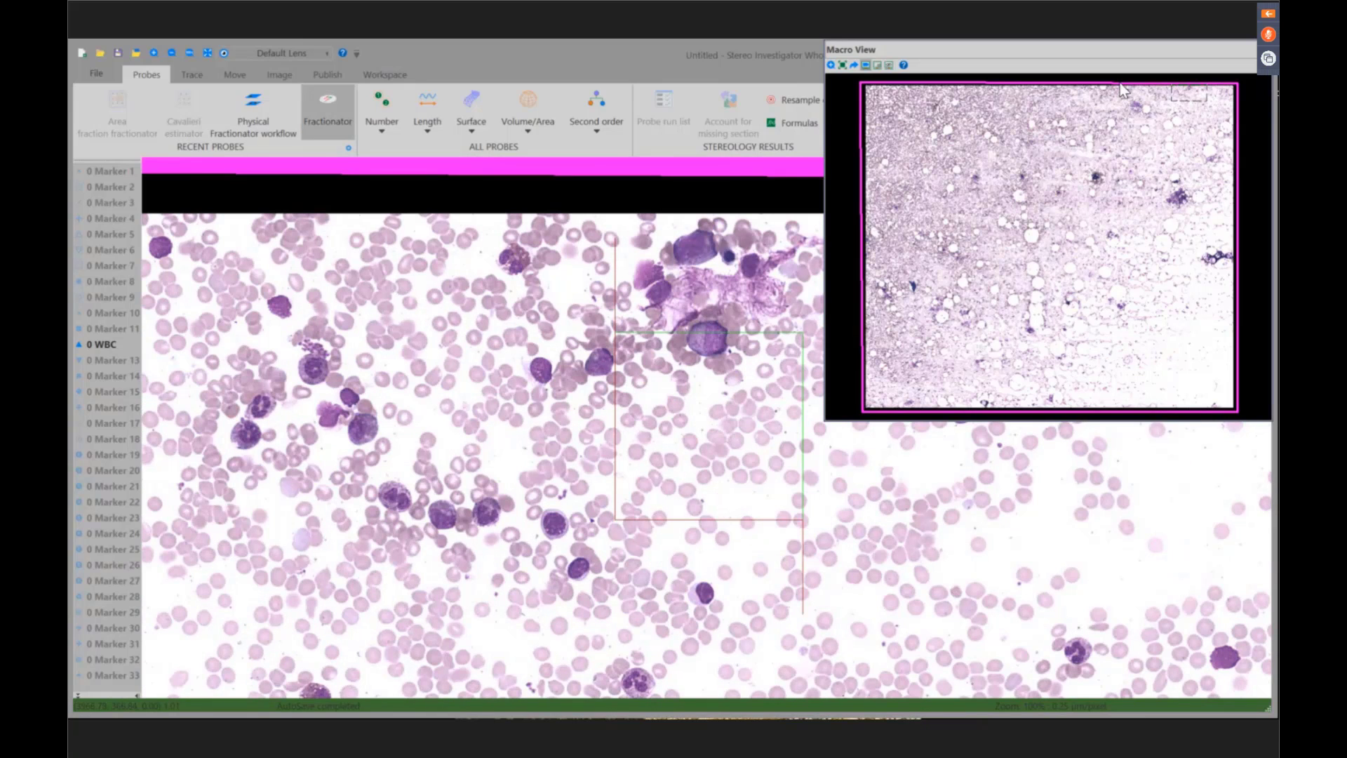
# - Mark the white blood cell on the first site's green upper frame line with the WBC marker and advance to the next site
pyautogui.click(94, 344)
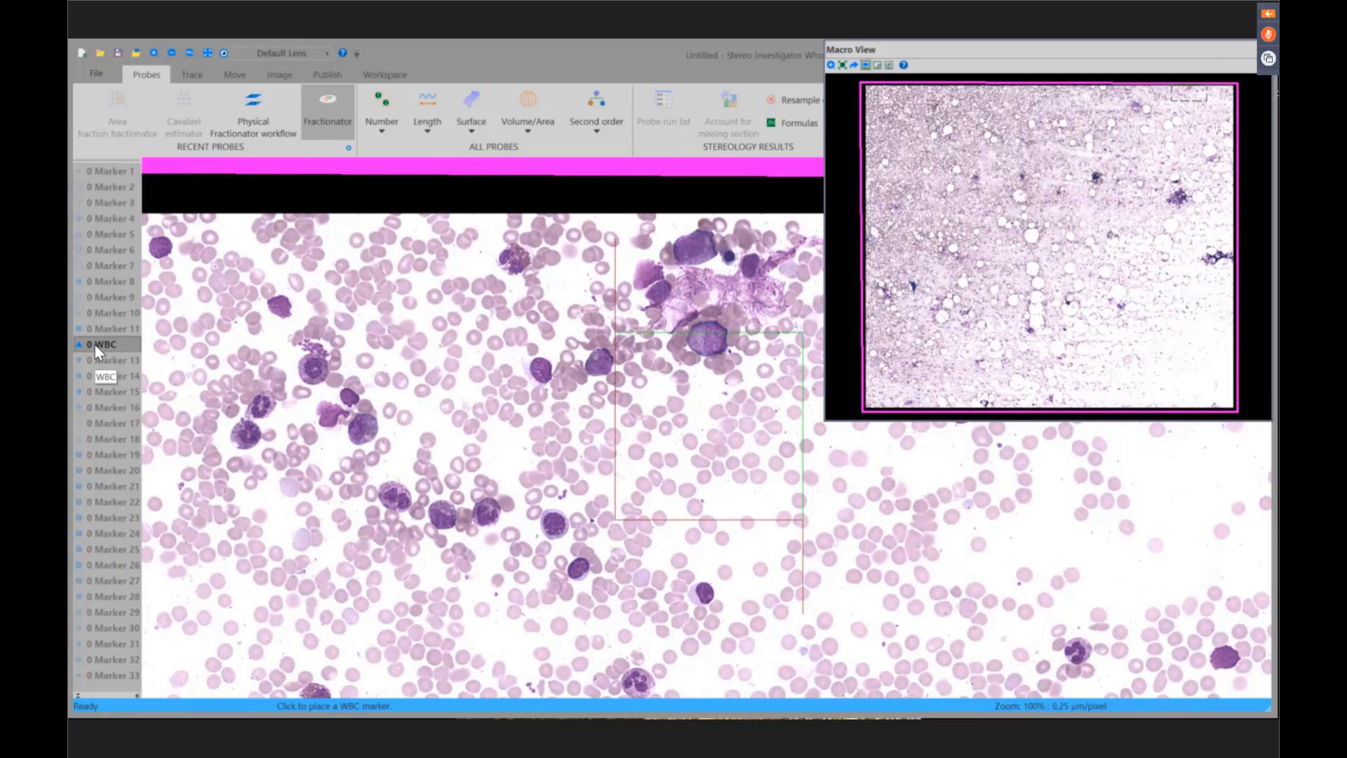
pyautogui.click(708, 342)
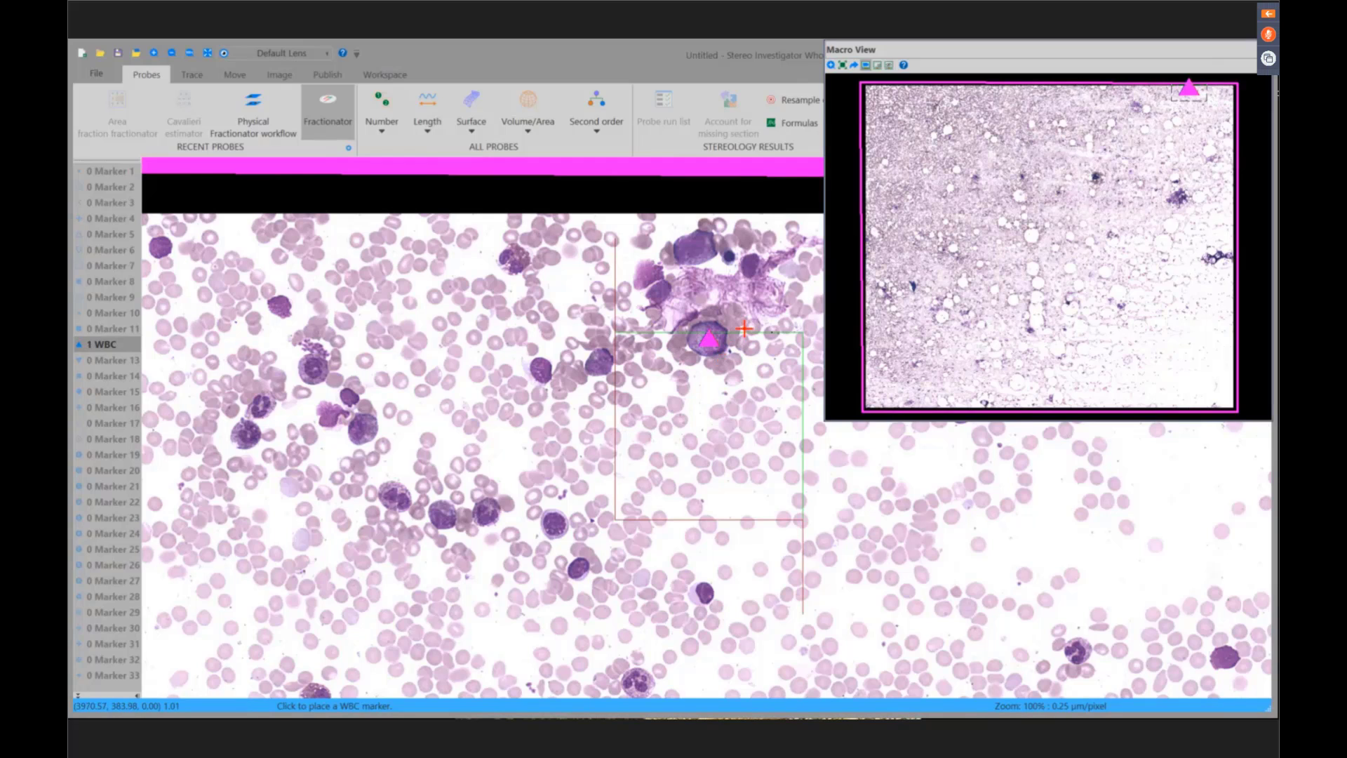
pyautogui.rightClick(347, 309)
pyautogui.click(379, 363)
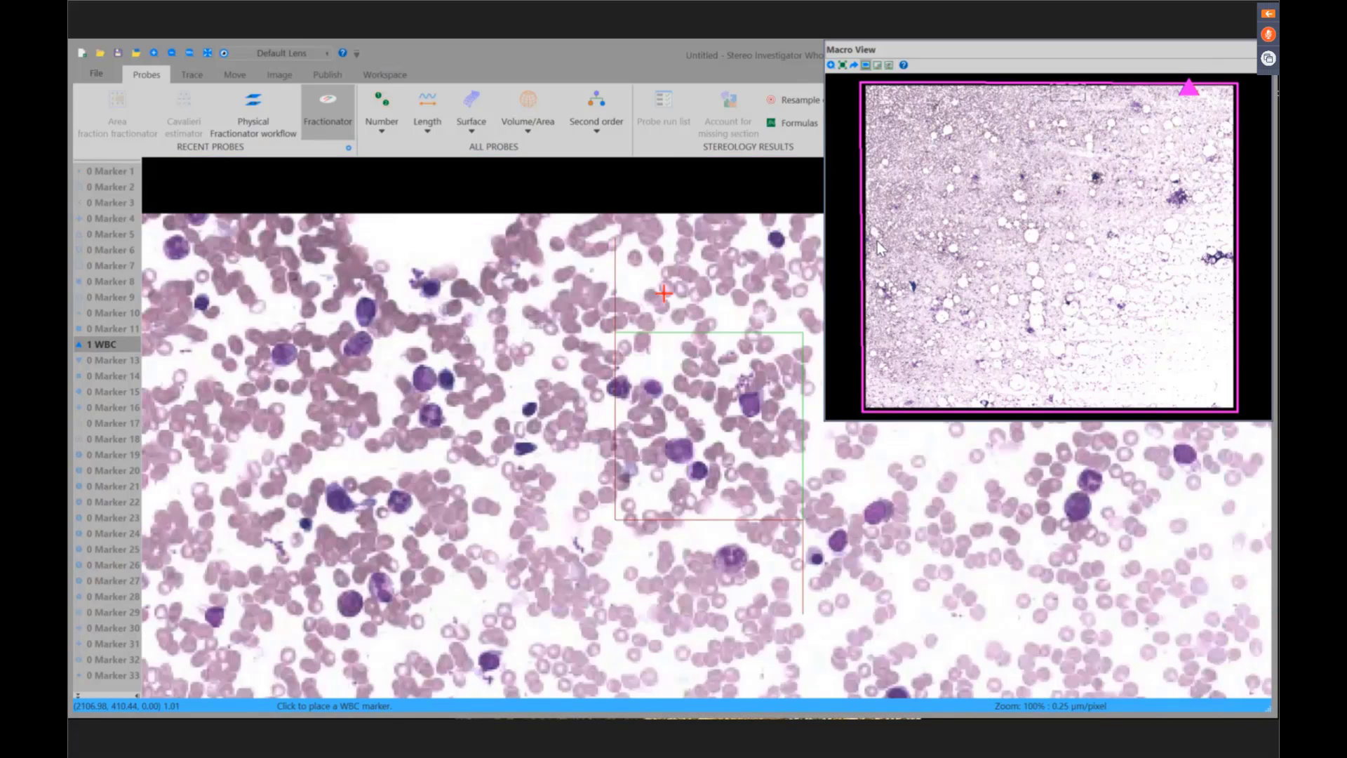
# - Place WBC markers on four white blood cells inside the counting frame and advance to the next scan site
pyautogui.click(747, 406)
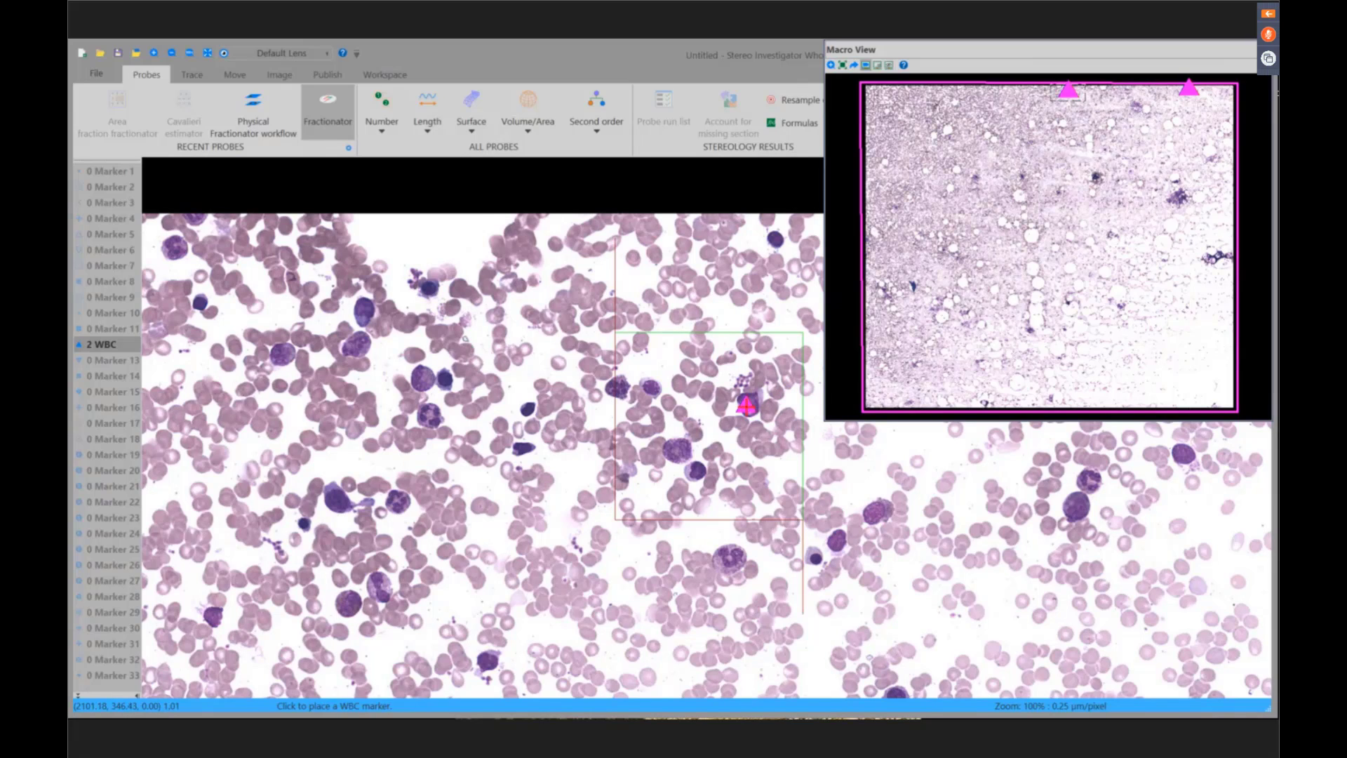
pyautogui.click(653, 389)
pyautogui.click(676, 453)
pyautogui.click(692, 469)
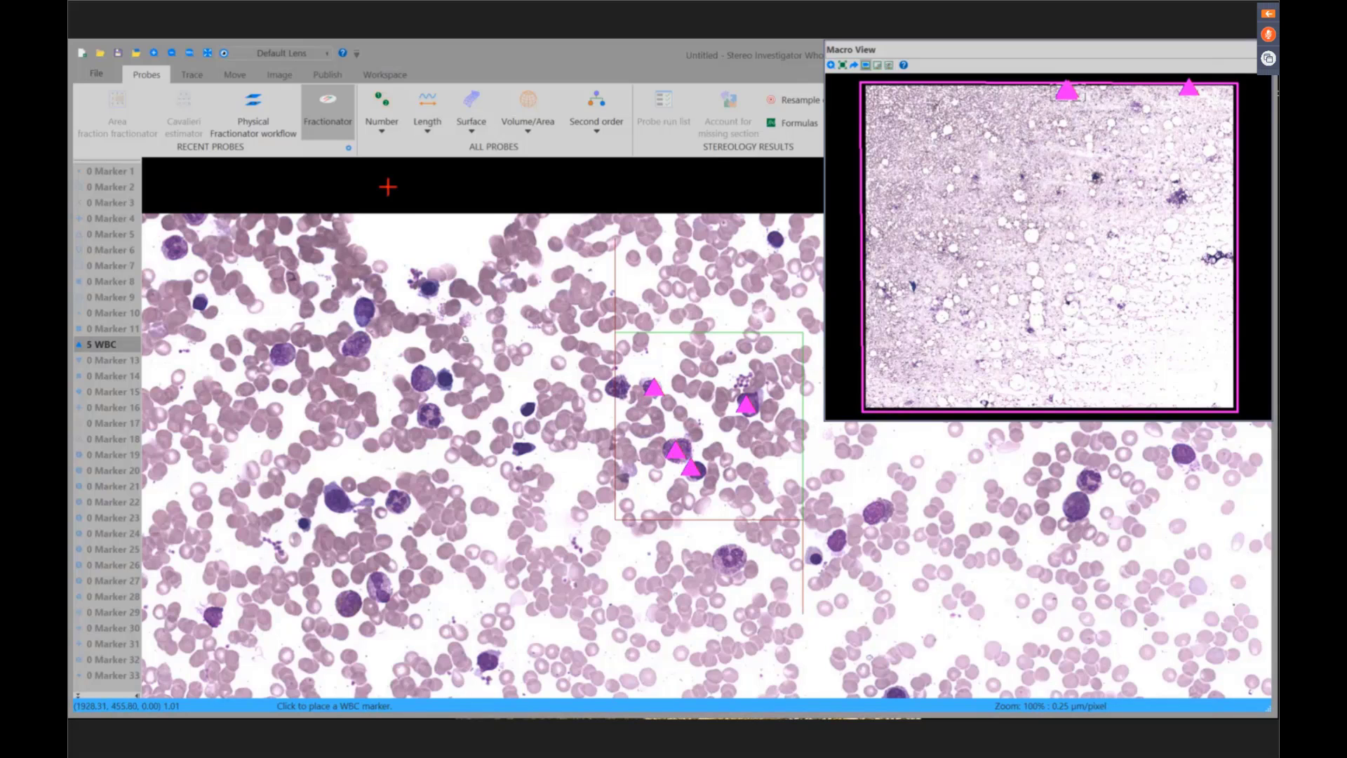
pyautogui.rightClick(387, 187)
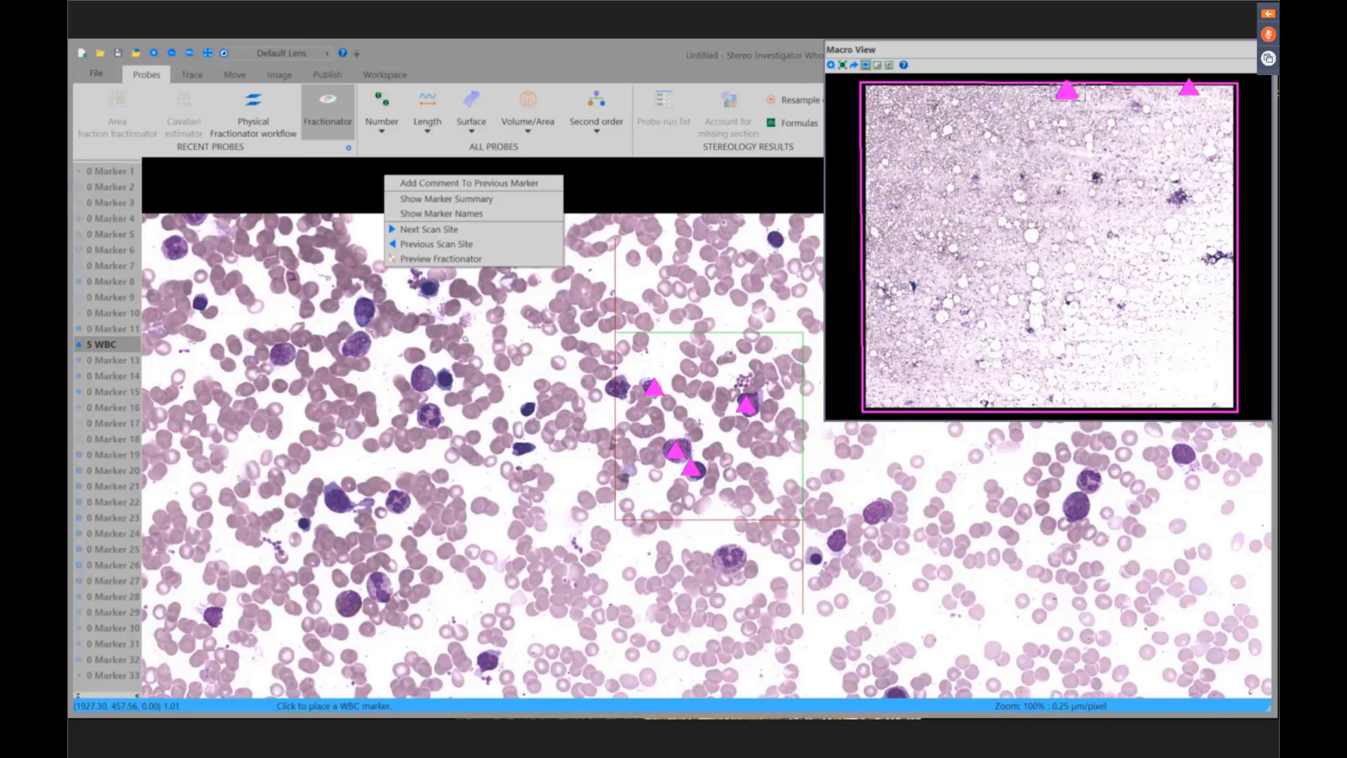
pyautogui.click(407, 229)
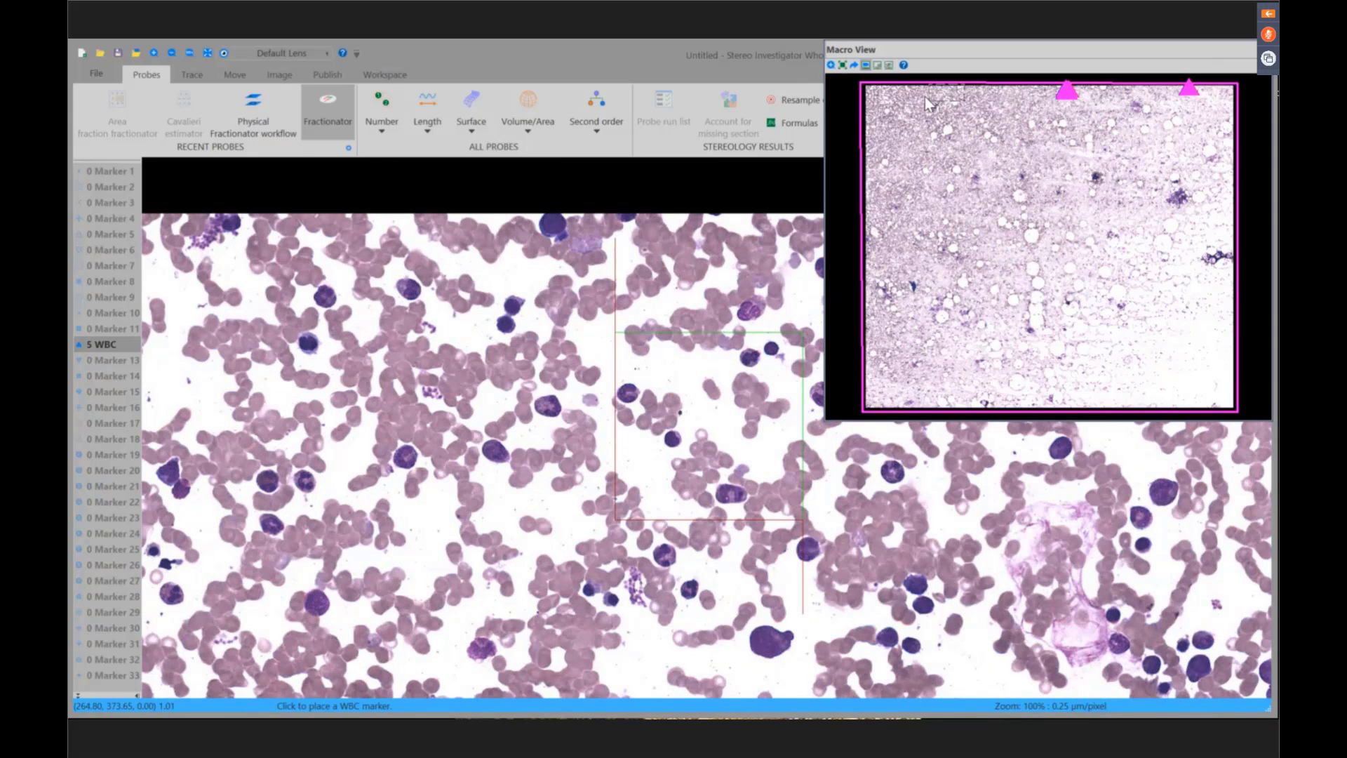
# - Place WBC markers on four white blood cells in this site's counting frame, undoing the first misplaced marker
pyautogui.click(772, 345)
pyautogui.hotkey('ctrl', 'z')
pyautogui.click(749, 359)
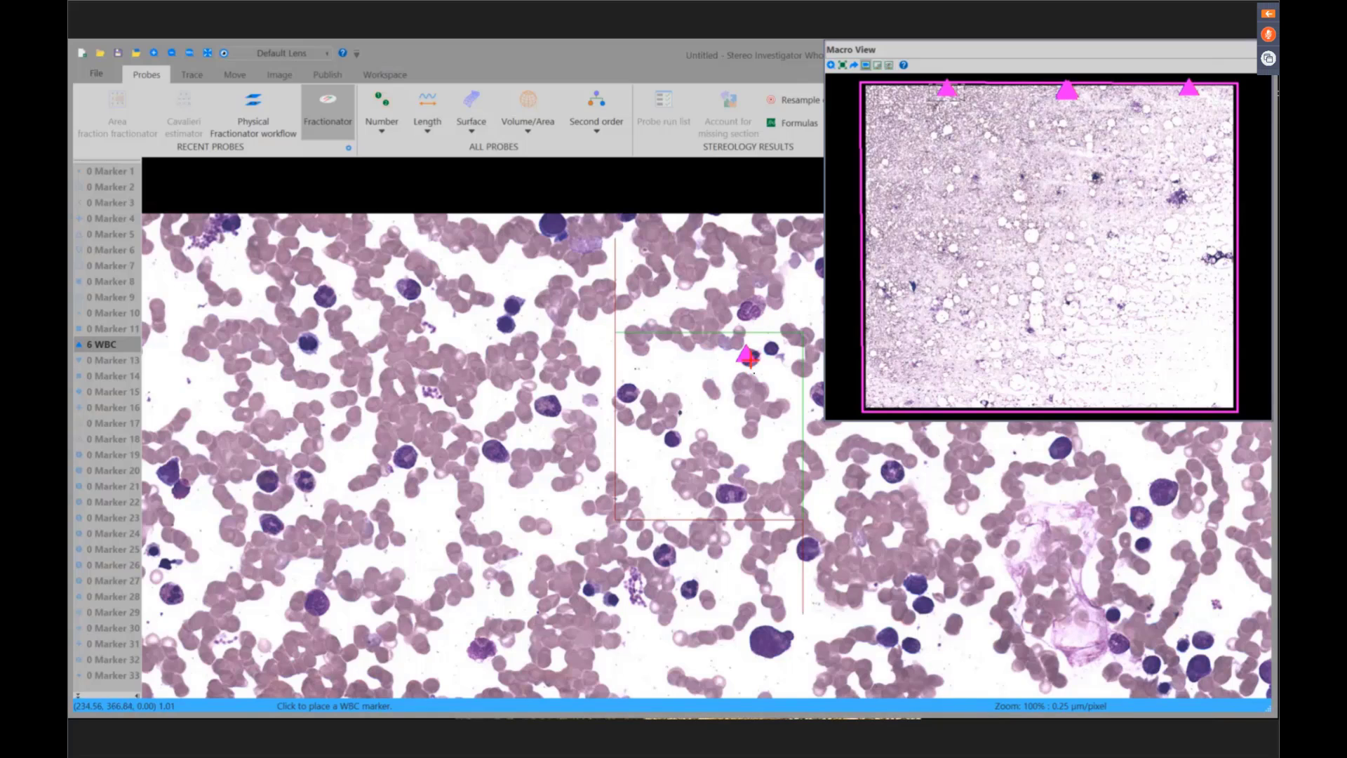
pyautogui.click(727, 495)
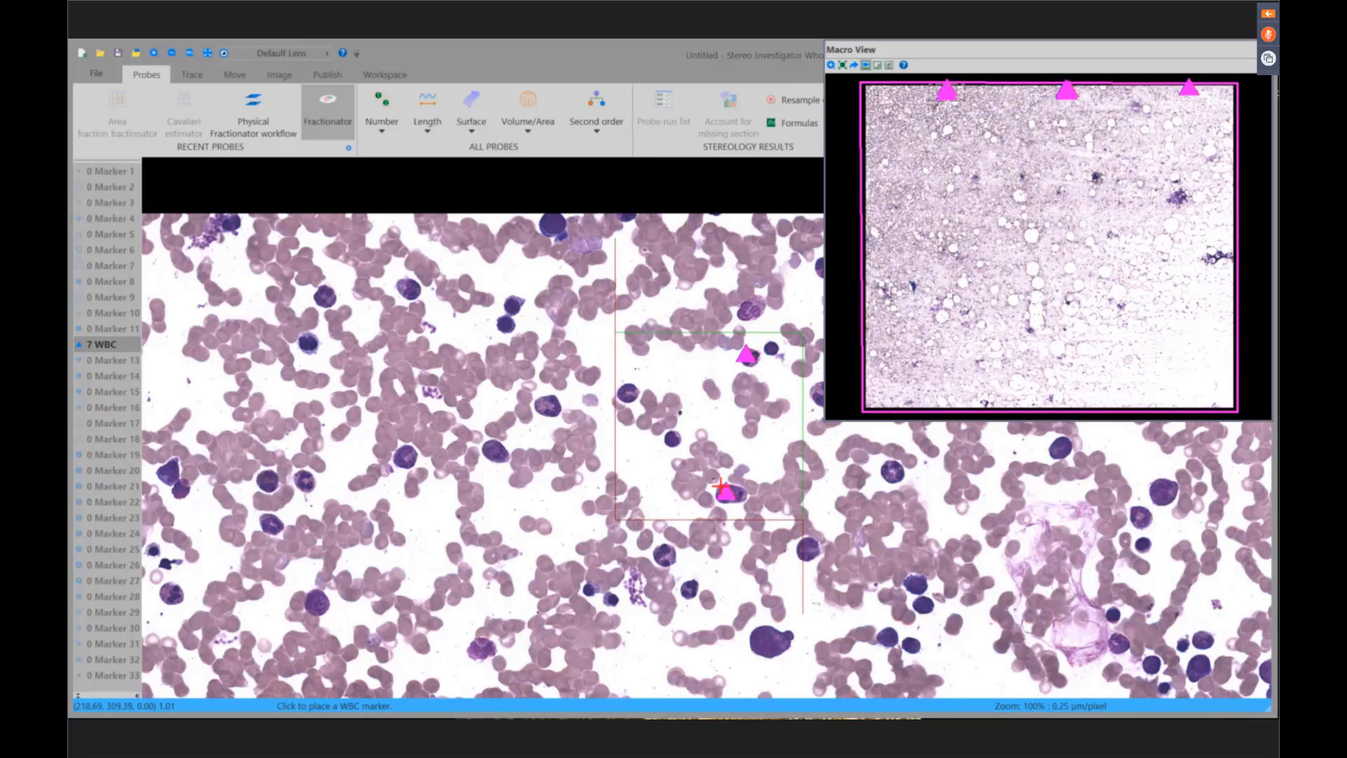
pyautogui.click(673, 440)
pyautogui.click(627, 395)
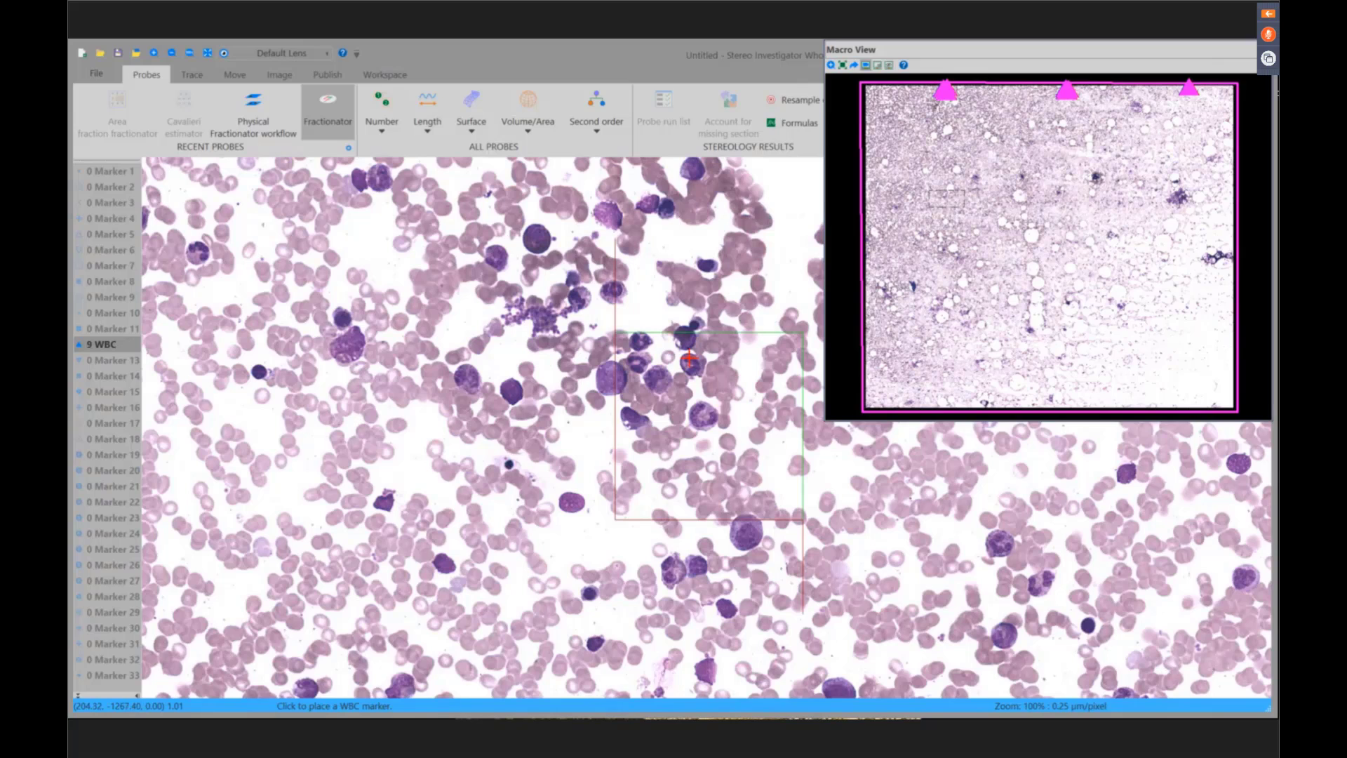
# - Place WBC markers on seven clustered white blood cells in the upper part of the counting frame
pyautogui.click(685, 327)
pyautogui.click(646, 343)
pyautogui.click(641, 363)
pyautogui.click(663, 373)
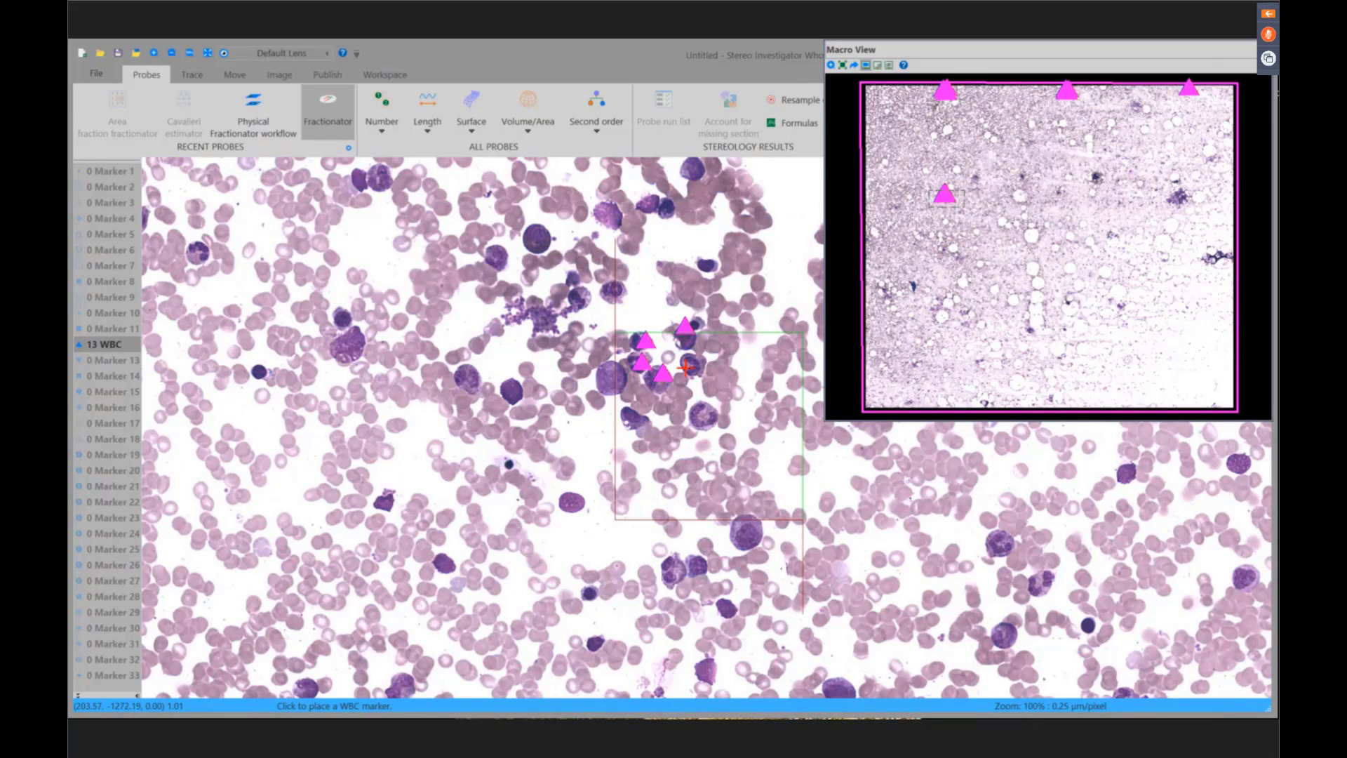
pyautogui.click(696, 363)
pyautogui.click(702, 414)
pyautogui.click(632, 421)
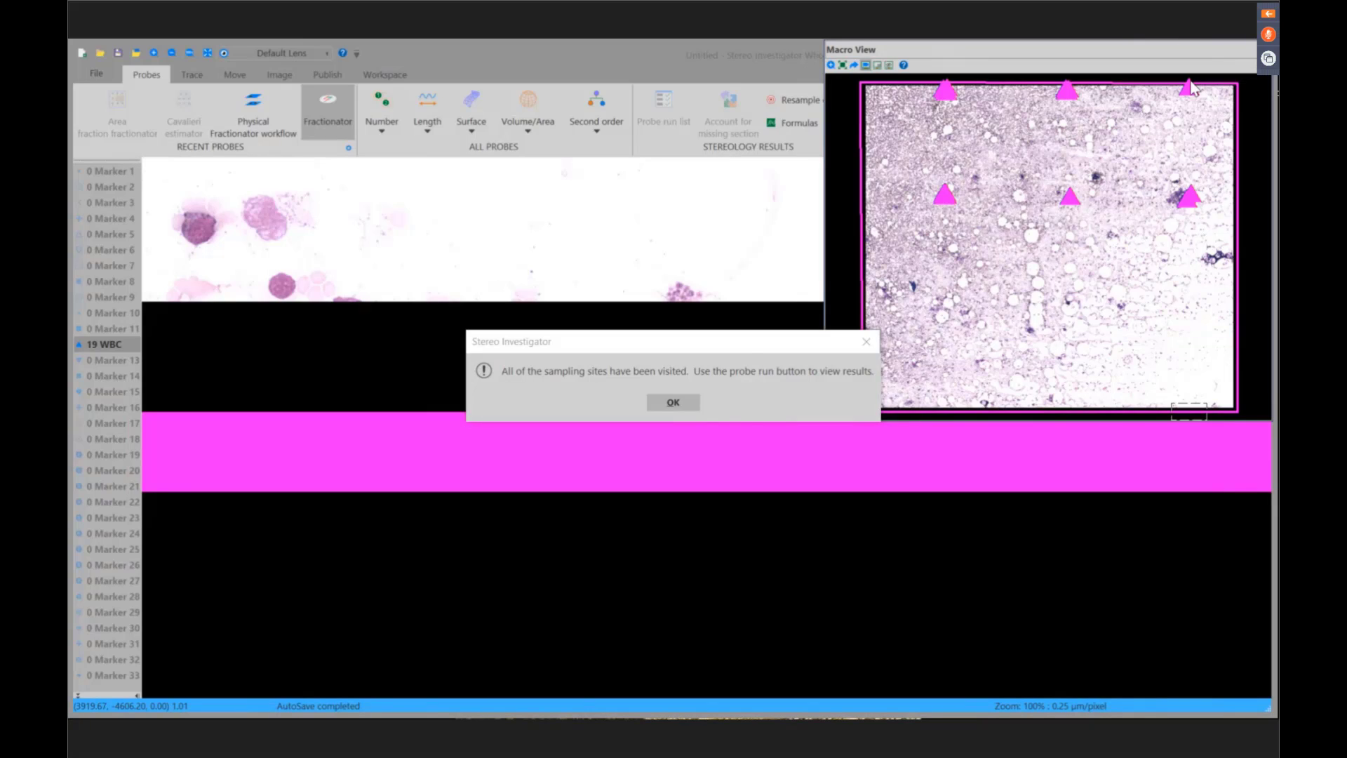
# - Finish the sampling run and view the Bone Marrow Smear Fractionator results, including the CE Scheaffer and CE Schmitz-Hof estimates
pyautogui.click(800, 334)
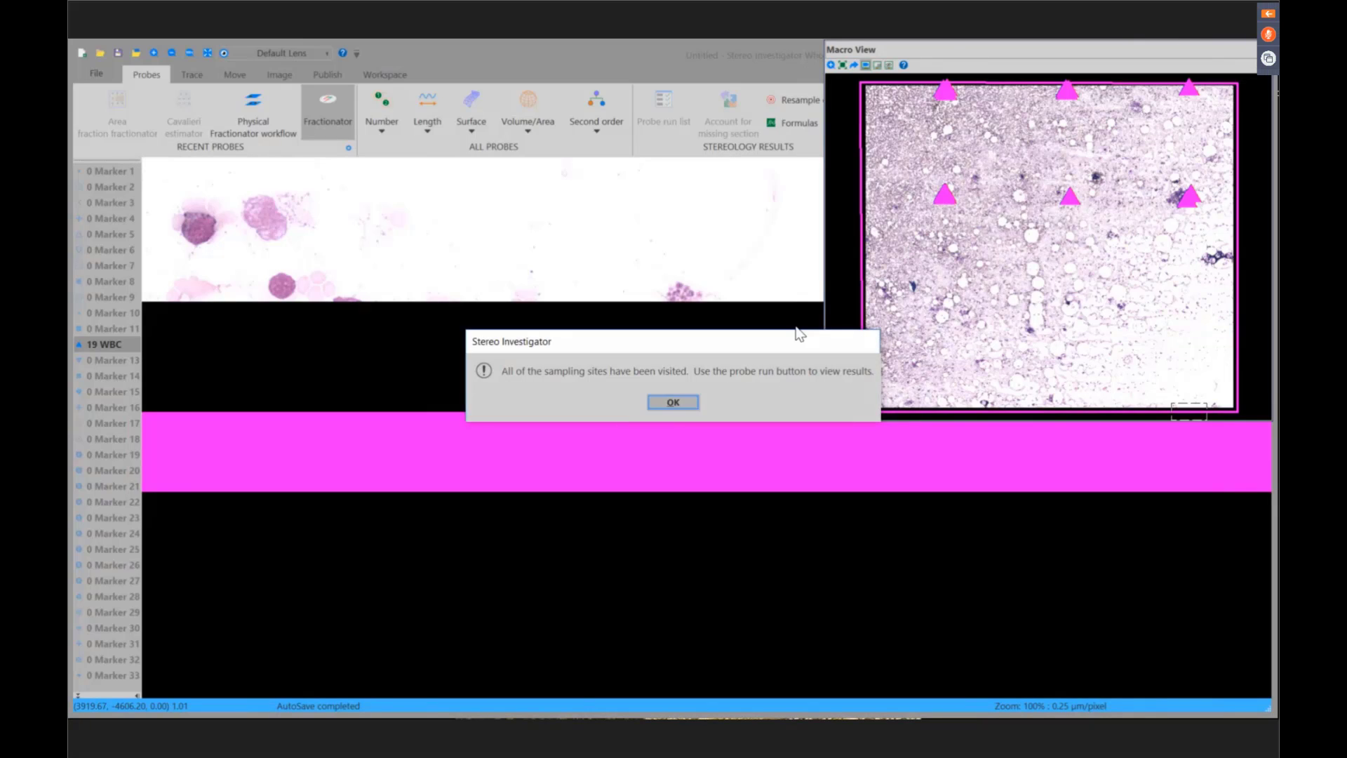
pyautogui.press('Return')
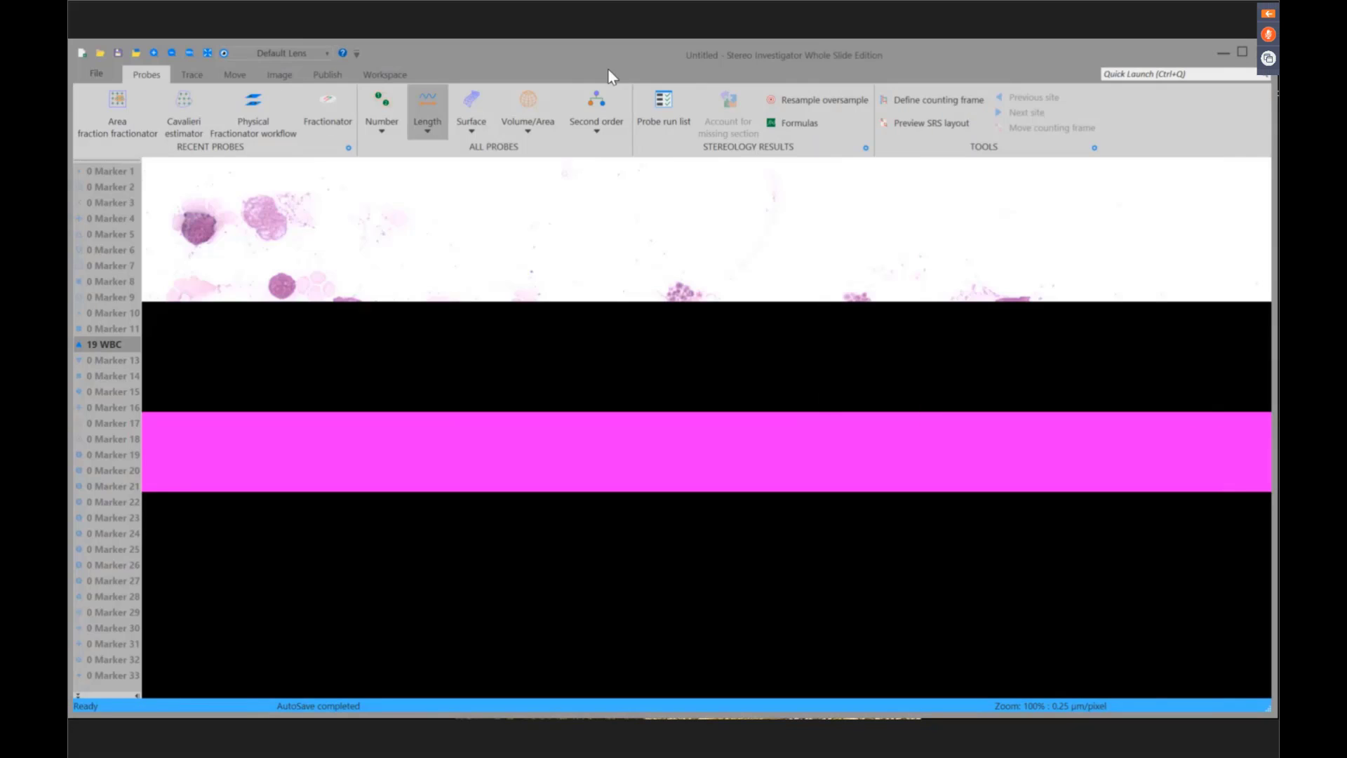
pyautogui.click(651, 112)
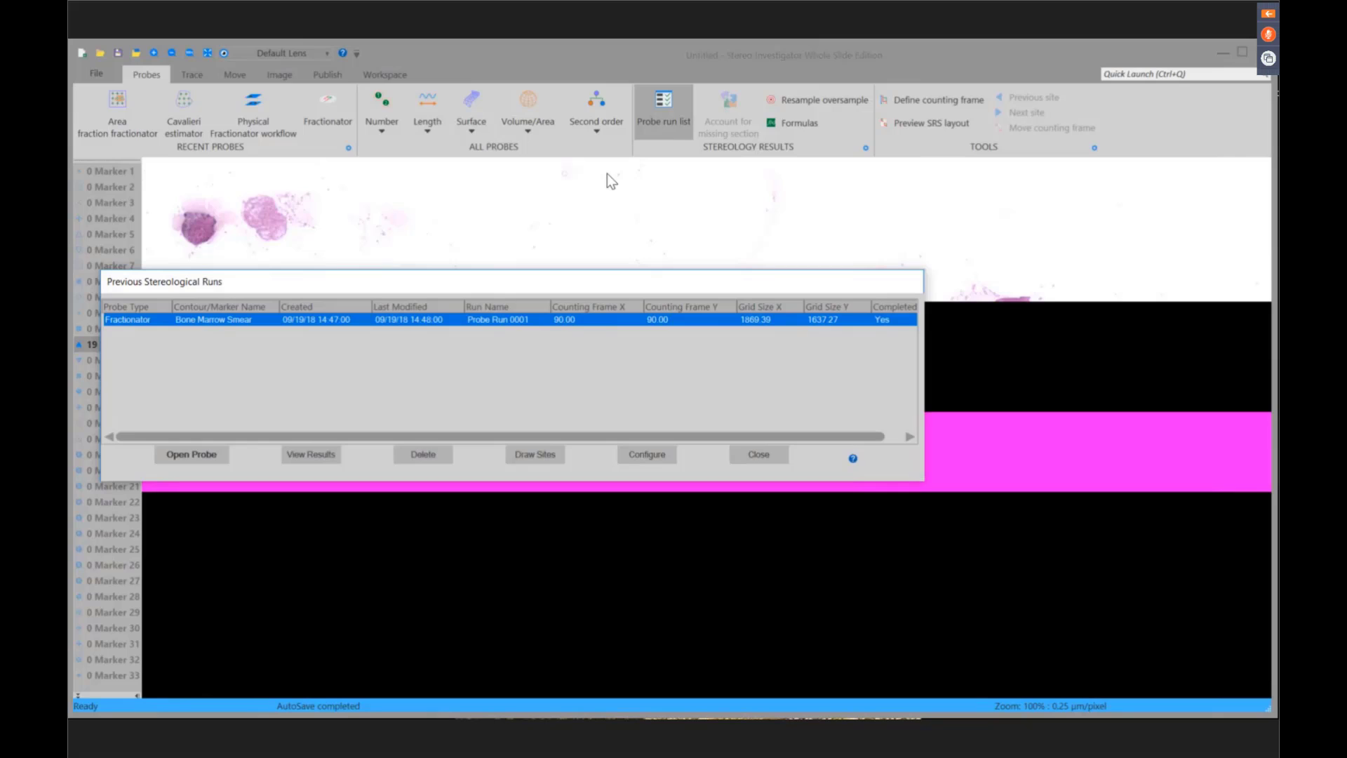
pyautogui.click(293, 457)
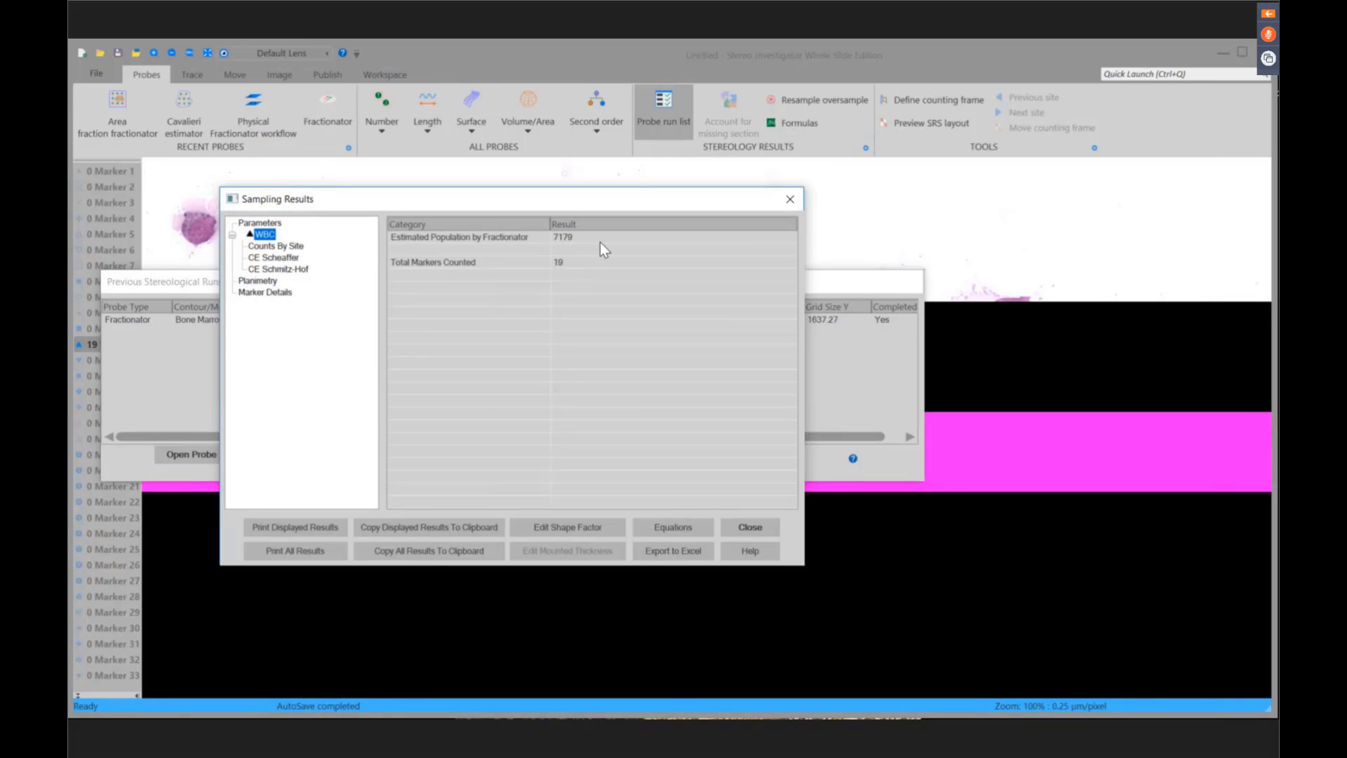
pyautogui.click(285, 258)
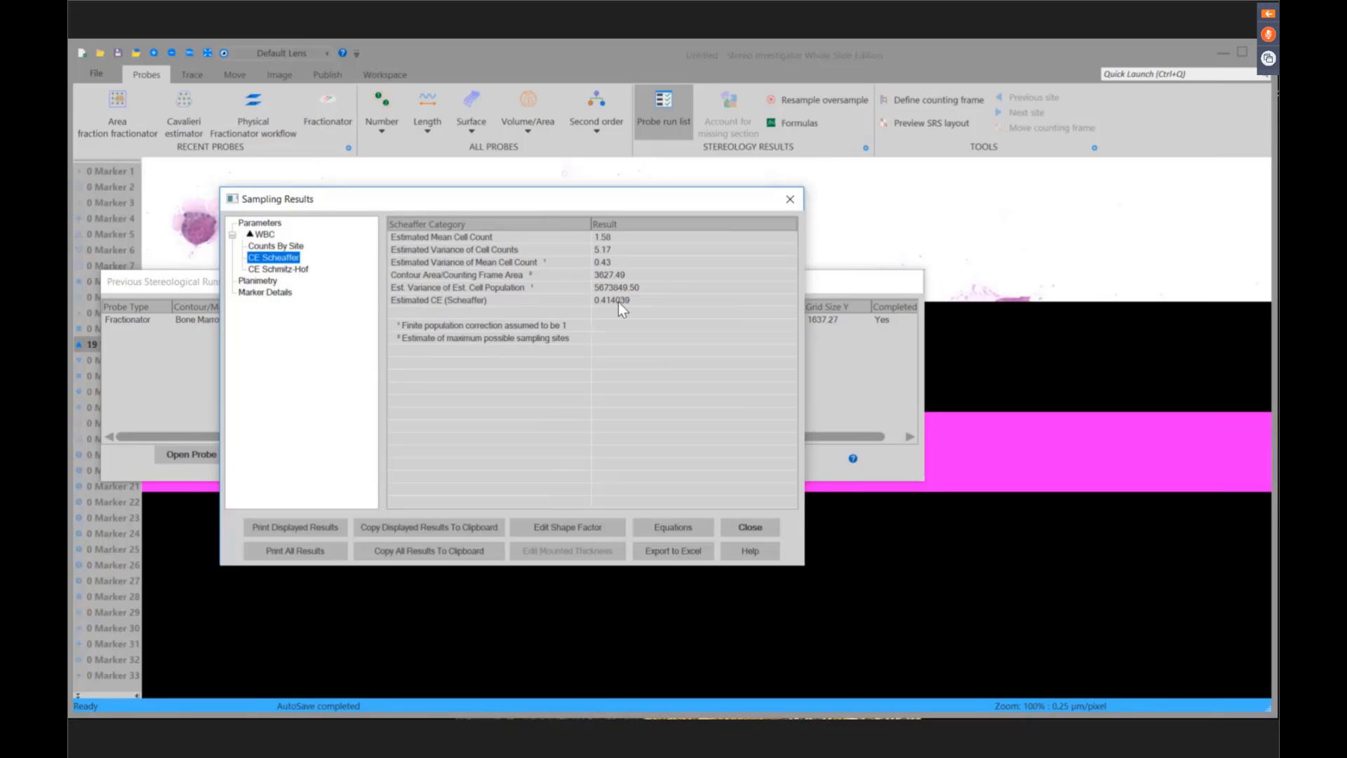
pyautogui.click(296, 270)
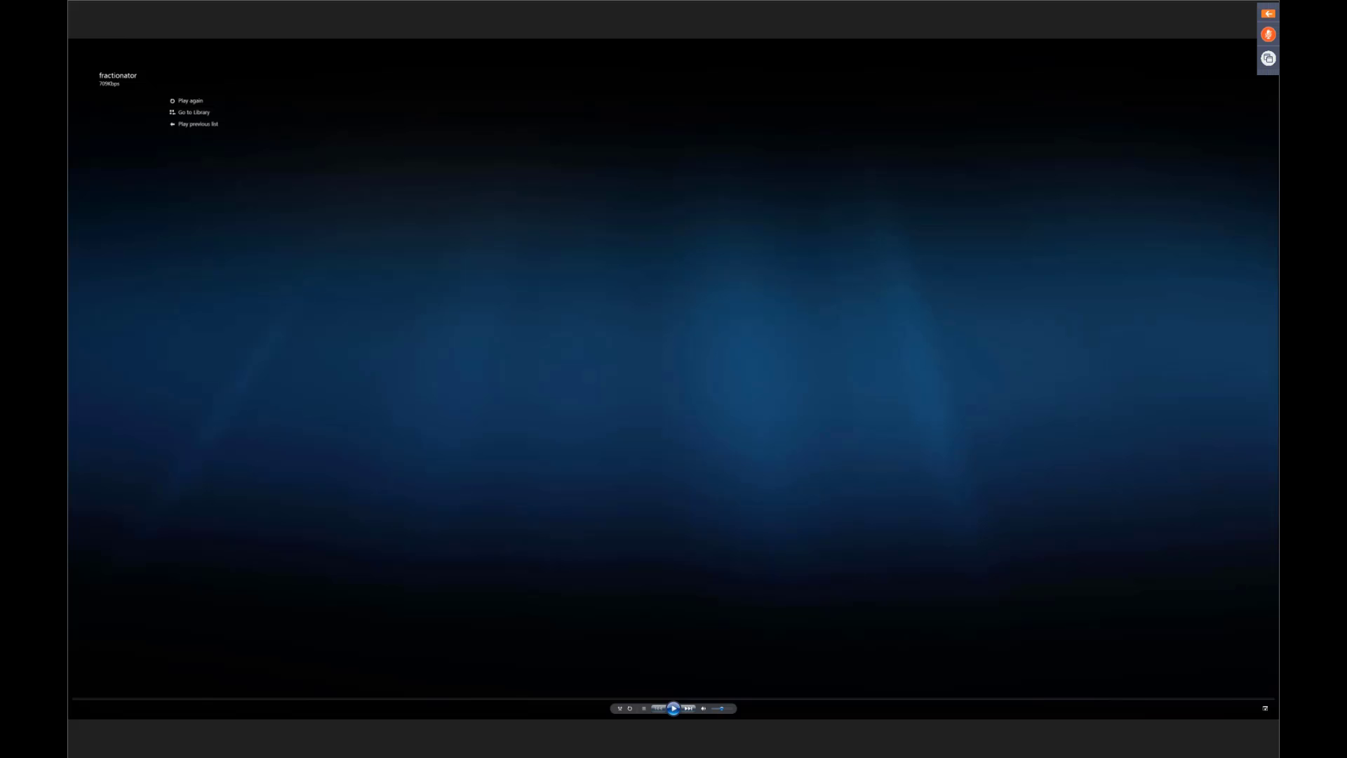
pyautogui.hotkey('ctrl', 'p')
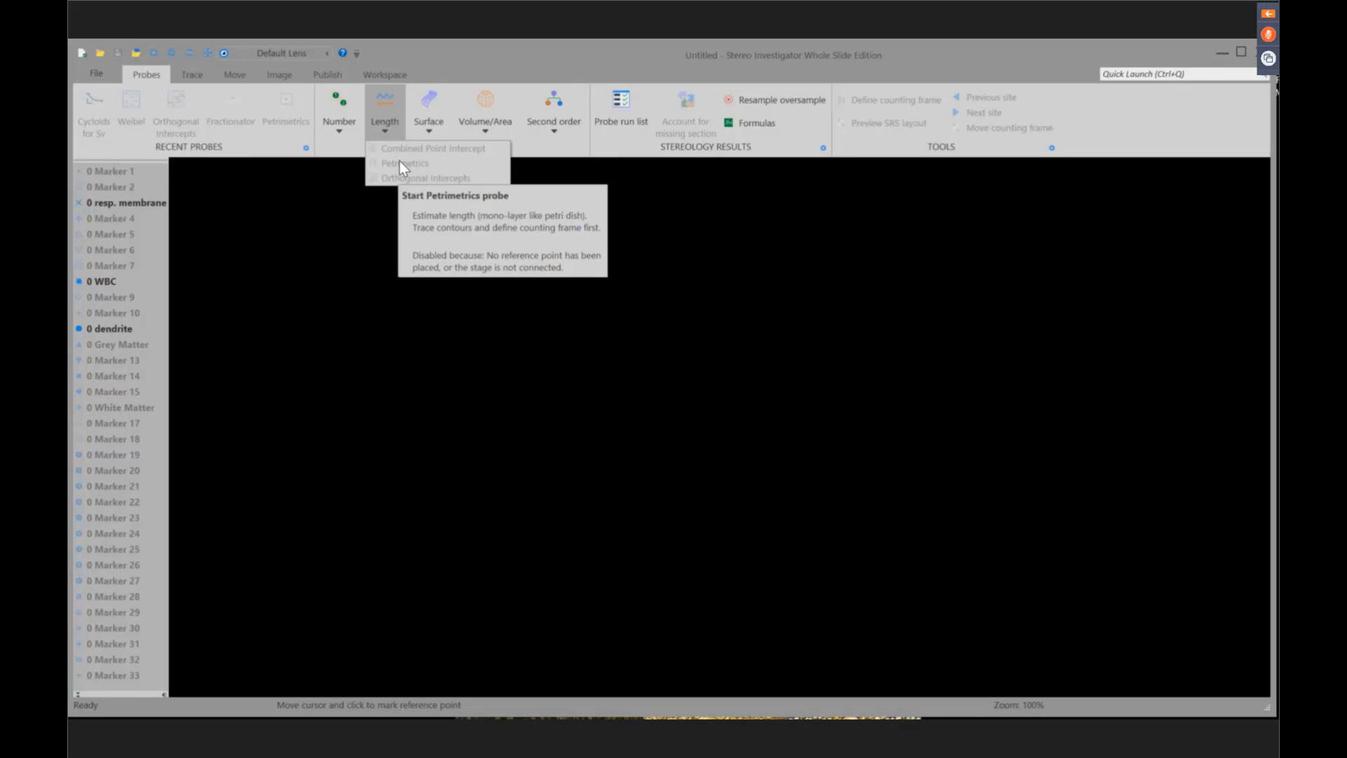
# - Open the image fluo-1.jp2 from the Petrimetrics folder of Sample Images on the Biolucida Server and close the server browser
pyautogui.click(97, 73)
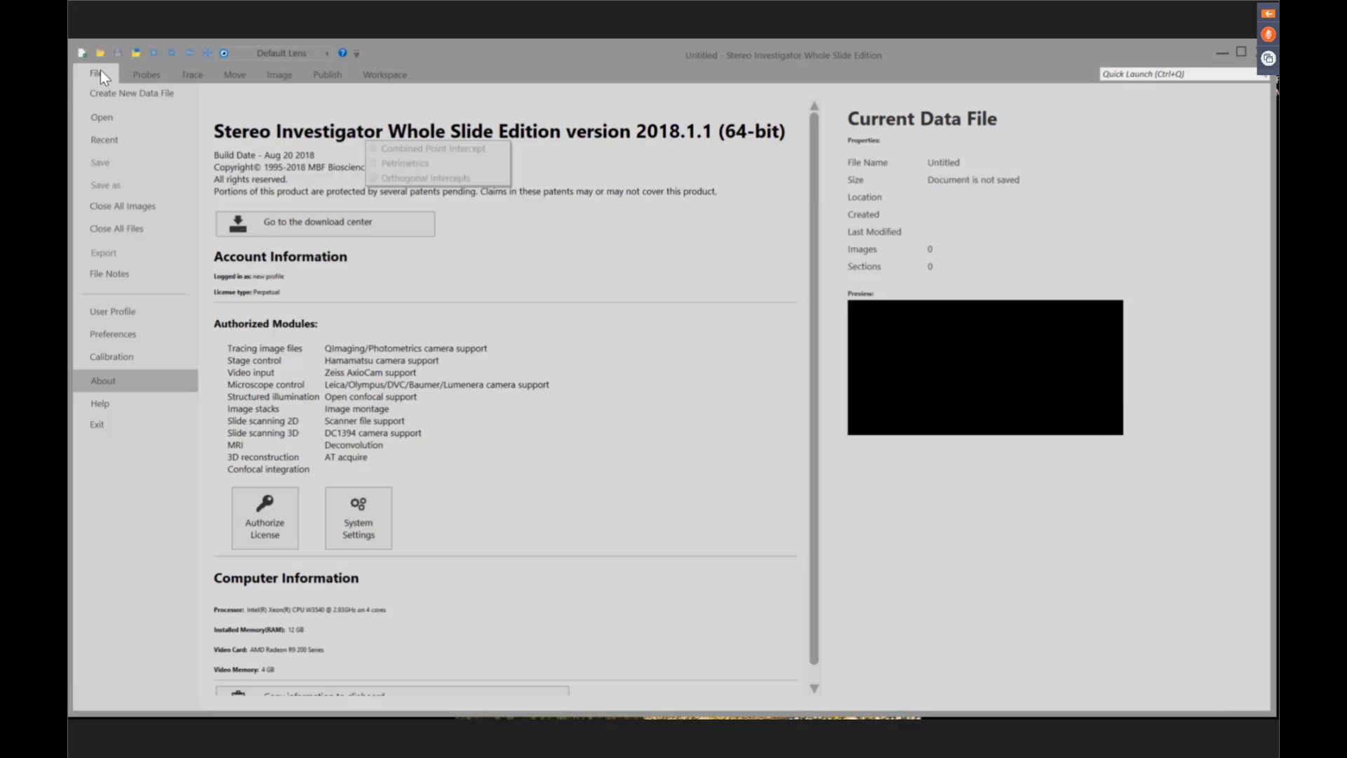
pyautogui.click(99, 116)
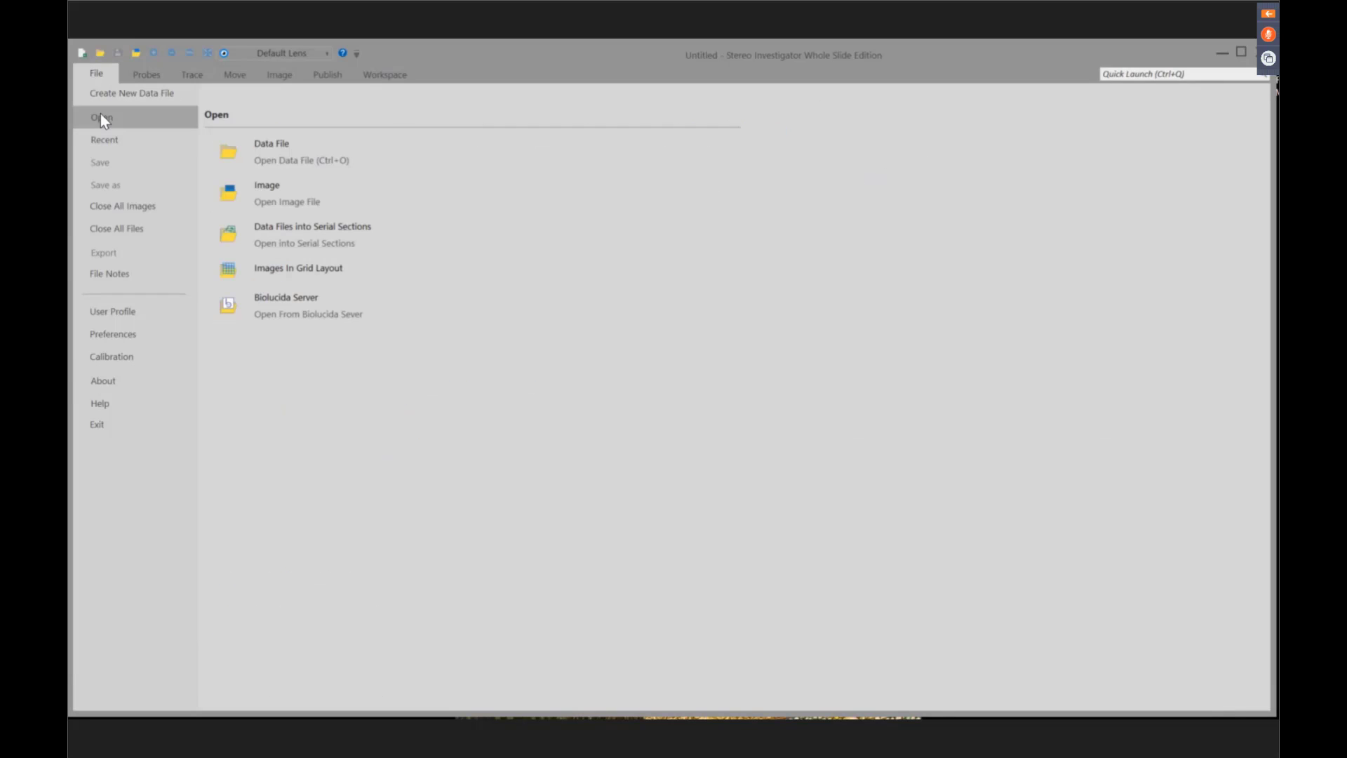
pyautogui.click(301, 308)
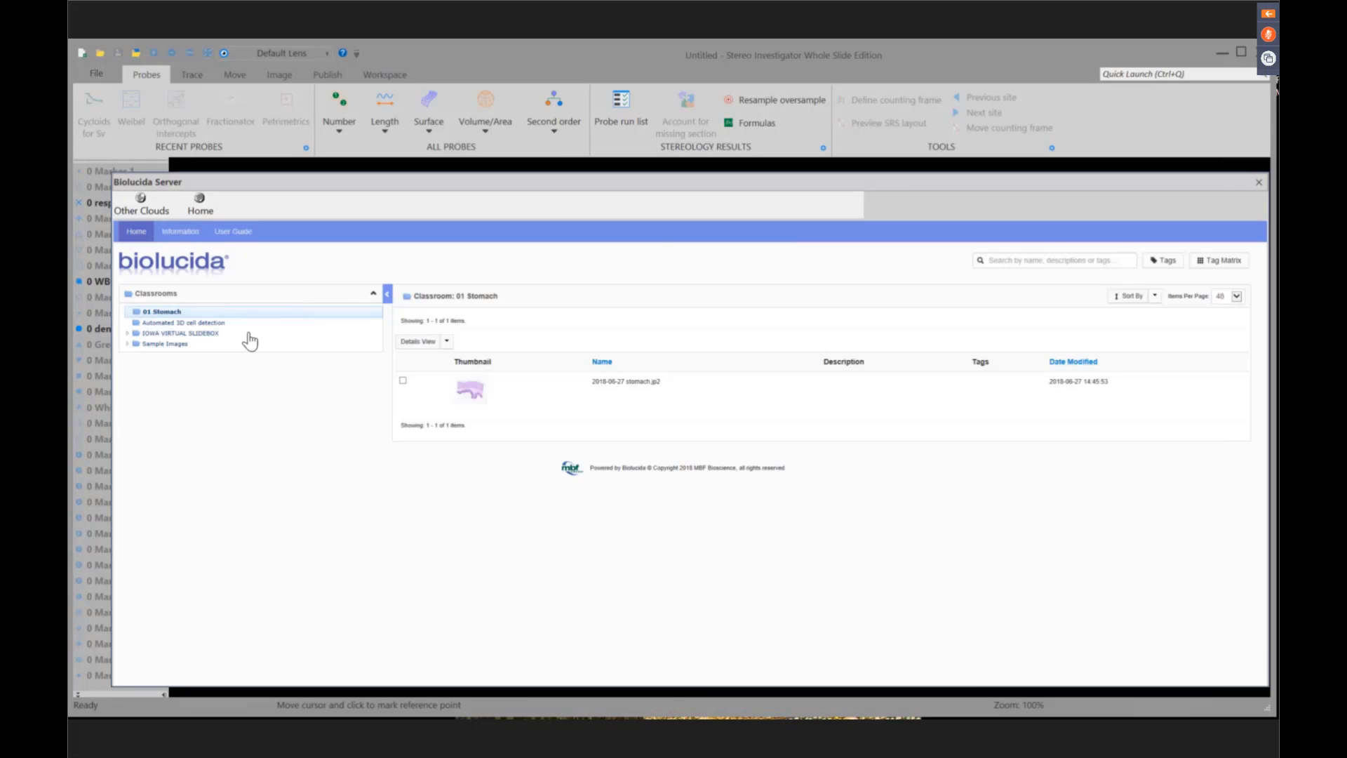
pyautogui.click(174, 349)
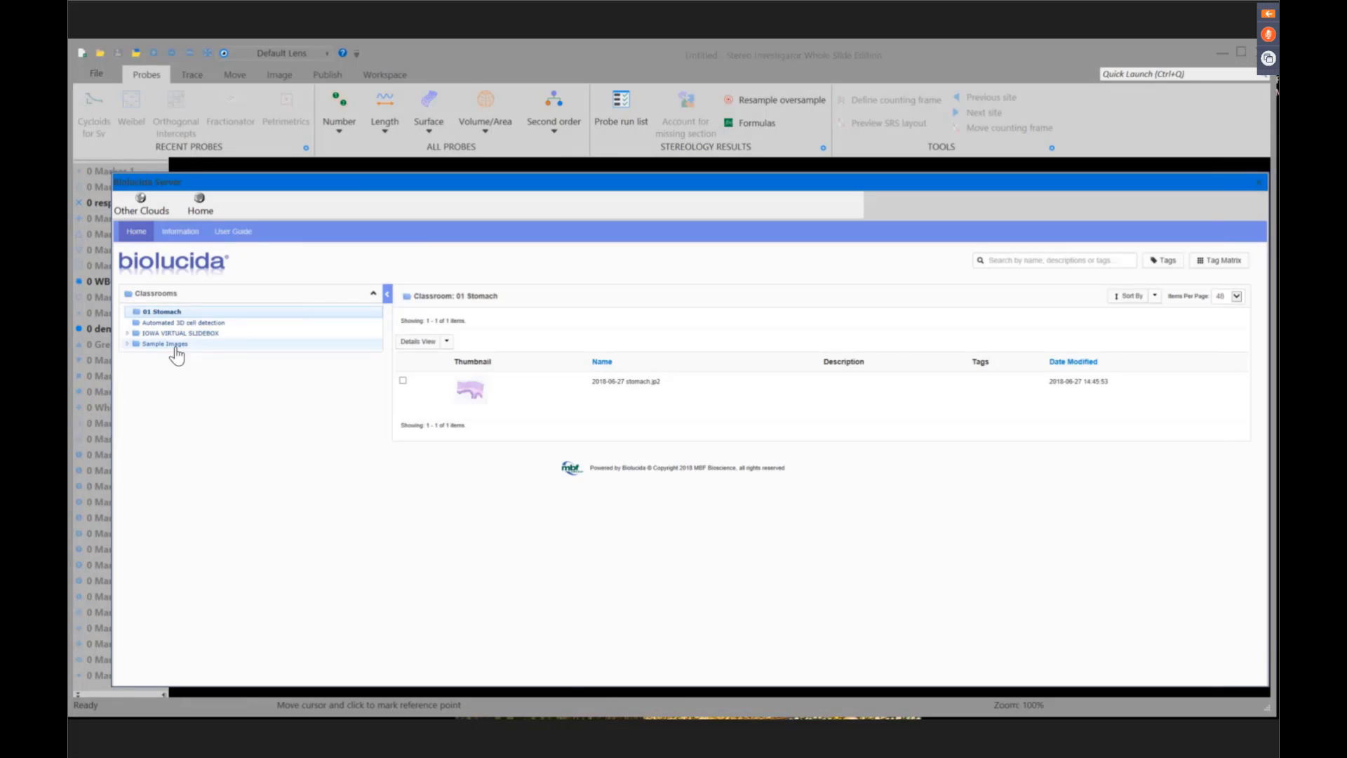
pyautogui.click(175, 348)
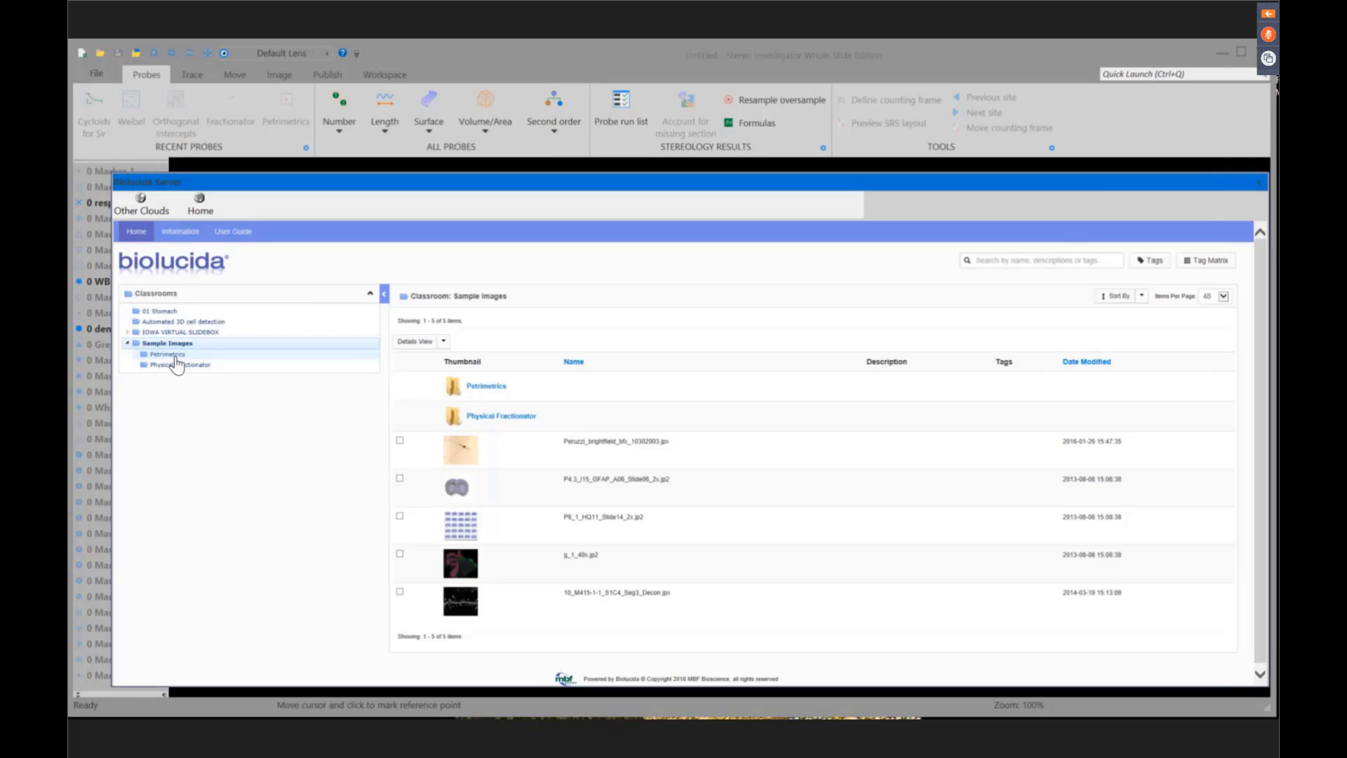
pyautogui.click(171, 354)
pyautogui.moveTo(485, 382)
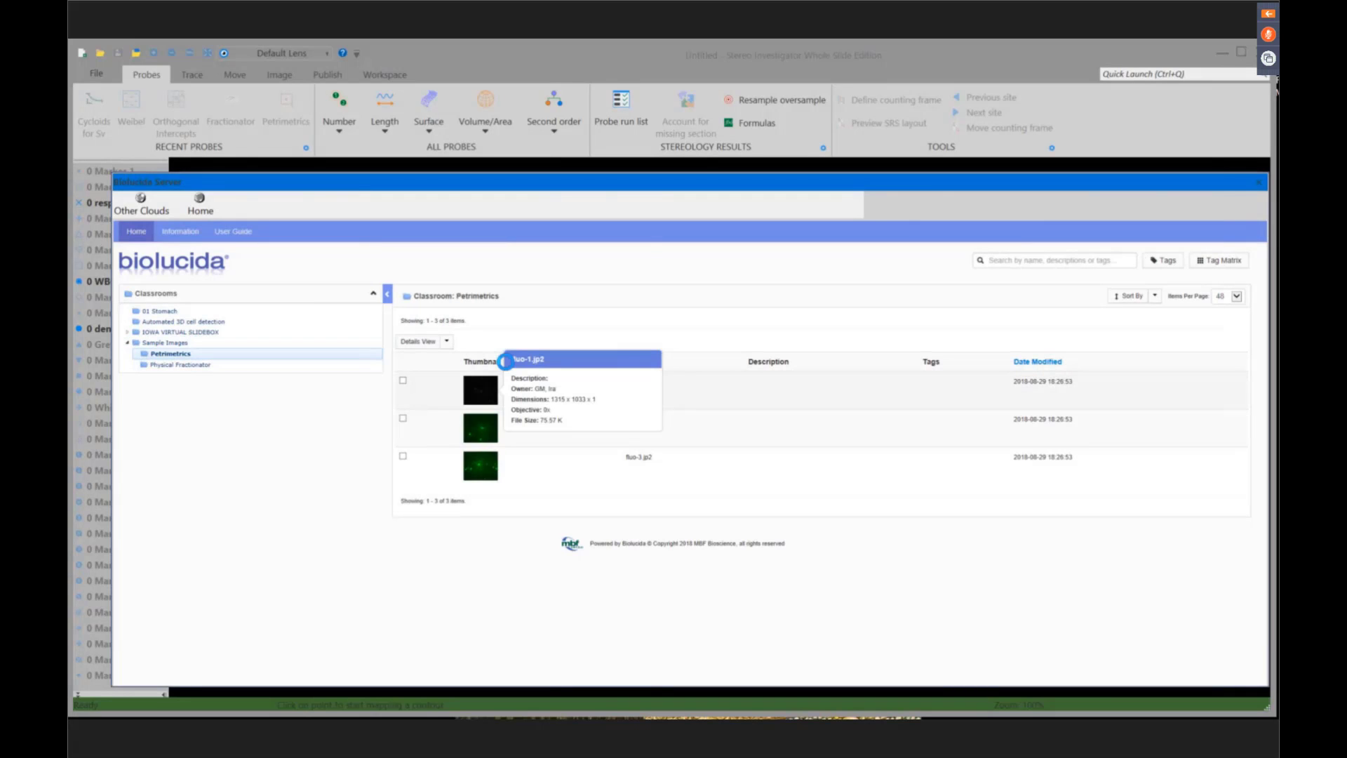
pyautogui.click(505, 362)
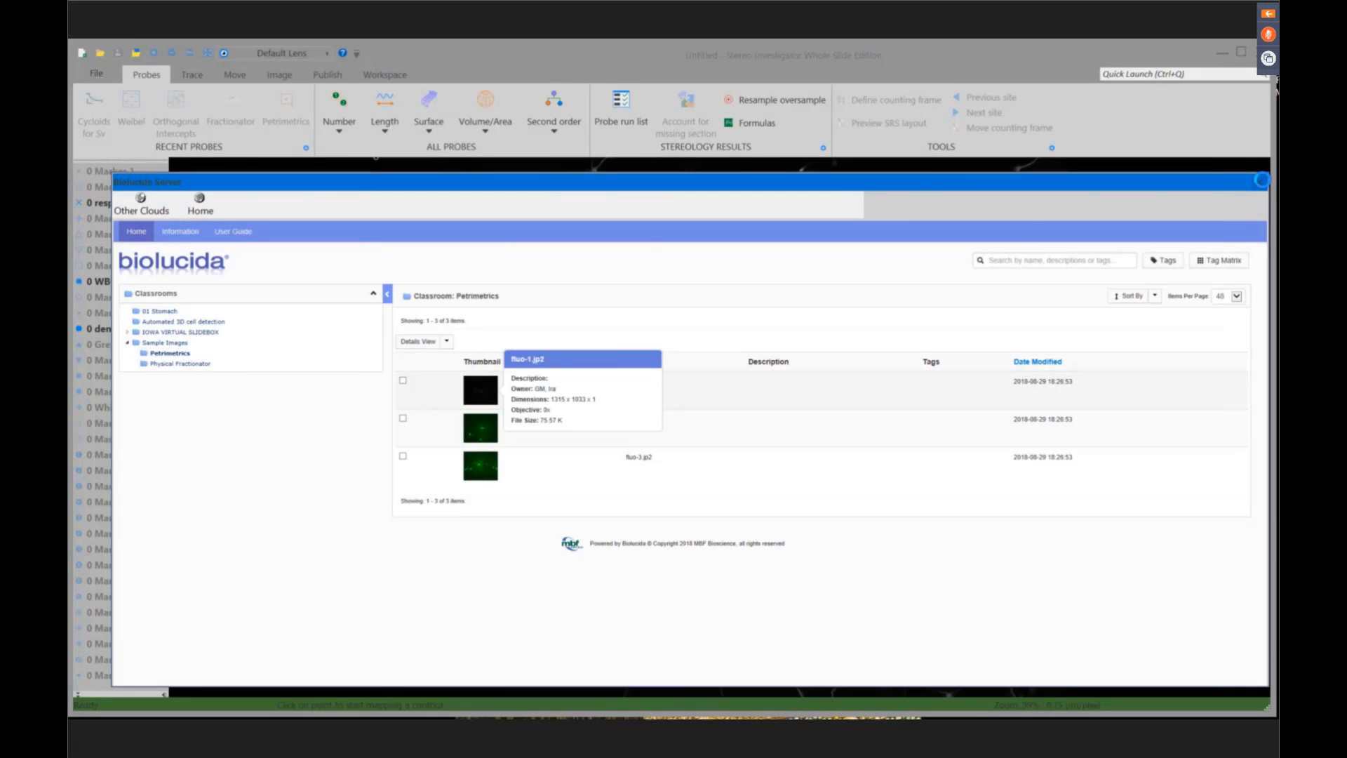
pyautogui.click(1262, 180)
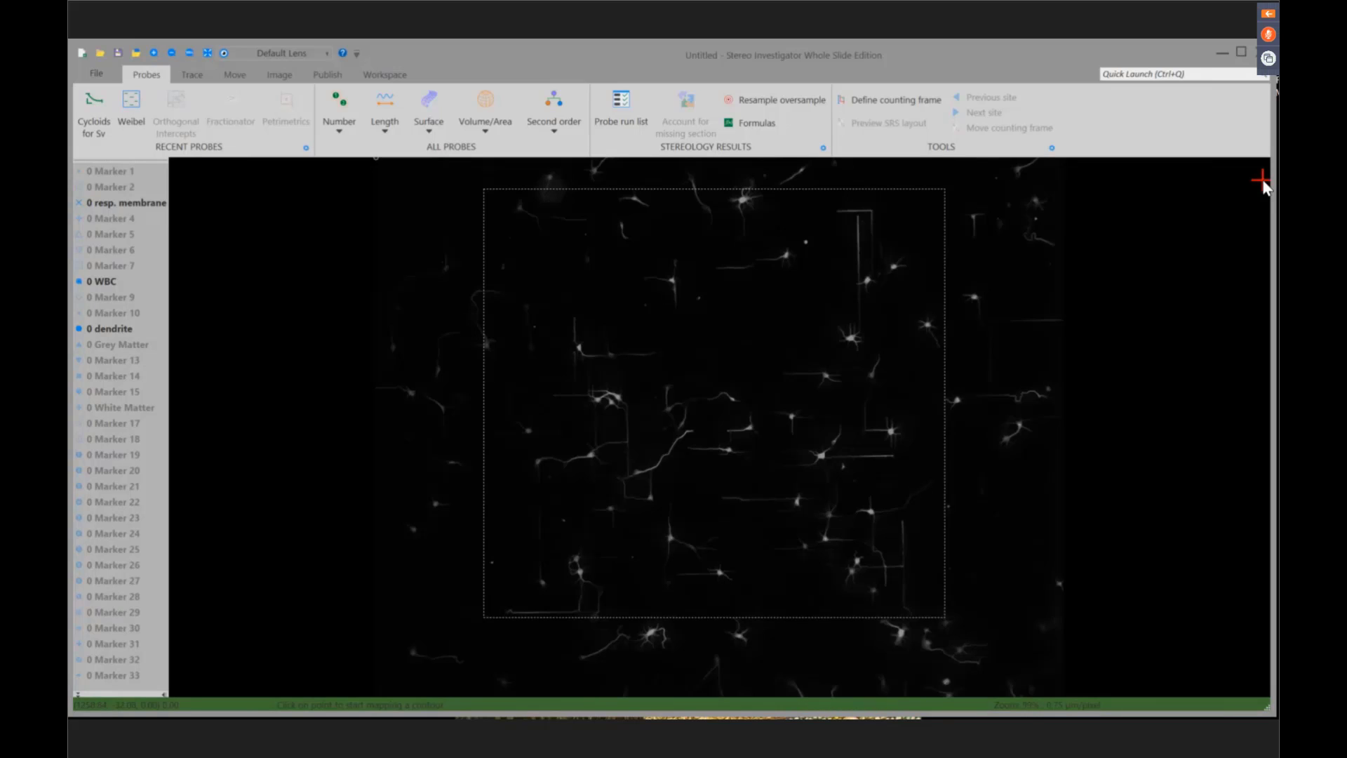
# - Trace a closed contour of type culture around the whole fluorescence image
pyautogui.click(195, 75)
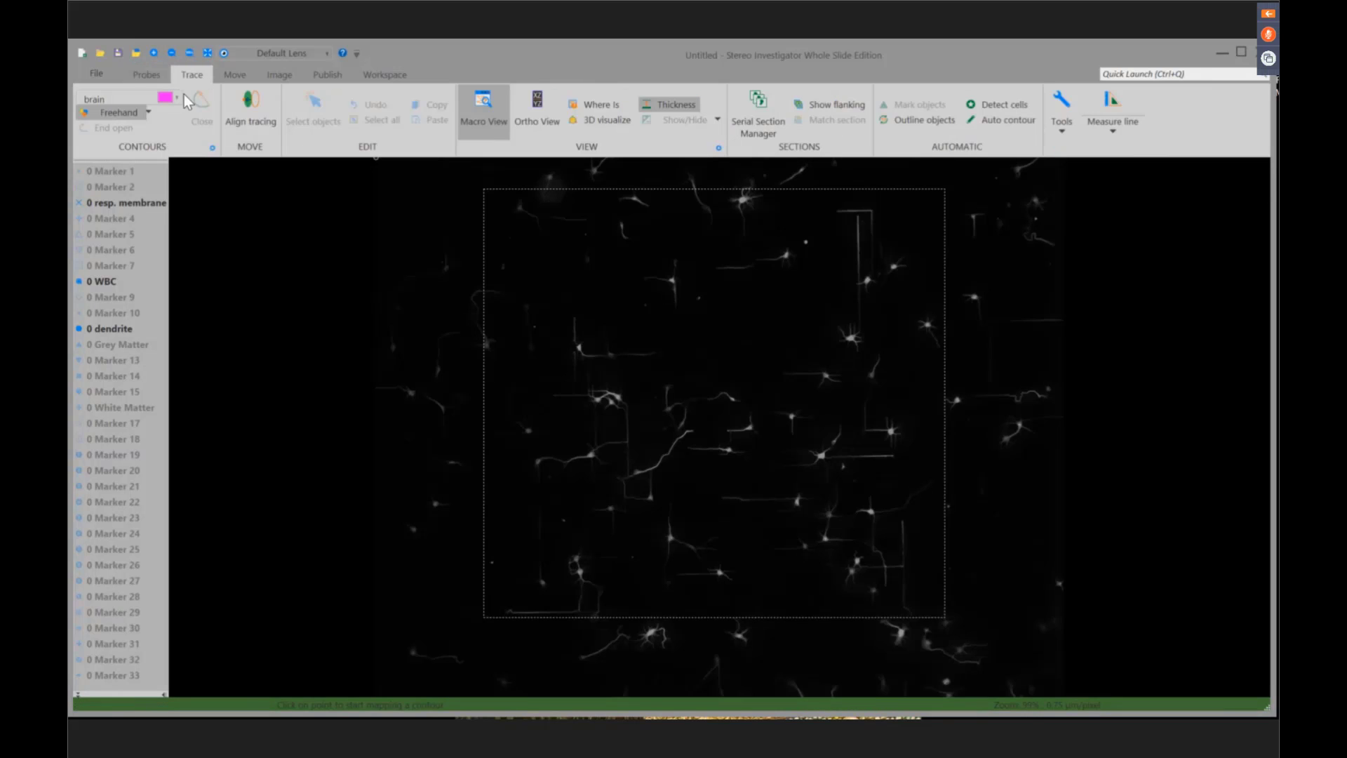
pyautogui.click(177, 96)
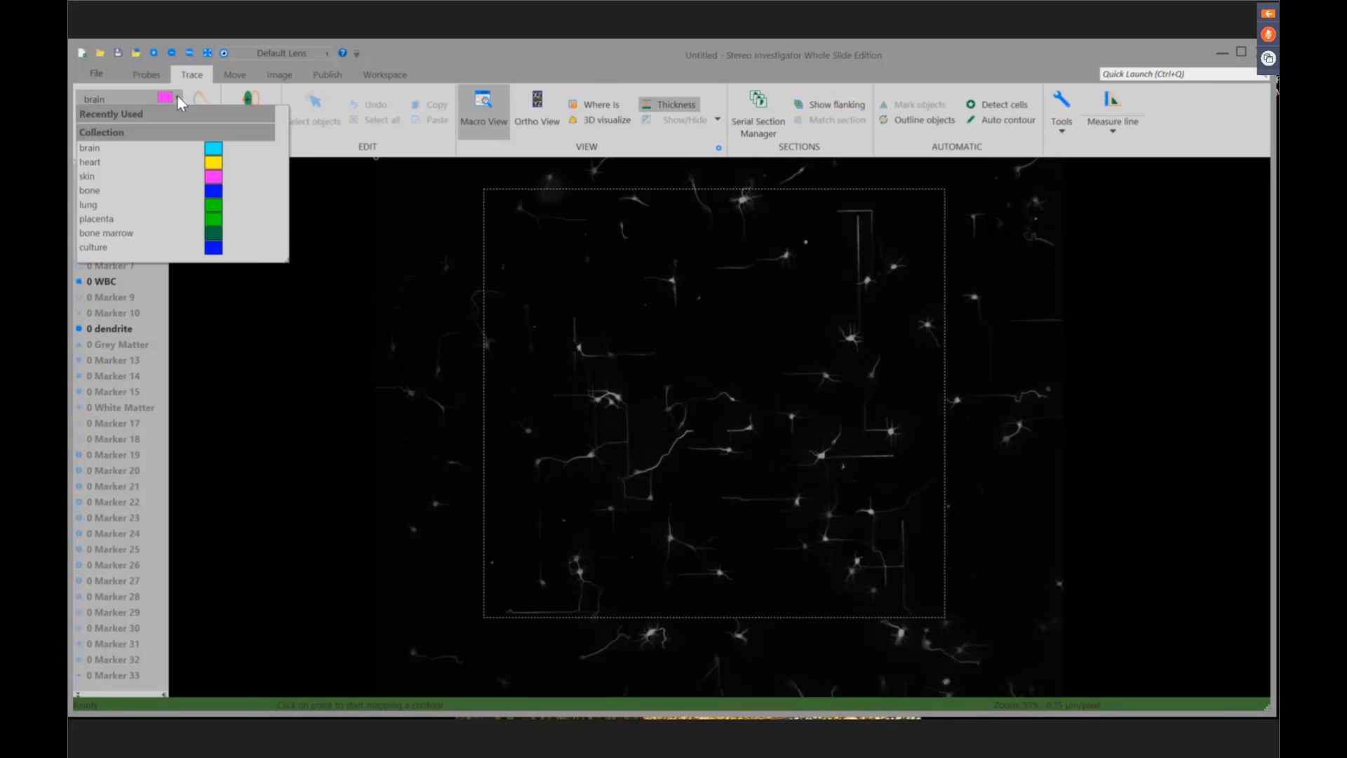
pyautogui.click(130, 252)
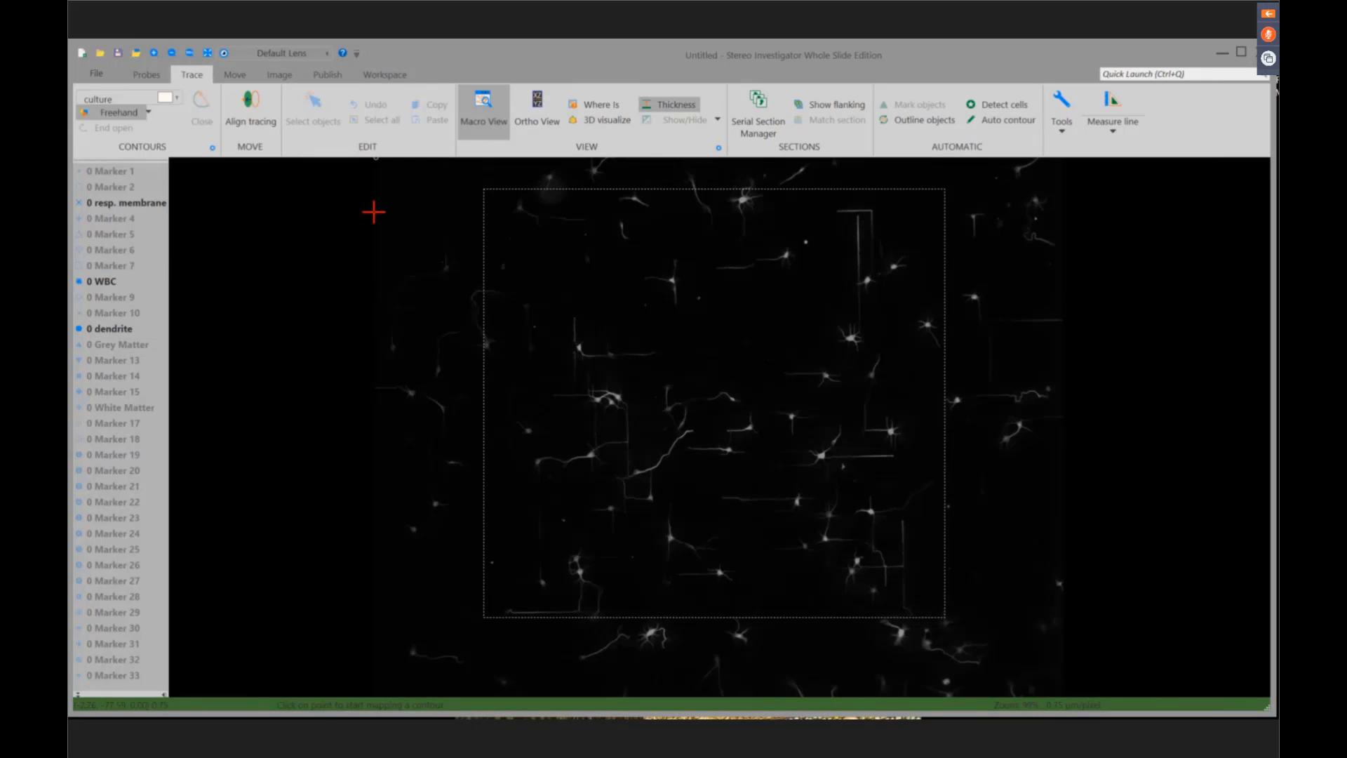
pyautogui.click(401, 212)
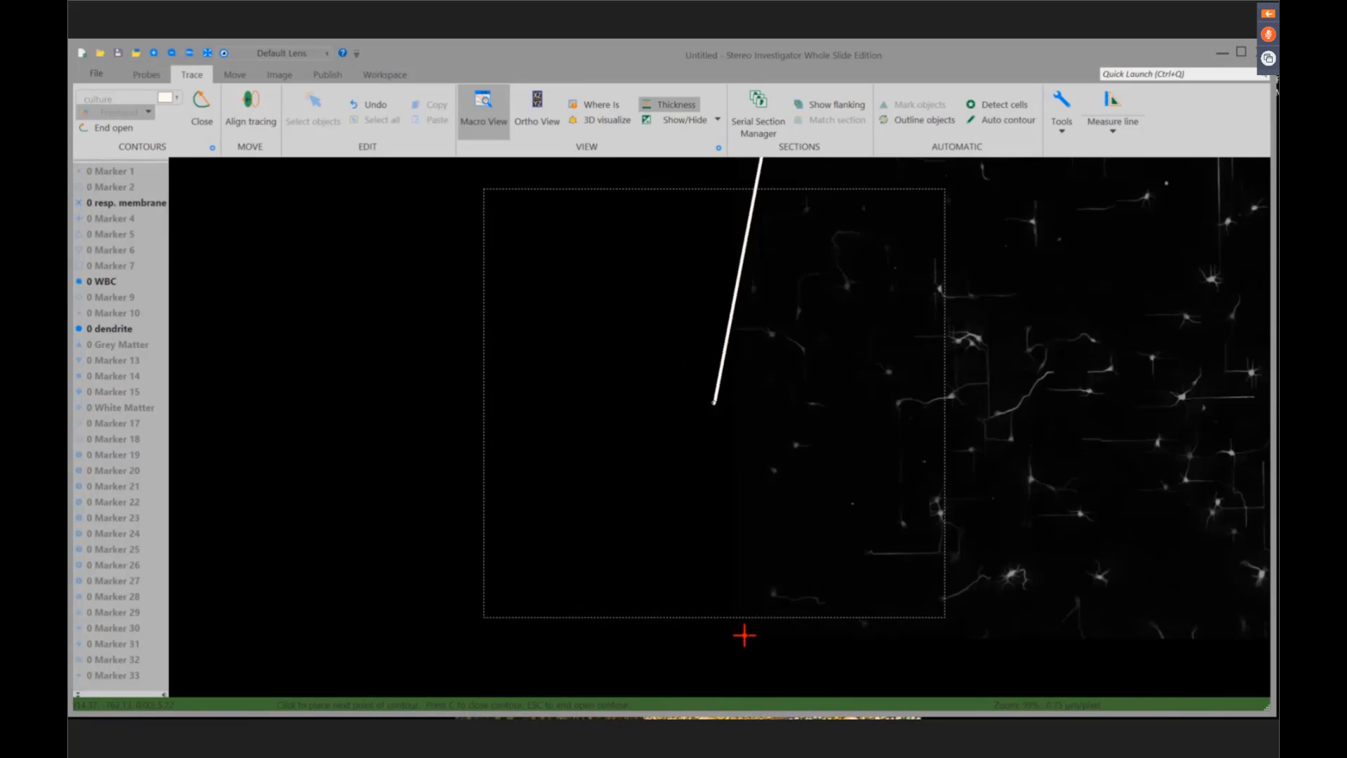
pyautogui.click(1097, 450)
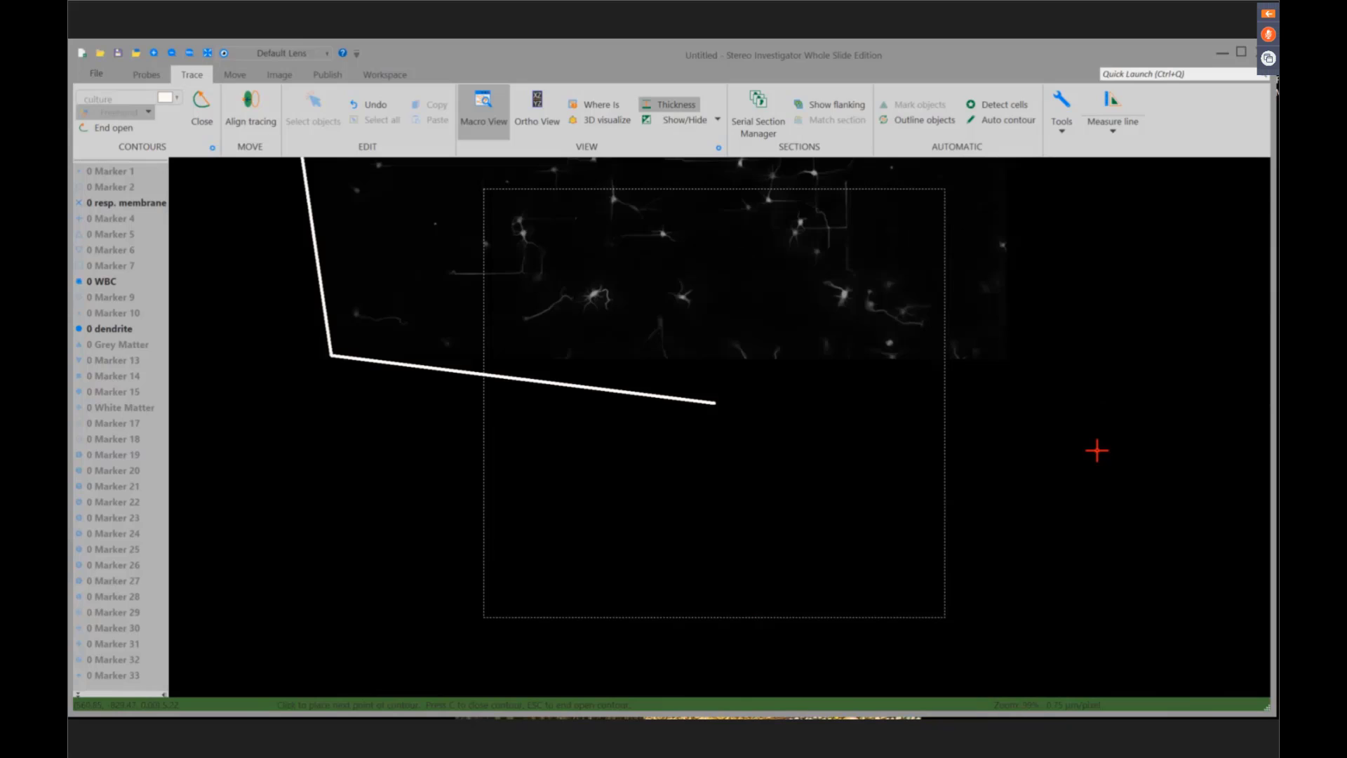
pyautogui.click(1034, 383)
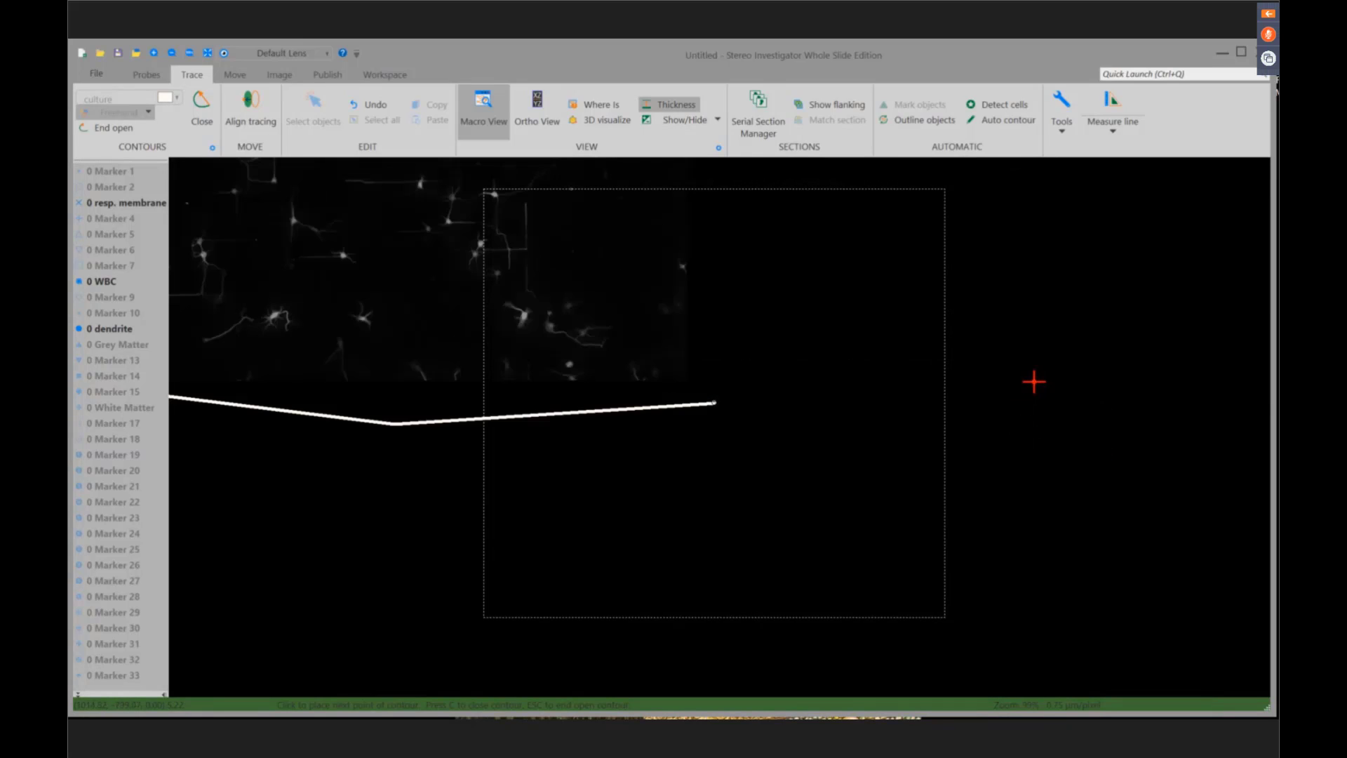
pyautogui.click(758, 191)
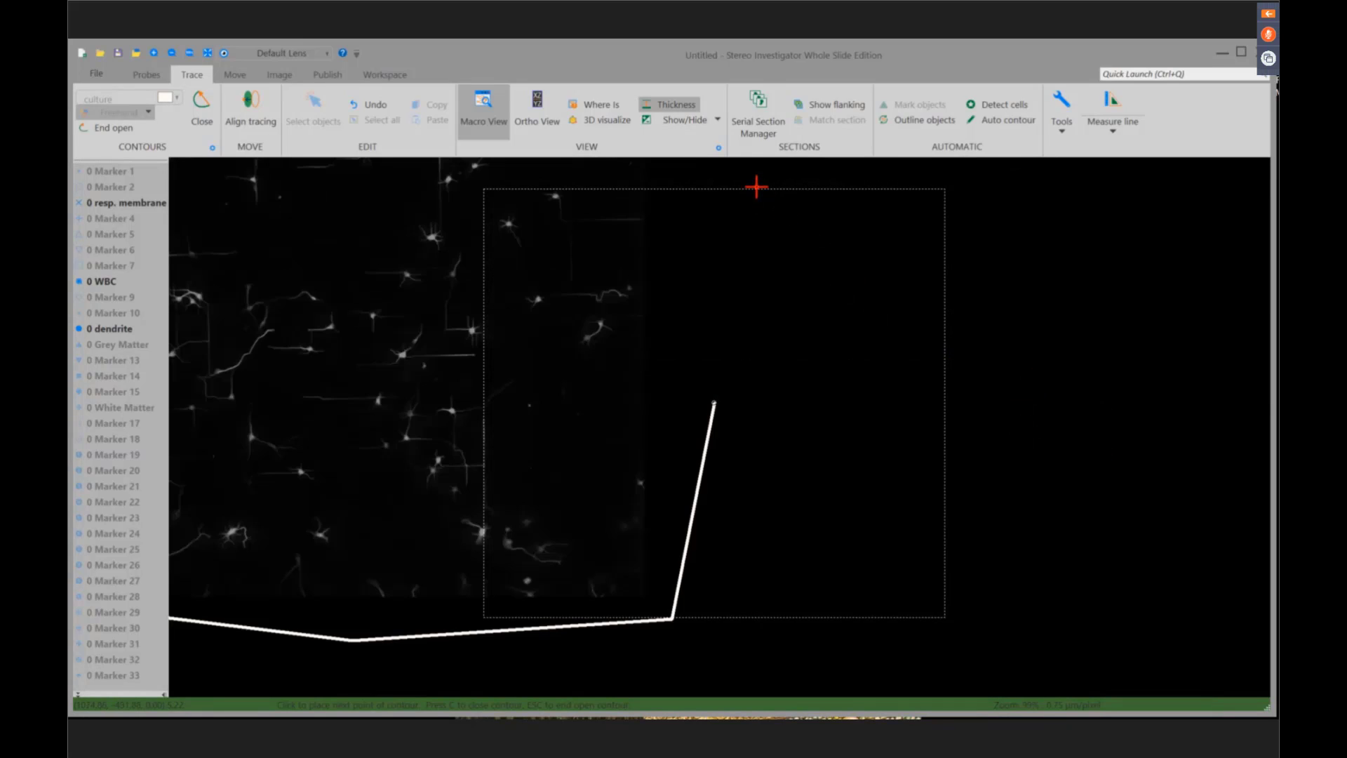
pyautogui.click(650, 181)
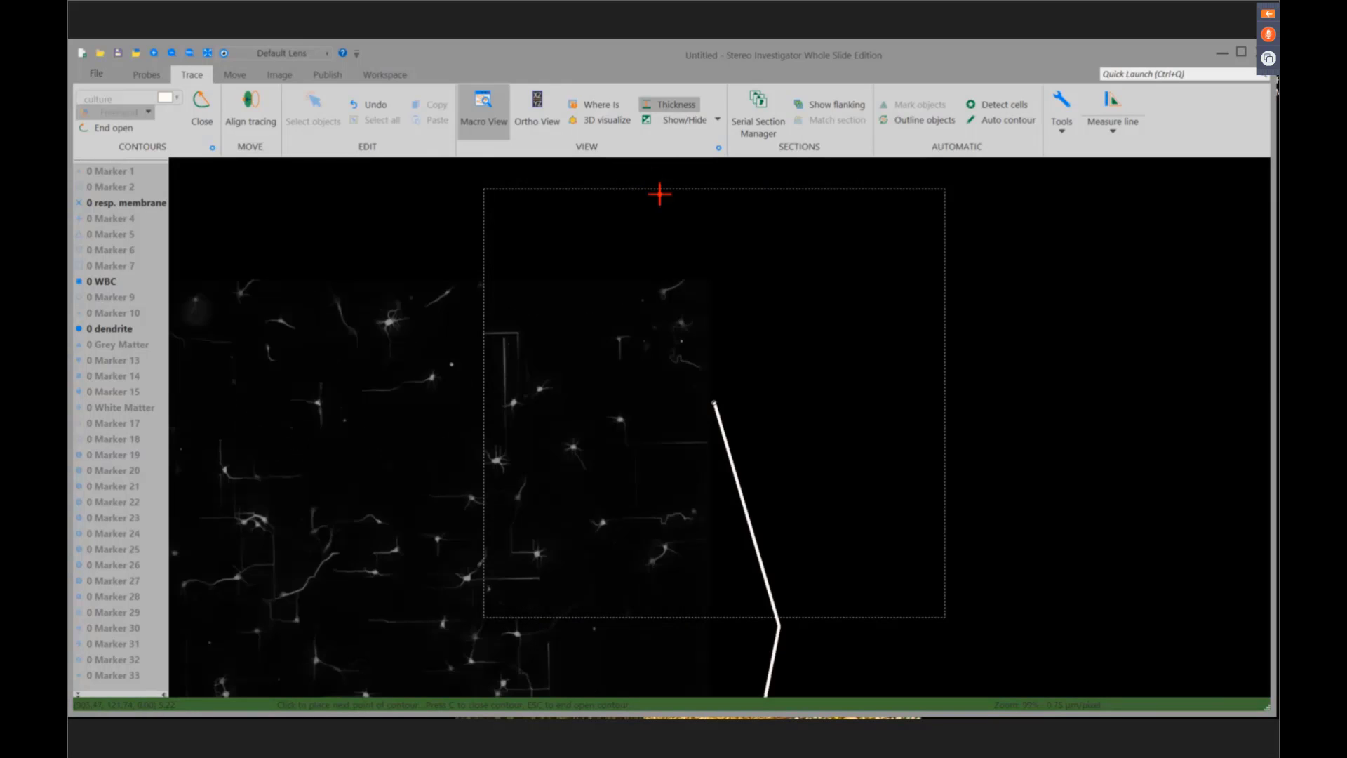
pyautogui.click(302, 249)
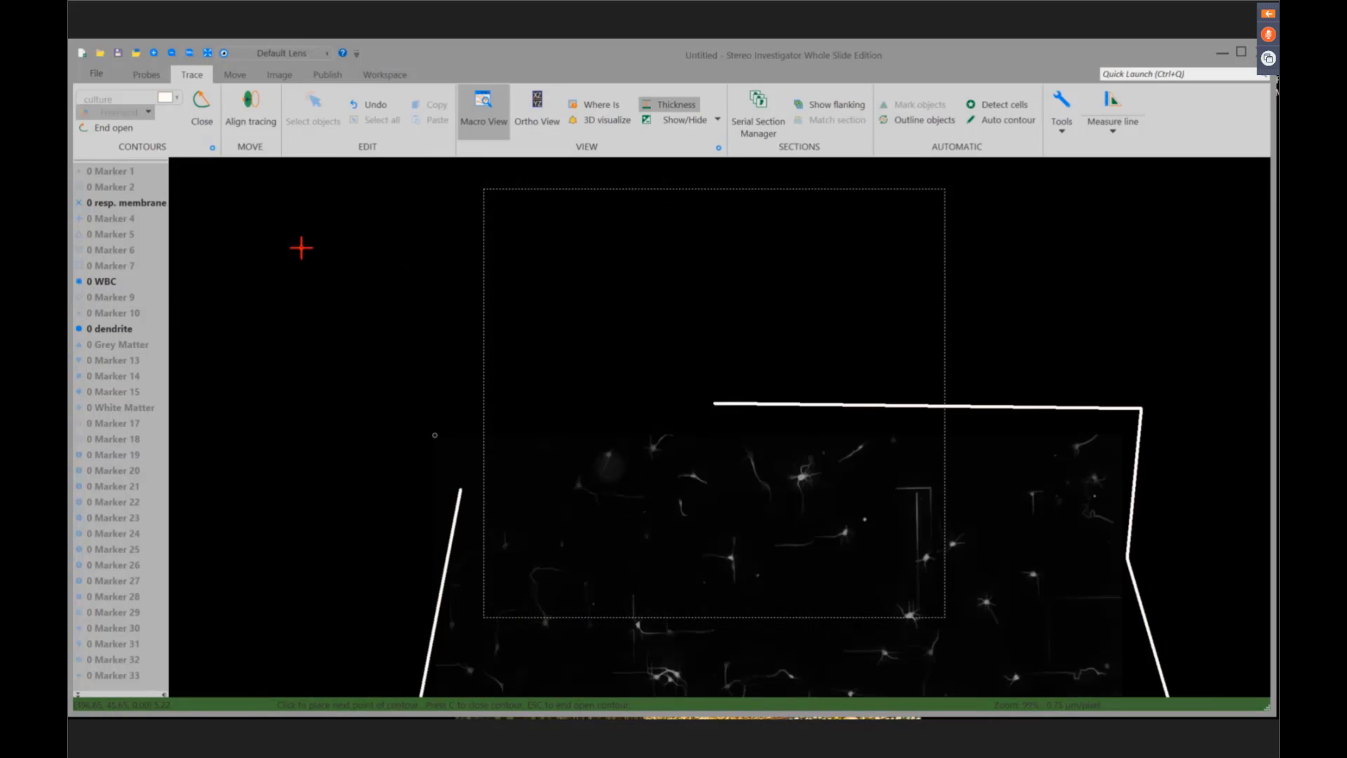
pyautogui.click(489, 401)
pyautogui.rightClick(489, 401)
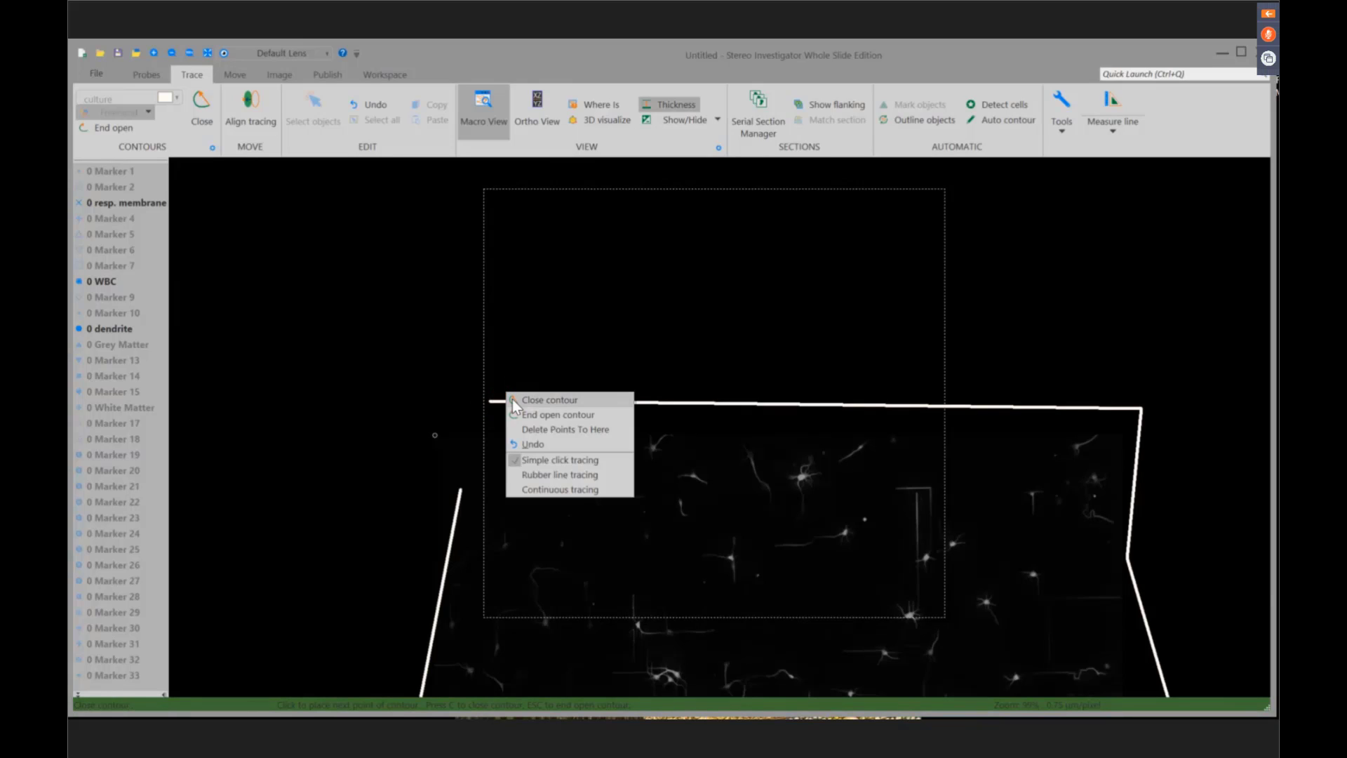
pyautogui.click(512, 399)
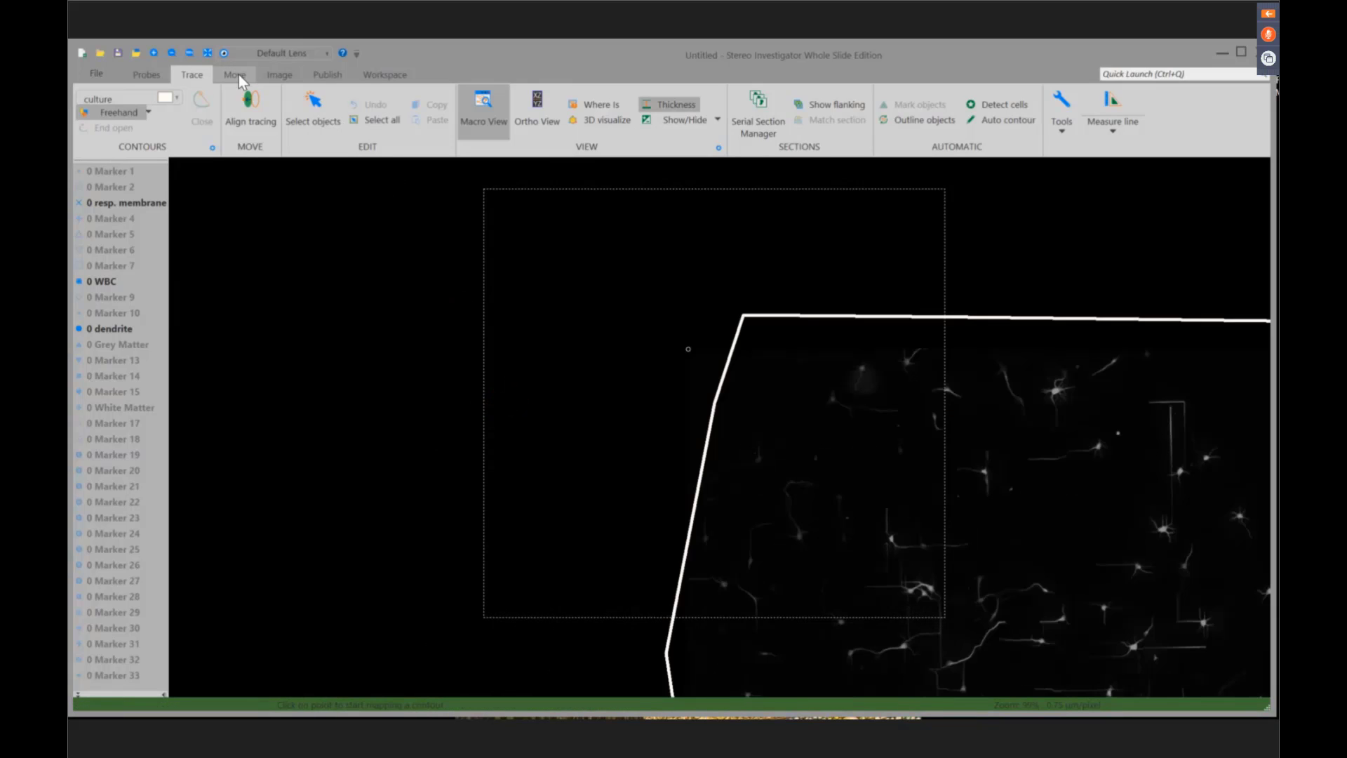
# - Examine the traced culture image fitted to the window, at actual size, and magnified around the central neurons
pyautogui.click(278, 82)
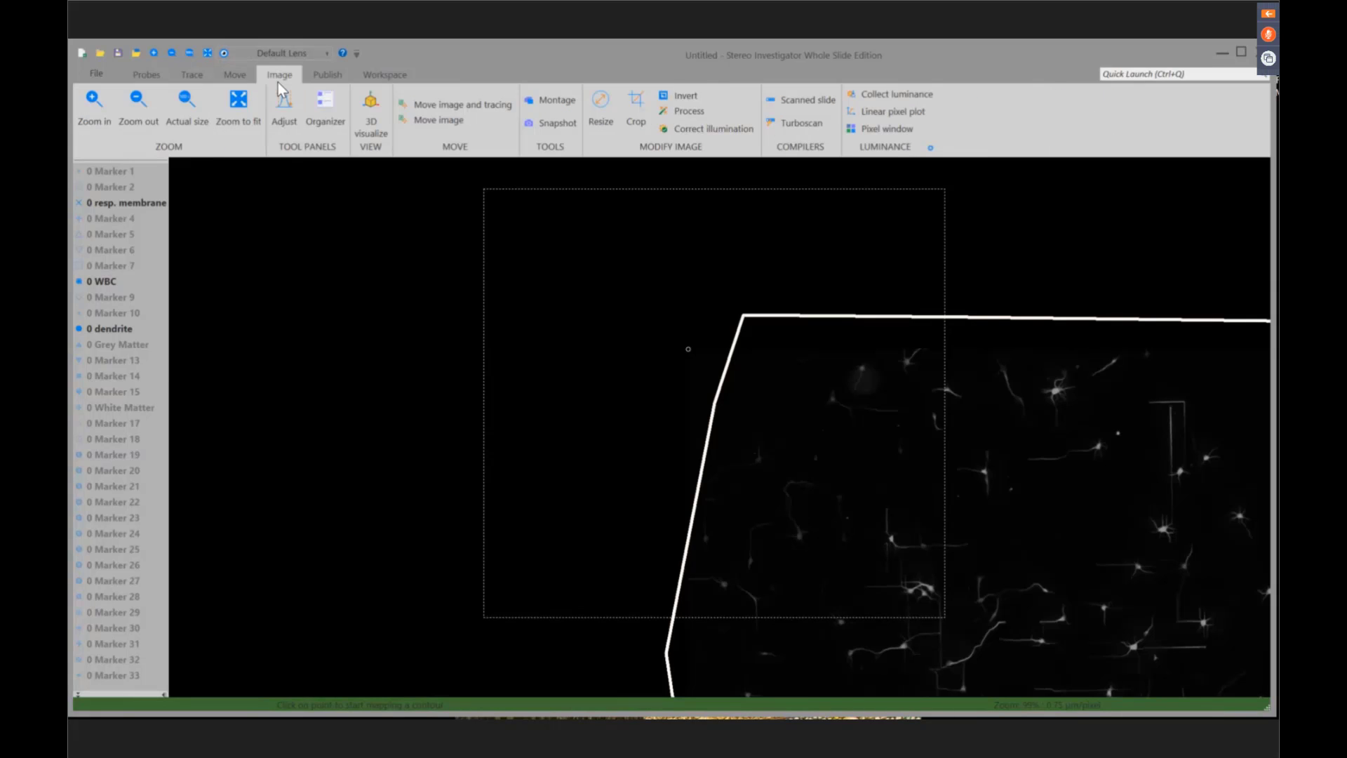
pyautogui.click(238, 108)
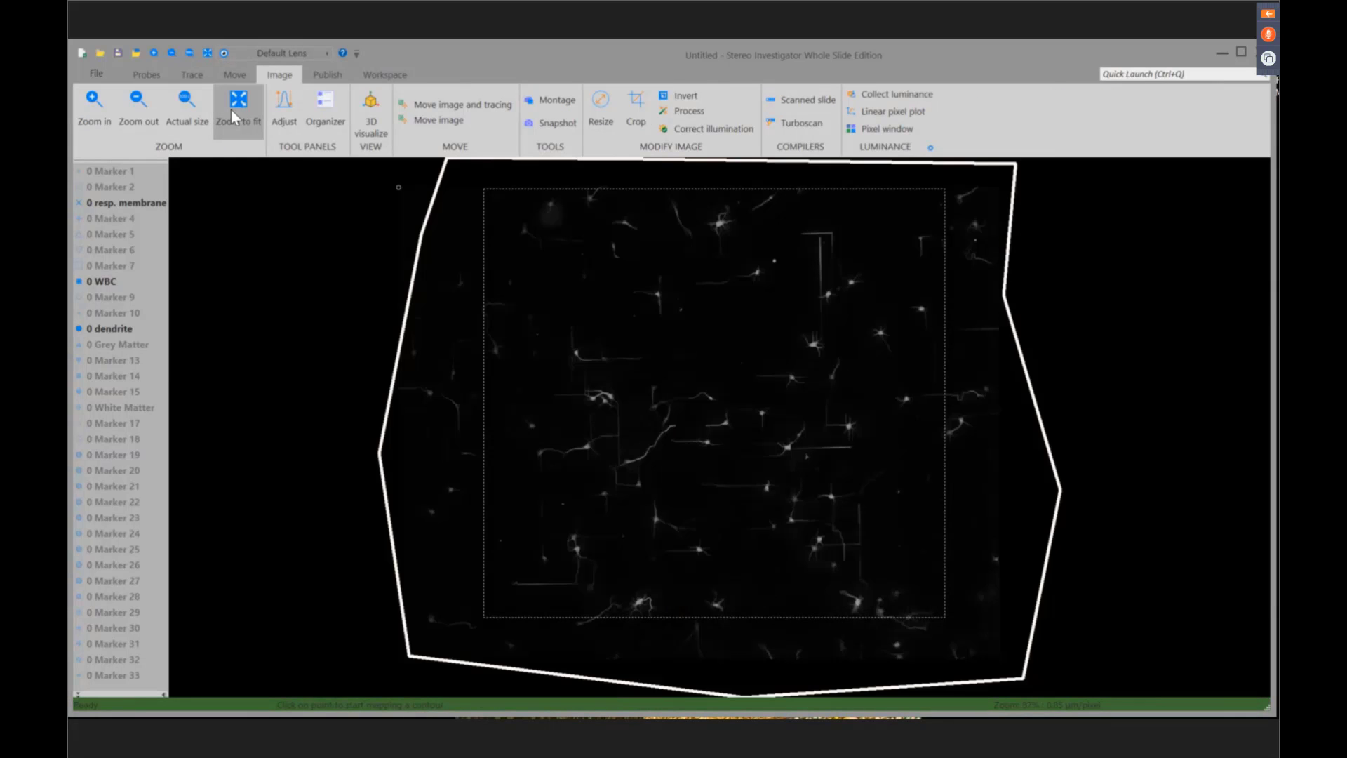
pyautogui.click(186, 112)
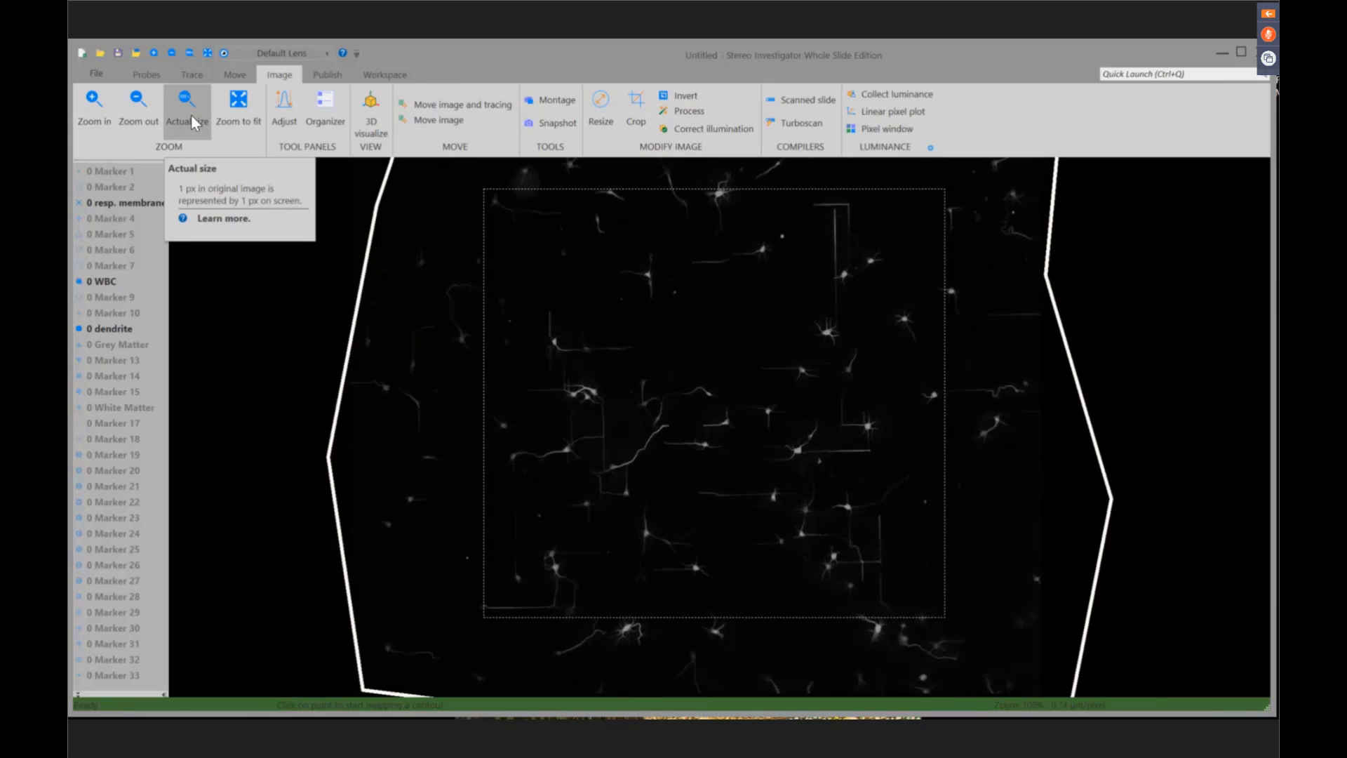
pyautogui.click(94, 125)
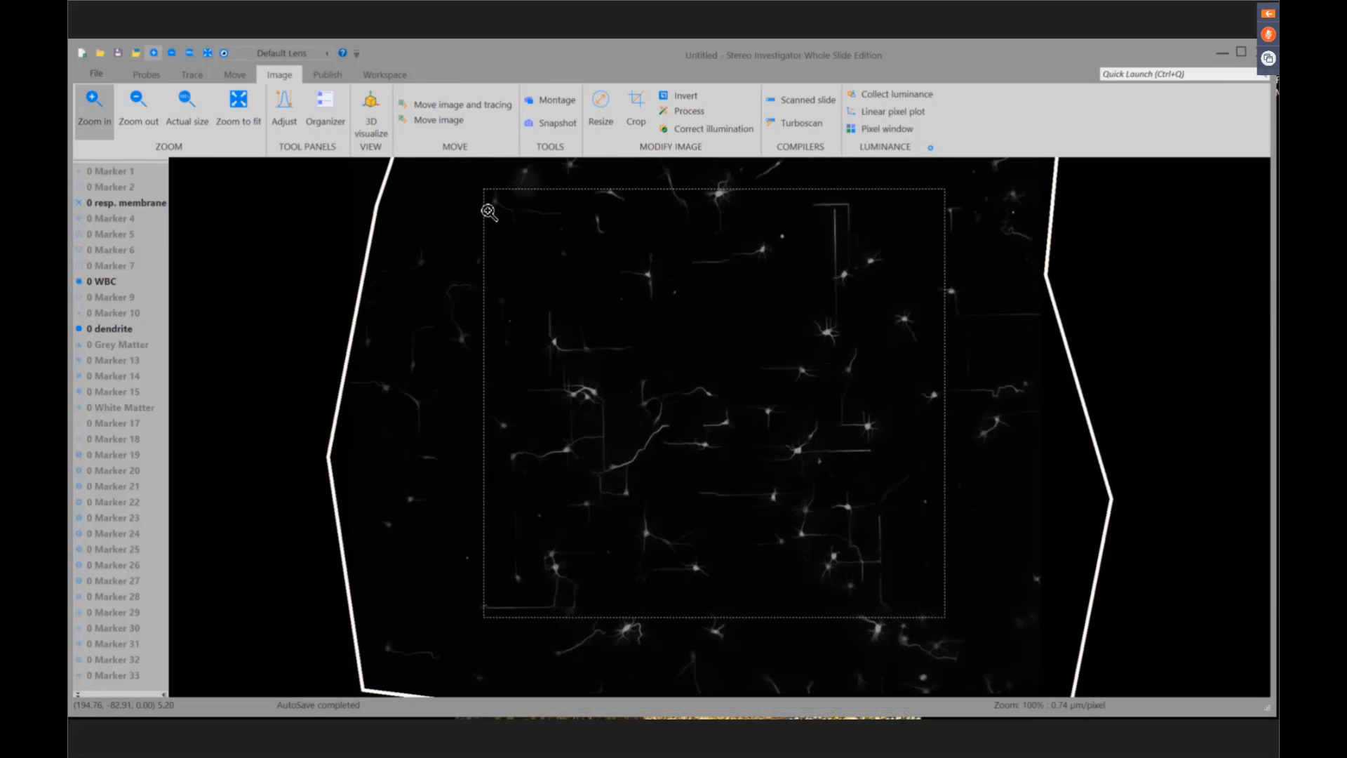
pyautogui.moveTo(489, 211); pyautogui.dragTo(900, 612)
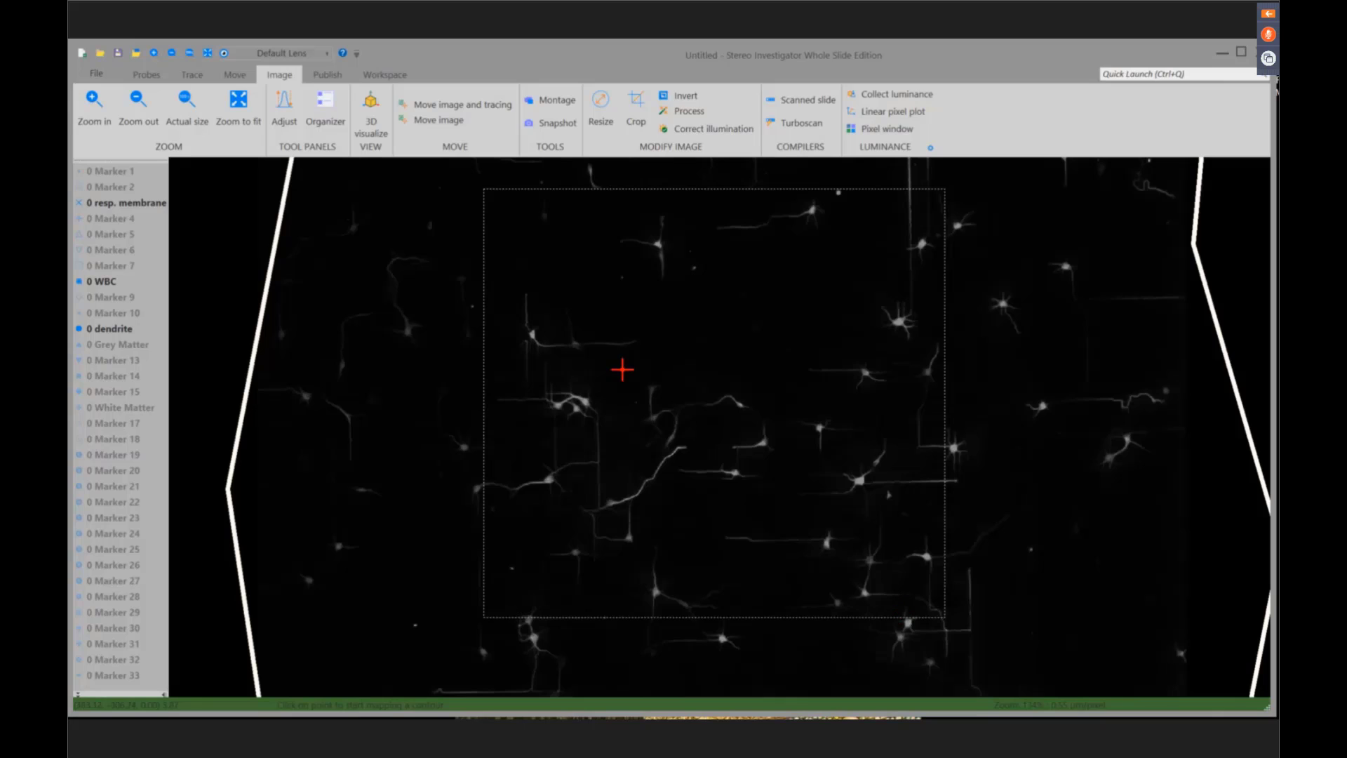
pyautogui.click(93, 109)
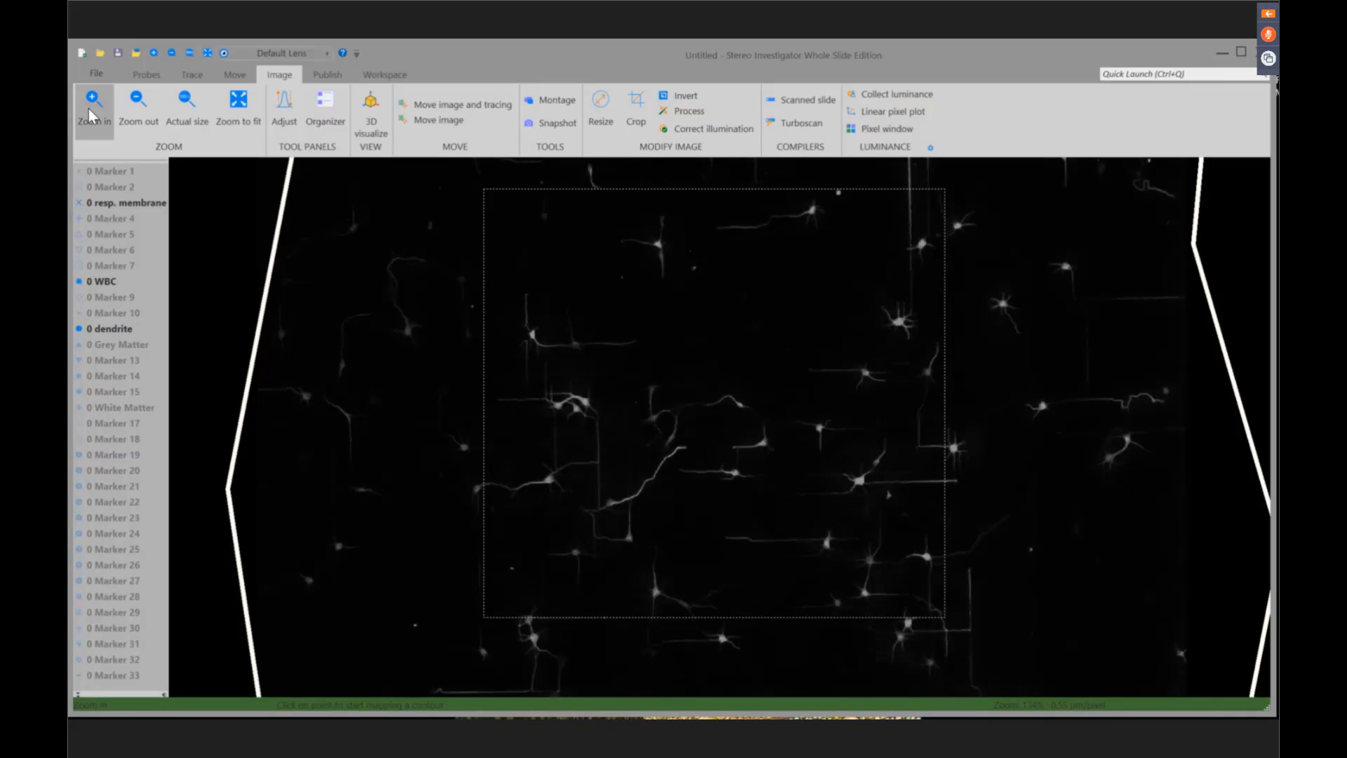
pyautogui.moveTo(512, 229); pyautogui.dragTo(788, 457)
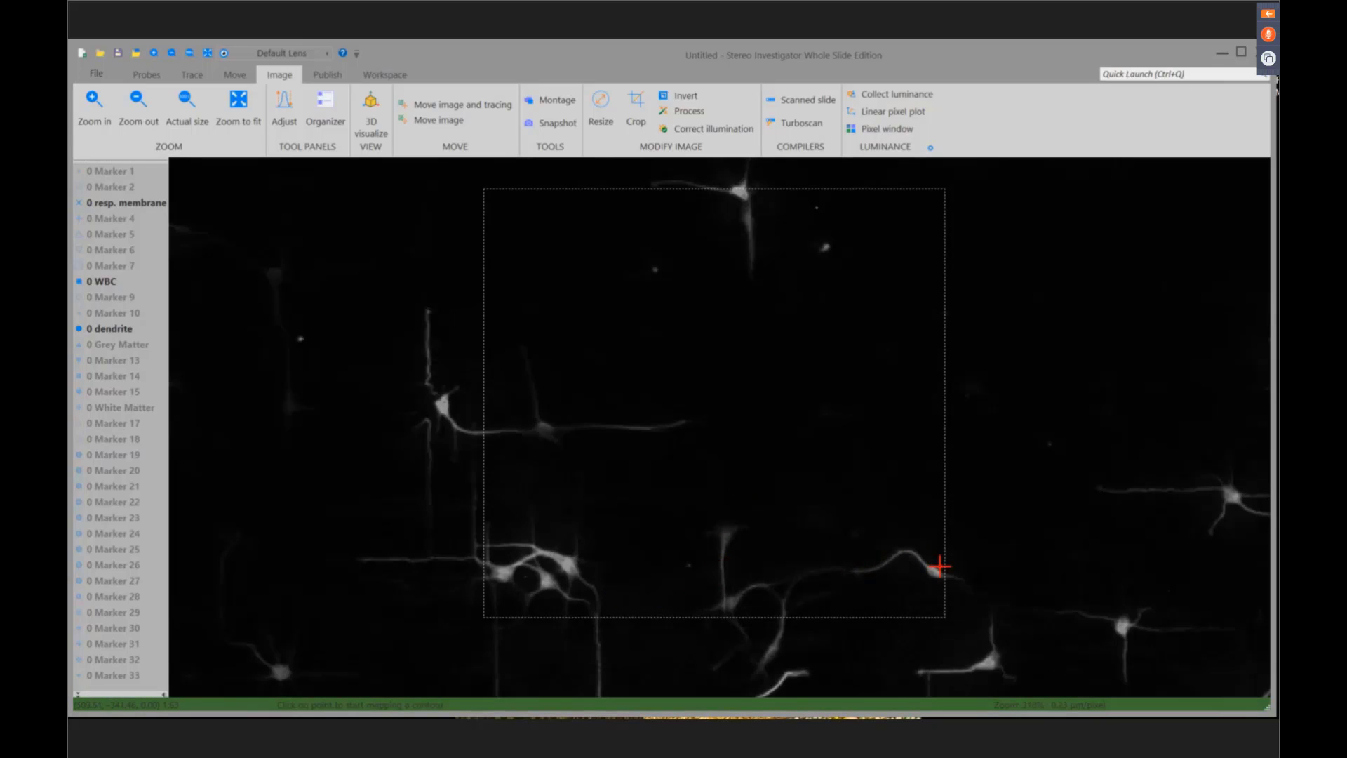
# - Start a Petrimetrics length probe without the Serial Section Manager, keeping the preset SRS grid size and the 50 µm Merz radius
pyautogui.click(147, 75)
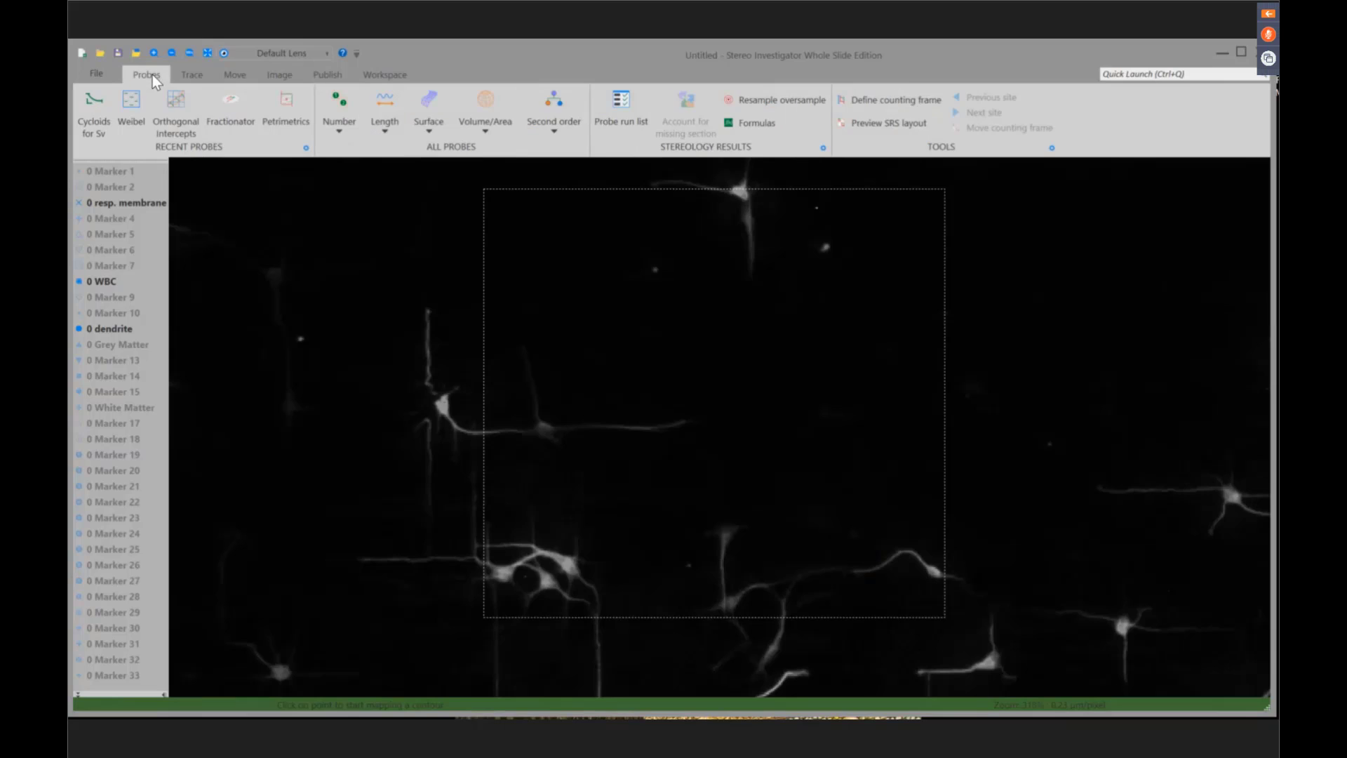
pyautogui.click(375, 123)
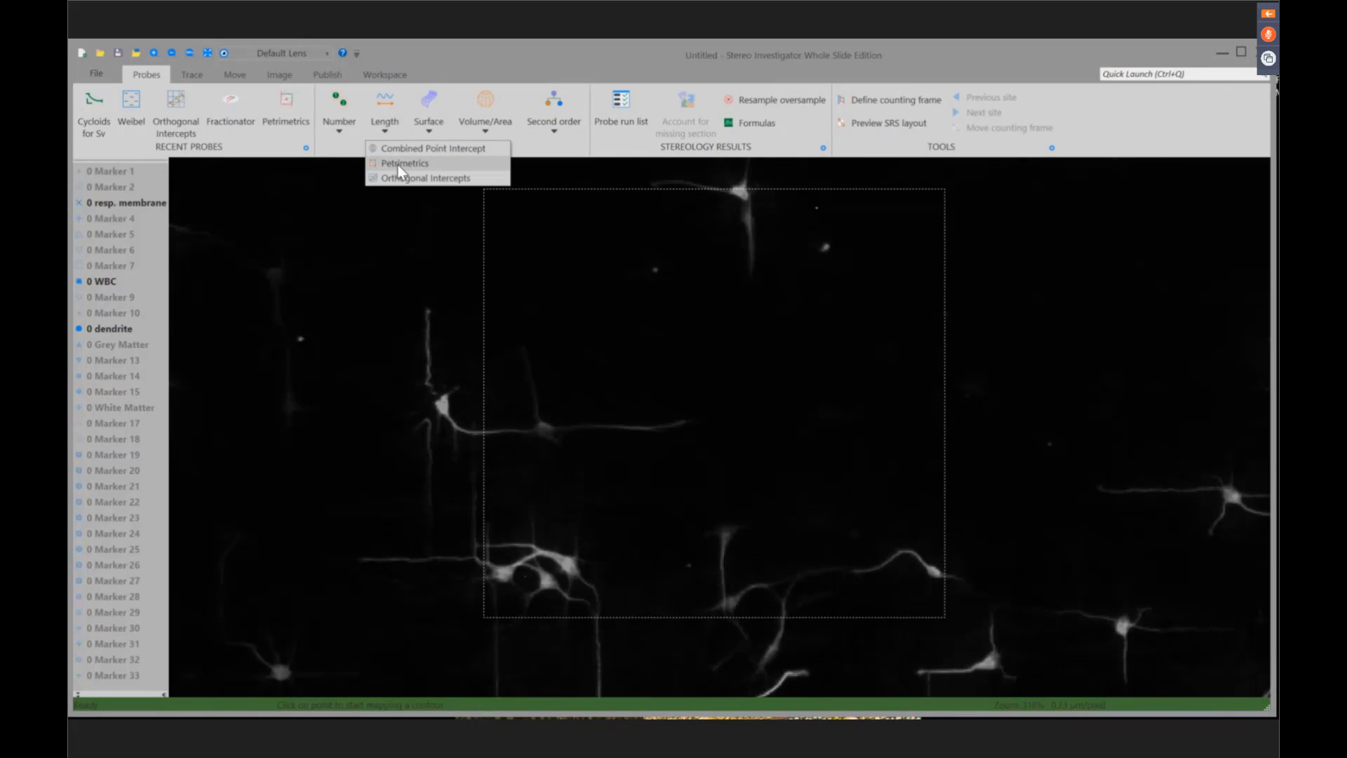
pyautogui.click(398, 164)
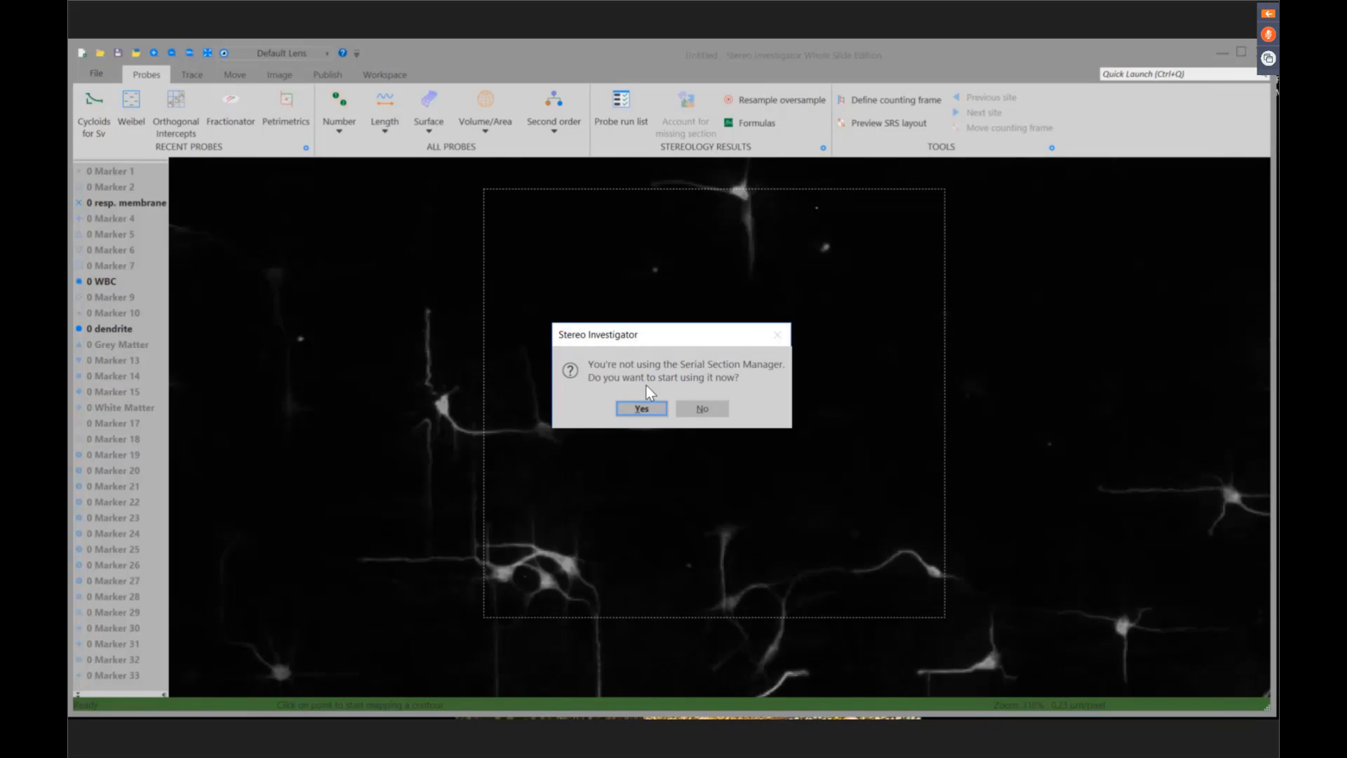
pyautogui.click(687, 411)
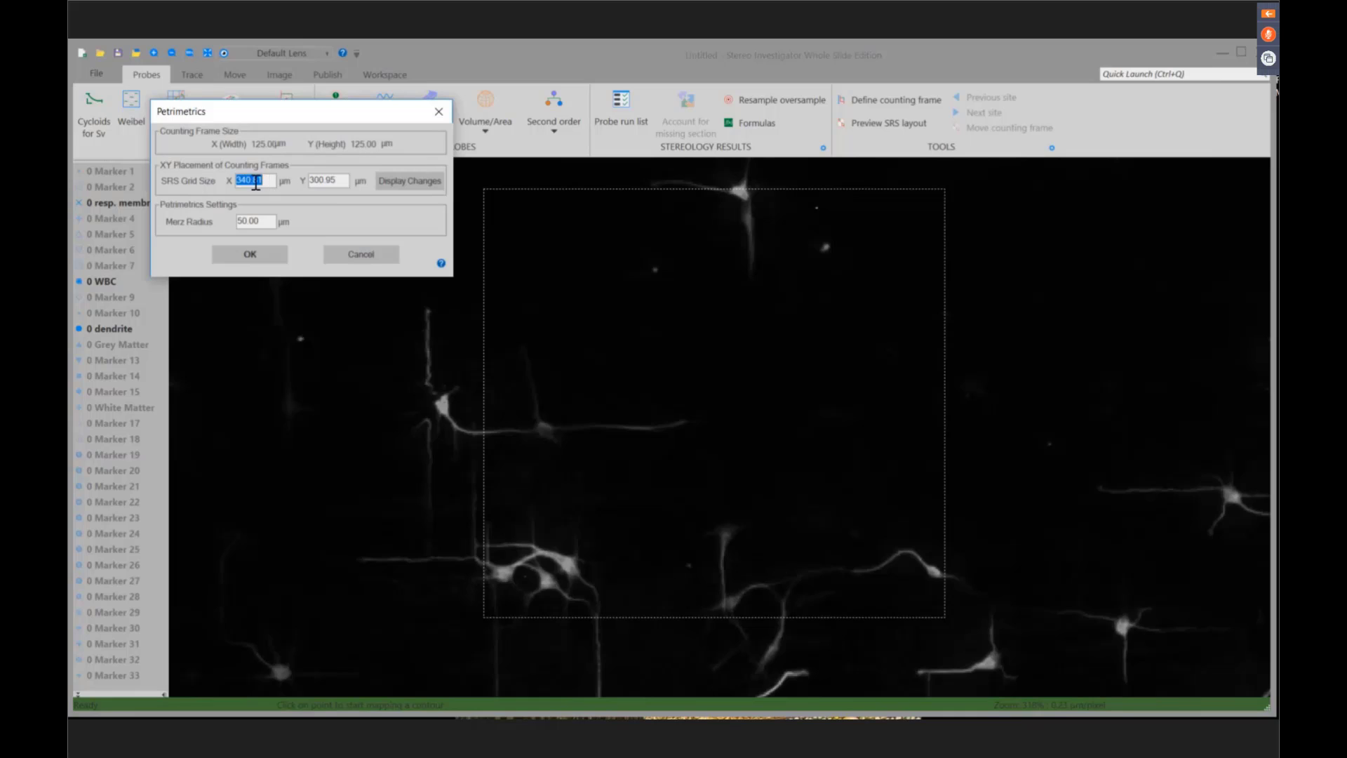
pyautogui.click(244, 256)
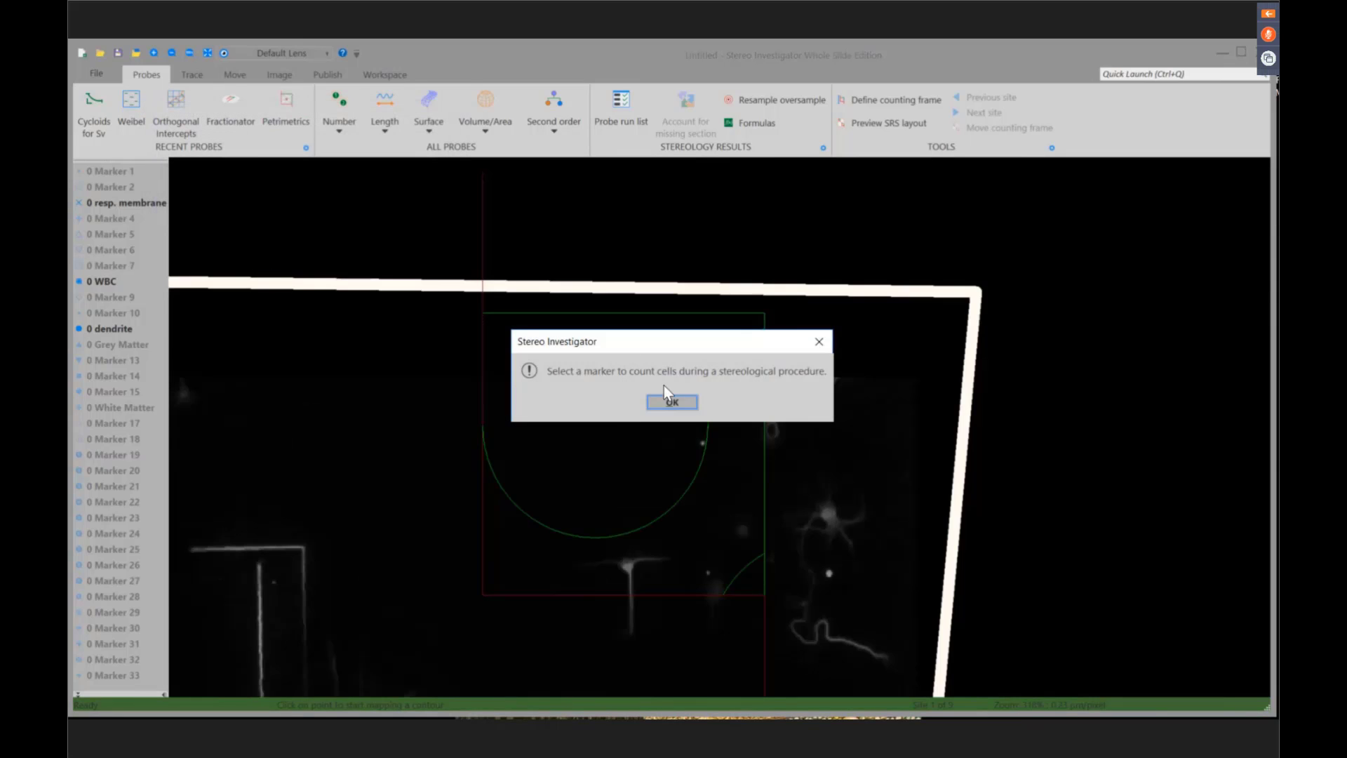
pyautogui.click(671, 402)
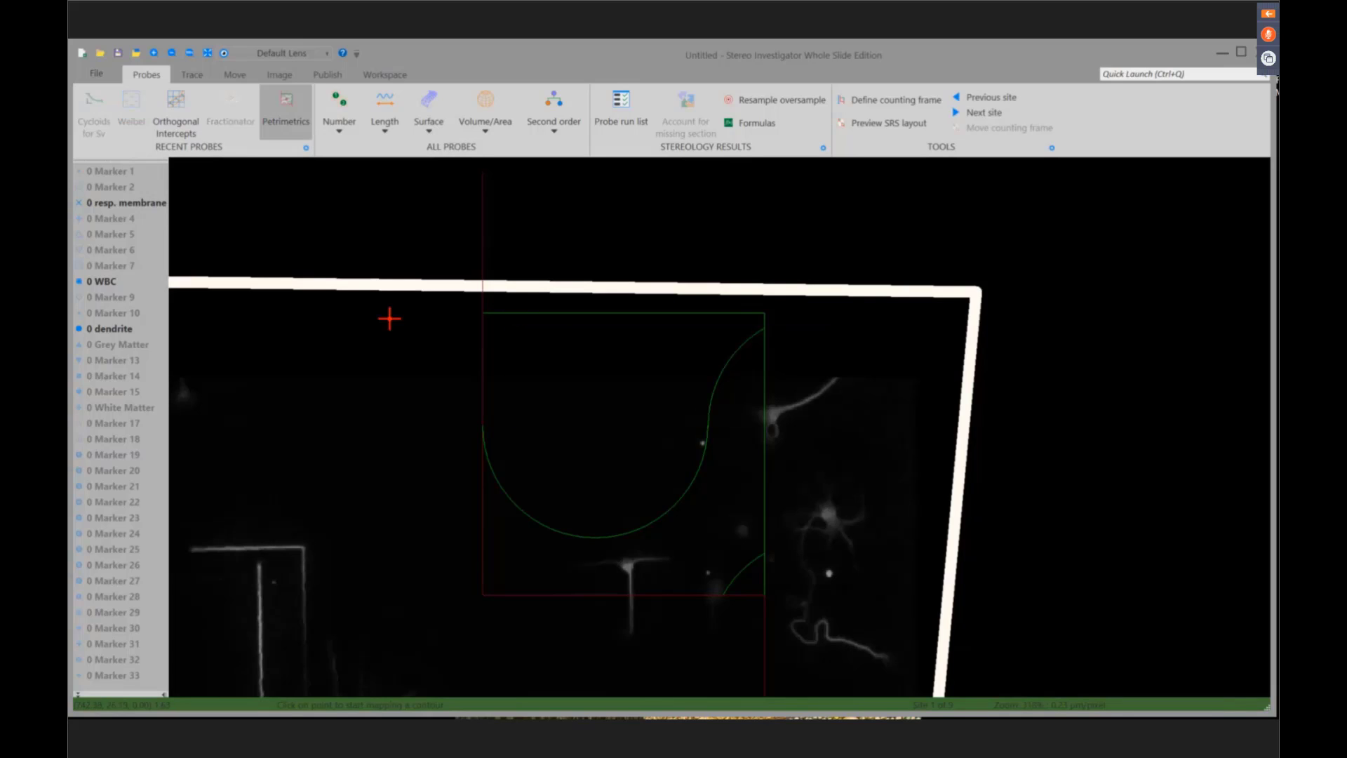
# - Choose the dendrite marker, advance to sampling site 2, and mark the two dendrite crossings on the green arcs
pyautogui.click(107, 330)
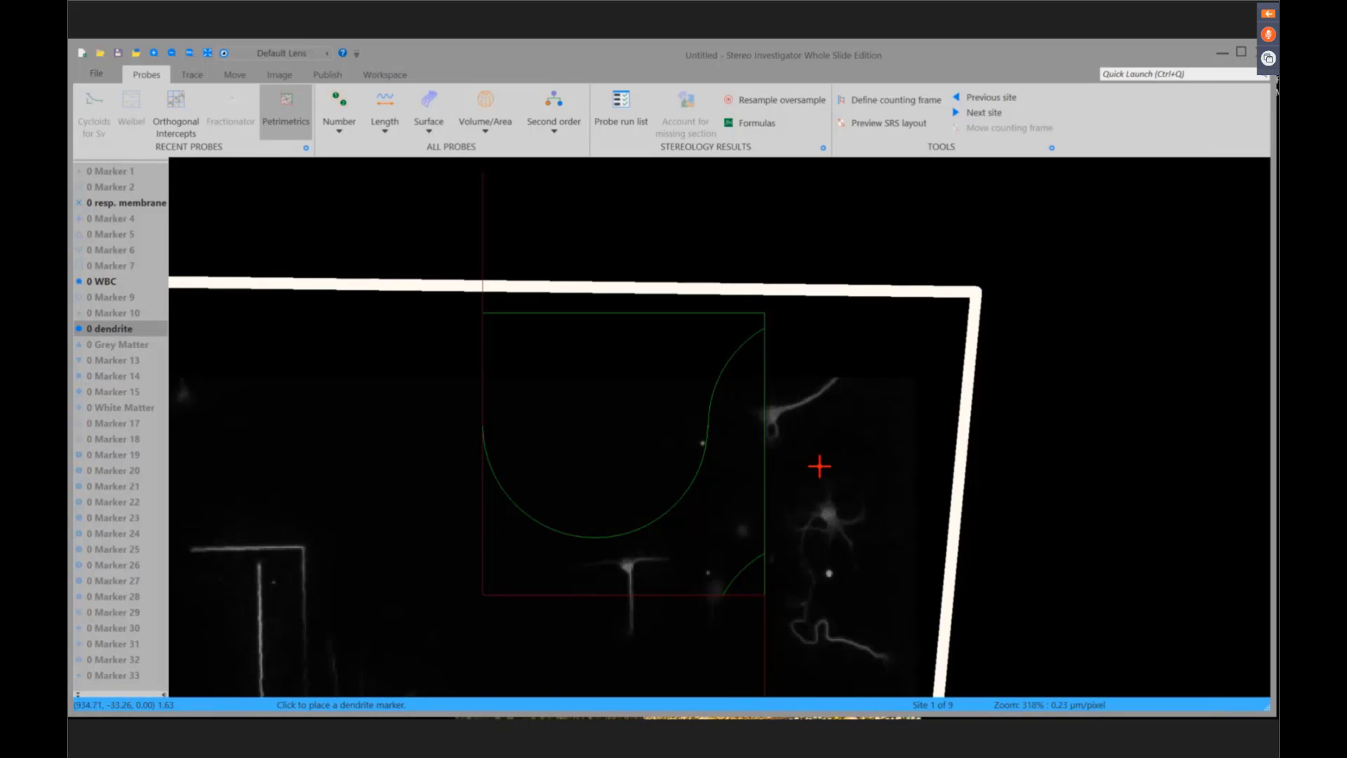
pyautogui.rightClick(936, 226)
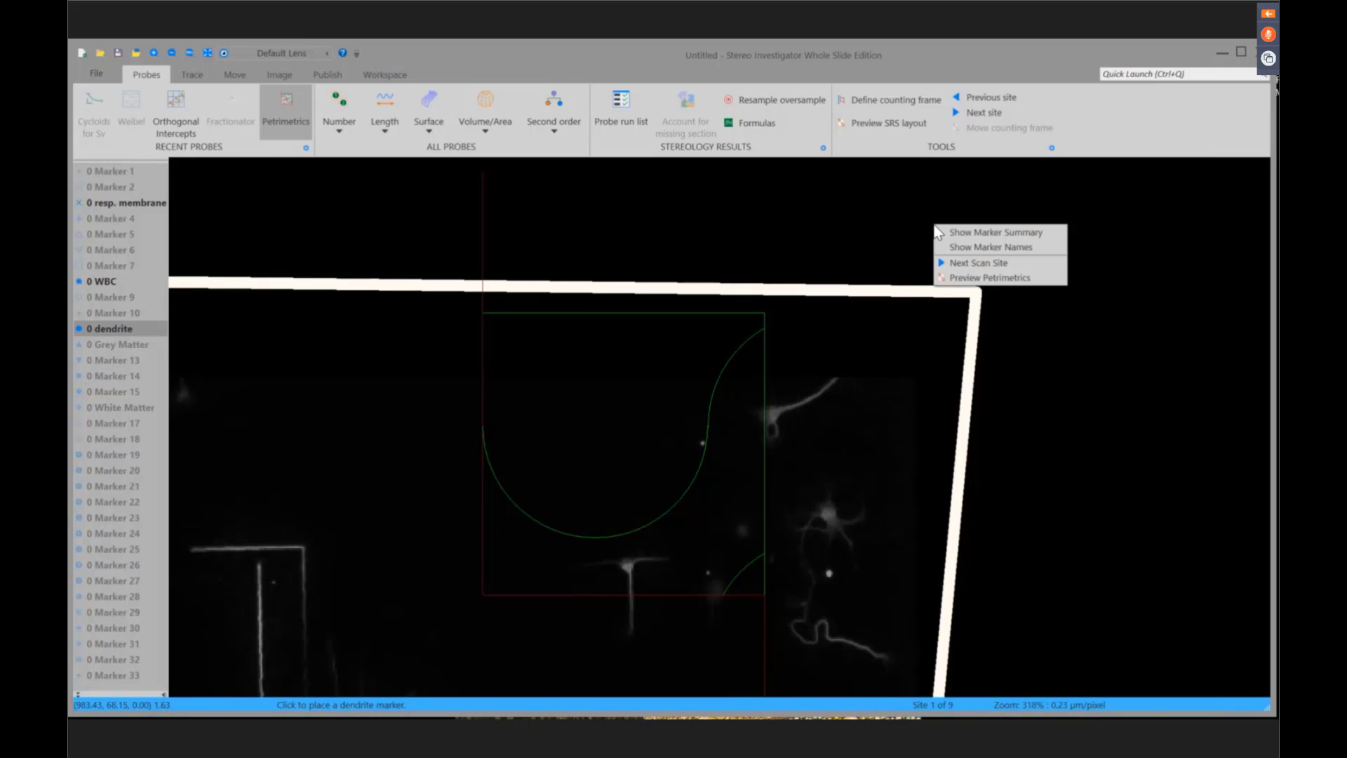
pyautogui.click(947, 261)
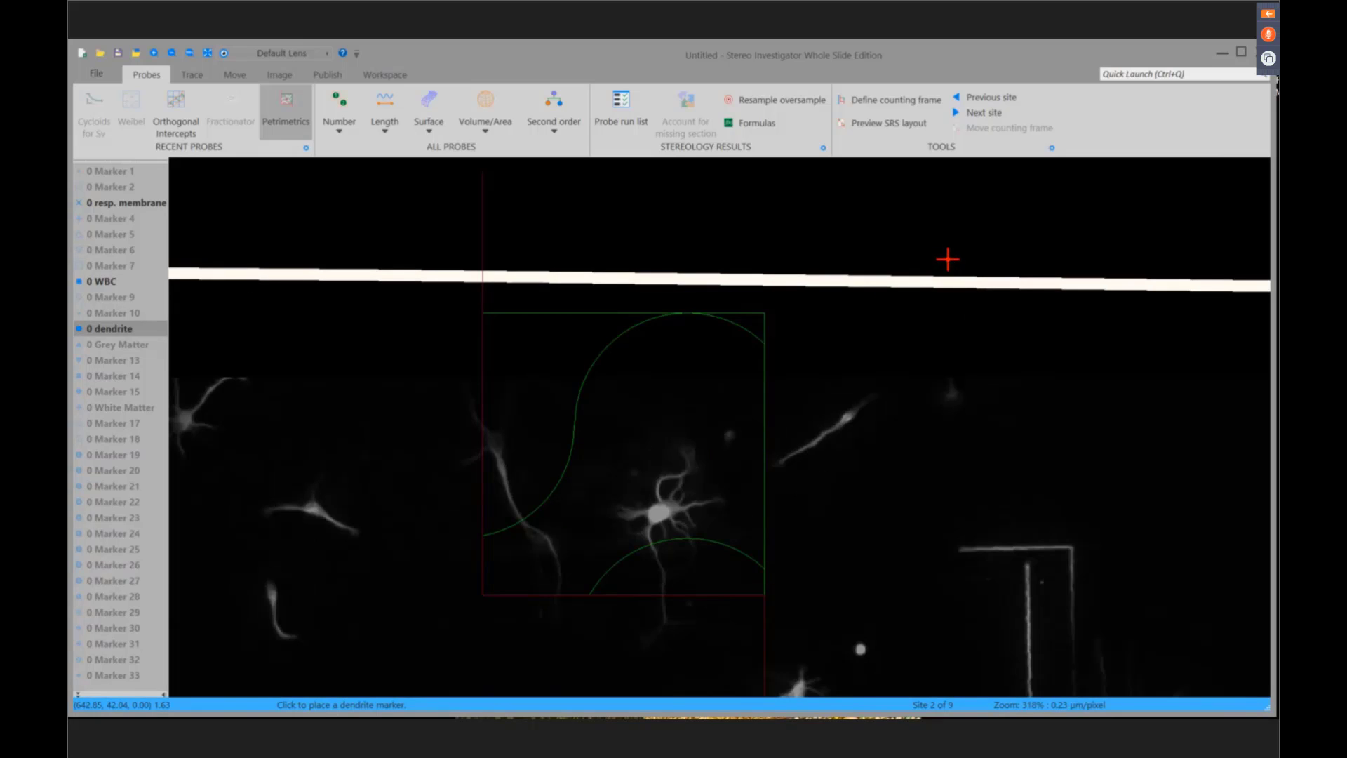
pyautogui.click(519, 522)
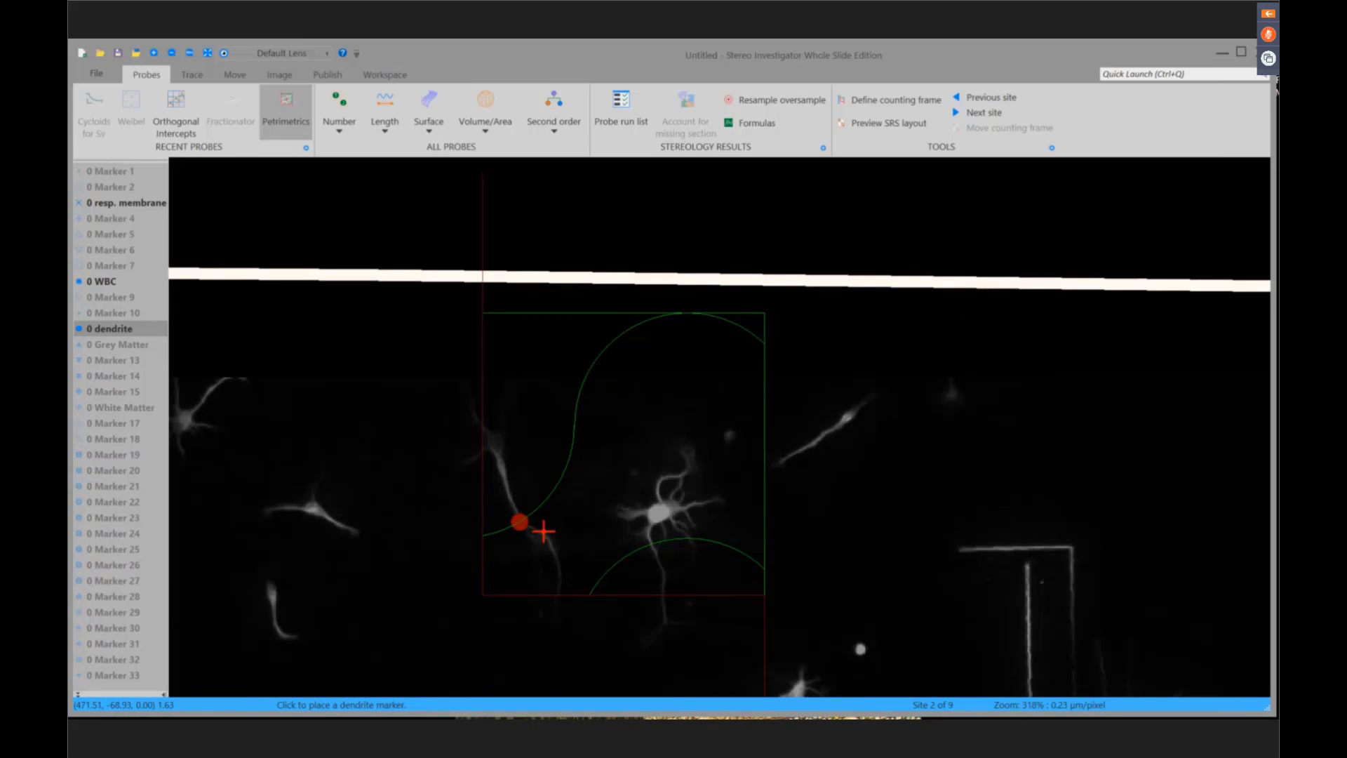
pyautogui.click(652, 545)
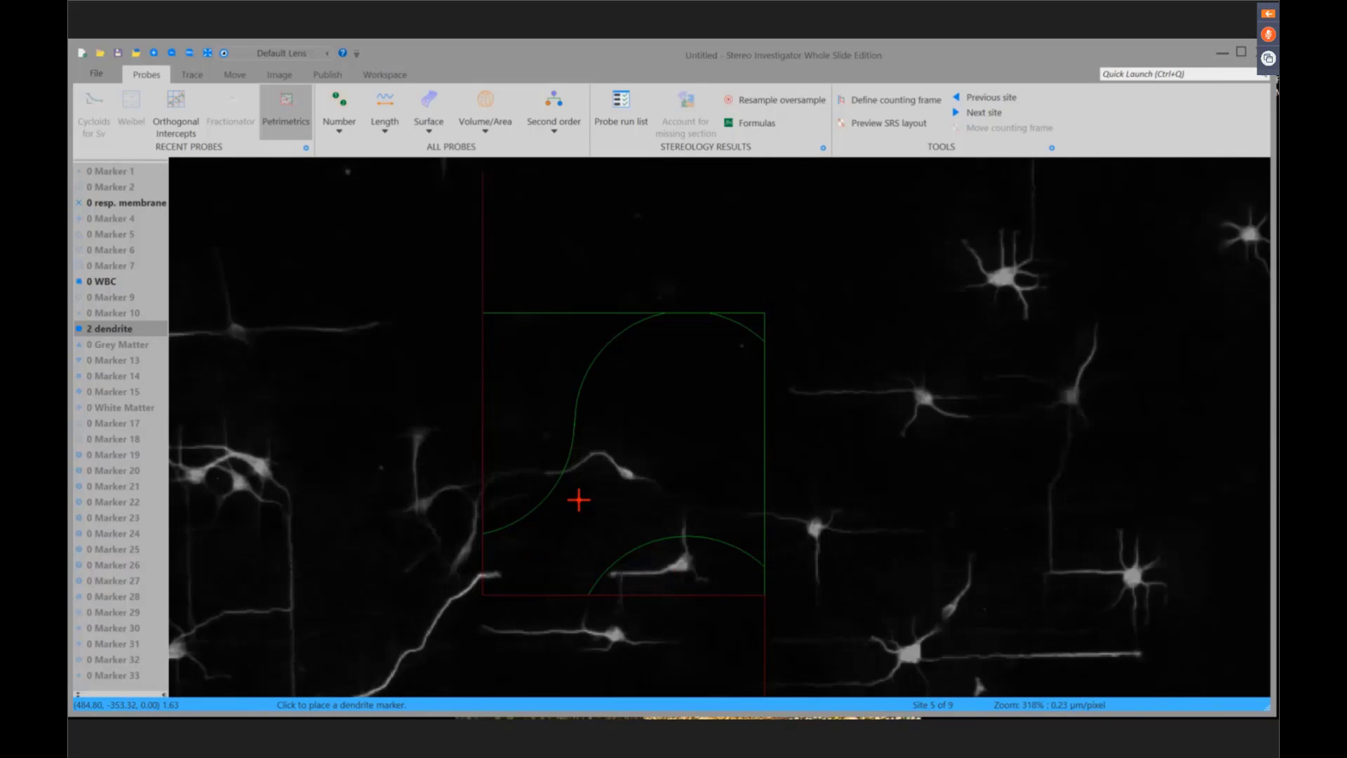
# - Place dendrite markers on the two arc crossings at site 5 and the single crossing at site 6
pyautogui.click(562, 472)
pyautogui.click(684, 534)
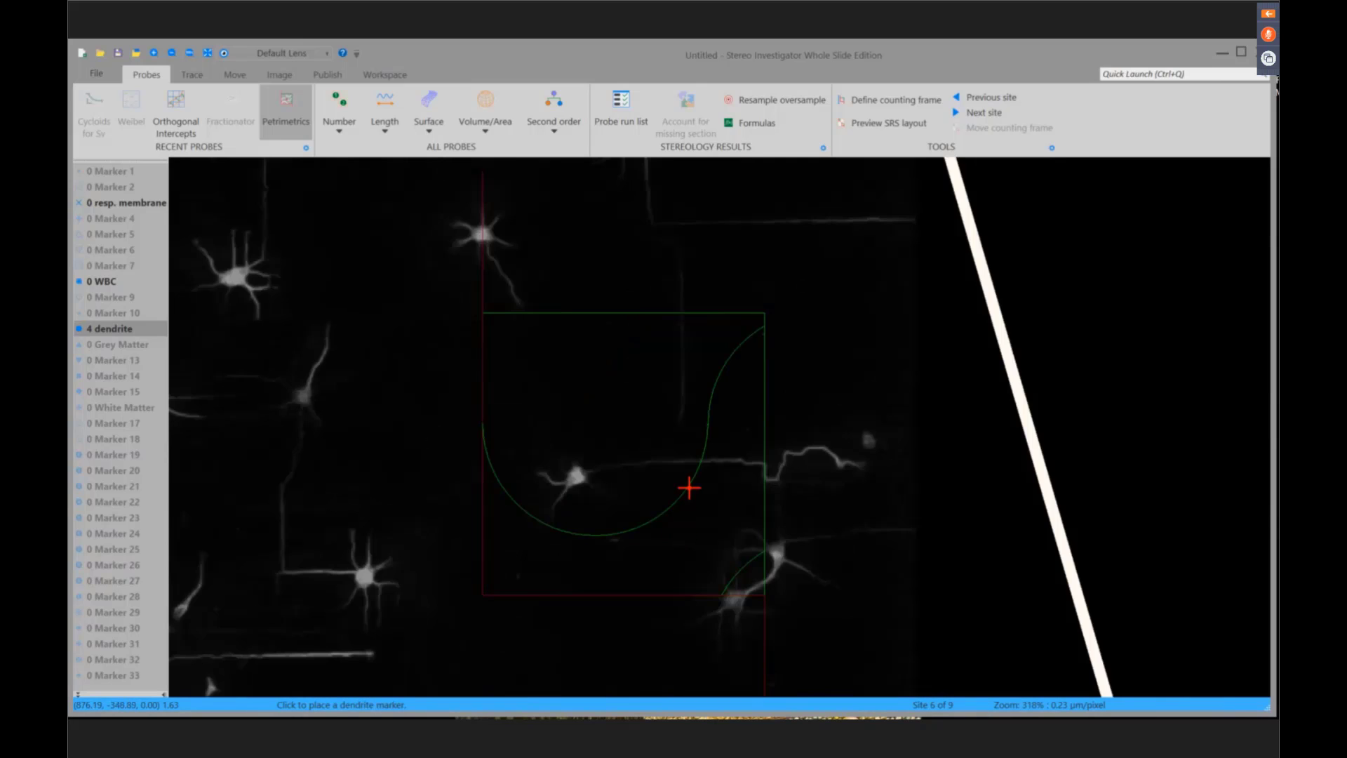
pyautogui.click(698, 459)
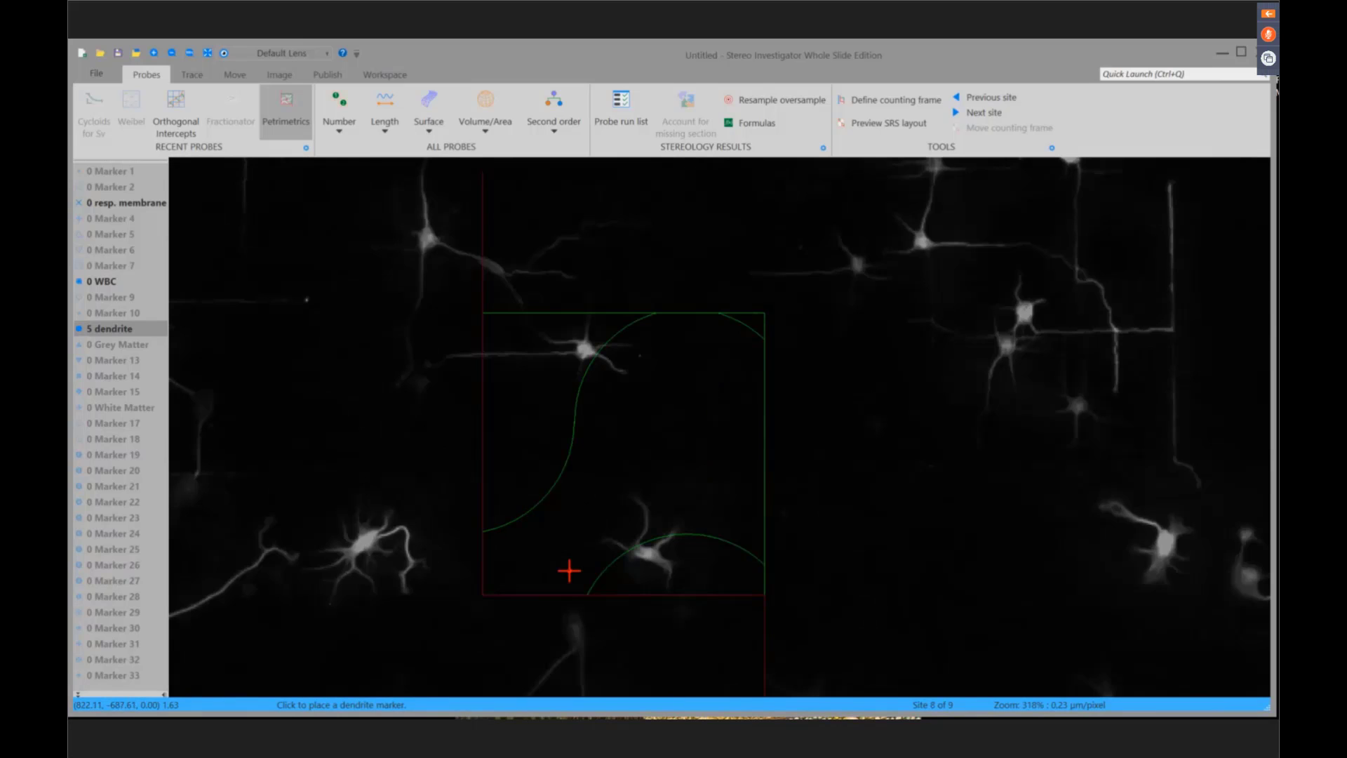
# - Mark five dendrite crossings at site 8 and one at site 9, completing the Petrimetrics sampling run
pyautogui.click(677, 535)
pyautogui.click(628, 548)
pyautogui.click(598, 355)
pyautogui.click(597, 357)
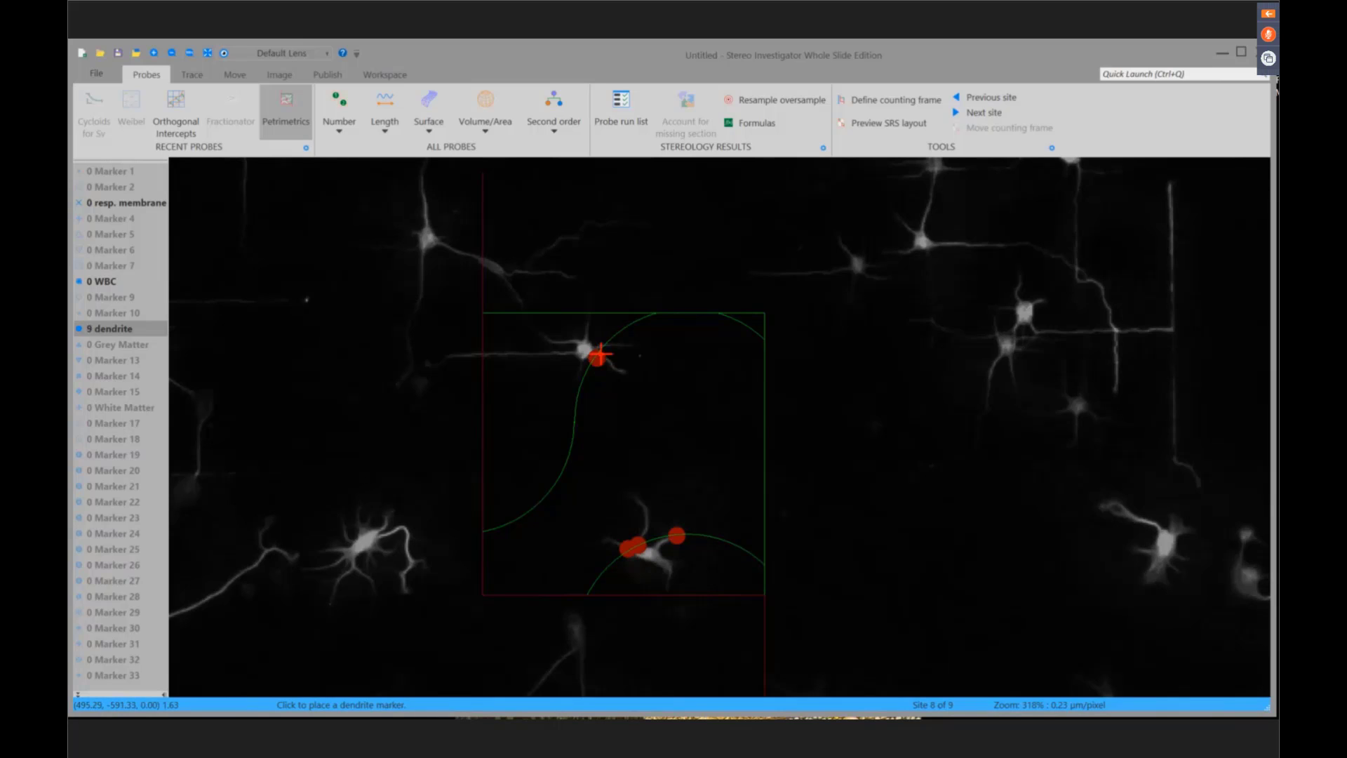
pyautogui.click(603, 347)
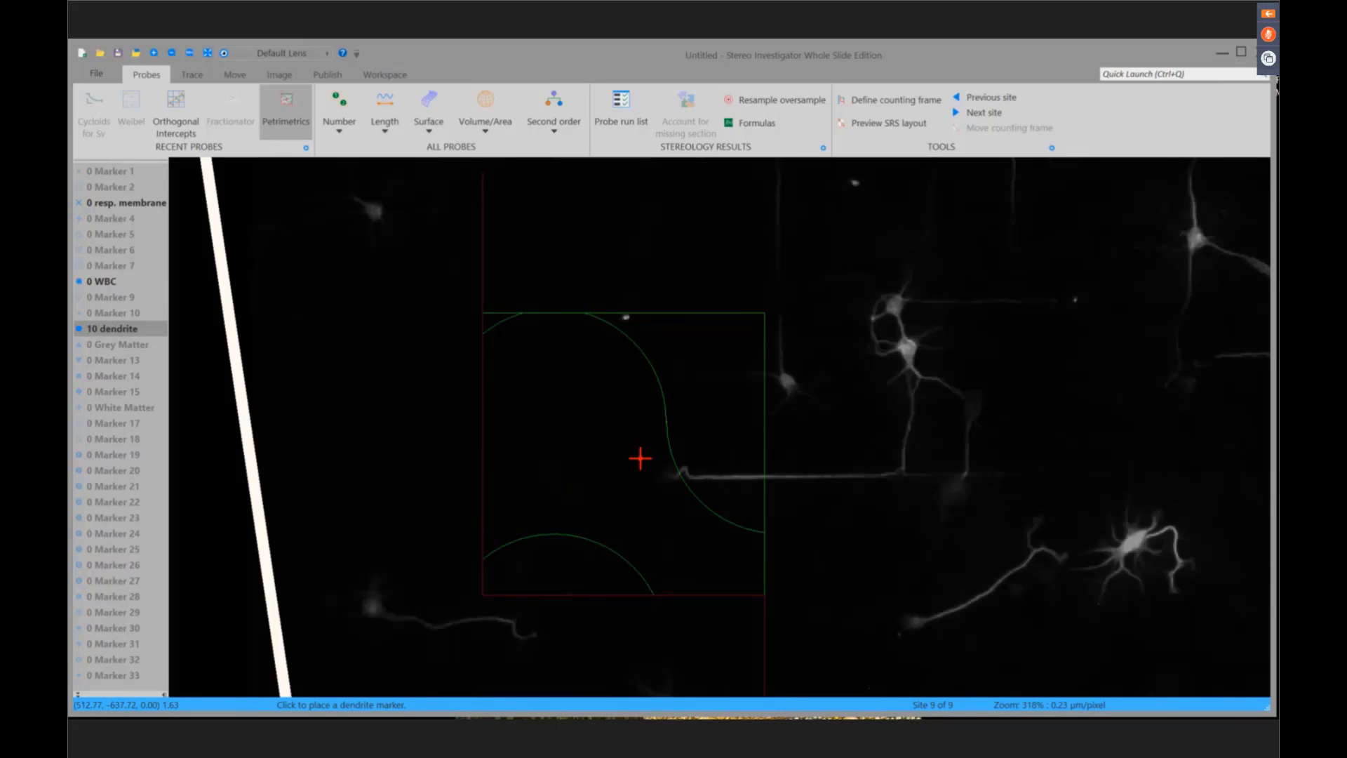
pyautogui.click(679, 475)
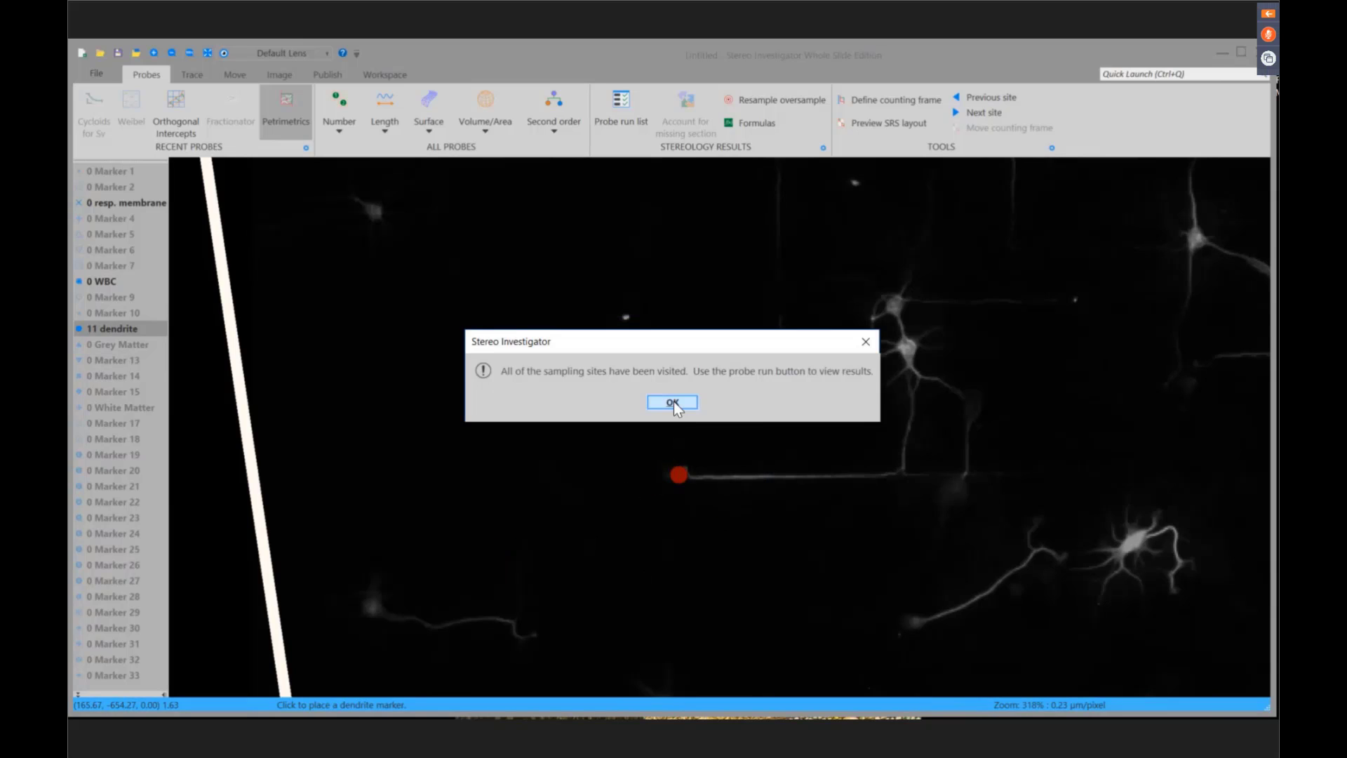
pyautogui.click(674, 402)
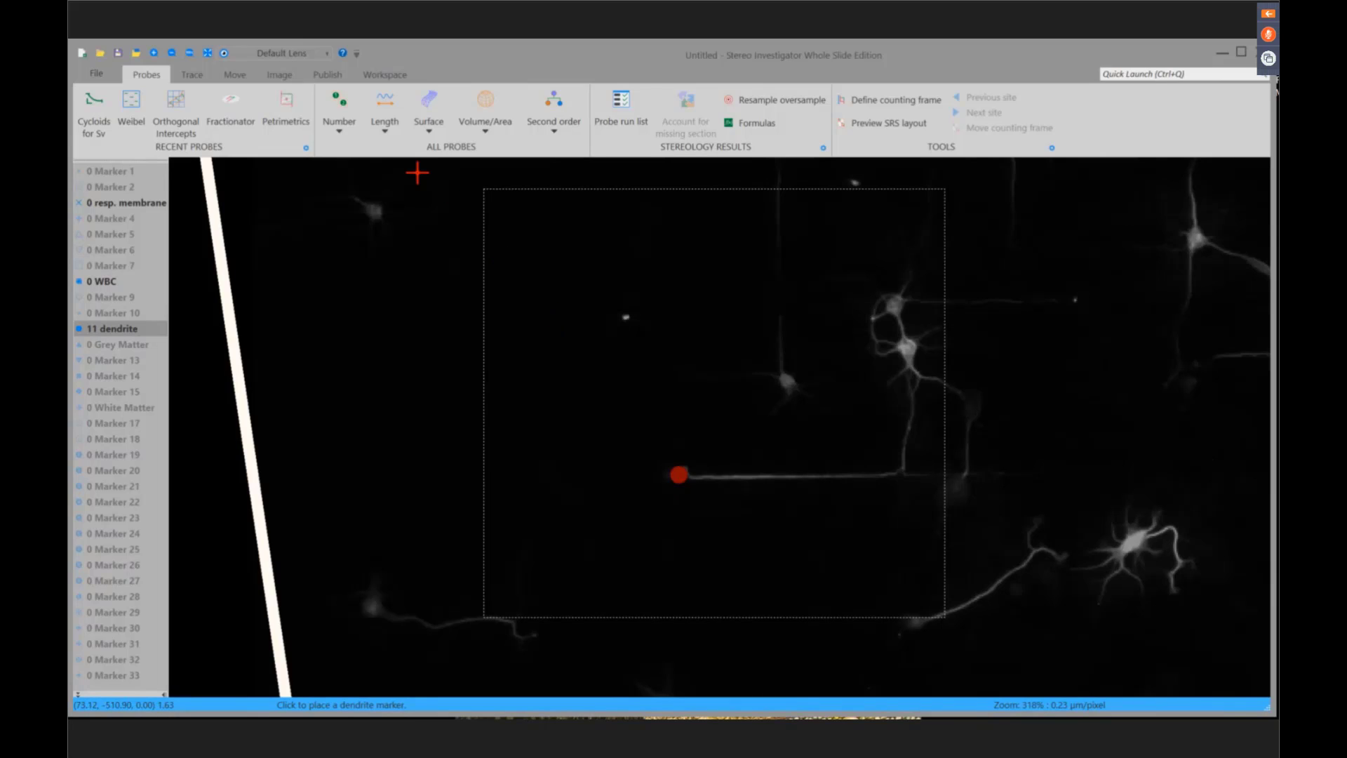
# - View the sampling results of the Petrimetrics run, checking the dendrite counts by site and the estimated length
pyautogui.click(634, 124)
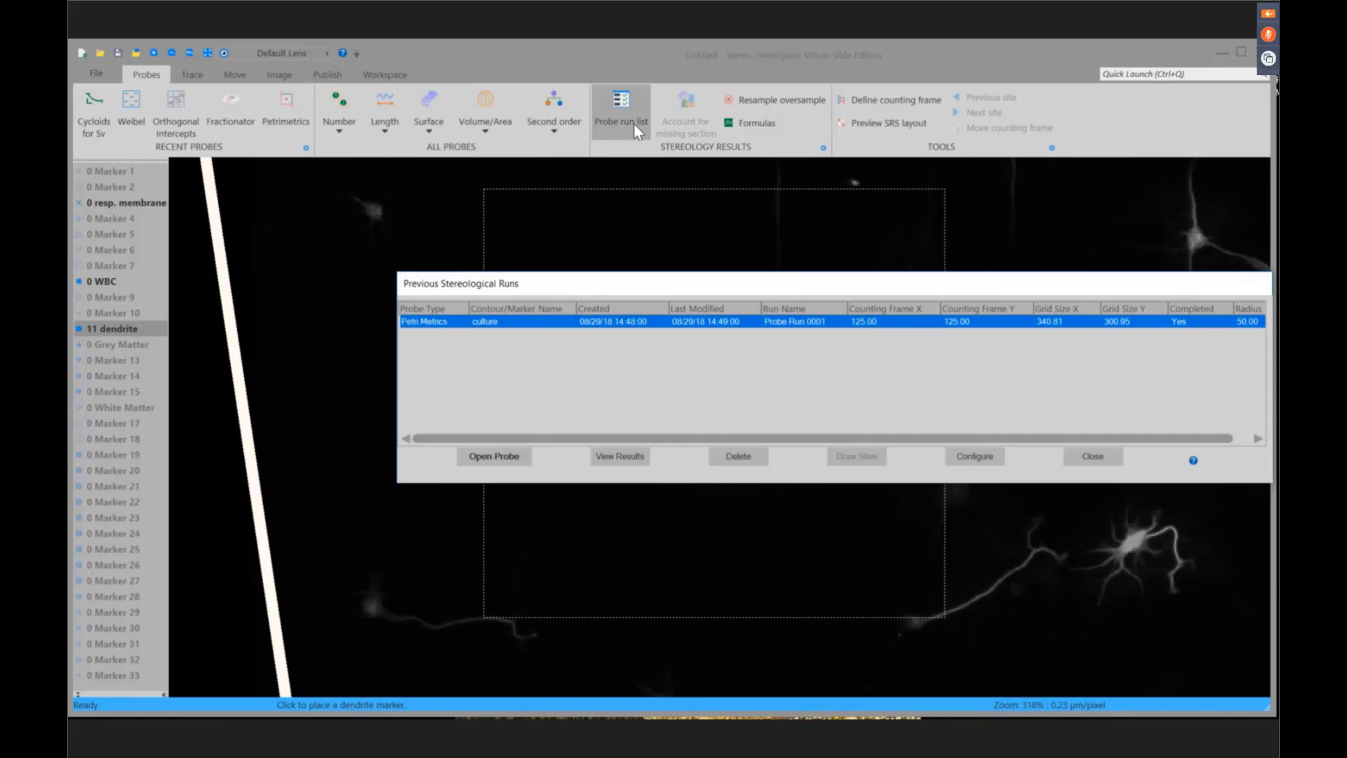
pyautogui.click(609, 456)
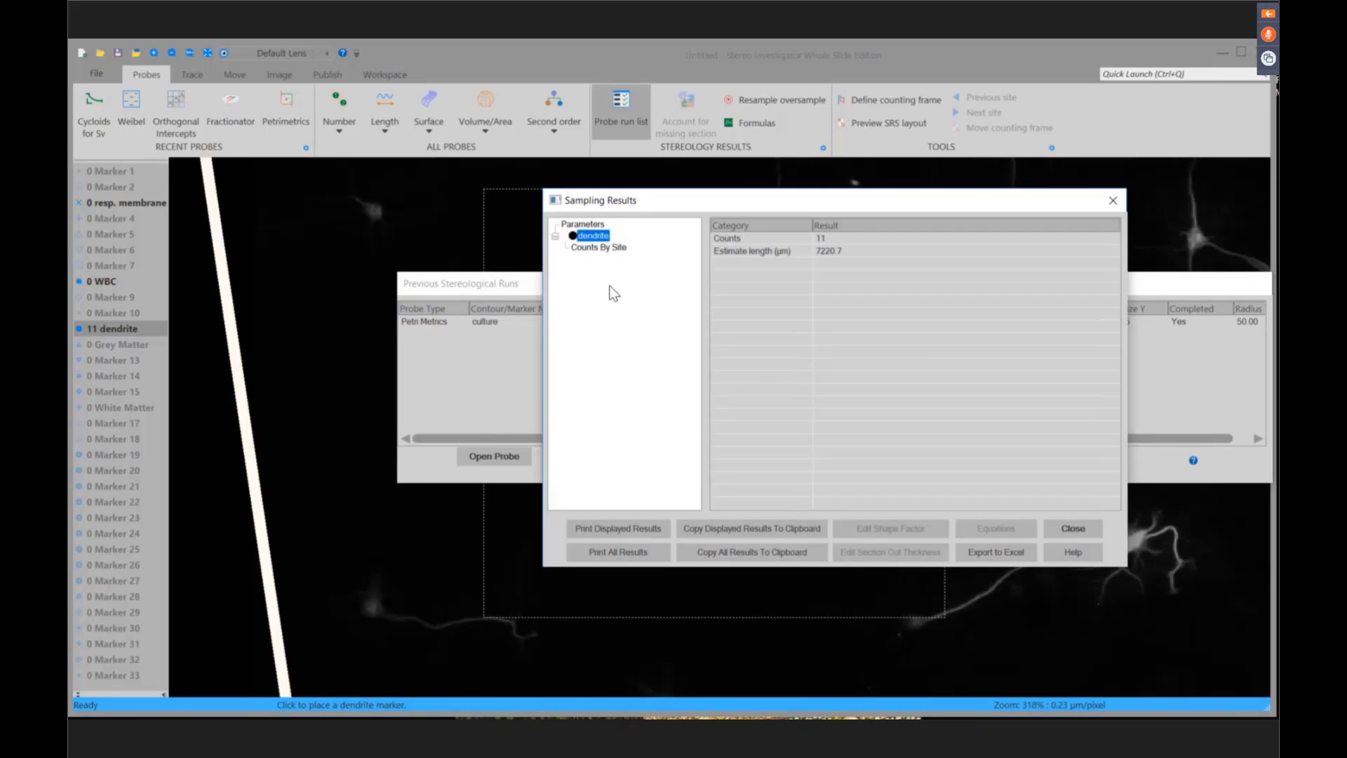
pyautogui.click(597, 248)
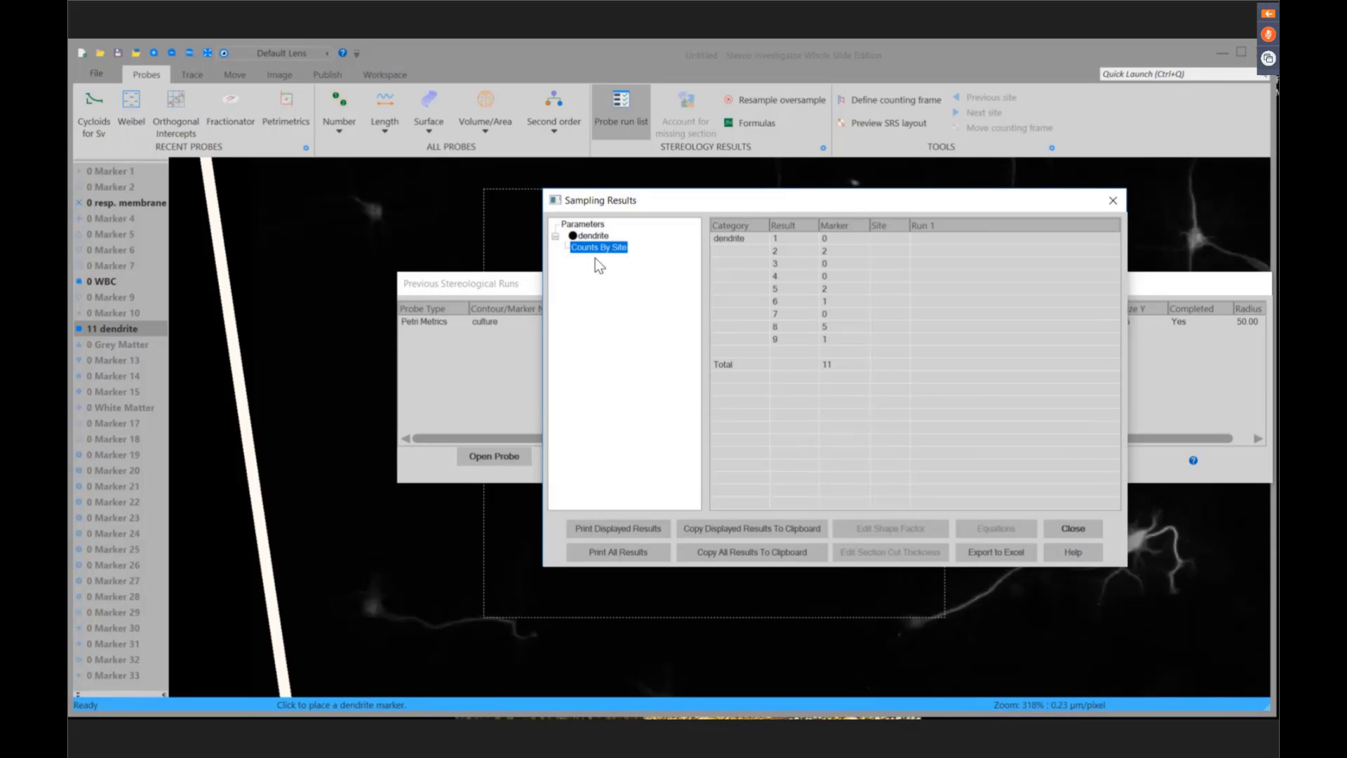
pyautogui.press('Up')
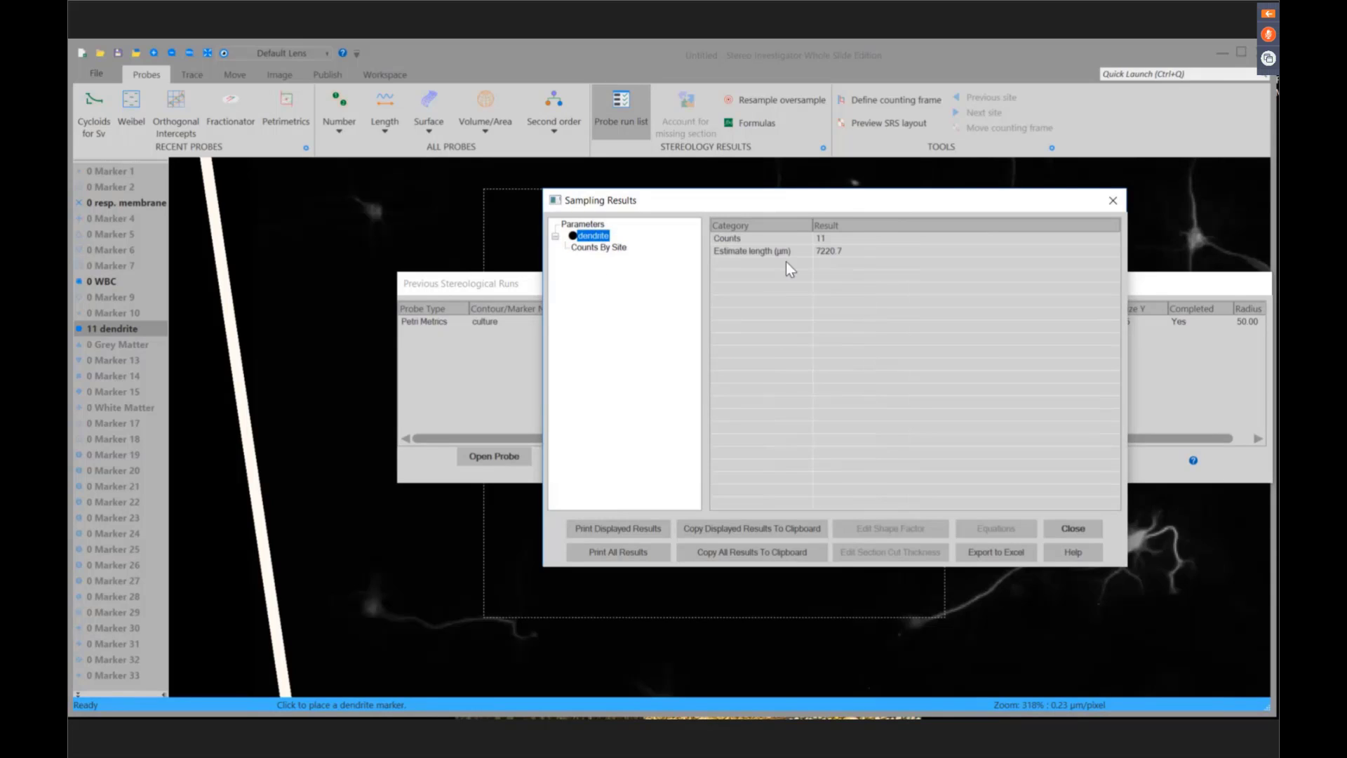
pyautogui.click(848, 250)
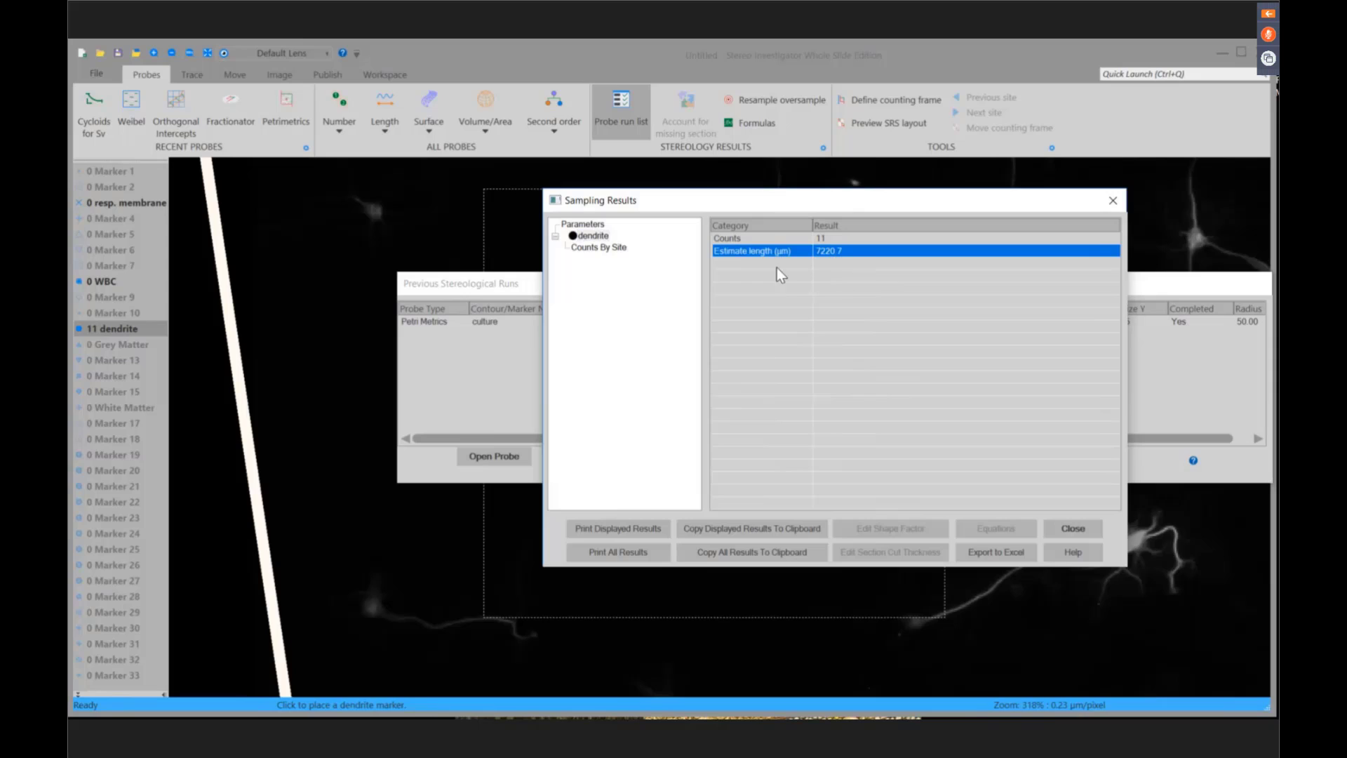
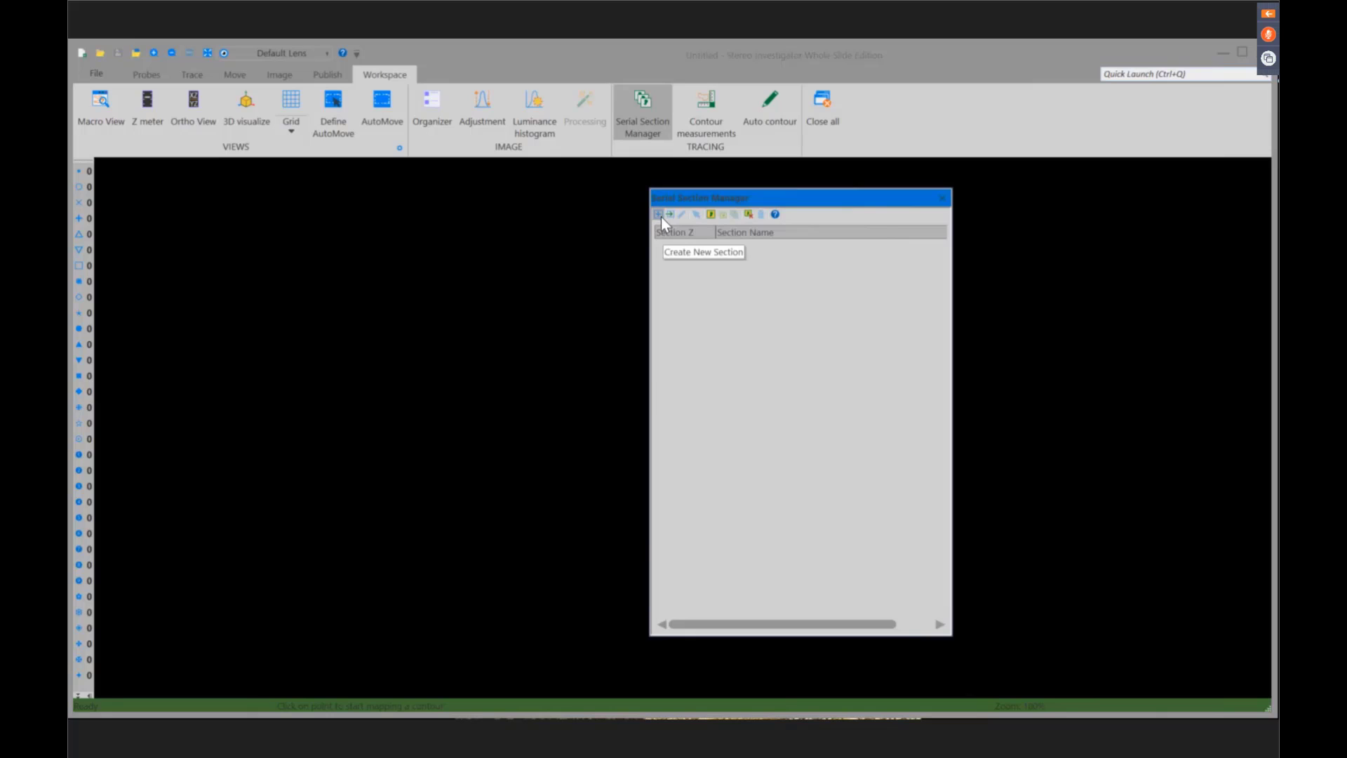
# - Create 10 serial sections with evaluation interval 10, cut thickness 12 µm, mounted thickness 7 µm and a randomly picked starting section, and select Section 2
pyautogui.click(661, 217)
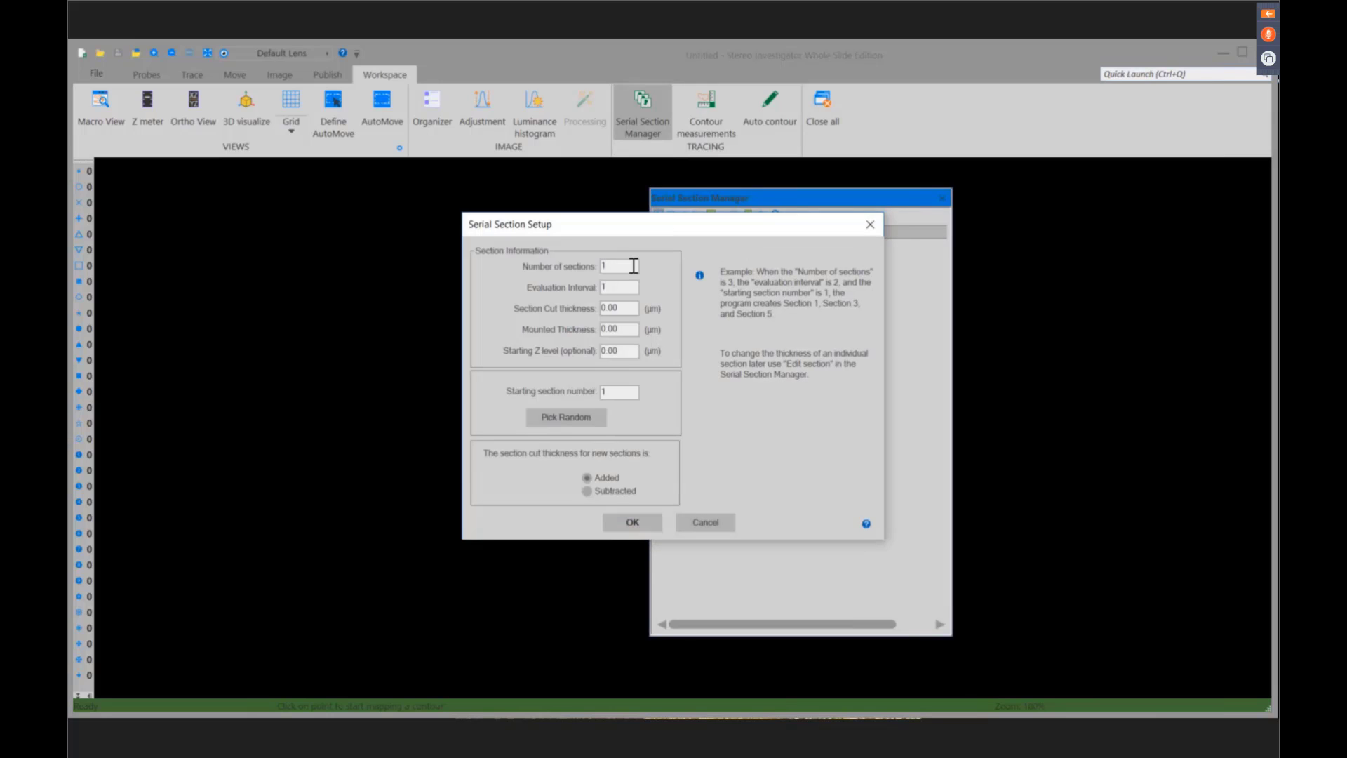
pyautogui.press('Tab')
pyautogui.write('10')
pyautogui.press('Tab')
pyautogui.write('12')
pyautogui.press('Tab')
pyautogui.write('7')
pyautogui.click(558, 416)
pyautogui.hotkey('shift', 'Tab')
pyautogui.click(632, 522)
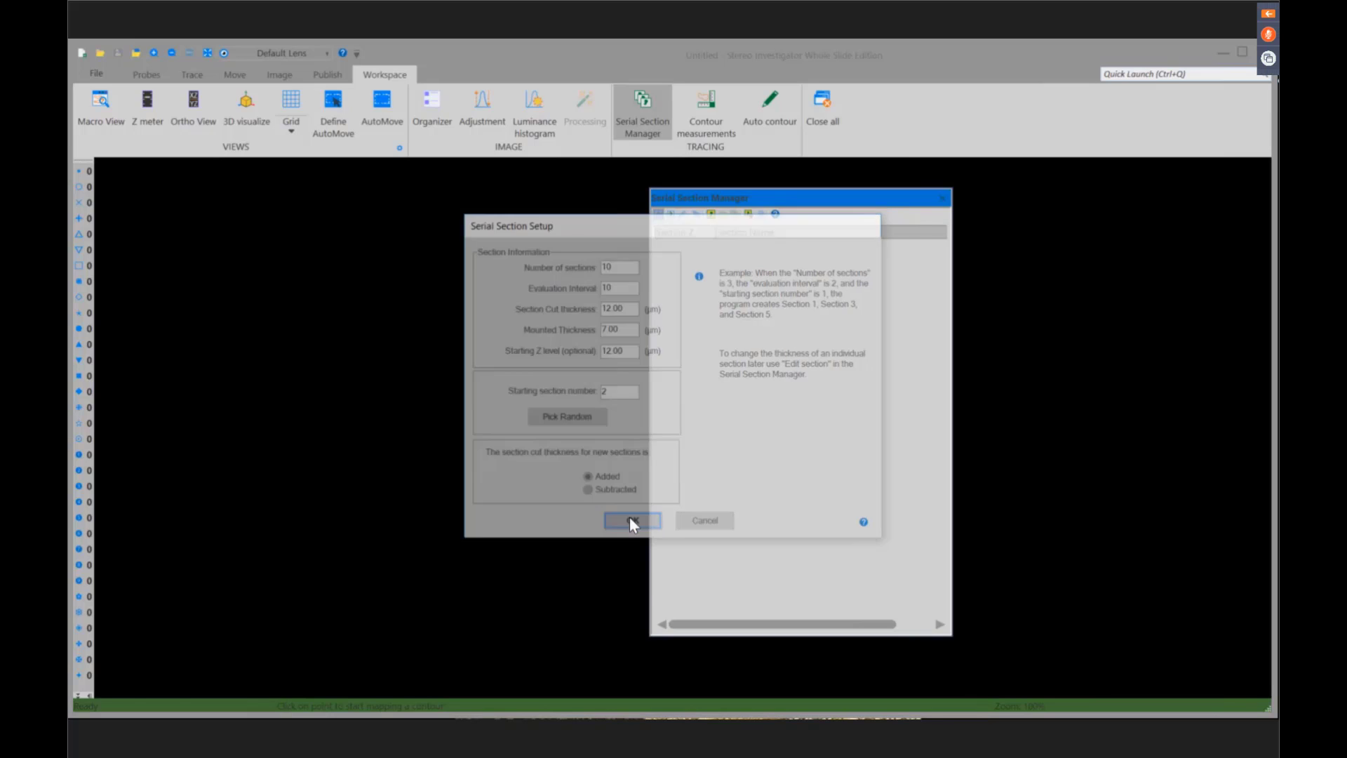
pyautogui.click(718, 246)
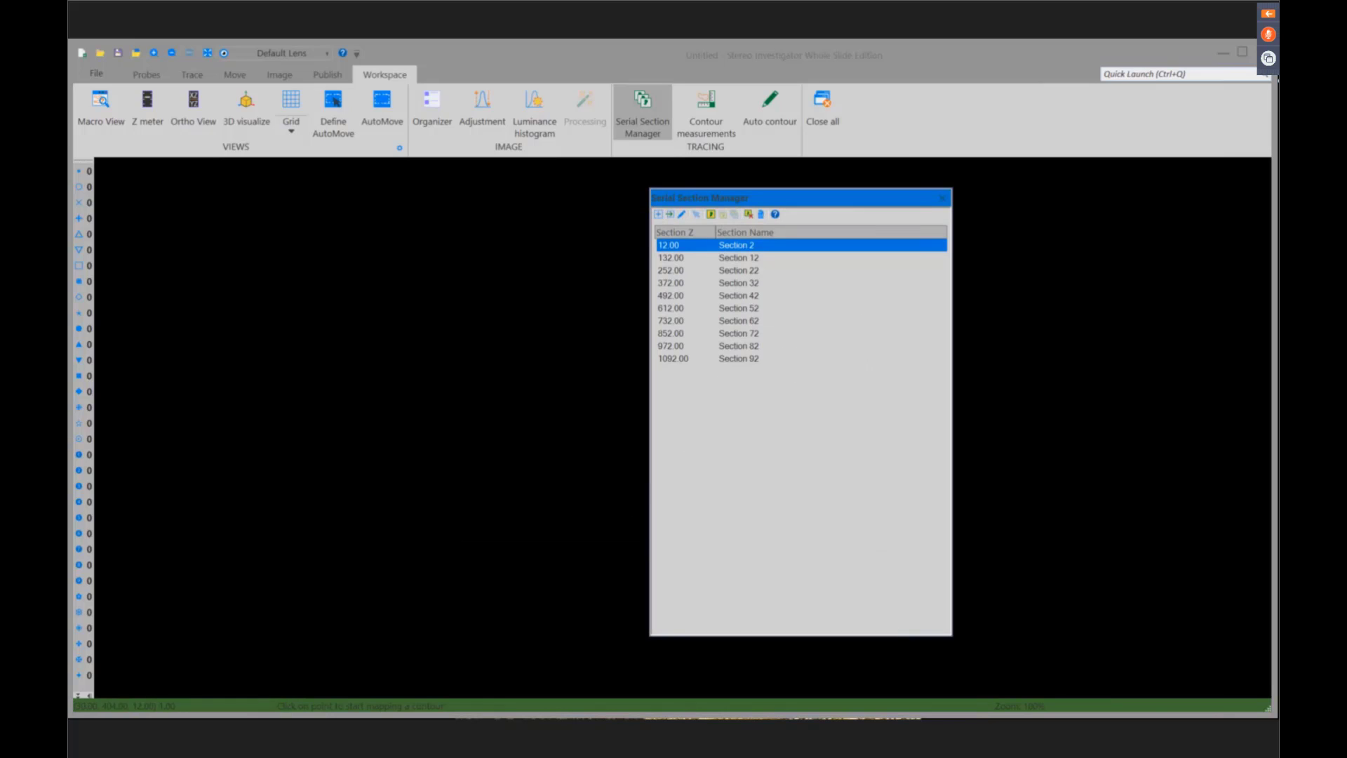
# - Close the Serial Section Manager and open the Lung (213) image from the Biolucida Server's Lung and respiratory tract collection
pyautogui.click(658, 116)
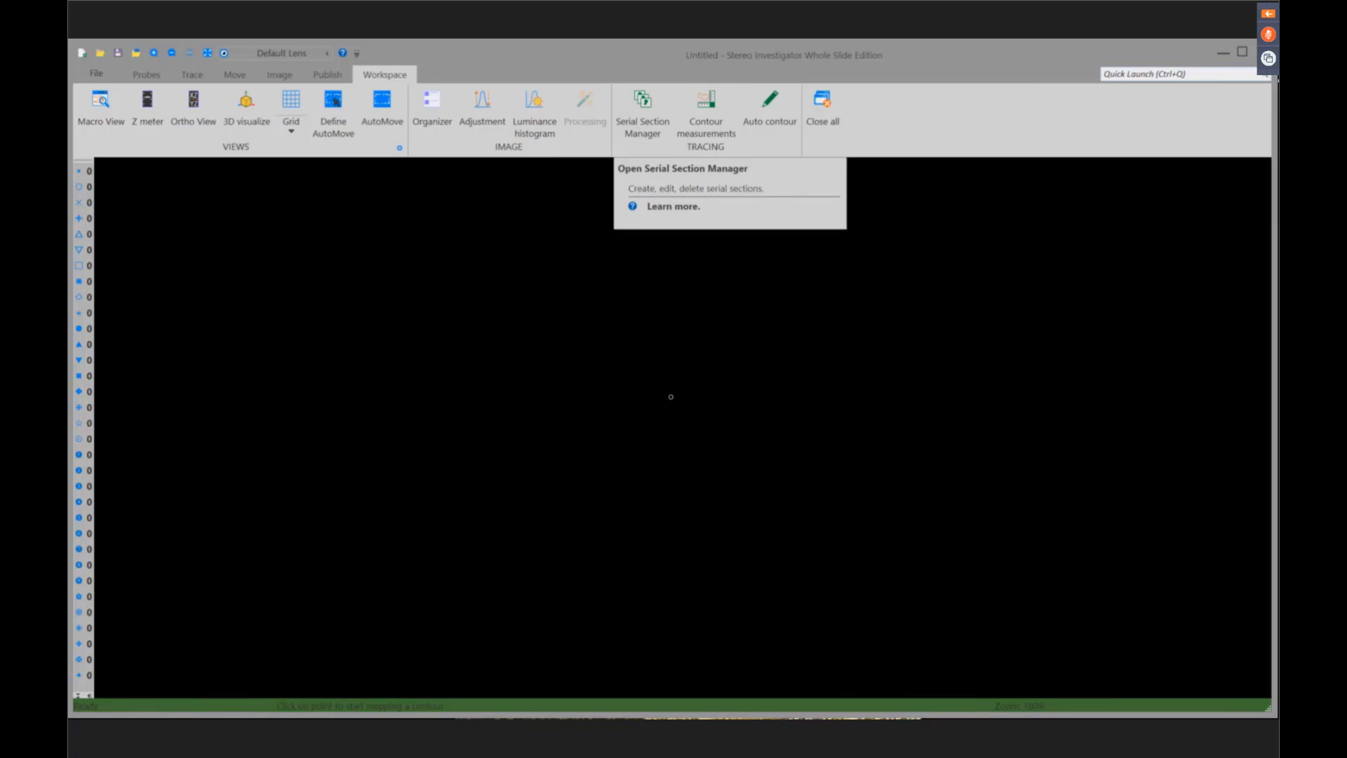
pyautogui.click(95, 72)
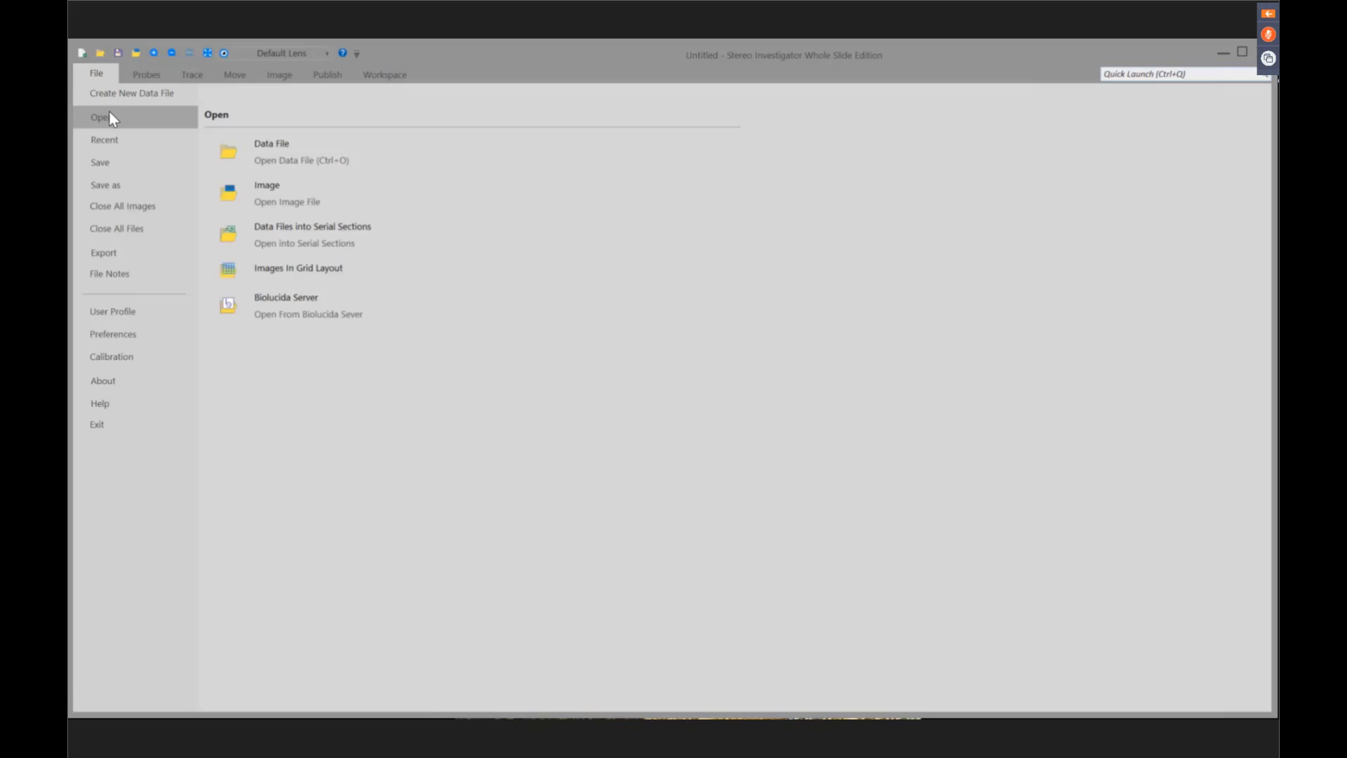
pyautogui.click(270, 309)
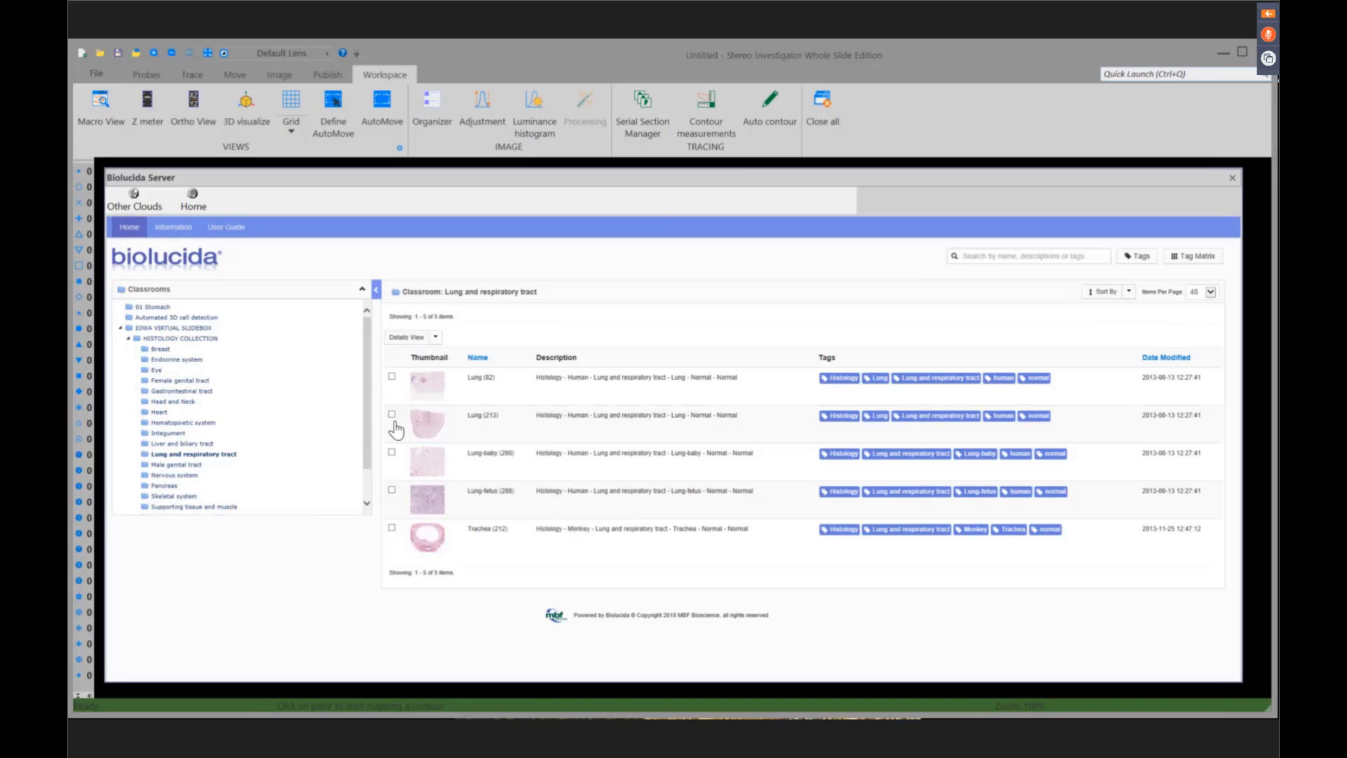
pyautogui.moveTo(436, 444)
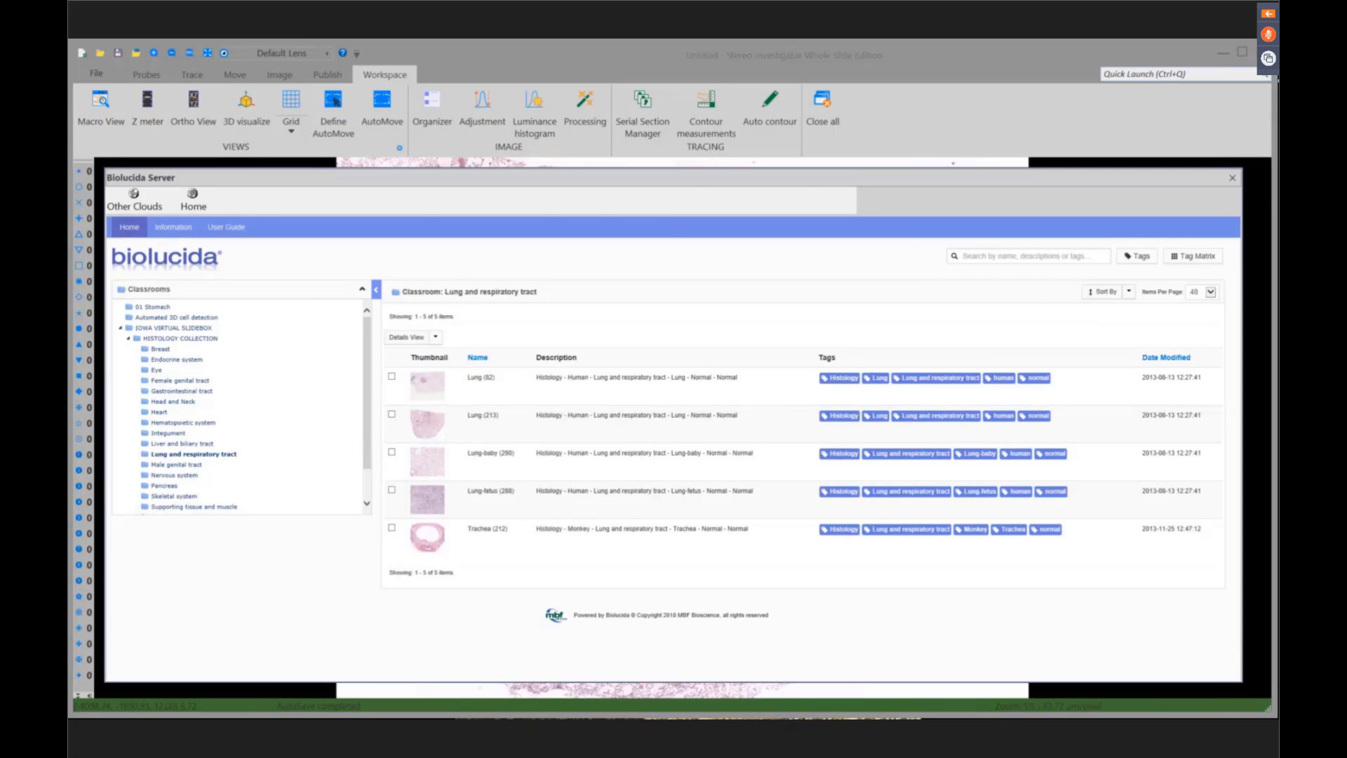
pyautogui.click(1232, 177)
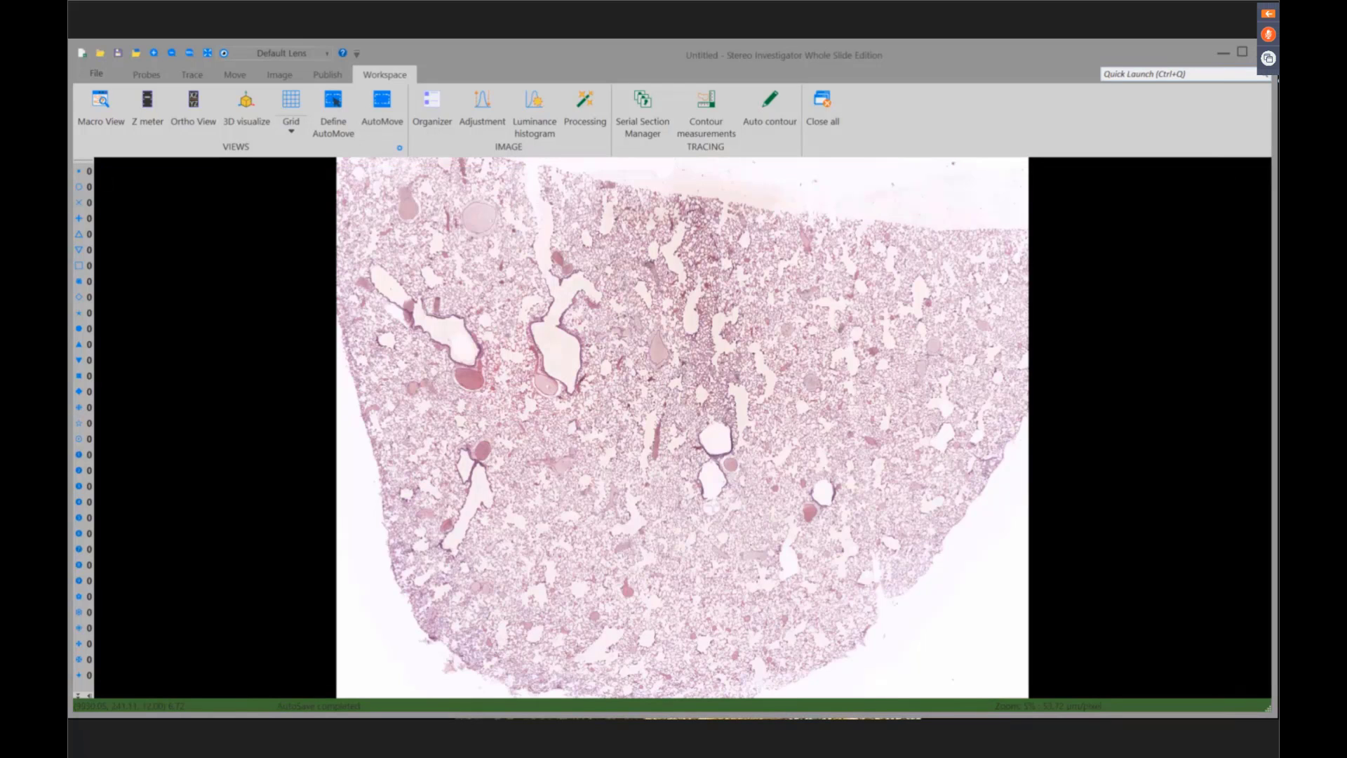
# - Turn on AutoMove and trace a closed contour of type lung around the outline of the tissue section
pyautogui.click(366, 108)
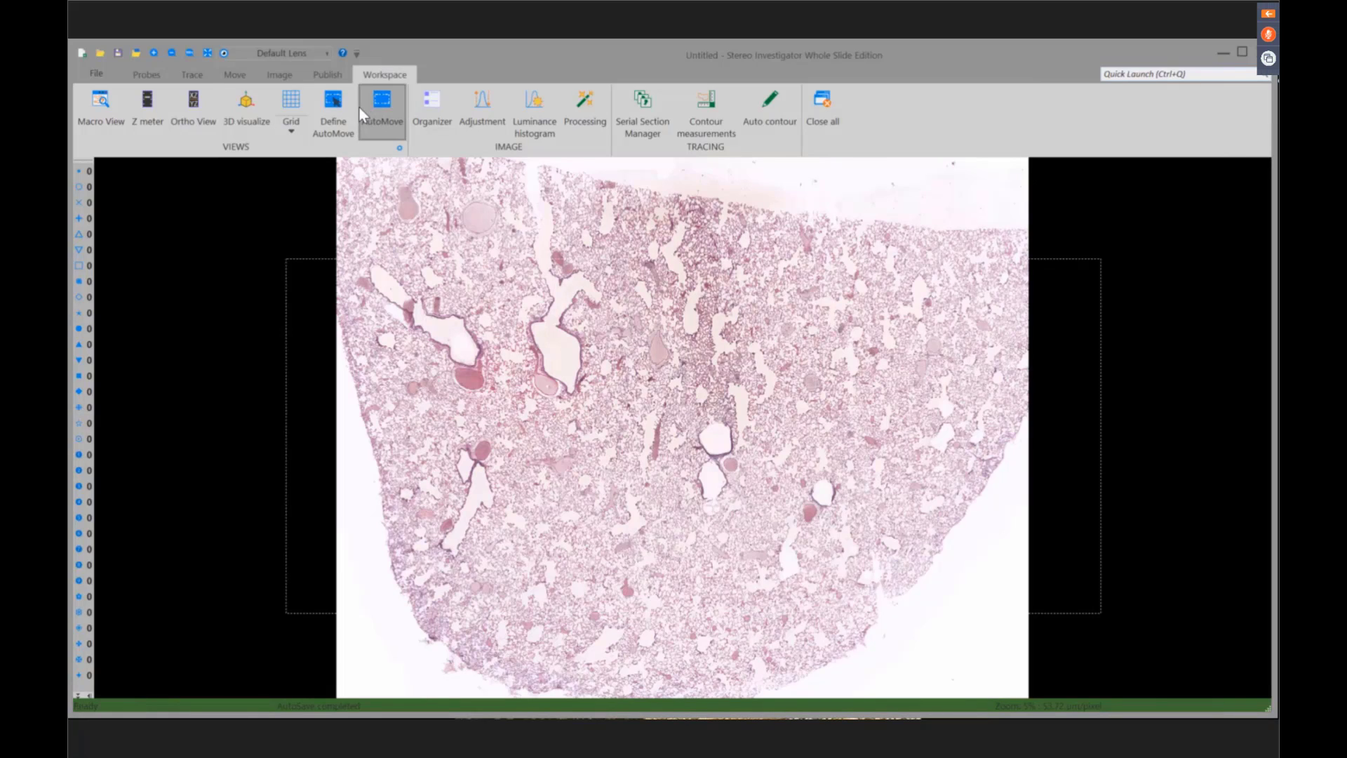
pyautogui.click(194, 75)
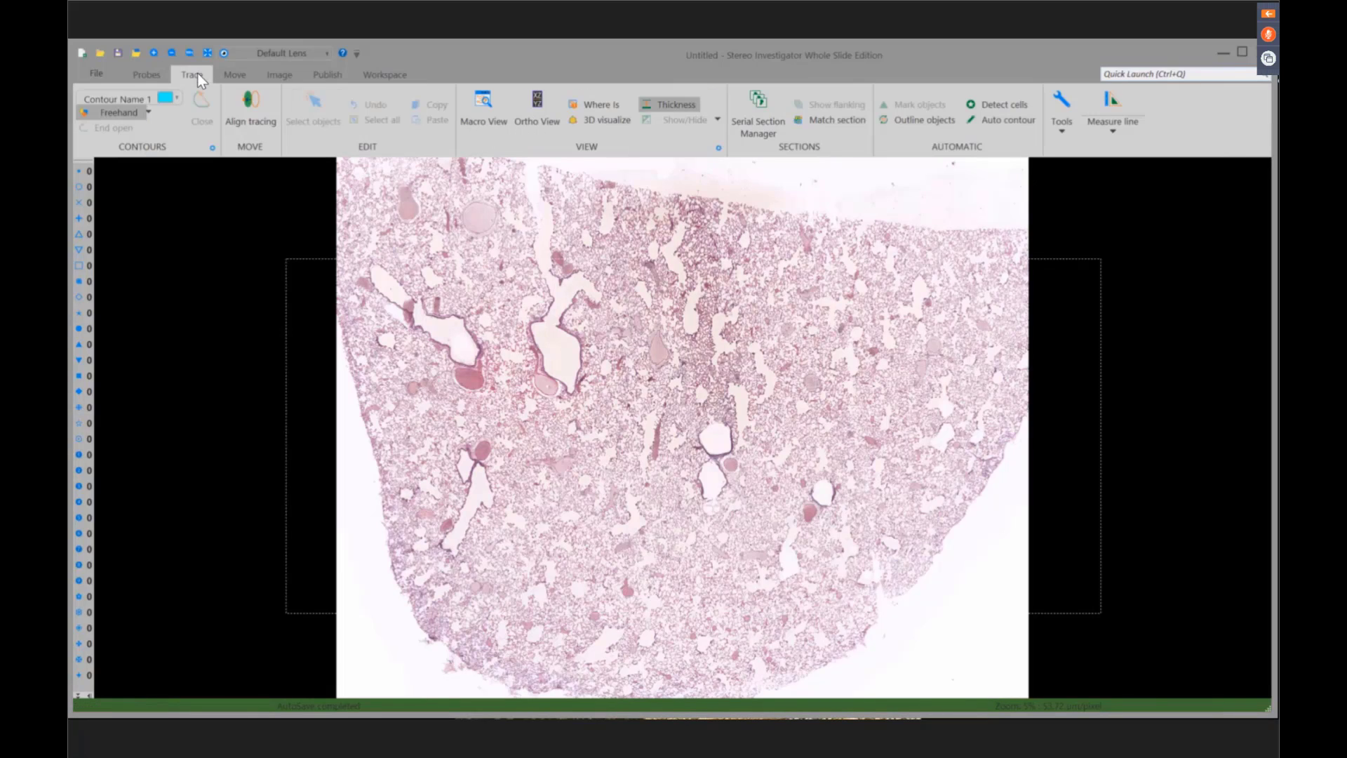
pyautogui.click(179, 97)
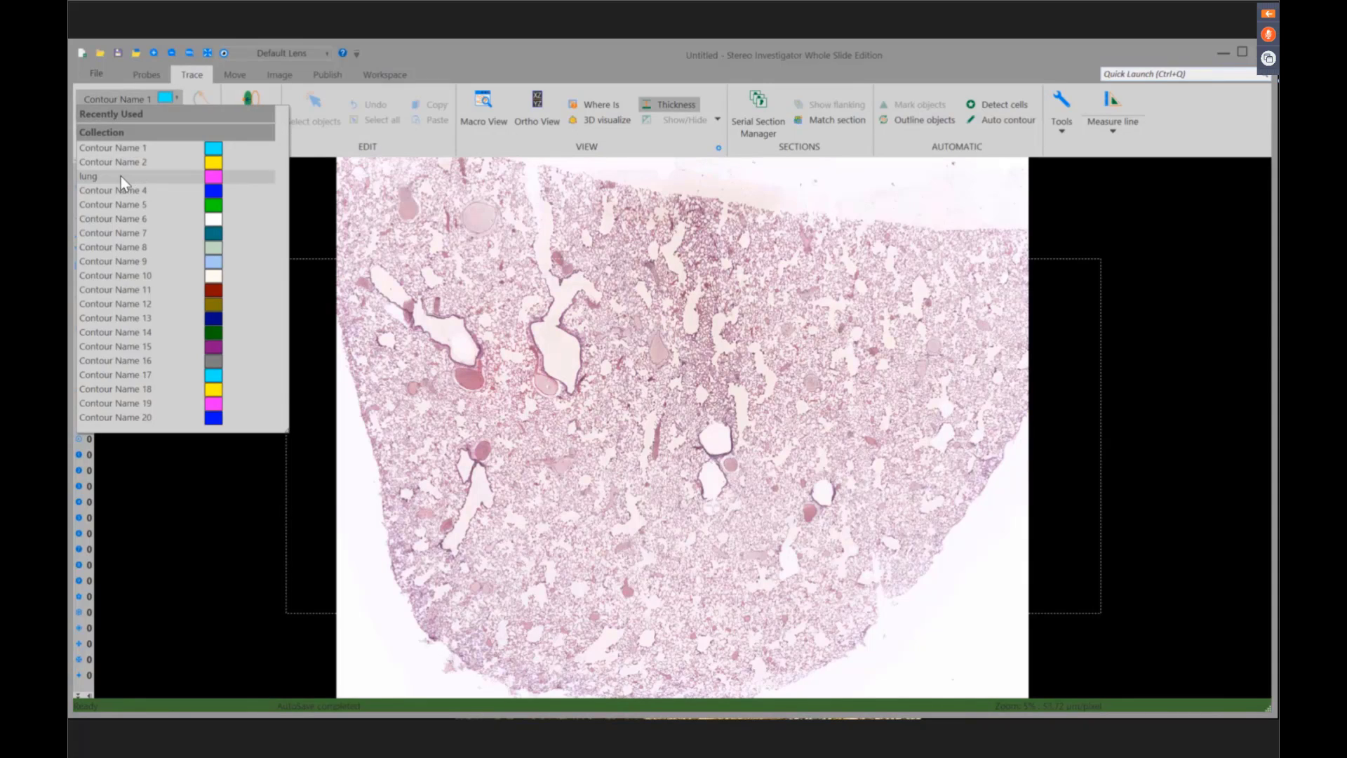
pyautogui.click(120, 176)
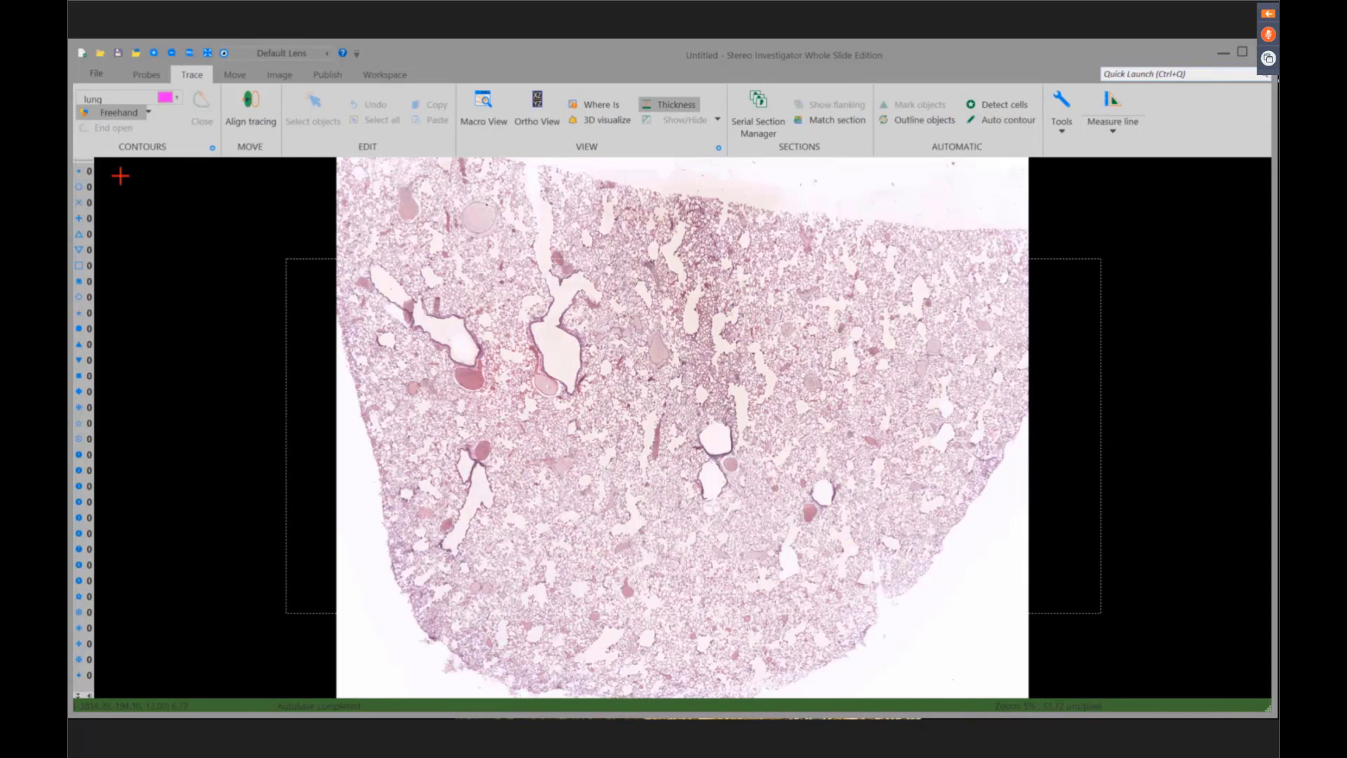
pyautogui.click(774, 211)
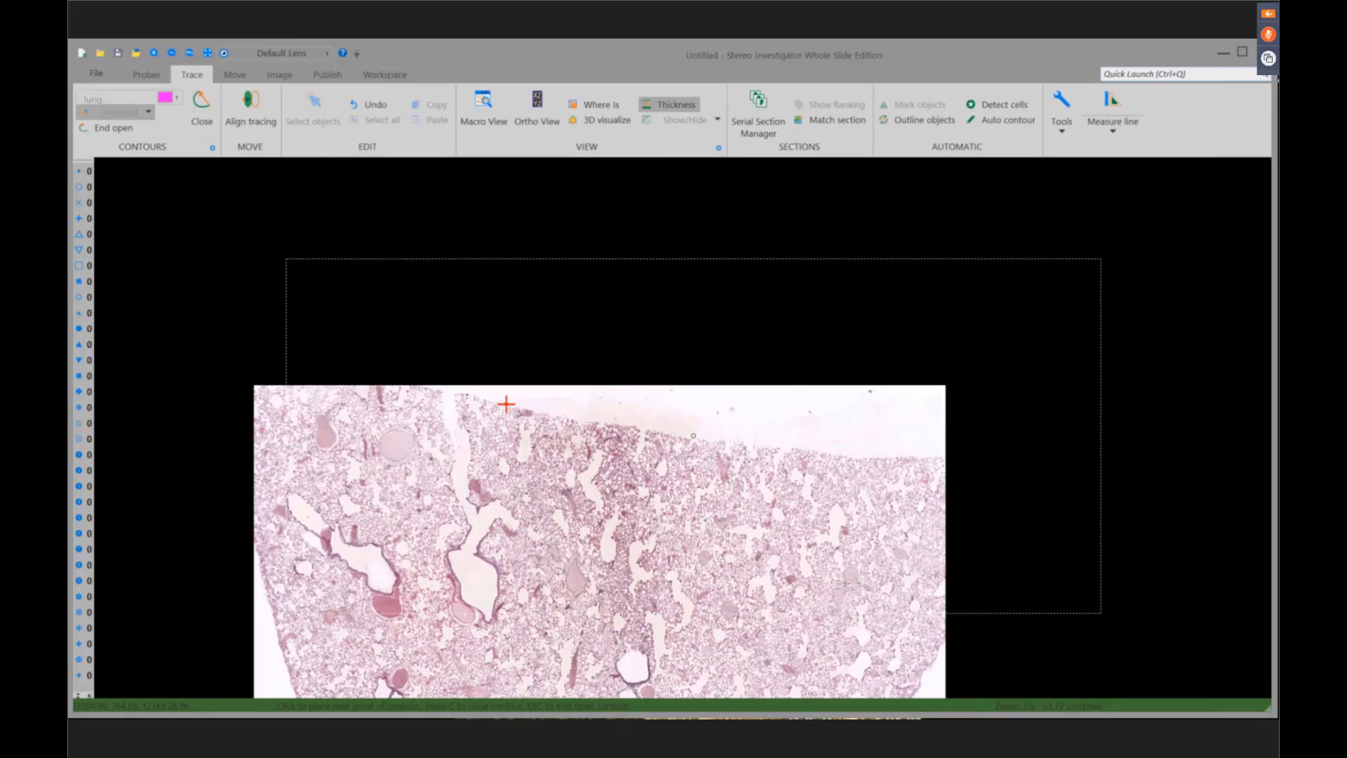
pyautogui.click(432, 387)
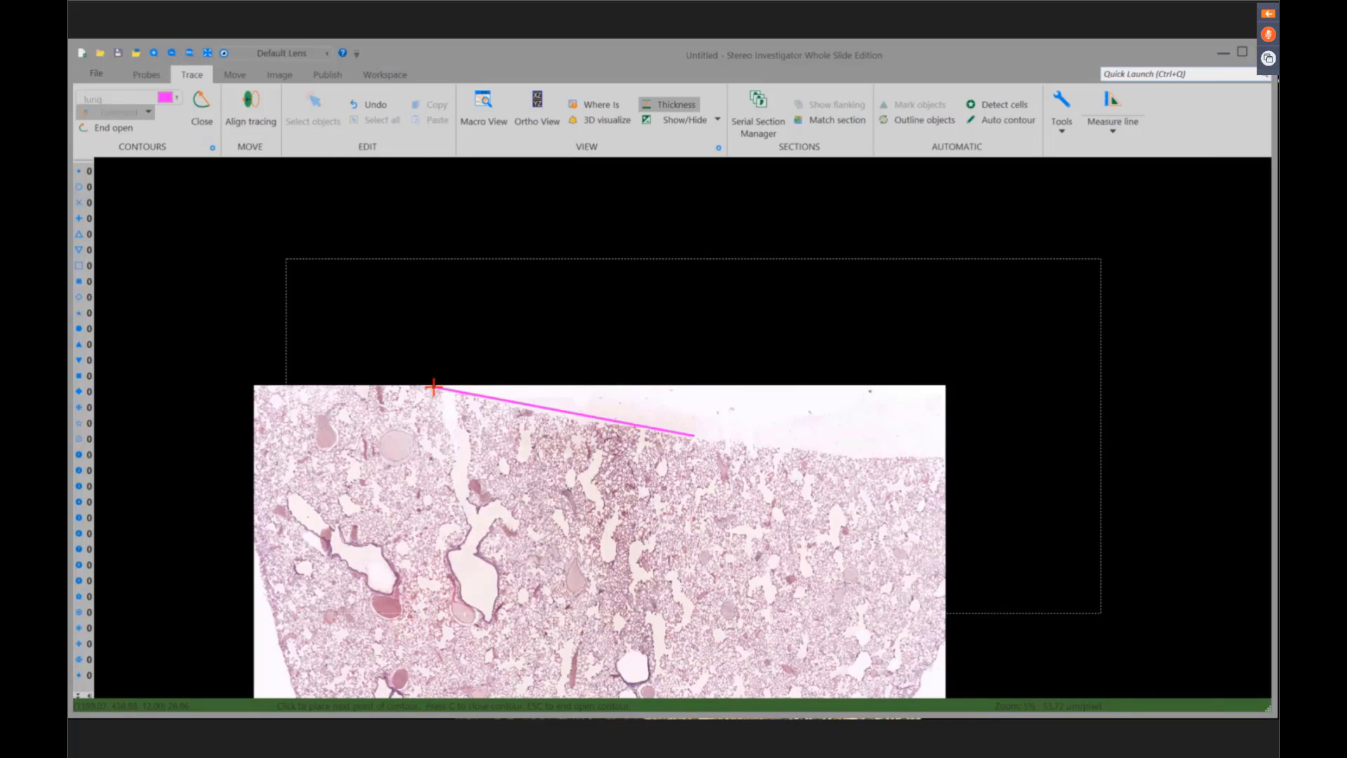
pyautogui.click(256, 382)
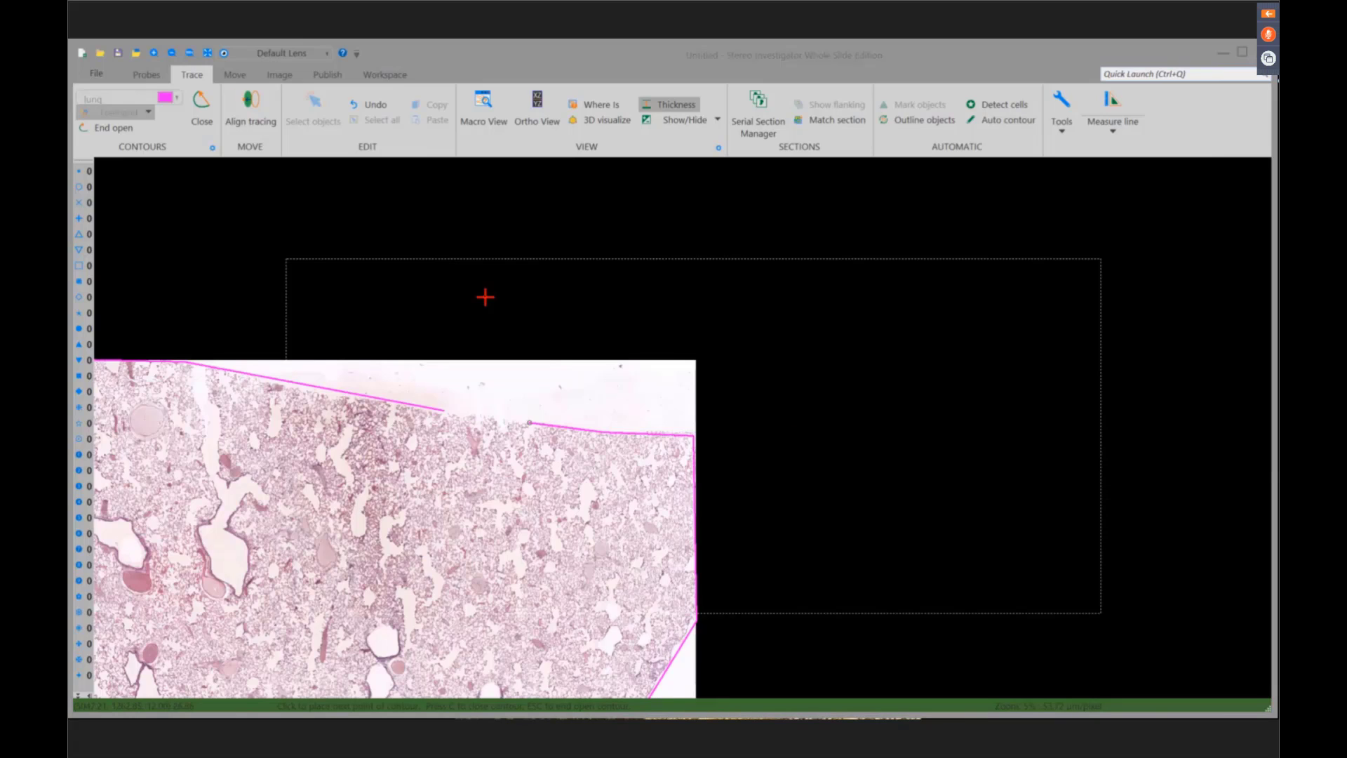
pyautogui.rightClick(486, 296)
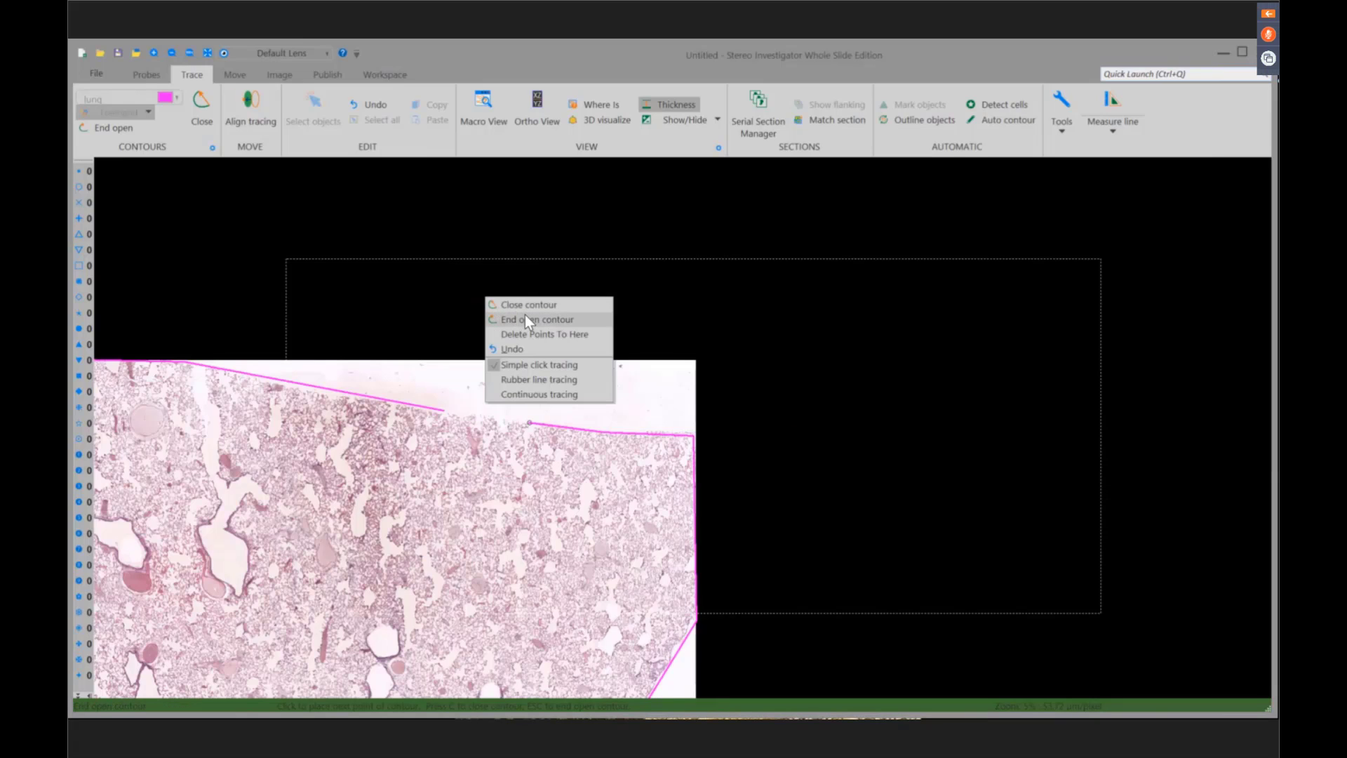
pyautogui.click(527, 305)
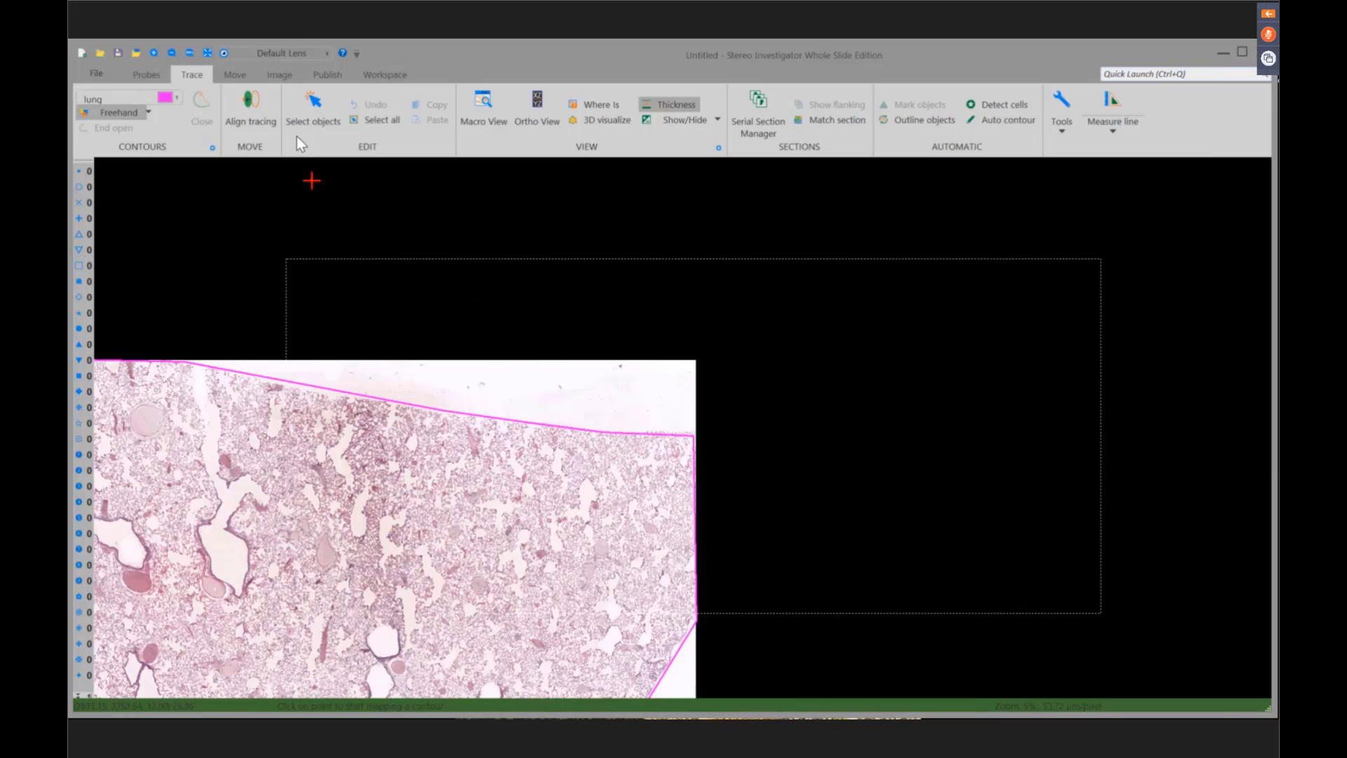
# - Fit the whole traced section in the view and turn AutoMove off
pyautogui.click(279, 76)
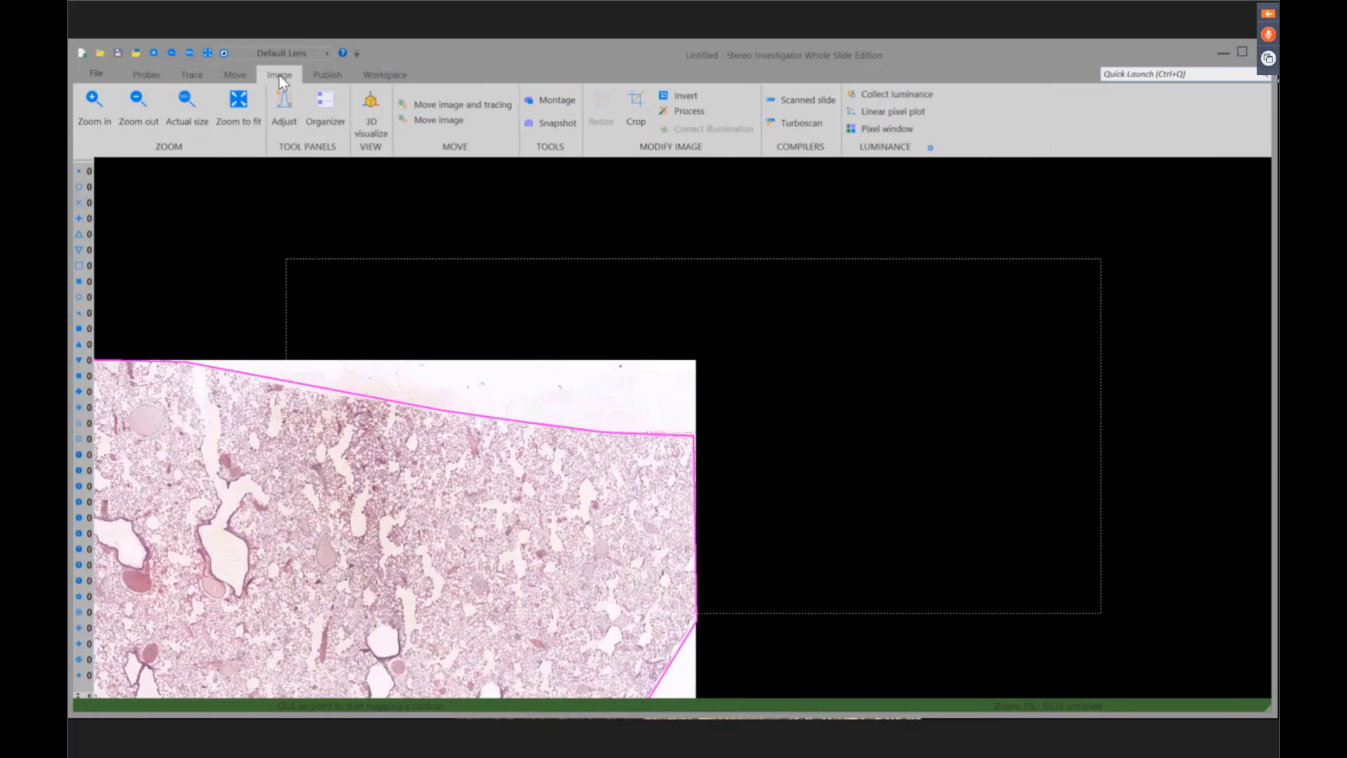
pyautogui.click(243, 112)
pyautogui.click(384, 73)
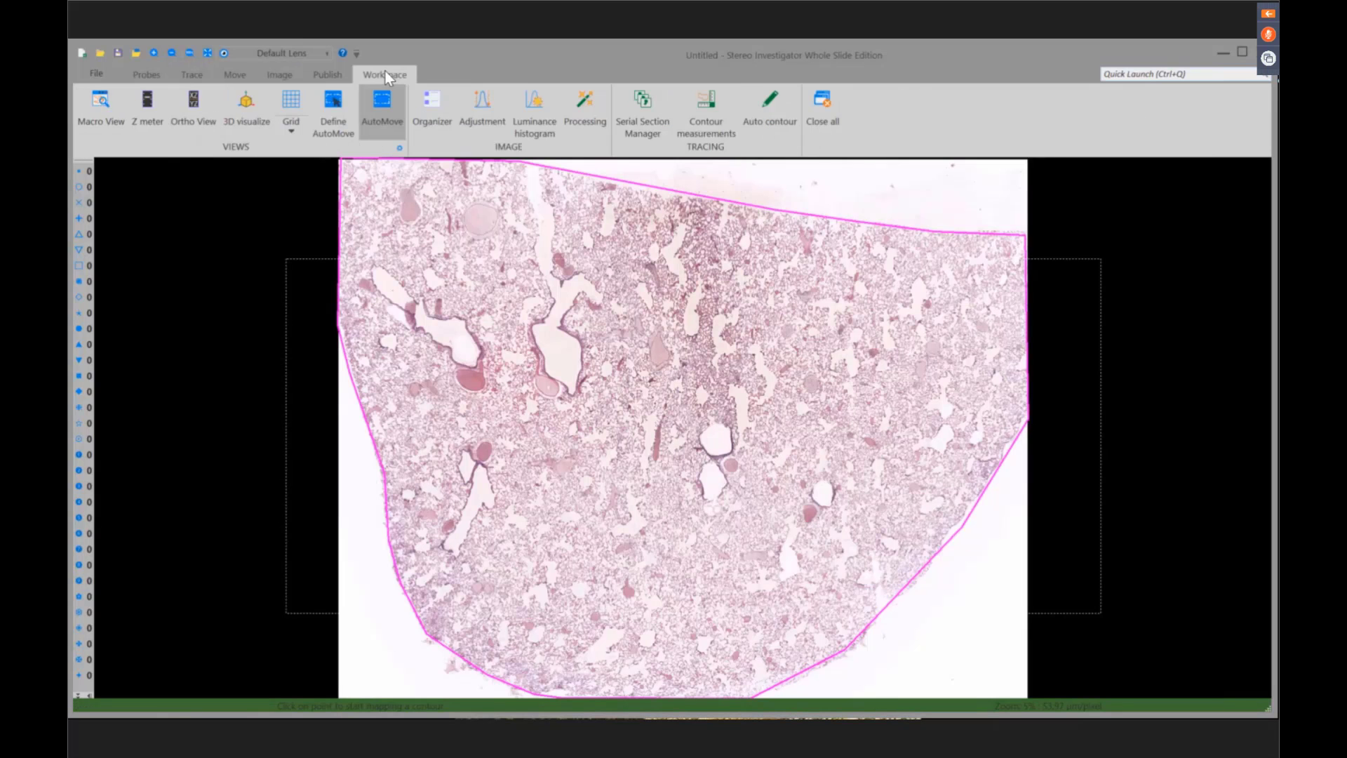
pyautogui.click(372, 118)
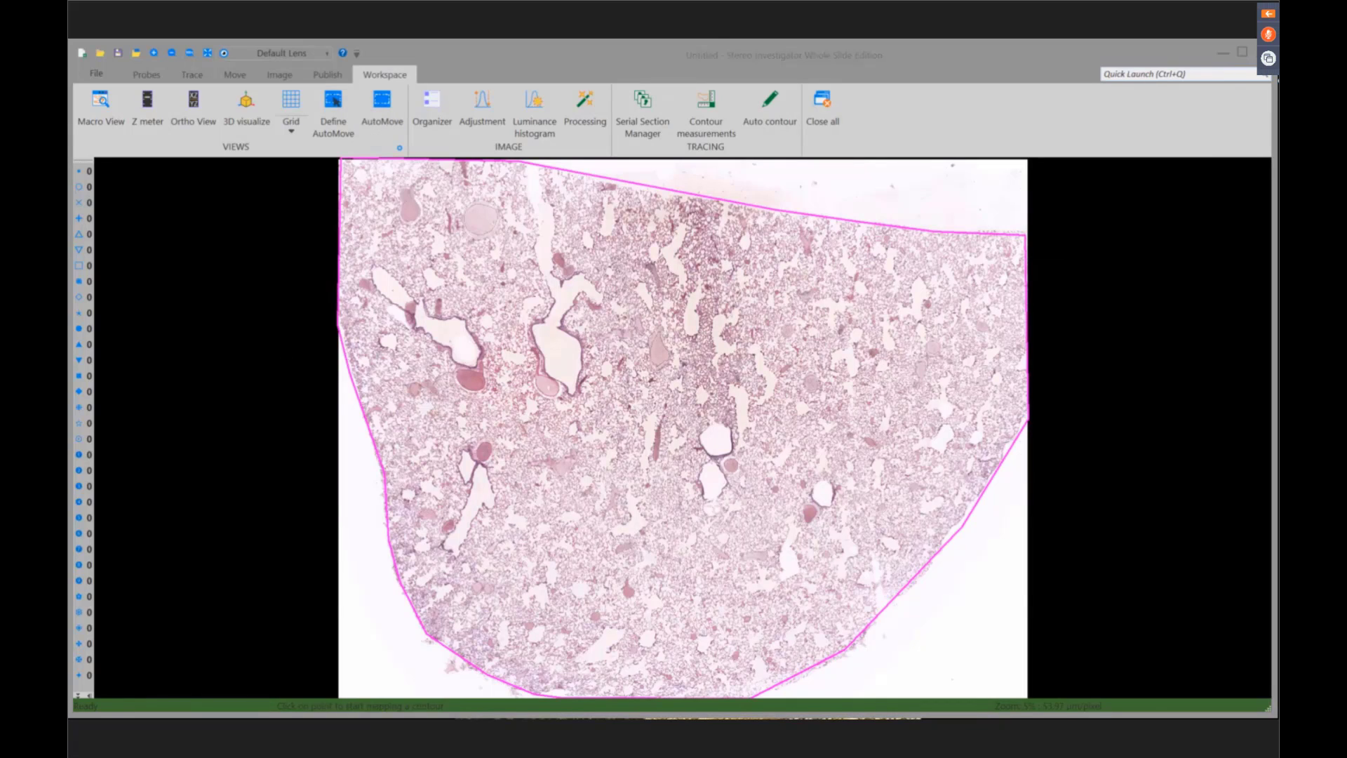
# - Show the lung image at actual size and display the Macro View overview
pyautogui.click(278, 74)
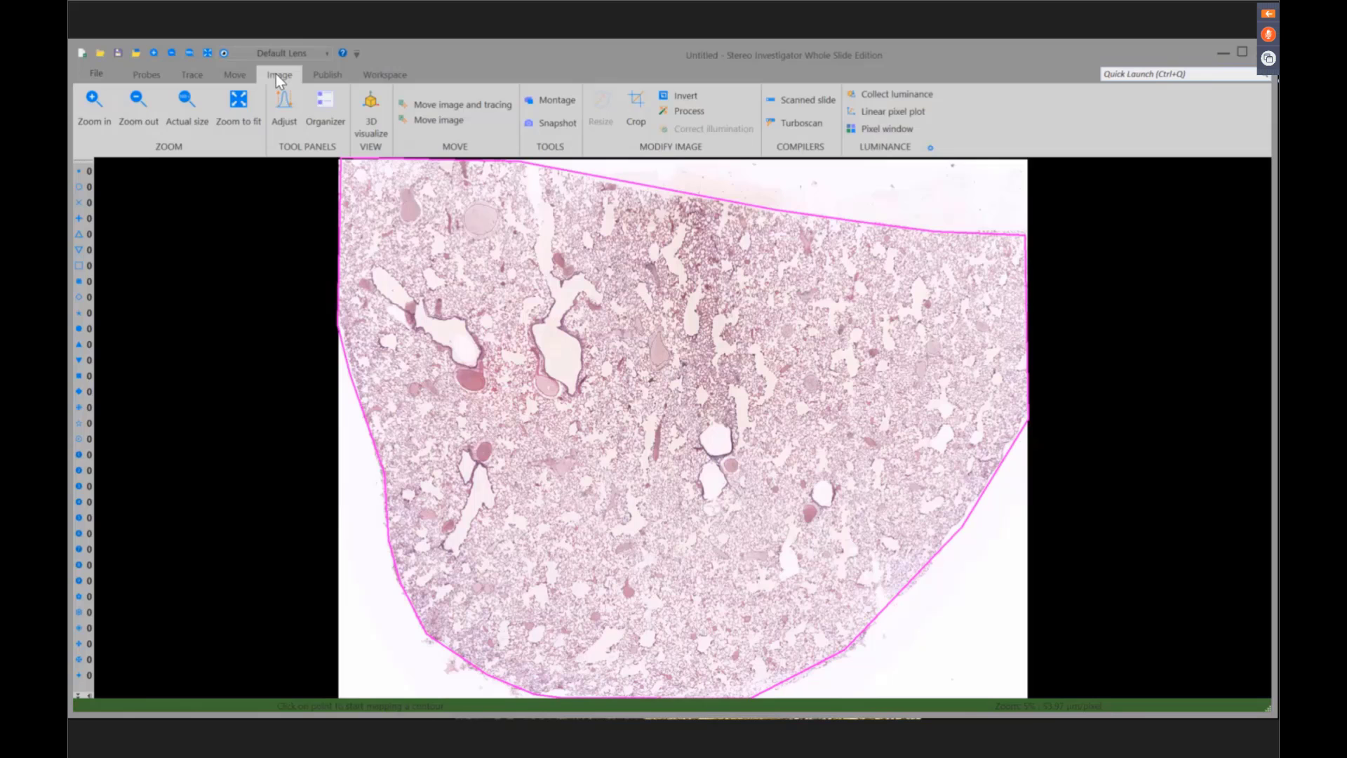
pyautogui.click(191, 111)
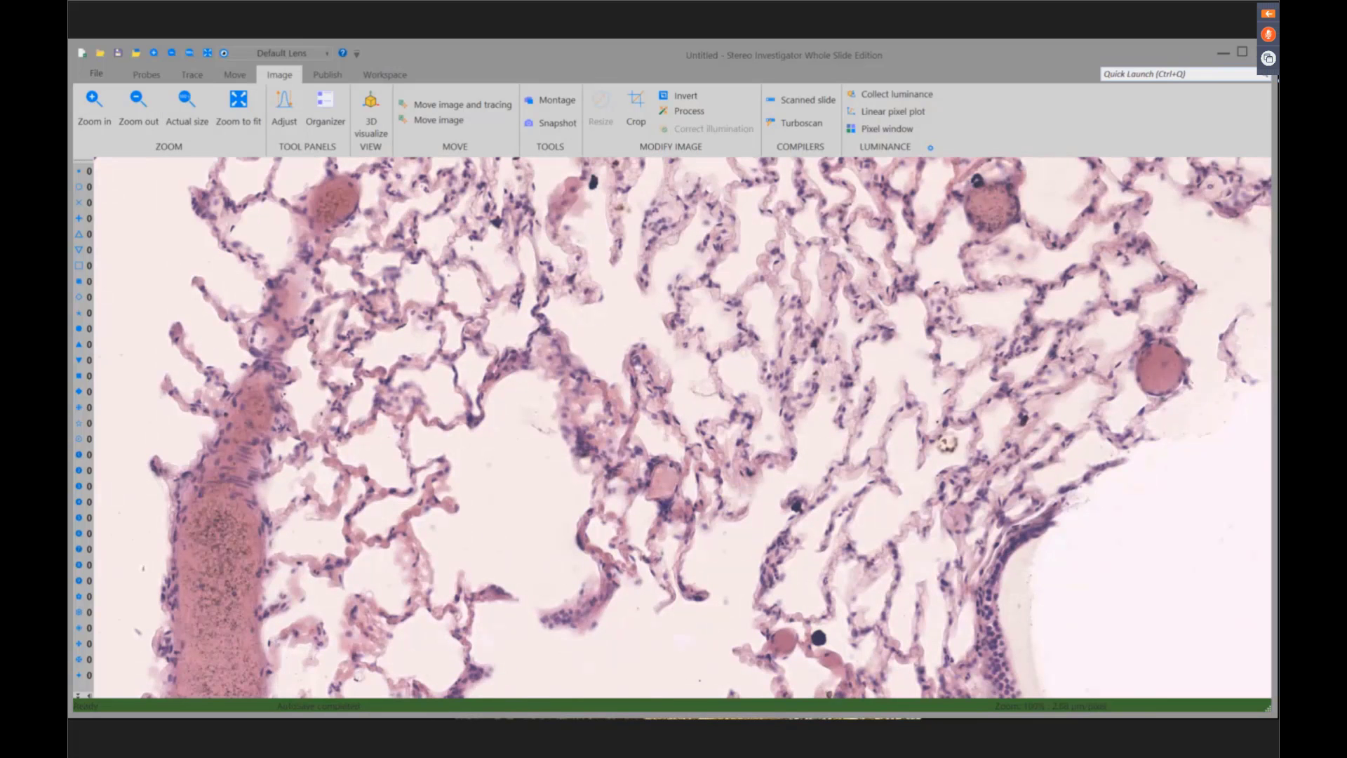
pyautogui.click(388, 75)
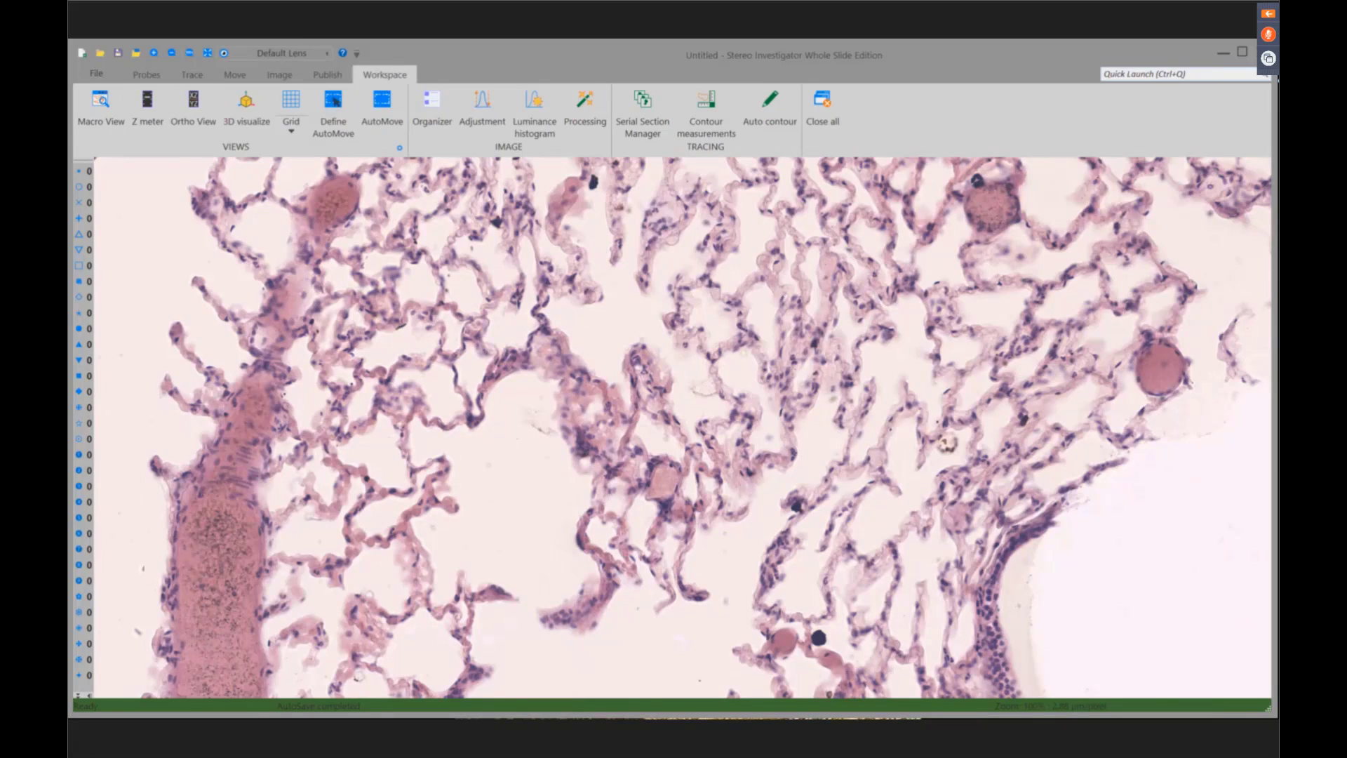
pyautogui.click(108, 108)
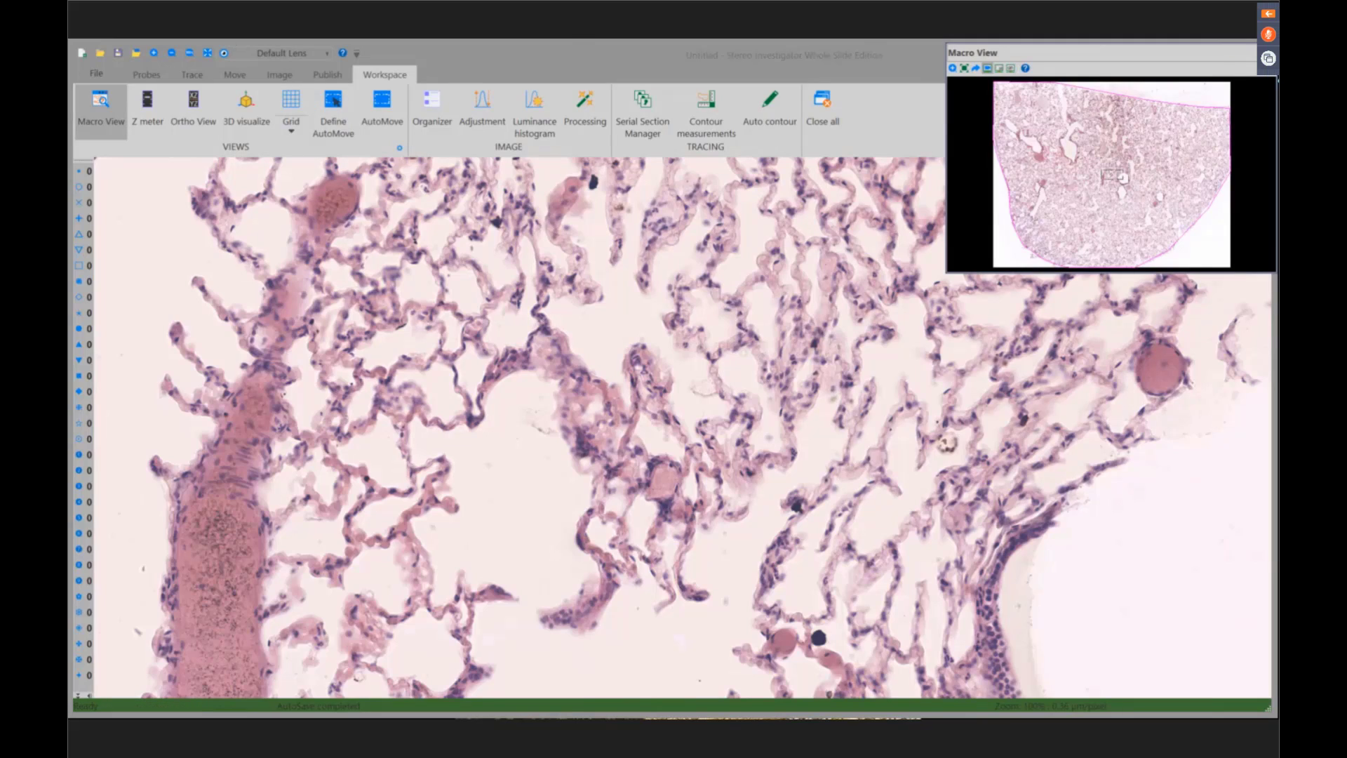
# - Start the Weibel surface probe with a test line length of 150 µm
pyautogui.click(146, 75)
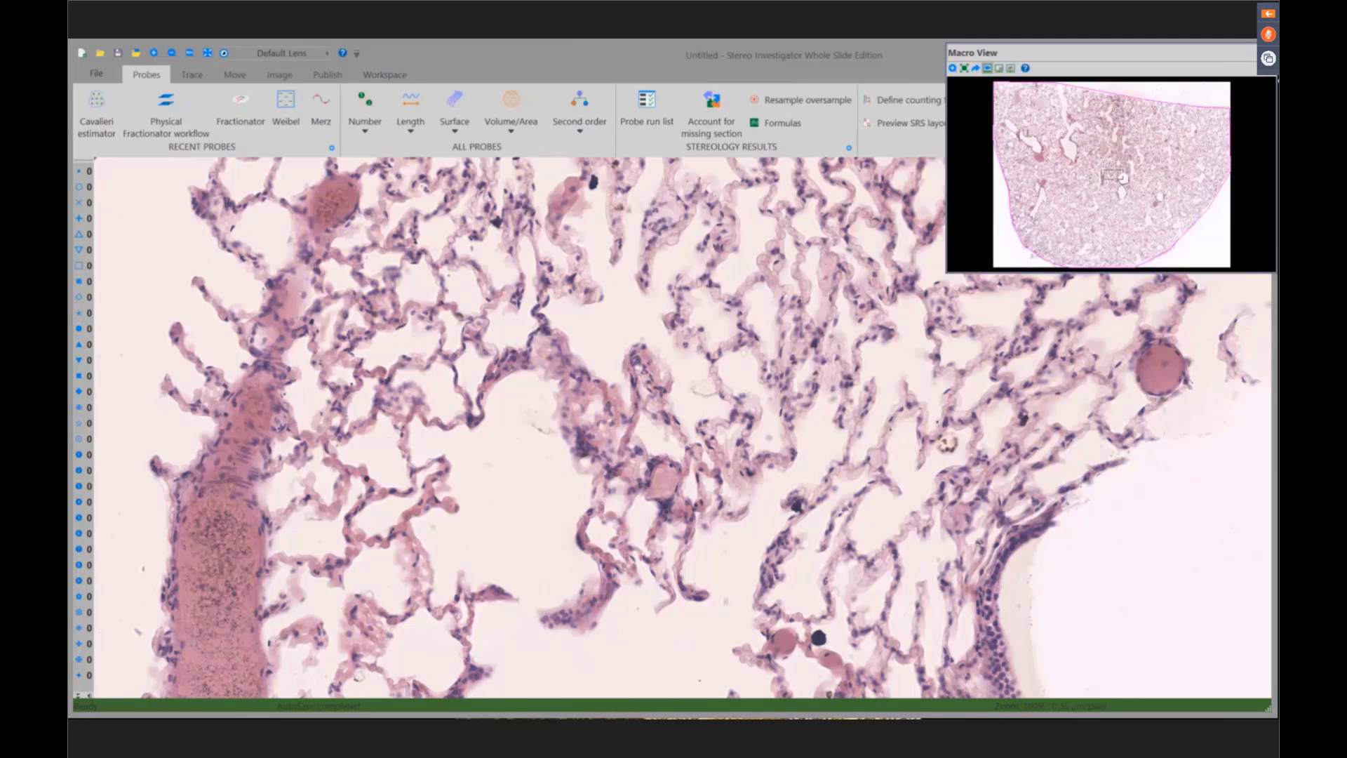
pyautogui.click(458, 110)
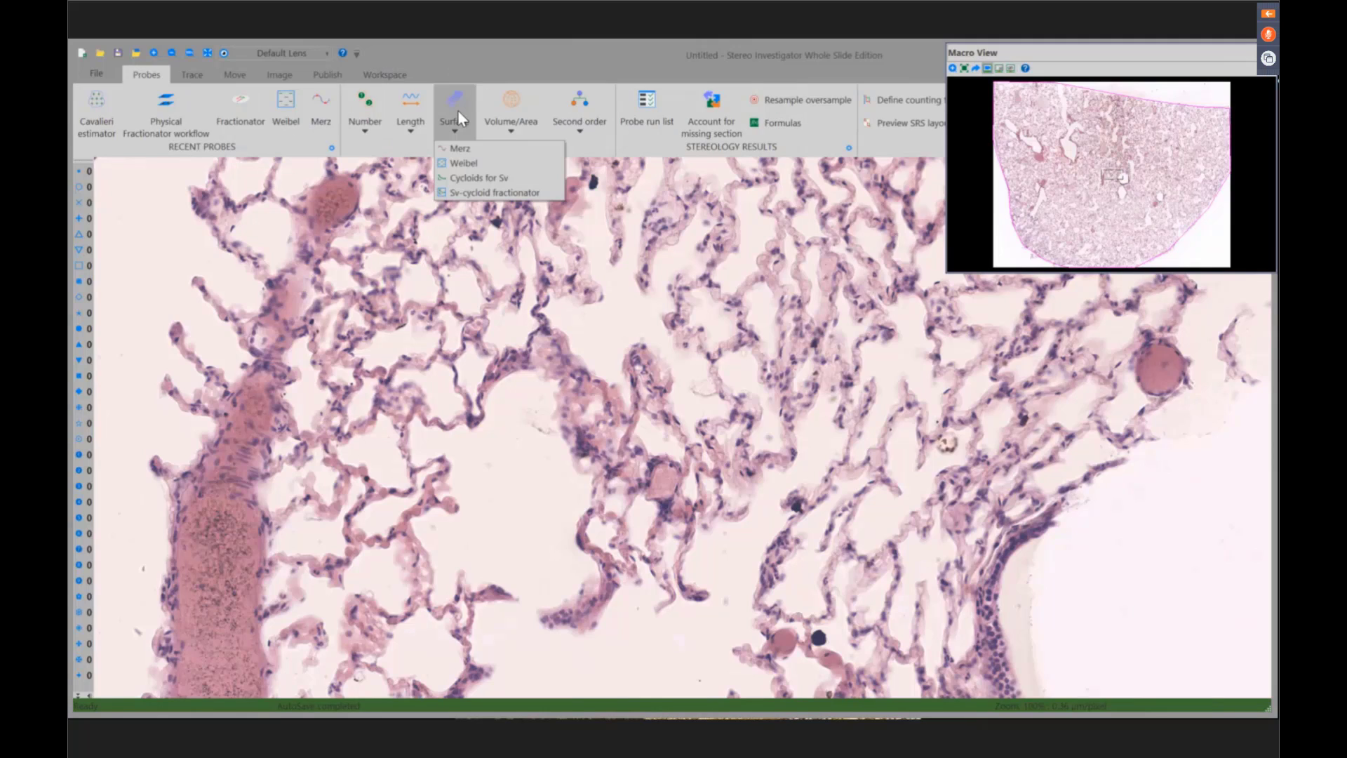
pyautogui.click(473, 167)
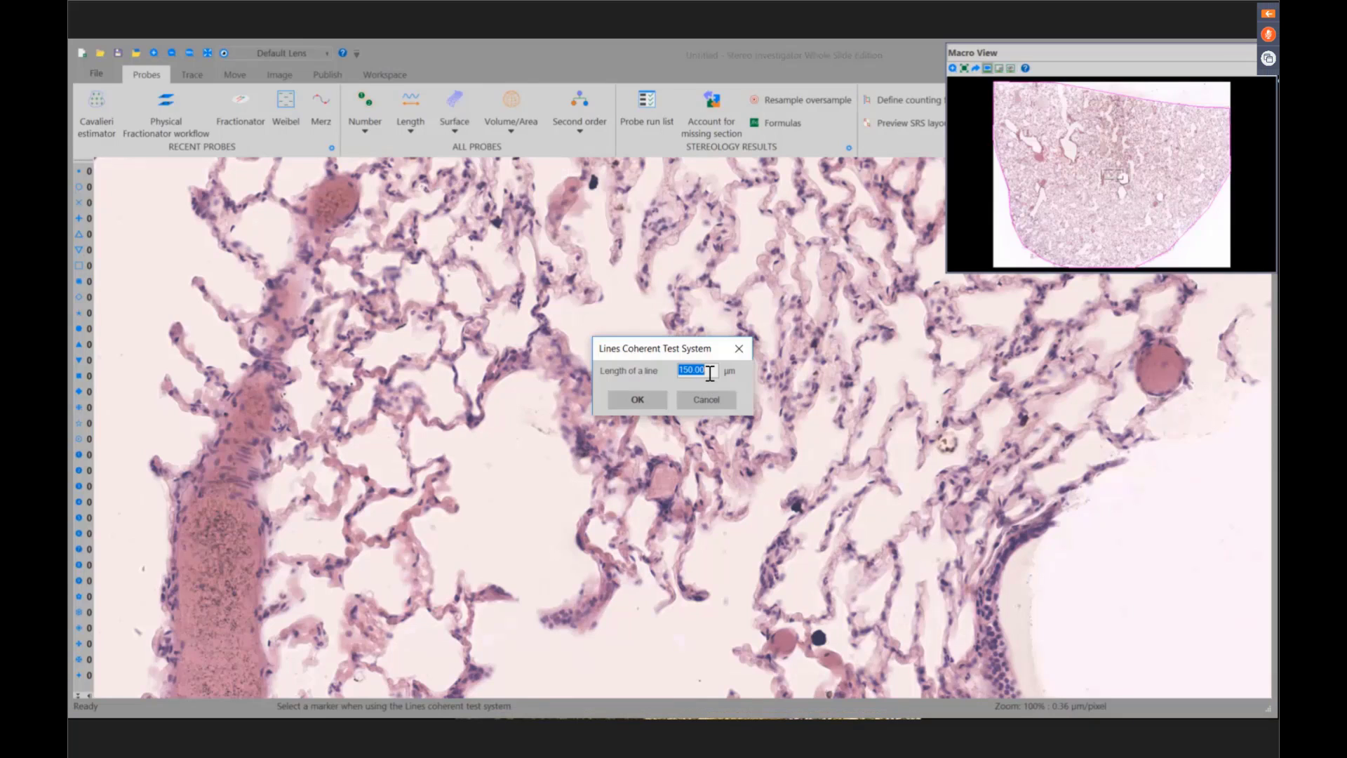
pyautogui.click(709, 373)
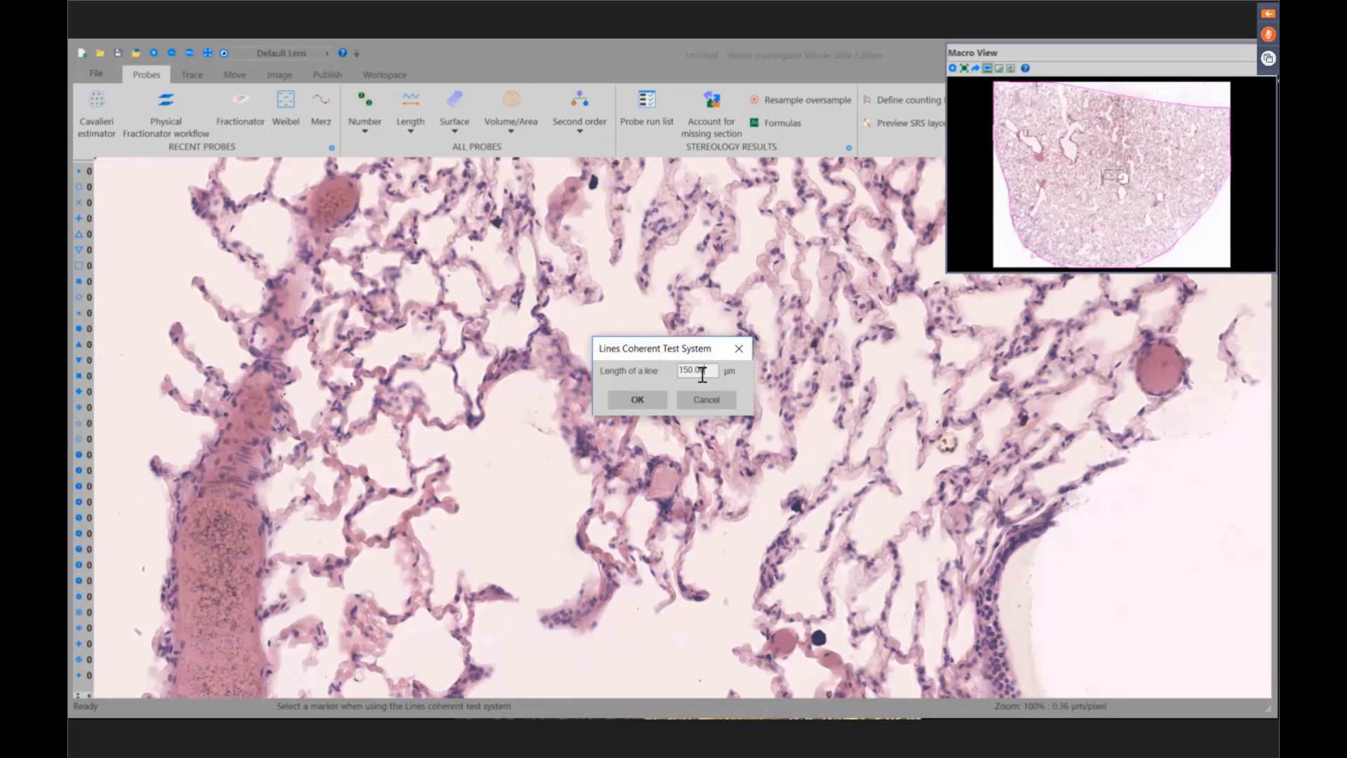
pyautogui.click(638, 400)
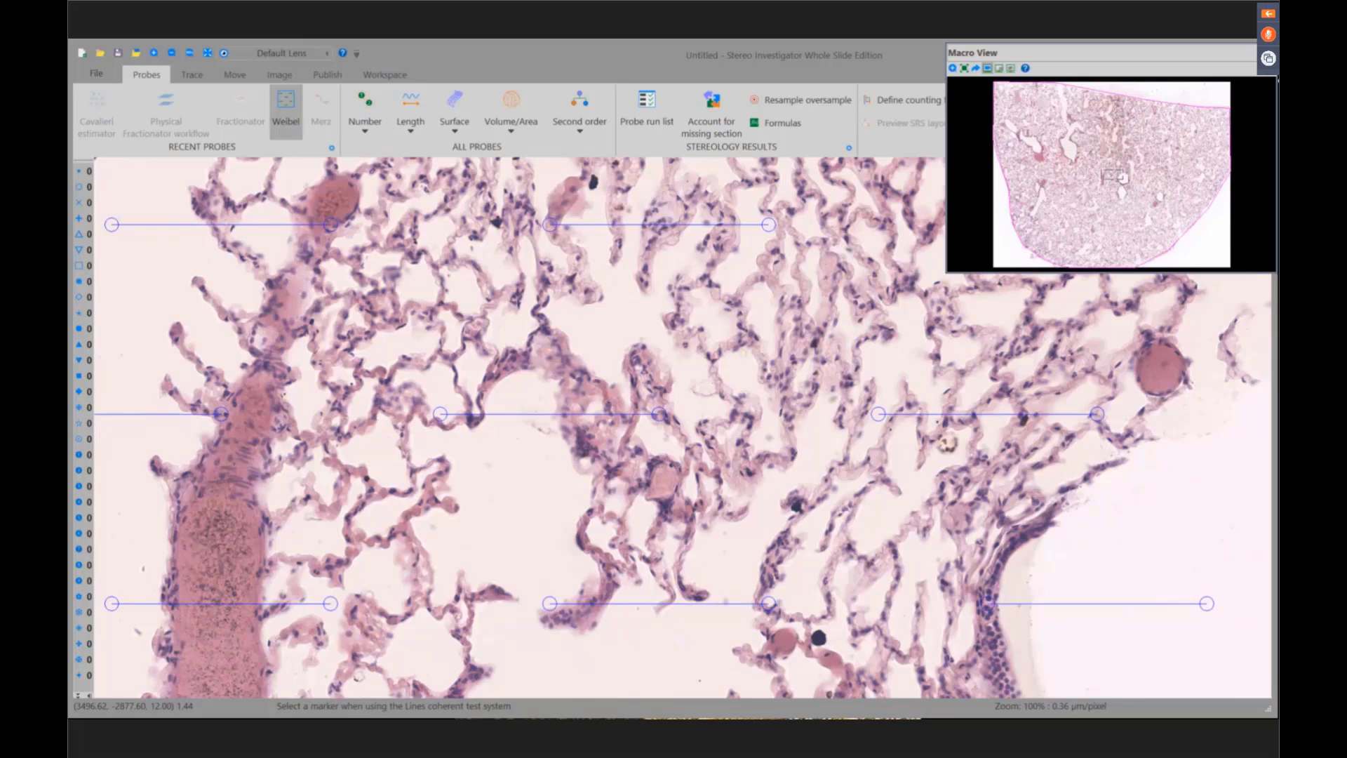
# - Run a Meander scan to move through the fields inside the lung contour, and close the Macro View
pyautogui.click(238, 70)
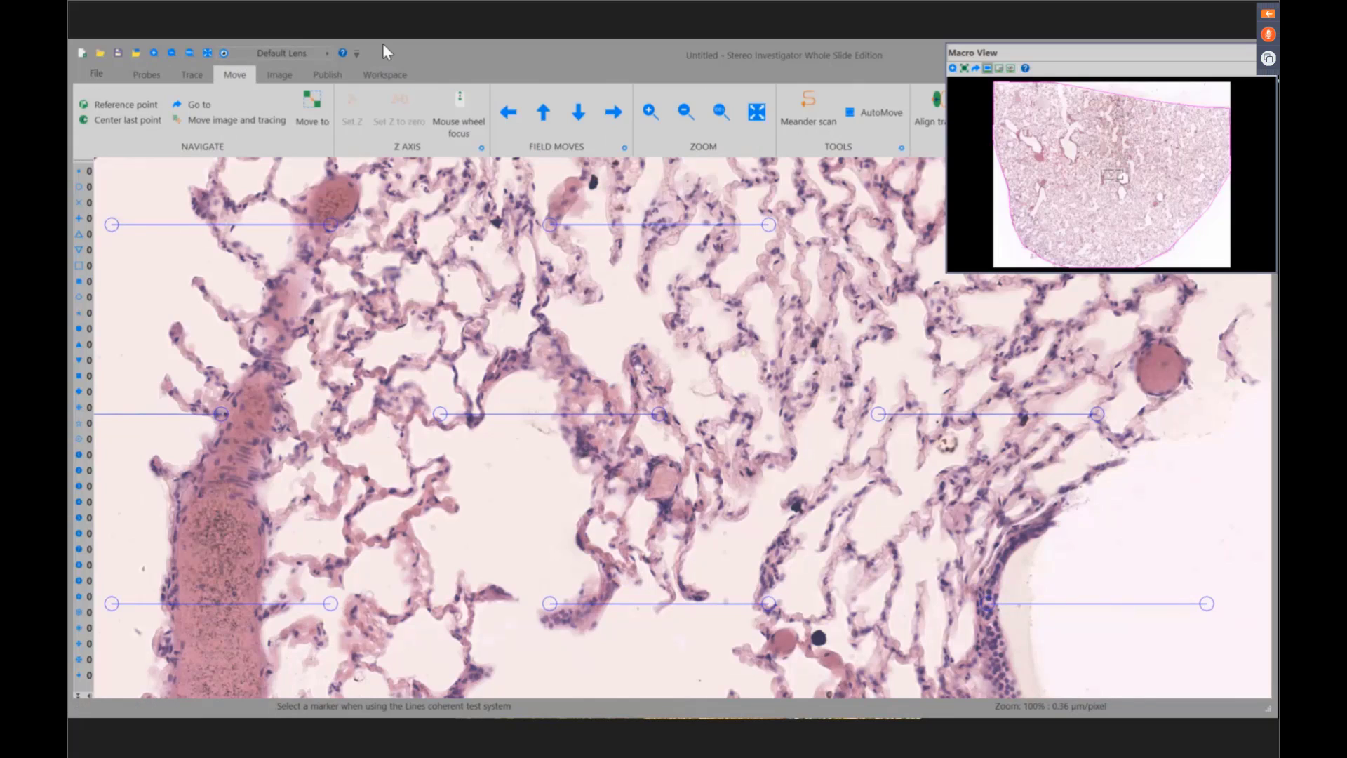
pyautogui.click(802, 111)
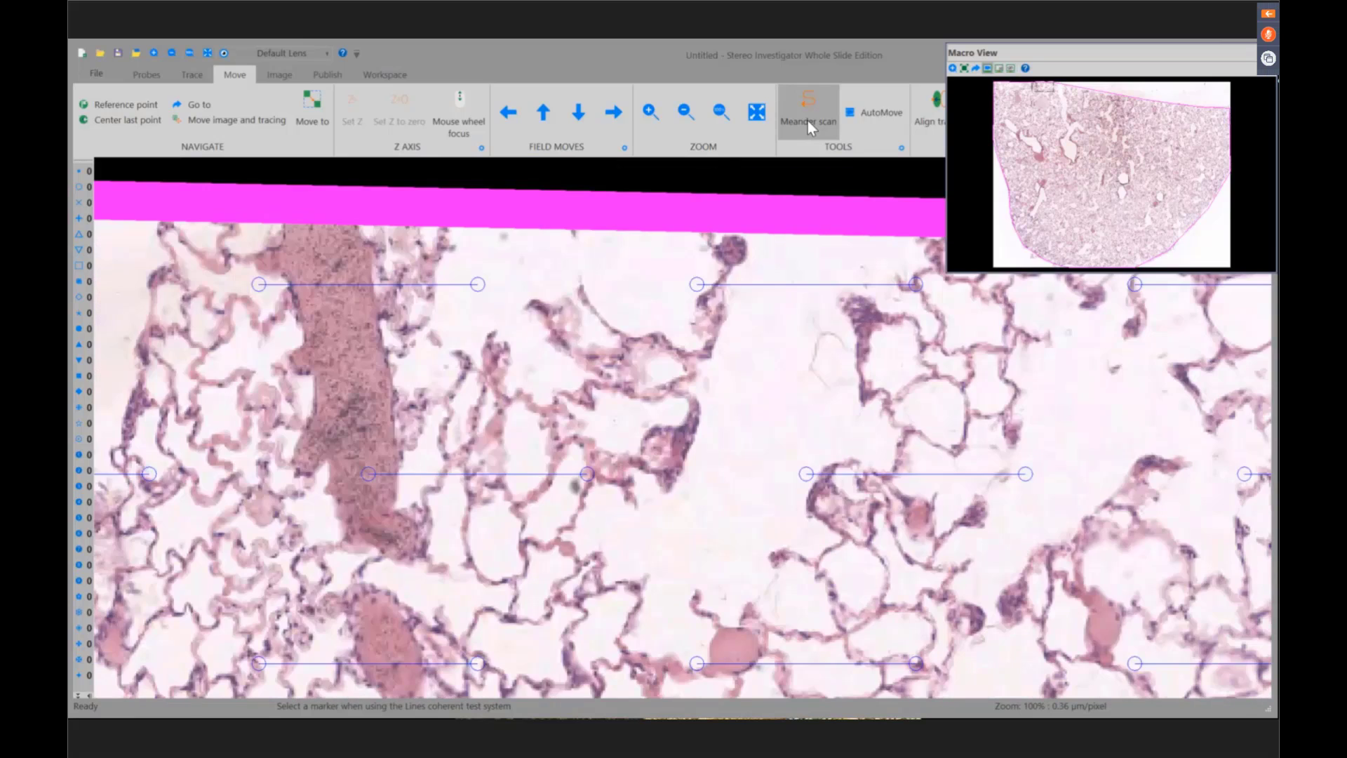
pyautogui.click(807, 120)
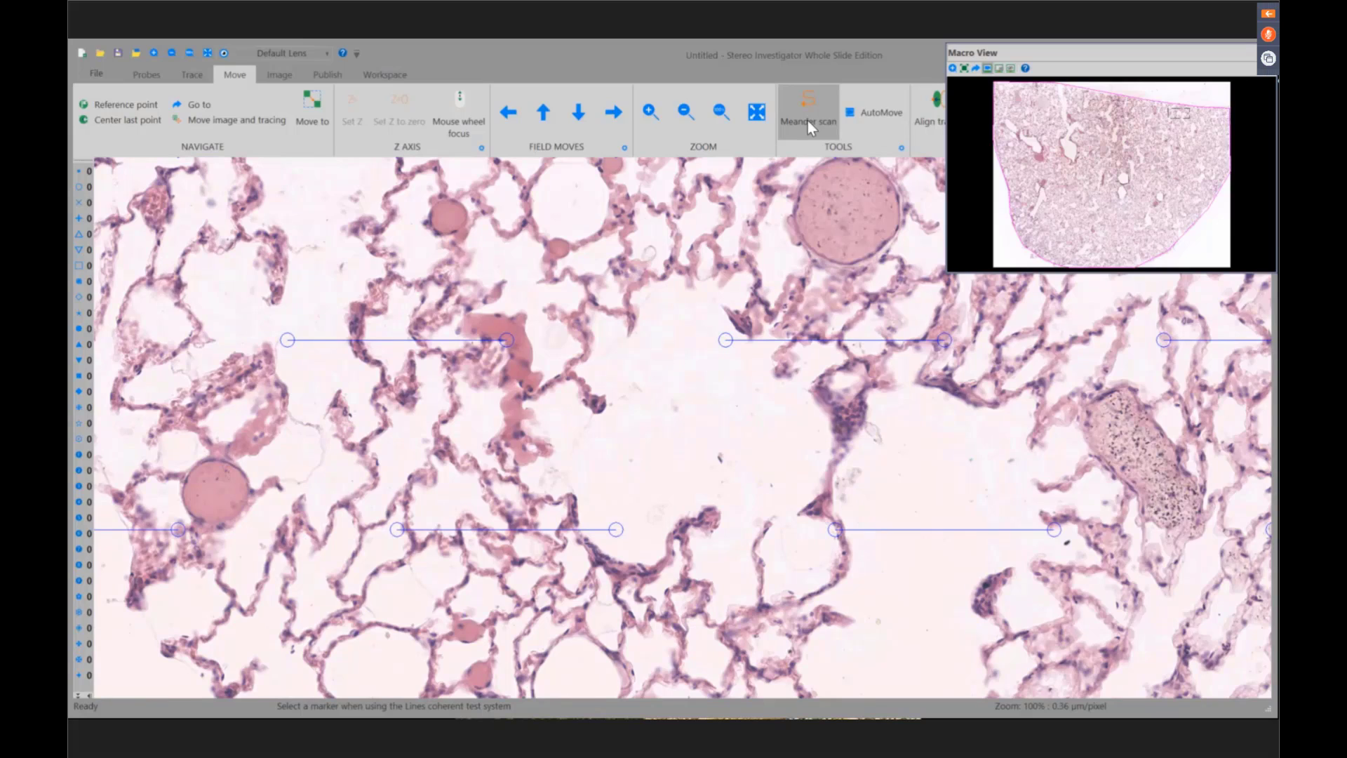
pyautogui.click(382, 74)
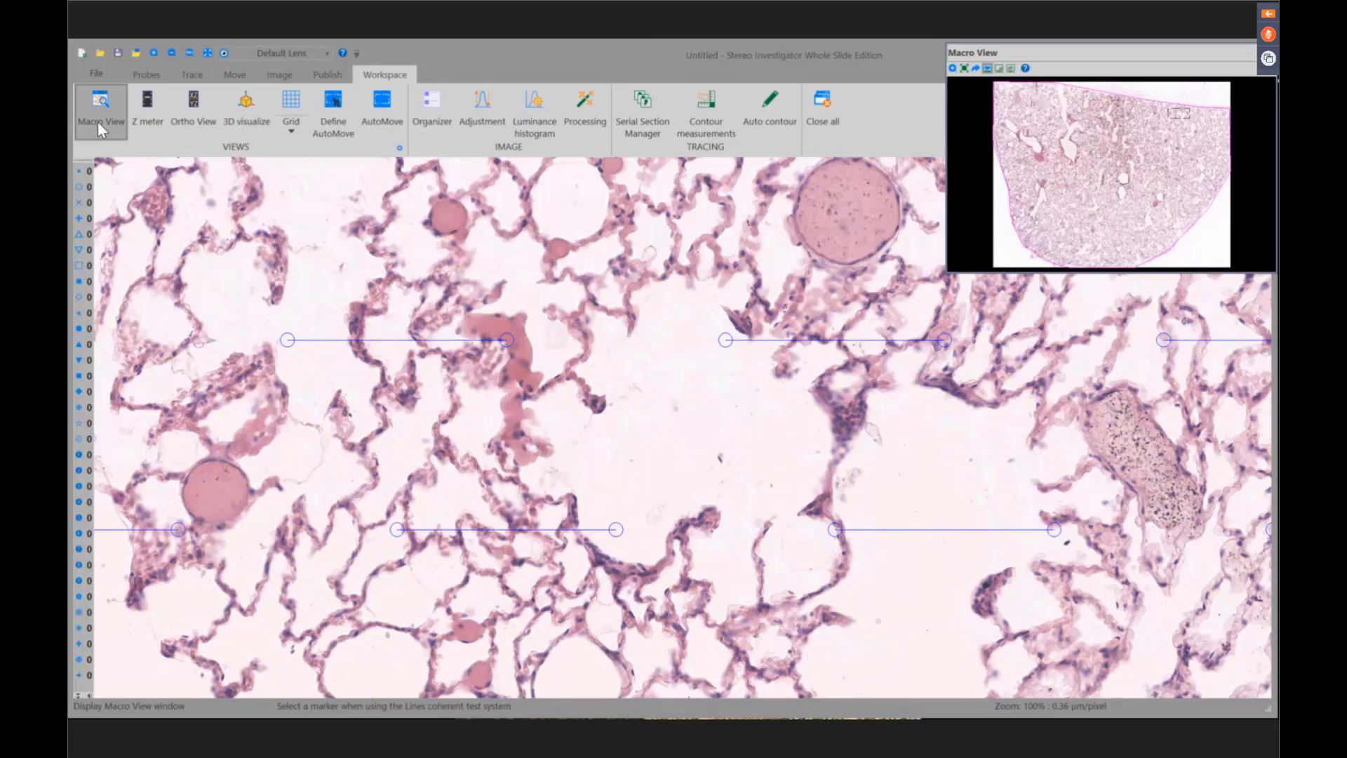
pyautogui.click(98, 120)
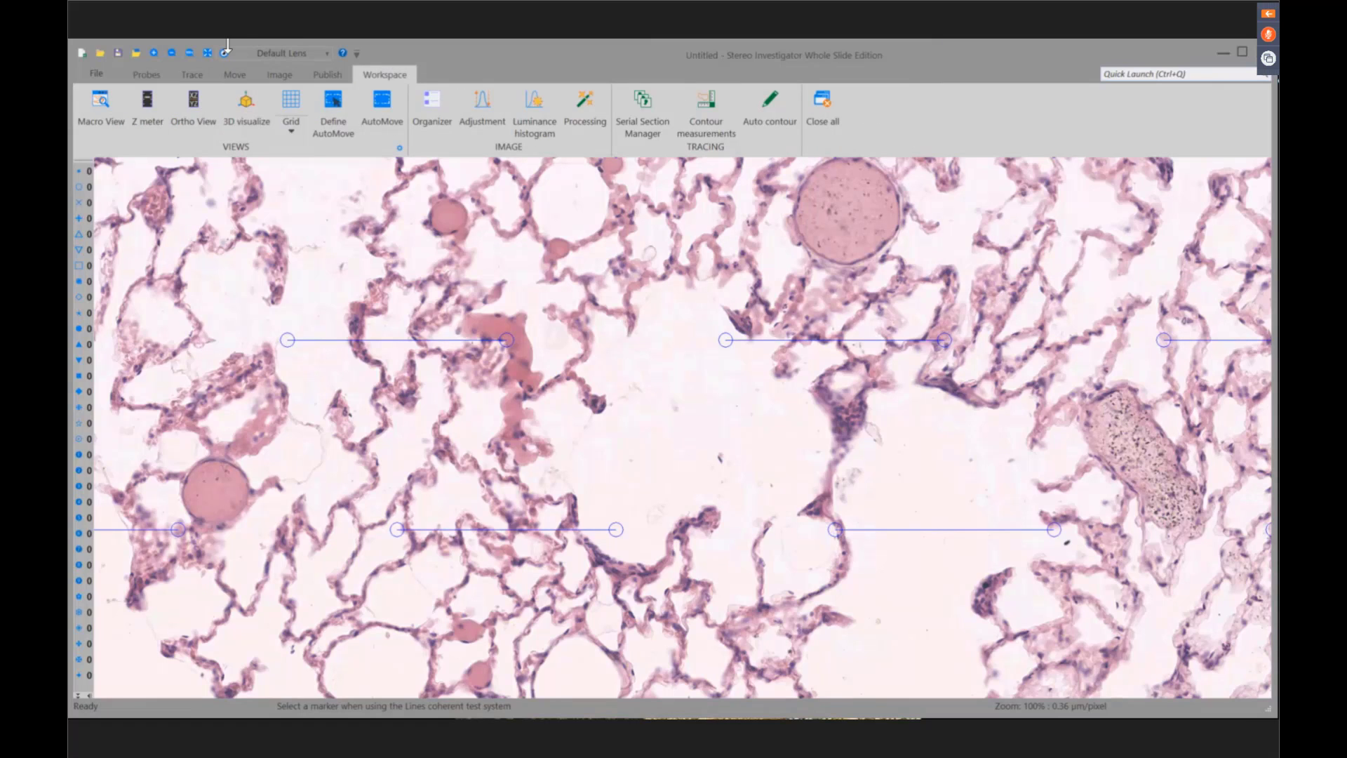
# - Place black circle markers on the end points of the Weibel test lines across the current field
pyautogui.click(149, 75)
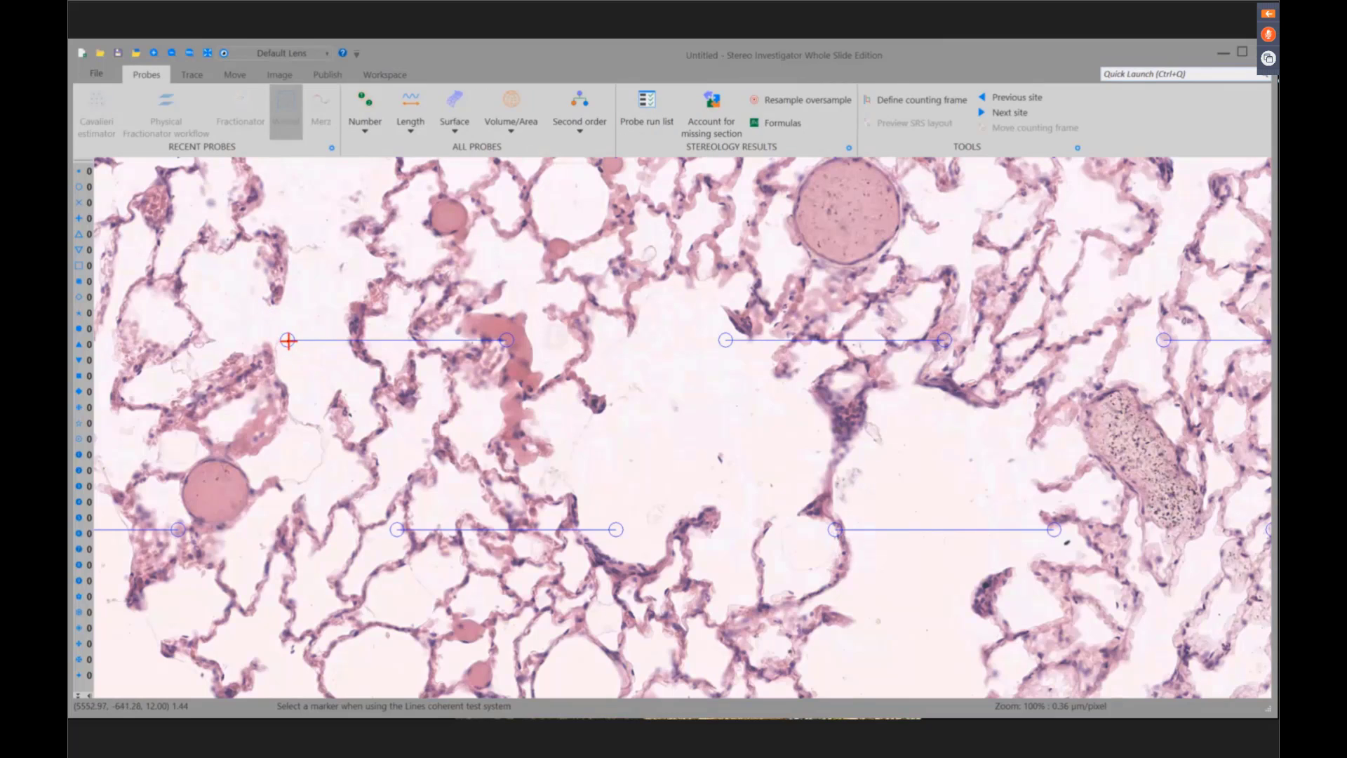
pyautogui.click(287, 340)
pyautogui.click(506, 339)
pyautogui.moveTo(115, 165)
pyautogui.mouseDown()
pyautogui.moveTo(449, 260)
pyautogui.moveTo(878, 335)
pyautogui.moveTo(805, 488)
pyautogui.mouseUp()
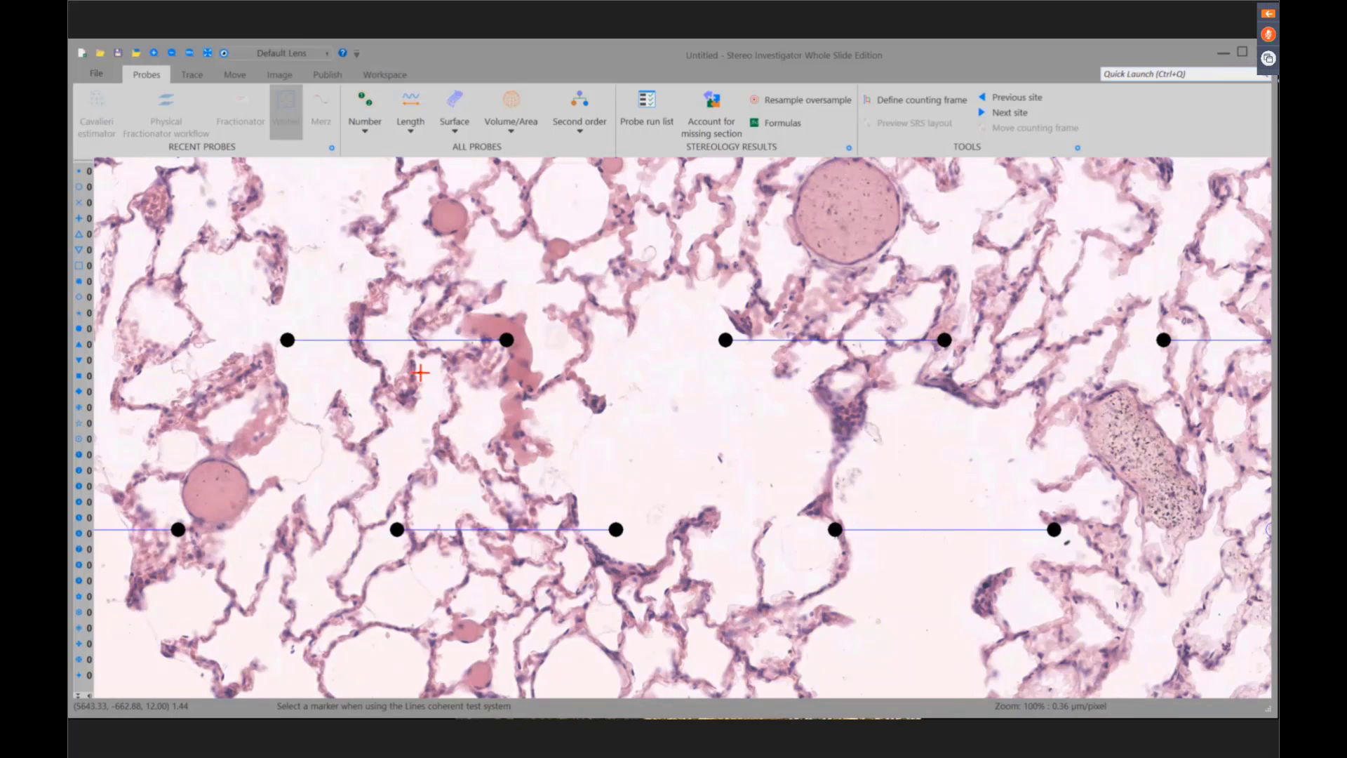
# - Place green triangle markers wherever the Weibel test lines cross tissue walls in the current field
pyautogui.click(356, 340)
pyautogui.click(411, 340)
pyautogui.click(787, 342)
pyautogui.click(829, 343)
pyautogui.click(842, 341)
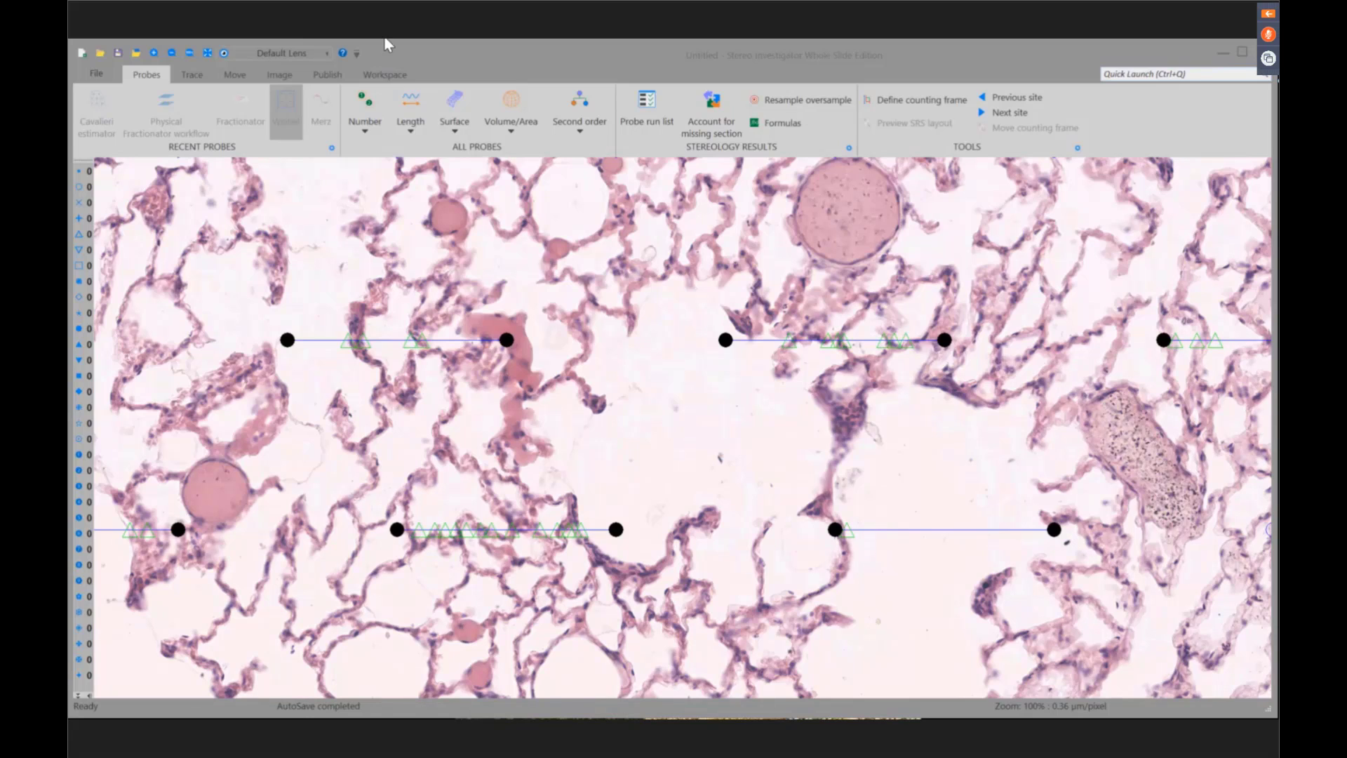
# - Display the Macro View, advance the Meander scan to the next field of the lung section, and close the Macro View
pyautogui.click(374, 73)
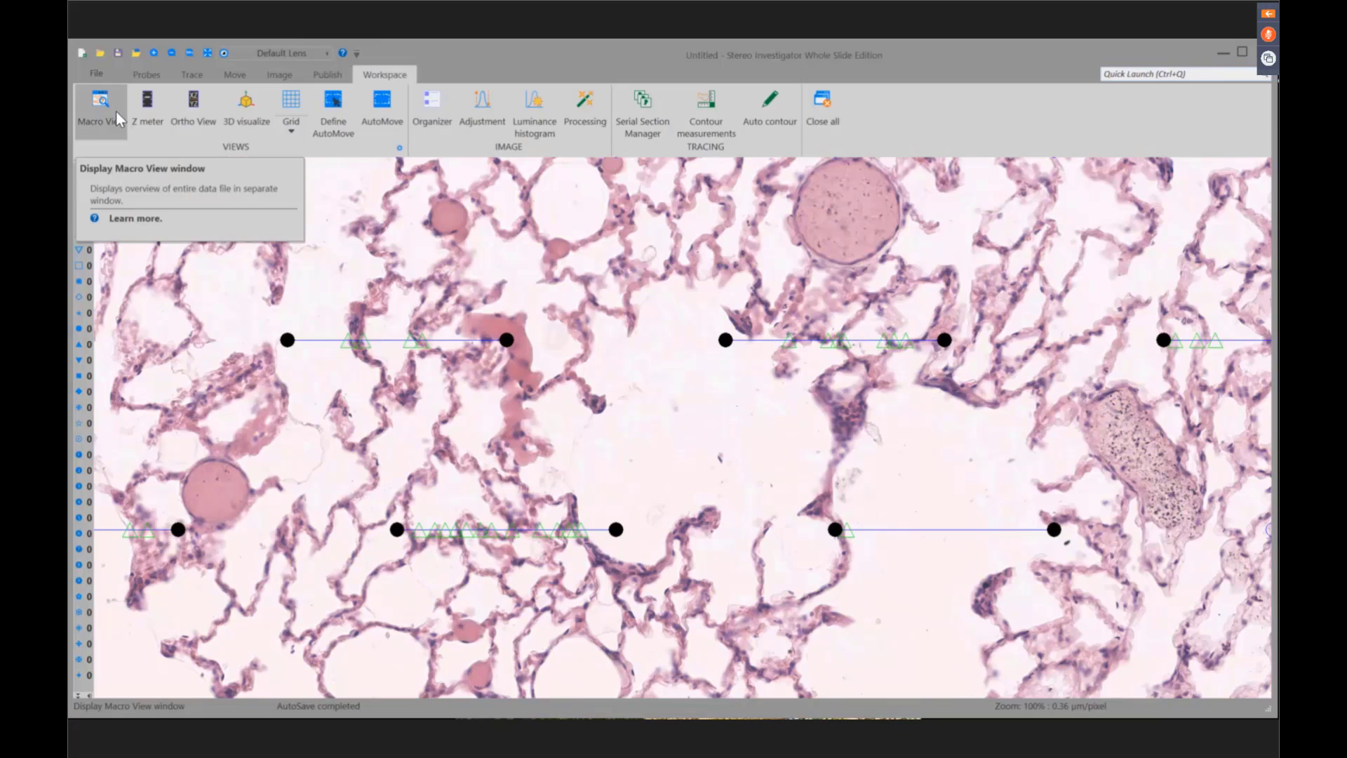
pyautogui.click(116, 111)
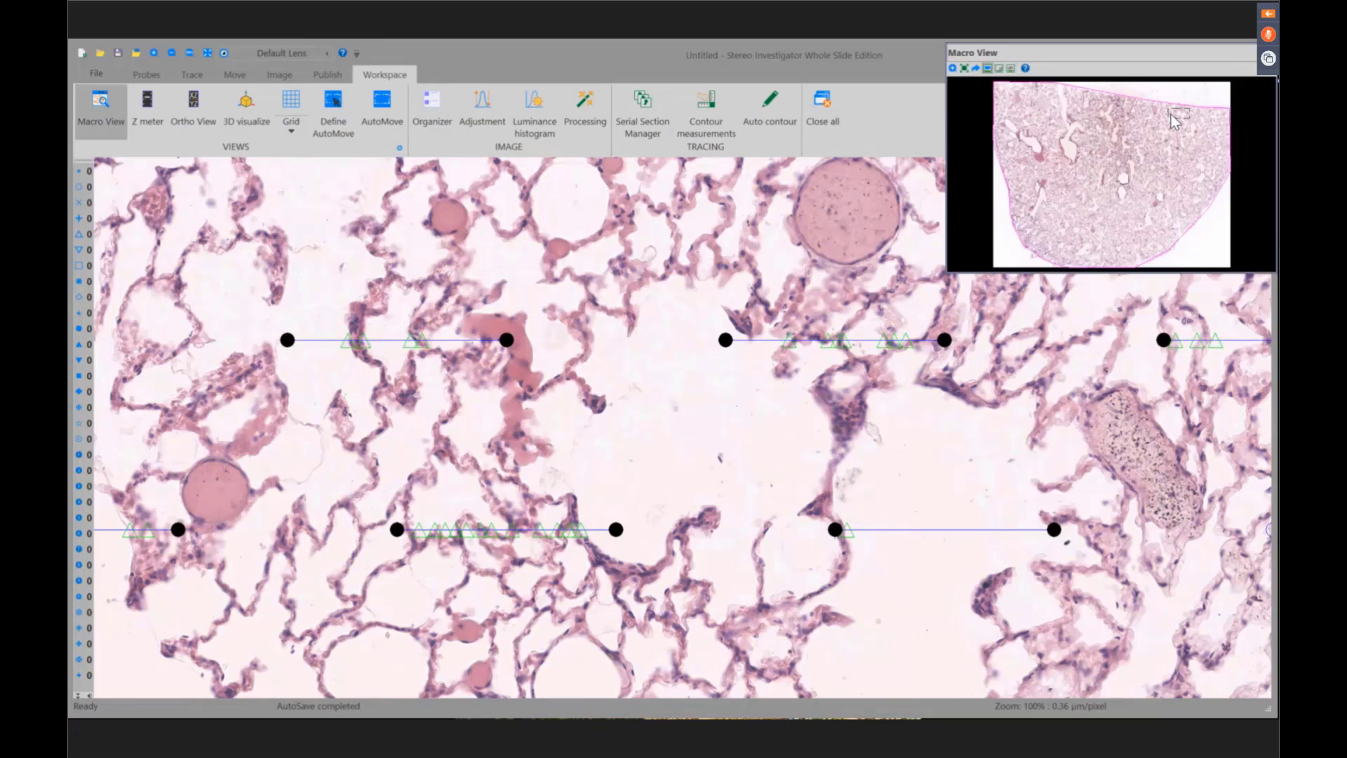
pyautogui.click(237, 76)
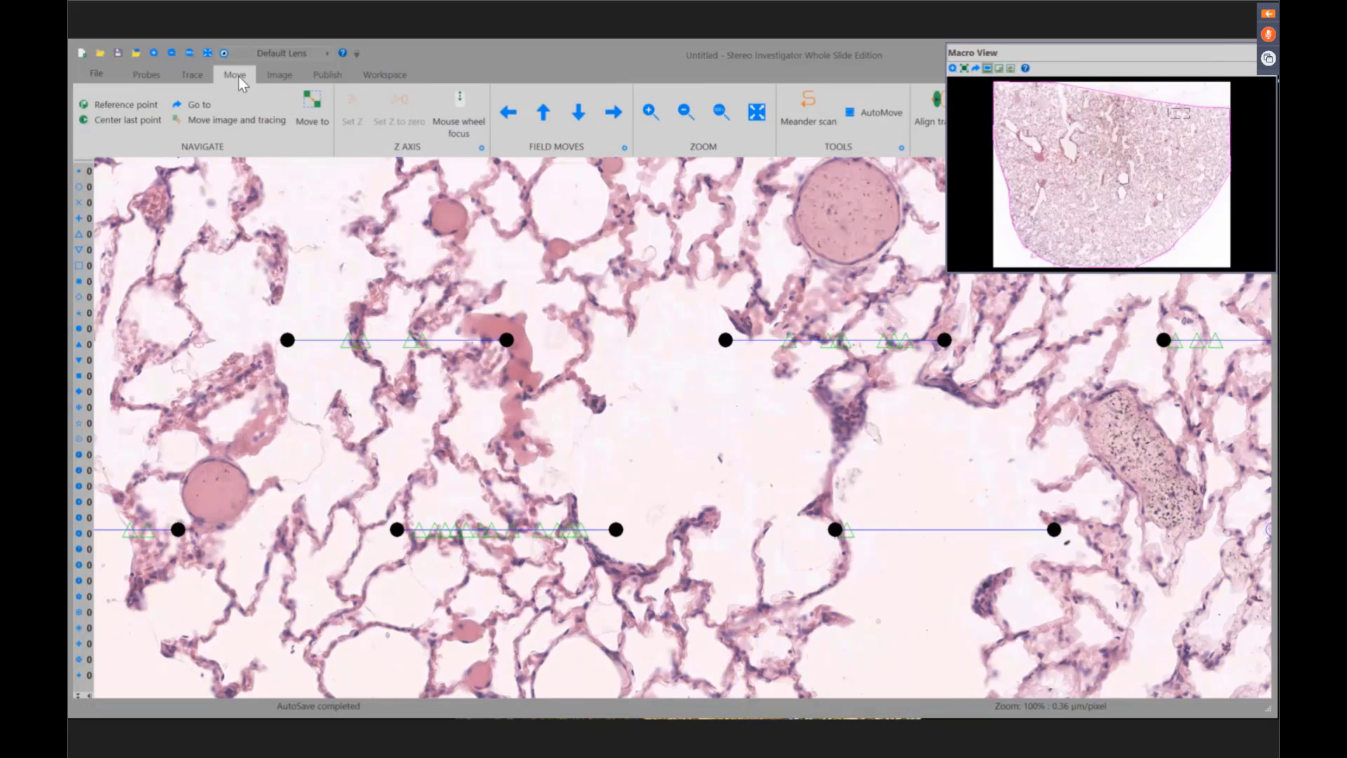
pyautogui.click(814, 107)
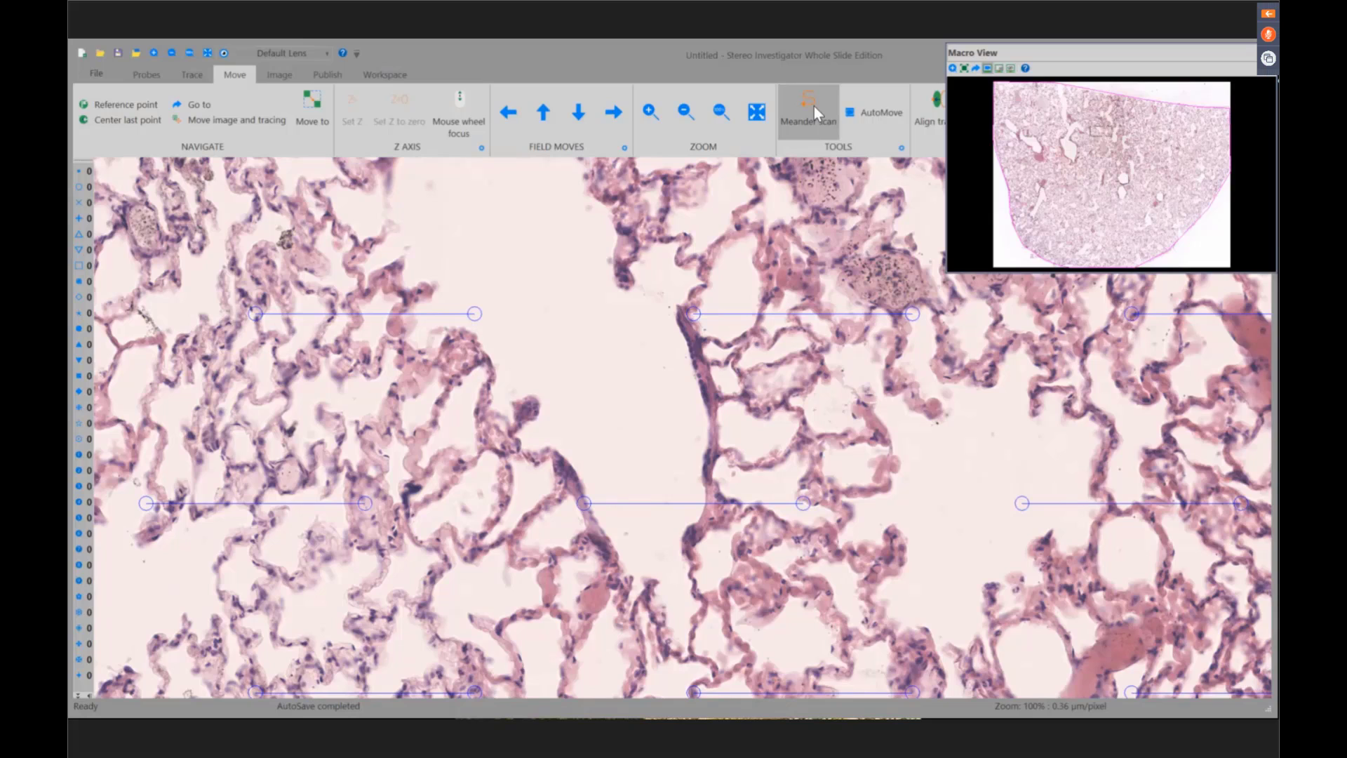
pyautogui.click(1249, 53)
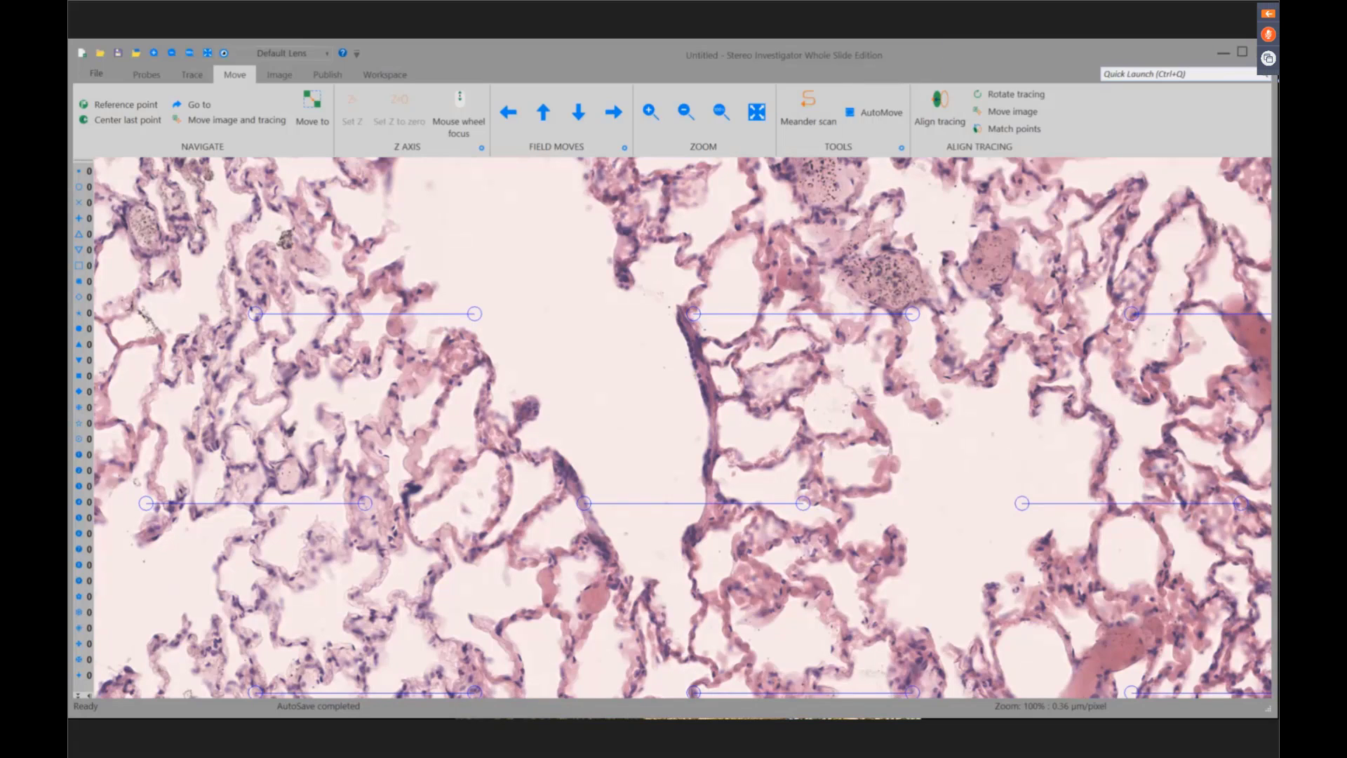
# - Mark the Weibel test line end points with black circles and the tissue wall crossings with green triangles in the new field
pyautogui.click(149, 75)
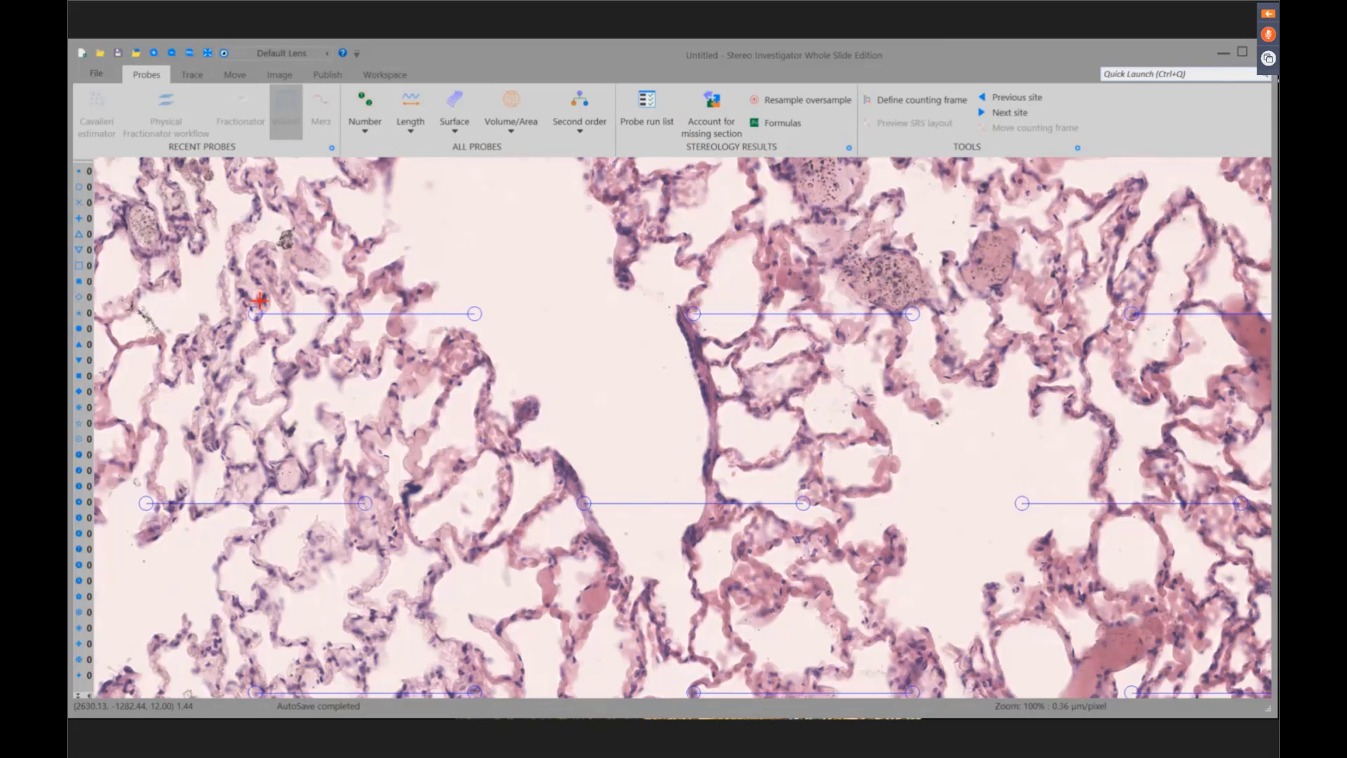
pyautogui.click(256, 314)
pyautogui.click(291, 313)
pyautogui.click(282, 76)
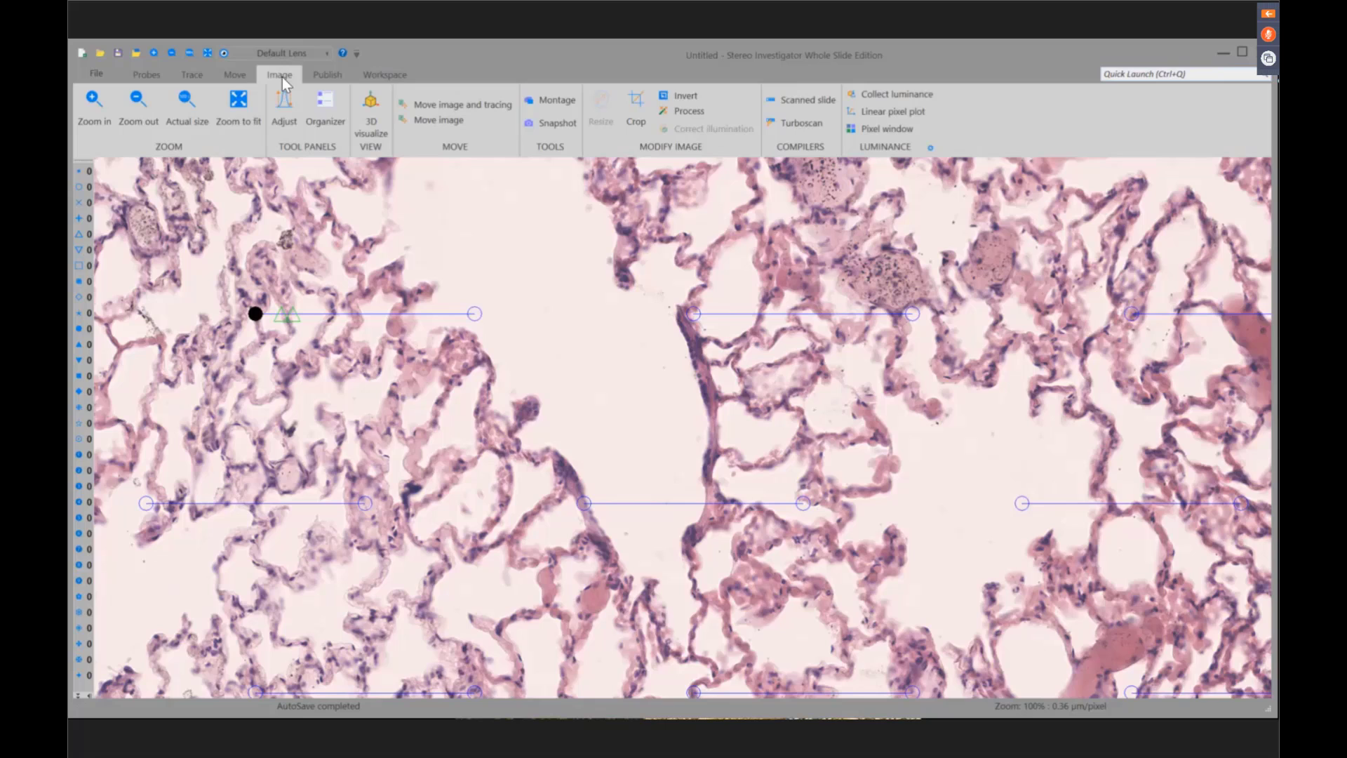
pyautogui.click(104, 110)
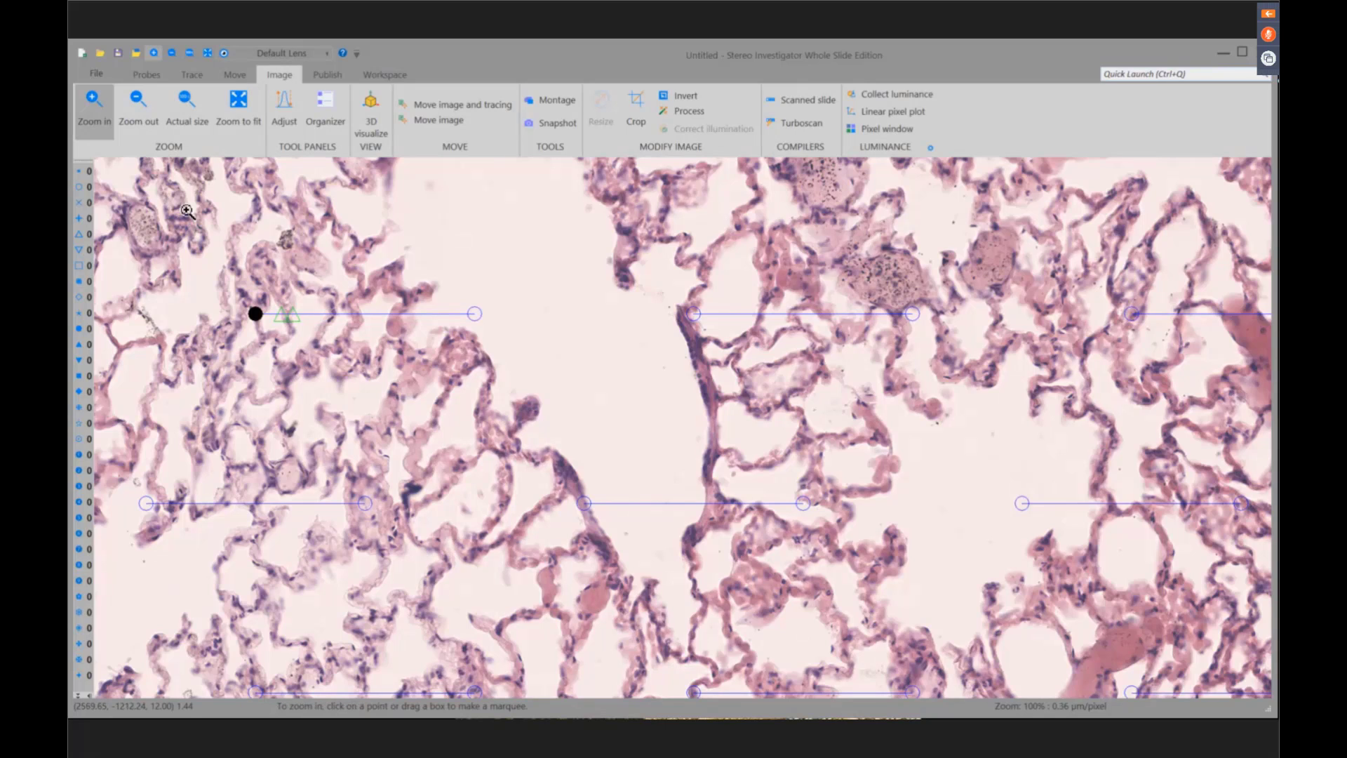
pyautogui.moveTo(187, 211); pyautogui.dragTo(595, 423)
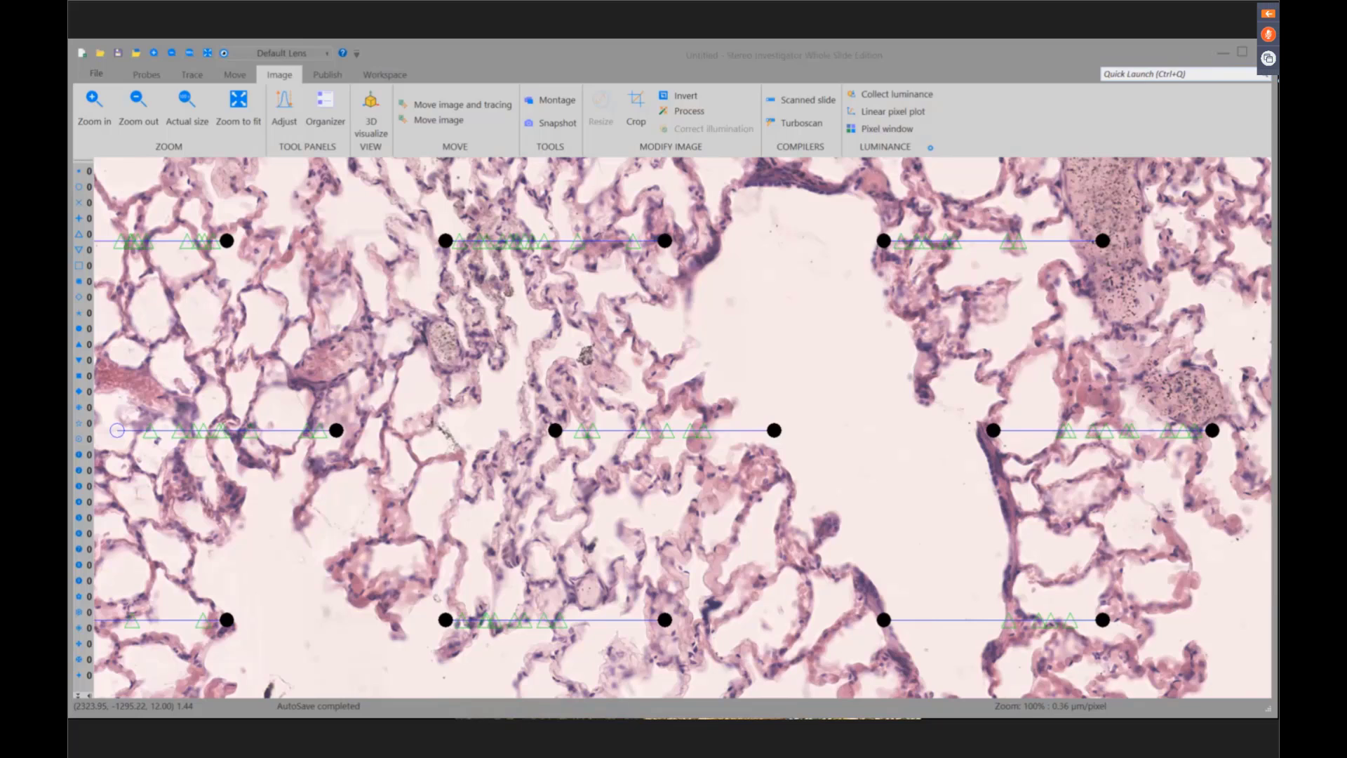
# - Stop the running Weibel surface probe
pyautogui.click(146, 75)
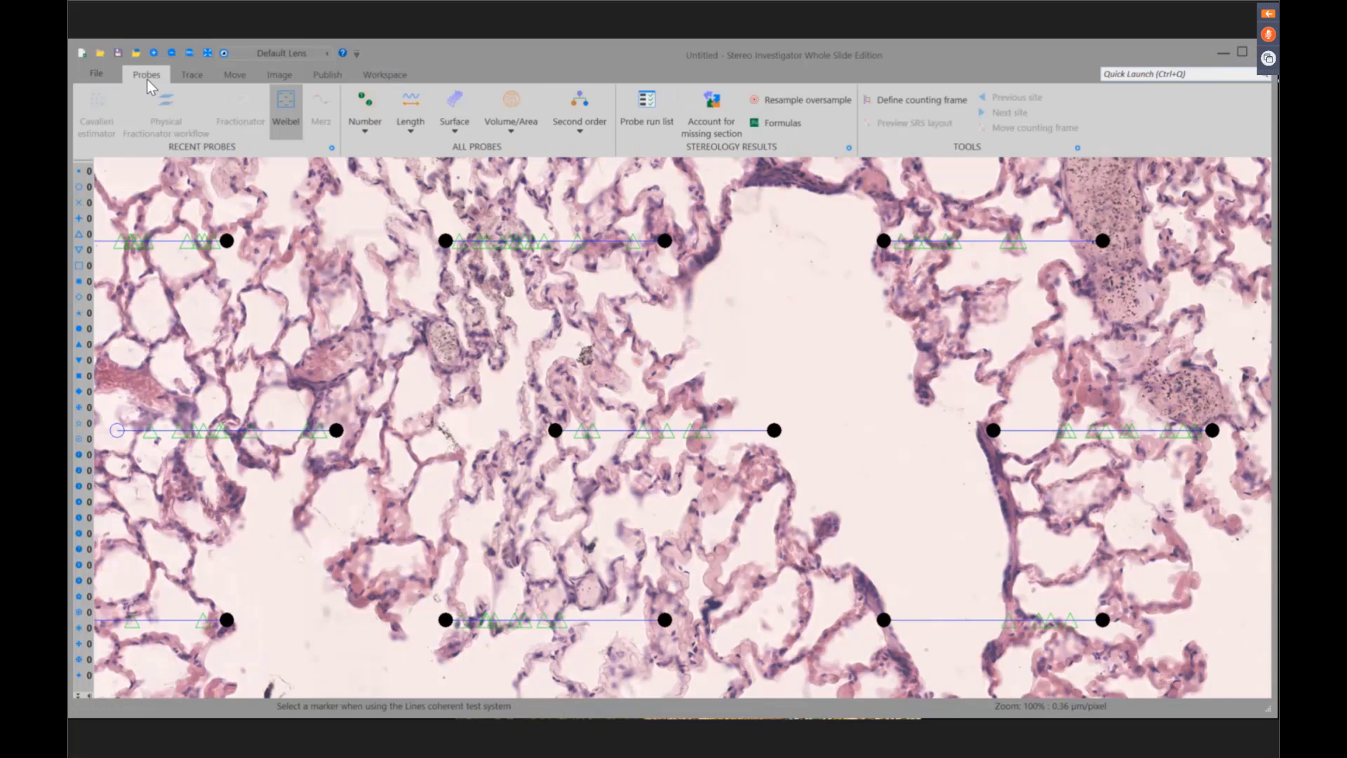
pyautogui.click(454, 115)
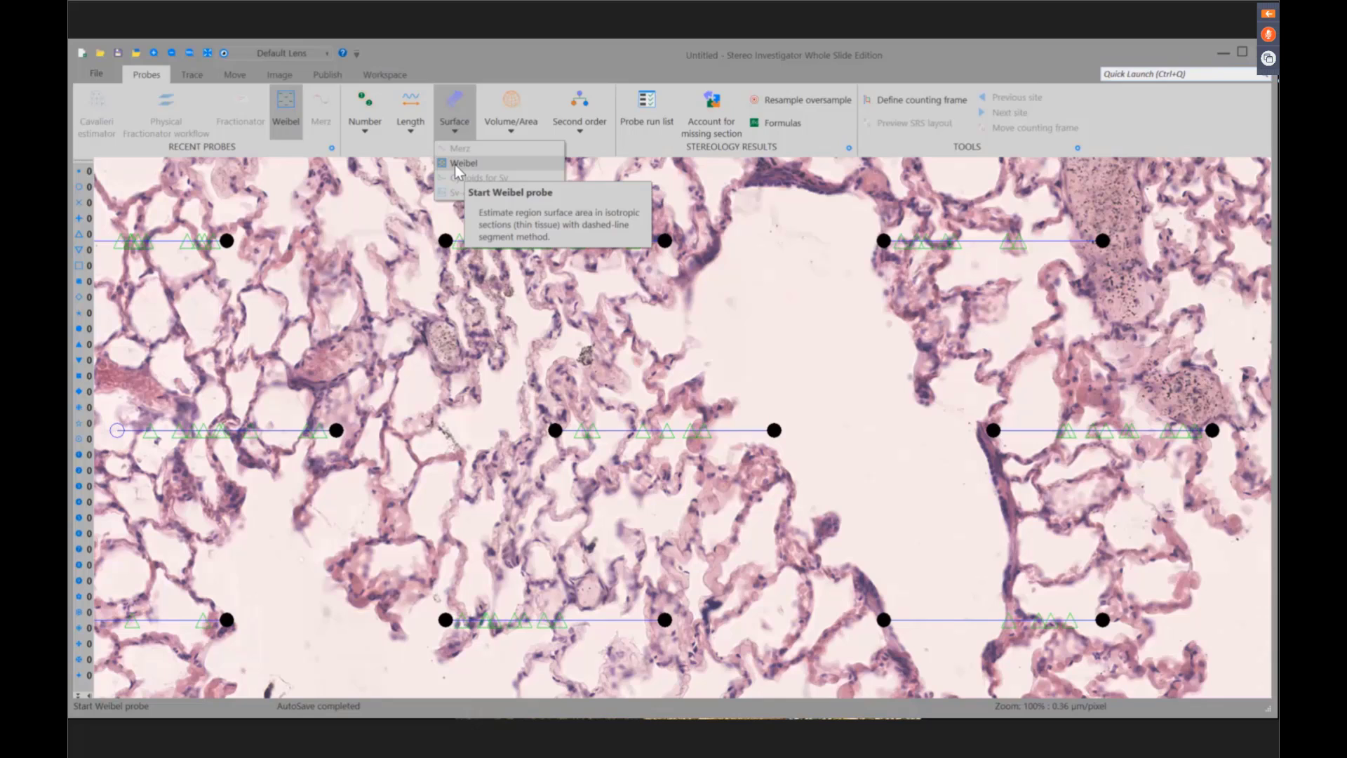
pyautogui.click(454, 164)
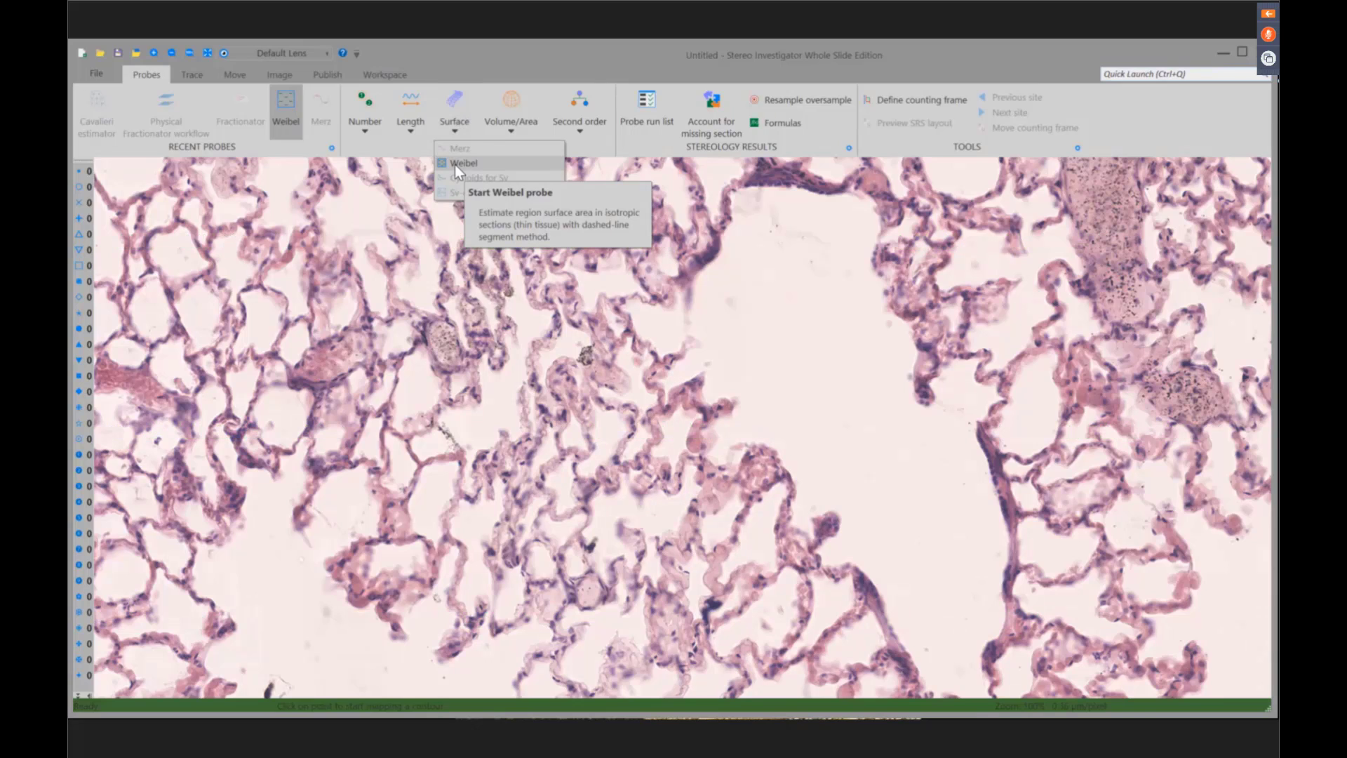
# - View the sampling results of the Weibel run from the probe run list, examining the surface density Sv
pyautogui.click(635, 102)
pyautogui.click(225, 455)
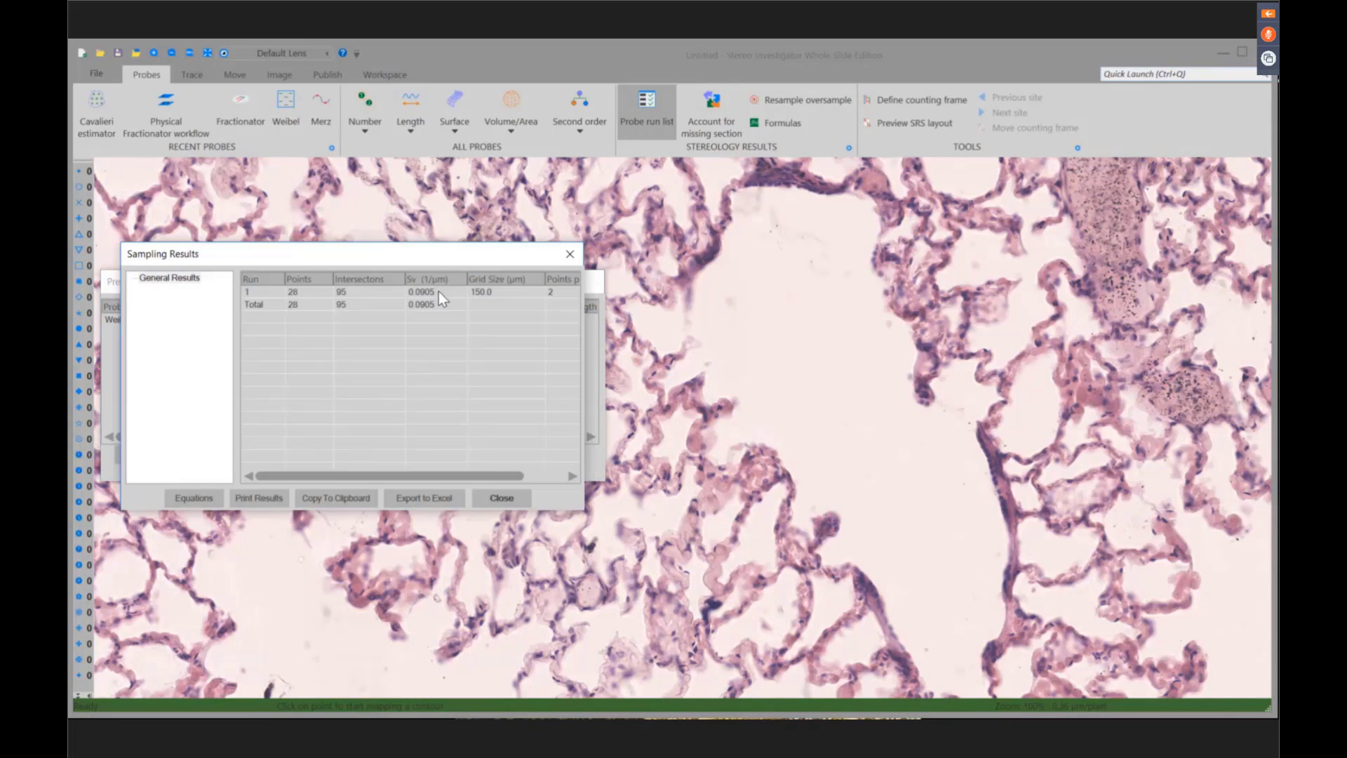
pyautogui.click(439, 292)
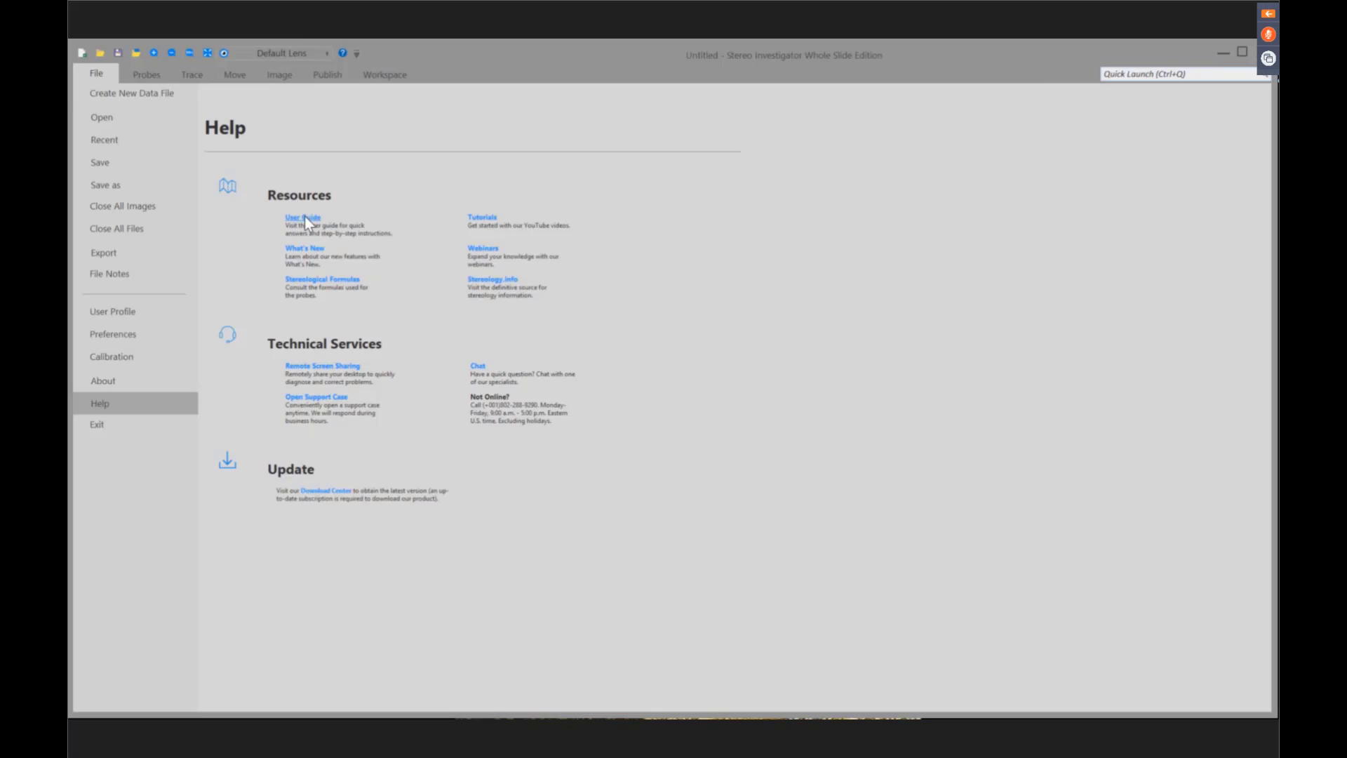
# - Open the online user guide and look up the Weibel formula for surface area per unit volume among the stereological formulas
pyautogui.click(305, 219)
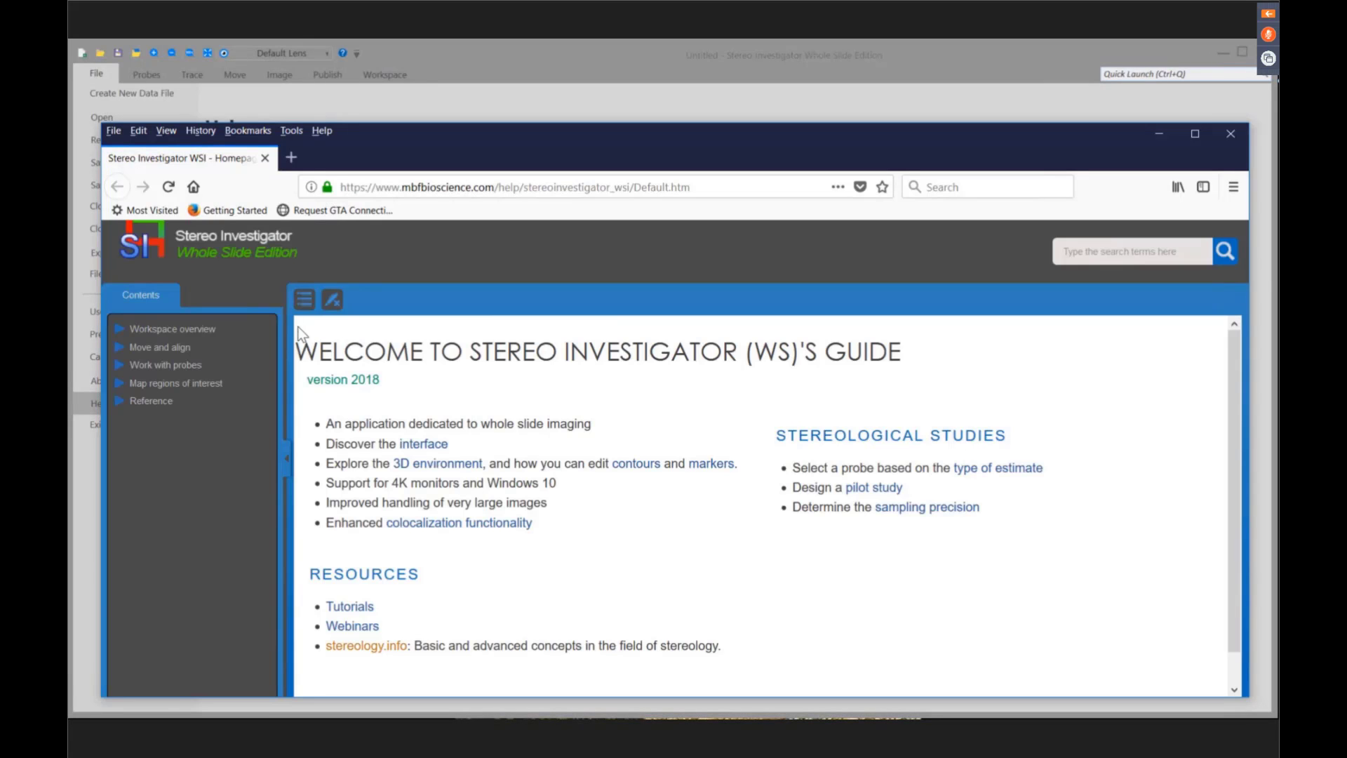
pyautogui.click(166, 365)
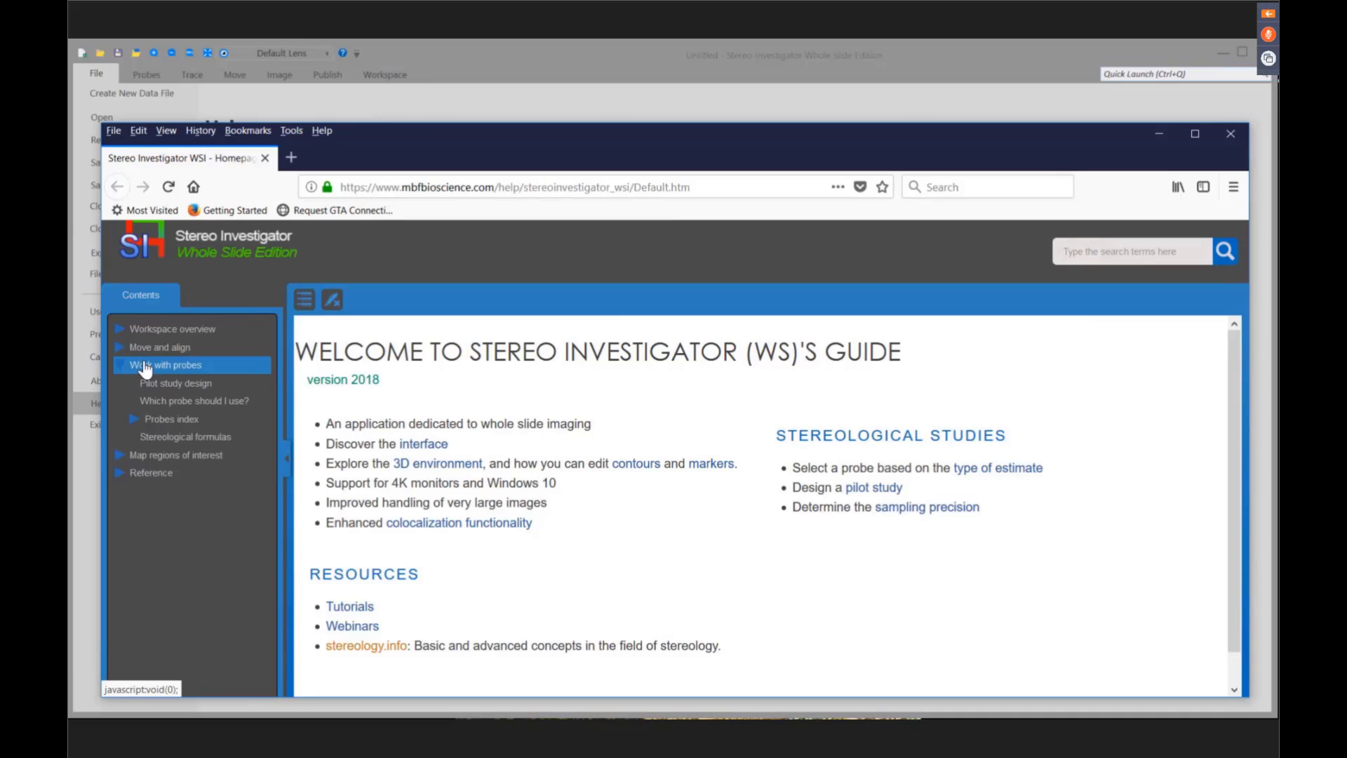
pyautogui.click(166, 437)
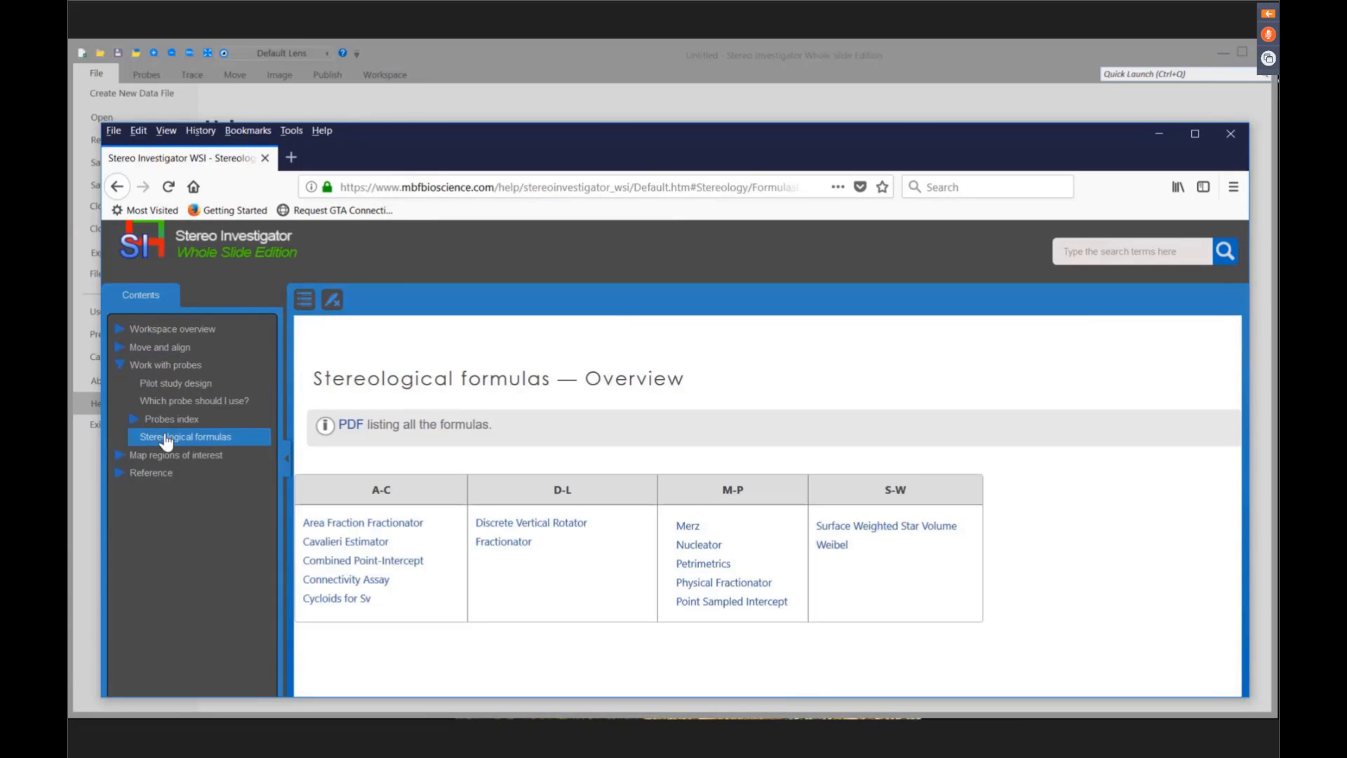
pyautogui.click(830, 546)
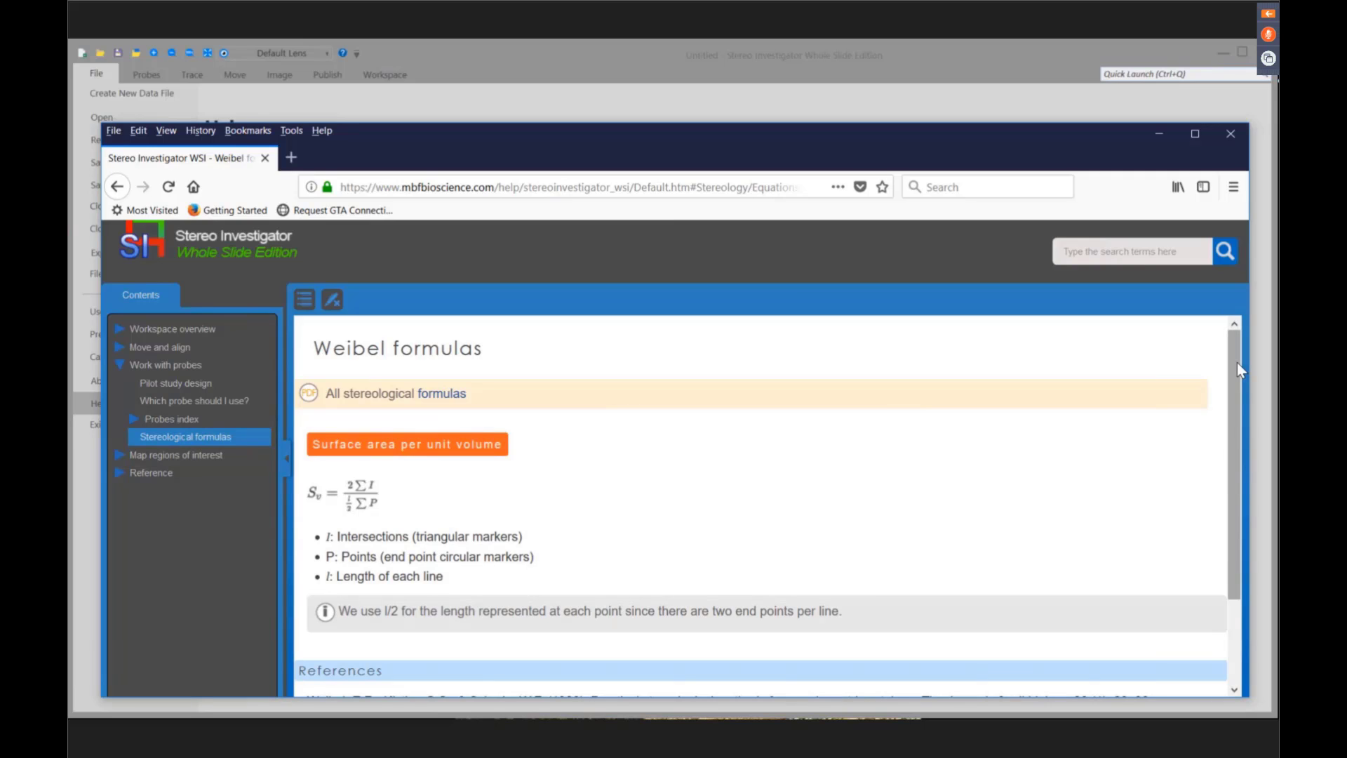
pyautogui.moveTo(1236, 362); pyautogui.dragTo(1233, 399)
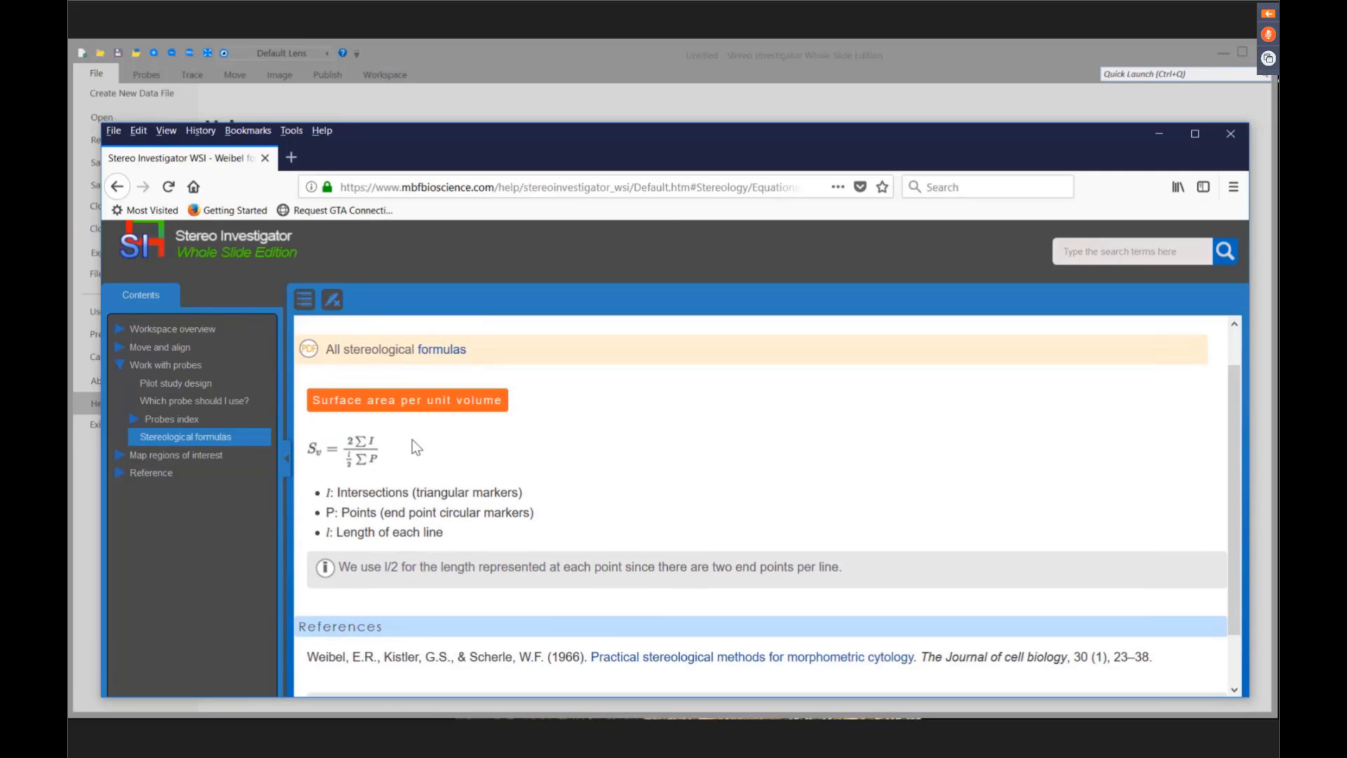
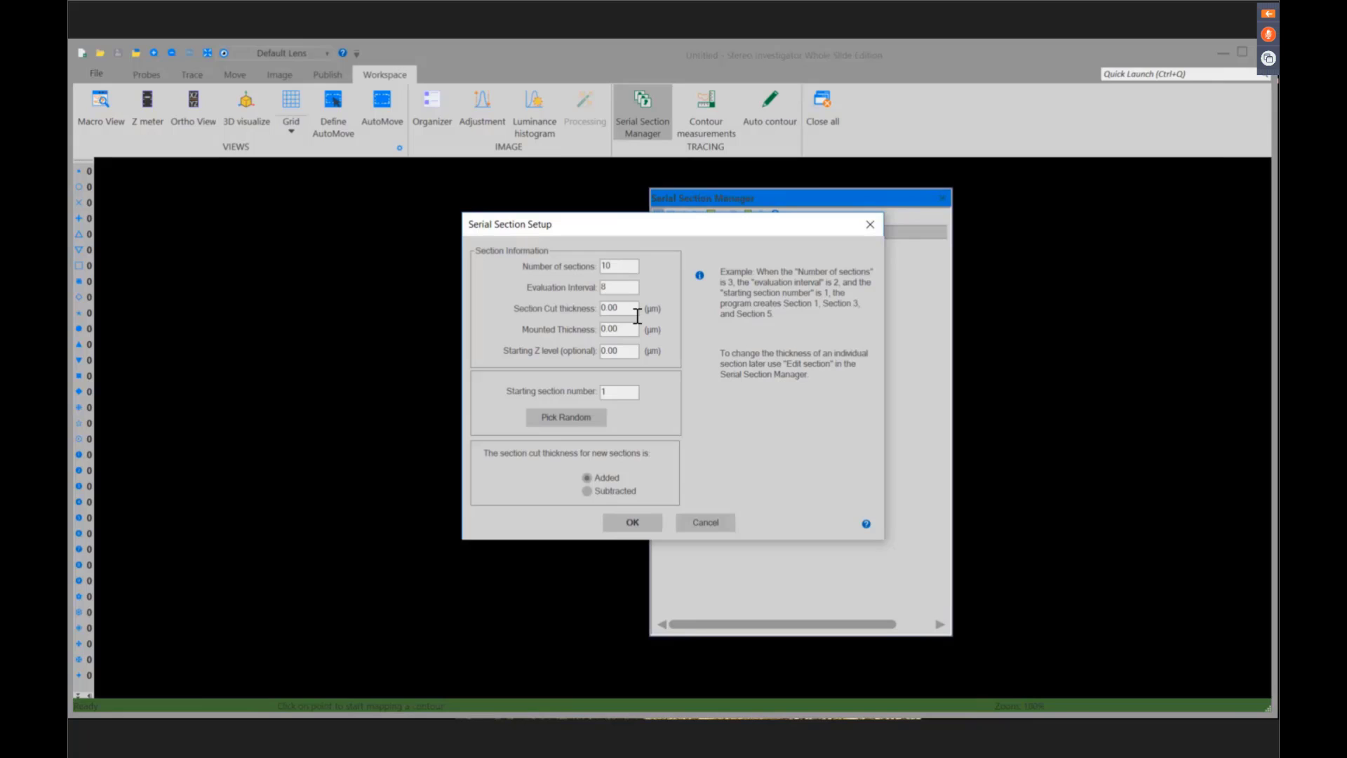
# - Set the section cut thickness to 12 µm and mounted thickness to 6 µm, pick a random starting section, and create the serial sections
pyautogui.doubleClick(628, 309)
pyautogui.write('12.00')
pyautogui.doubleClick(628, 330)
pyautogui.write('6')
pyautogui.click(570, 411)
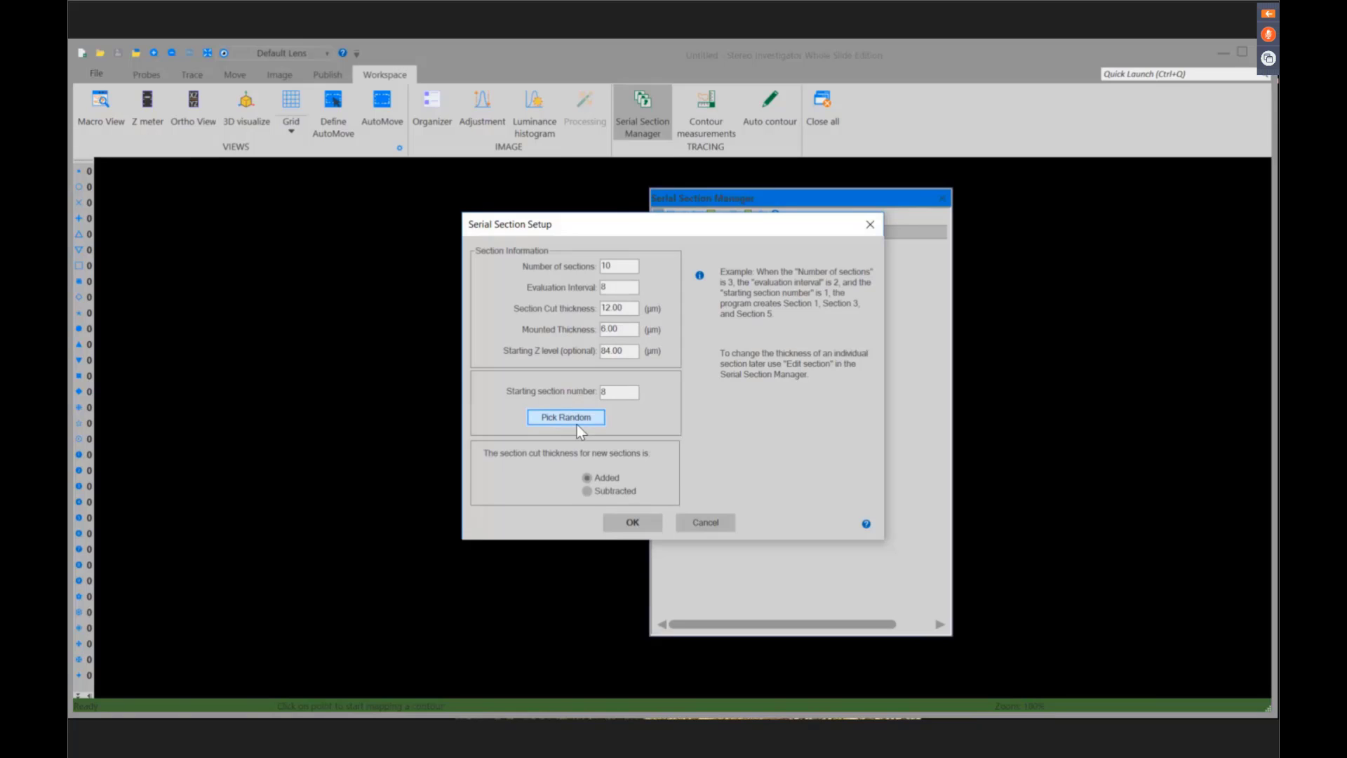
pyautogui.click(621, 520)
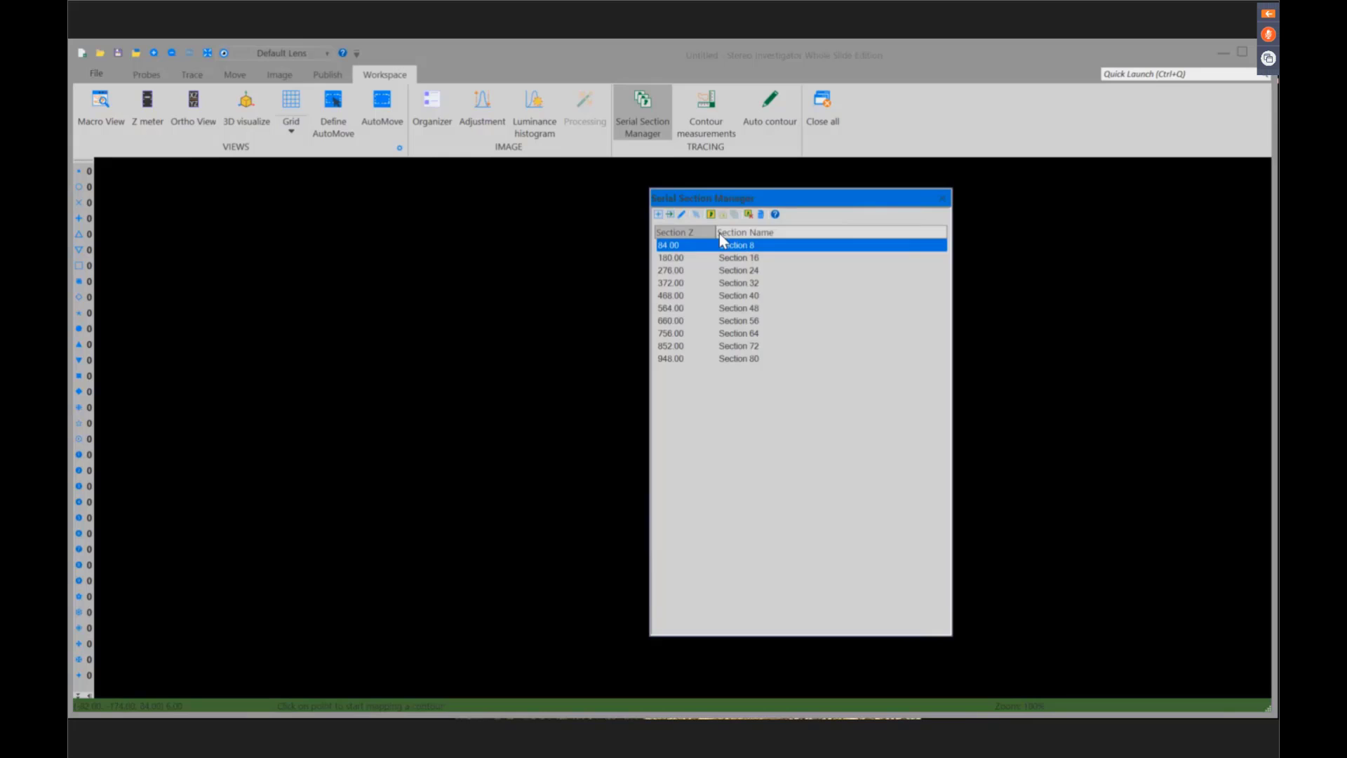
# - Close the Serial Section Manager and load a placenta image from the Biolucida Server
pyautogui.click(639, 115)
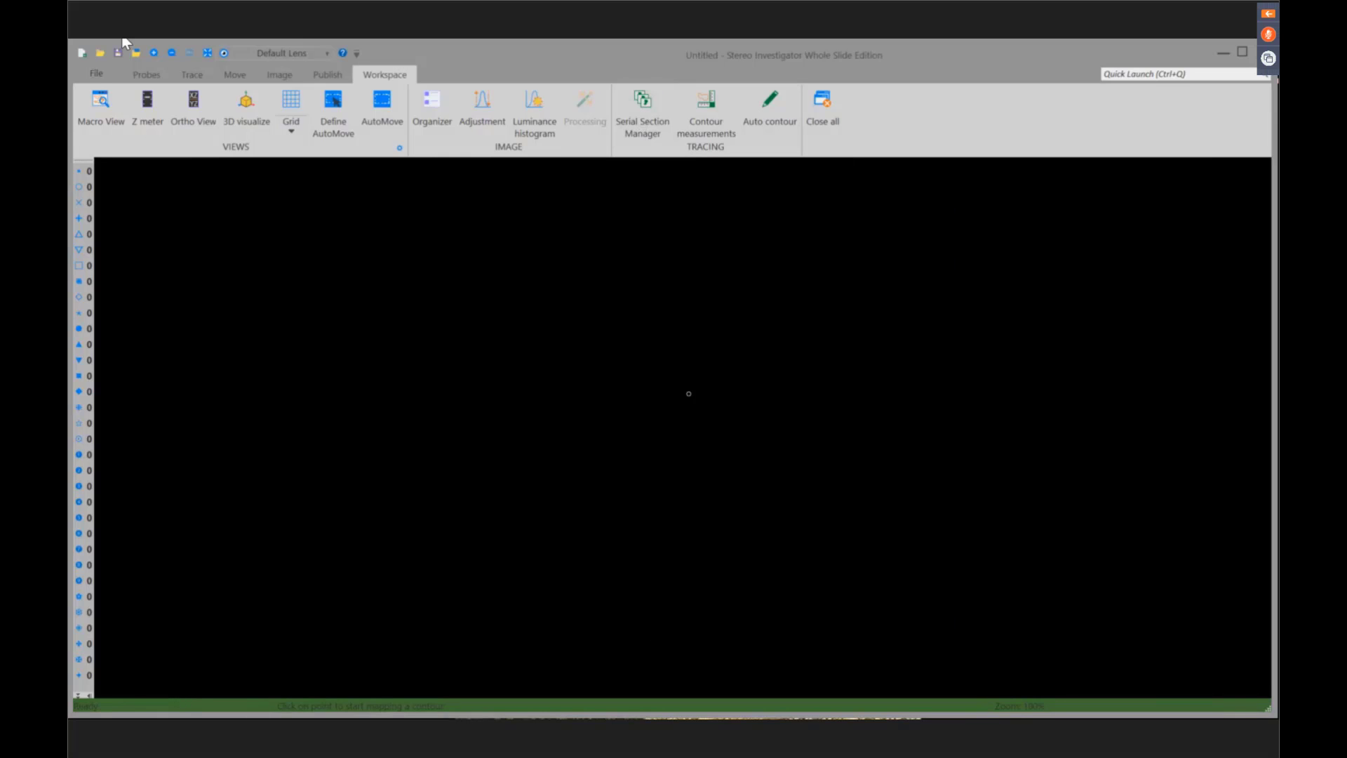
pyautogui.click(91, 73)
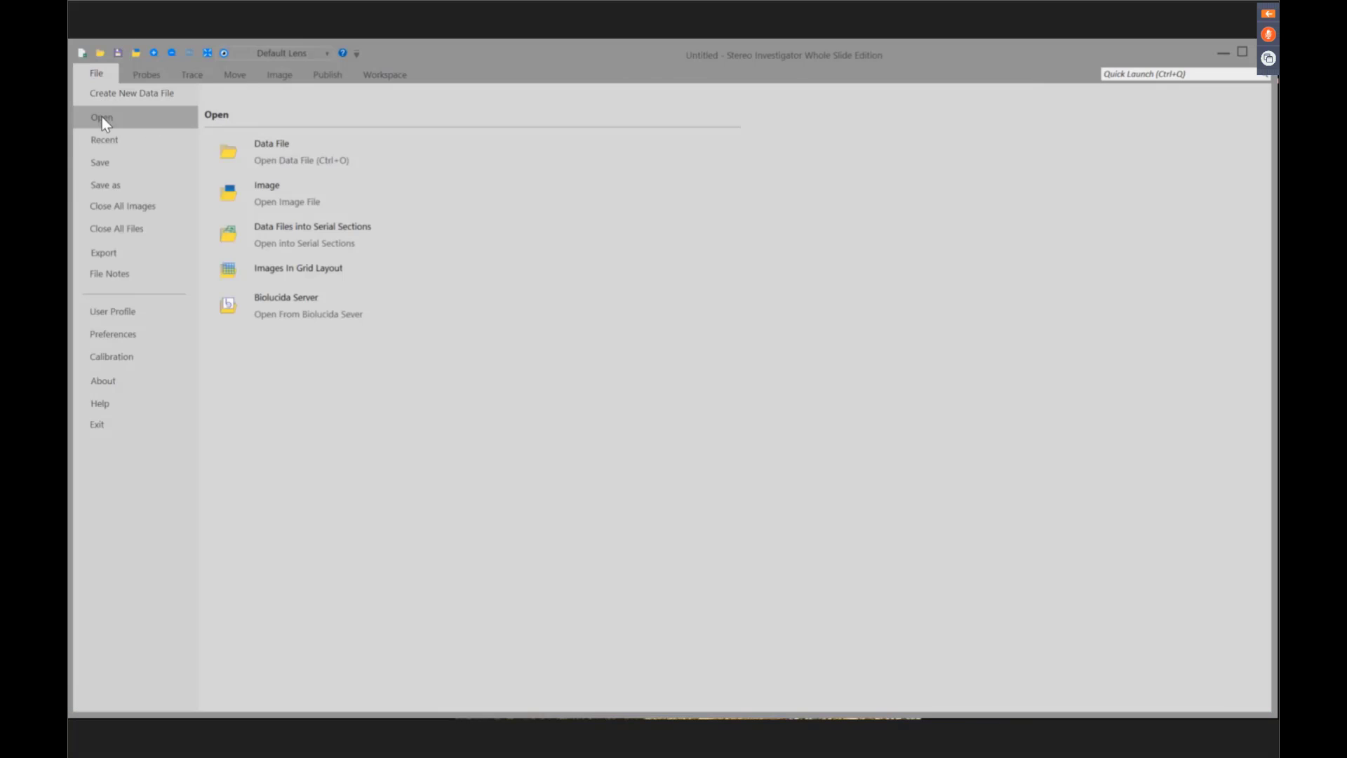
pyautogui.click(292, 302)
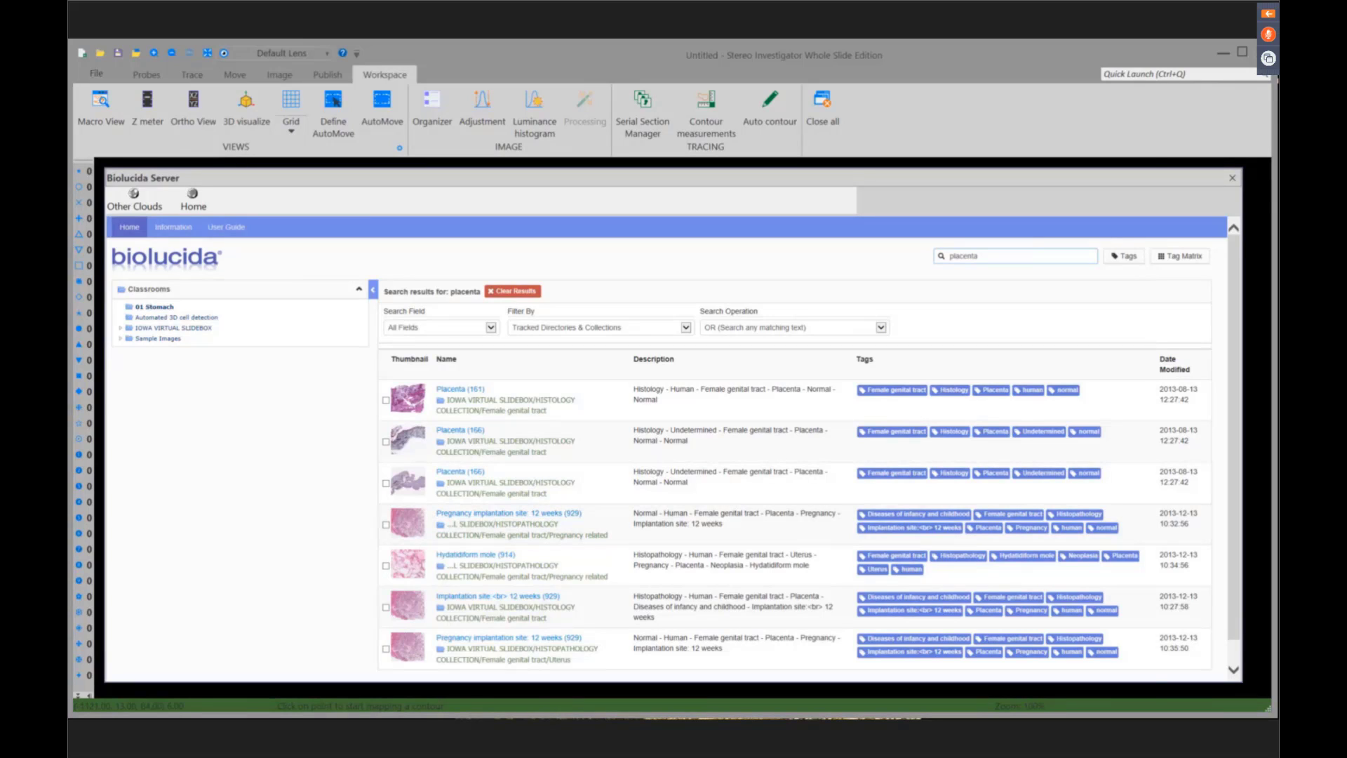
pyautogui.click(1235, 179)
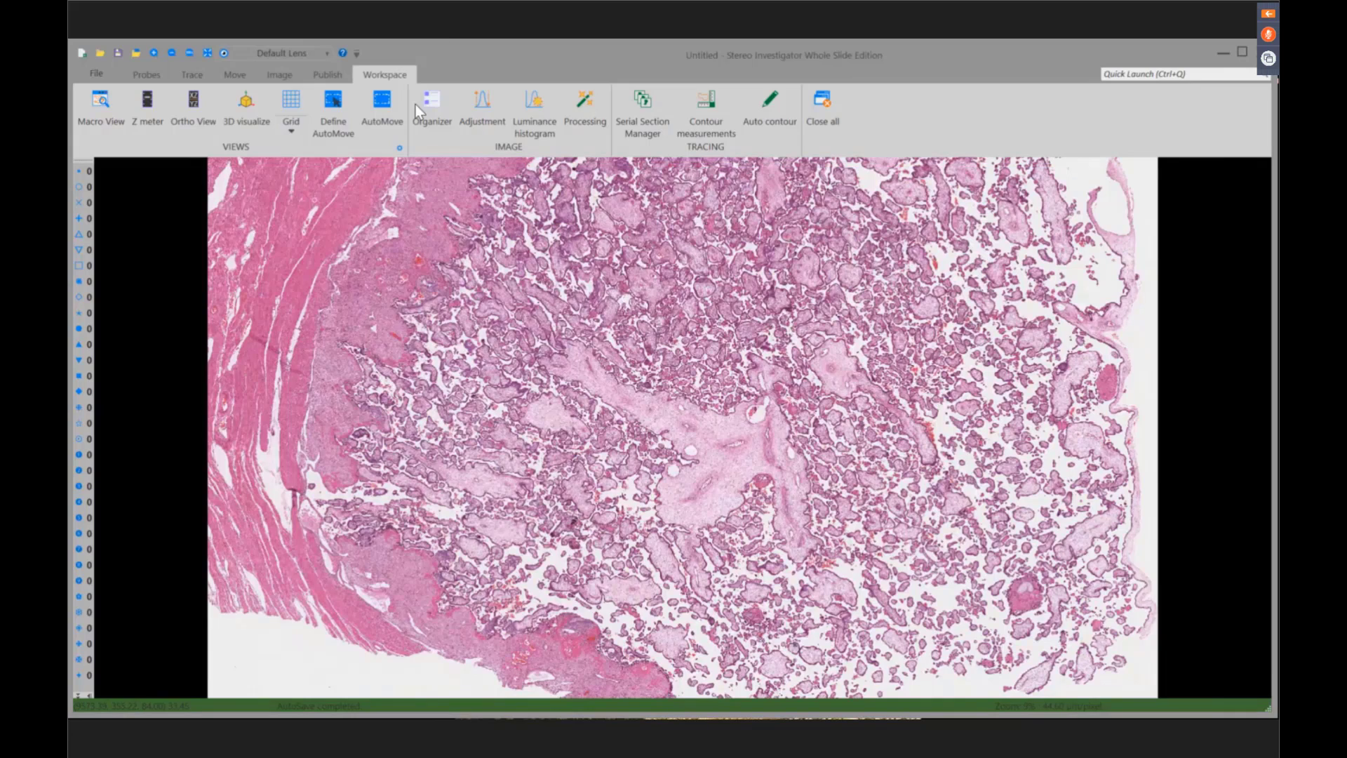
# - Turn on AutoMove and trace a closed placenta contour around the villous tissue, excluding the muscle layer
pyautogui.click(372, 121)
pyautogui.click(191, 74)
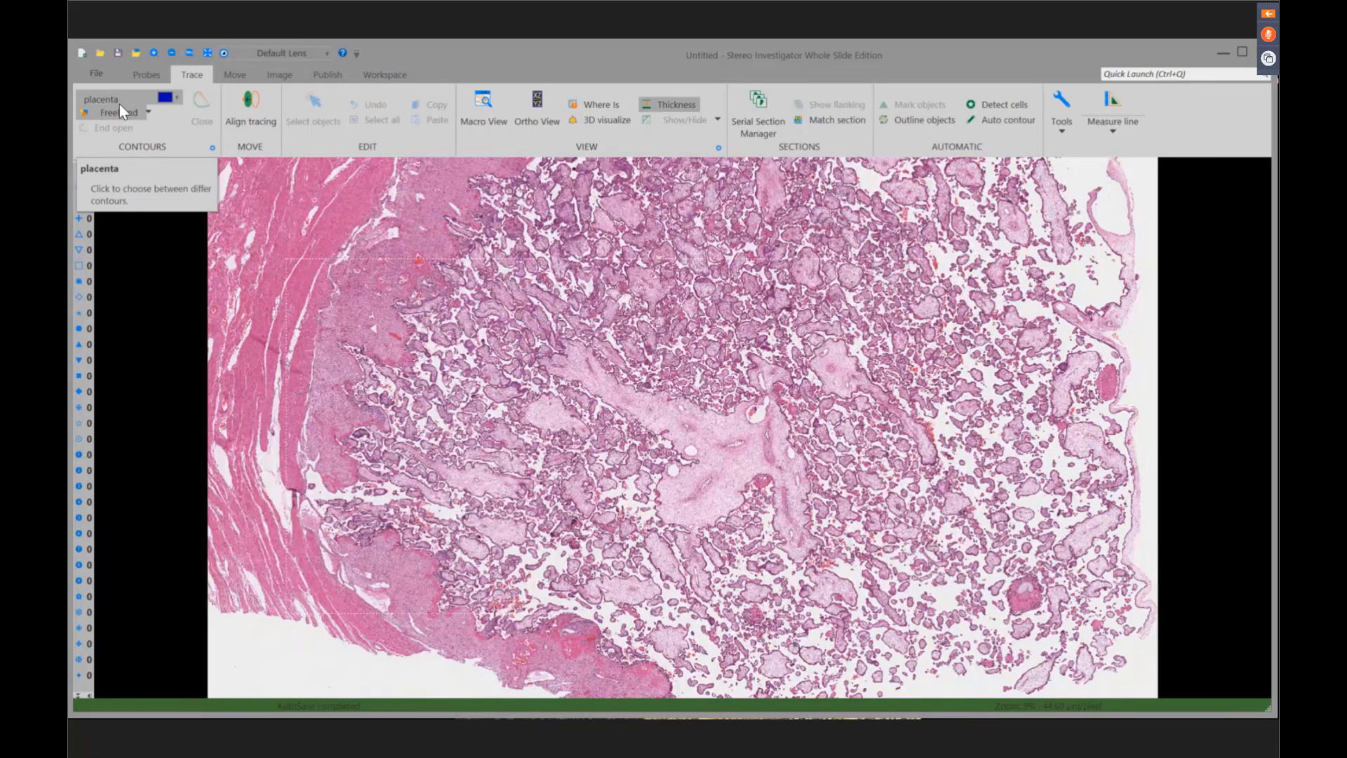
pyautogui.click(405, 542)
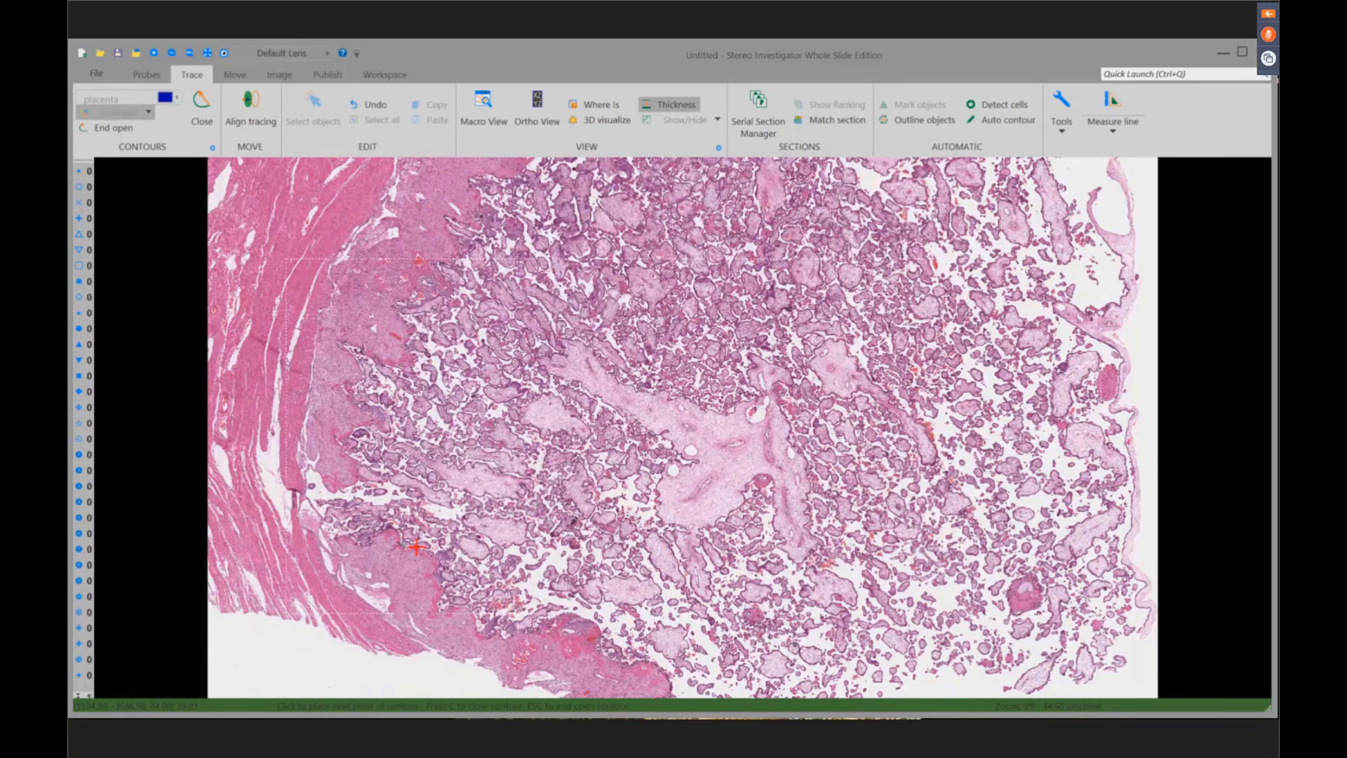
pyautogui.click(426, 553)
pyautogui.click(441, 572)
pyautogui.click(451, 605)
pyautogui.click(469, 608)
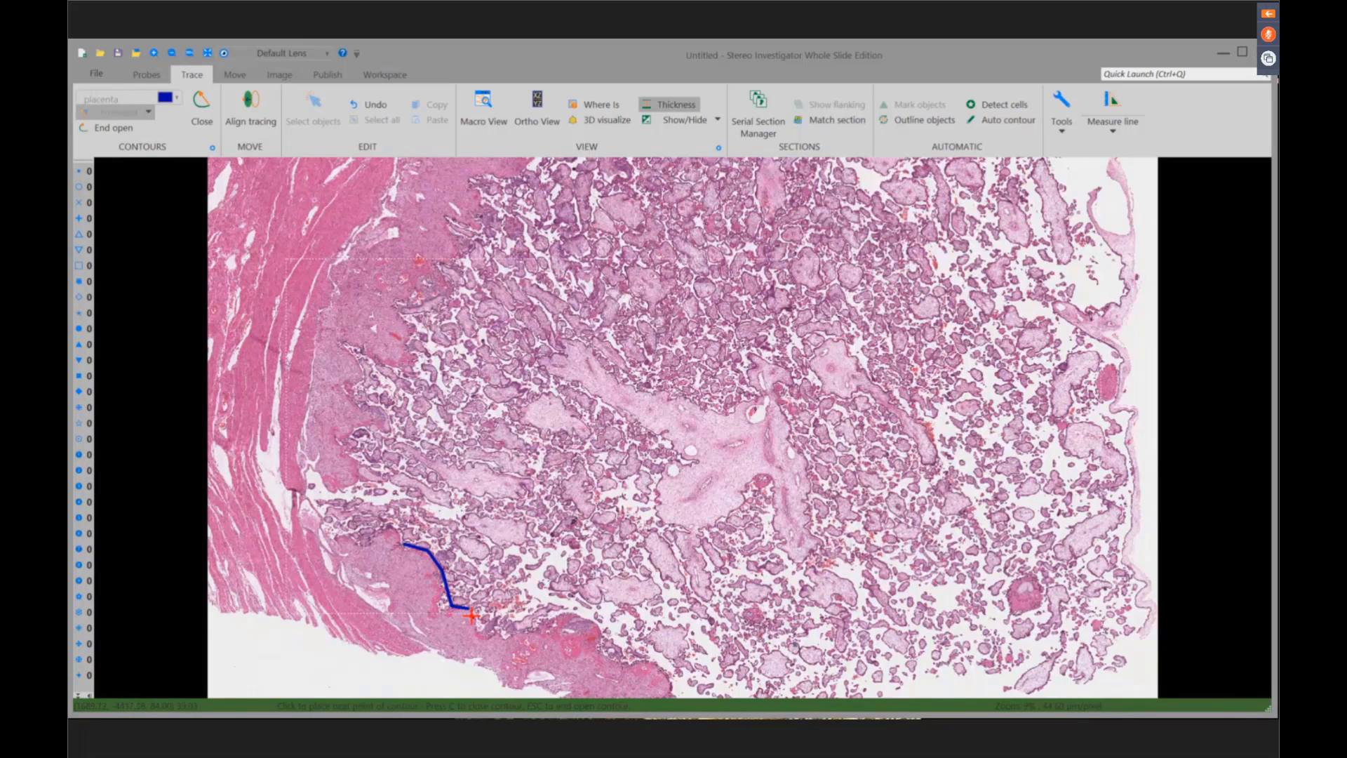
pyautogui.click(475, 618)
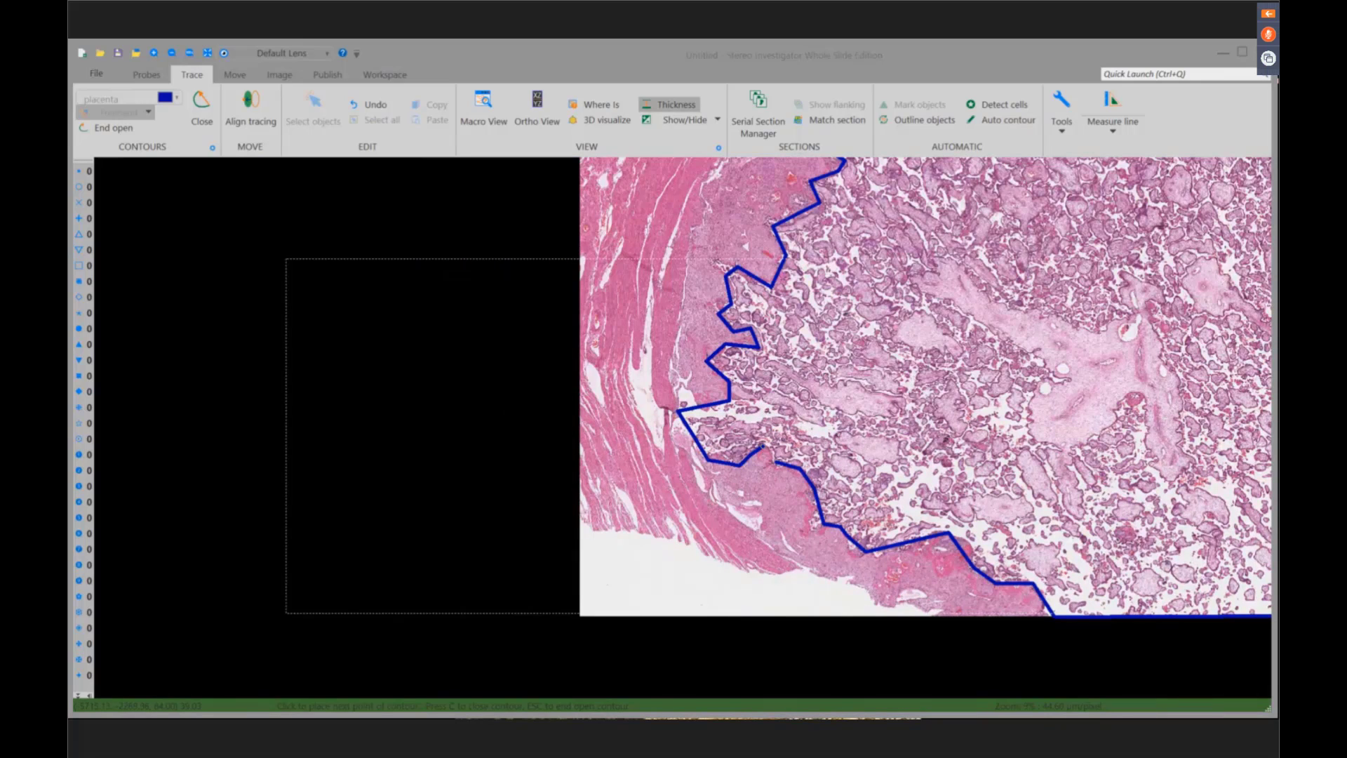
pyautogui.rightClick(396, 351)
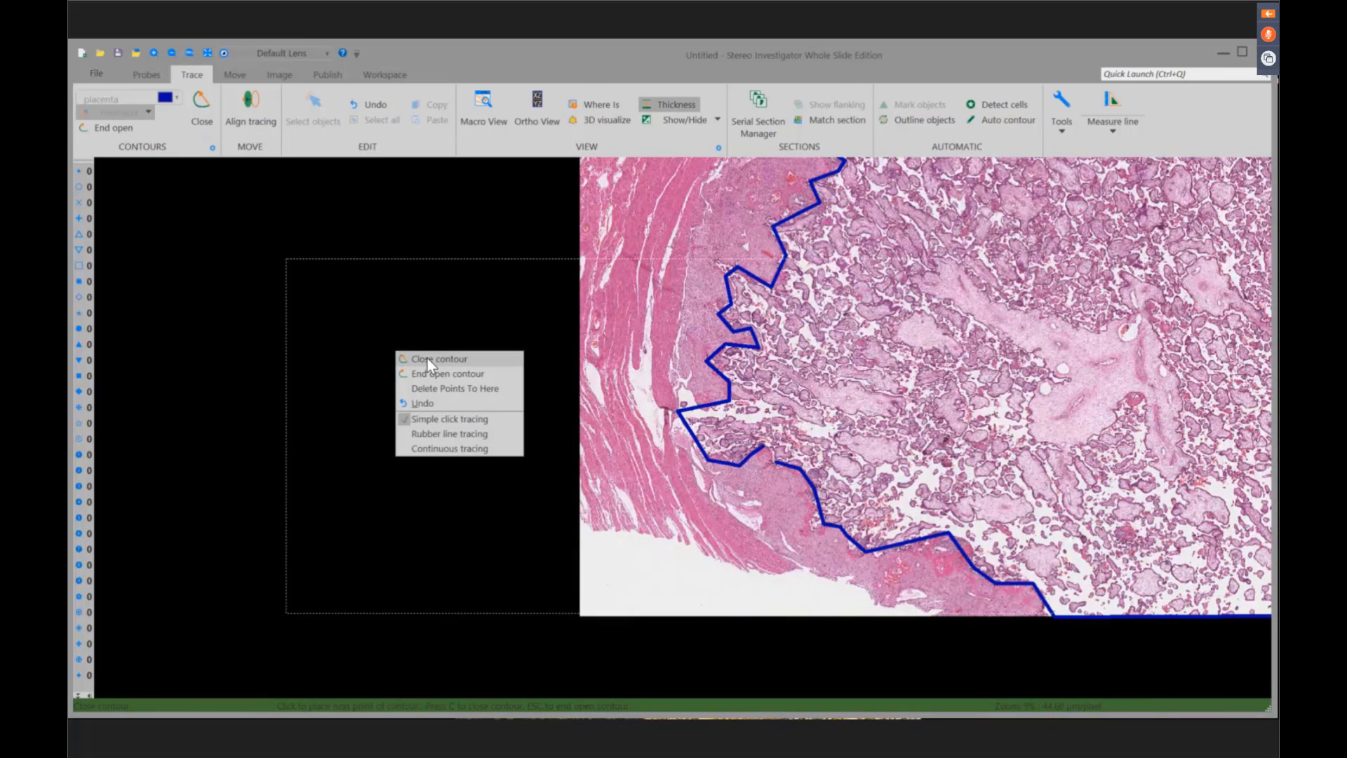
pyautogui.click(428, 358)
# - Zoom the image to fit the window and turn off AutoMove
pyautogui.click(288, 73)
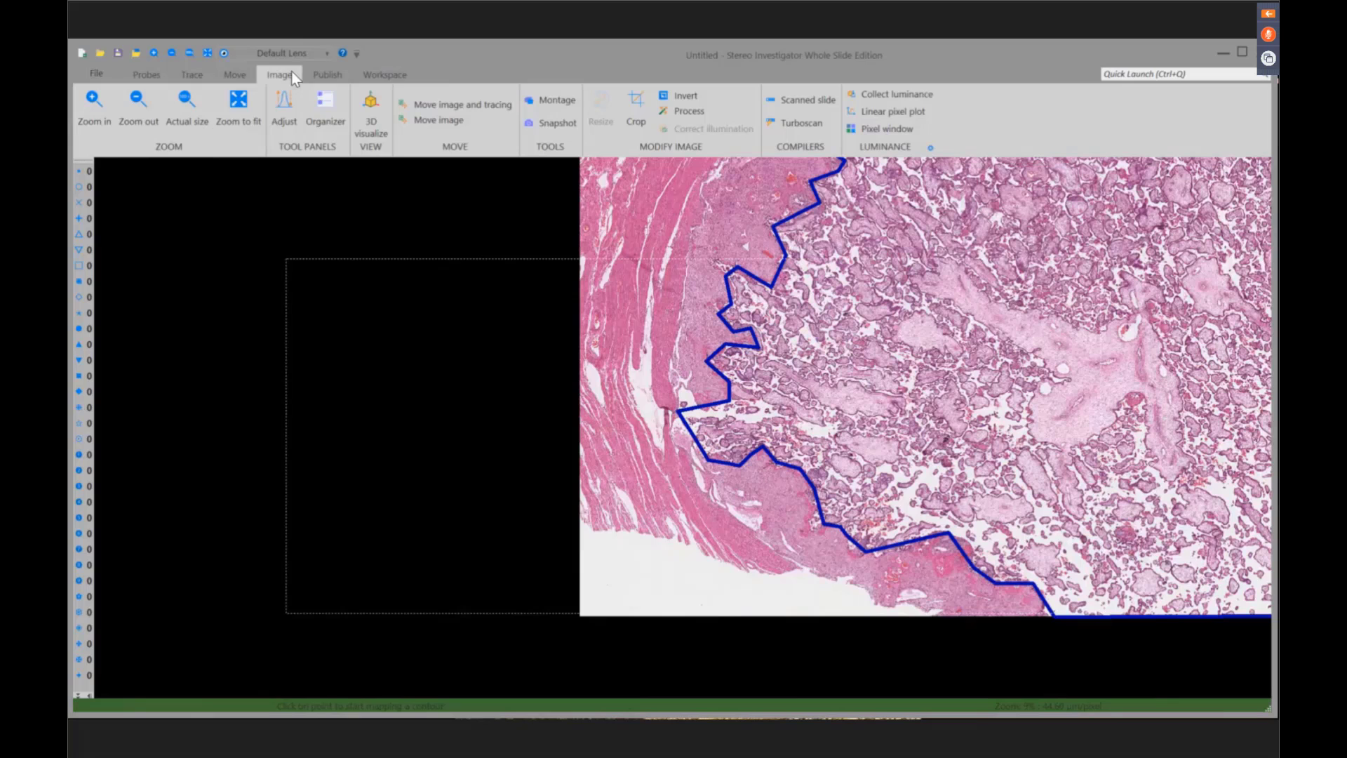
pyautogui.click(242, 104)
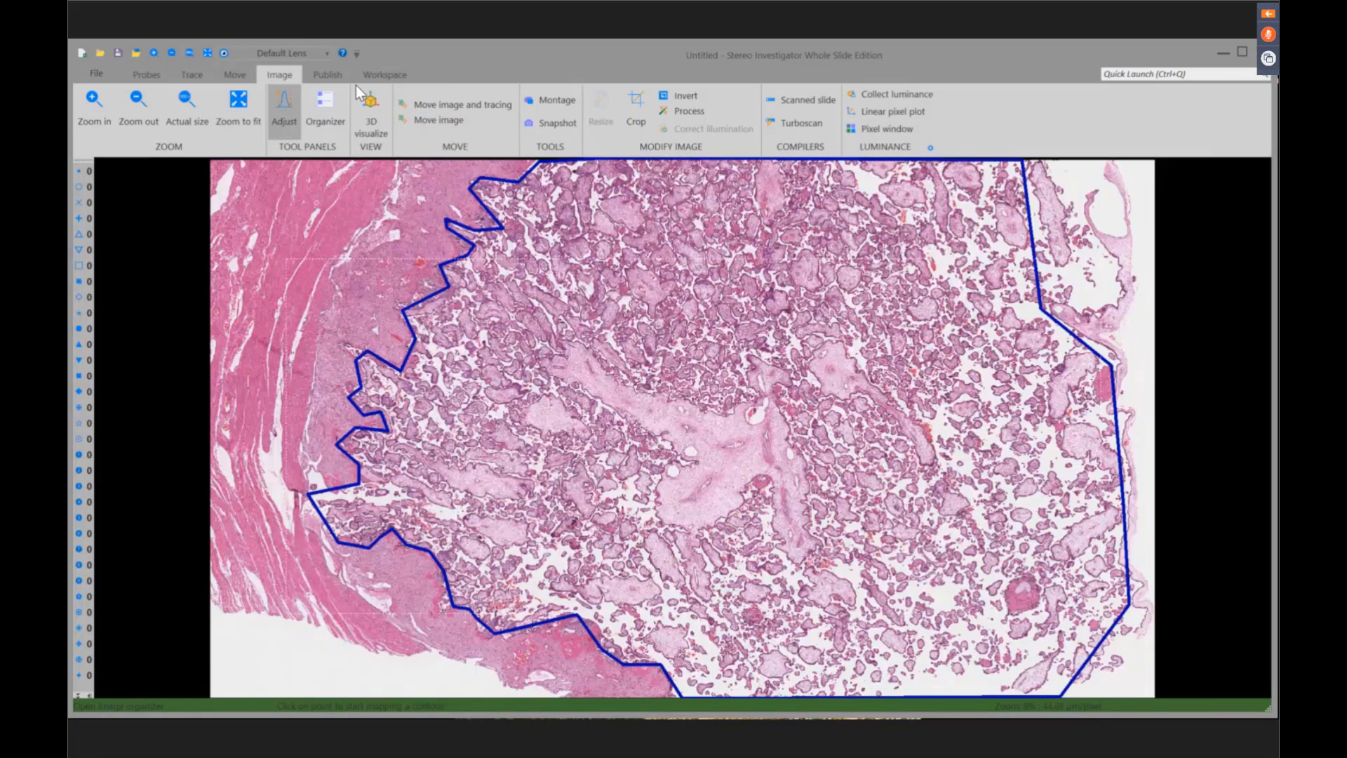
pyautogui.click(394, 76)
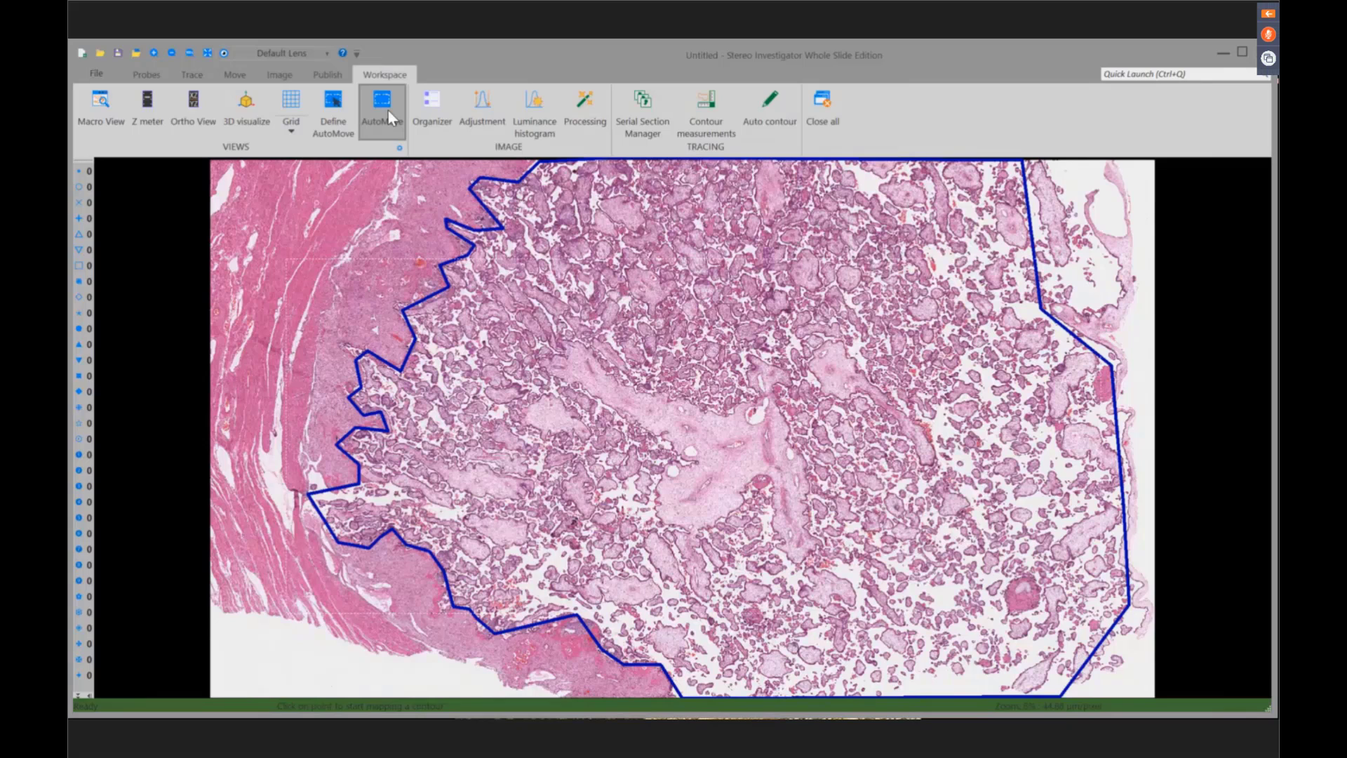
pyautogui.click(389, 113)
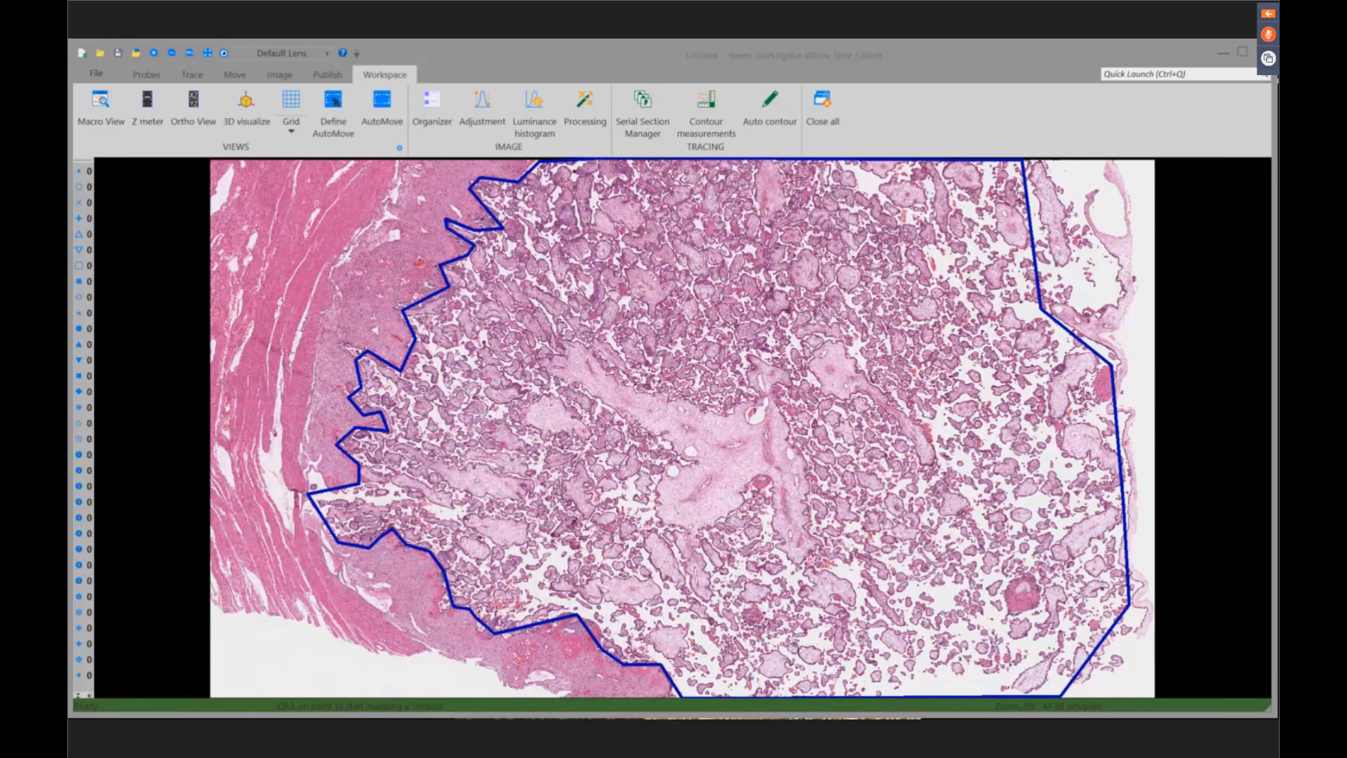
# - View the placenta at actual size, move to a field of separate villi, and magnify that area
pyautogui.click(278, 74)
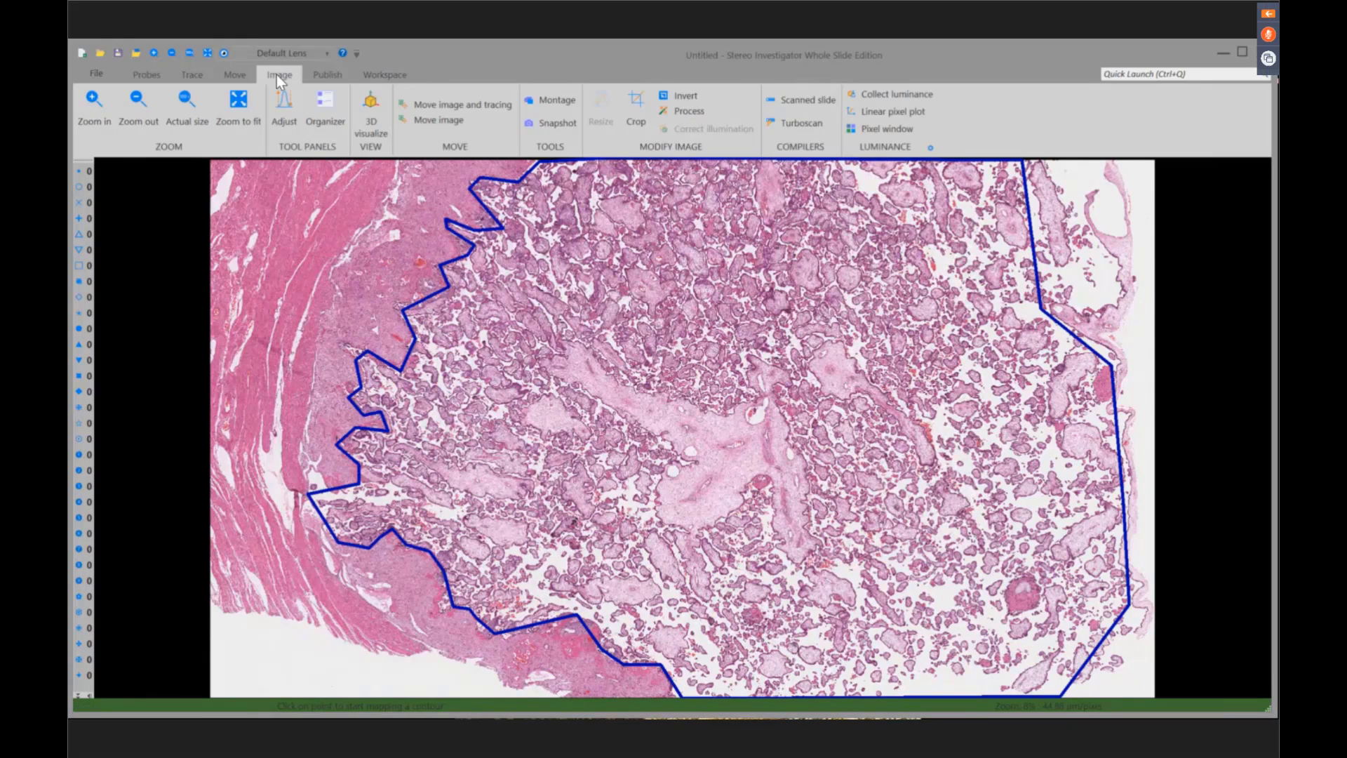
pyautogui.click(187, 107)
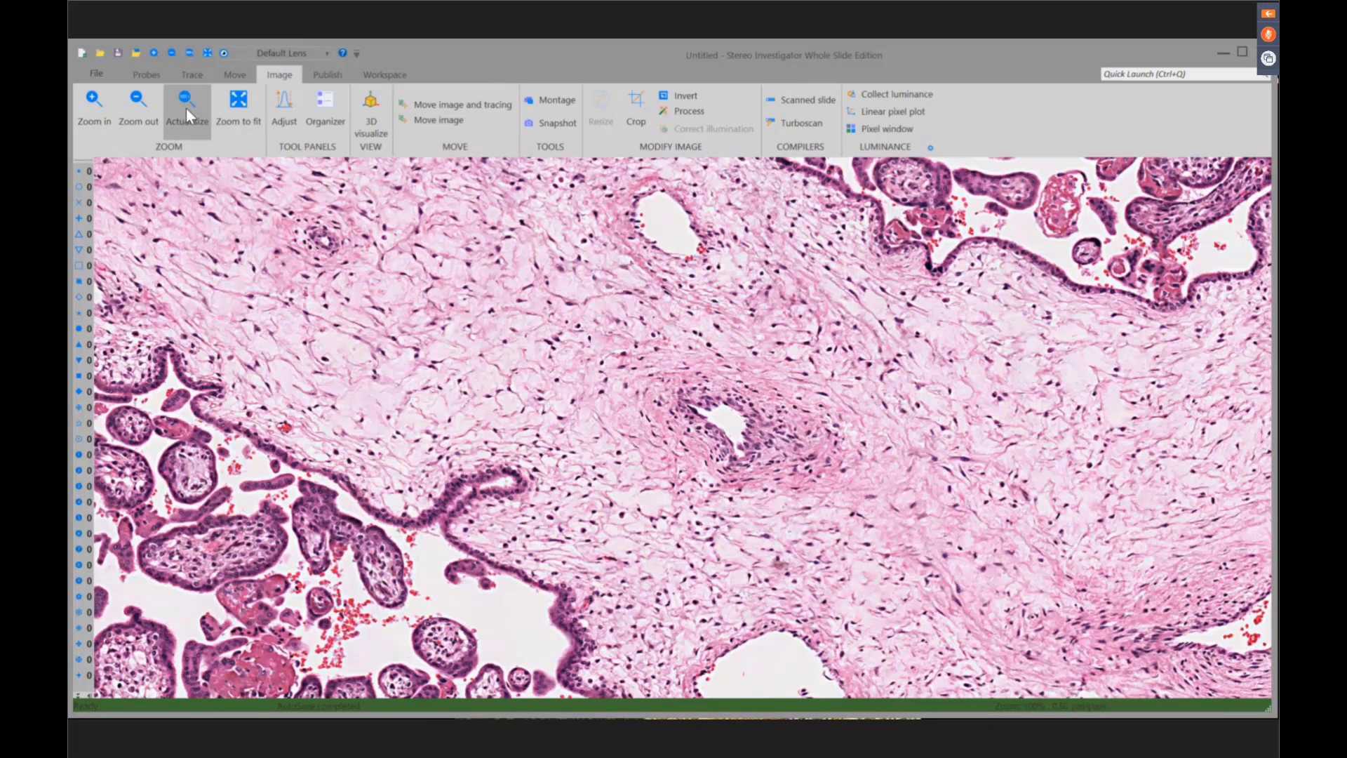
pyautogui.click(234, 74)
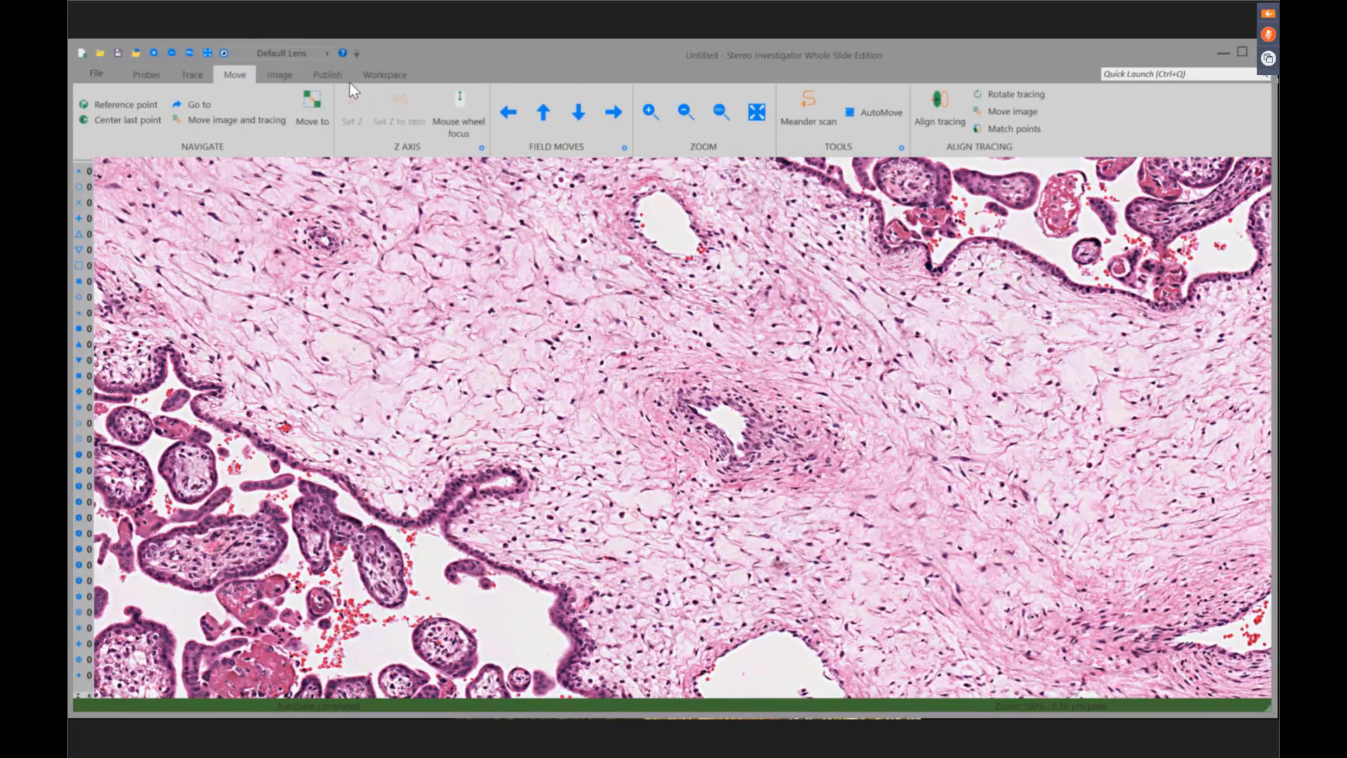
pyautogui.click(510, 114)
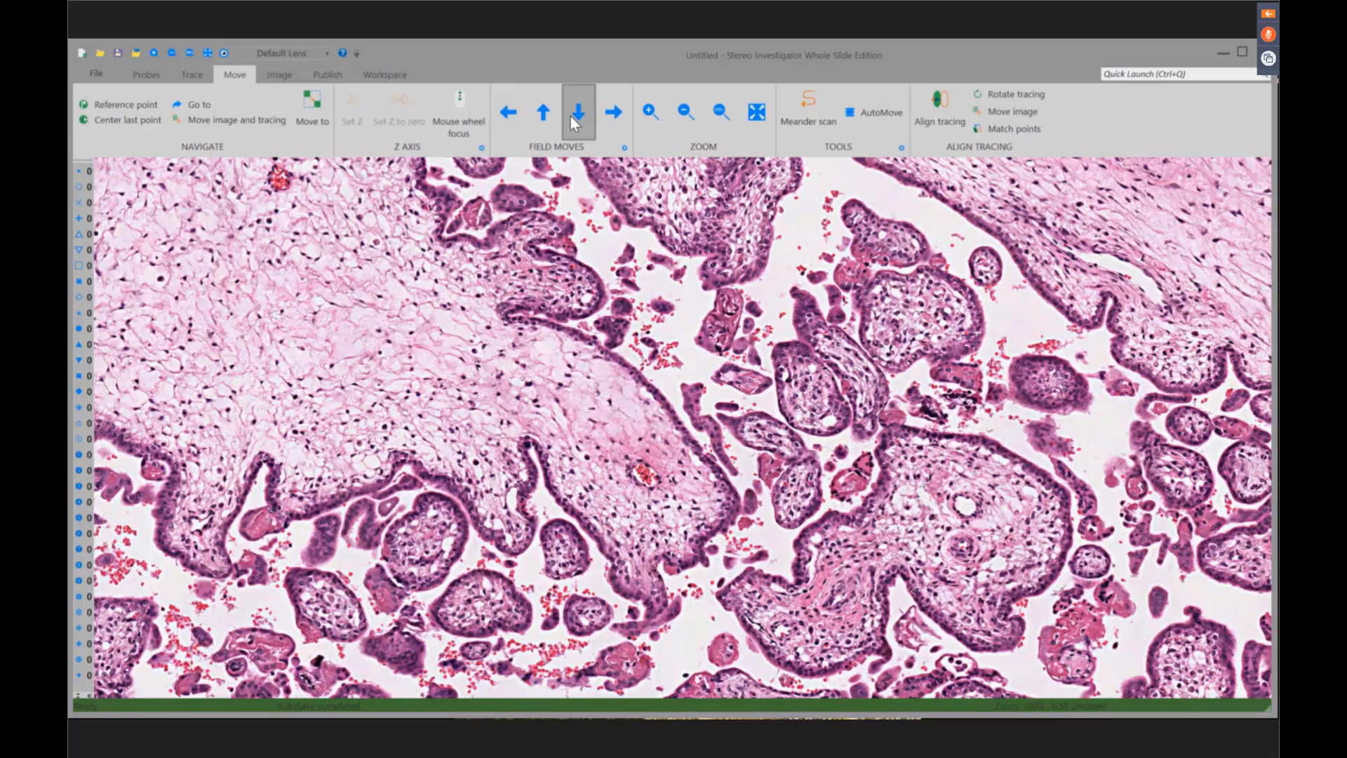
pyautogui.click(572, 117)
pyautogui.click(280, 76)
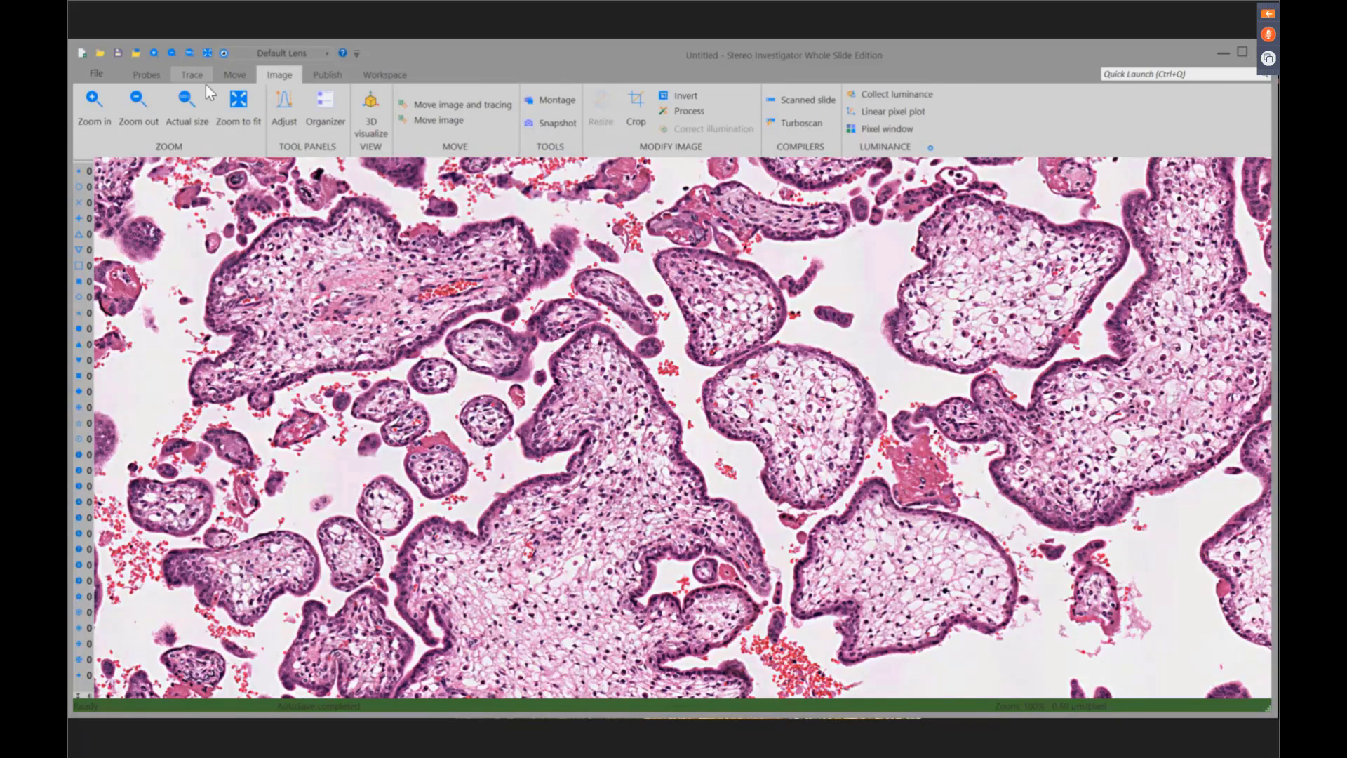
pyautogui.click(108, 115)
pyautogui.moveTo(194, 204); pyautogui.dragTo(717, 487)
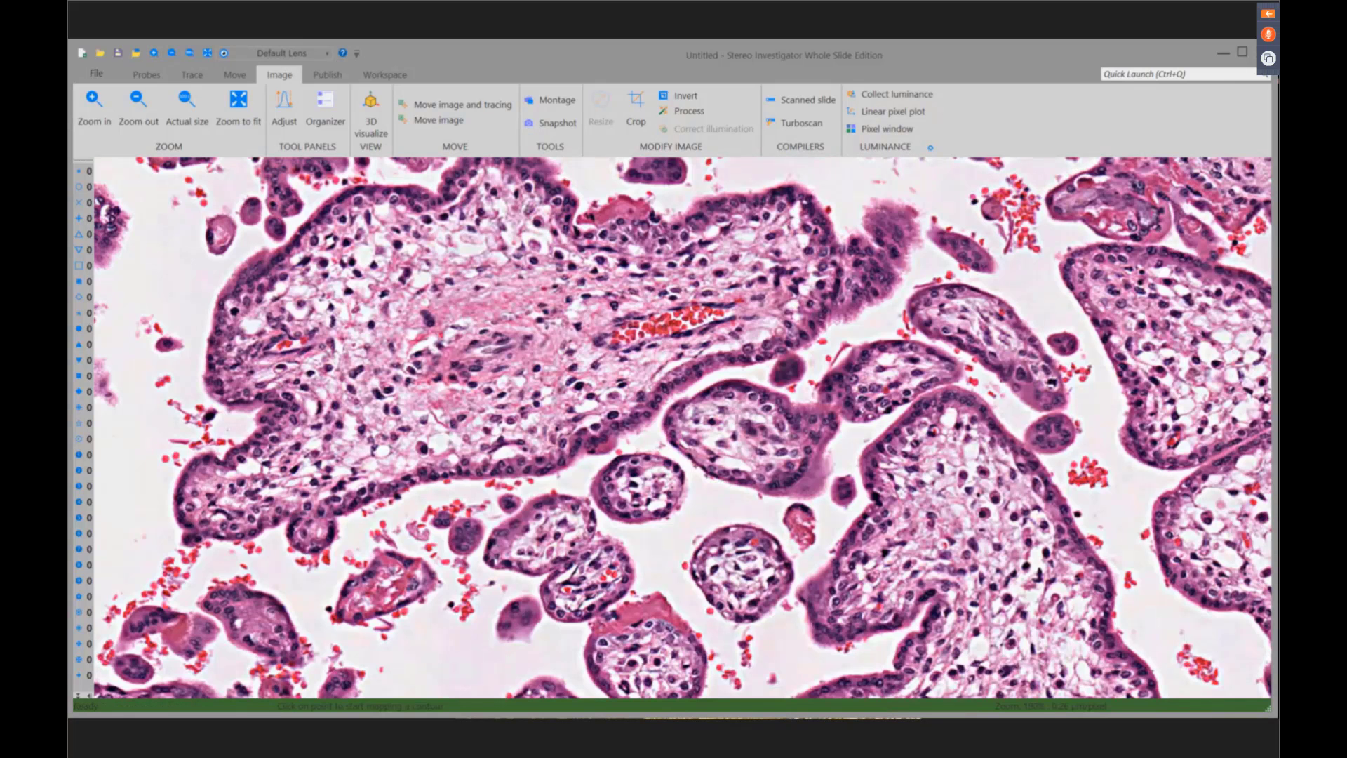
# - Define a 125 × 125 µm counting frame, checking its size against several villi before accepting it
pyautogui.click(145, 75)
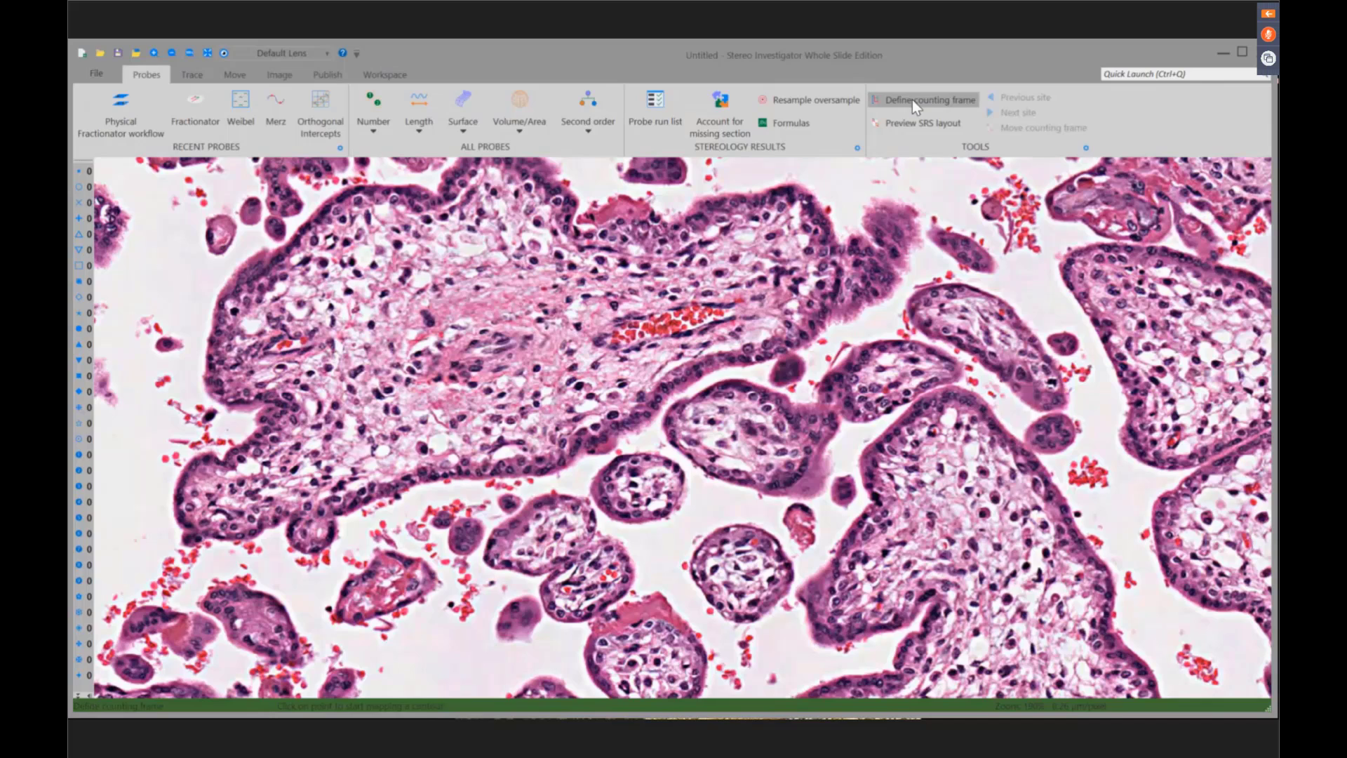
pyautogui.click(913, 100)
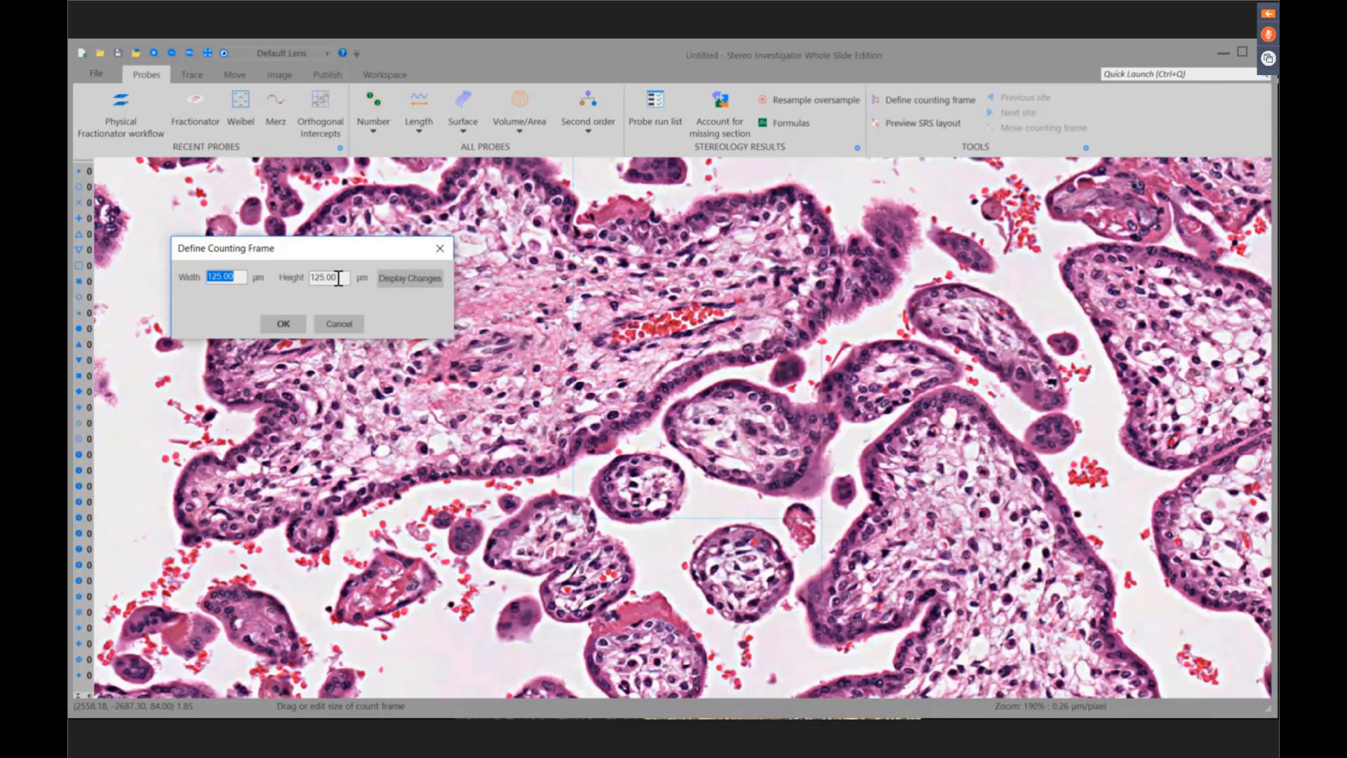
pyautogui.click(638, 449)
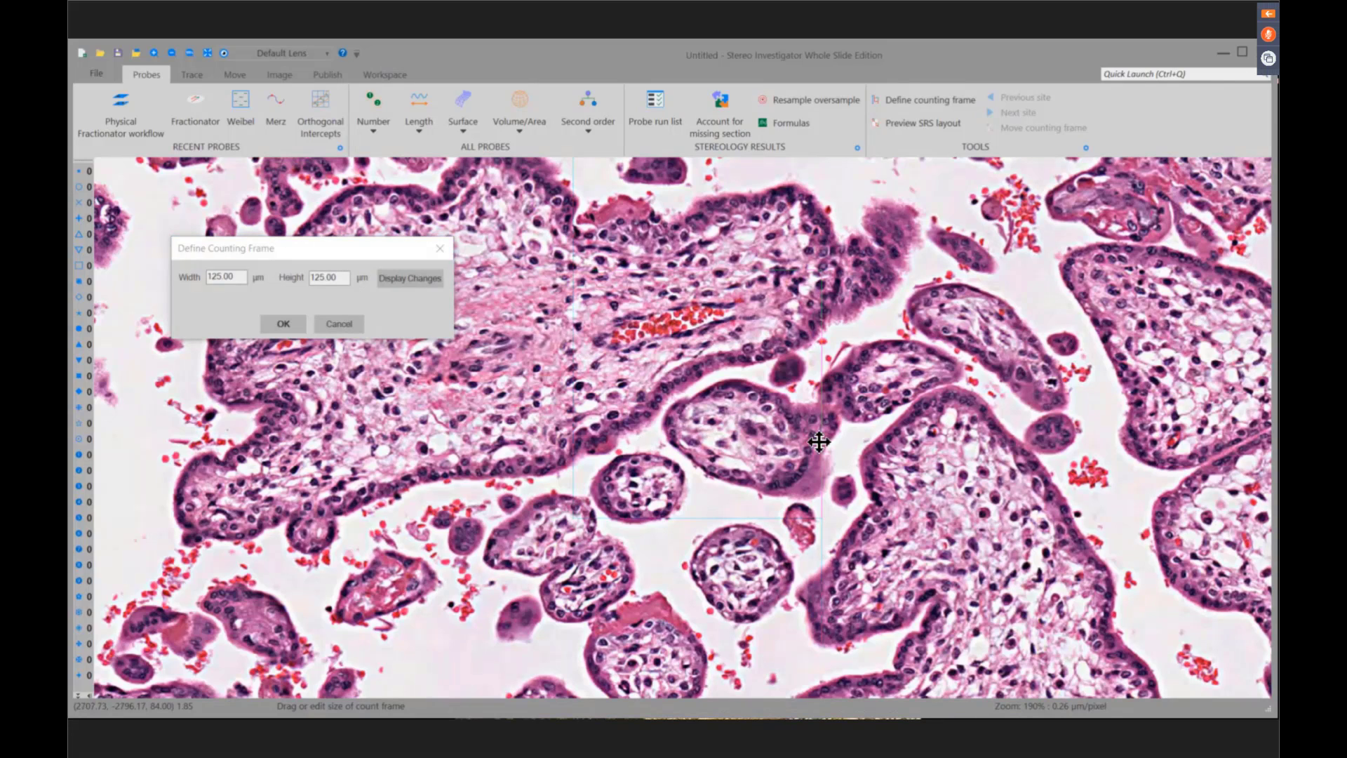
pyautogui.moveTo(819, 441); pyautogui.dragTo(927, 426)
pyautogui.moveTo(819, 441); pyautogui.dragTo(688, 558)
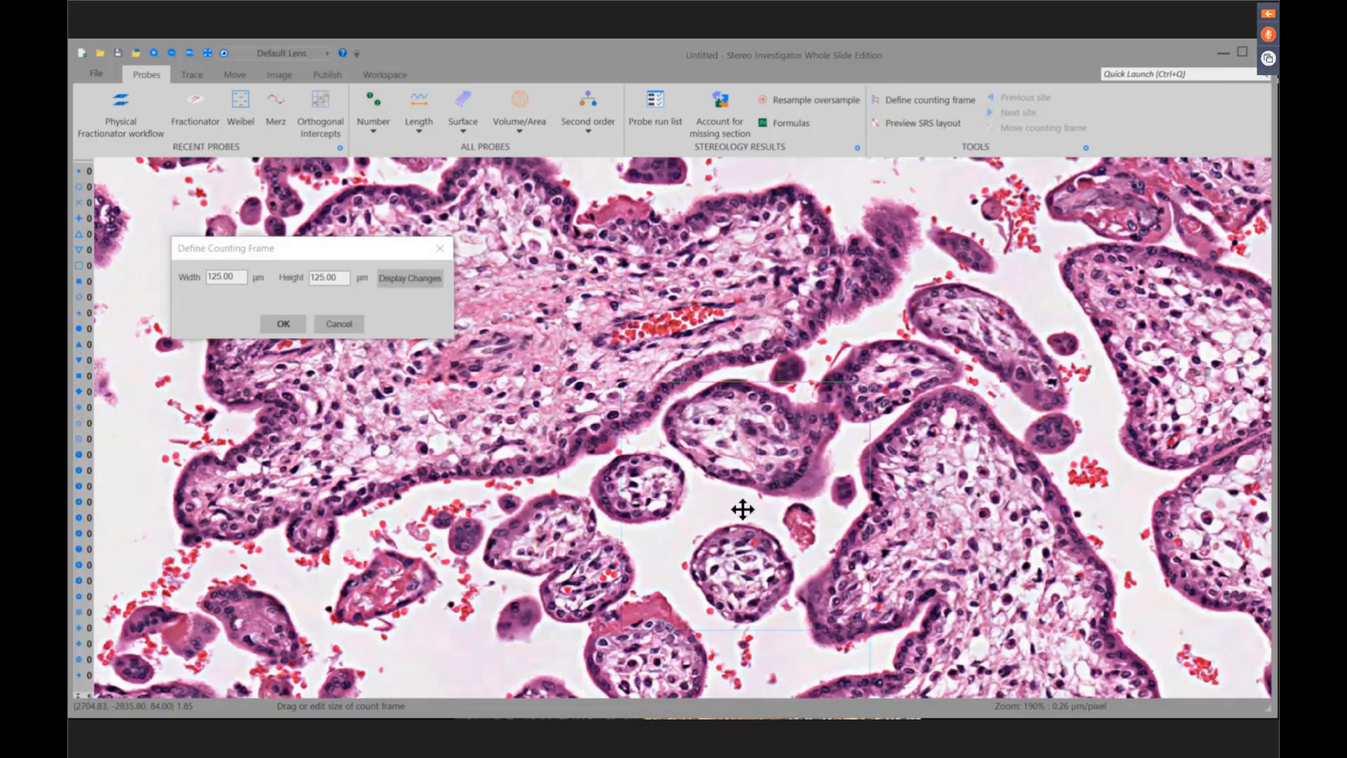
pyautogui.moveTo(742, 510); pyautogui.dragTo(691, 411)
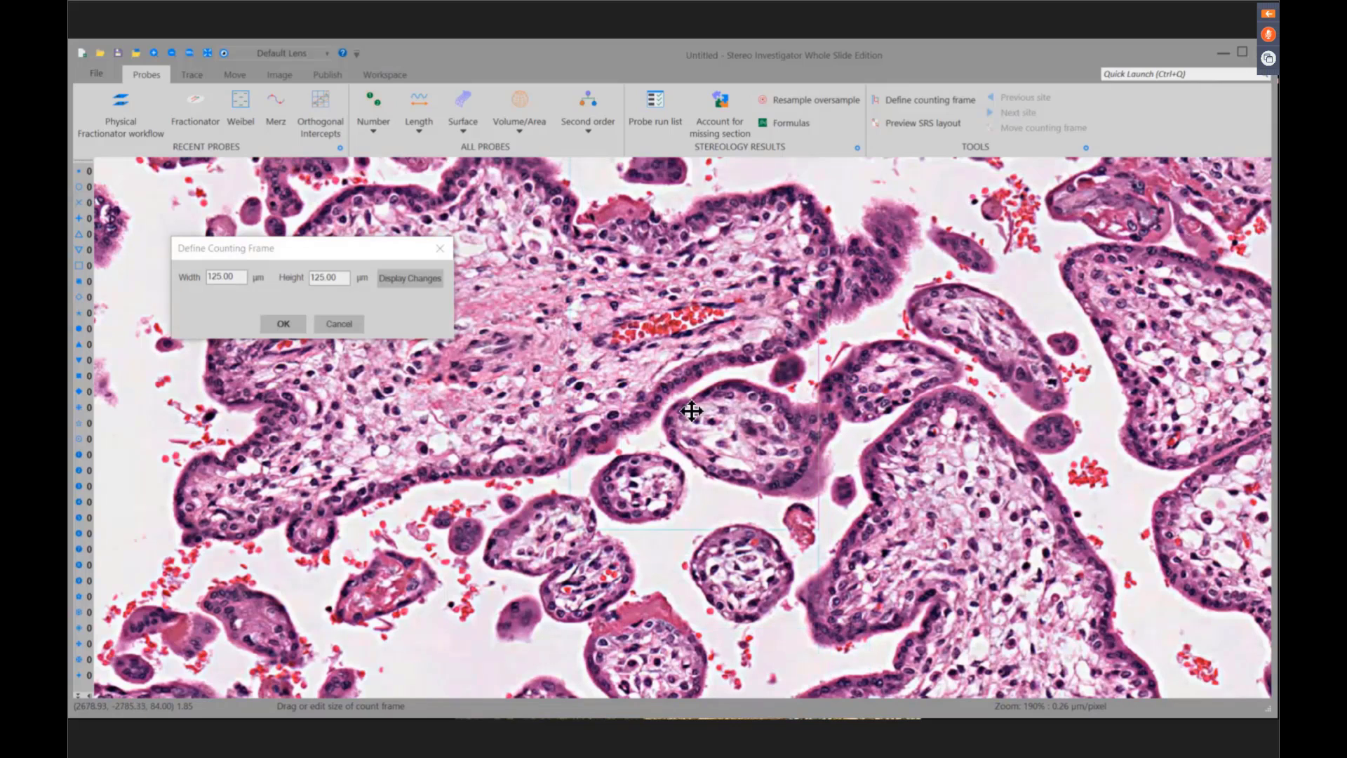
pyautogui.click(303, 325)
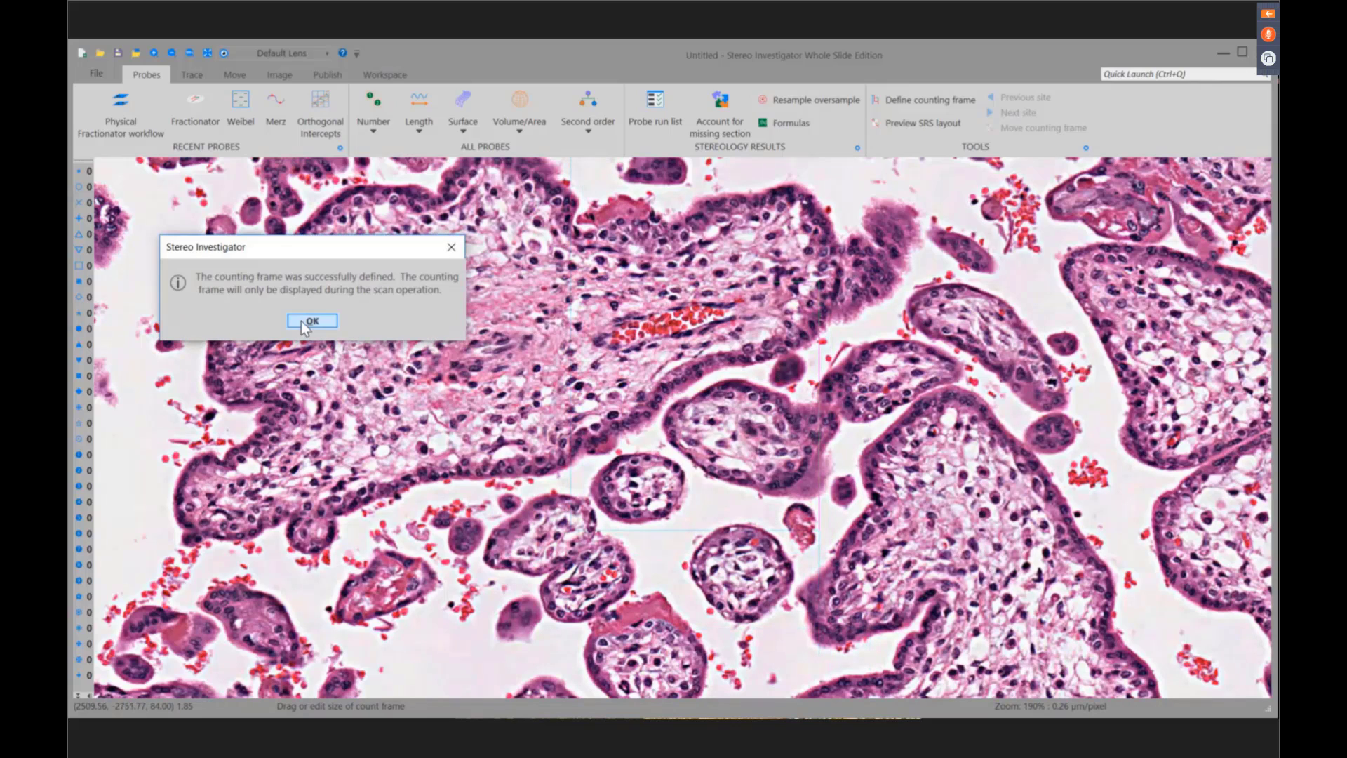
pyautogui.click(309, 323)
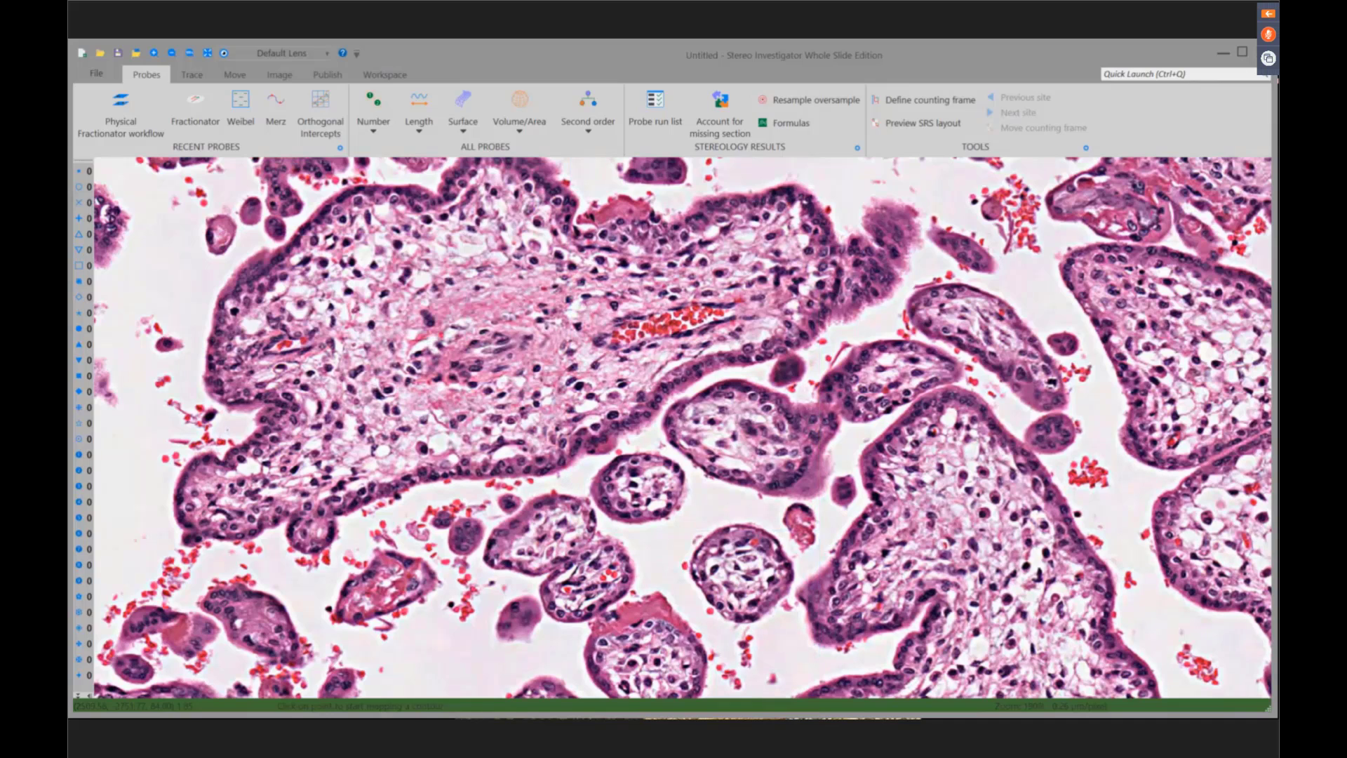
# - Preview the SRS layout, estimate the grid size for 10 desired sampling sites, and accept it
pyautogui.click(923, 123)
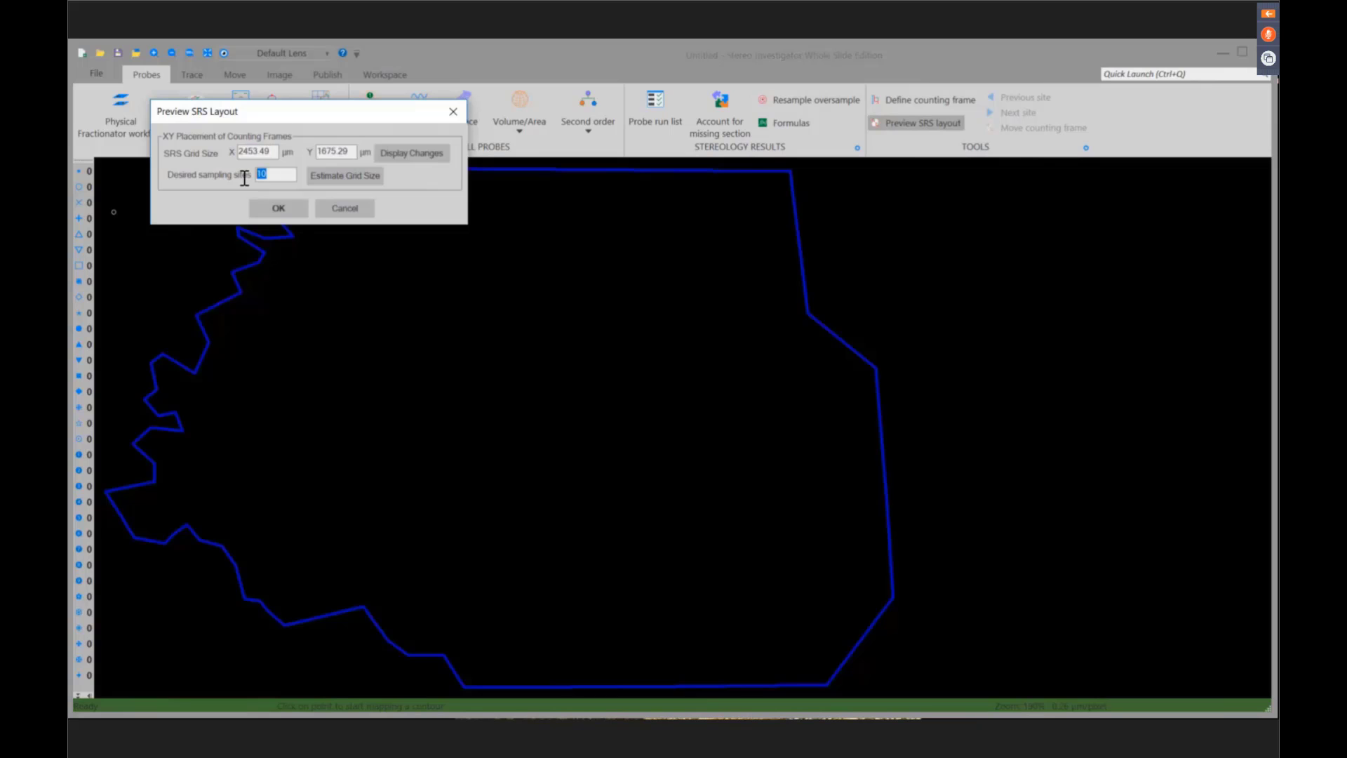
pyautogui.click(343, 178)
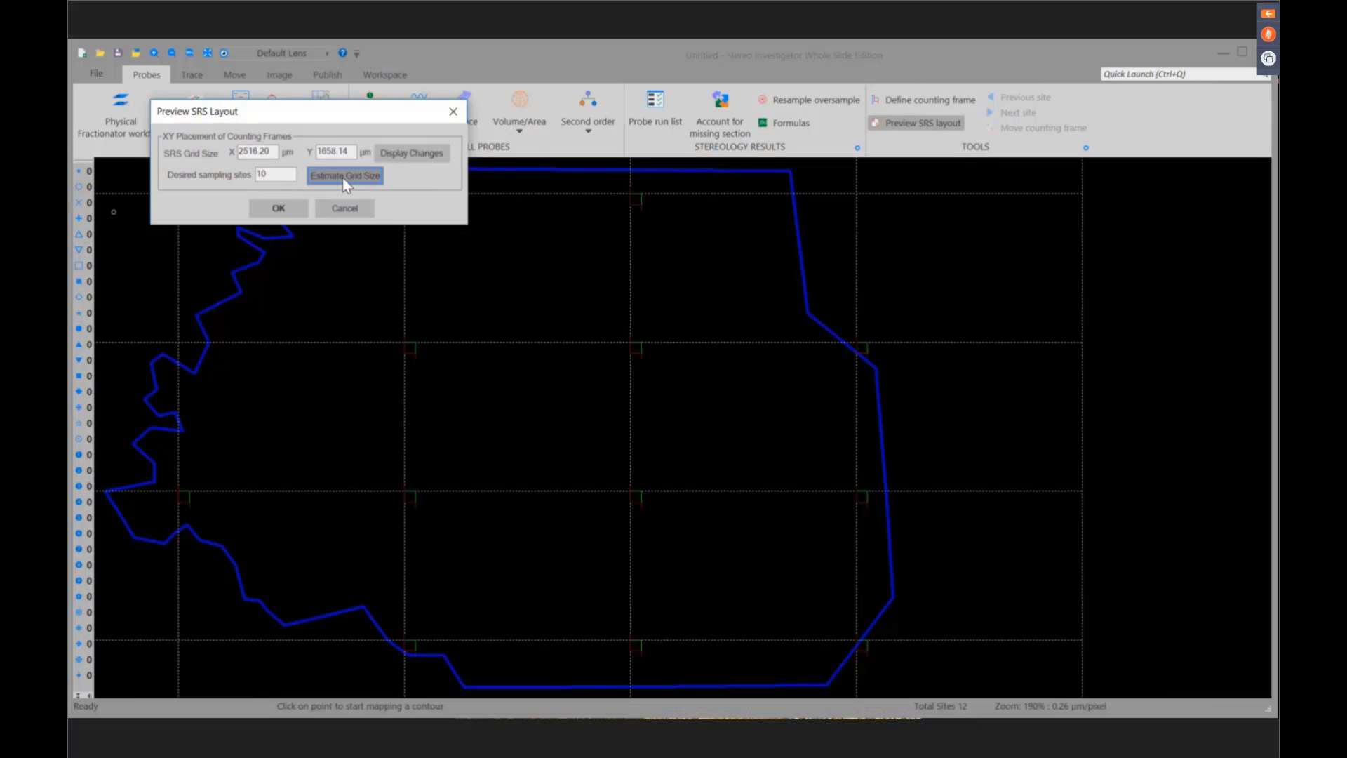
pyautogui.click(343, 176)
pyautogui.click(342, 176)
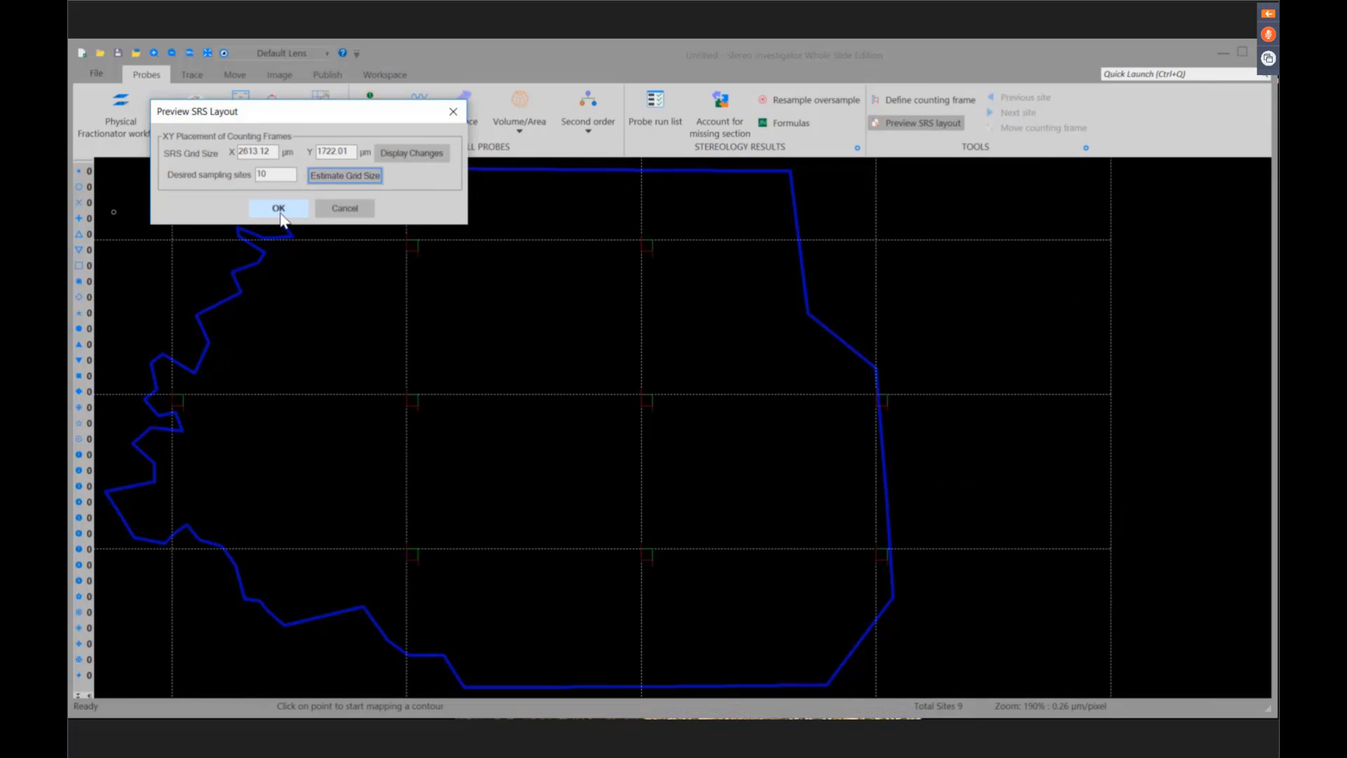
pyautogui.click(280, 212)
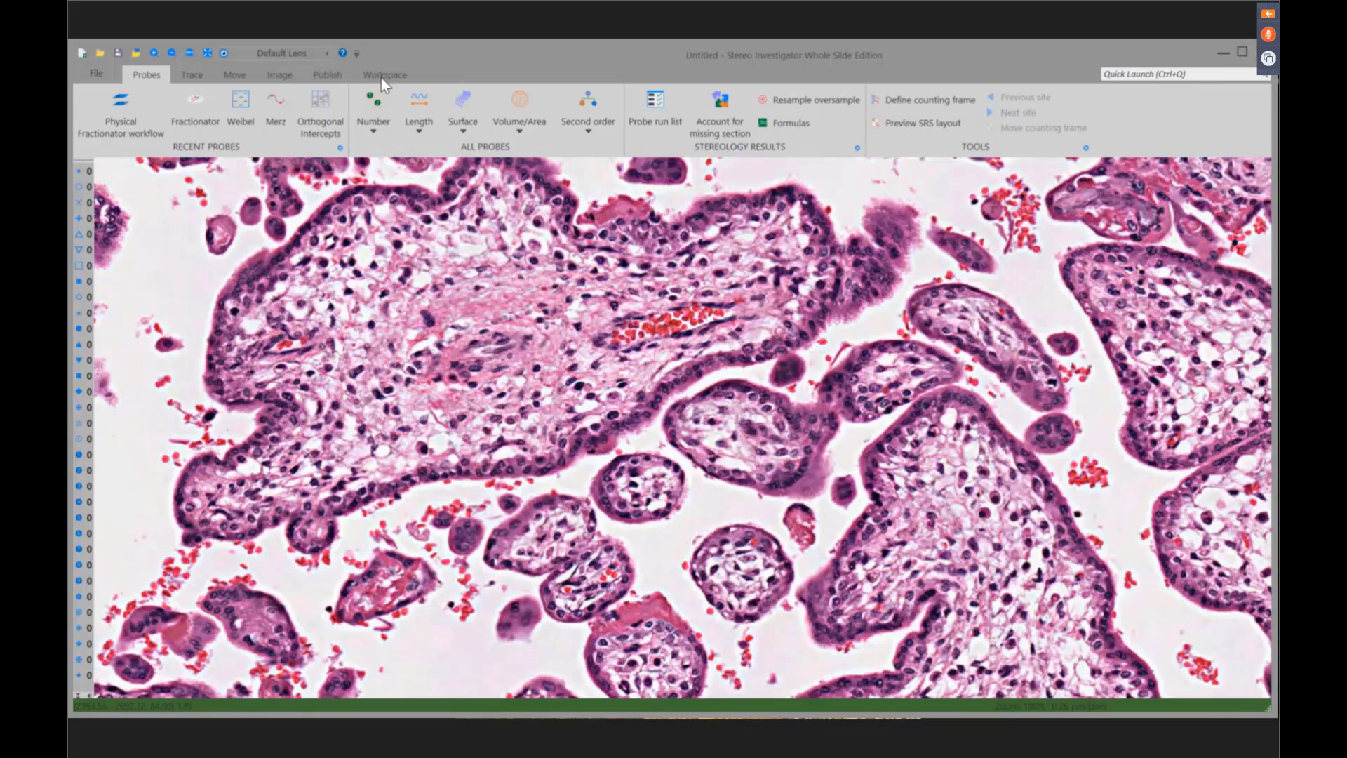
# - Show the macro view and start an Orthogonal Intercepts length probe with an intercept grid spacing of 50 µm
pyautogui.click(381, 76)
pyautogui.click(102, 127)
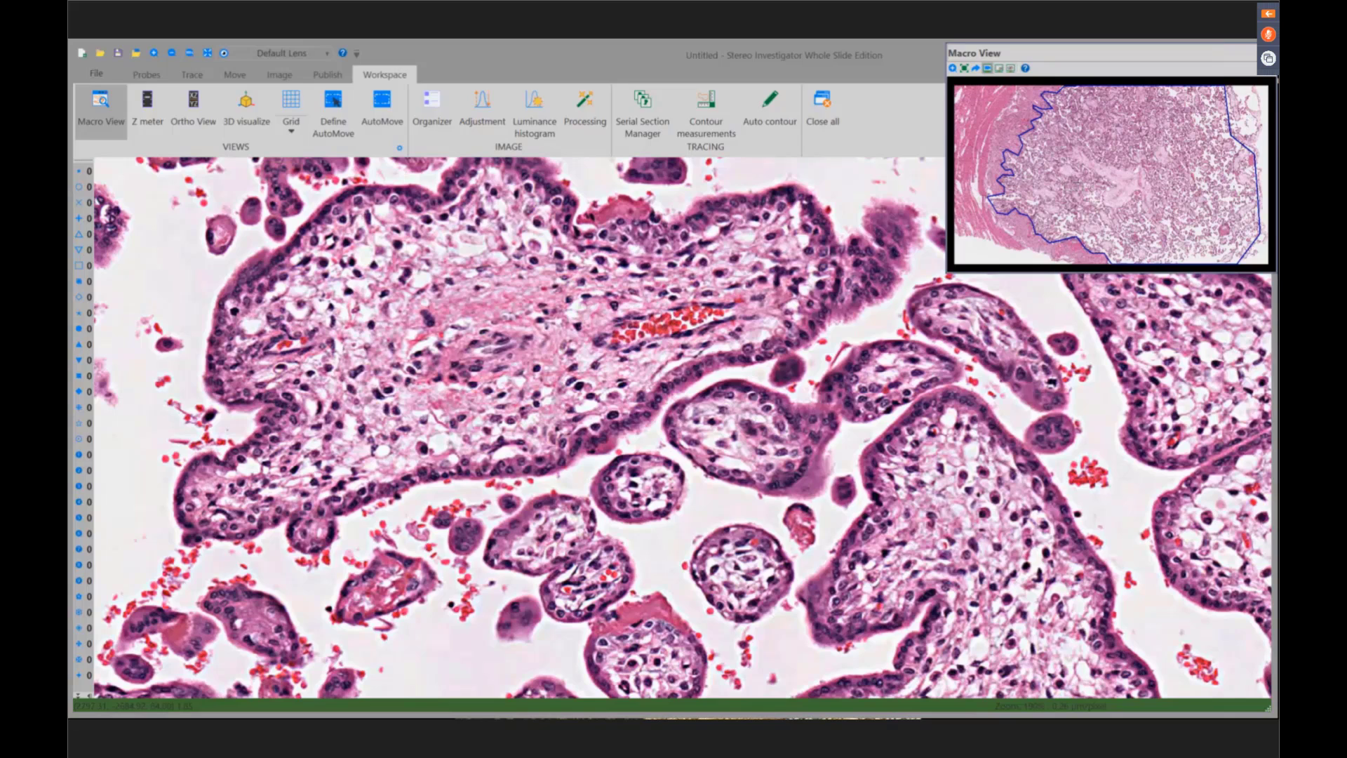
pyautogui.click(146, 75)
pyautogui.click(417, 117)
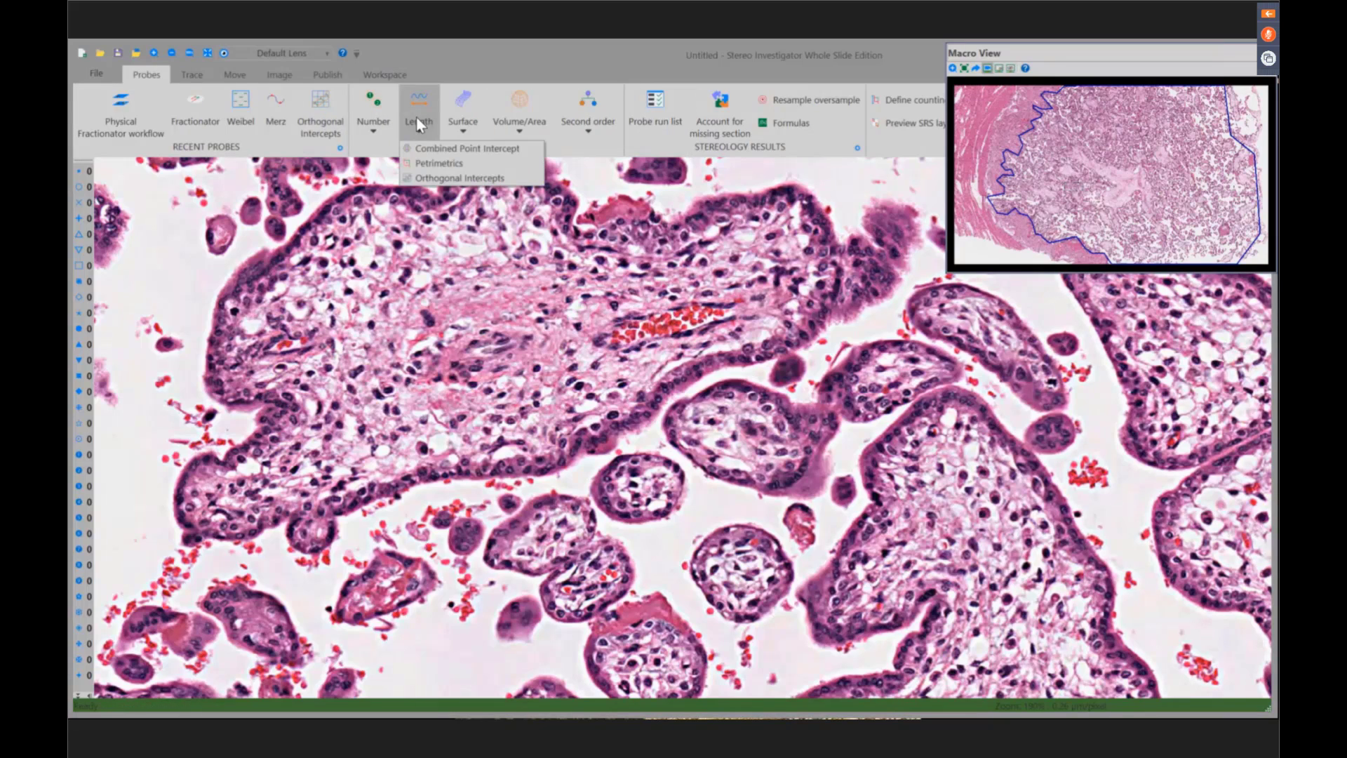
pyautogui.click(440, 179)
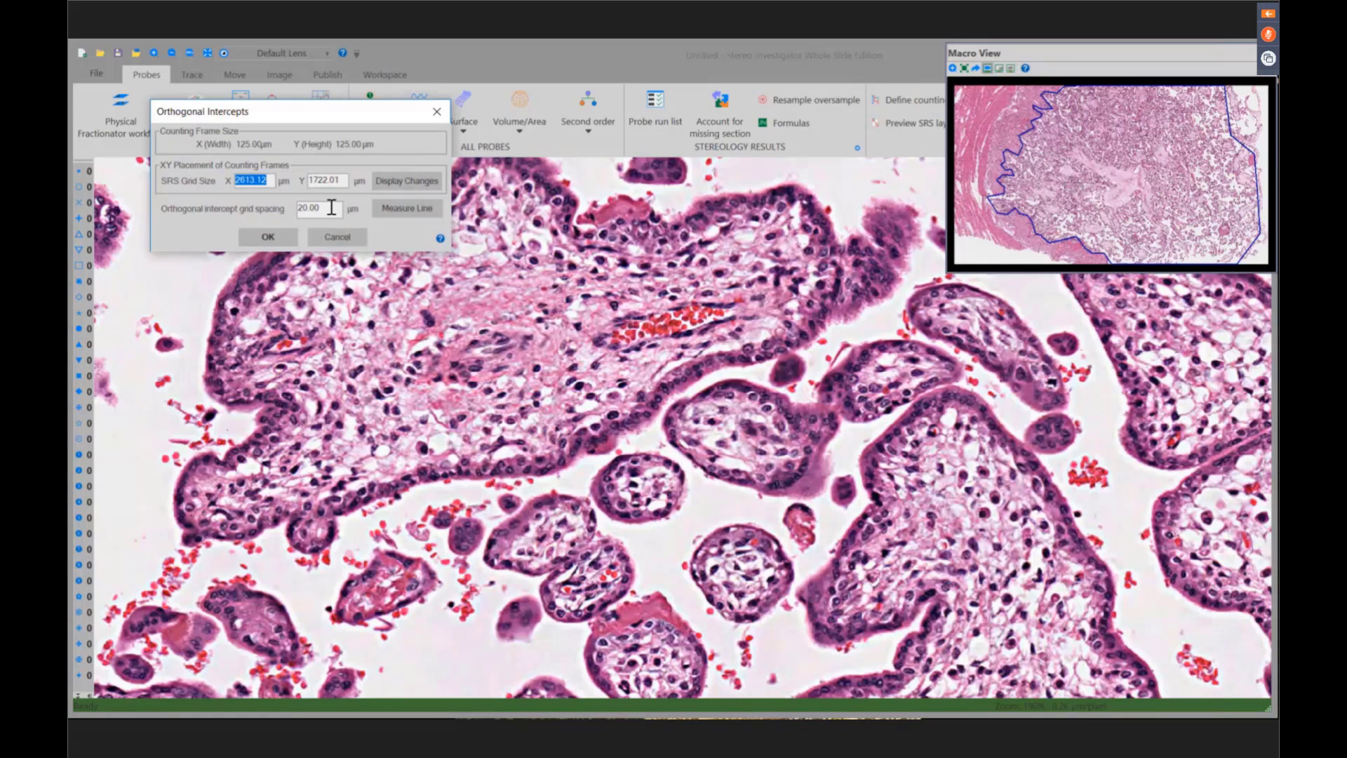
pyautogui.doubleClick(332, 208)
pyautogui.write('50')
pyautogui.click(268, 238)
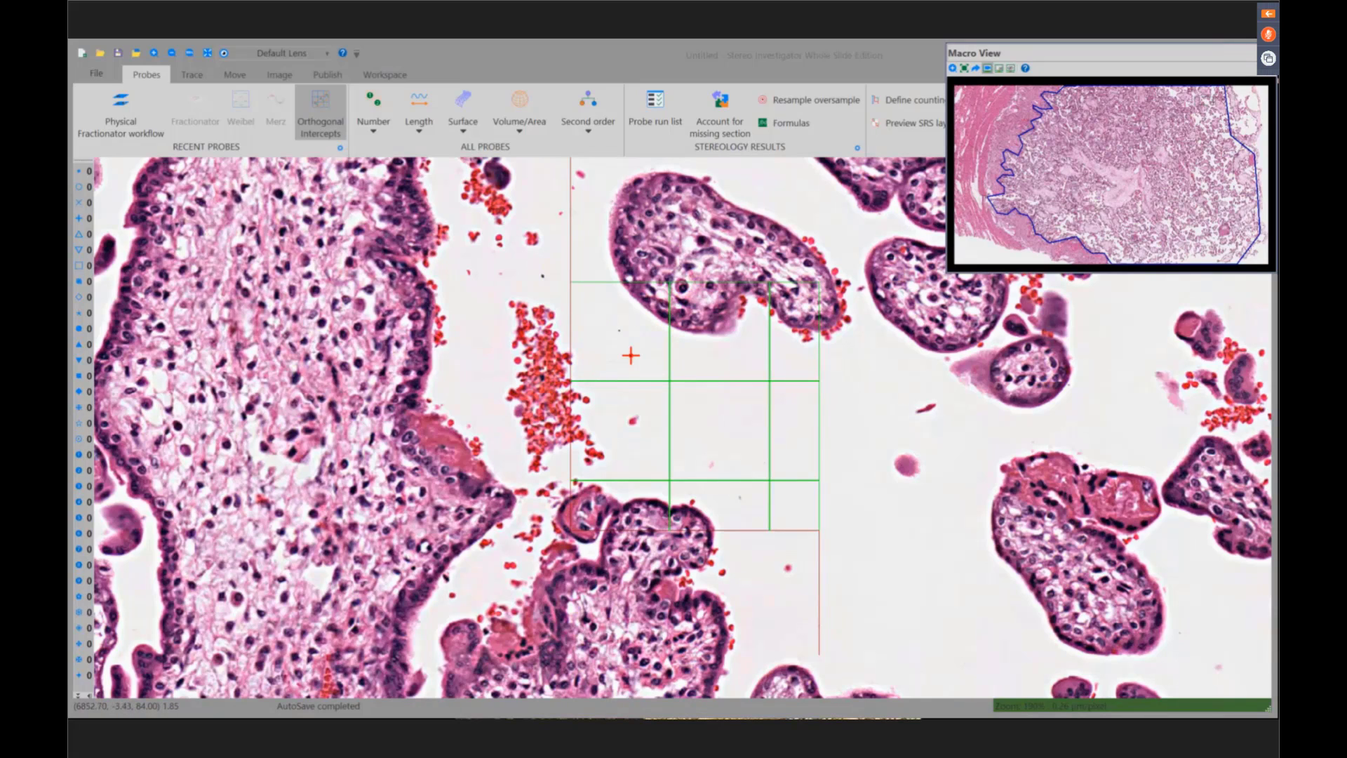
# - Draw intercept lines inward from each grid crossing on the villus surfaces at this sampling site, and advance to the next site
pyautogui.click(666, 327)
pyautogui.click(677, 296)
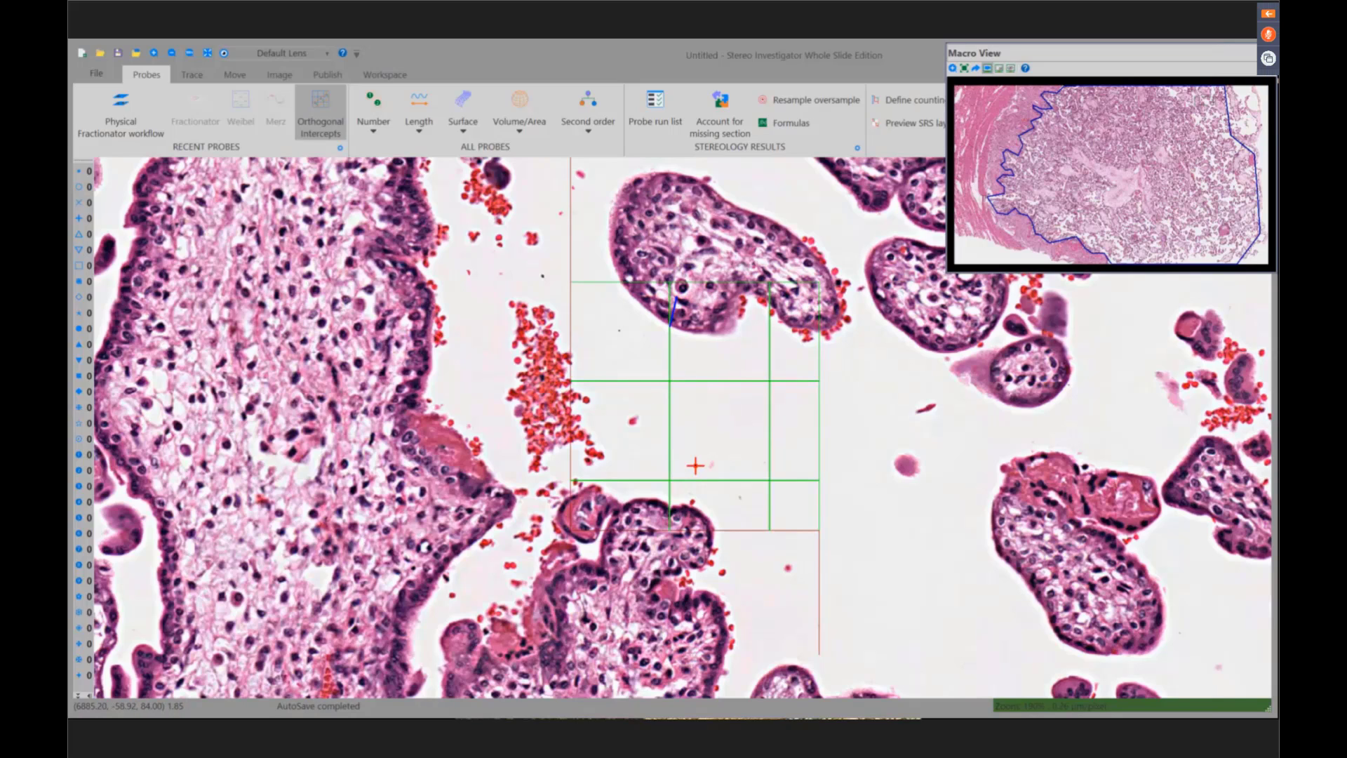
pyautogui.click(670, 507)
pyautogui.press('Escape')
pyautogui.click(648, 550)
pyautogui.click(781, 285)
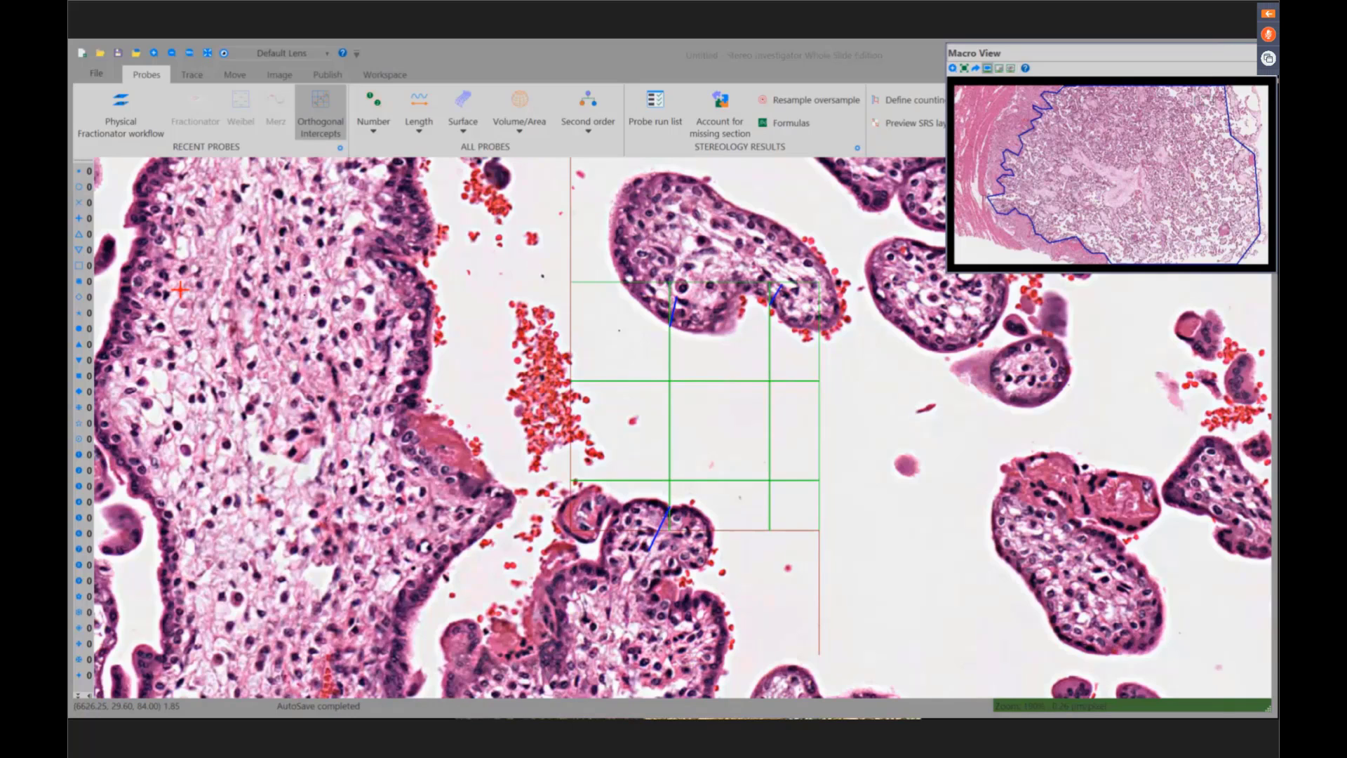
pyautogui.rightClick(516, 259)
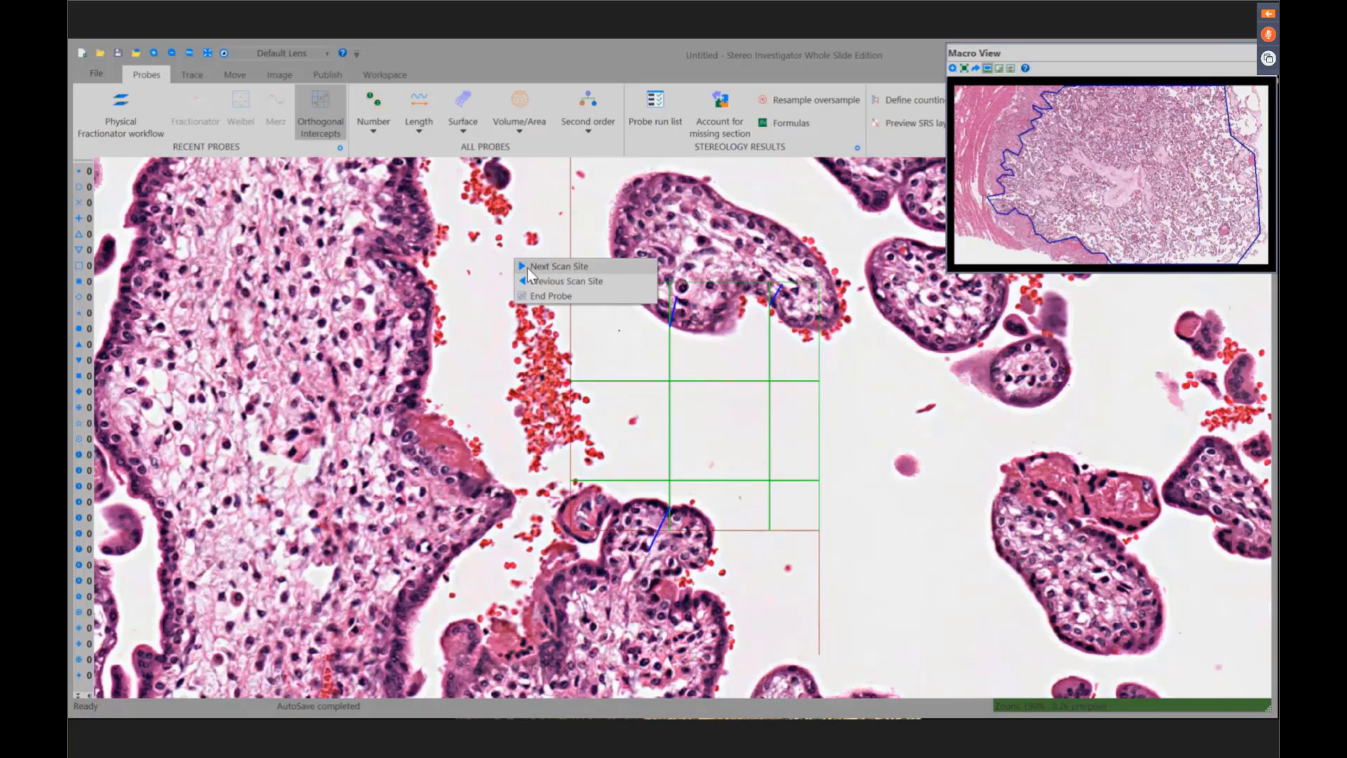
pyautogui.click(528, 267)
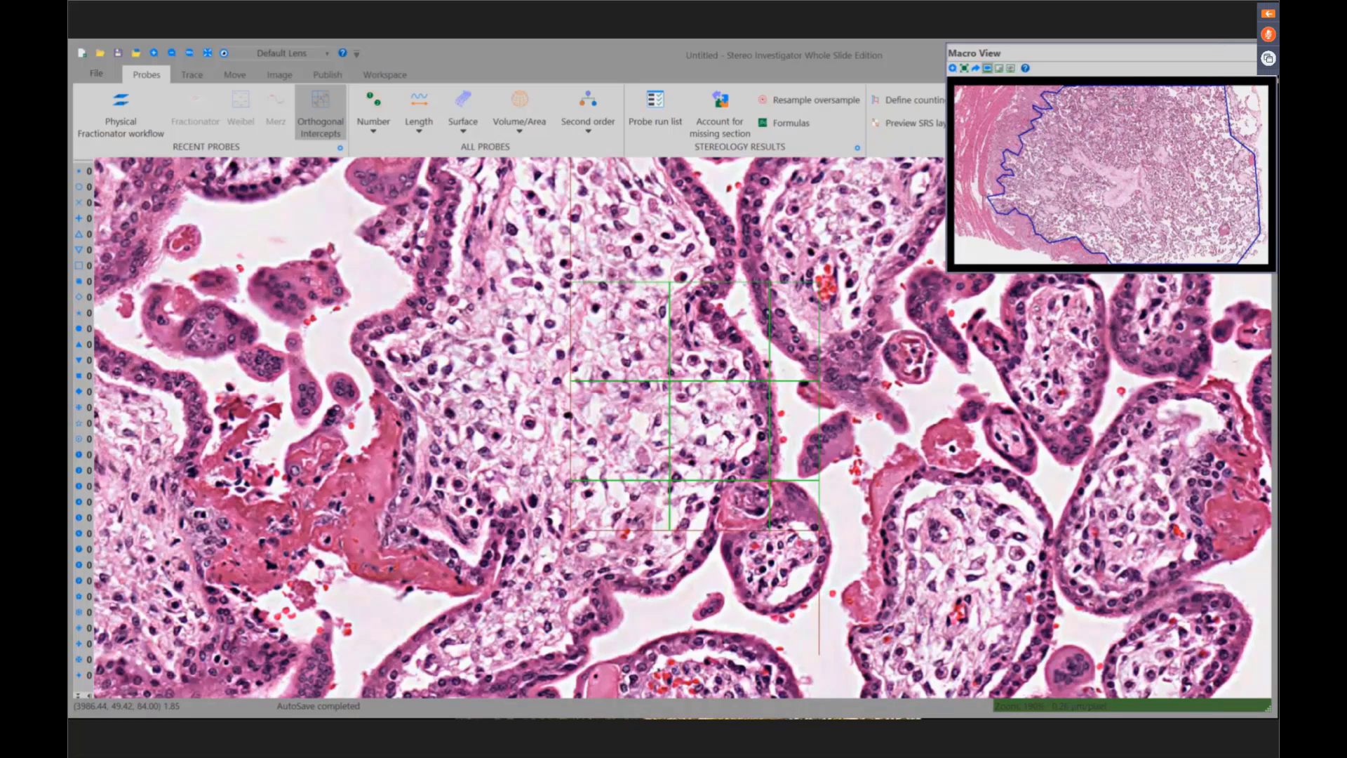
# - Draw intercept lines at the villus-surface grid crossings of the remaining sampling sites until the Orthogonal Intercepts run is complete
pyautogui.click(790, 480)
pyautogui.click(801, 435)
pyautogui.click(761, 539)
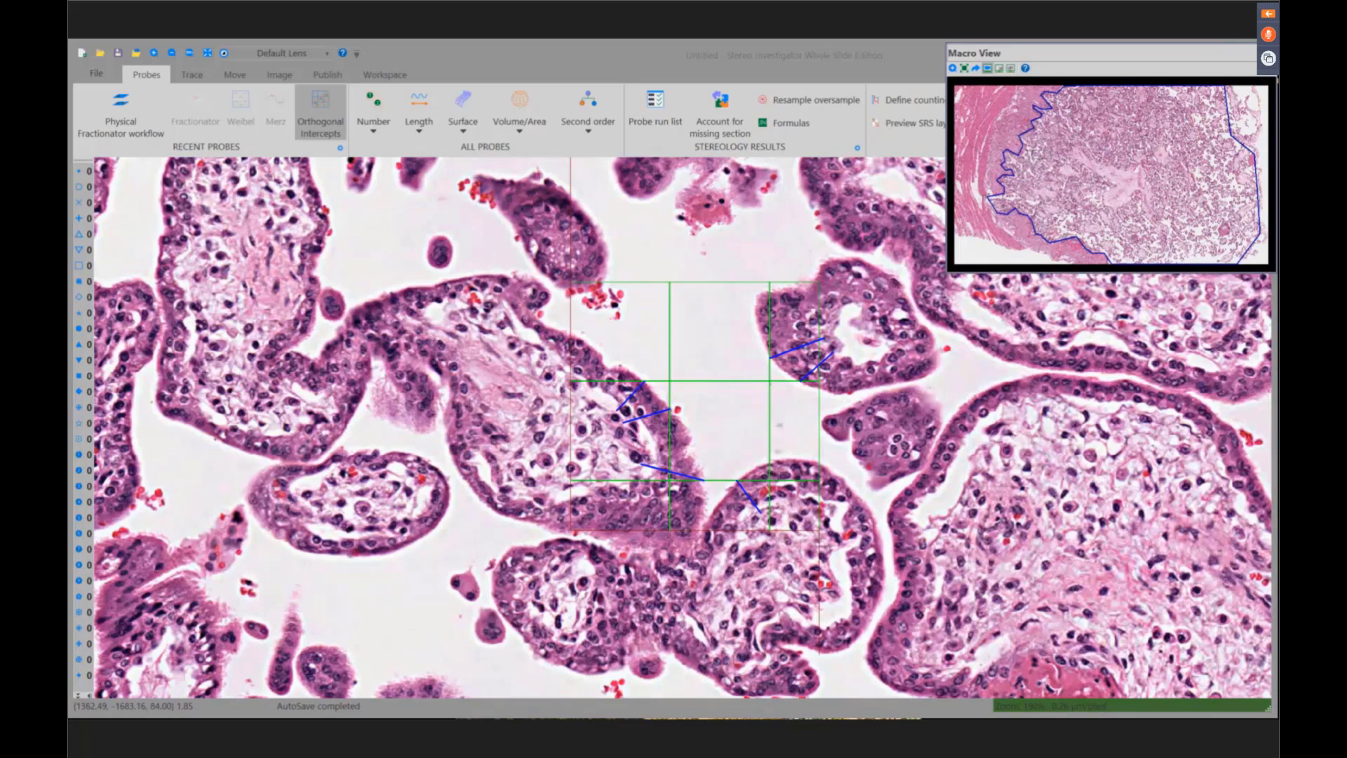
pyautogui.press('Return')
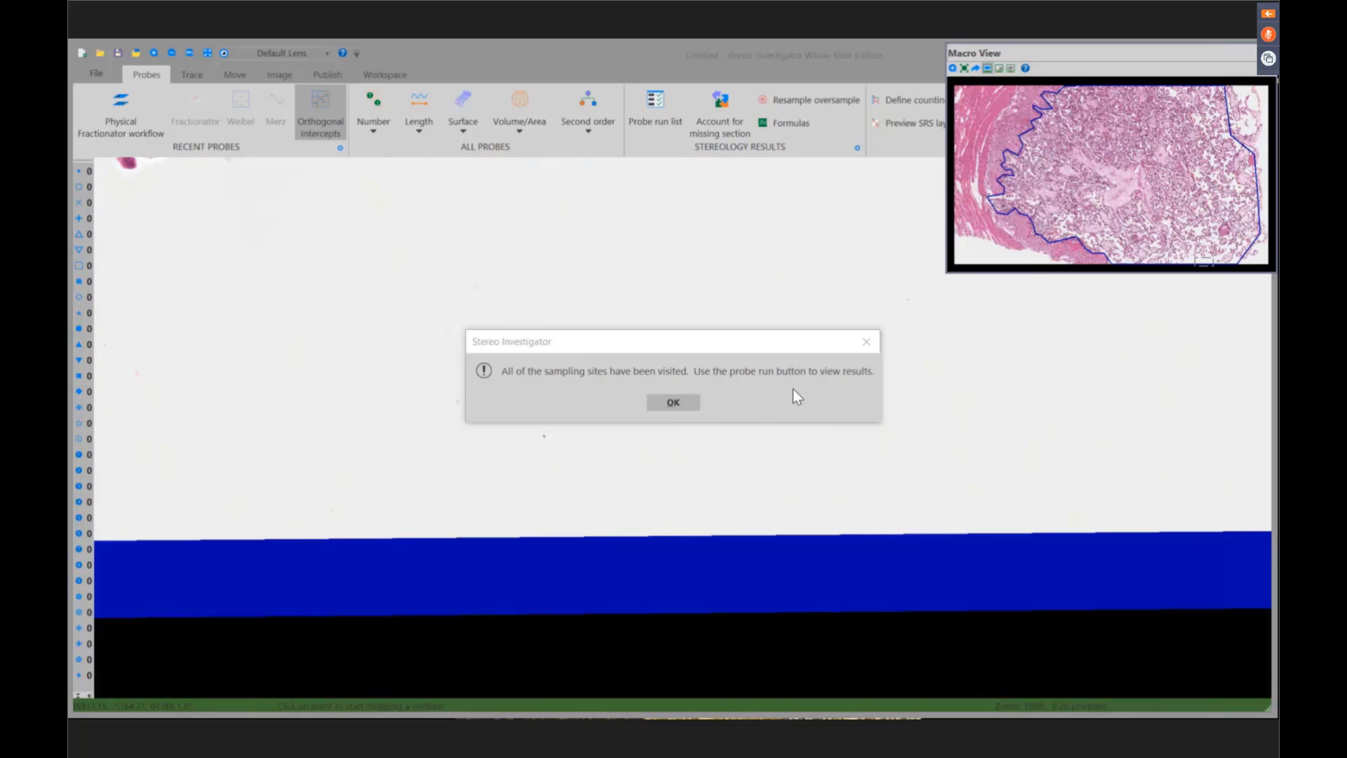
pyautogui.click(678, 405)
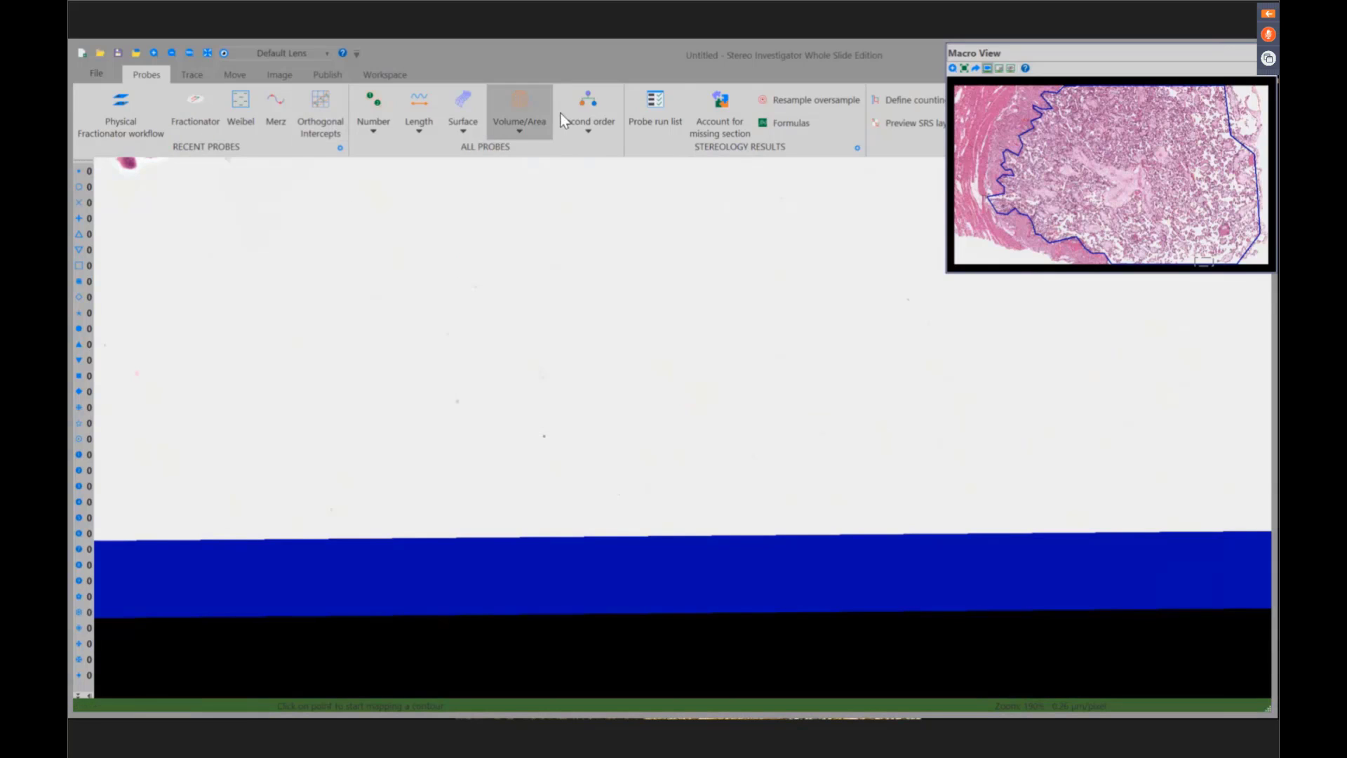
# - Open the sampling results of the Orthogonal Intercepts run and examine the raw line lengths and the general mean-based estimates
pyautogui.click(655, 115)
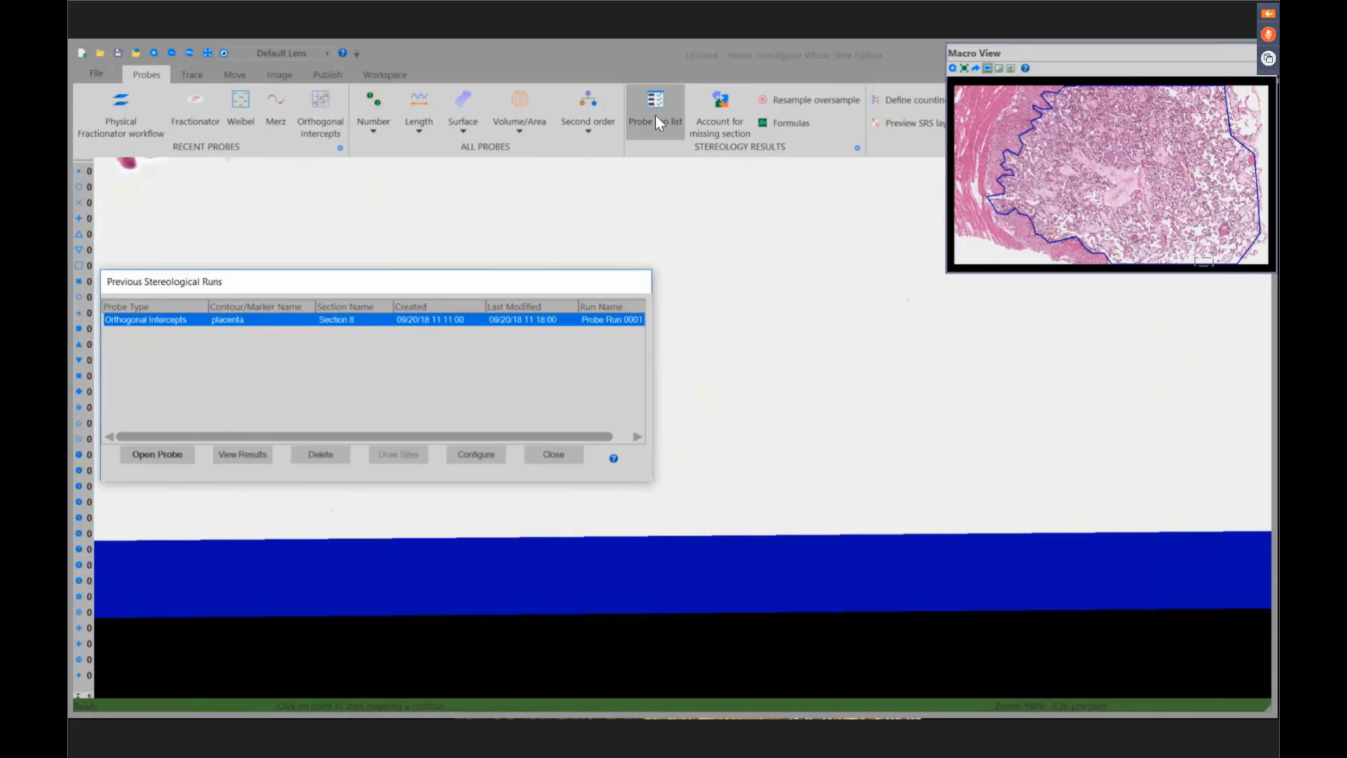
pyautogui.moveTo(440, 283); pyautogui.dragTo(661, 264)
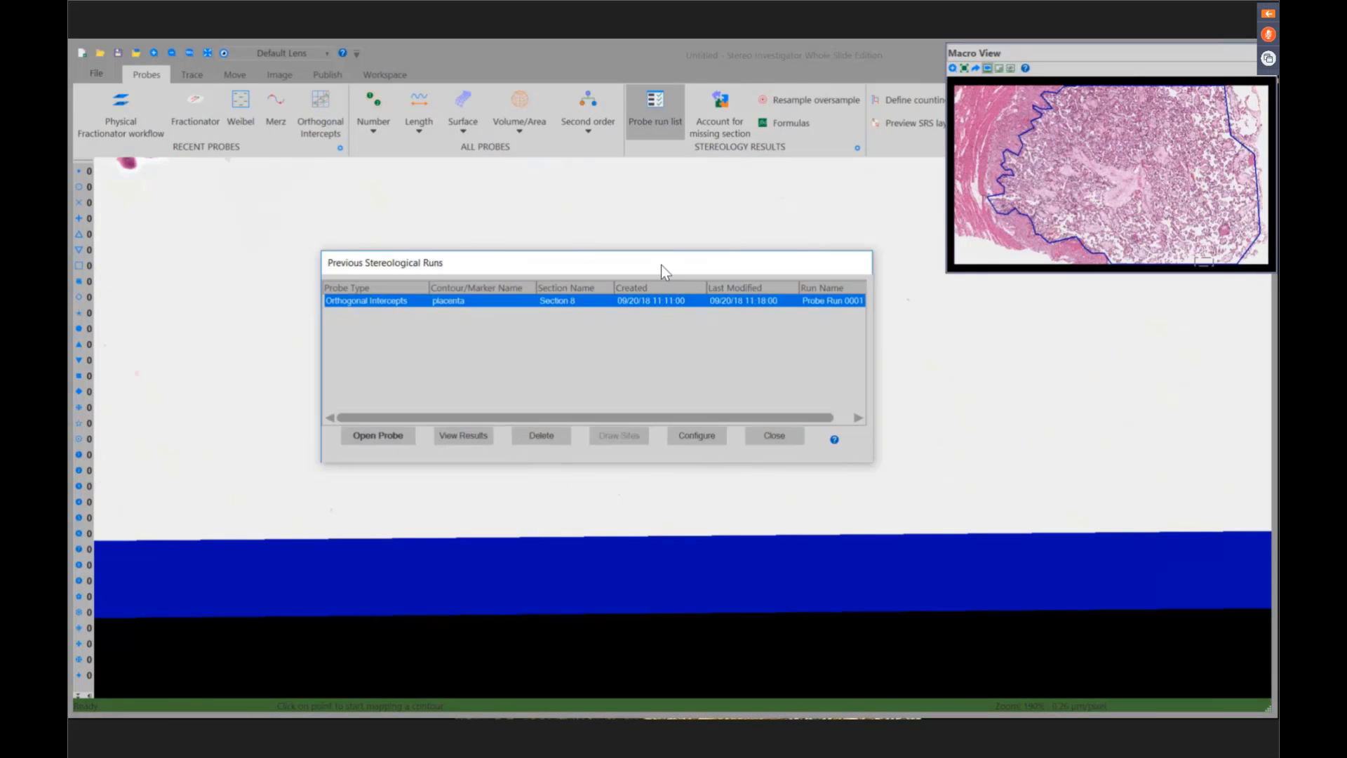
pyautogui.click(475, 434)
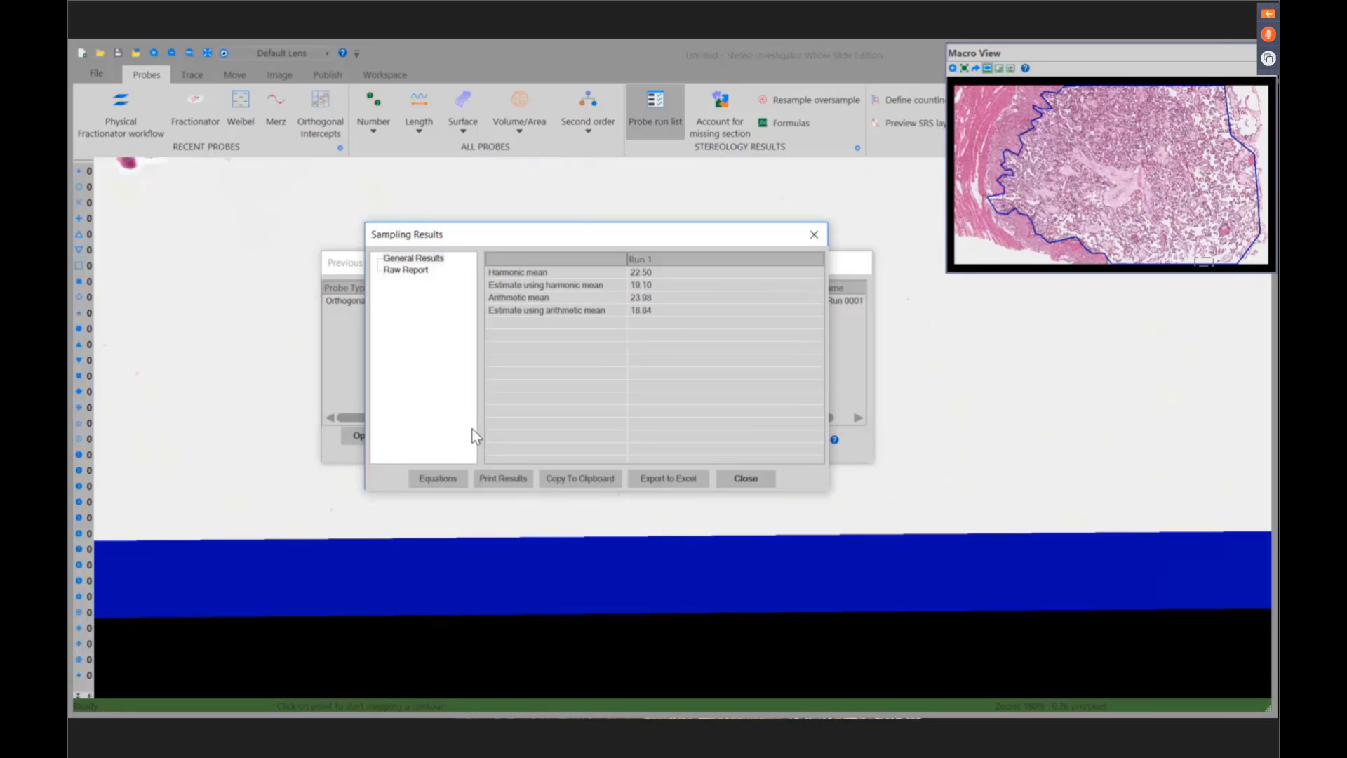
pyautogui.click(416, 272)
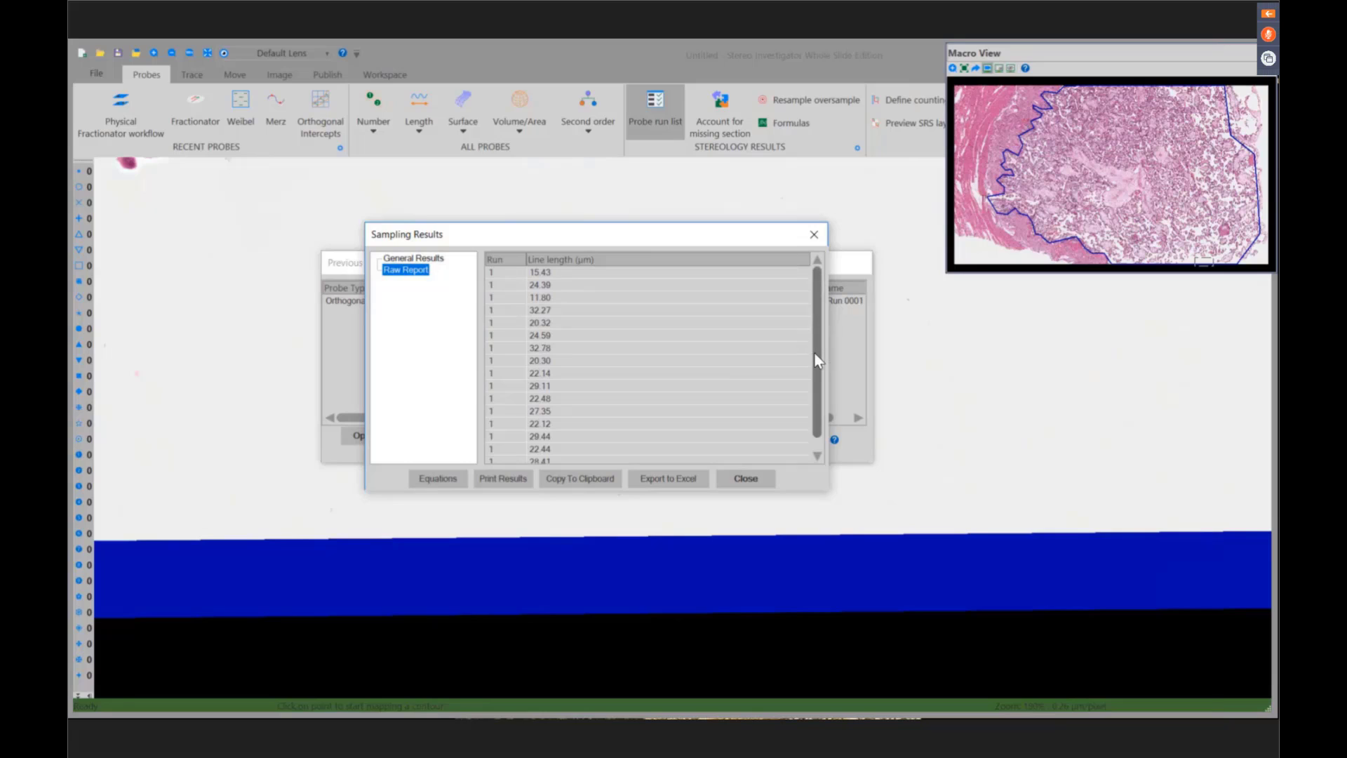
pyautogui.moveTo(814, 352)
pyautogui.mouseDown()
pyautogui.moveTo(805, 416)
pyautogui.moveTo(806, 353)
pyautogui.mouseUp()
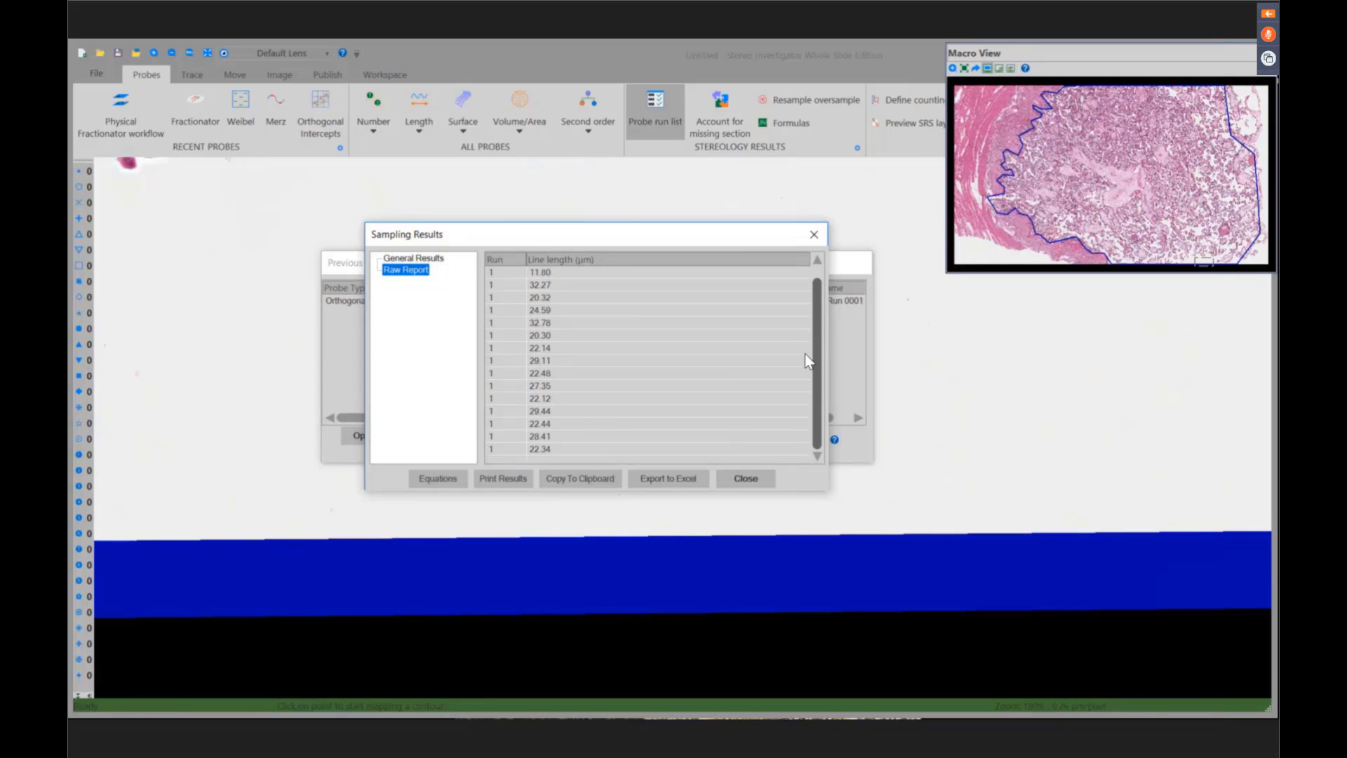
pyautogui.click(429, 259)
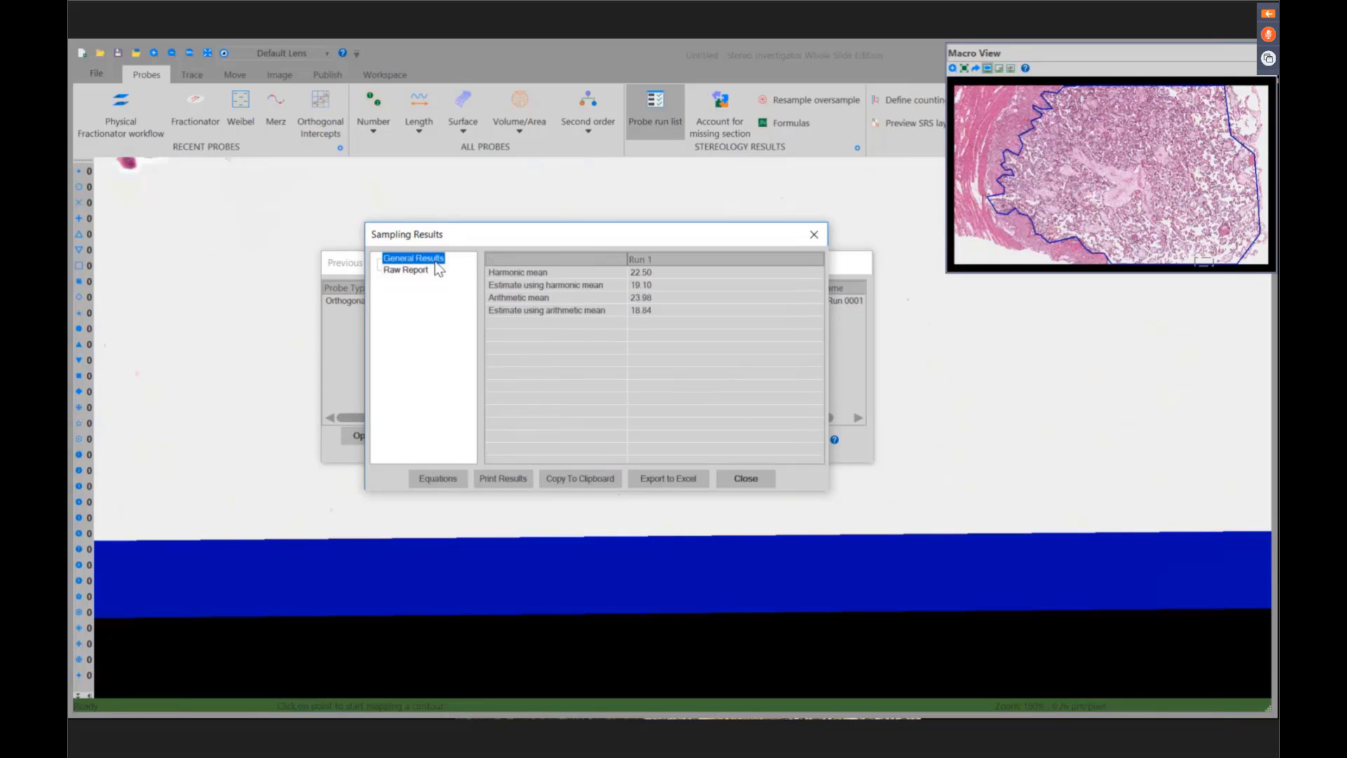
pyautogui.click(517, 287)
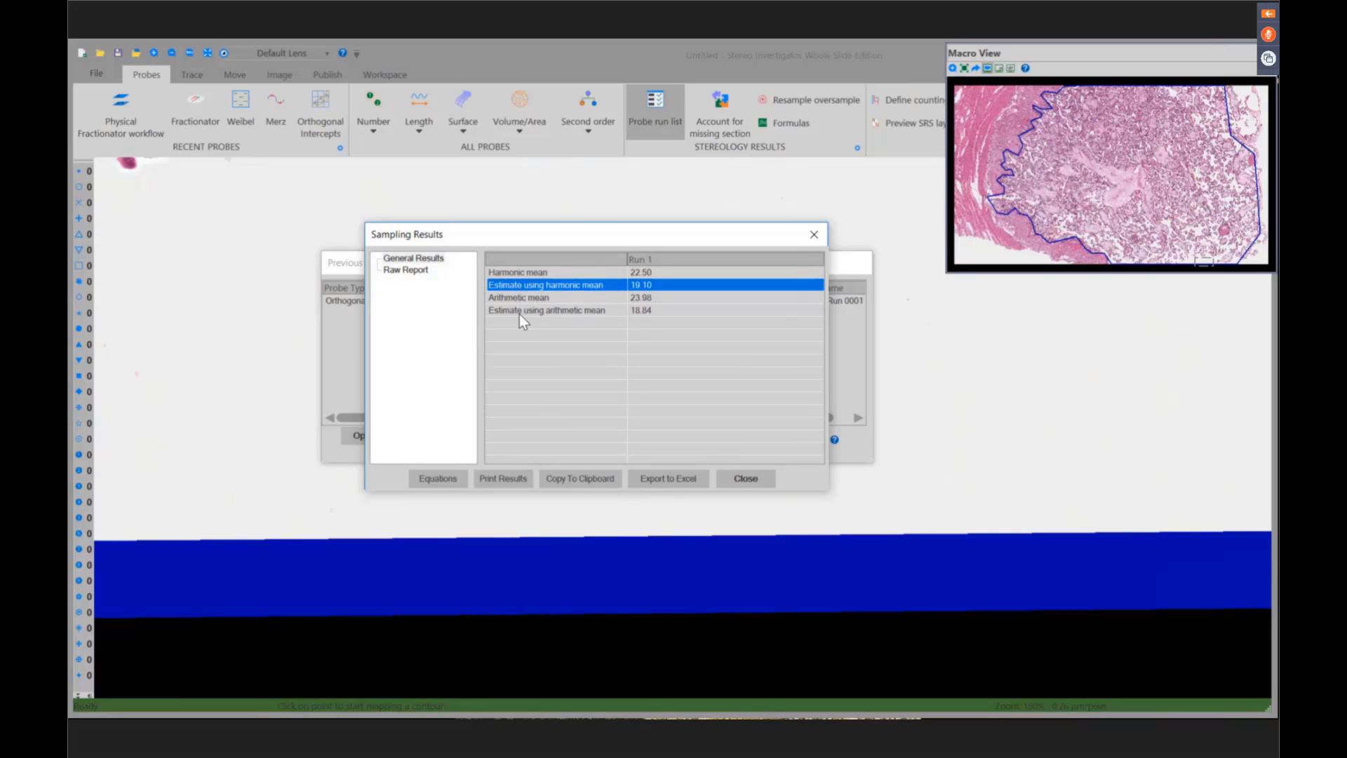
# - Examine the estimate based on the arithmetic mean in the general sampling results
pyautogui.click(519, 311)
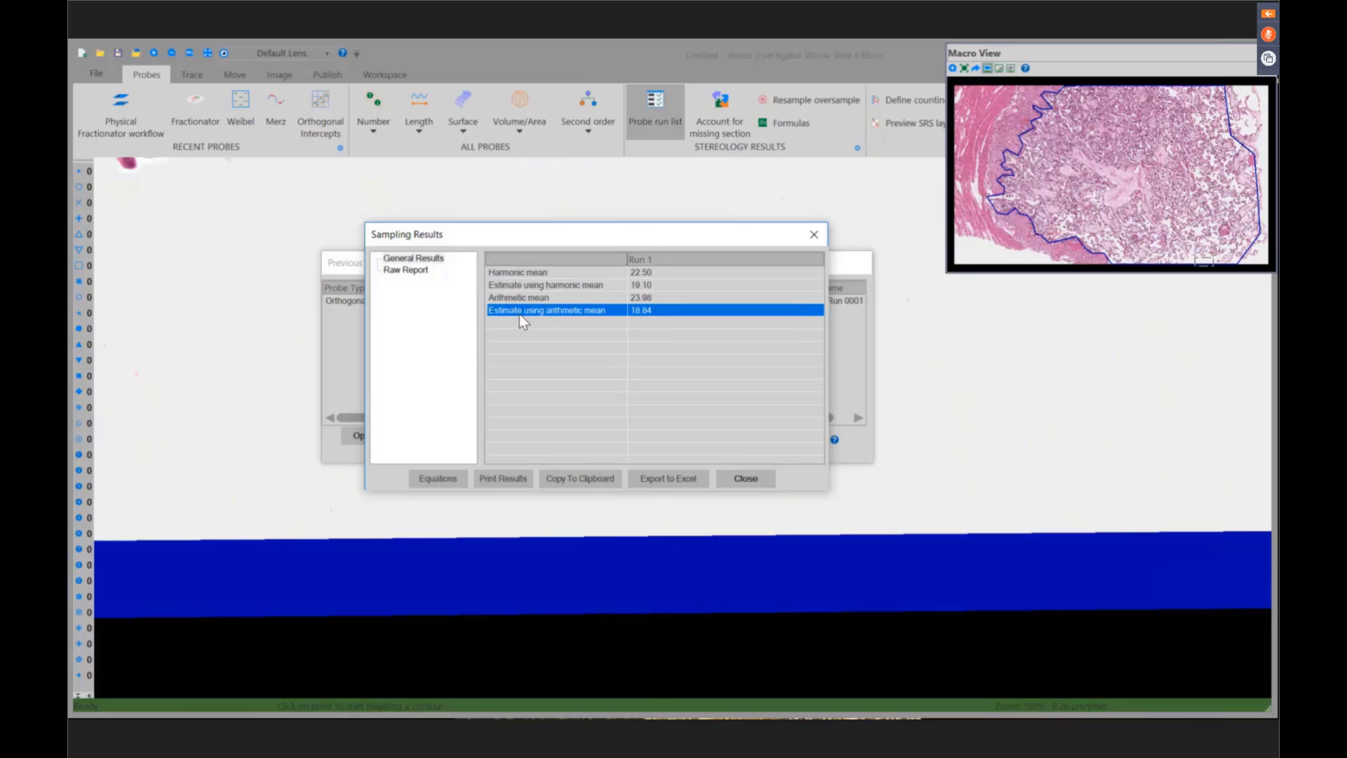
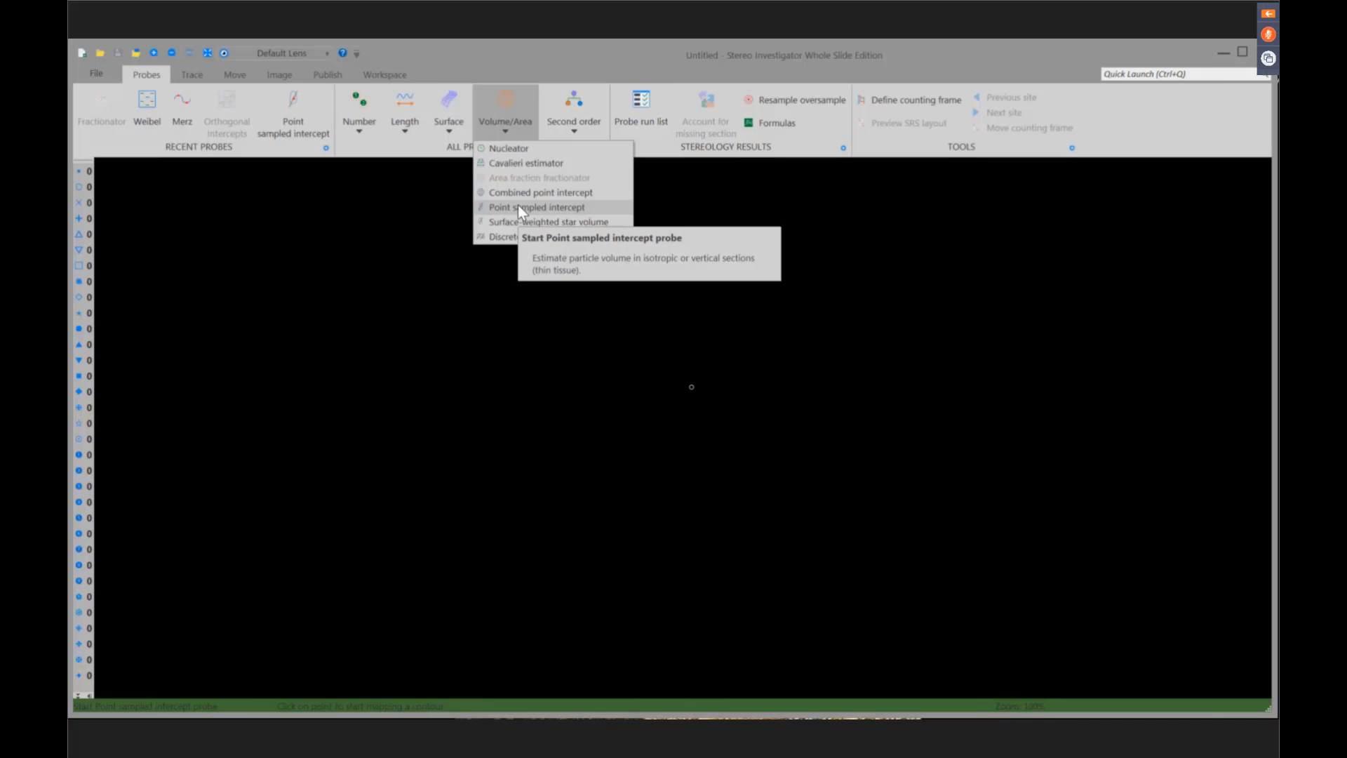
# - Set up 10 serial sections with evaluation interval 10, cut thickness 12 µm, mounted thickness 5 µm and a random starting section, and close the section manager
pyautogui.click(376, 73)
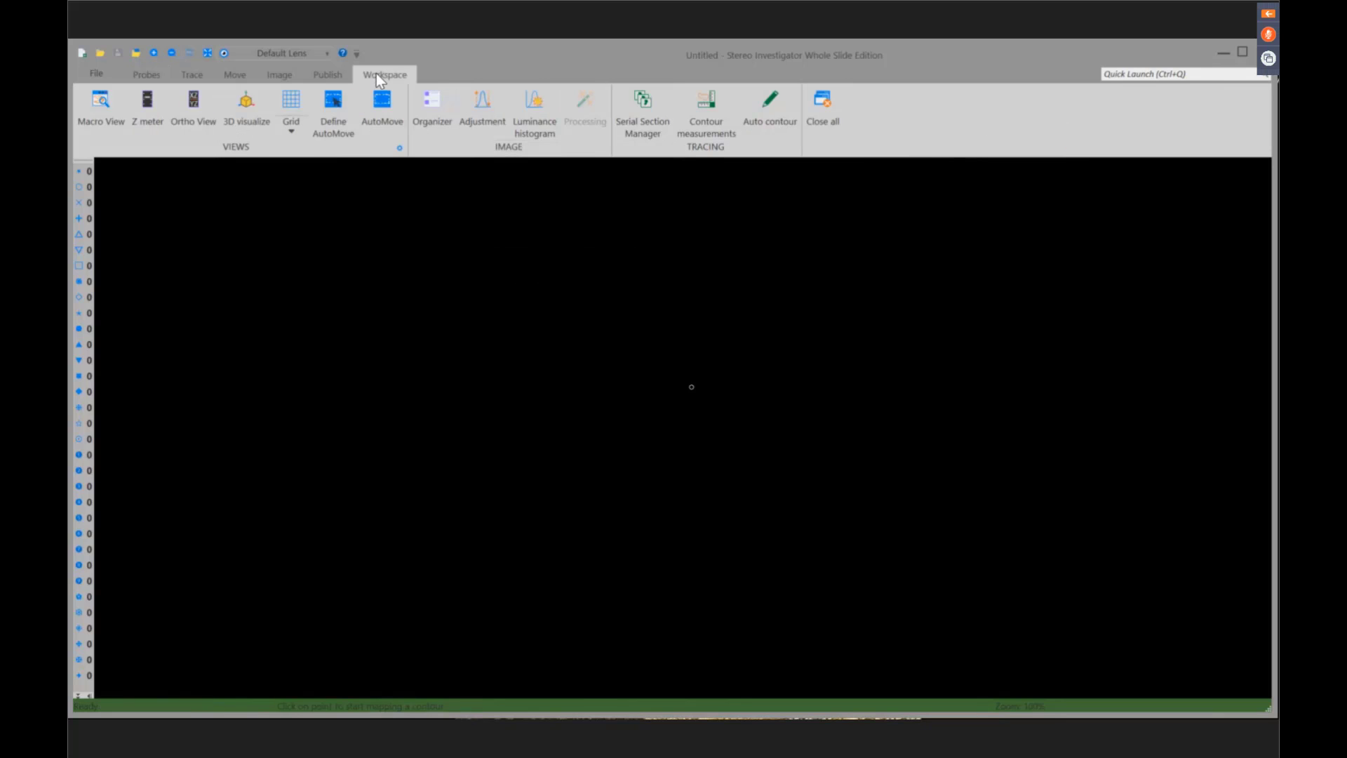
pyautogui.click(648, 125)
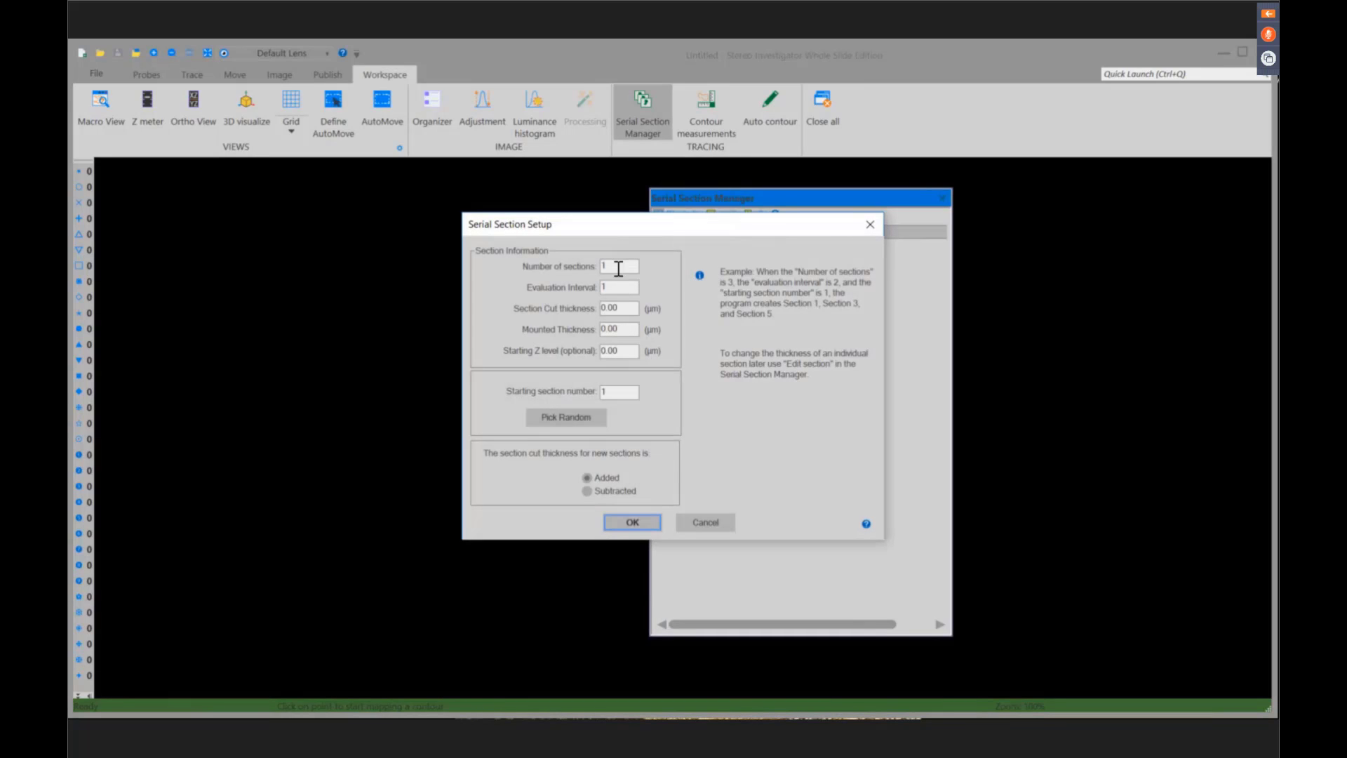
pyautogui.click(619, 268)
pyautogui.write('10')
pyautogui.click(618, 286)
pyautogui.write('0')
pyautogui.press('Tab')
pyautogui.write('12.00')
pyautogui.press('Tab')
pyautogui.write('5')
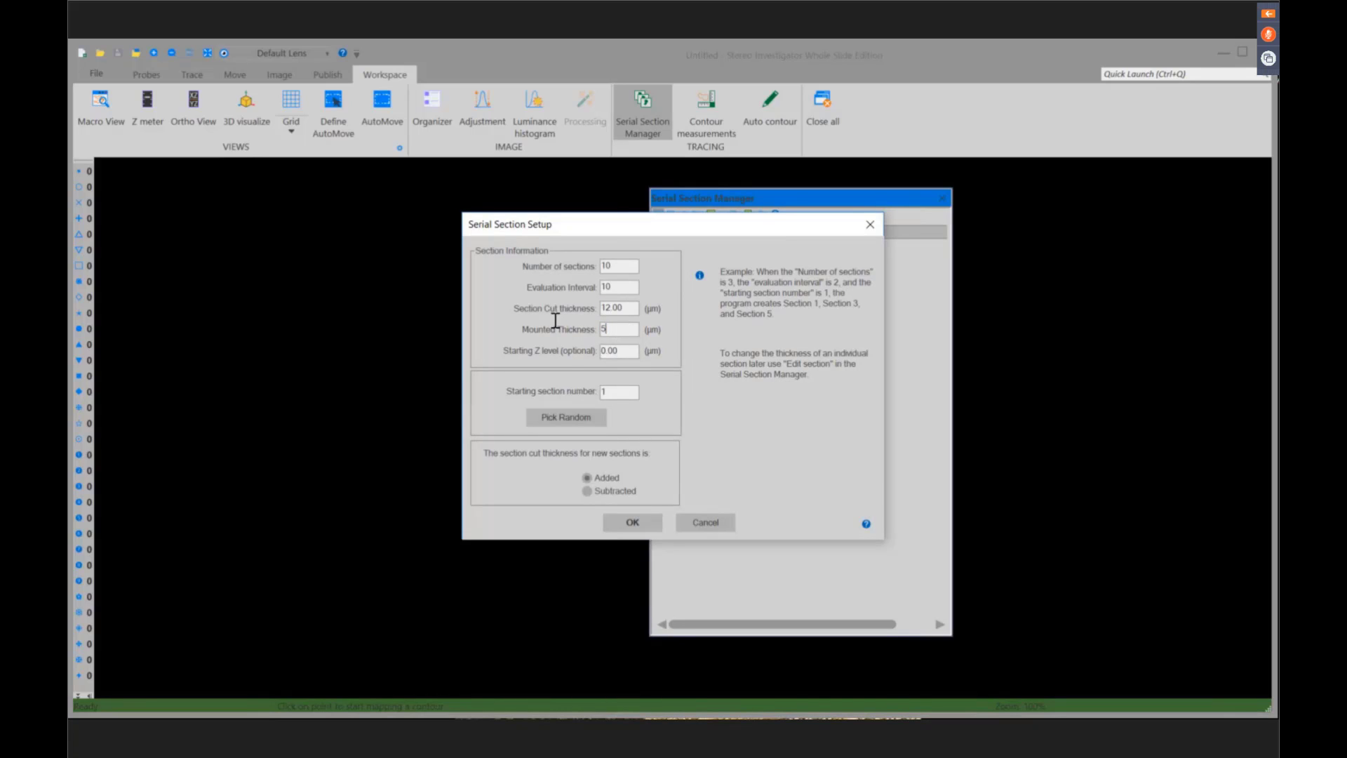
pyautogui.click(570, 415)
pyautogui.click(630, 517)
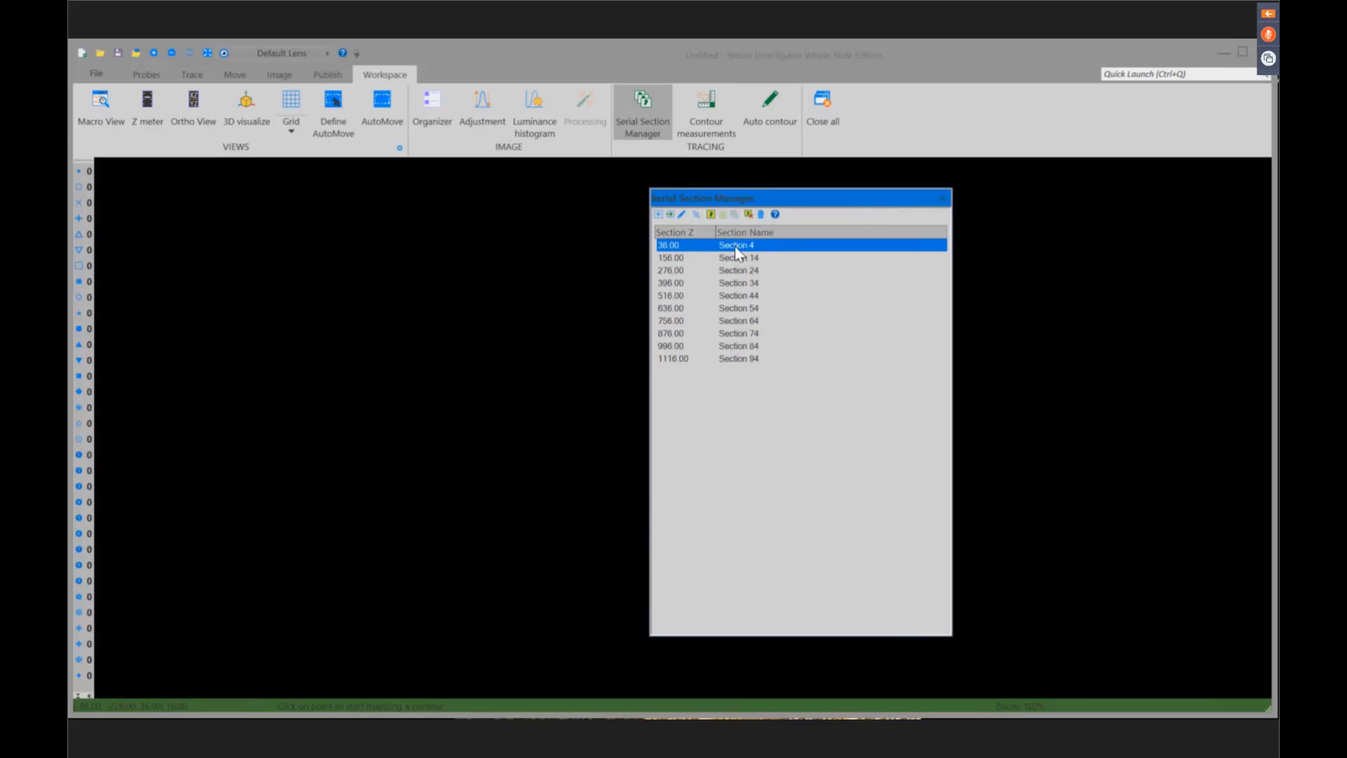
pyautogui.click(654, 111)
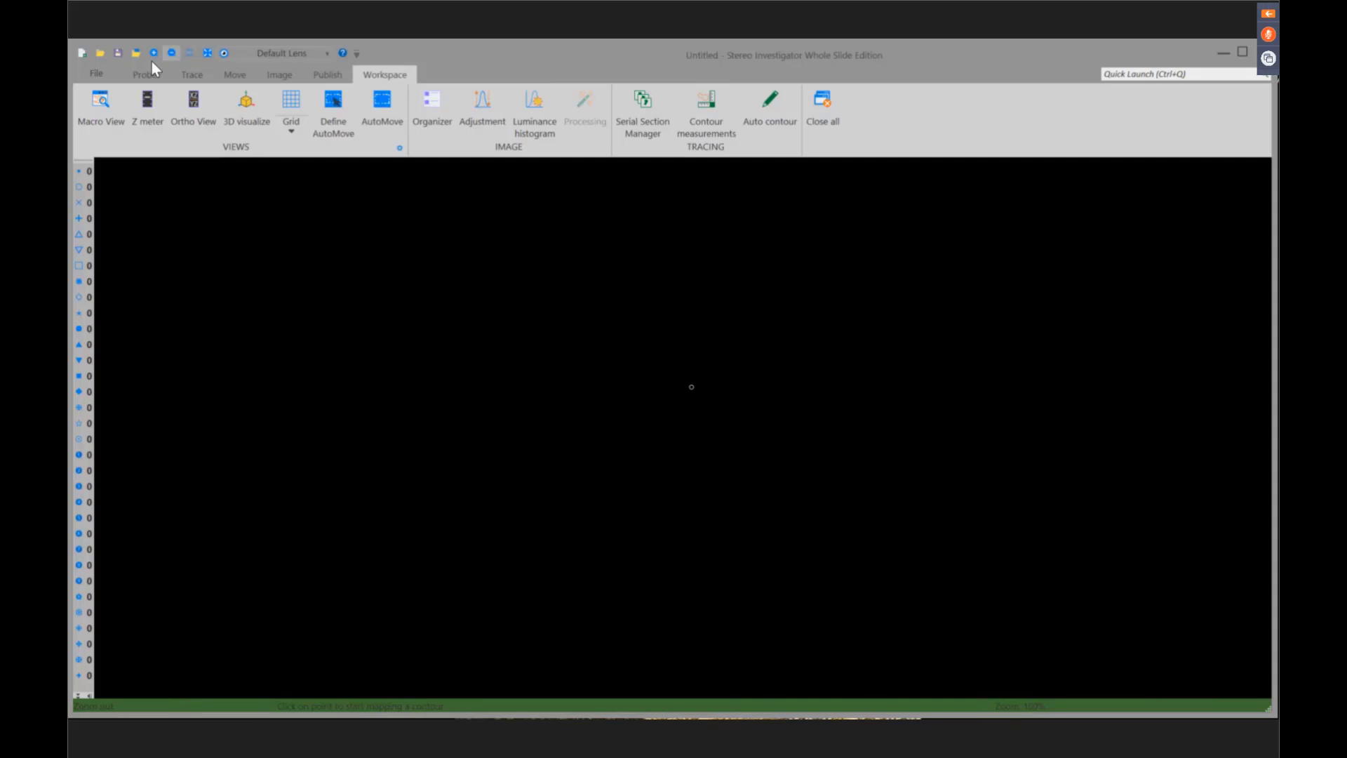
# - Open a melanoma skin slide from the Biolucida Server and close the server browser
pyautogui.click(96, 73)
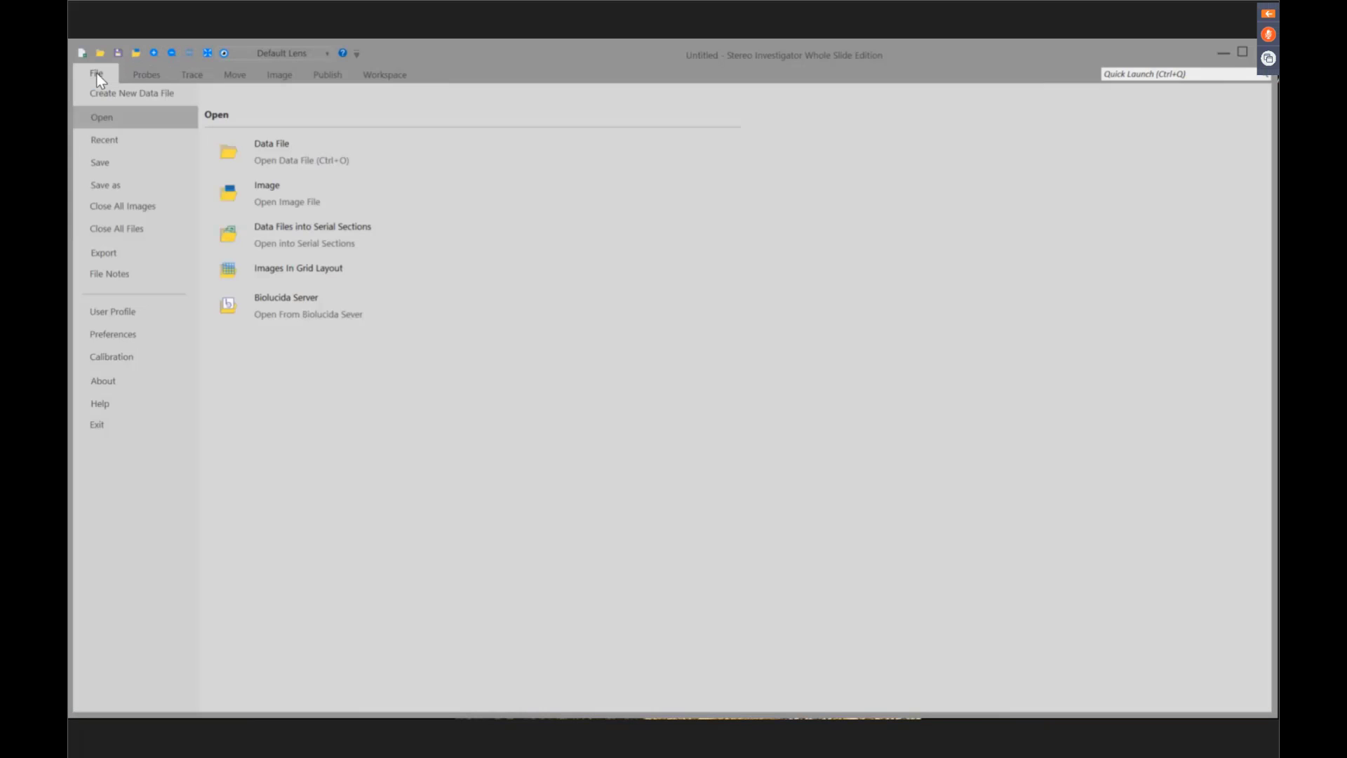
pyautogui.click(319, 300)
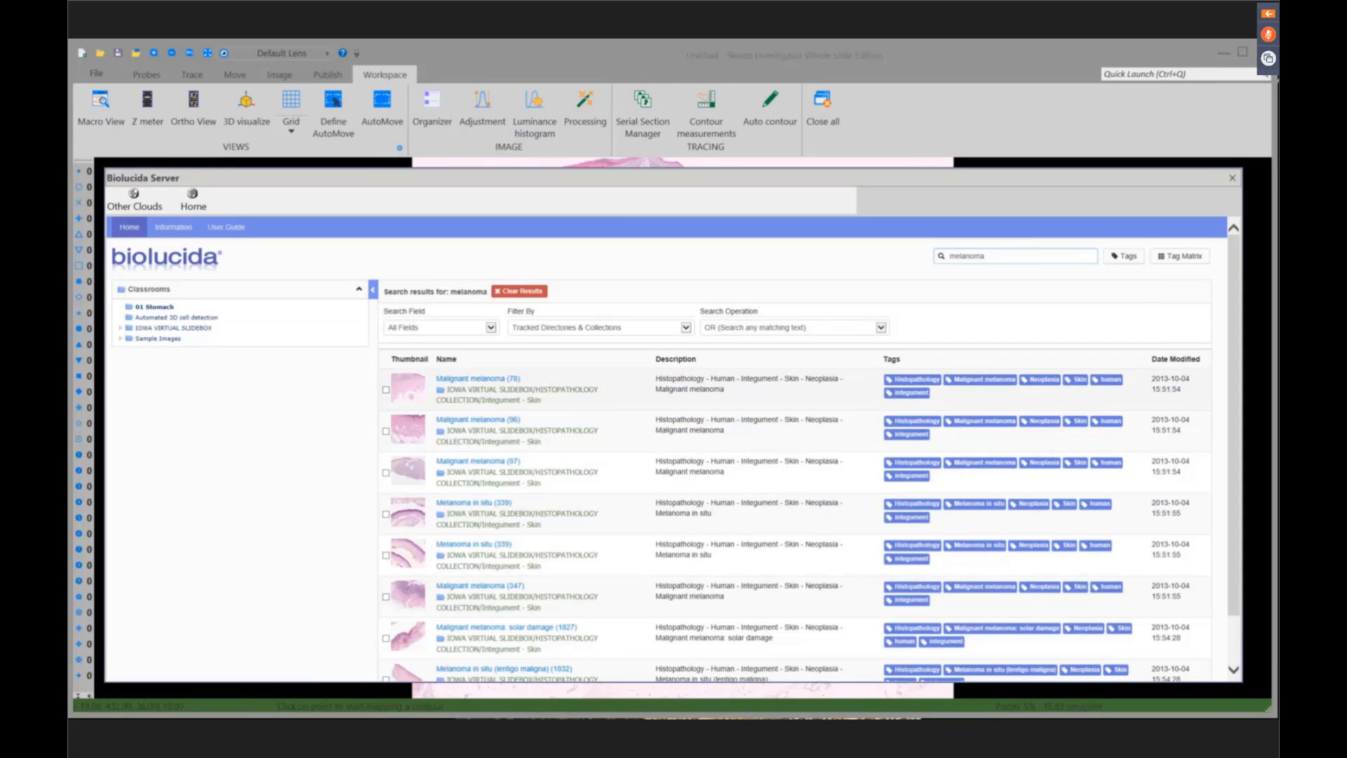
pyautogui.click(1232, 178)
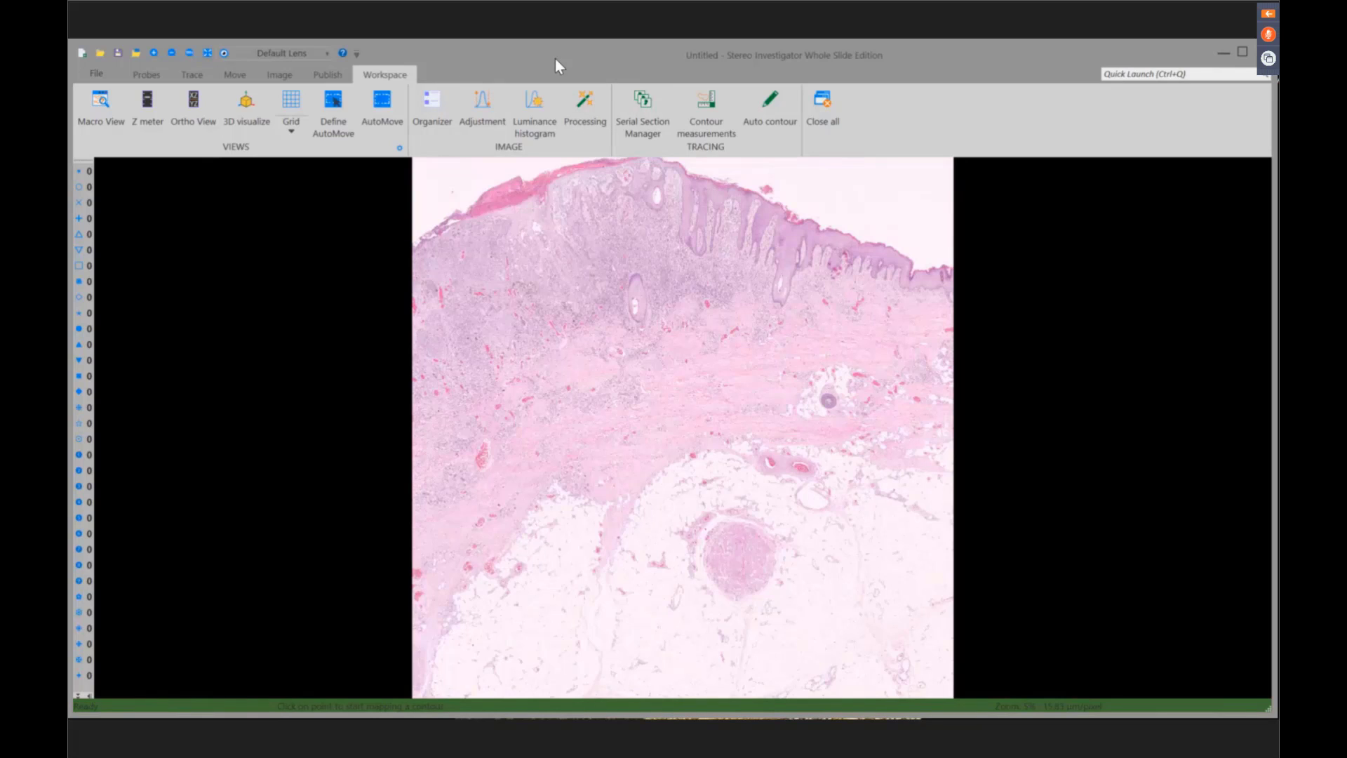
# - Turn on AutoMove and trace a closed dermis contour around the cell-rich upper dermis, following the lower edge of the epidermis
pyautogui.click(389, 115)
pyautogui.click(191, 74)
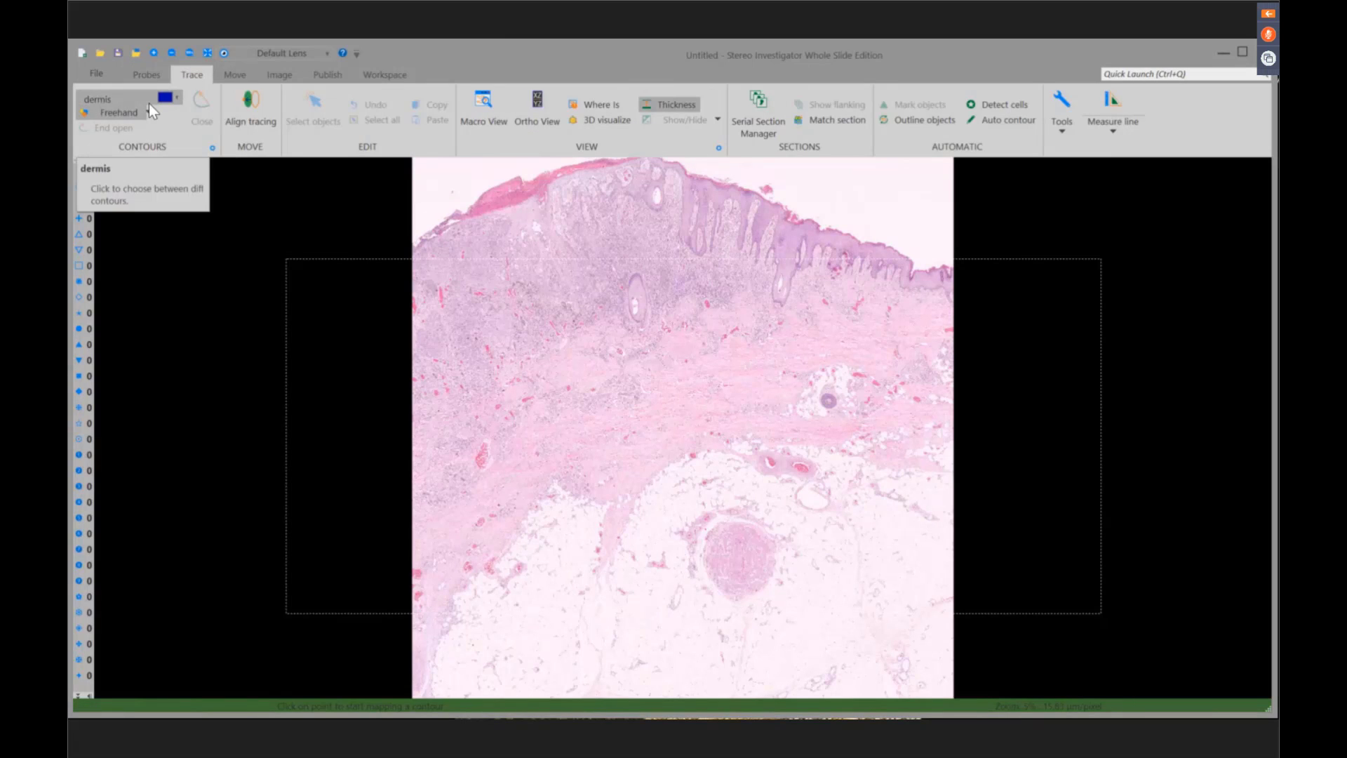
pyautogui.click(466, 218)
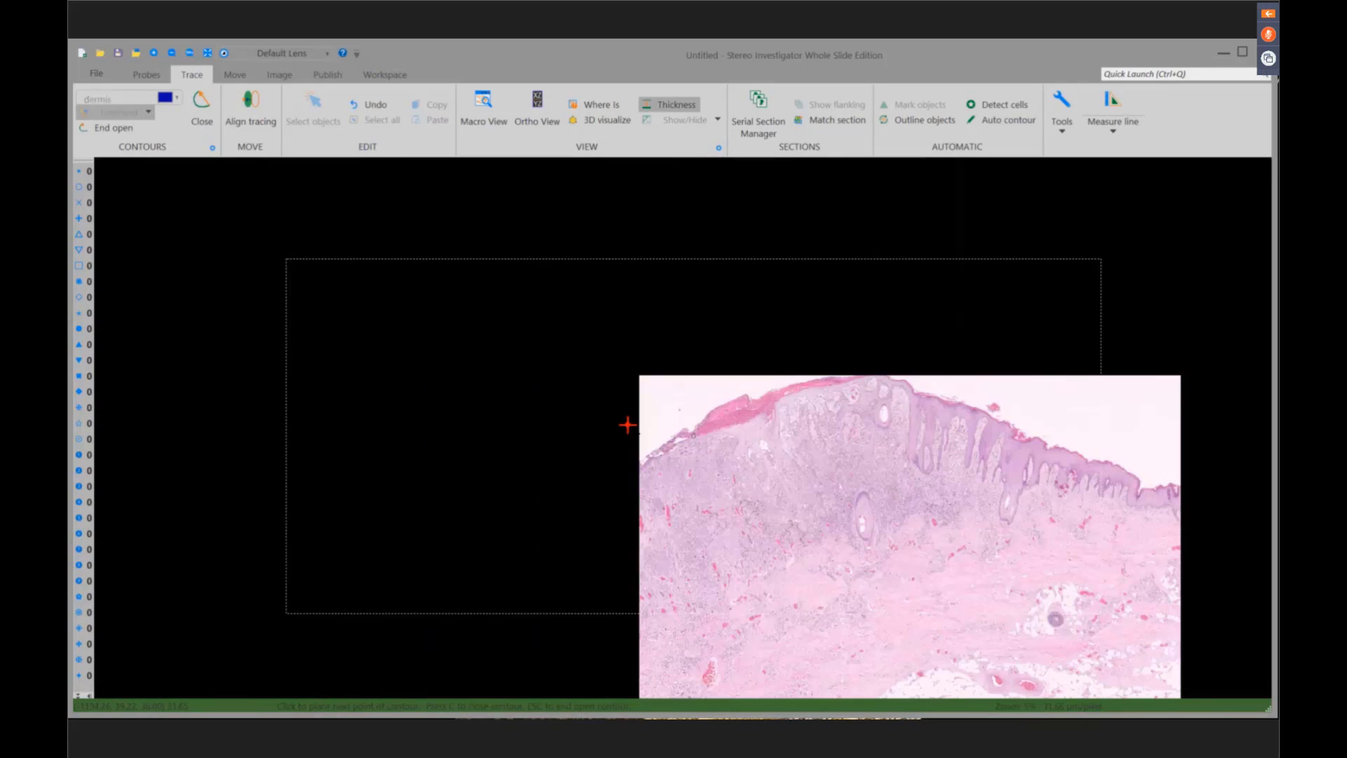
pyautogui.click(667, 449)
pyautogui.click(639, 466)
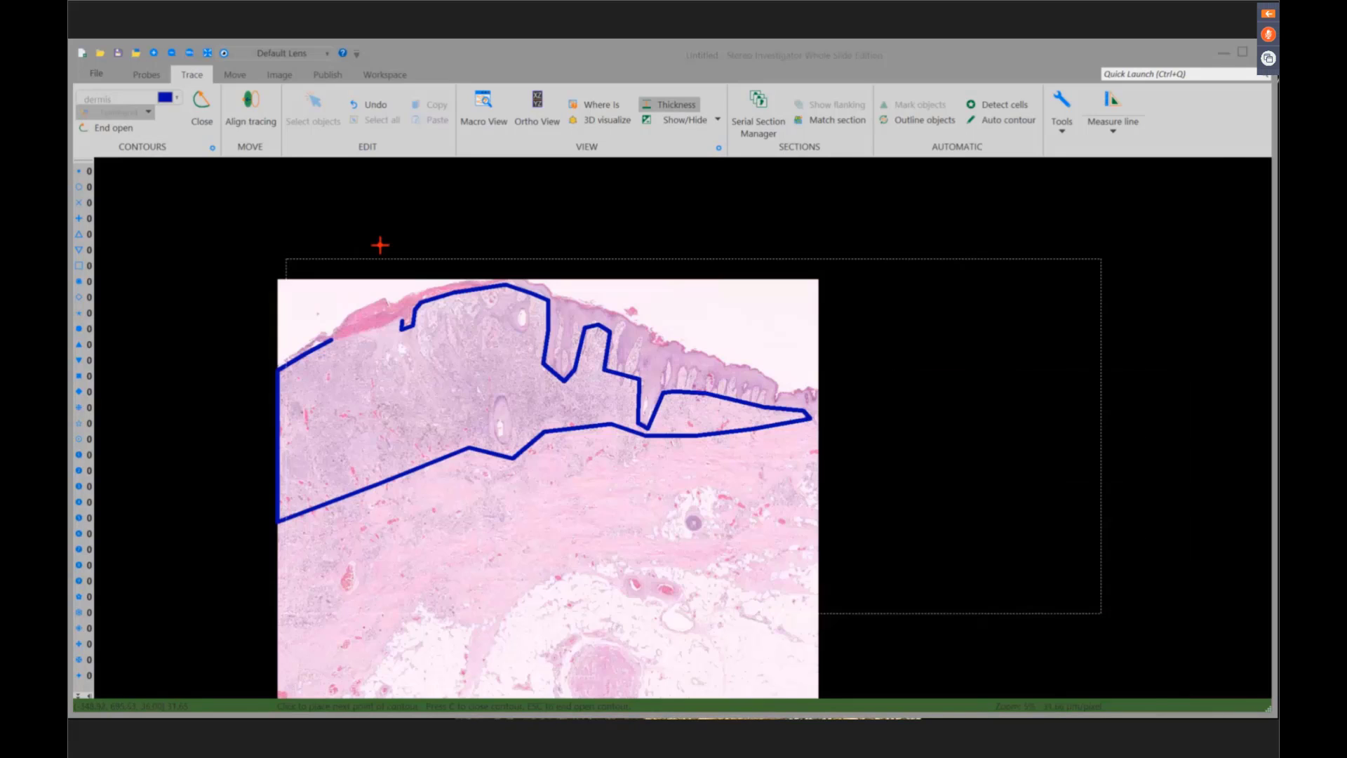
pyautogui.rightClick(419, 222)
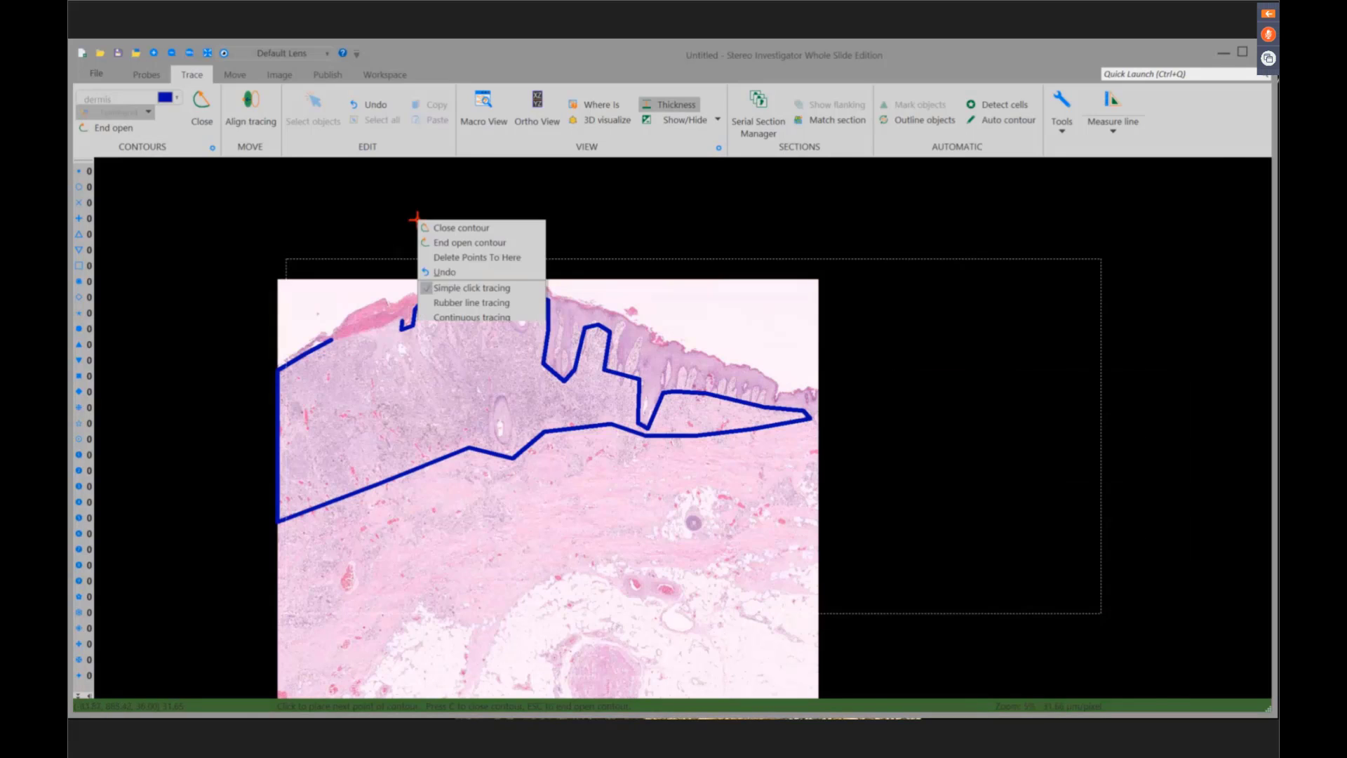
pyautogui.click(440, 226)
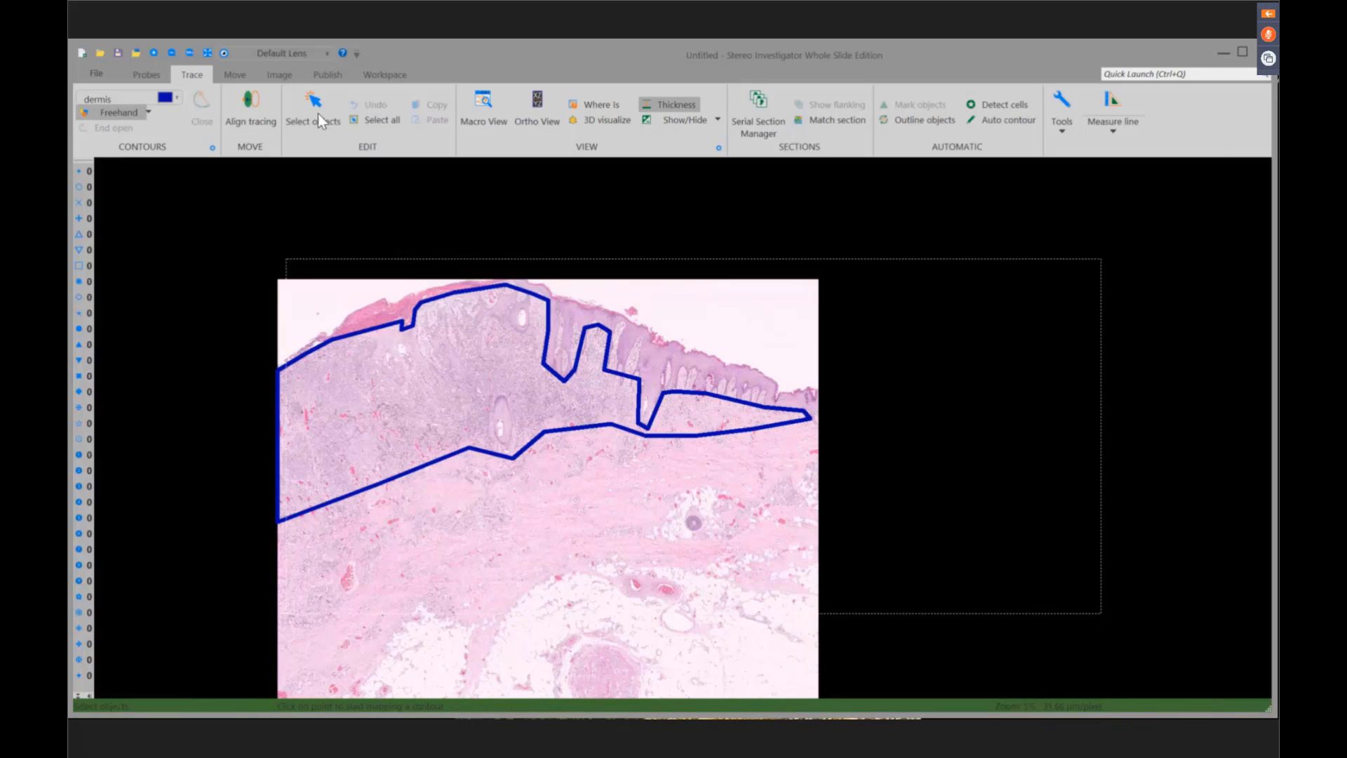
# - Fit the whole slide image in the view and turn off AutoMove
pyautogui.click(277, 75)
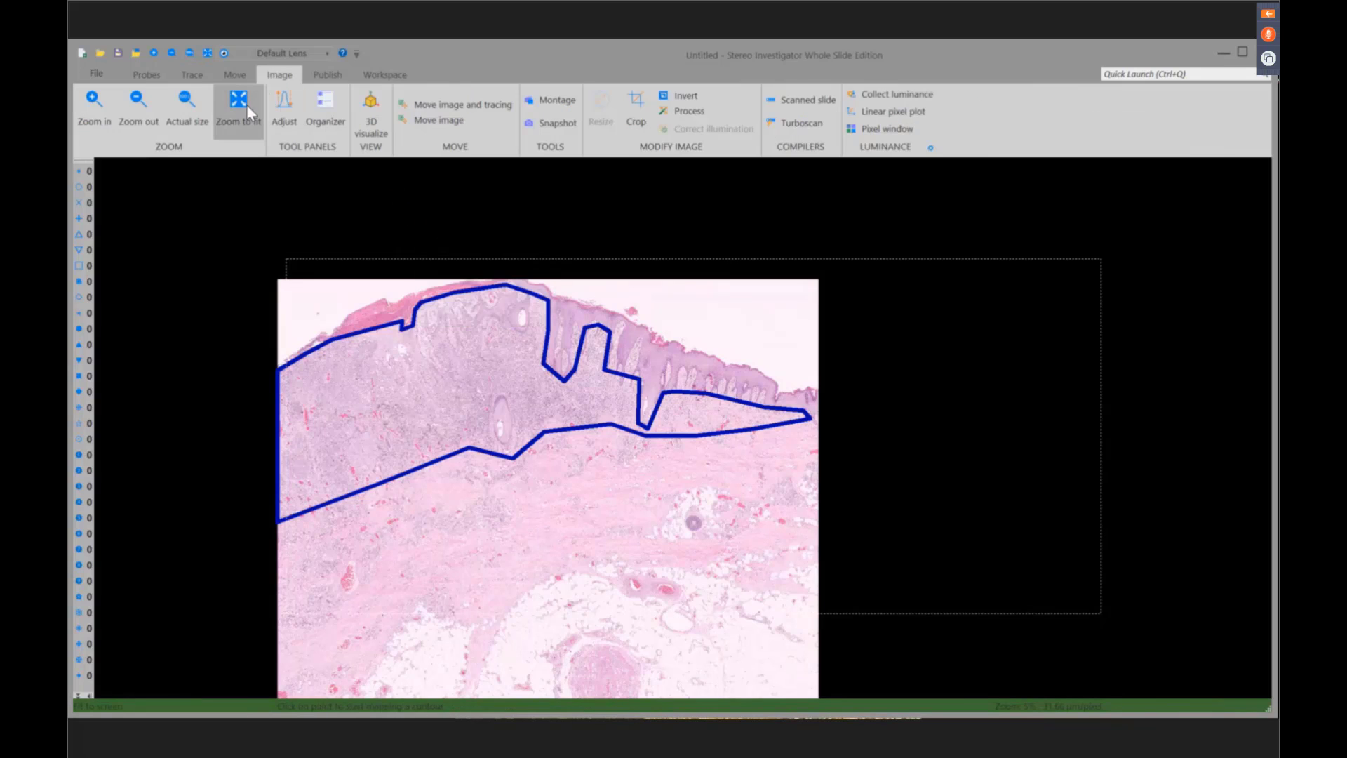
pyautogui.click(246, 107)
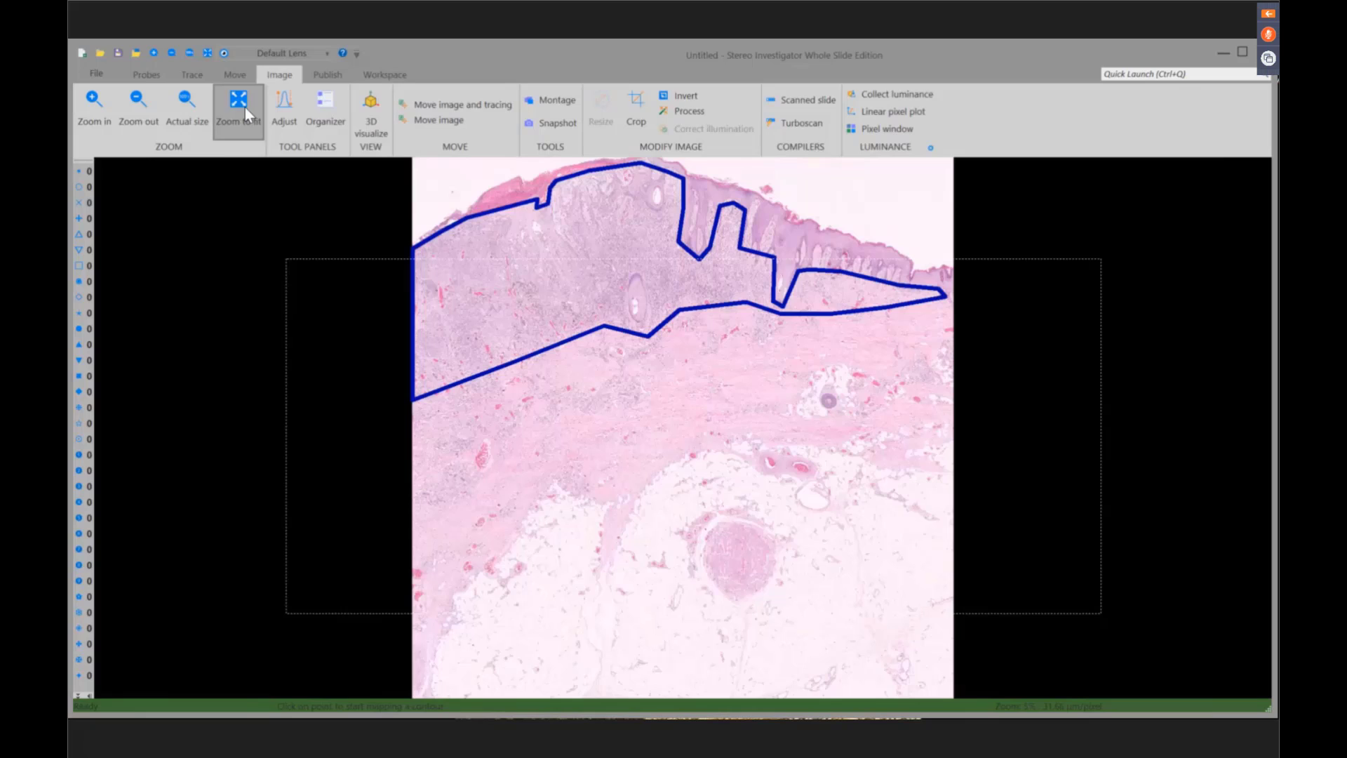
pyautogui.click(371, 75)
pyautogui.click(386, 107)
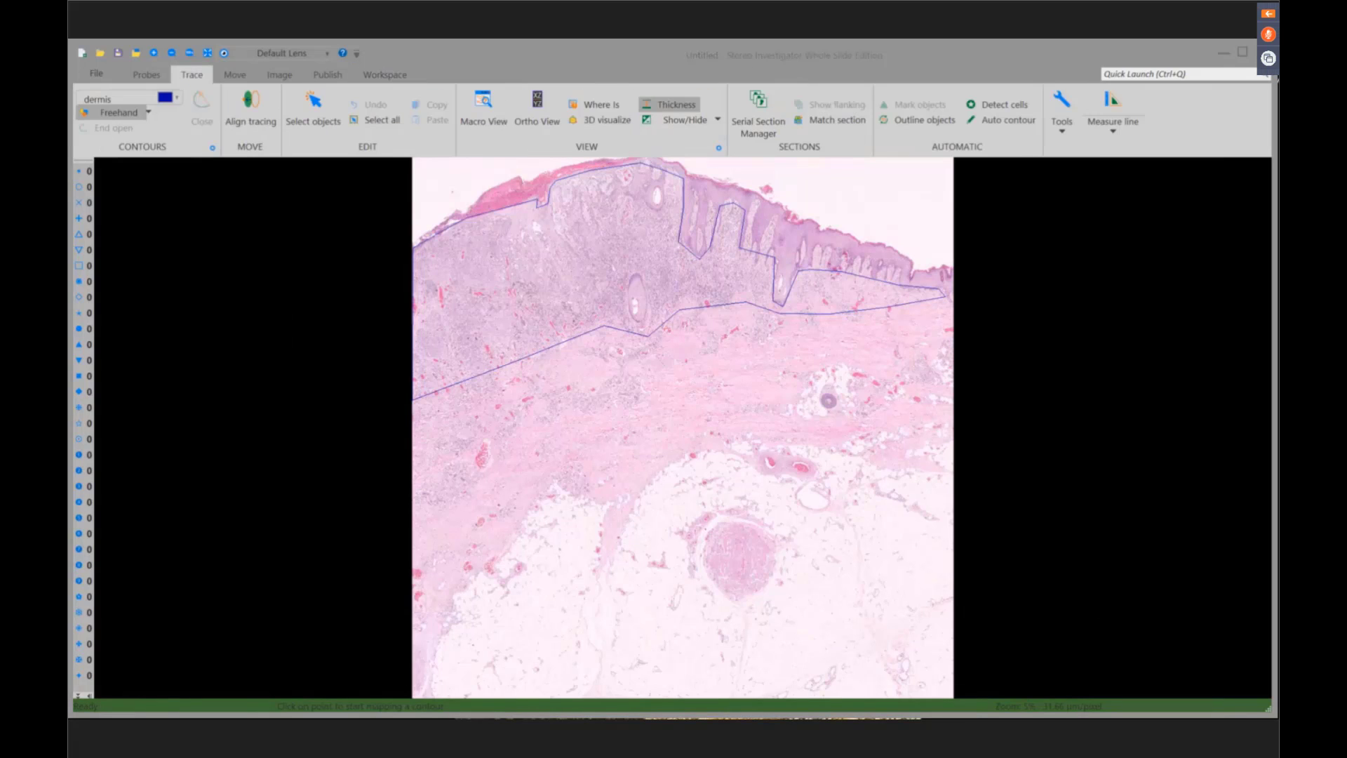
# - Display the slide at actual size and show the macro view
pyautogui.click(280, 75)
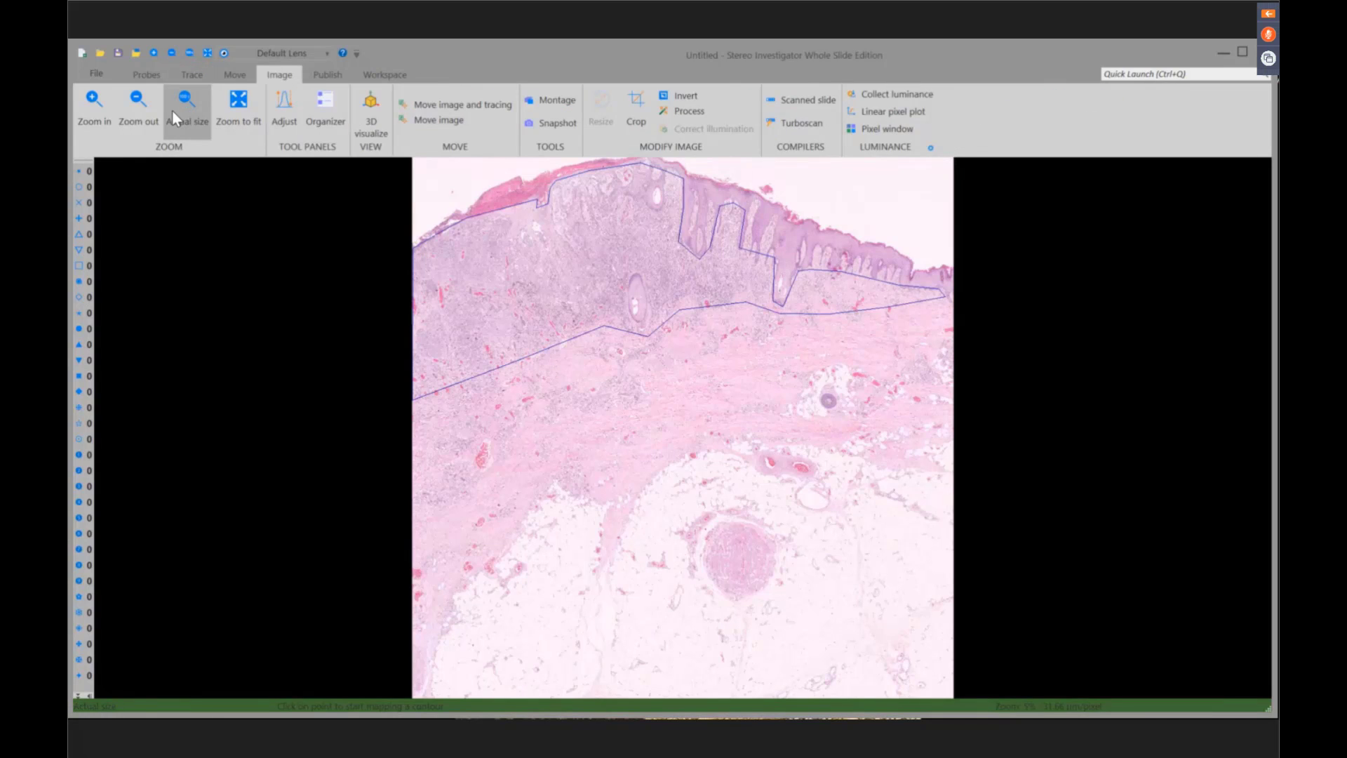
pyautogui.click(175, 112)
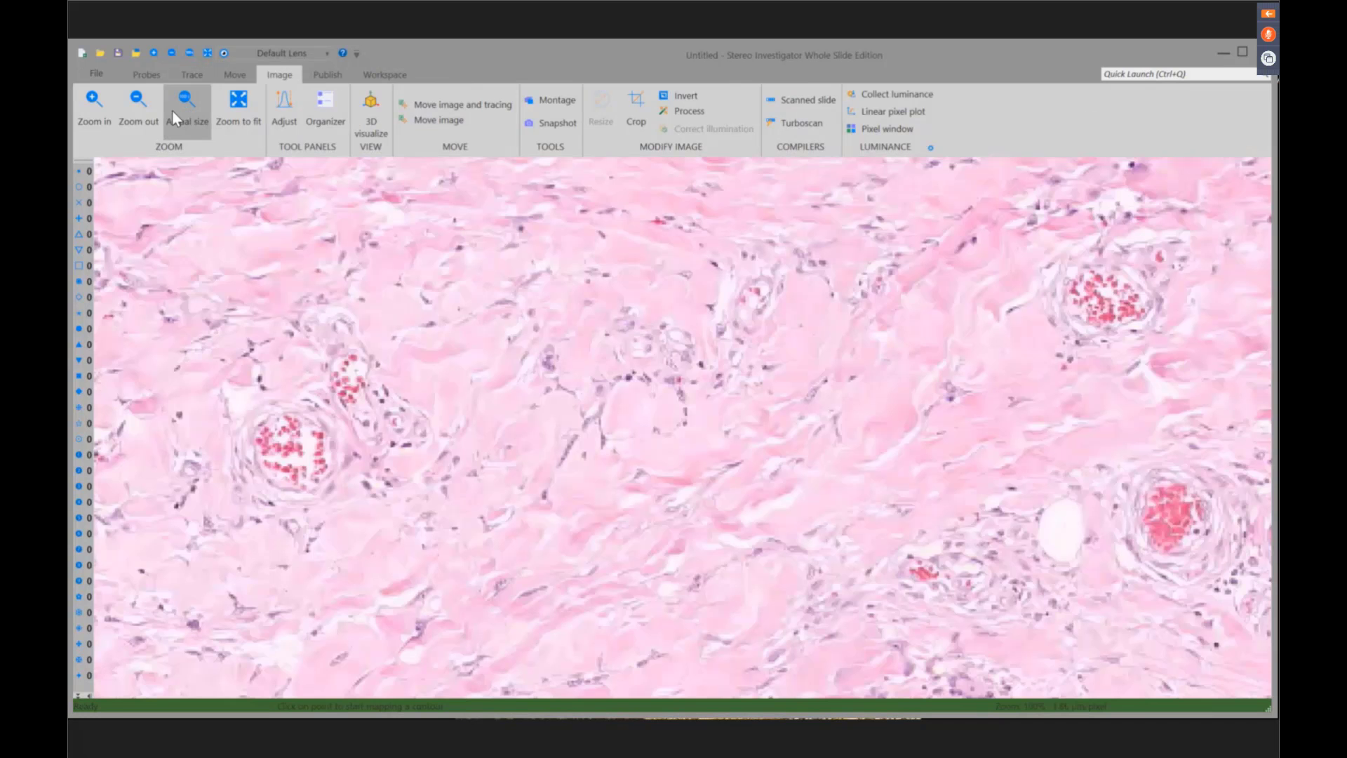
pyautogui.click(384, 74)
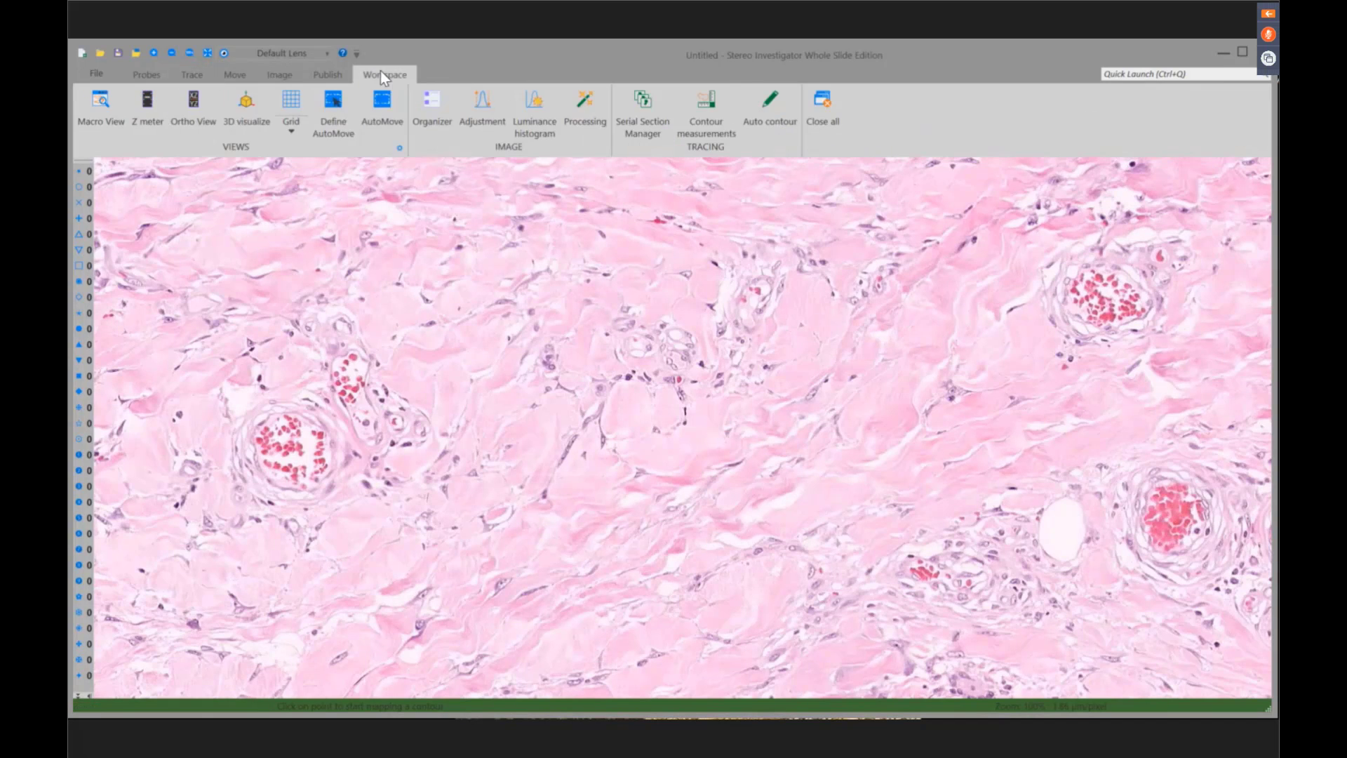
pyautogui.click(98, 112)
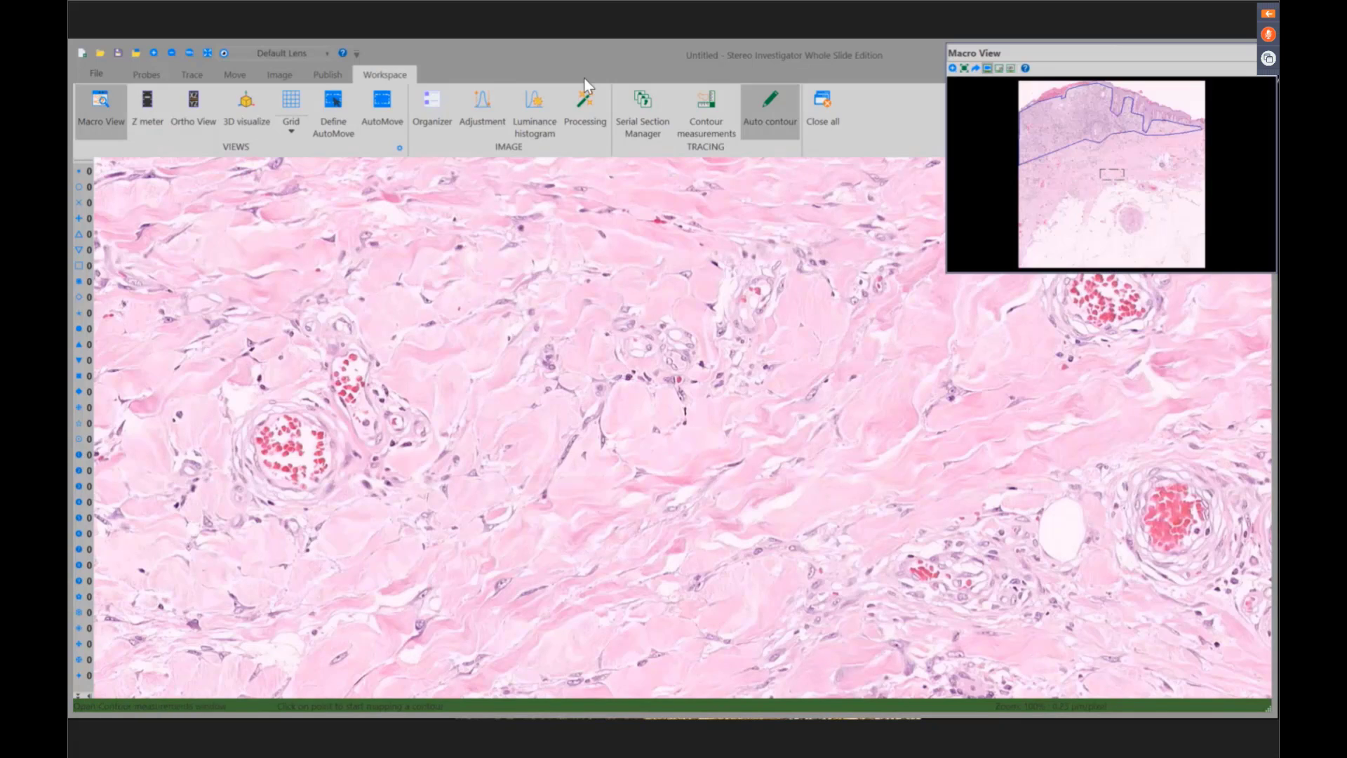
# - Start an isotropic Point Sampled Intercept probe with 35 µm spacing between lines and a line angle of 0
pyautogui.click(143, 76)
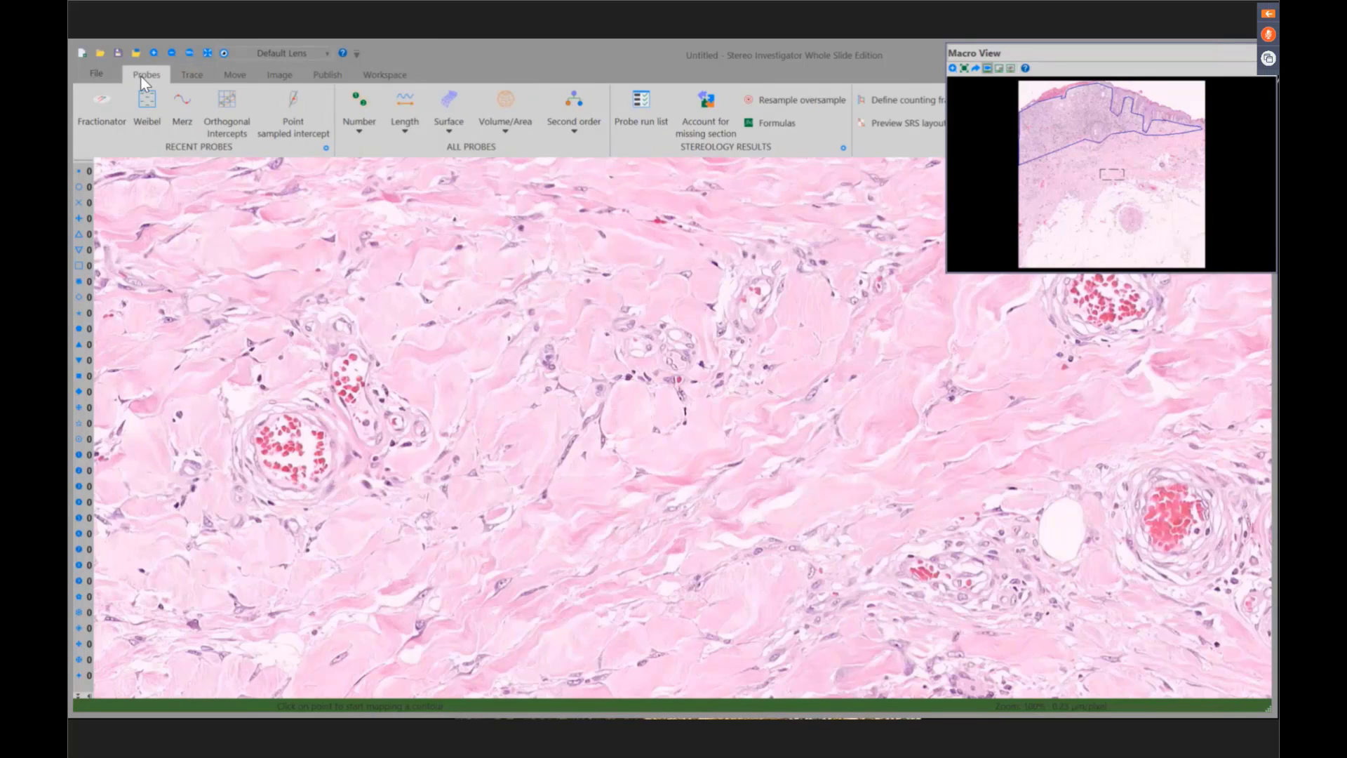
pyautogui.click(507, 105)
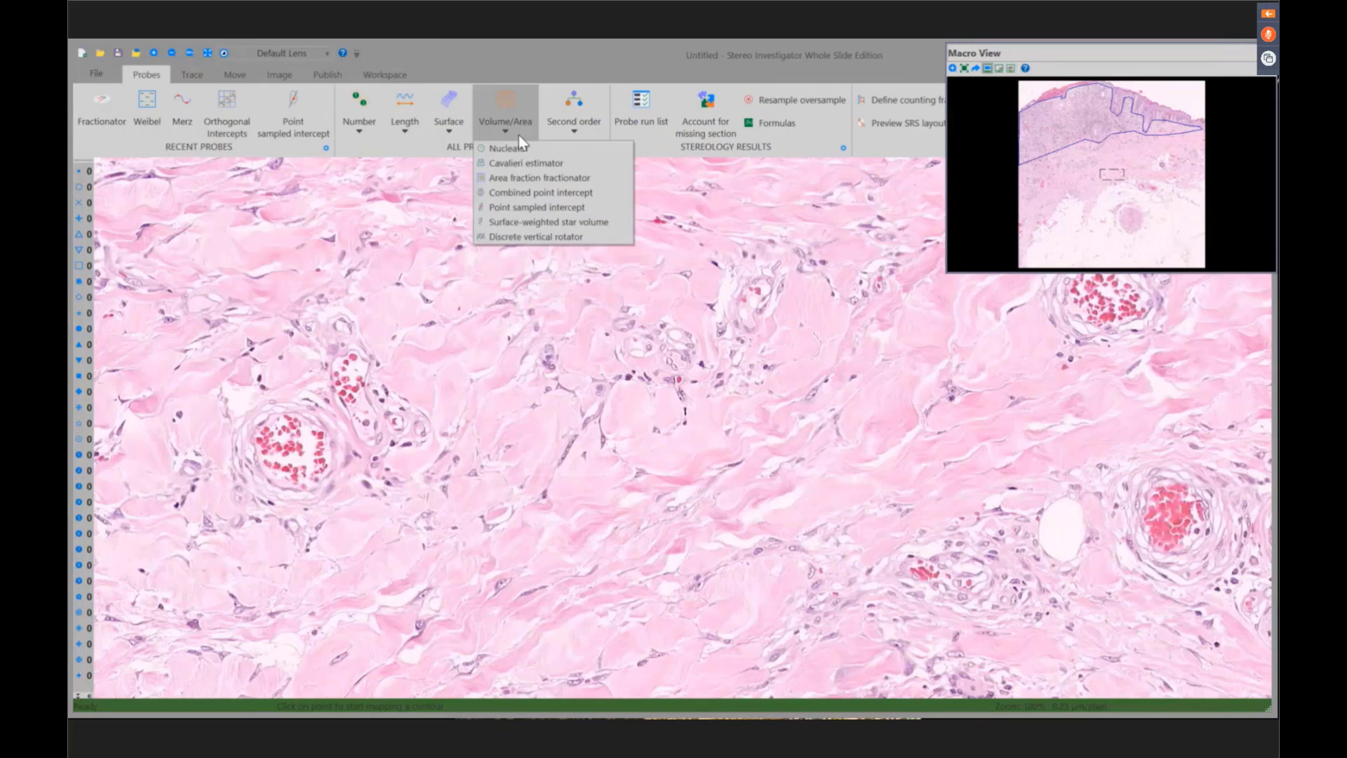
pyautogui.click(539, 209)
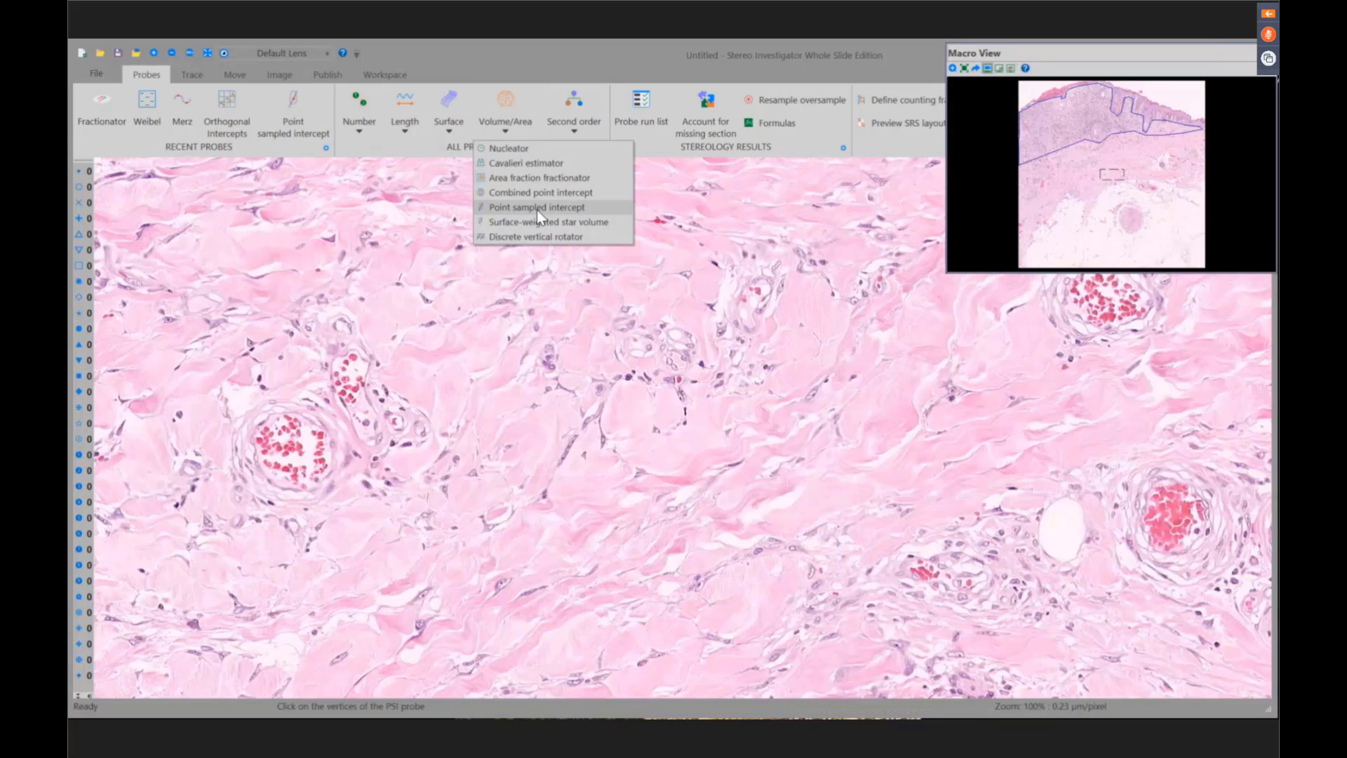
pyautogui.doubleClick(717, 374)
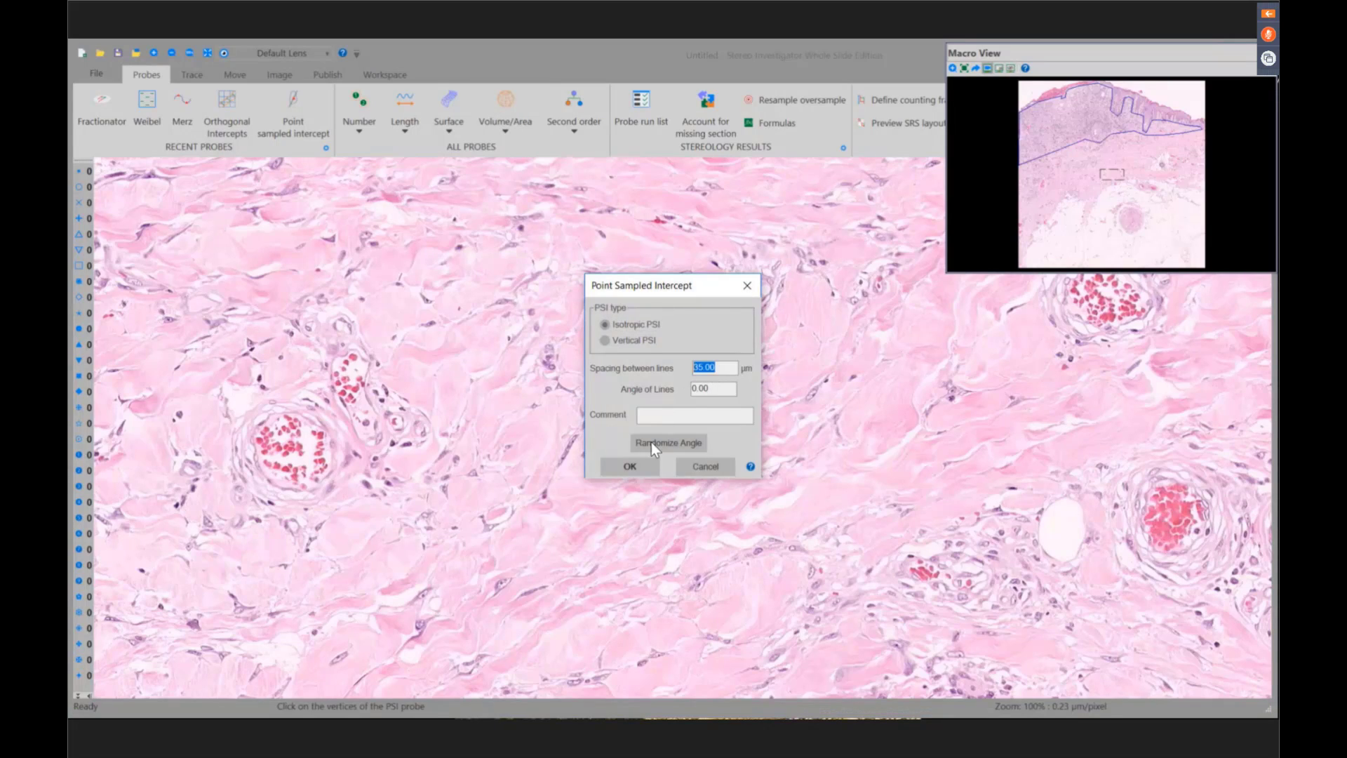
pyautogui.click(639, 464)
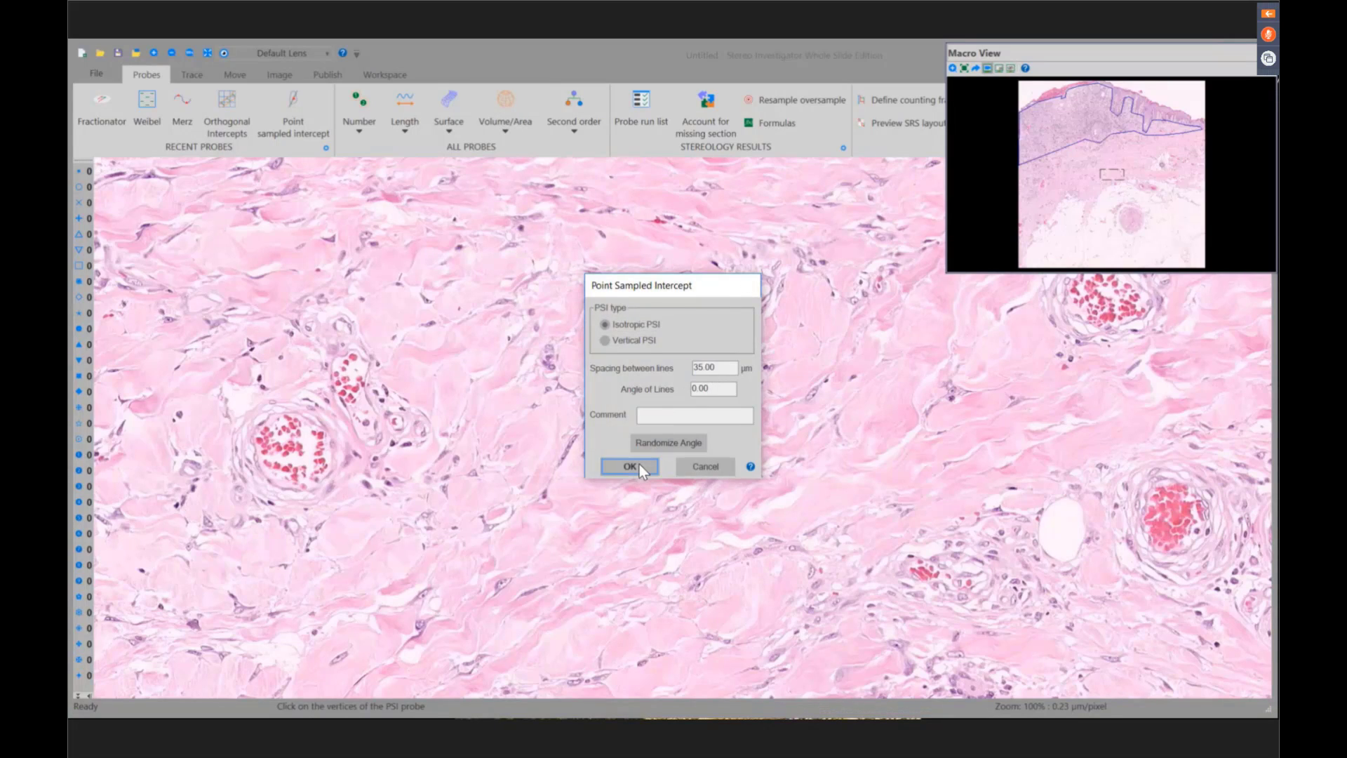
# - Start a meander scan of the traced dermis, move to a field inside the tumor and hide the macro view
pyautogui.click(235, 74)
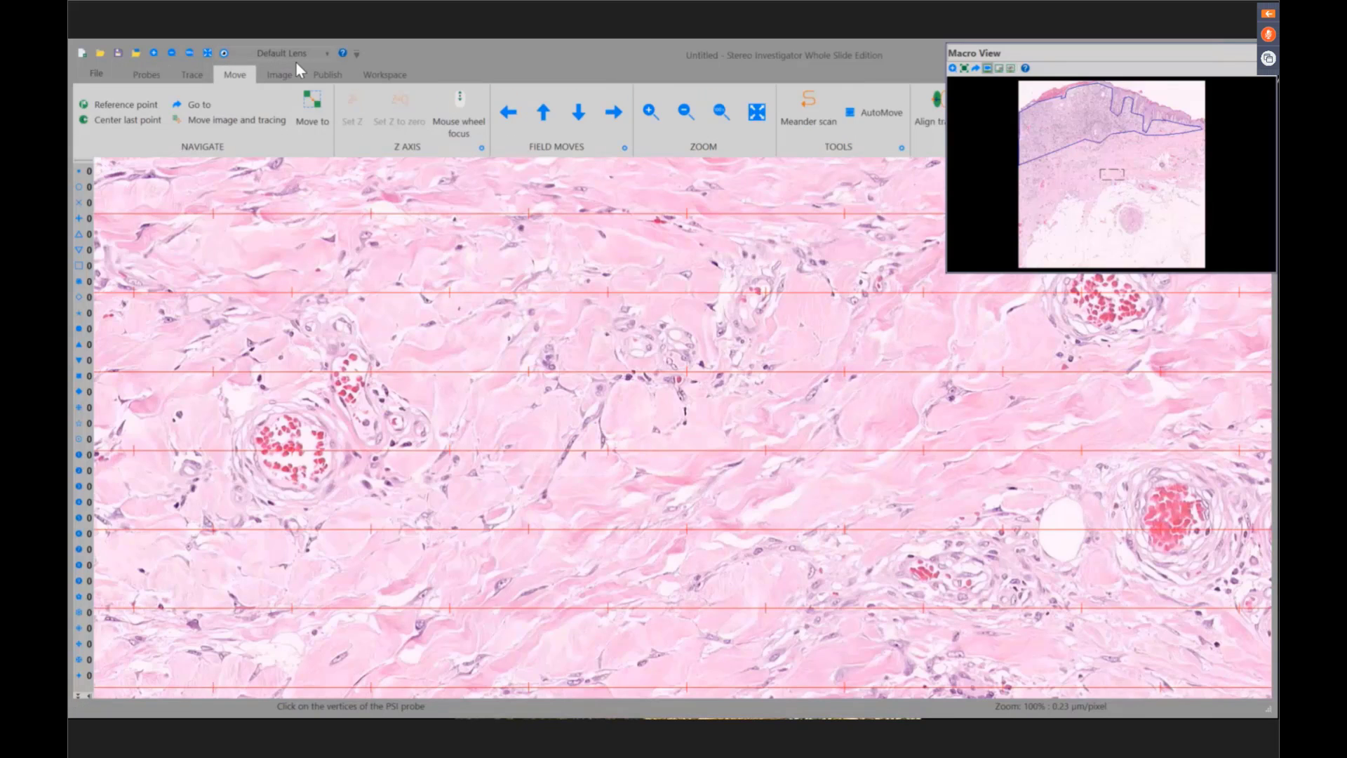
pyautogui.click(809, 126)
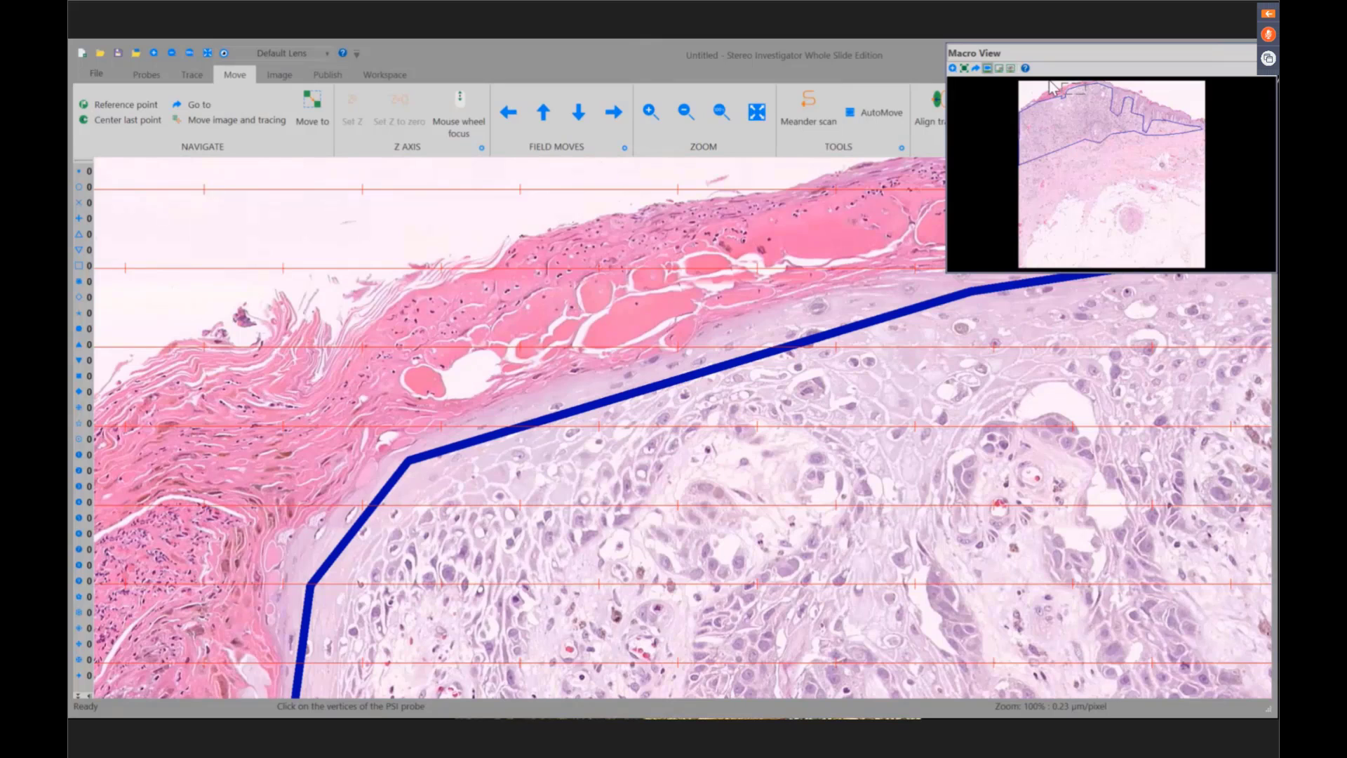
pyautogui.click(380, 75)
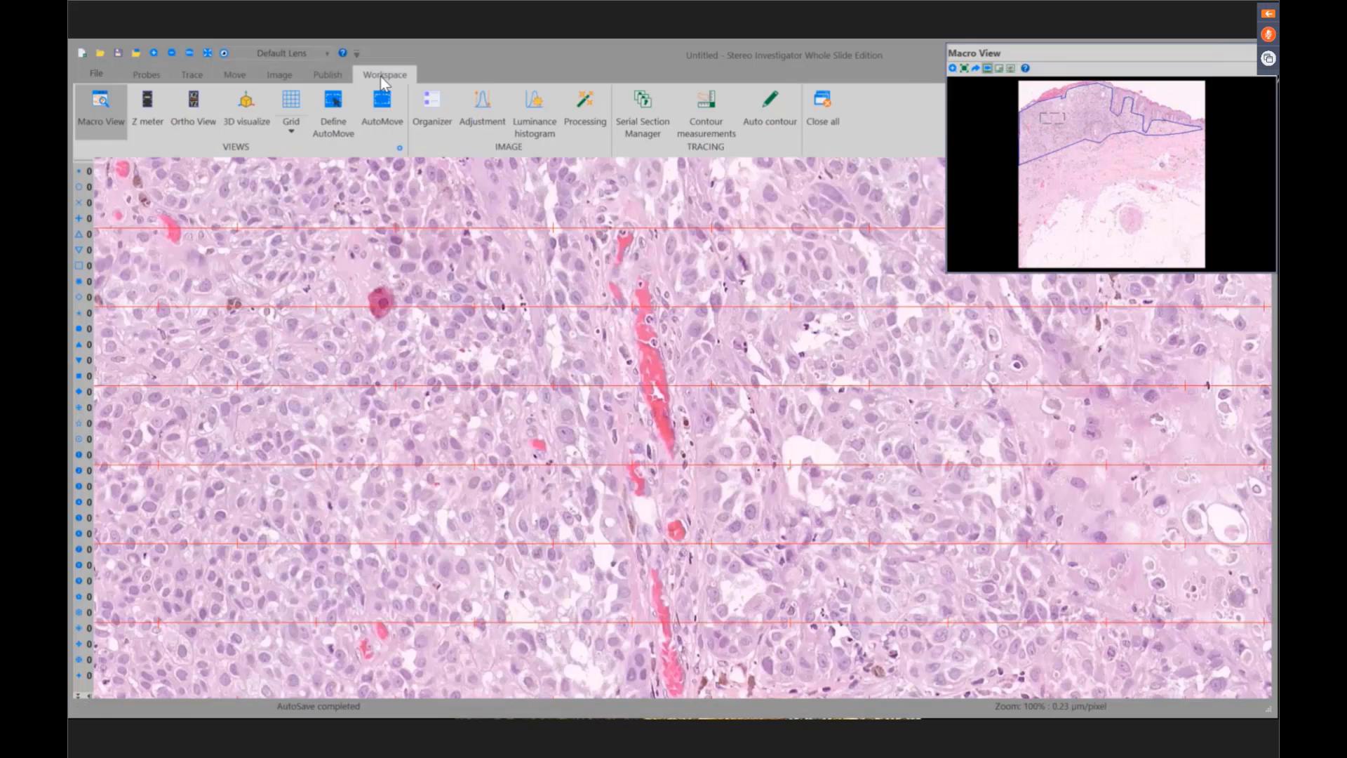
pyautogui.click(107, 112)
pyautogui.click(148, 75)
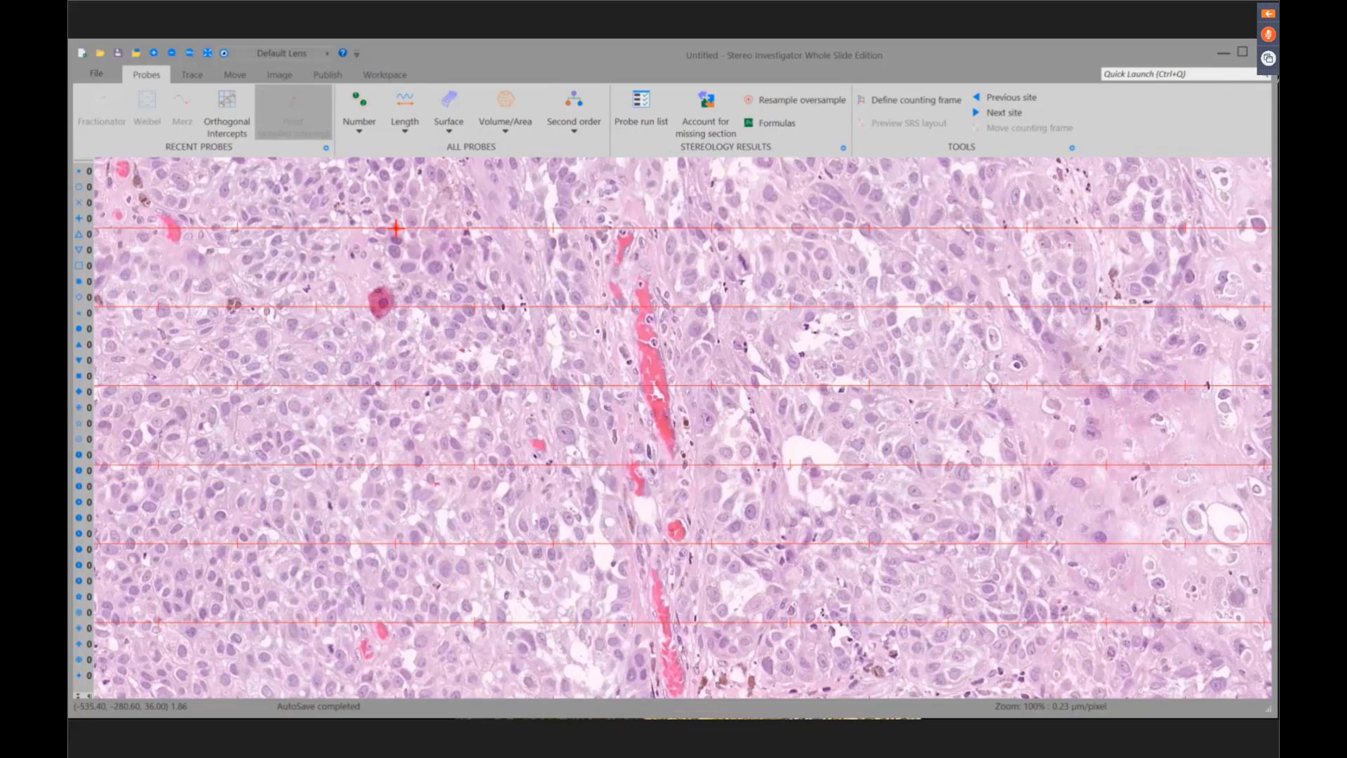
# - Choose the grid point lying on a nucleus along the uppermost line, mark both nuclear edges on that line, and finish the current PSI
pyautogui.click(396, 228)
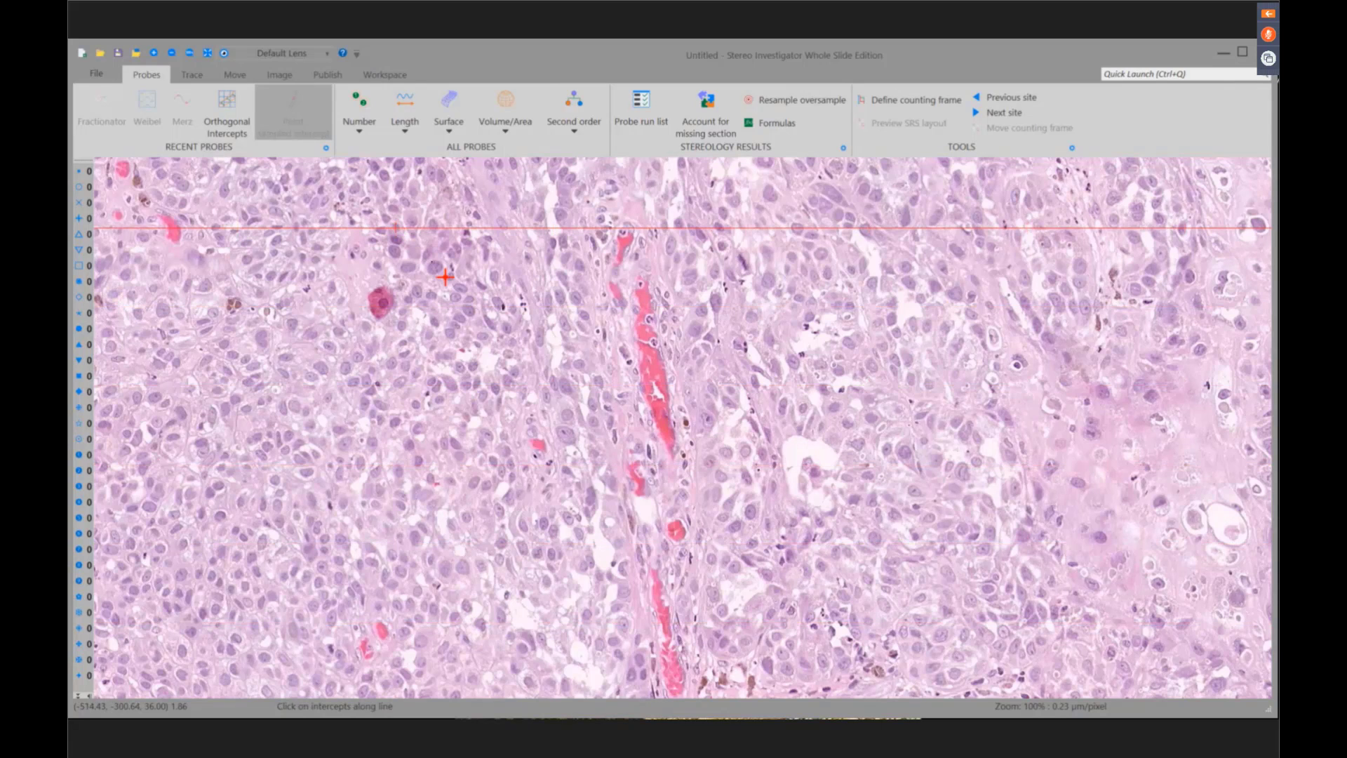
pyautogui.click(400, 228)
pyautogui.click(392, 228)
pyautogui.rightClick(449, 304)
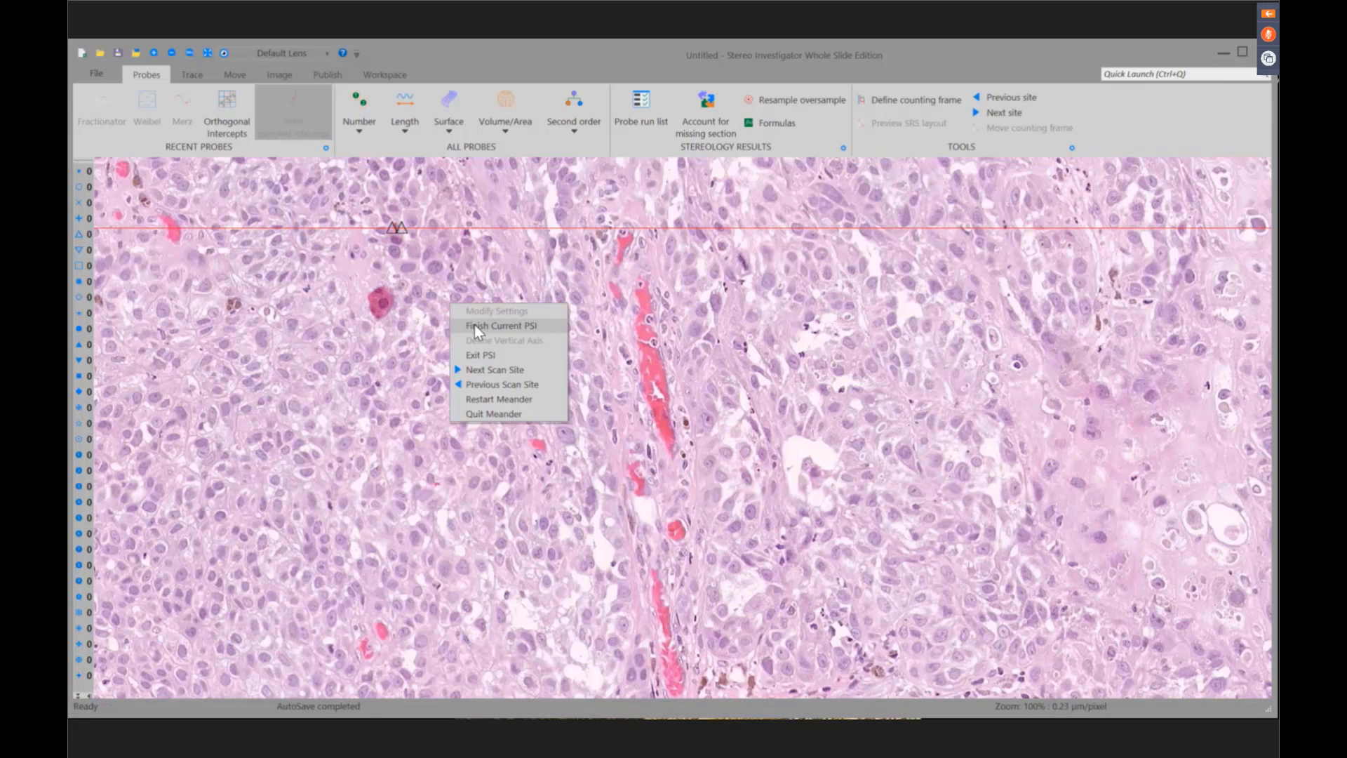
pyautogui.click(474, 325)
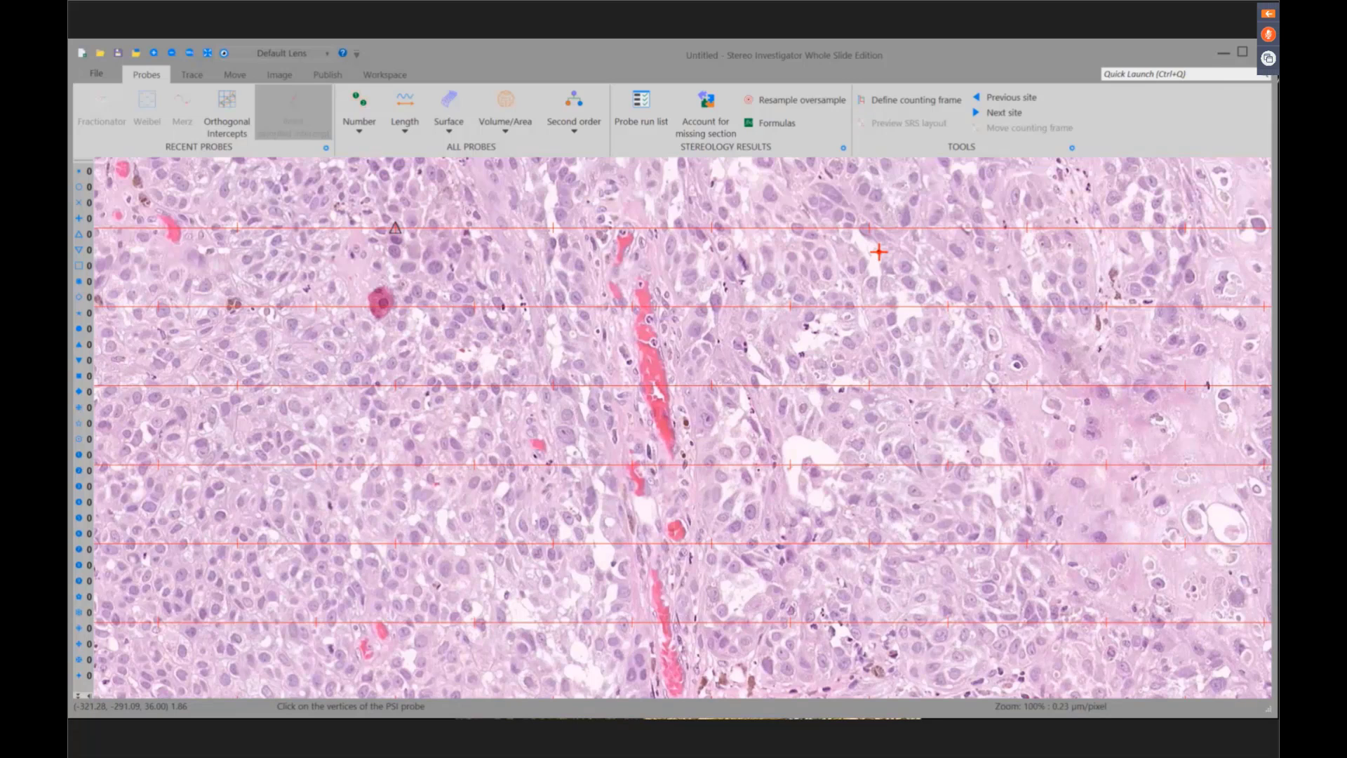
# - Choose the leftmost grid point on the second line, mark both nuclear edges along that line, and finish the current PSI
pyautogui.click(160, 306)
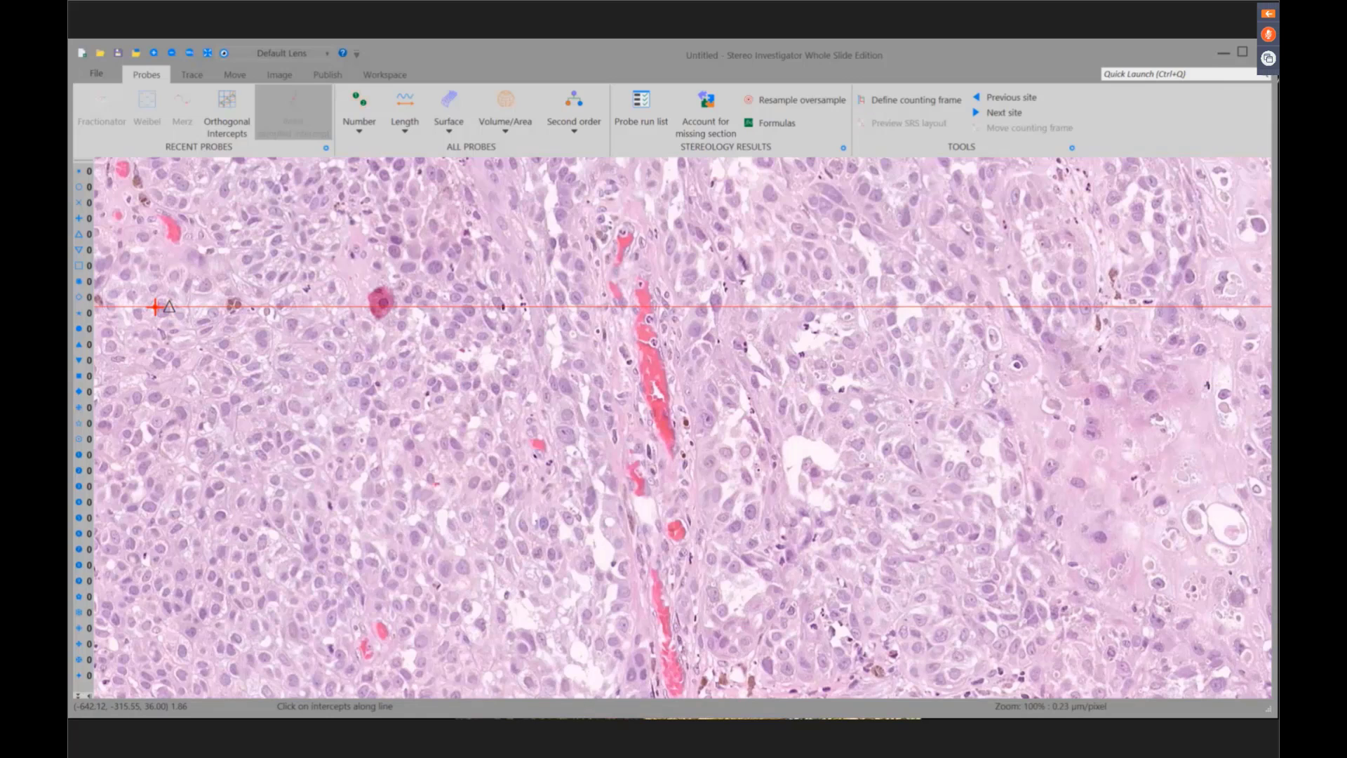
pyautogui.click(154, 306)
pyautogui.rightClick(219, 328)
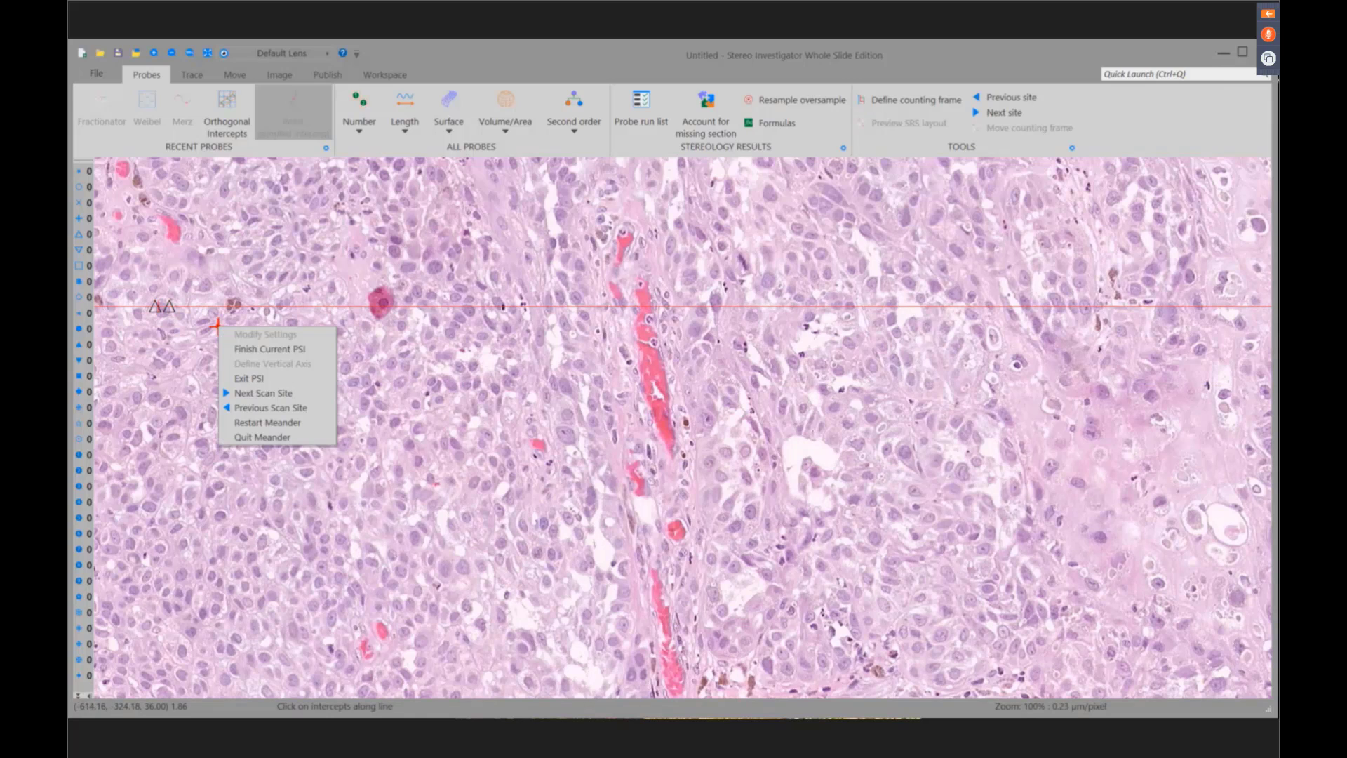
pyautogui.click(245, 348)
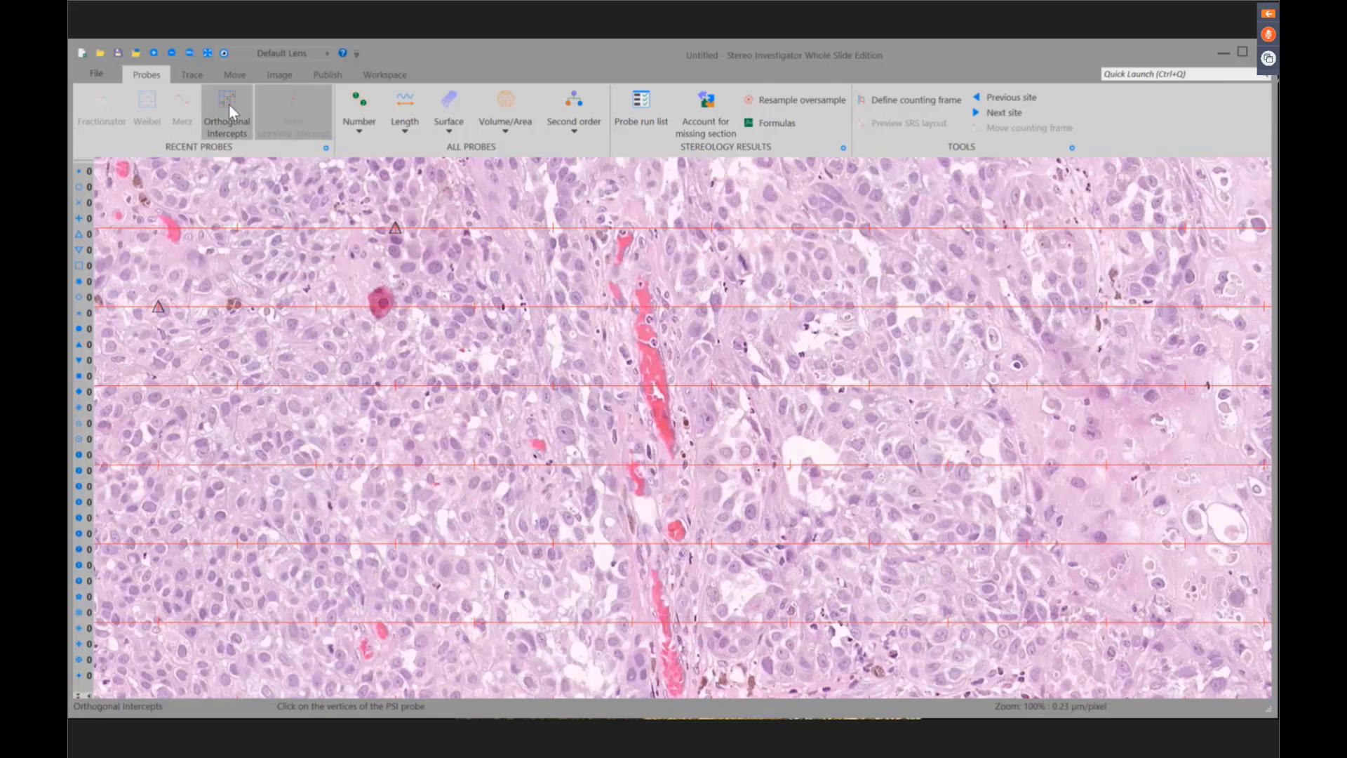
# - Magnify a lower-right area of the field, sample the grid point on a small nucleus with both edge intercepts, and finish the current PSI
pyautogui.scroll(-3, 228, 104)
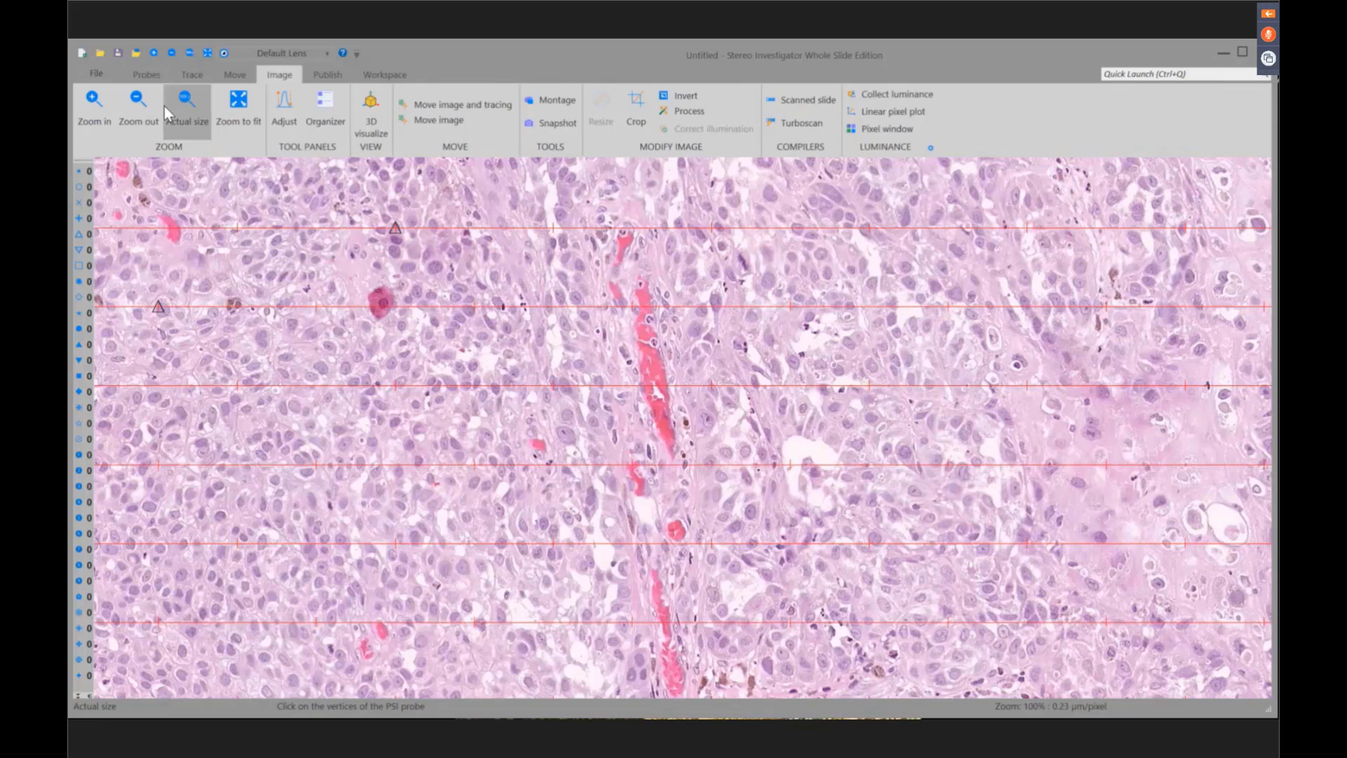
pyautogui.click(108, 113)
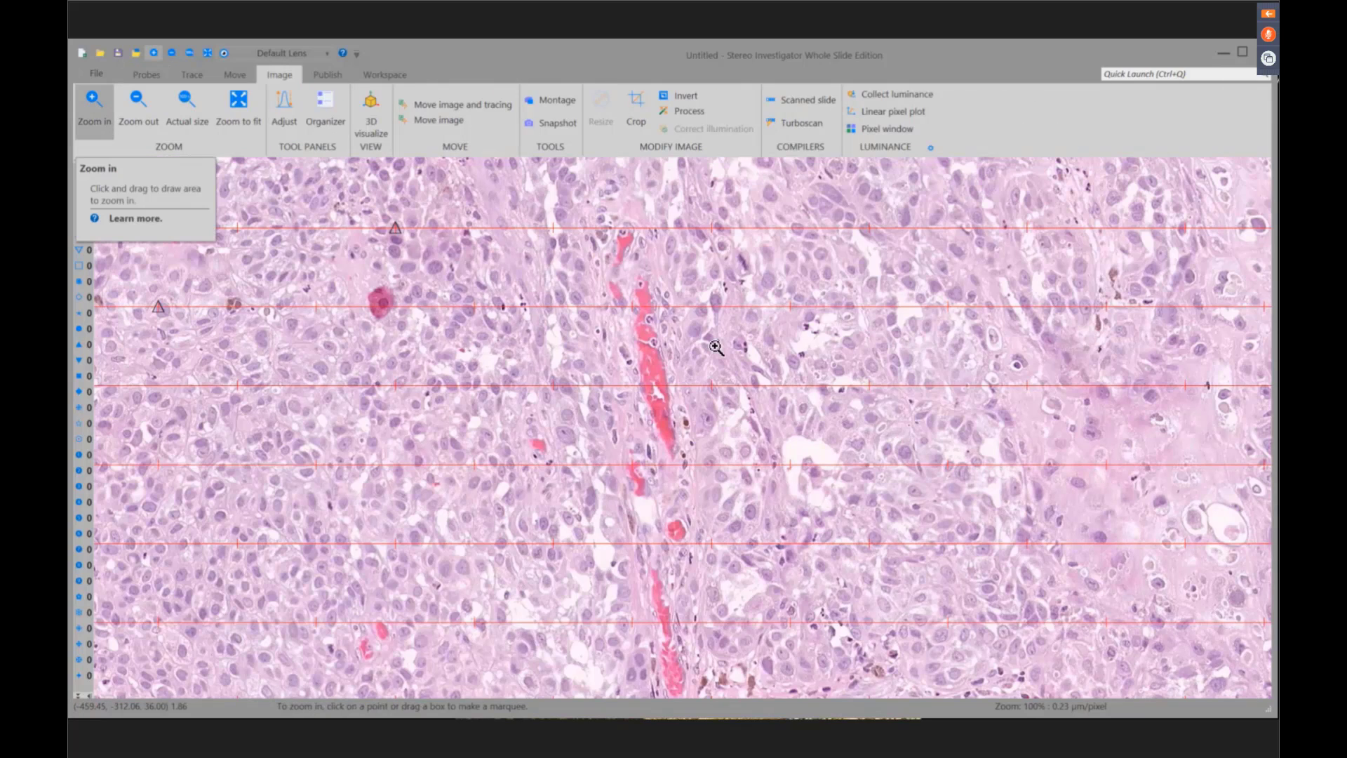
pyautogui.click(1048, 520)
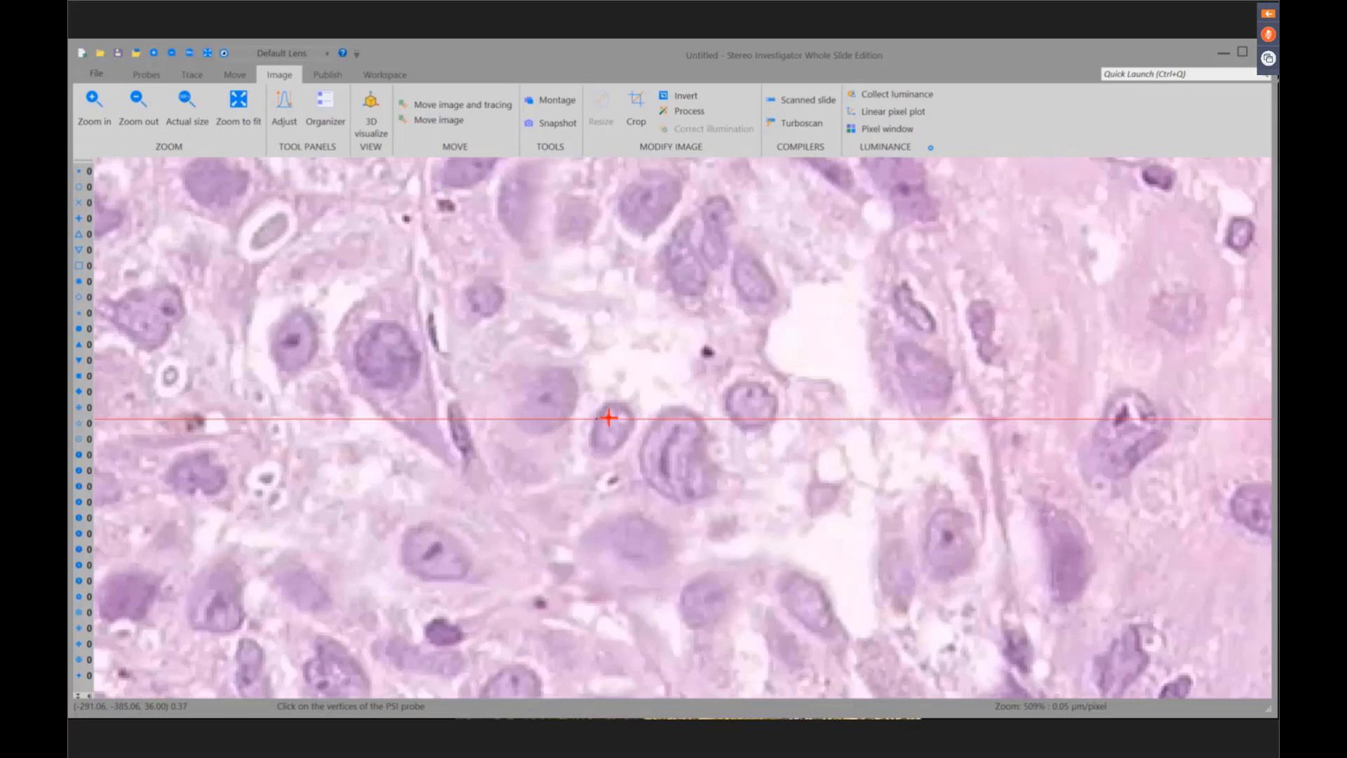
pyautogui.click(608, 418)
pyautogui.click(635, 421)
pyautogui.click(595, 419)
pyautogui.rightClick(641, 316)
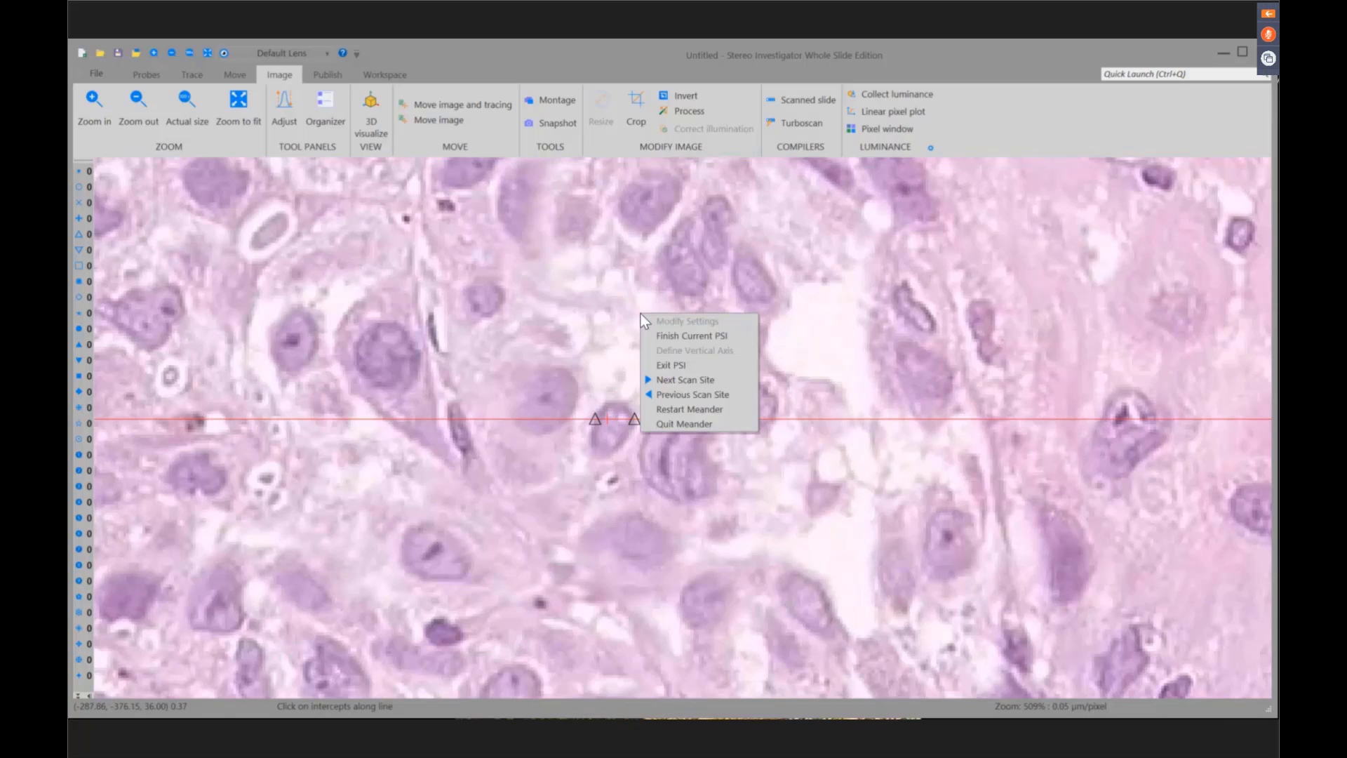
pyautogui.click(668, 335)
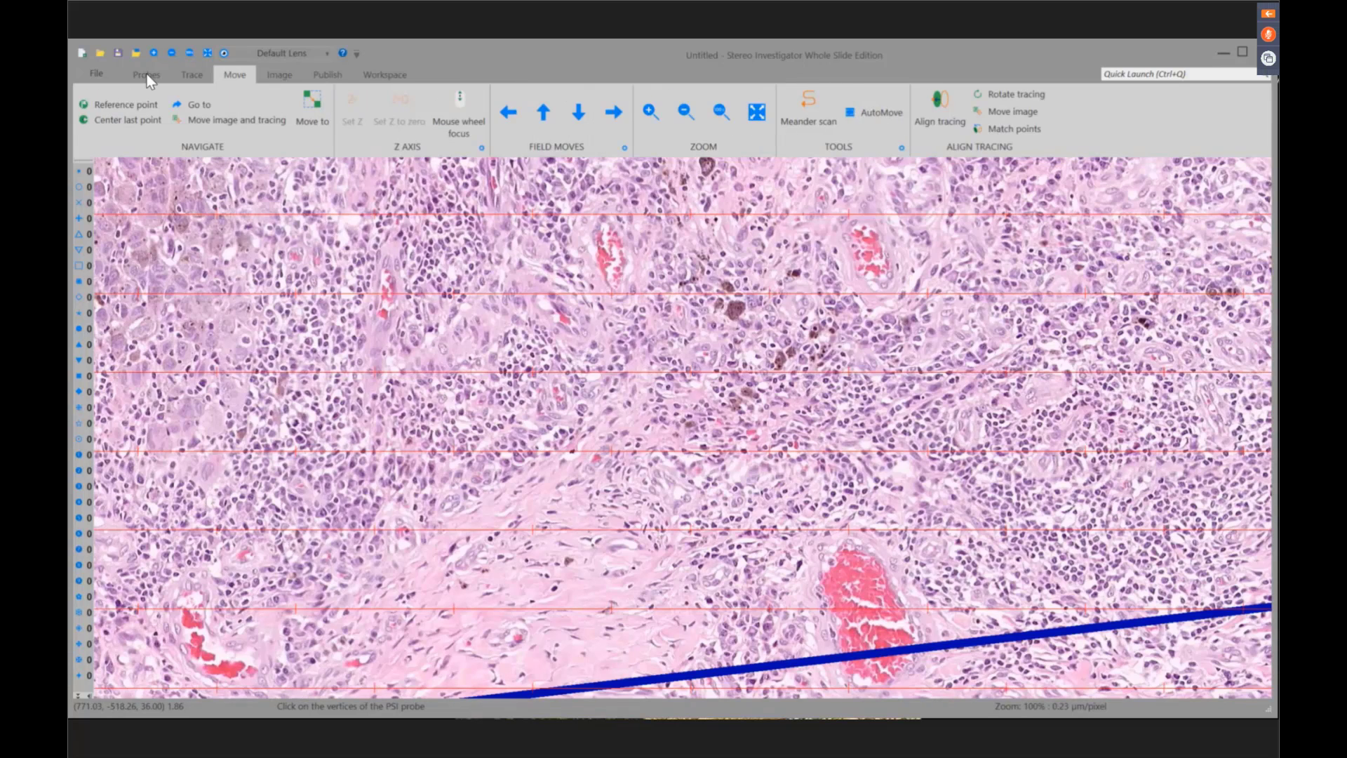
# - Stop the Point Sampled Intercept probe and view its PSI details in the sampling results of the probe run list
pyautogui.click(147, 74)
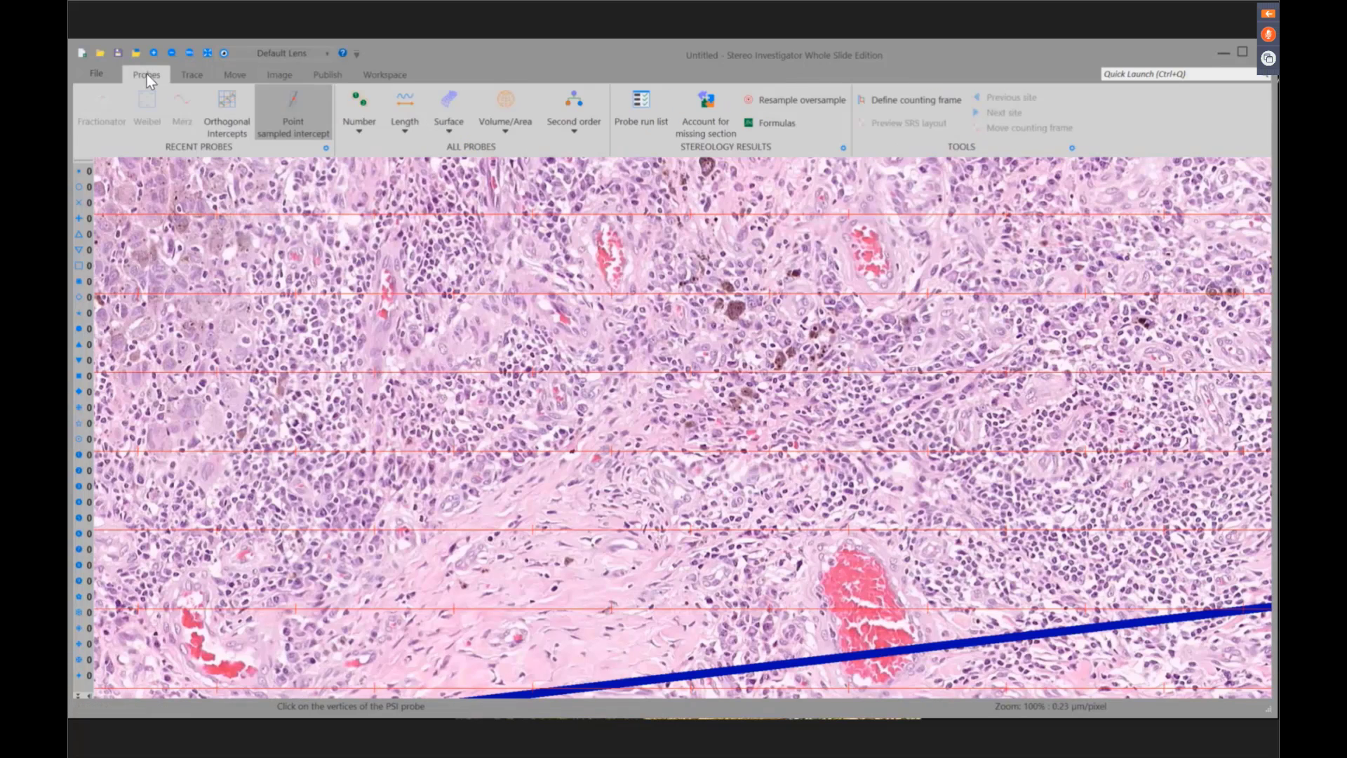
pyautogui.click(305, 126)
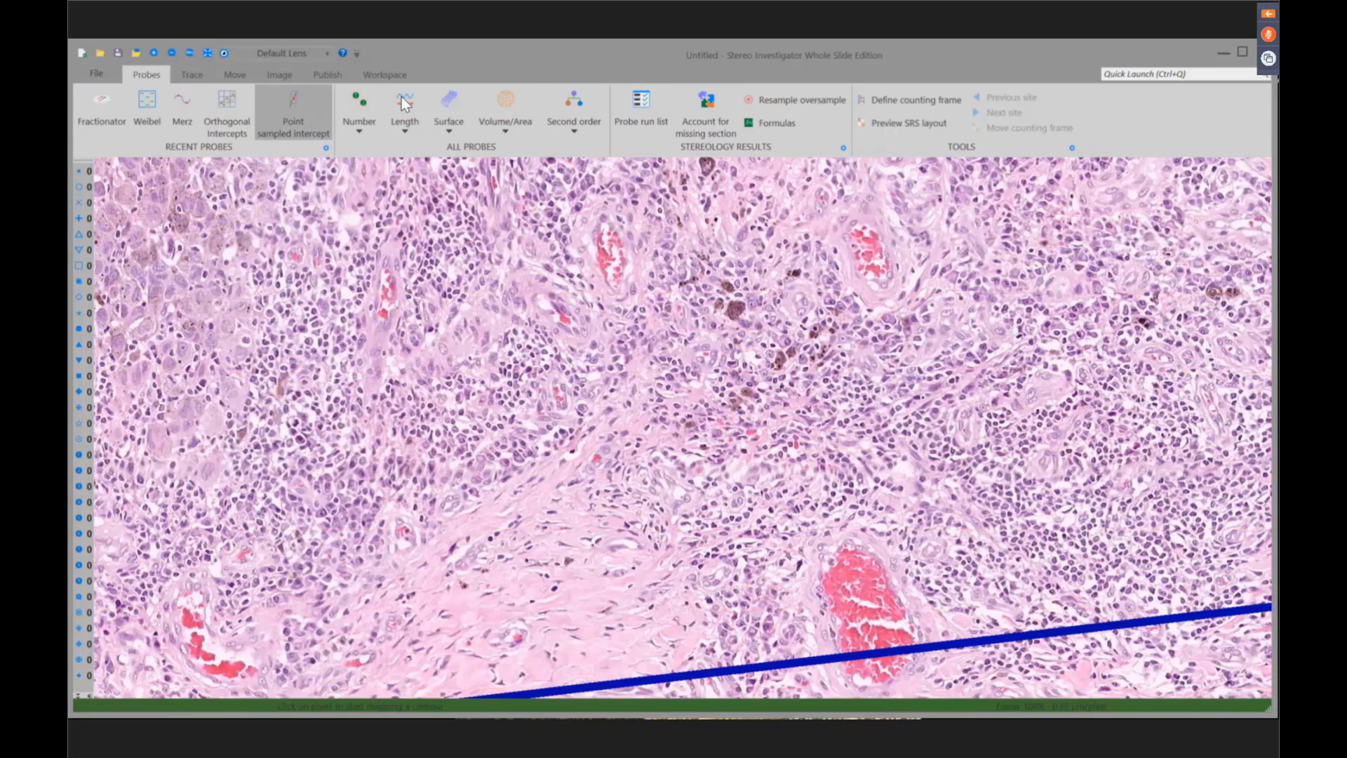
pyautogui.click(505, 102)
pyautogui.click(650, 105)
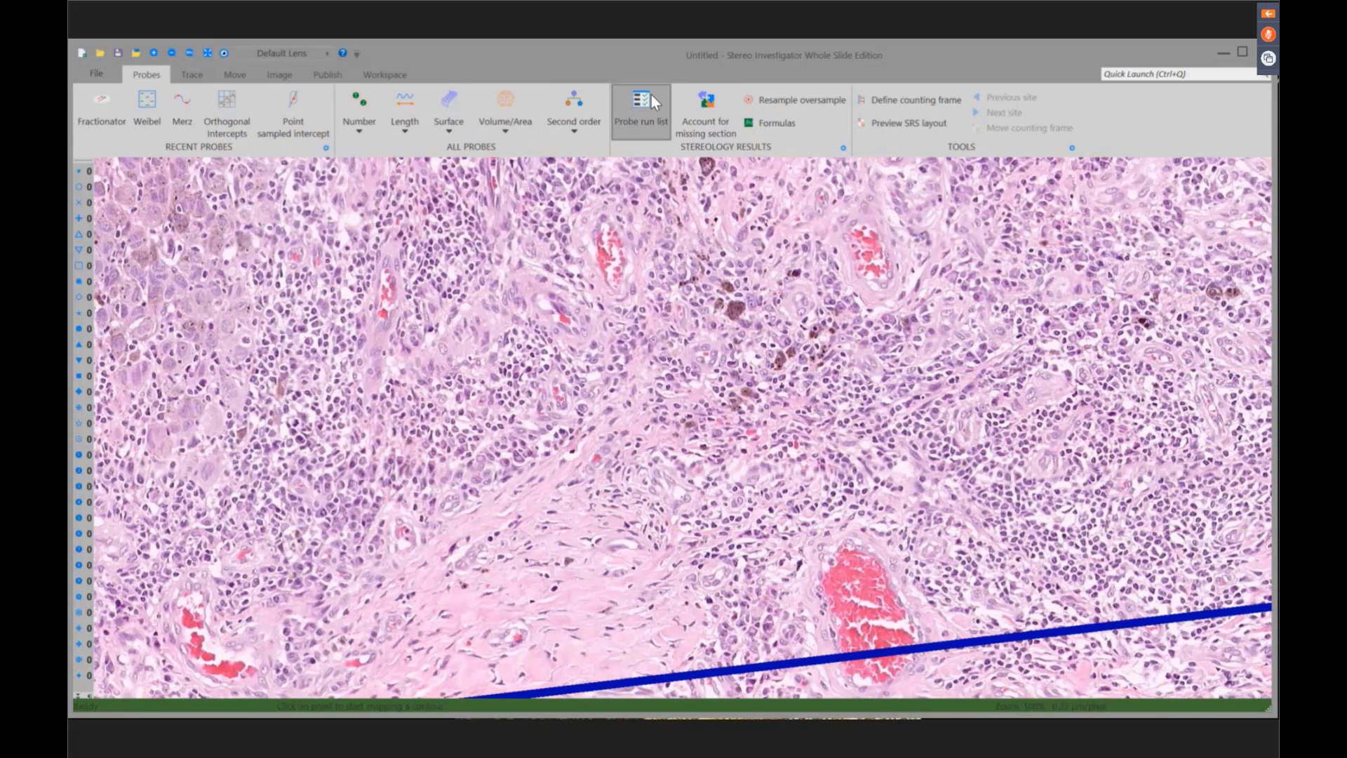
pyautogui.click(460, 435)
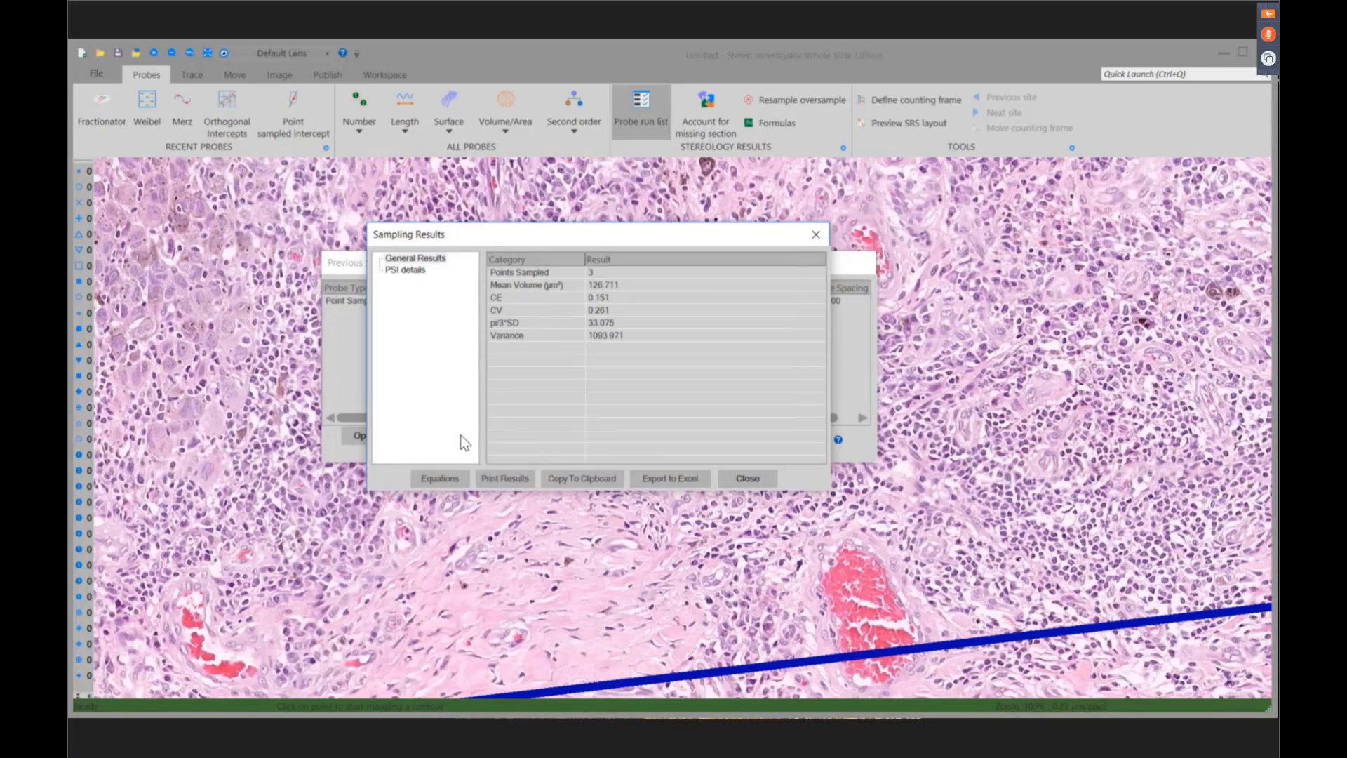
pyautogui.click(407, 271)
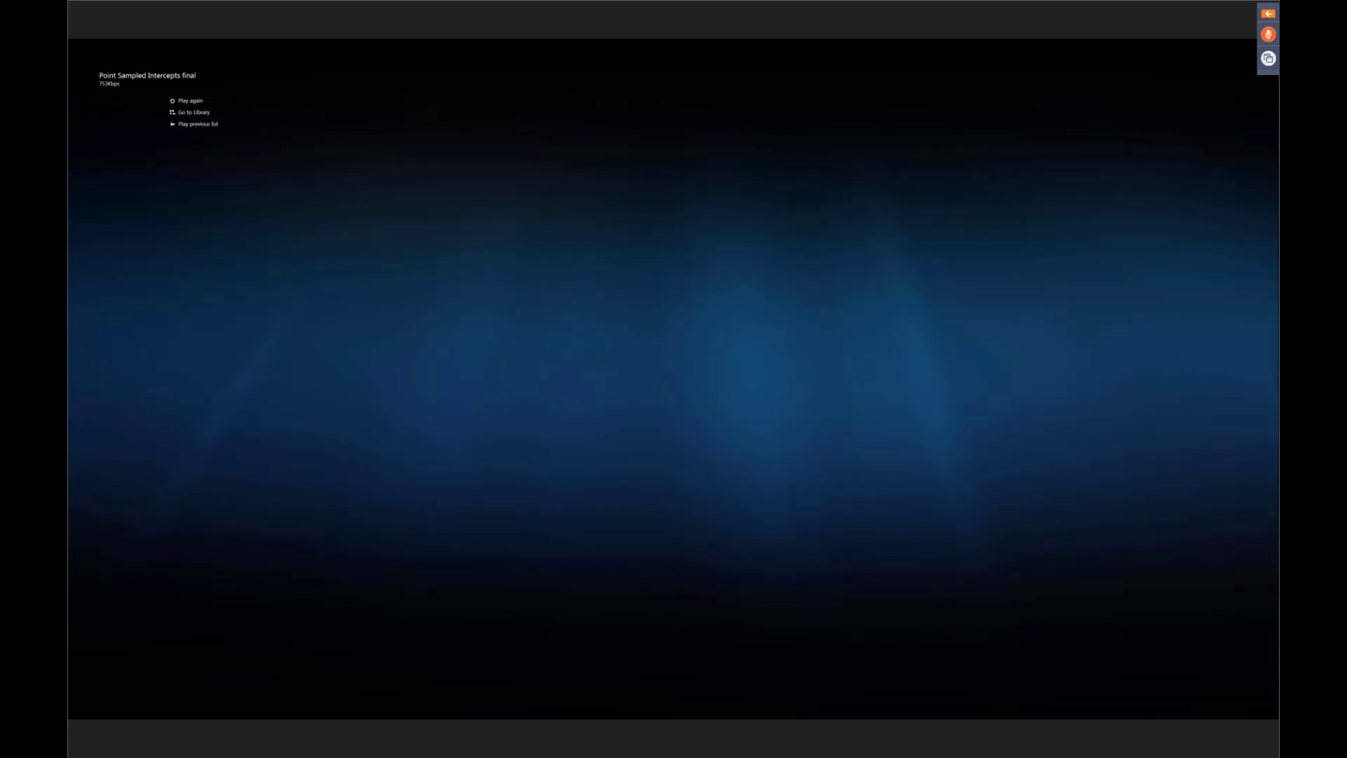
pyautogui.press('space')
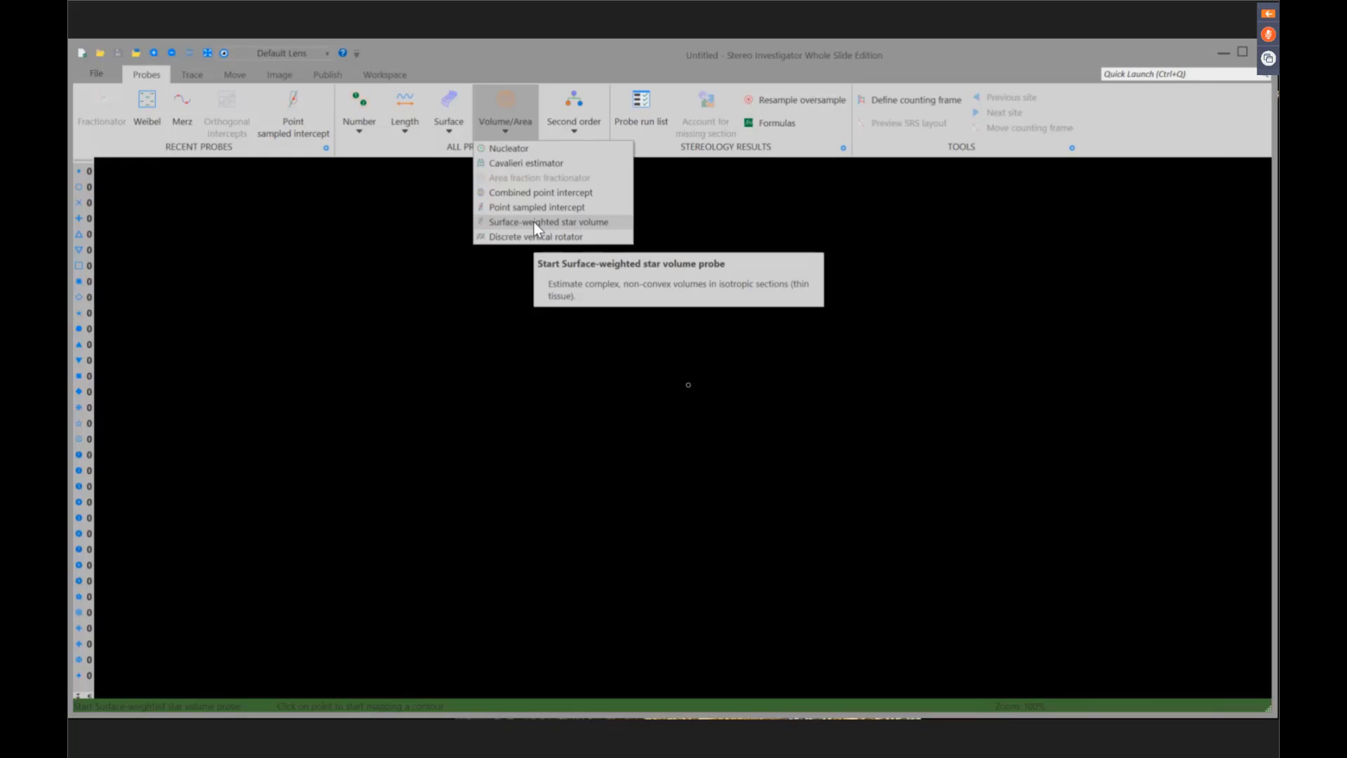
# - Set up new serial sections with 10 sections, evaluation interval 11, cut thickness 12 µm and mounted thickness 6 µm
pyautogui.click(400, 79)
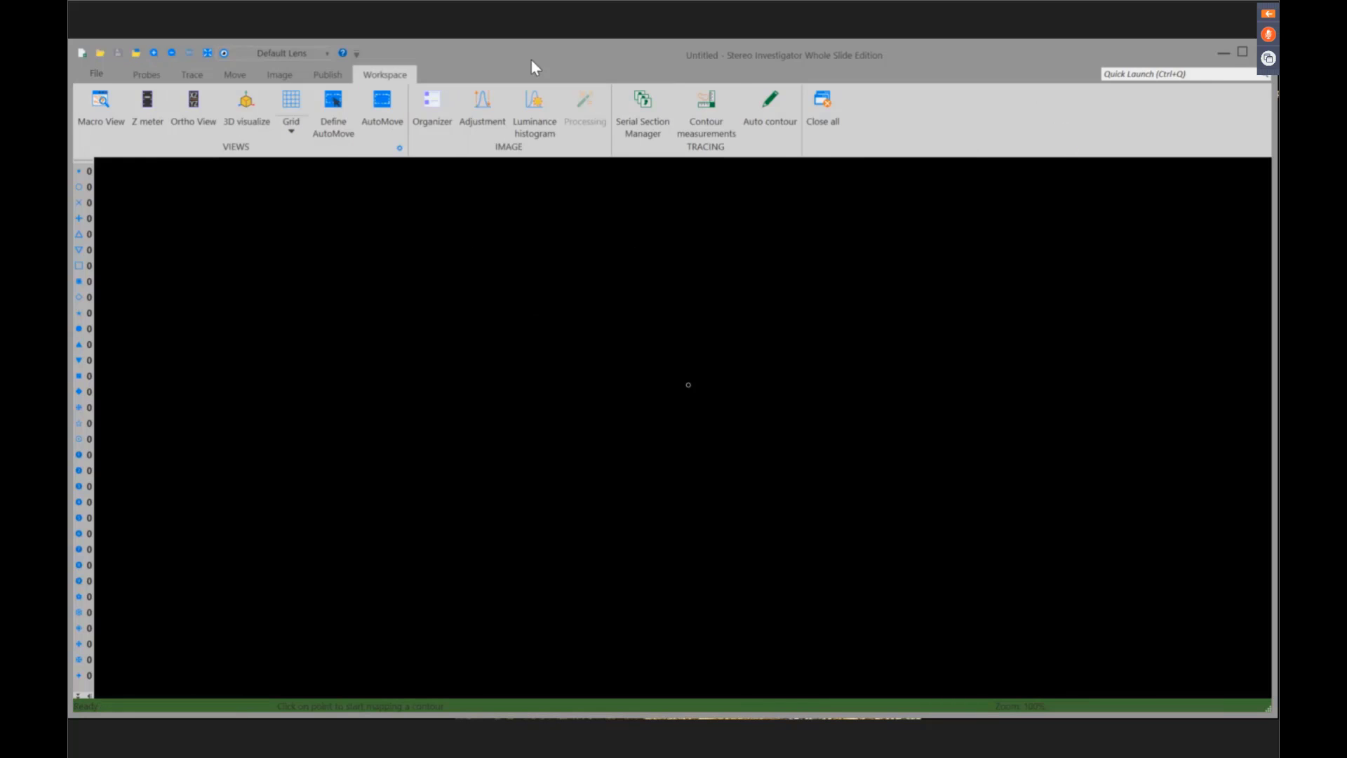
pyautogui.click(646, 124)
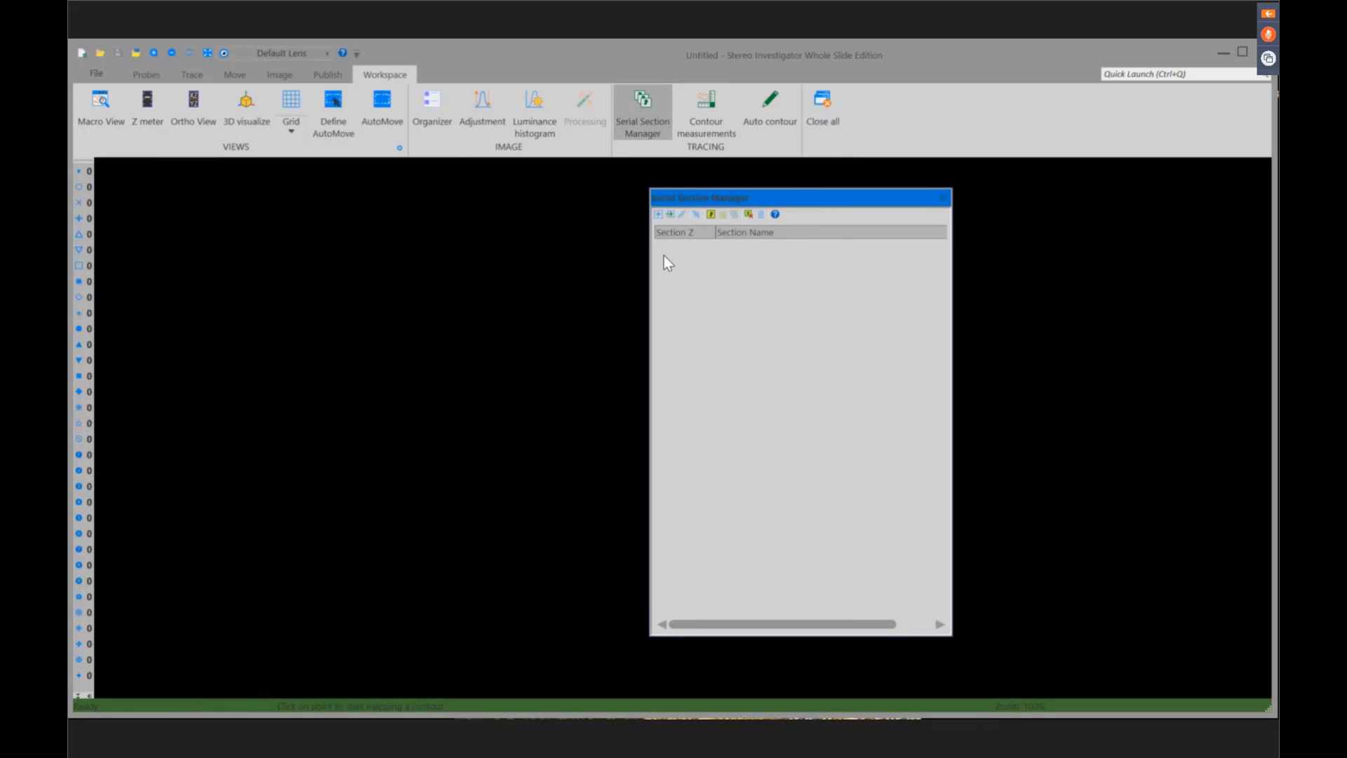
pyautogui.click(658, 216)
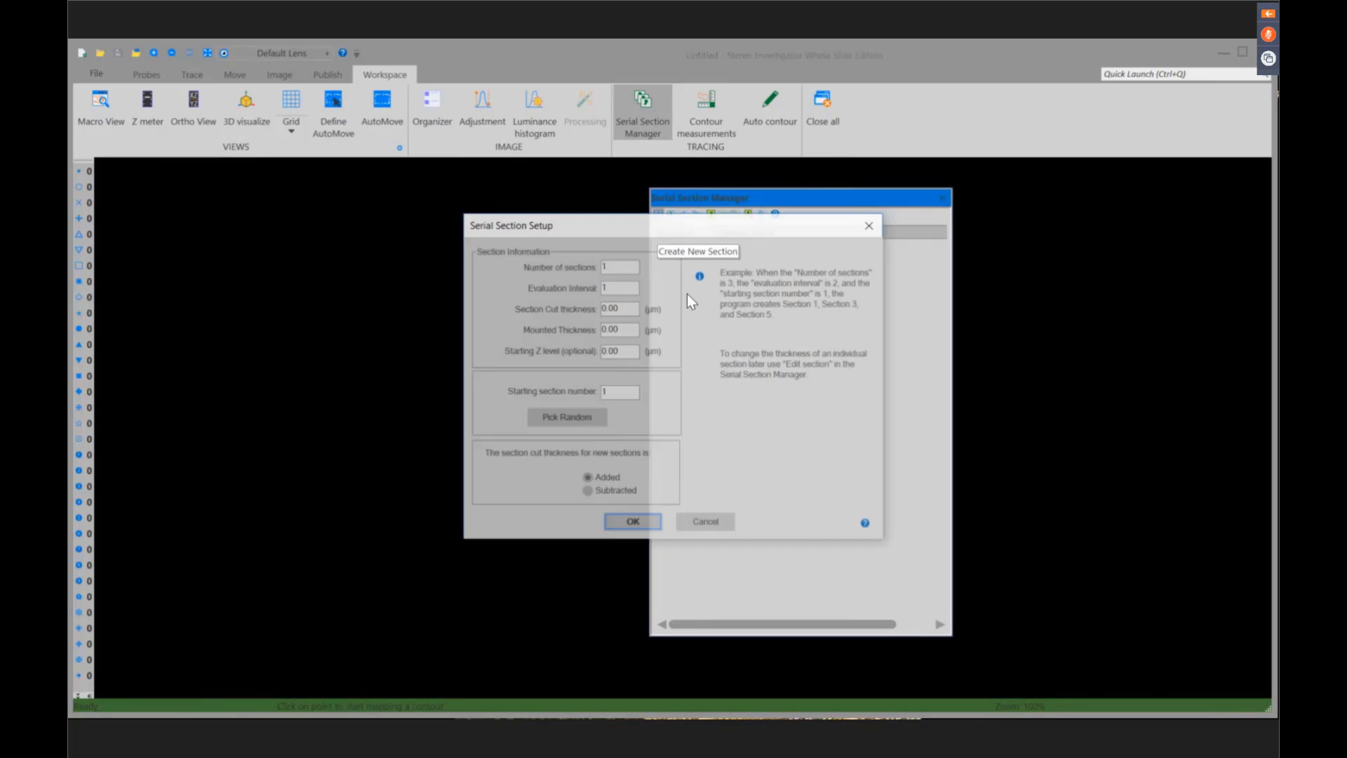
pyautogui.click(626, 265)
pyautogui.write('0')
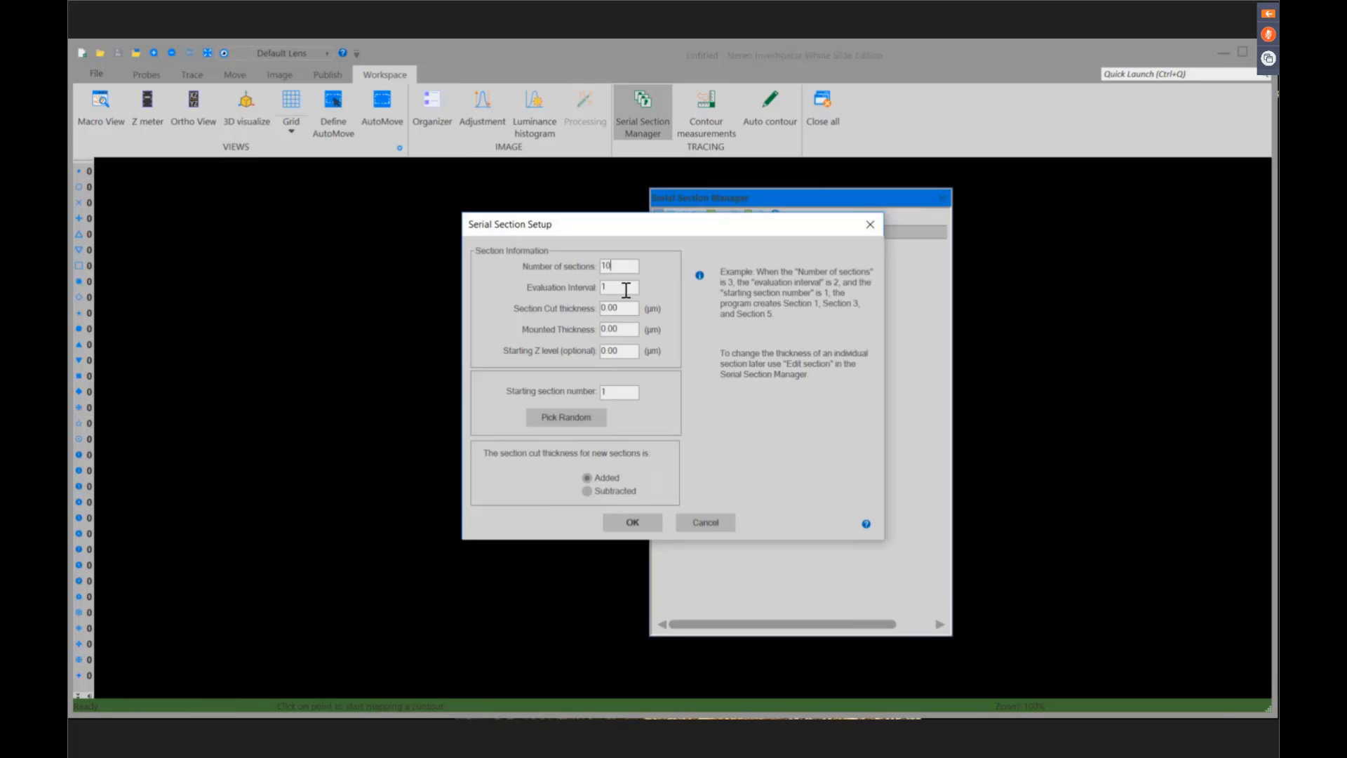
pyautogui.click(624, 287)
pyautogui.press('Tab')
pyautogui.write('12')
pyautogui.press('Tab')
pyautogui.write('6')
# - Pick a random starting section number, create the serial sections and close the Serial Section Manager
pyautogui.click(588, 413)
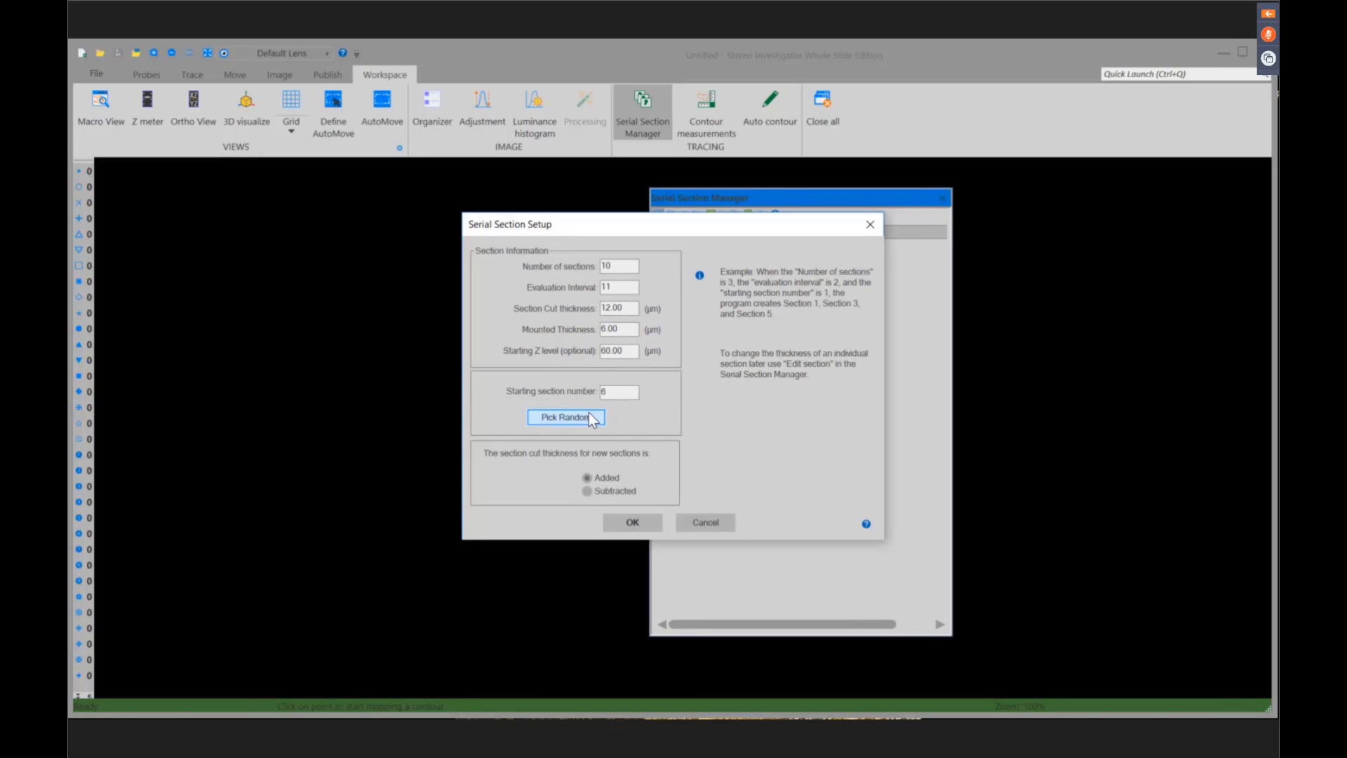
pyautogui.click(620, 518)
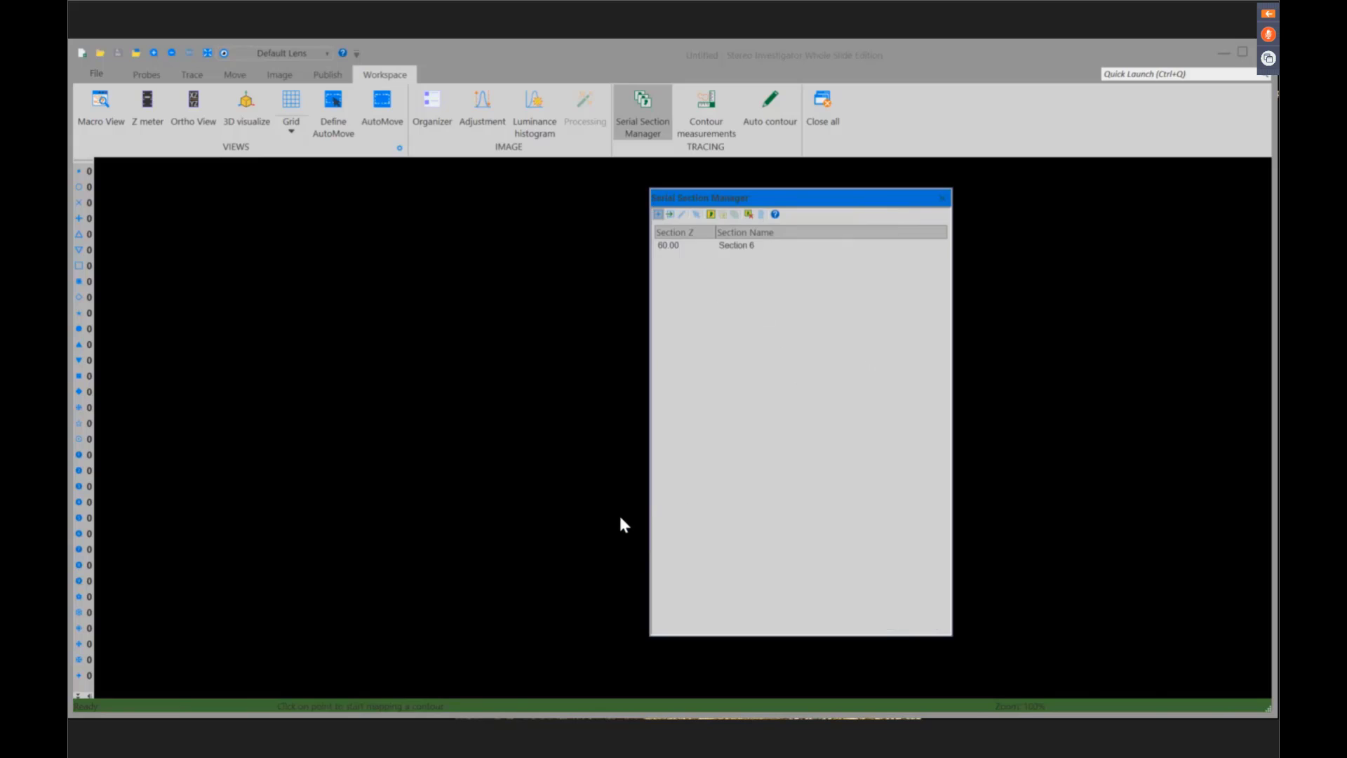
pyautogui.click(647, 125)
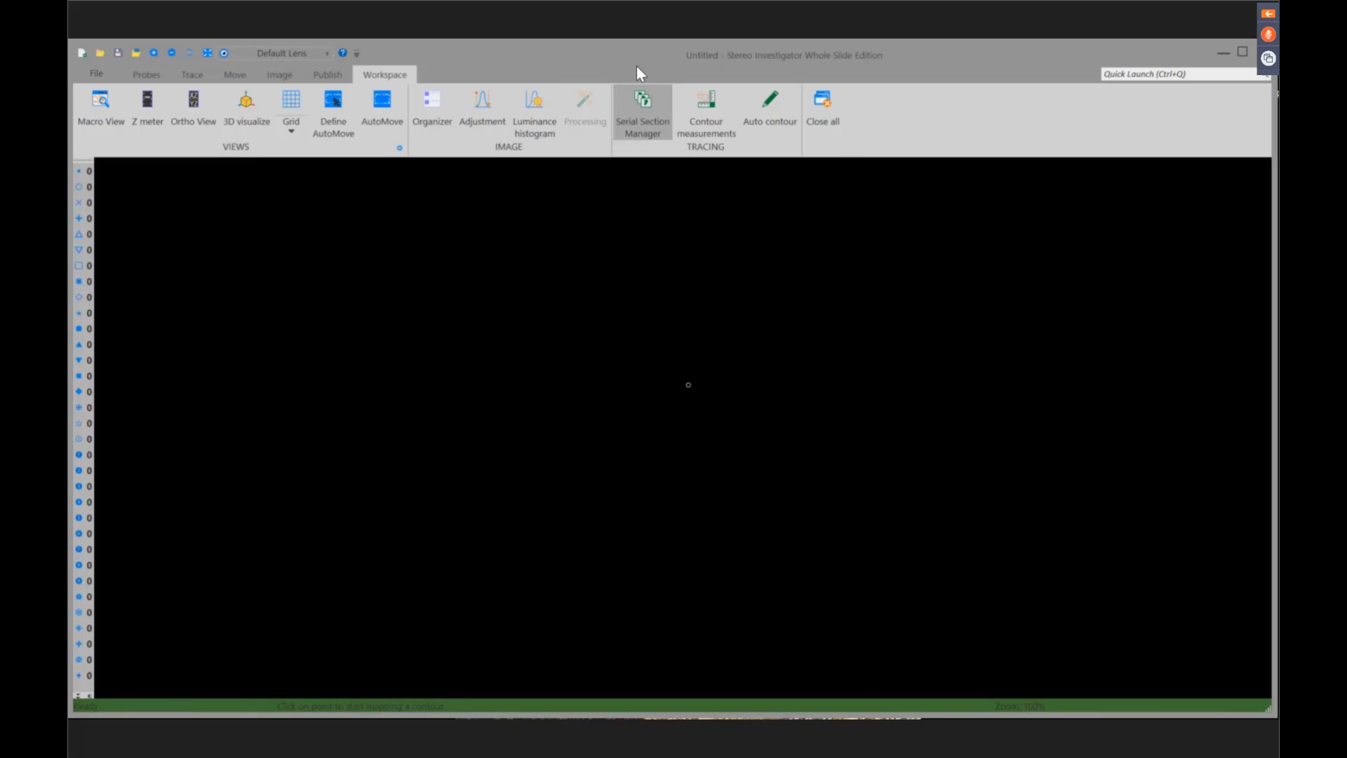
# - Open the Rickets (845) slide from the Biolucida Server and close the server browser
pyautogui.click(103, 73)
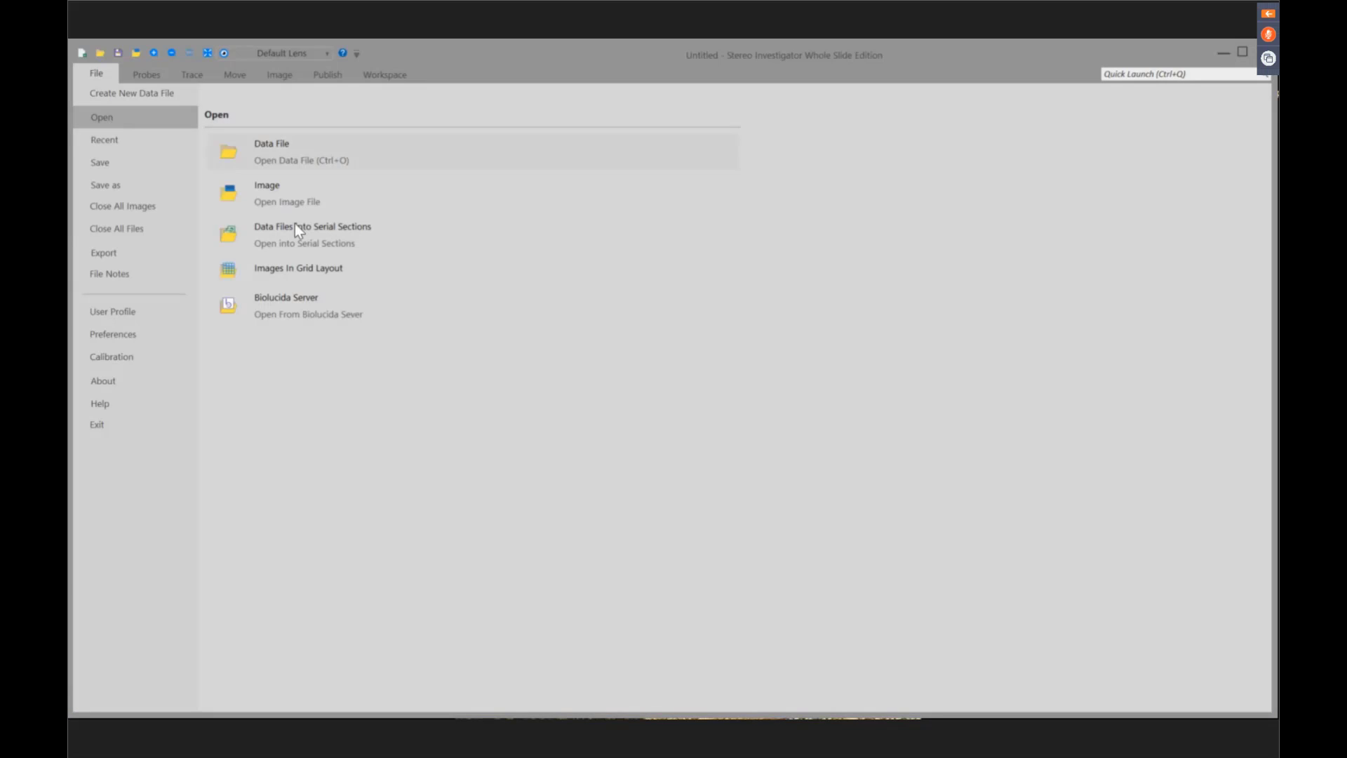
pyautogui.click(314, 314)
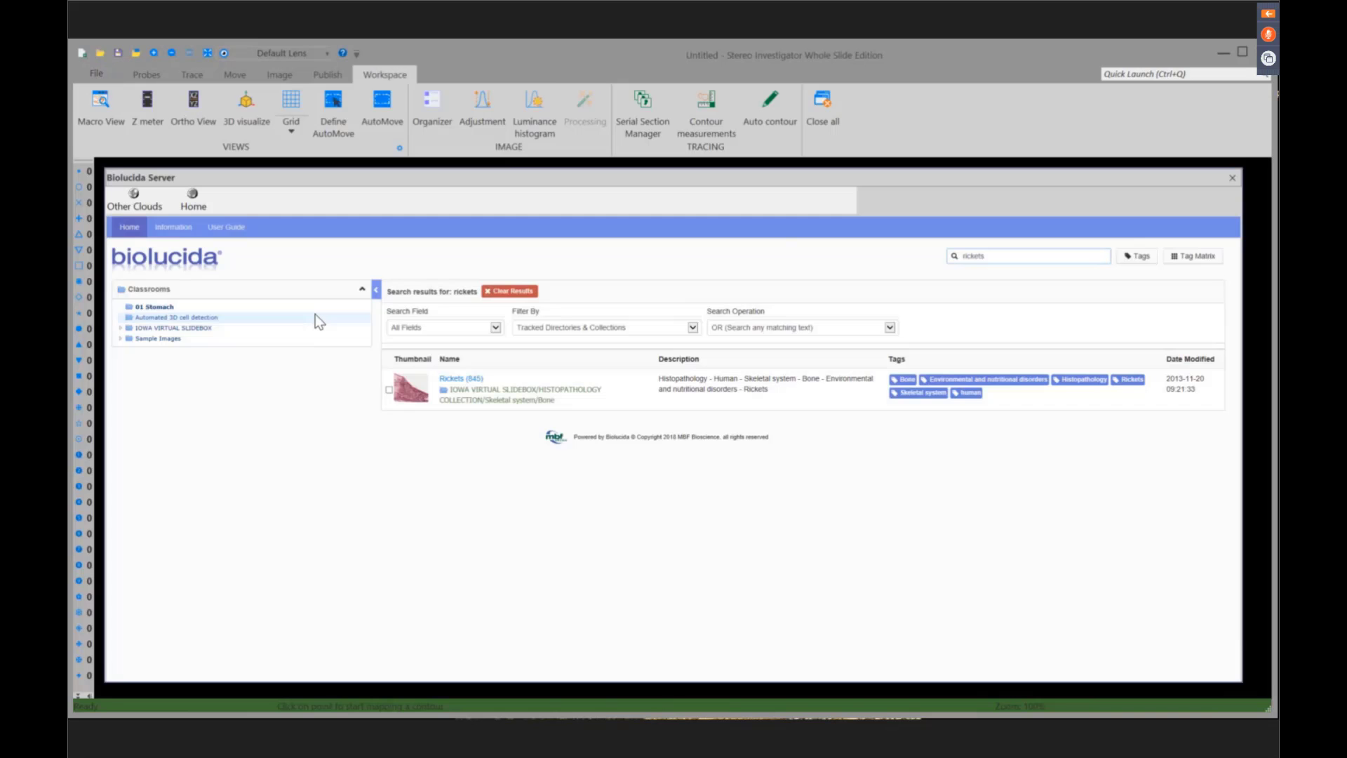
pyautogui.click(460, 379)
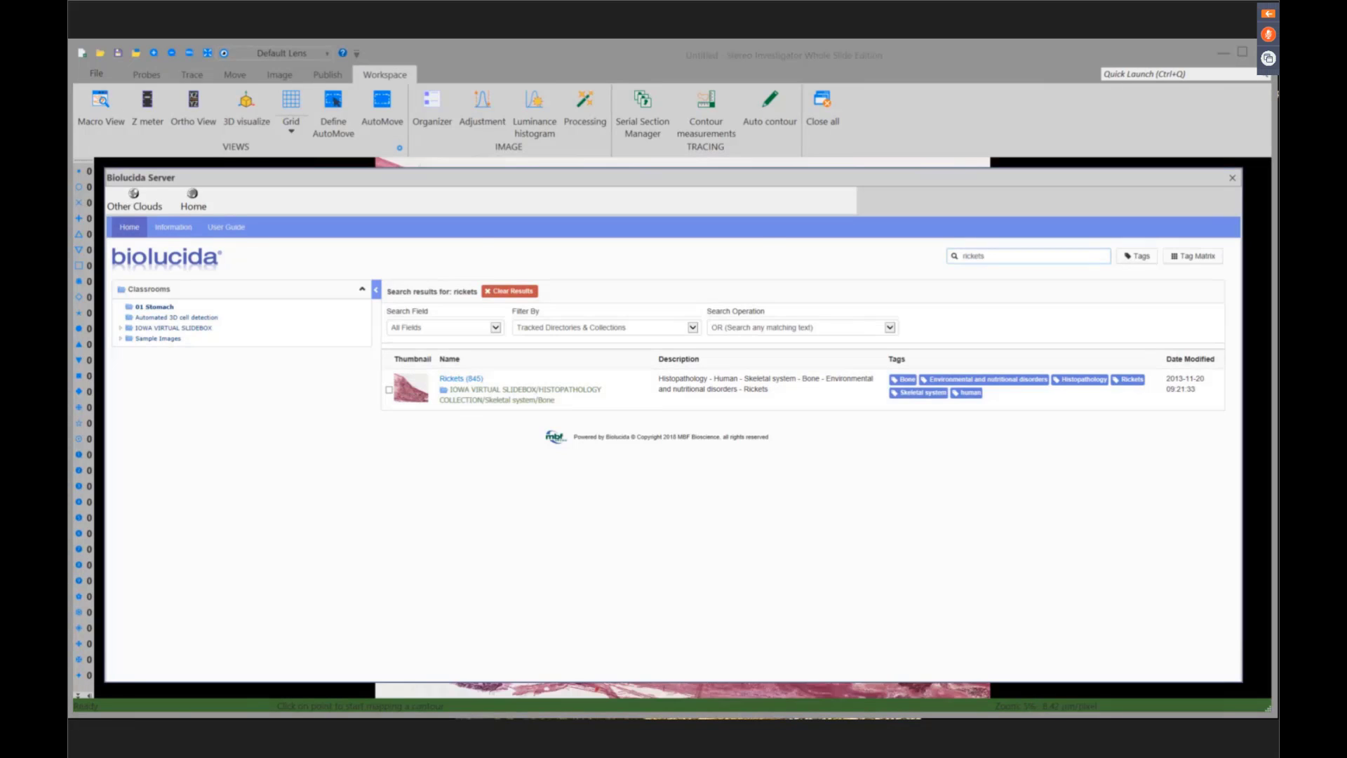
pyautogui.click(1232, 178)
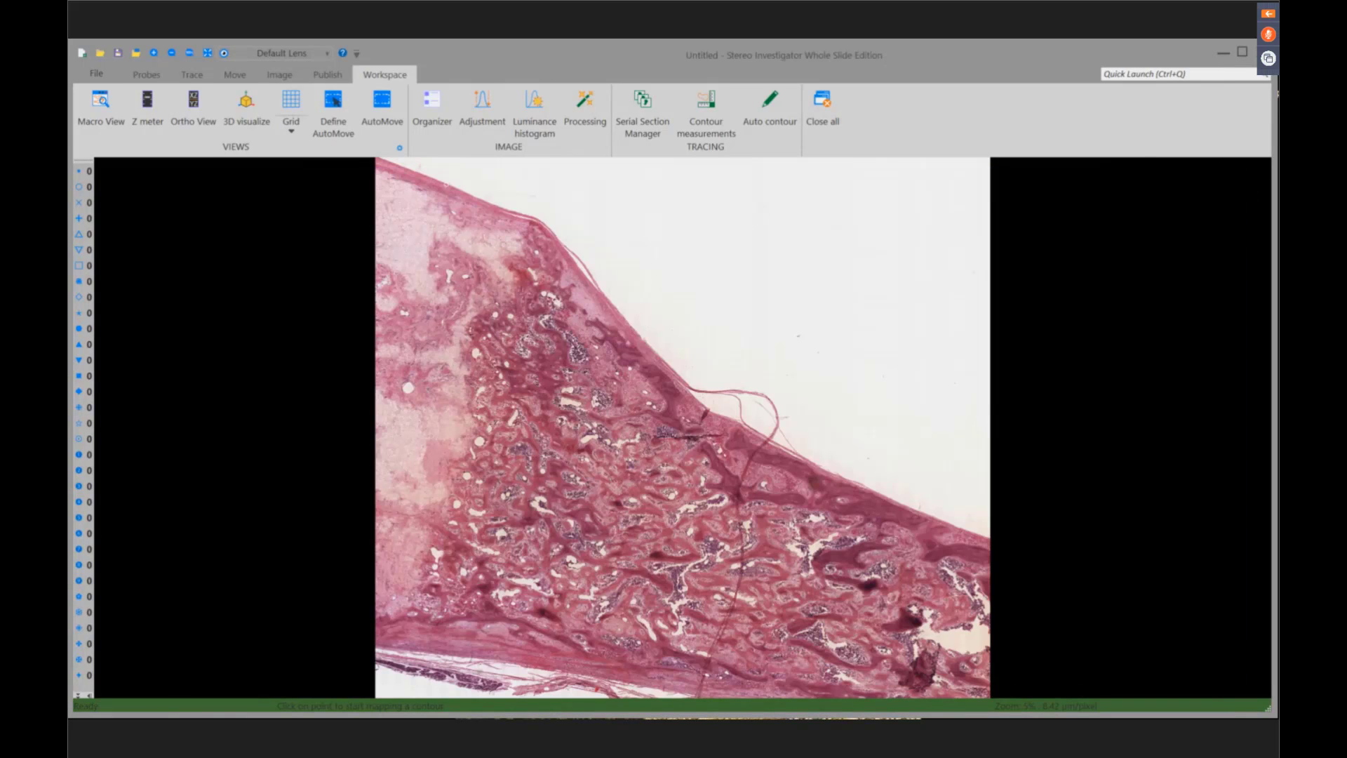
# - Turn on AutoMove and trace a closed bone contour around the trabecular bone region of the rickets slide
pyautogui.click(380, 115)
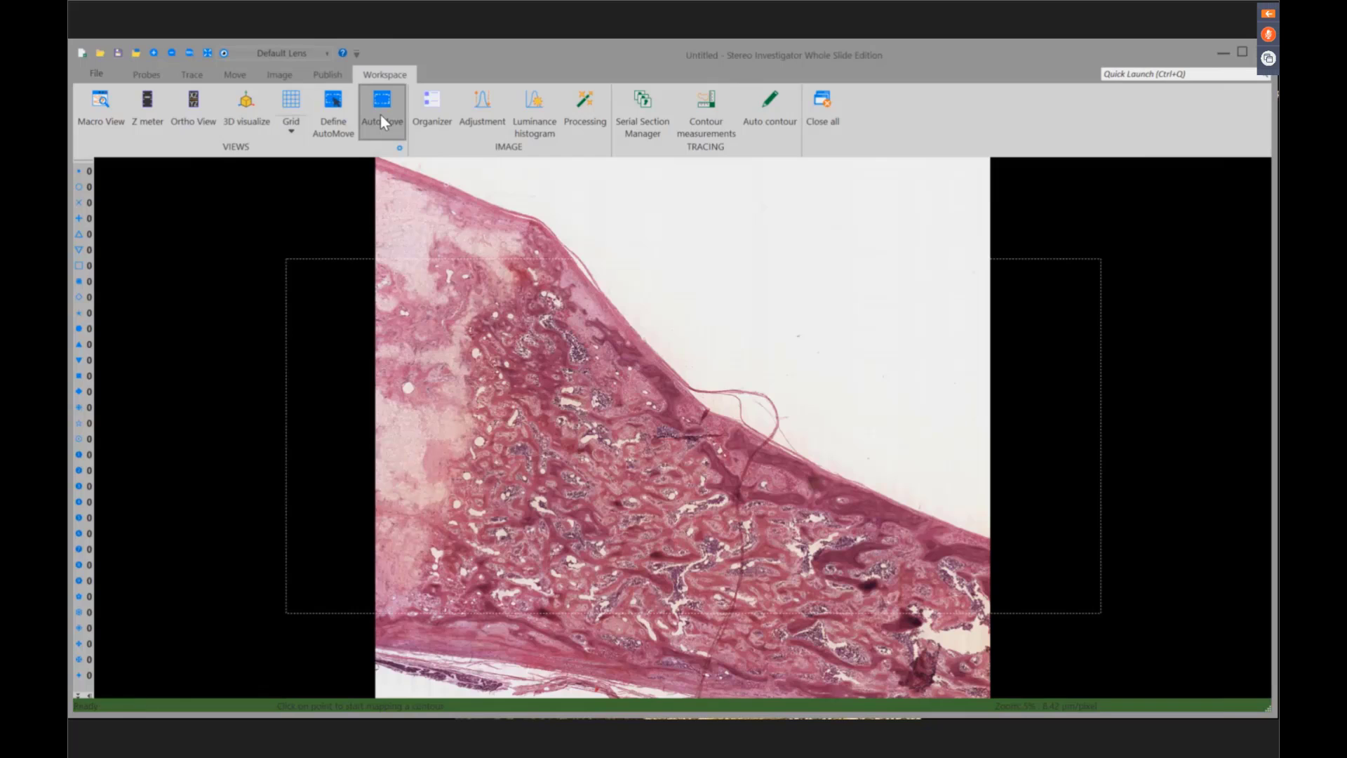
pyautogui.click(183, 75)
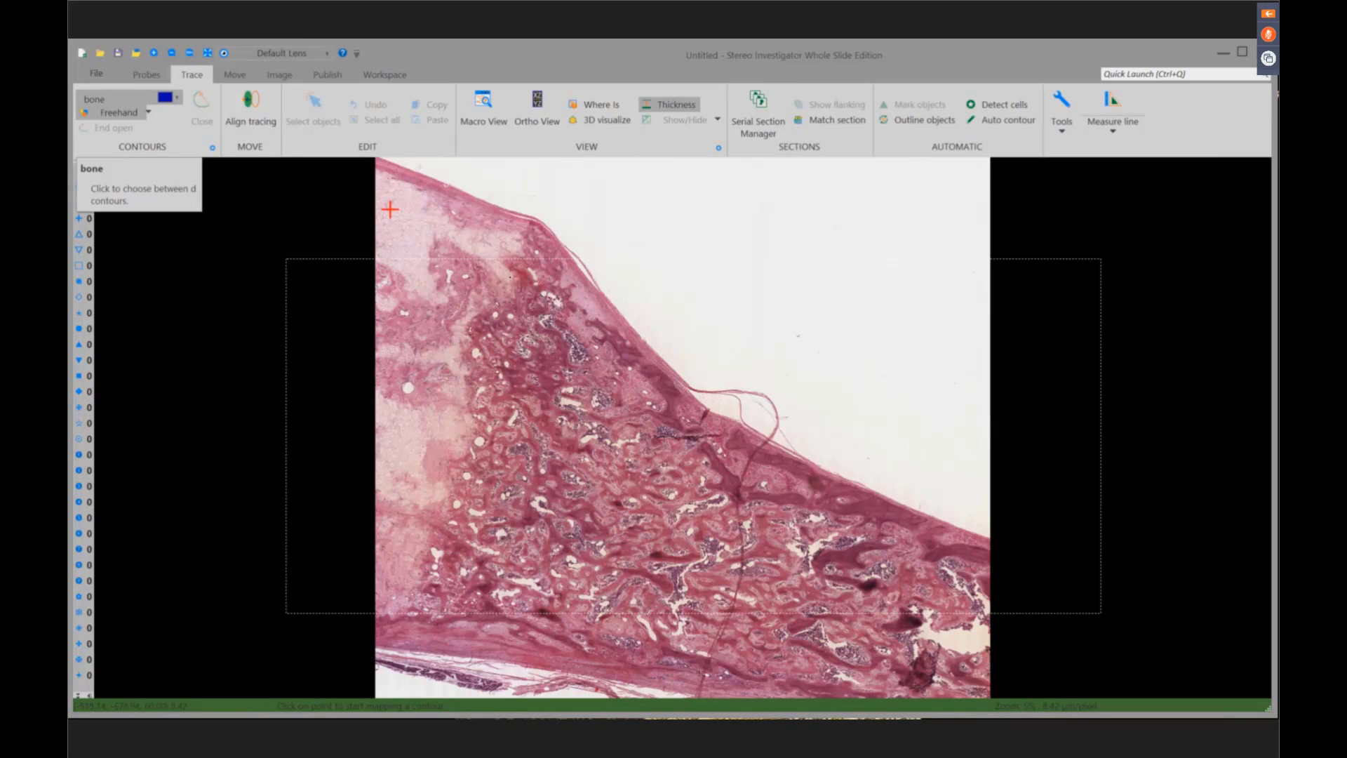
pyautogui.click(616, 330)
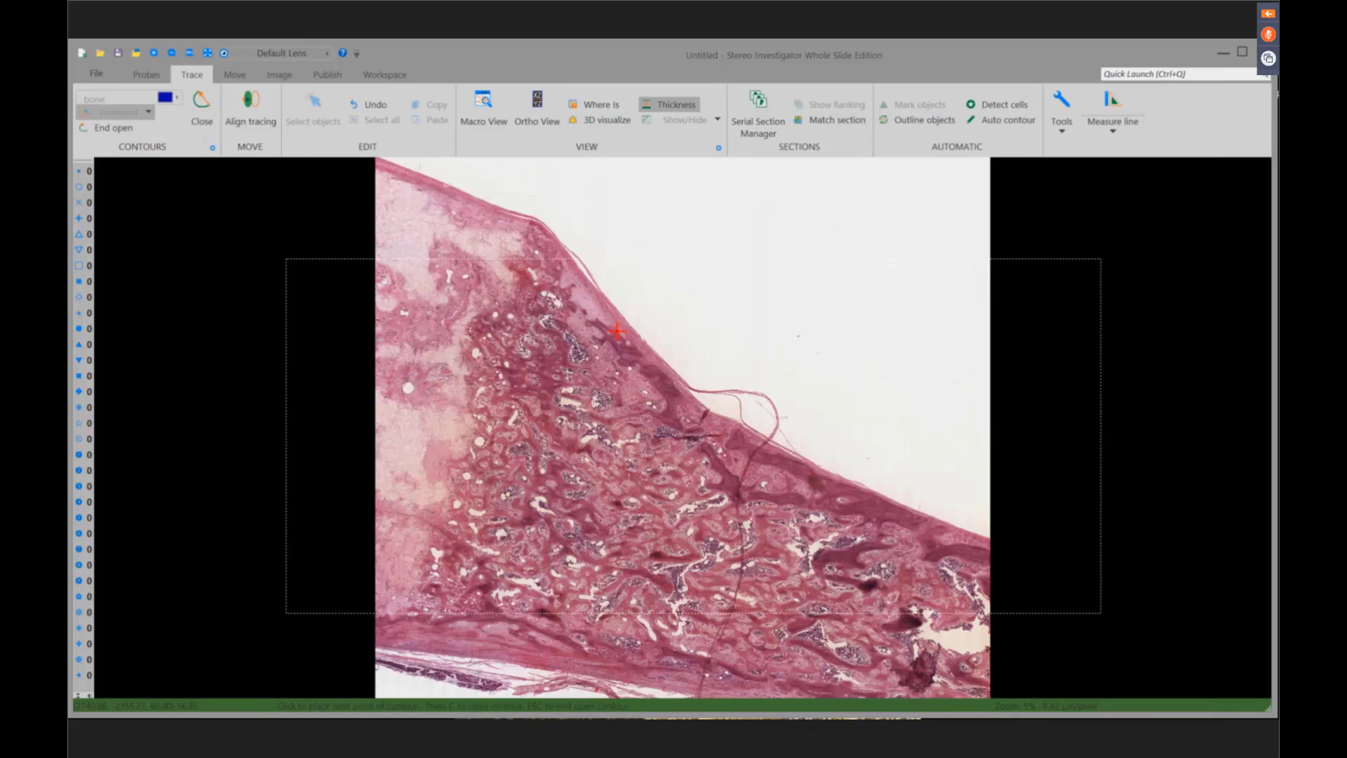
pyautogui.click(598, 307)
pyautogui.click(572, 275)
pyautogui.click(562, 254)
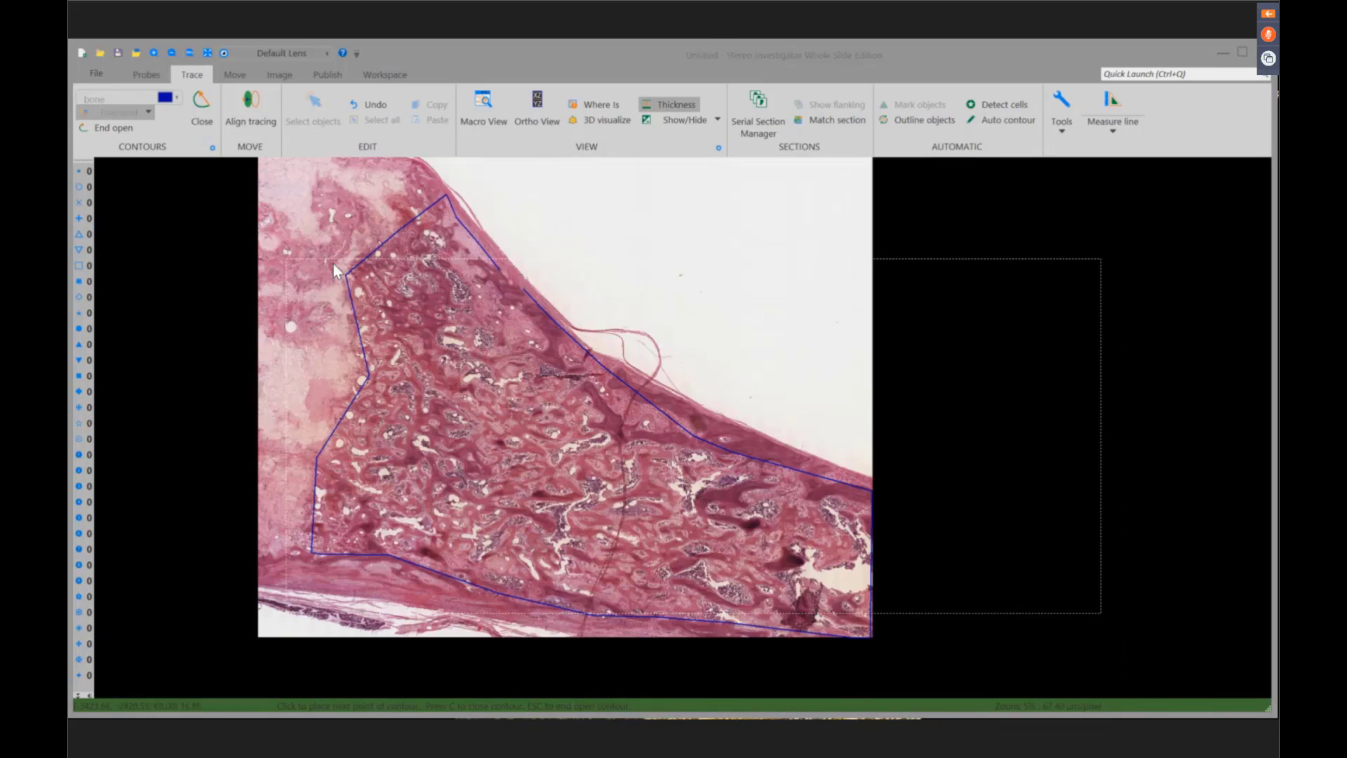
pyautogui.rightClick(626, 236)
pyautogui.click(649, 247)
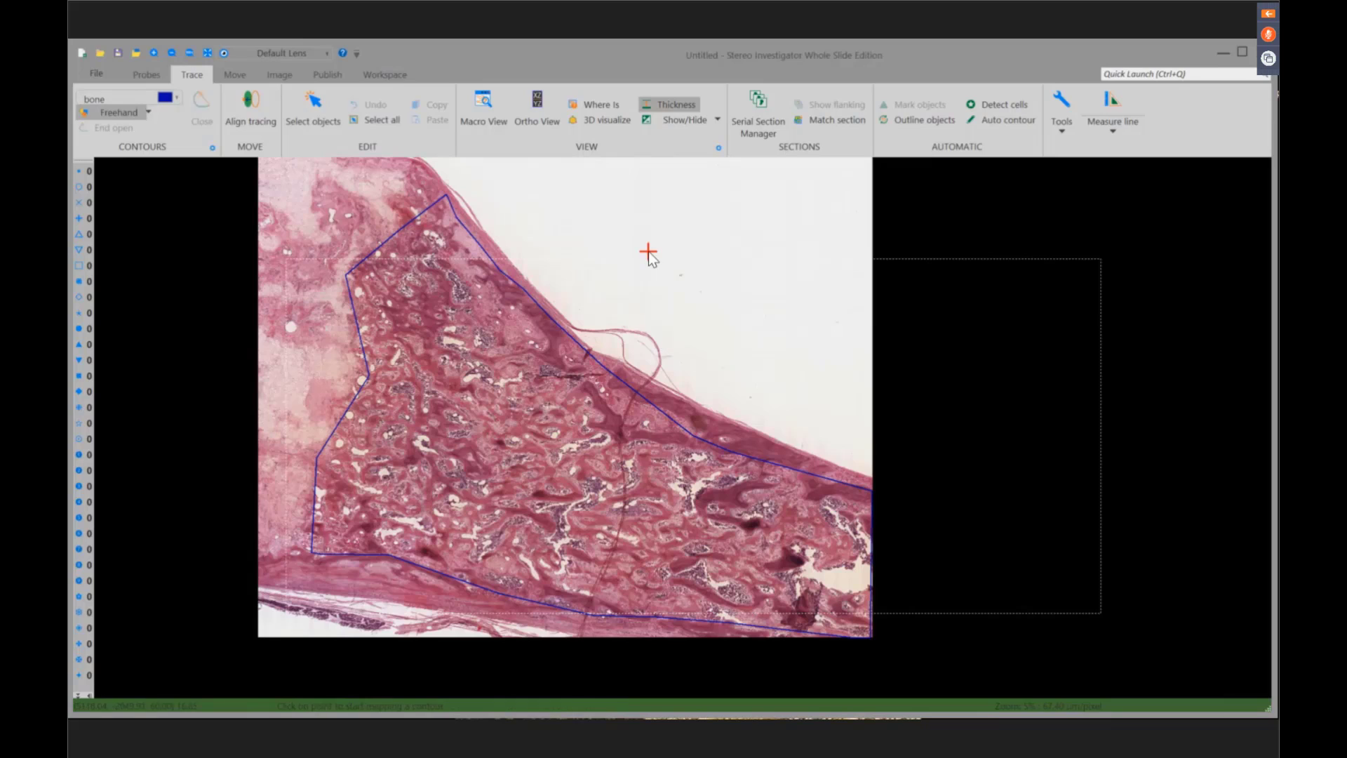
# - Turn off AutoMove and fit the whole traced slide in the view
pyautogui.click(385, 76)
pyautogui.click(377, 107)
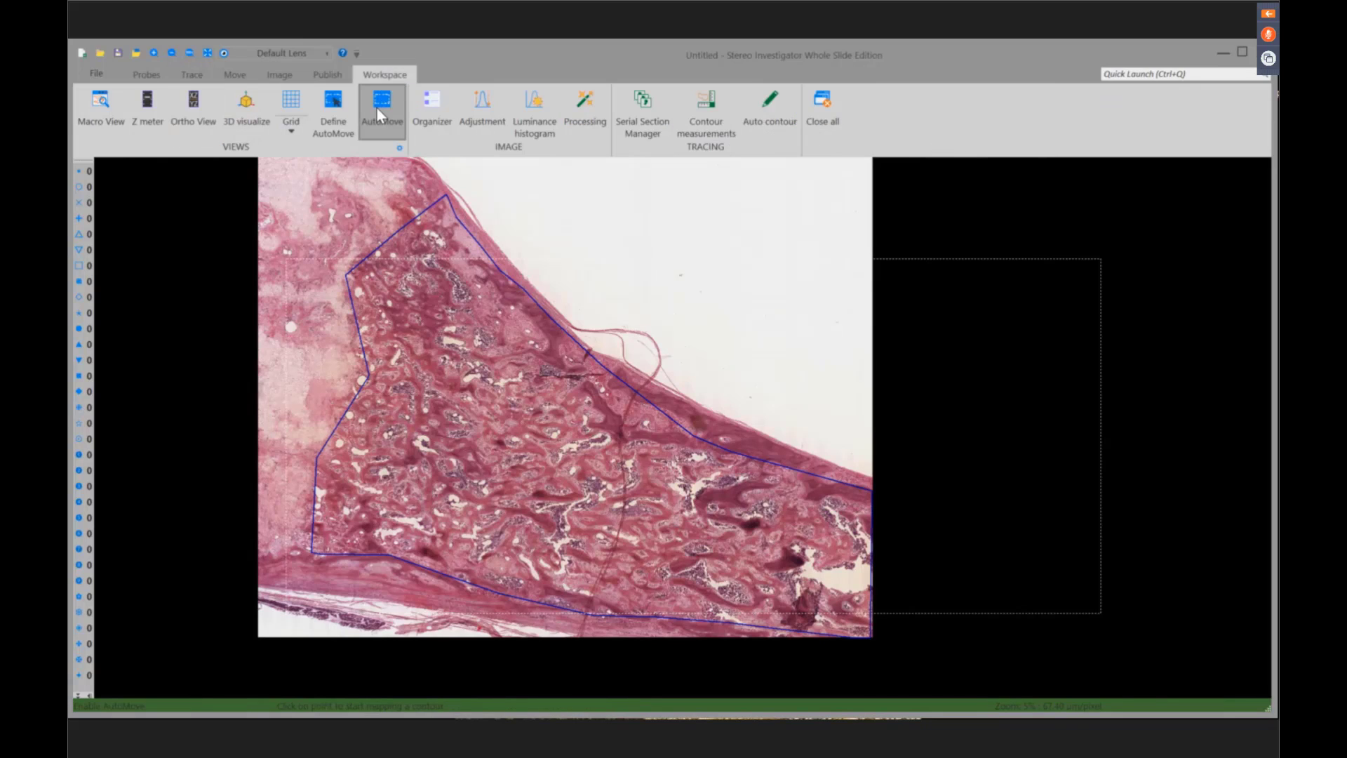
pyautogui.click(279, 75)
pyautogui.click(247, 98)
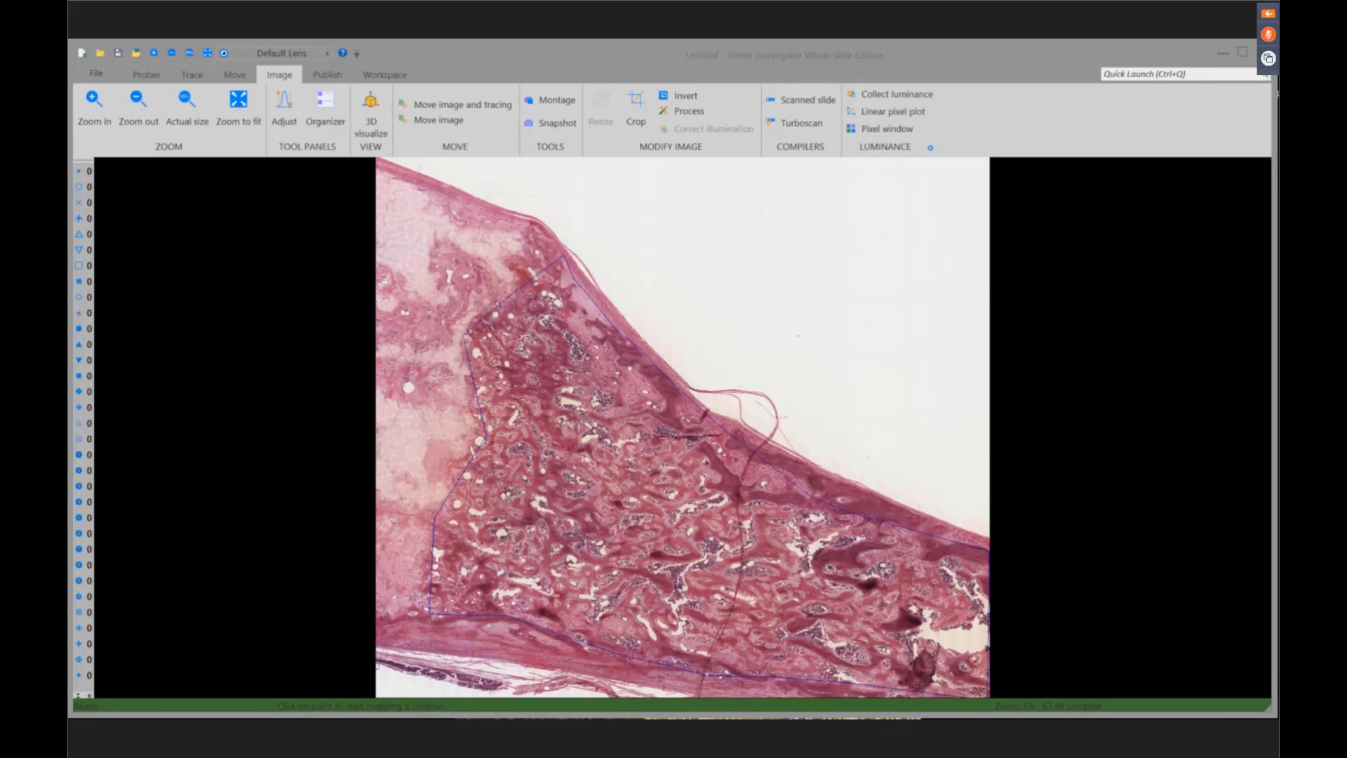
# - Display the traced bone slide at actual size and show the macro view
pyautogui.click(191, 113)
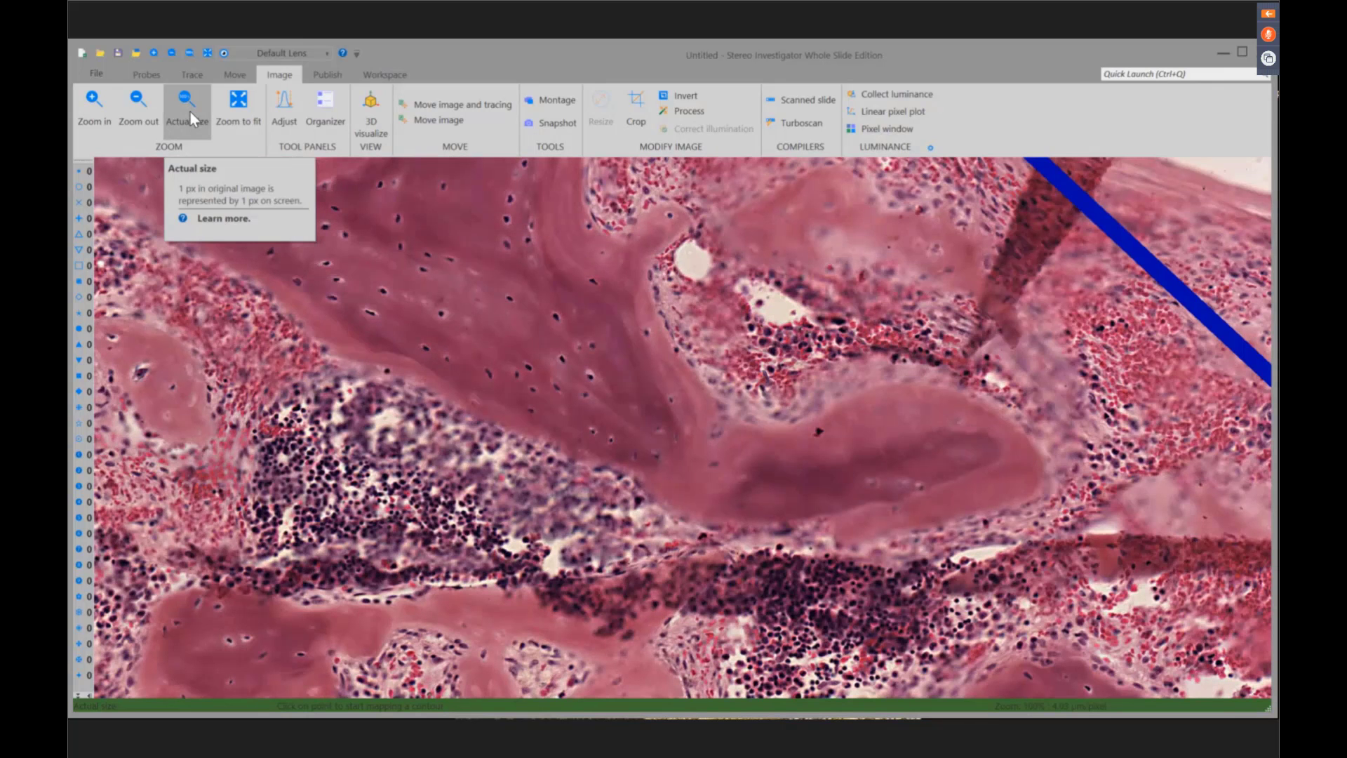
pyautogui.click(383, 74)
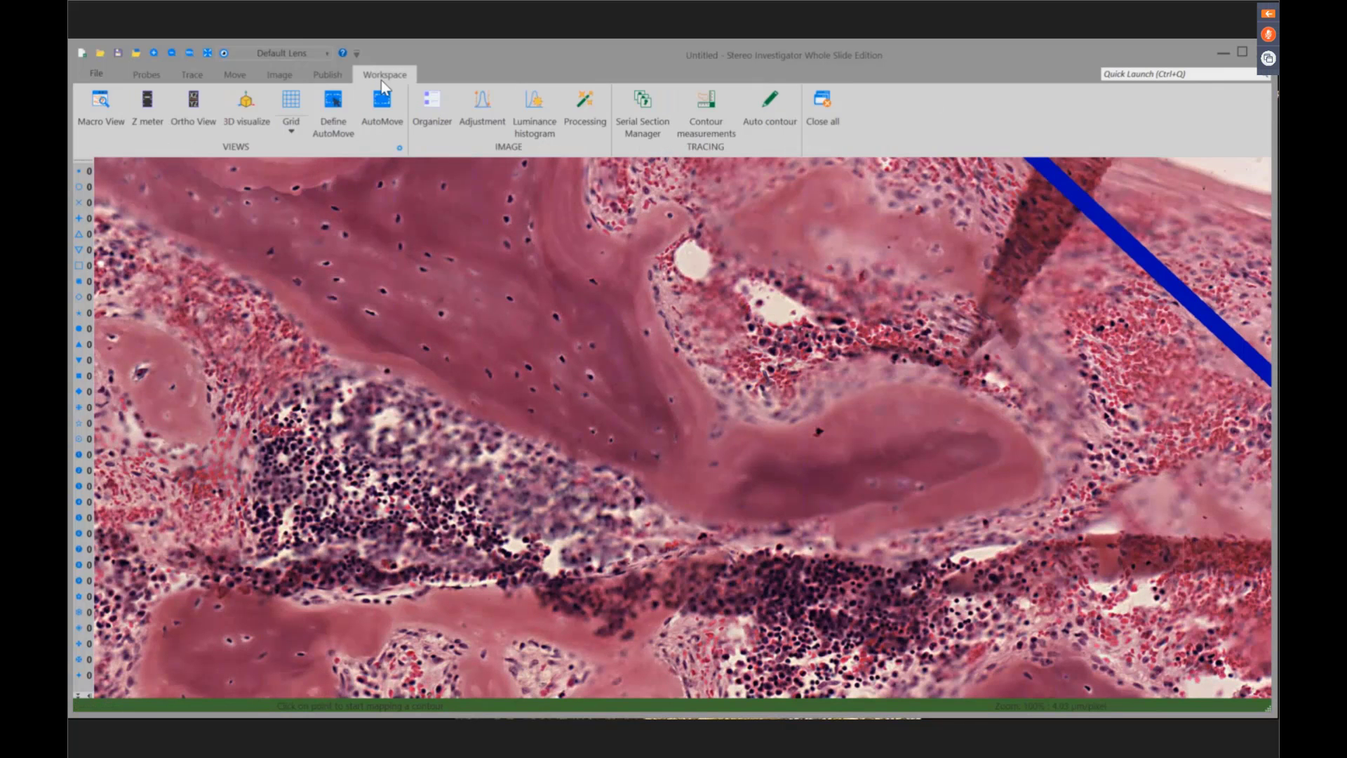
pyautogui.click(120, 118)
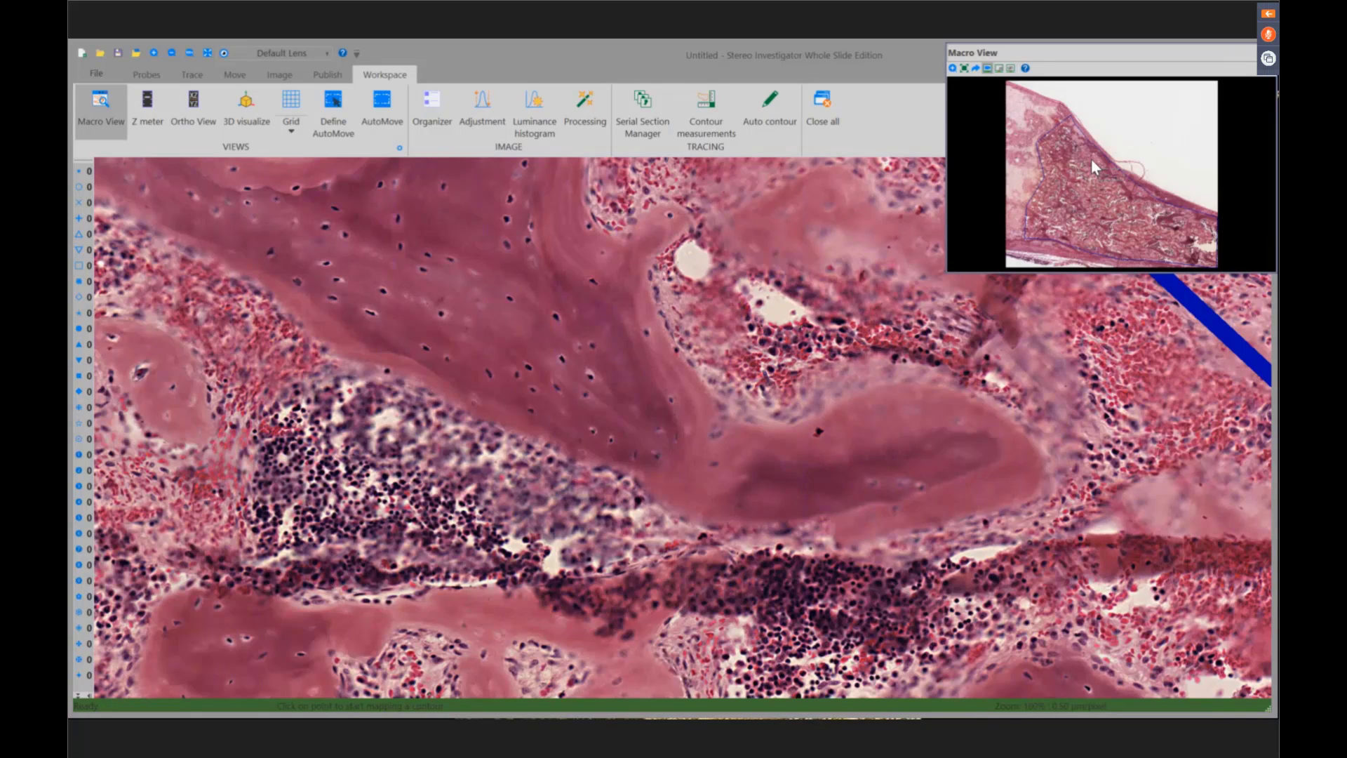
# - Start a Surface-weighted star volume probe on the traced bone with a cycloid width of 250 µm
pyautogui.click(154, 76)
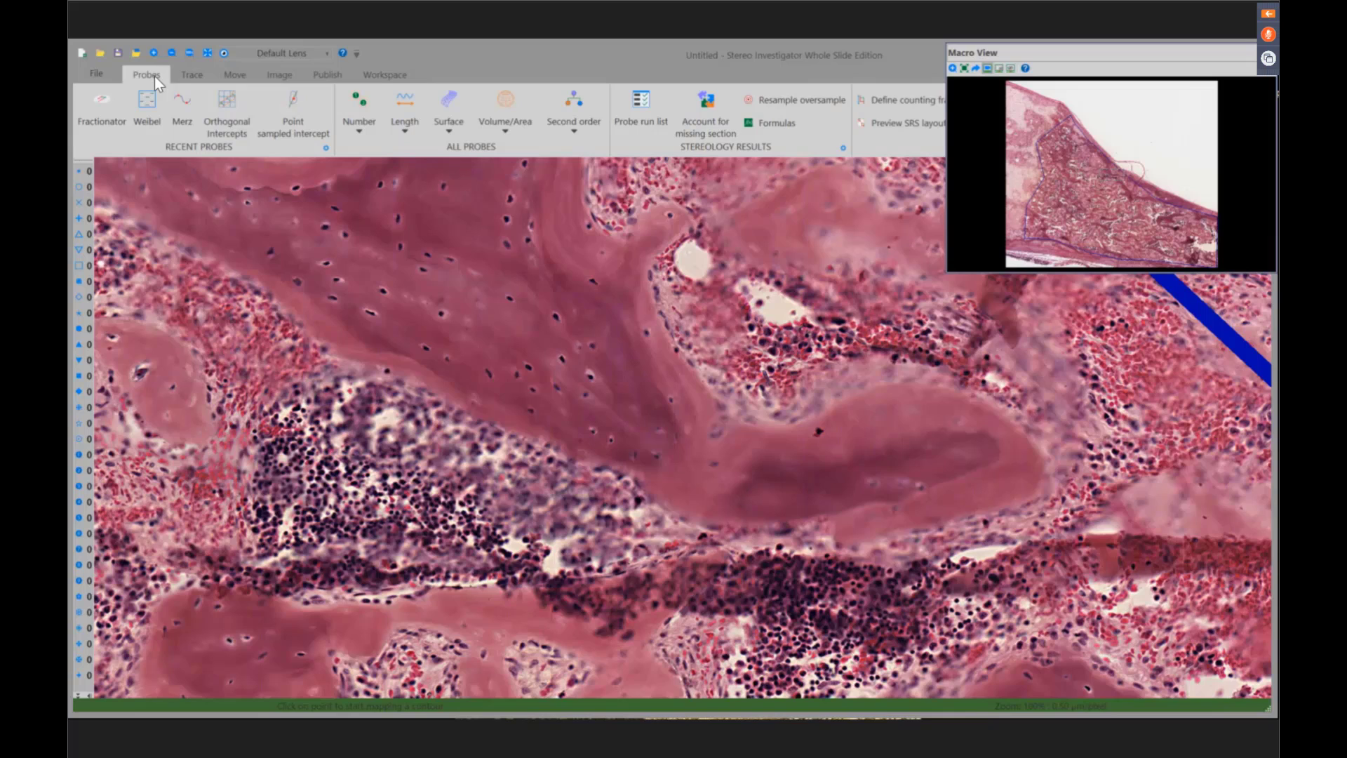
pyautogui.click(505, 116)
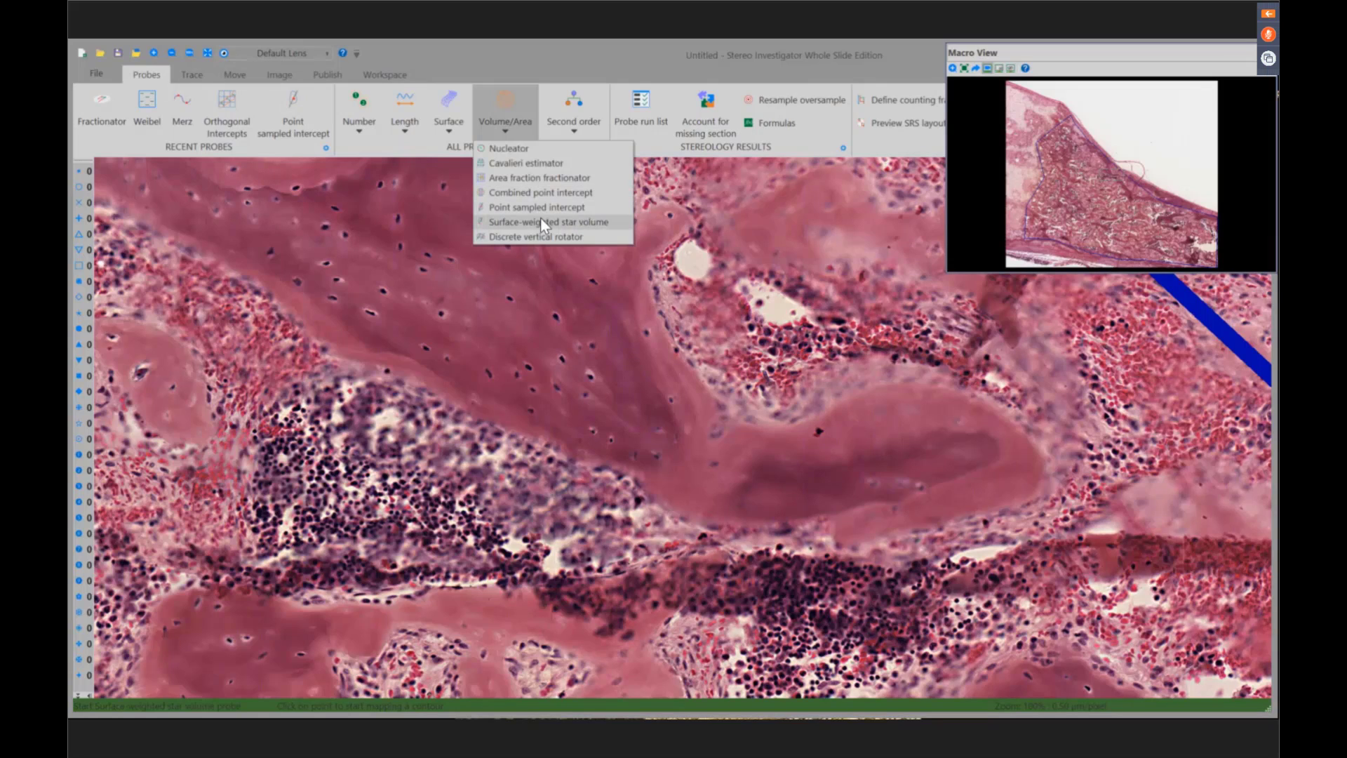
pyautogui.click(541, 221)
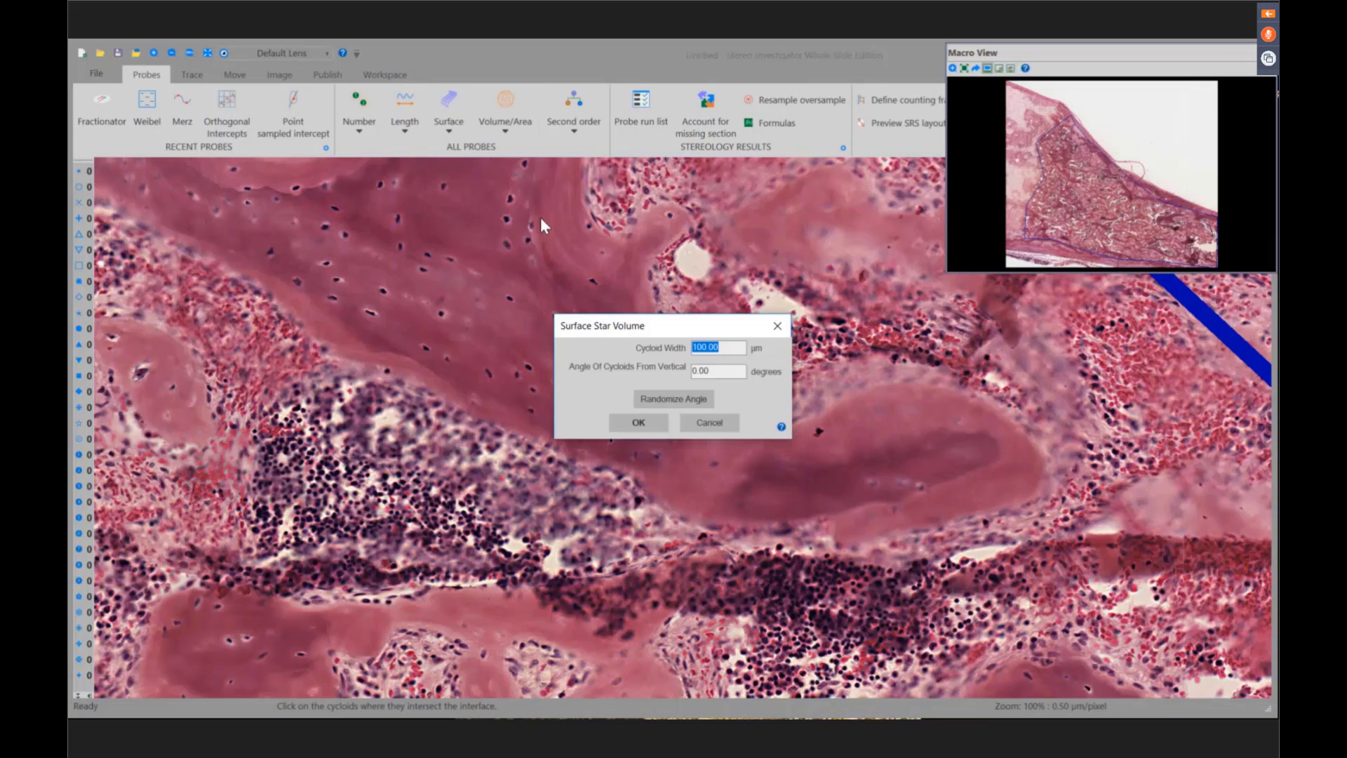
pyautogui.write('25')
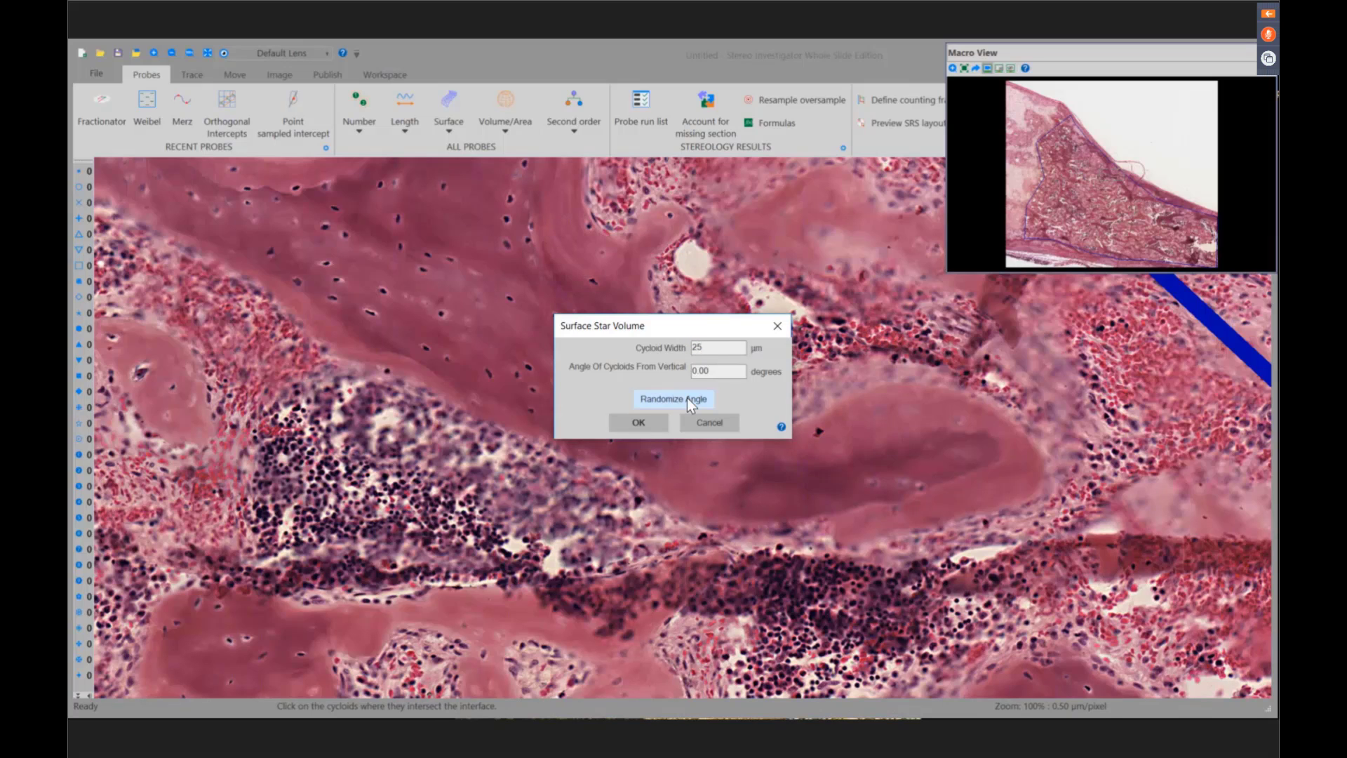
pyautogui.write('0')
pyautogui.click(640, 416)
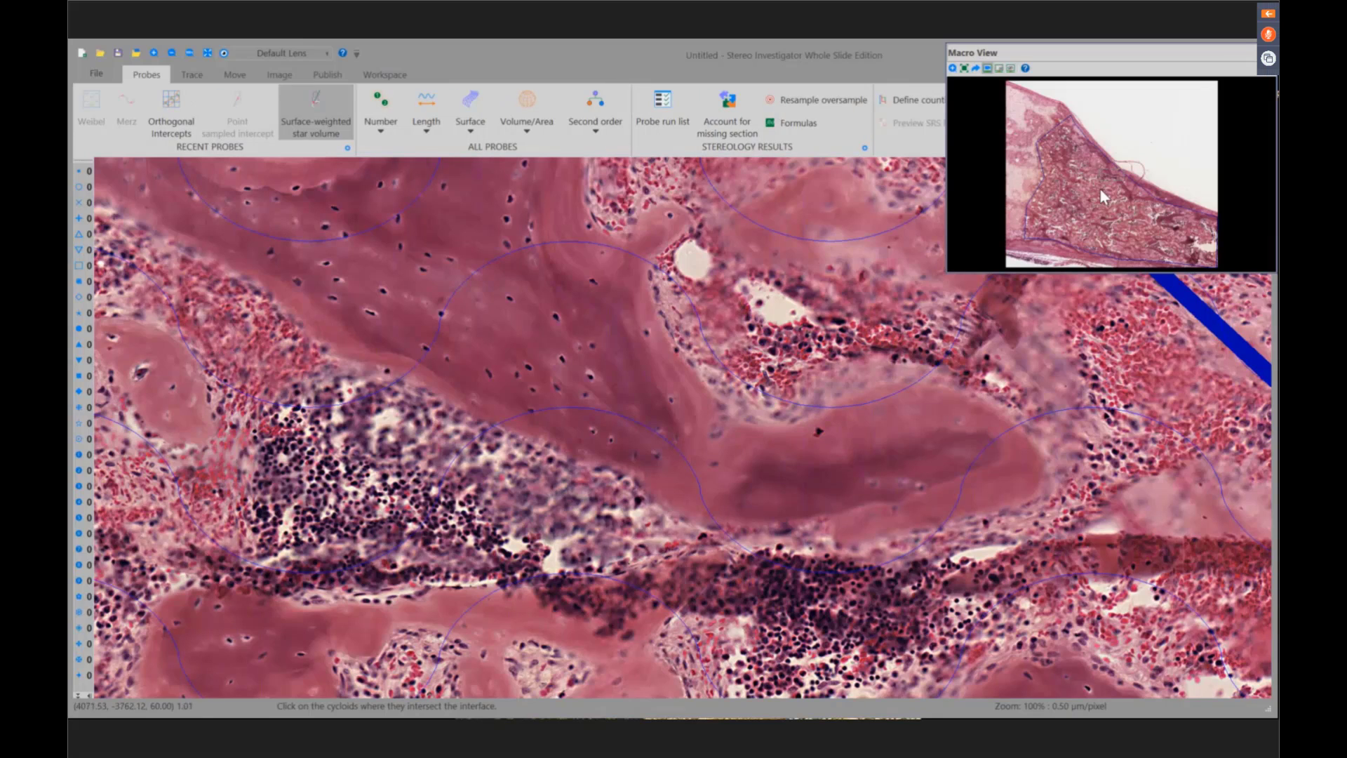
# - Advance with Meander scan to a trabecular bone field inside the contour and hide the macro view
pyautogui.click(236, 75)
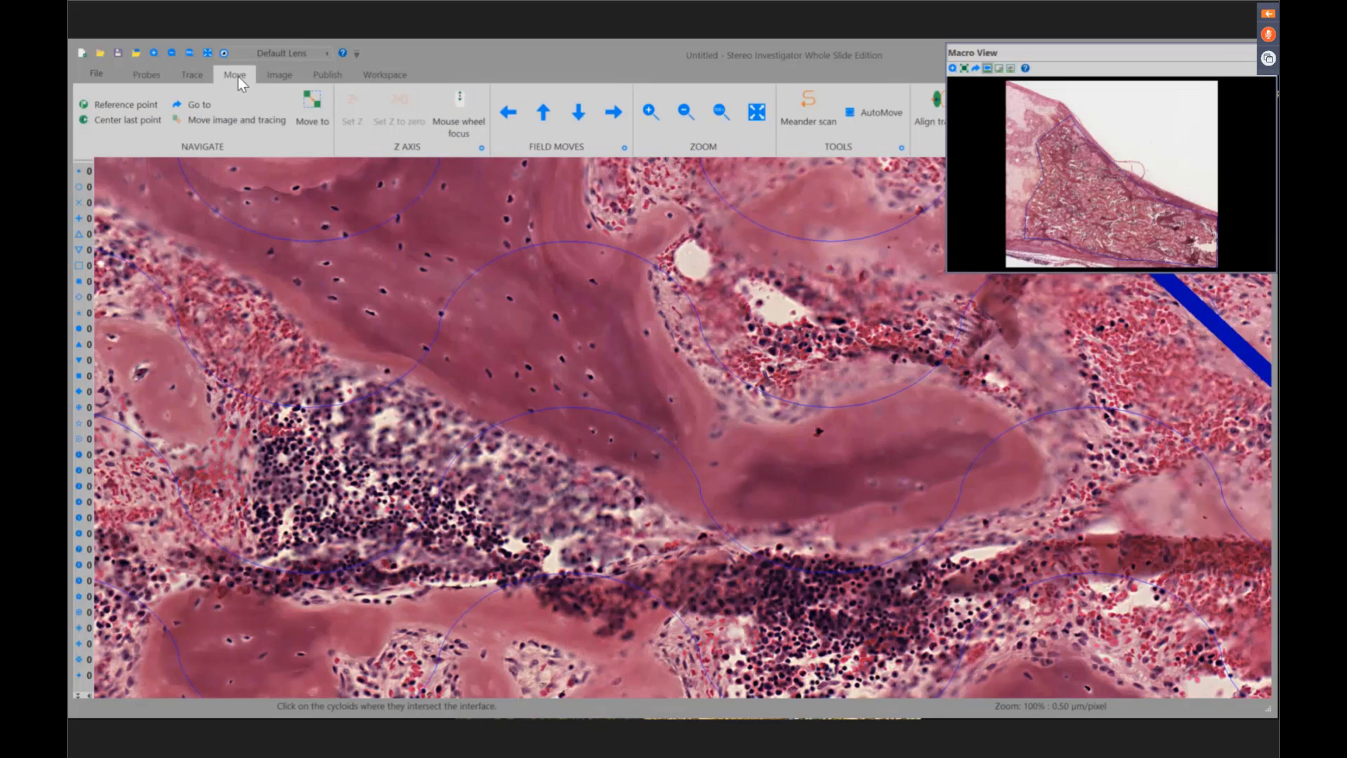
pyautogui.click(812, 118)
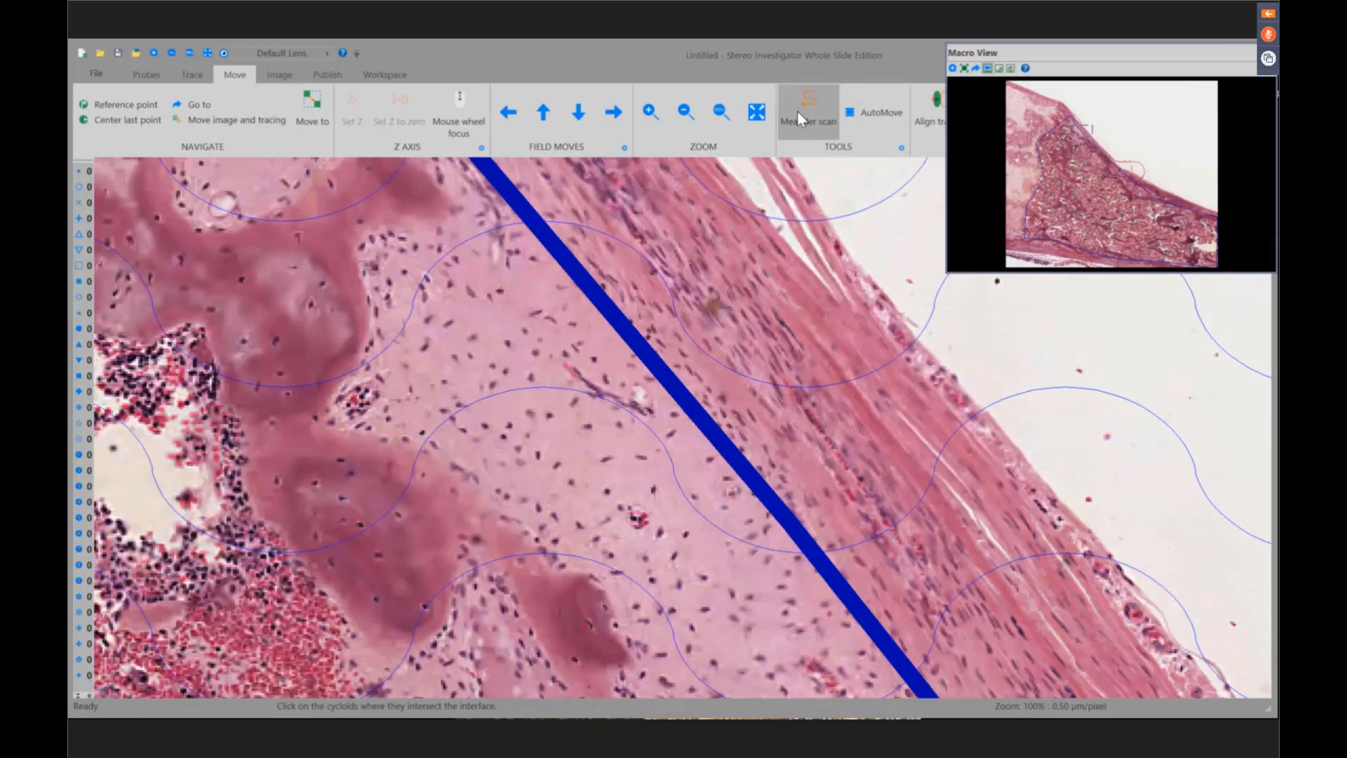
pyautogui.click(797, 111)
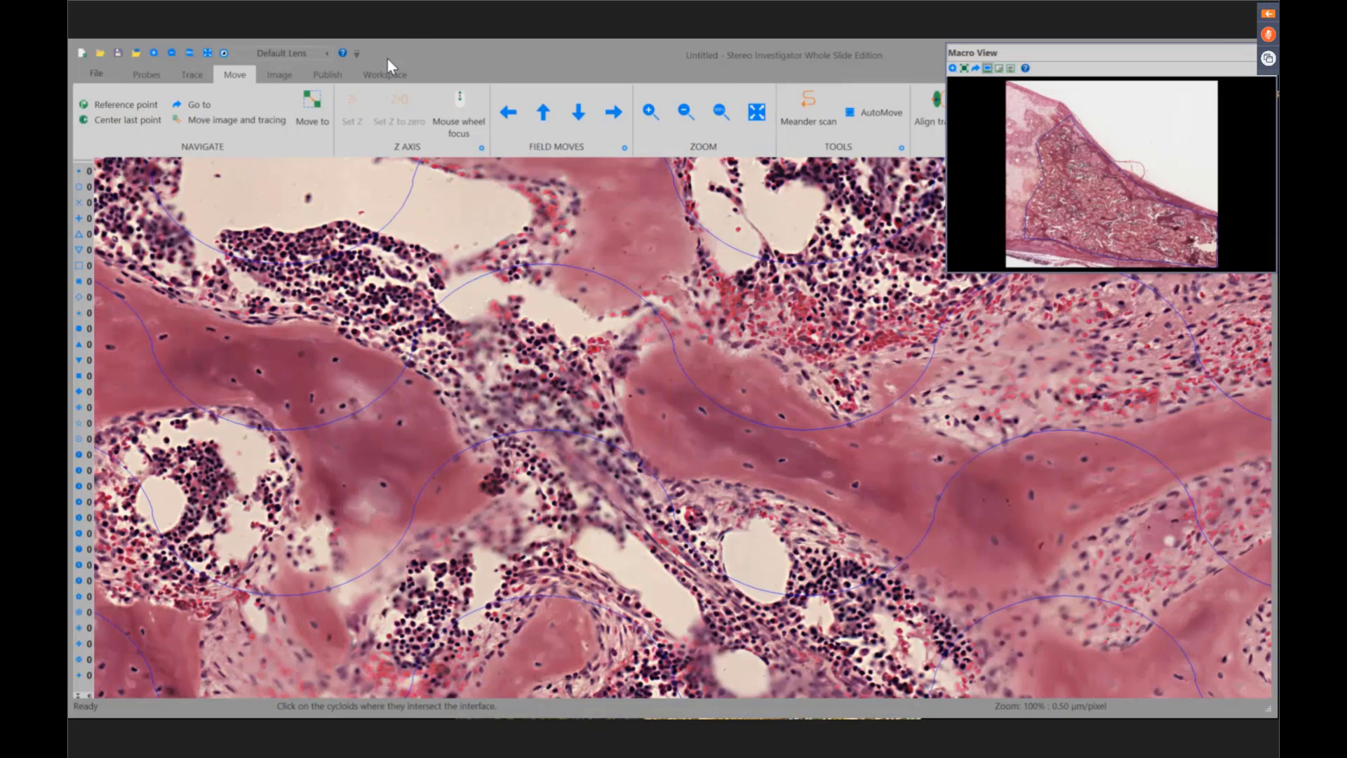
pyautogui.click(382, 73)
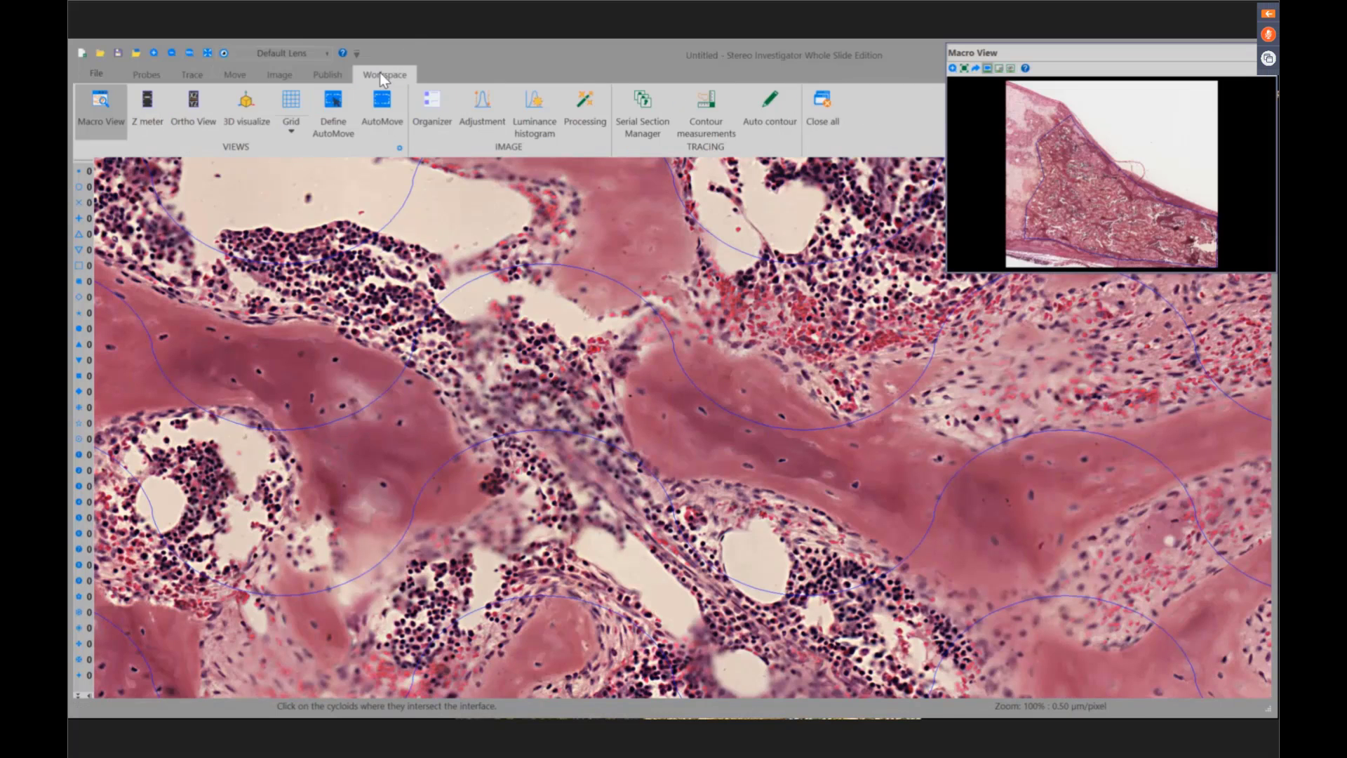
pyautogui.click(82, 115)
pyautogui.click(143, 75)
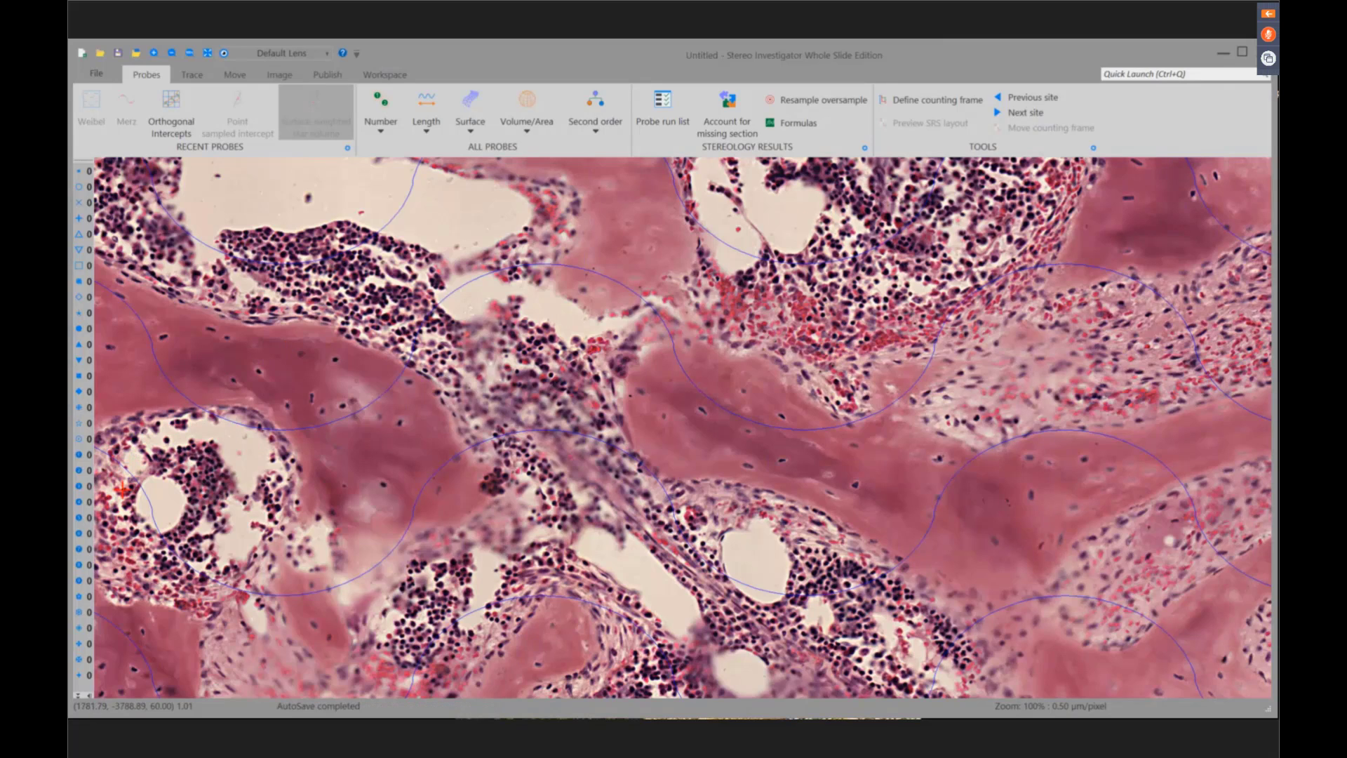
# - Mark where the cycloids cross the bone–marrow interface in this field and end each vertical intercept line at the opposite bone surface
pyautogui.click(199, 407)
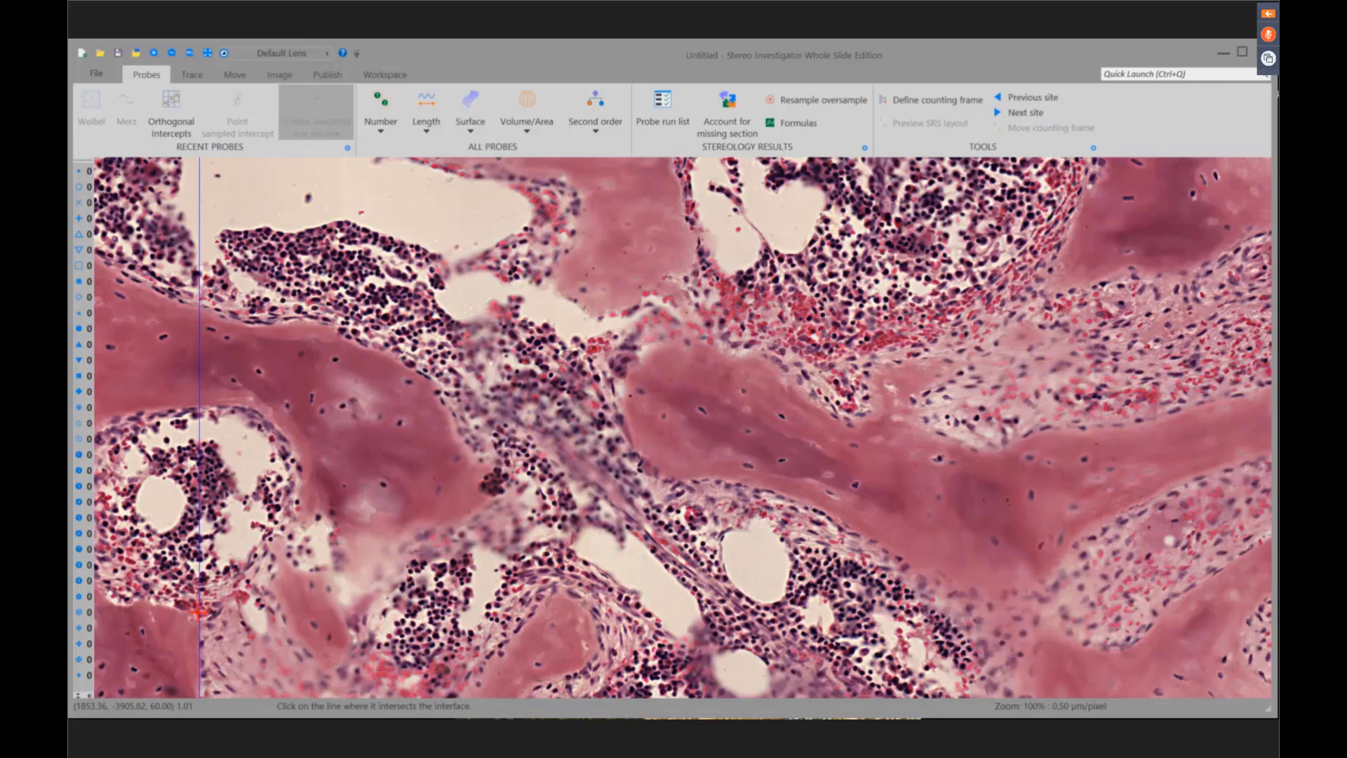
pyautogui.click(199, 613)
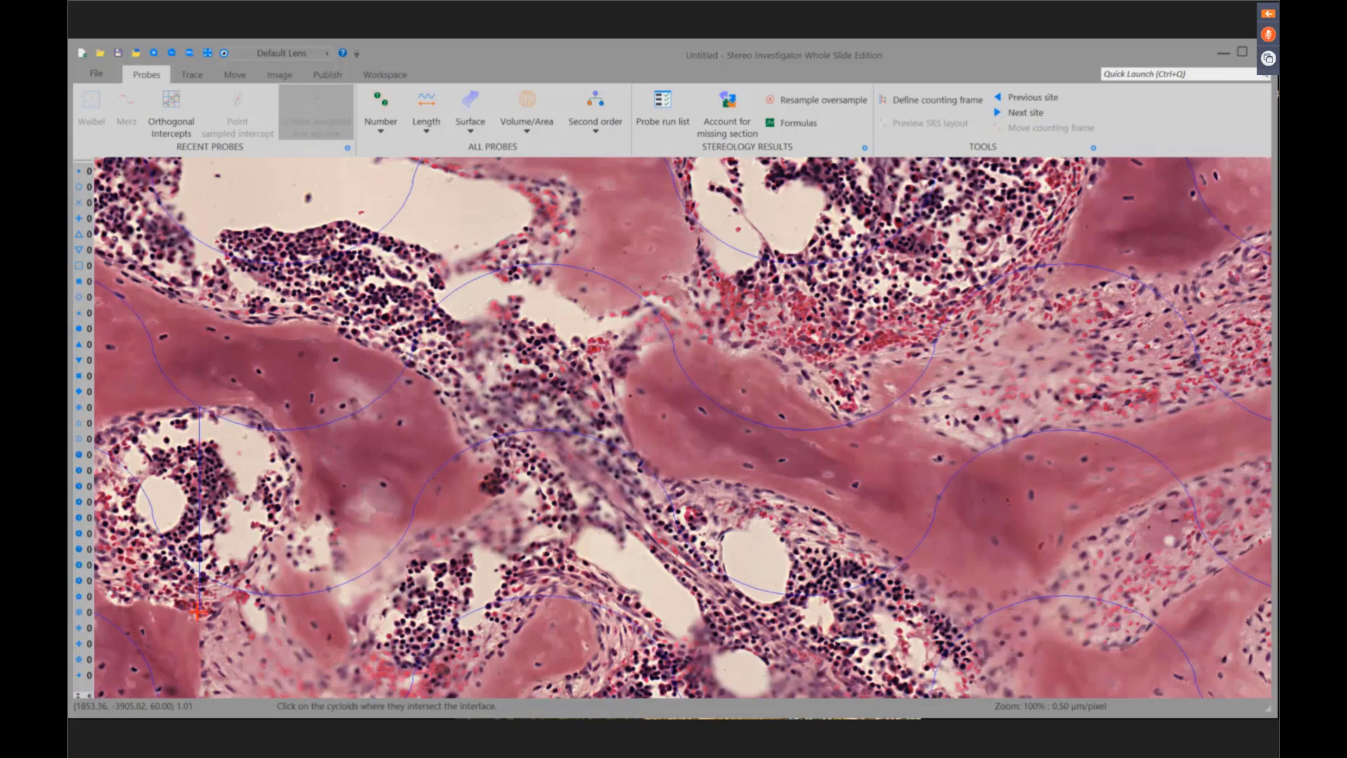
pyautogui.click(279, 429)
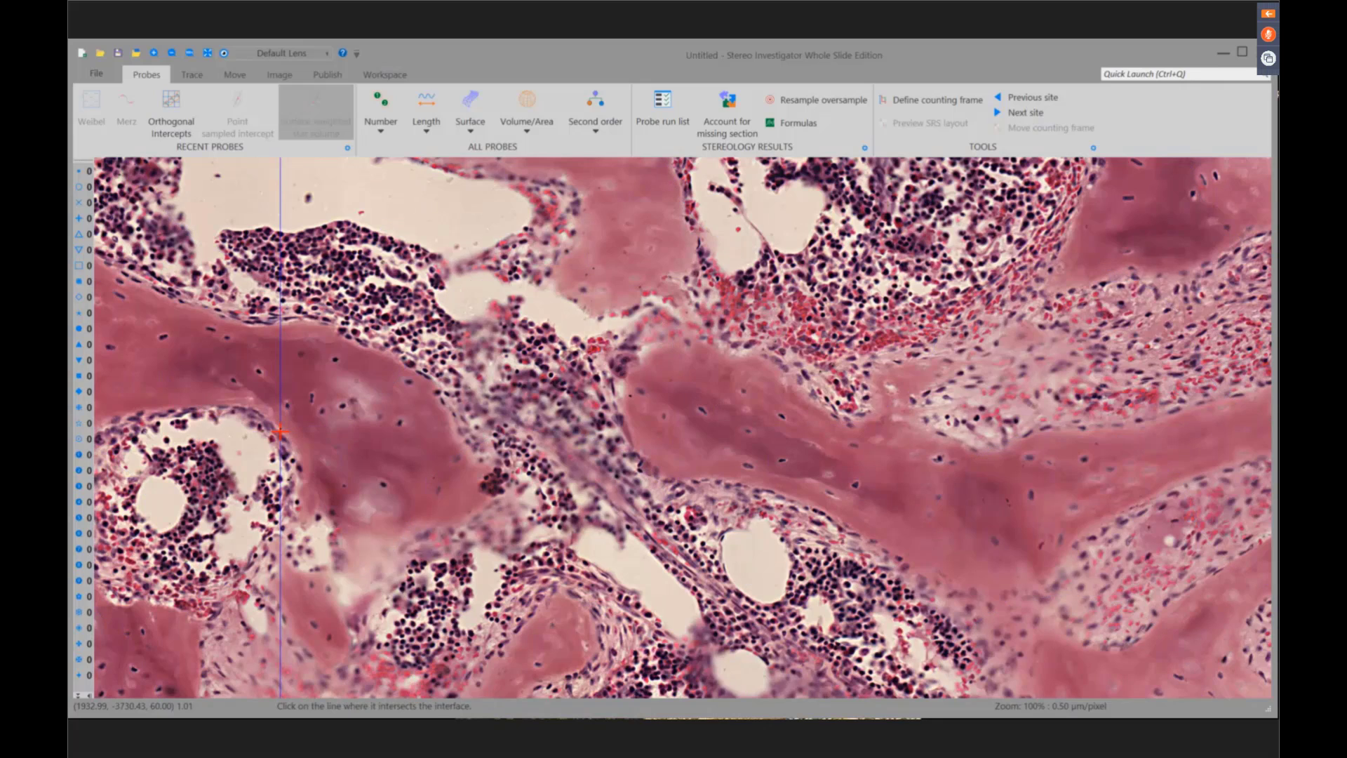
pyautogui.click(280, 557)
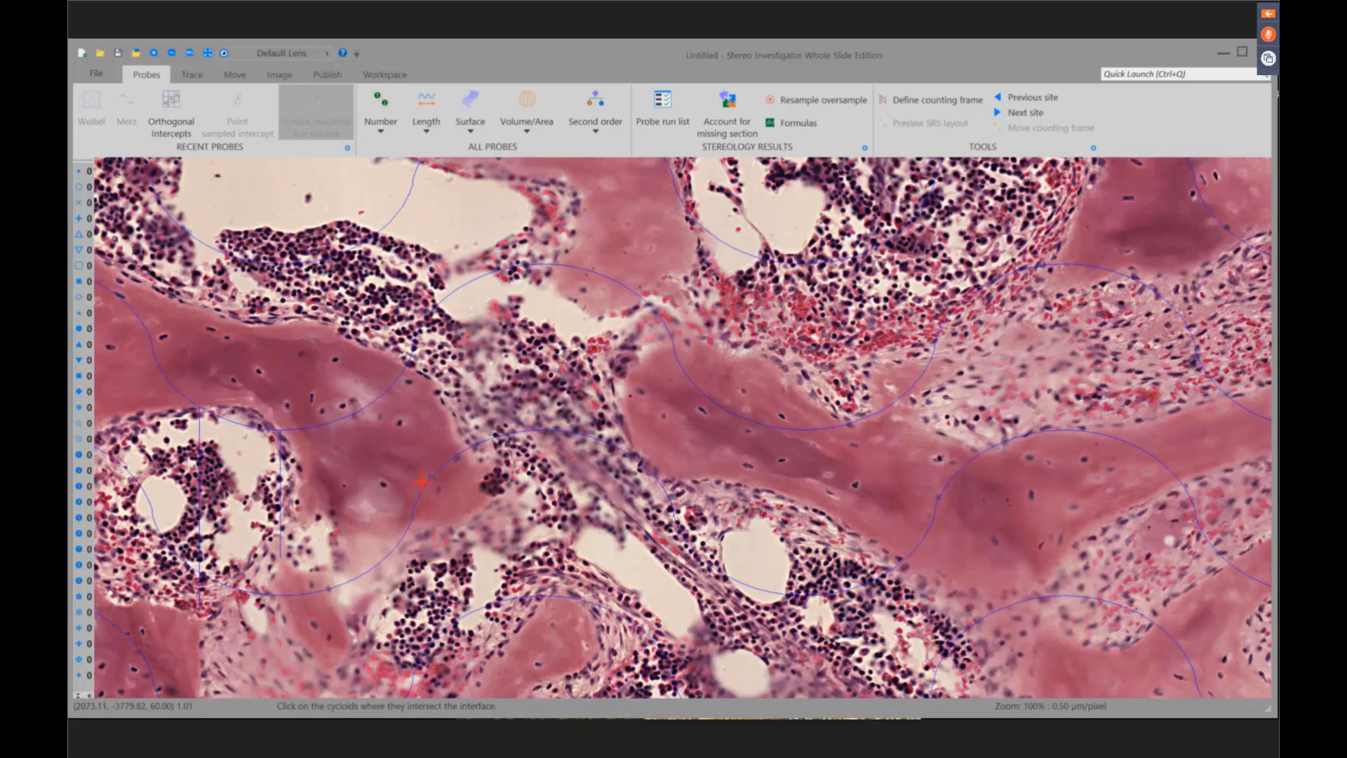
pyautogui.click(457, 457)
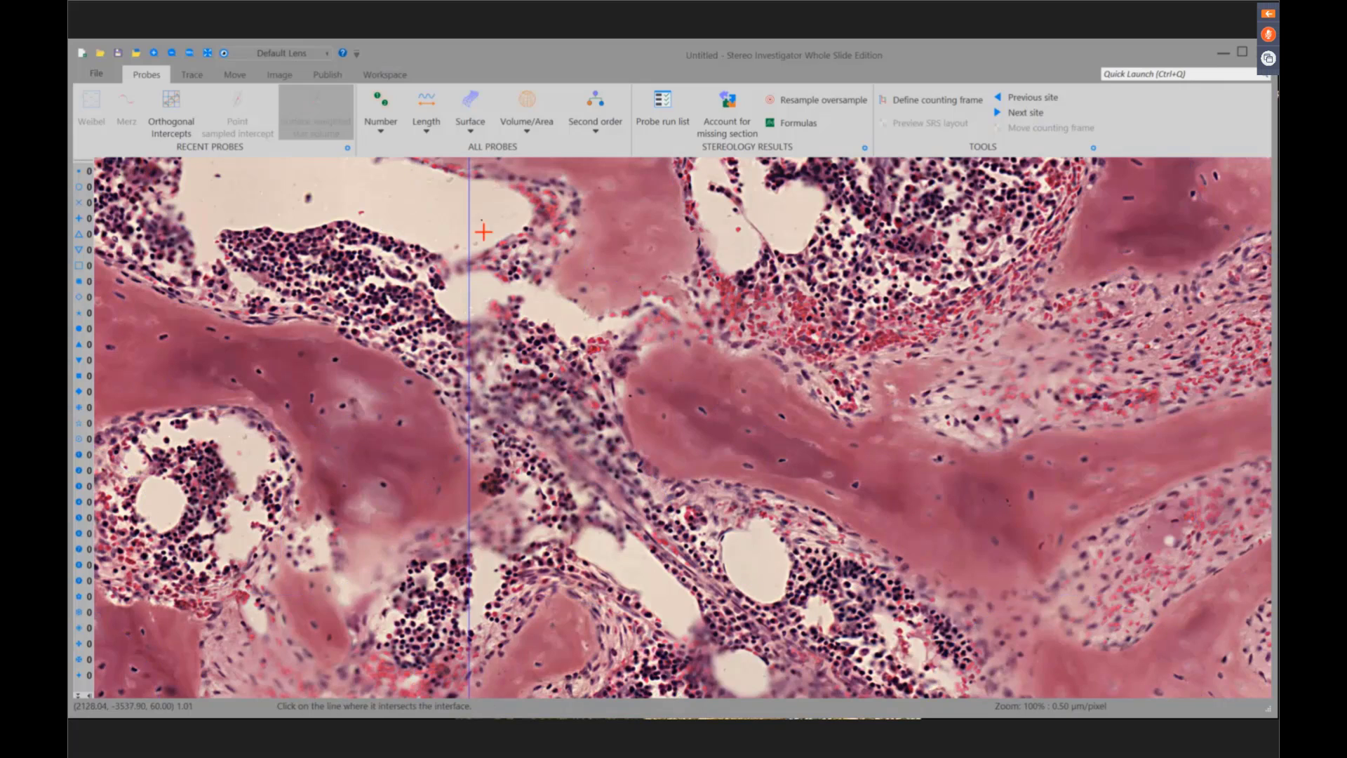
pyautogui.click(468, 178)
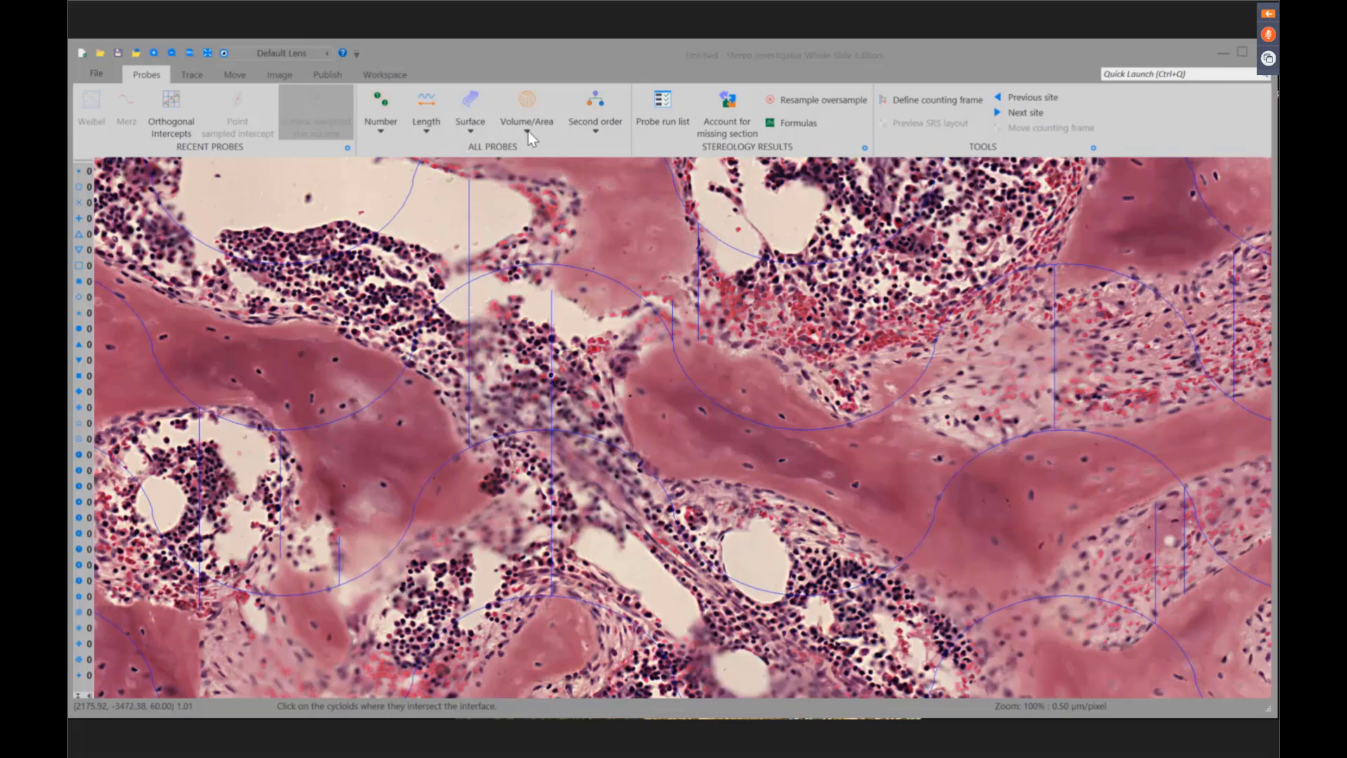
# - Bring back the macro view and advance the Meander scan to another bone field
pyautogui.click(384, 75)
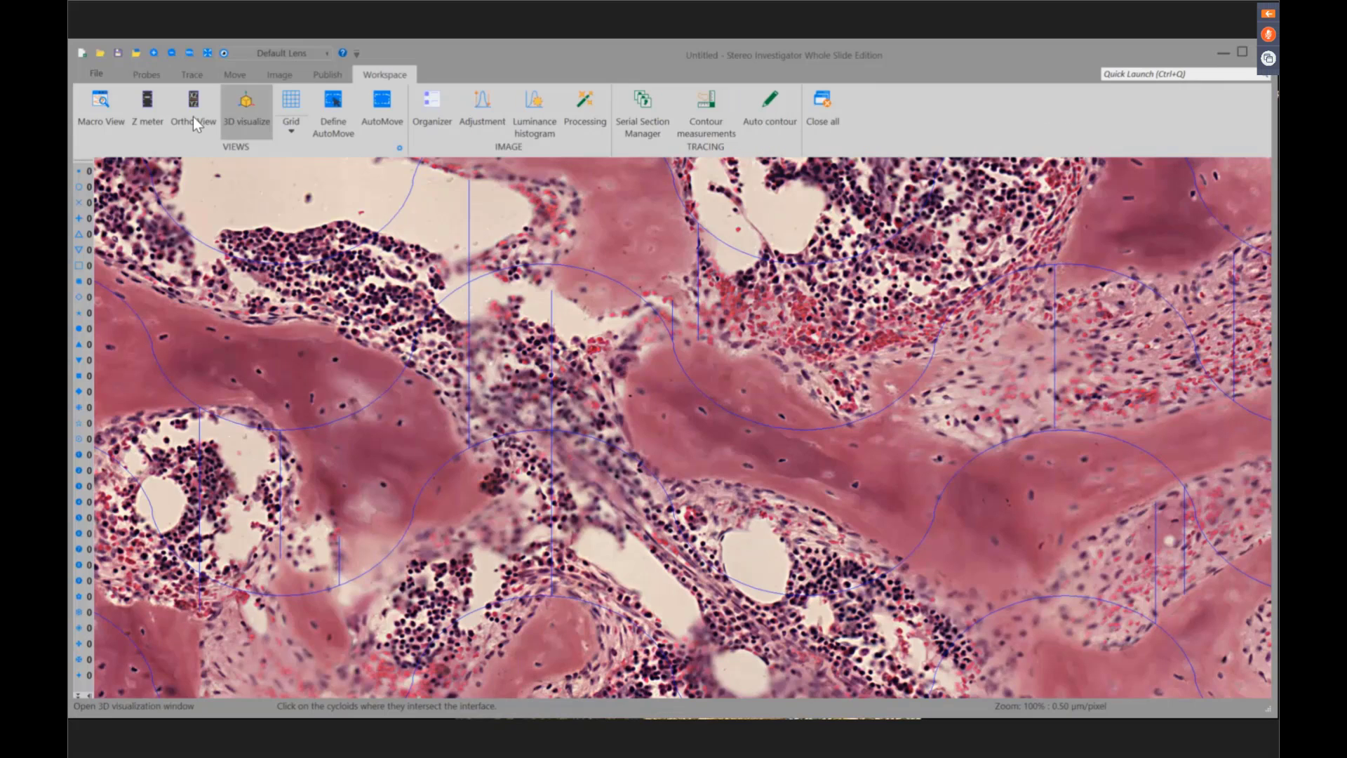
pyautogui.click(109, 121)
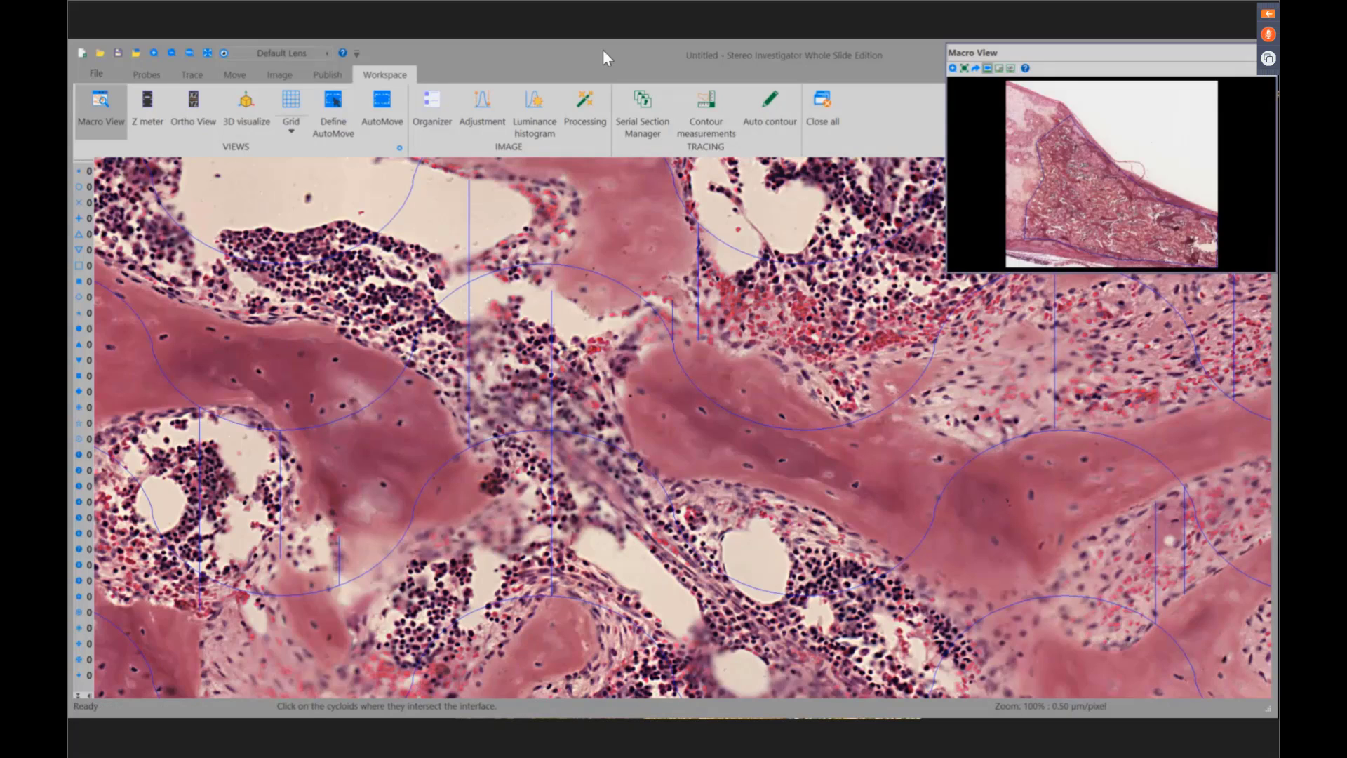
pyautogui.click(235, 74)
pyautogui.click(808, 111)
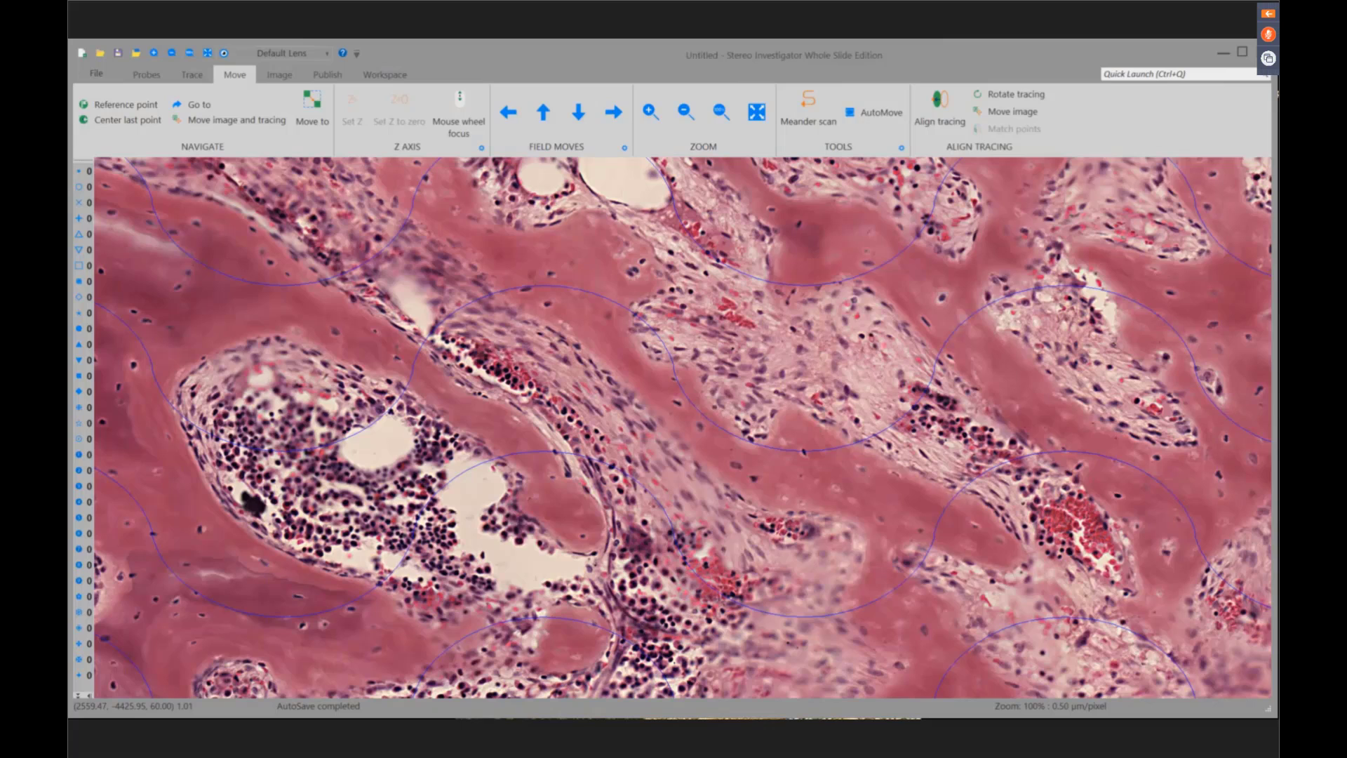
# - Mark the cycloid crossings around the large marrow cavity and end their vertical intercept lines at the opposite bone surface
pyautogui.click(177, 411)
pyautogui.click(405, 391)
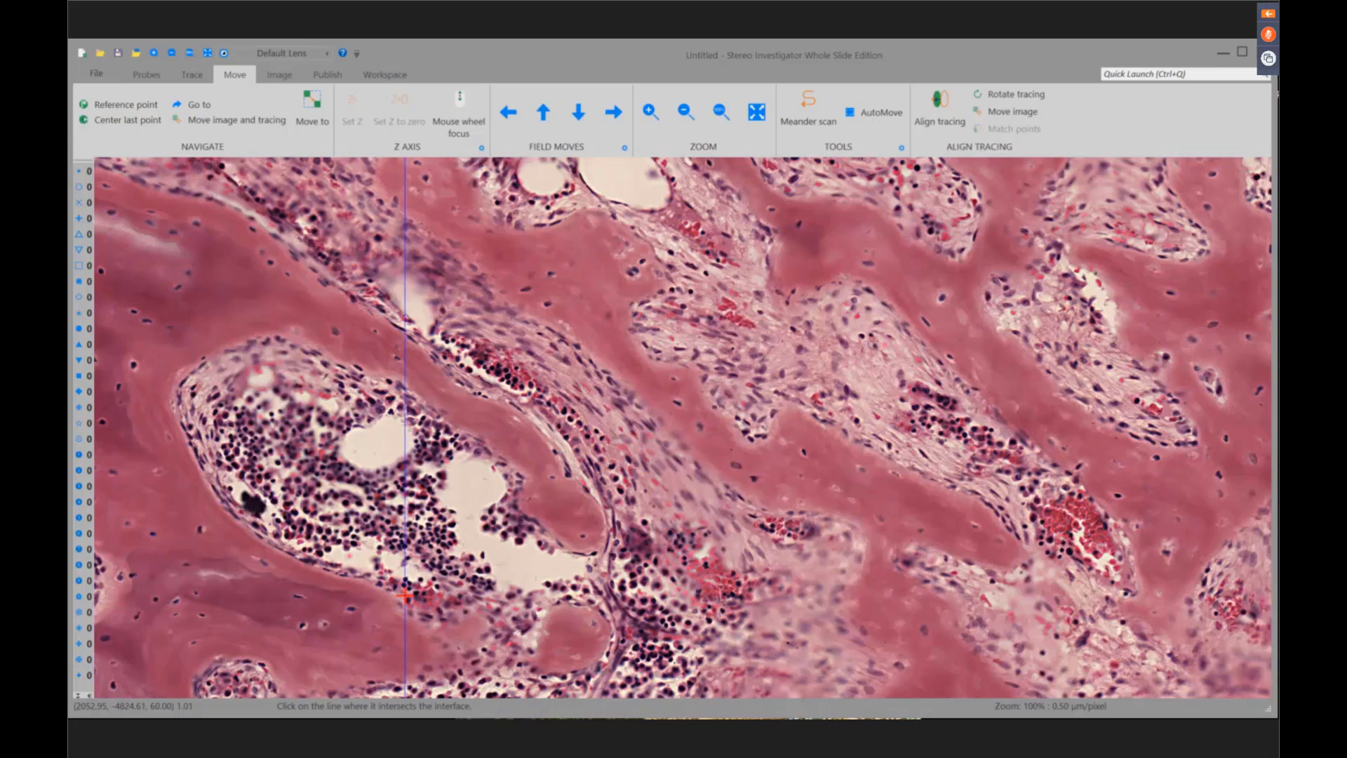
pyautogui.click(405, 595)
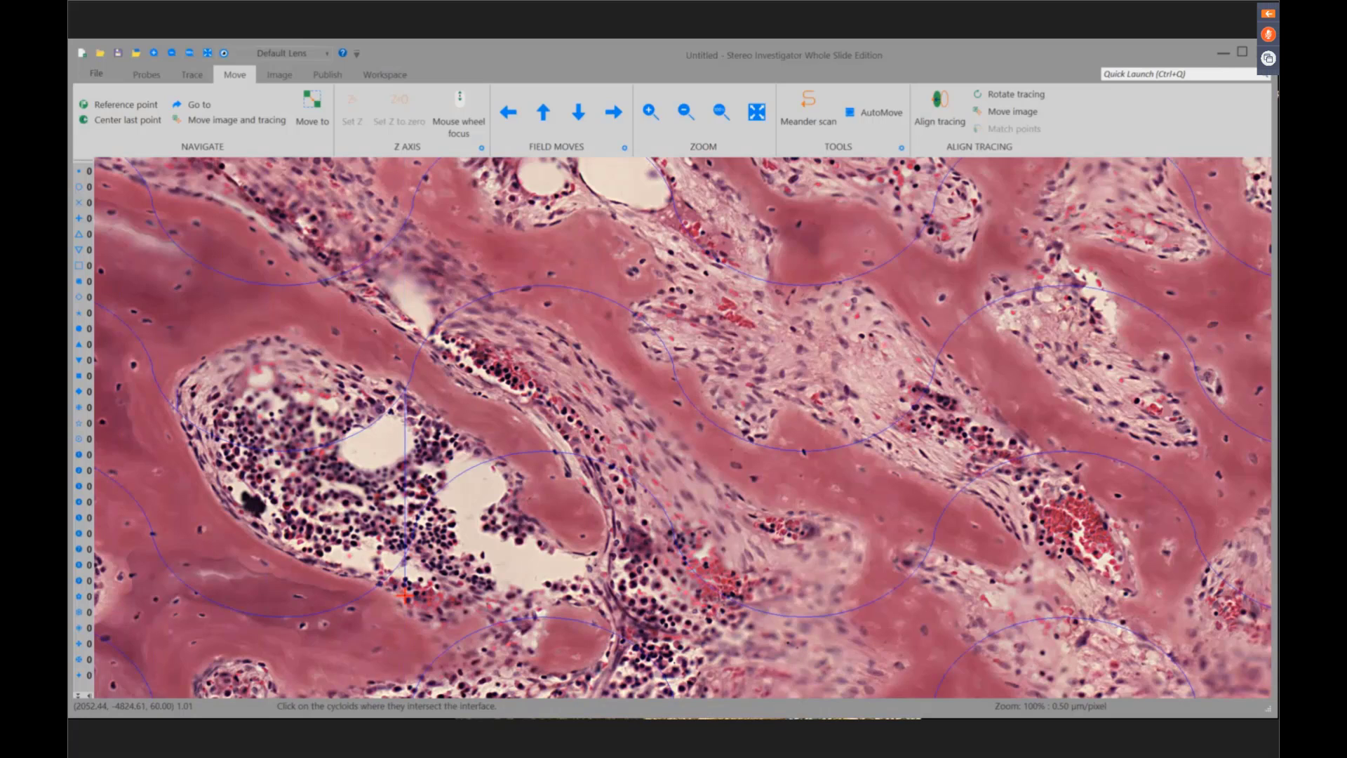
pyautogui.click(499, 456)
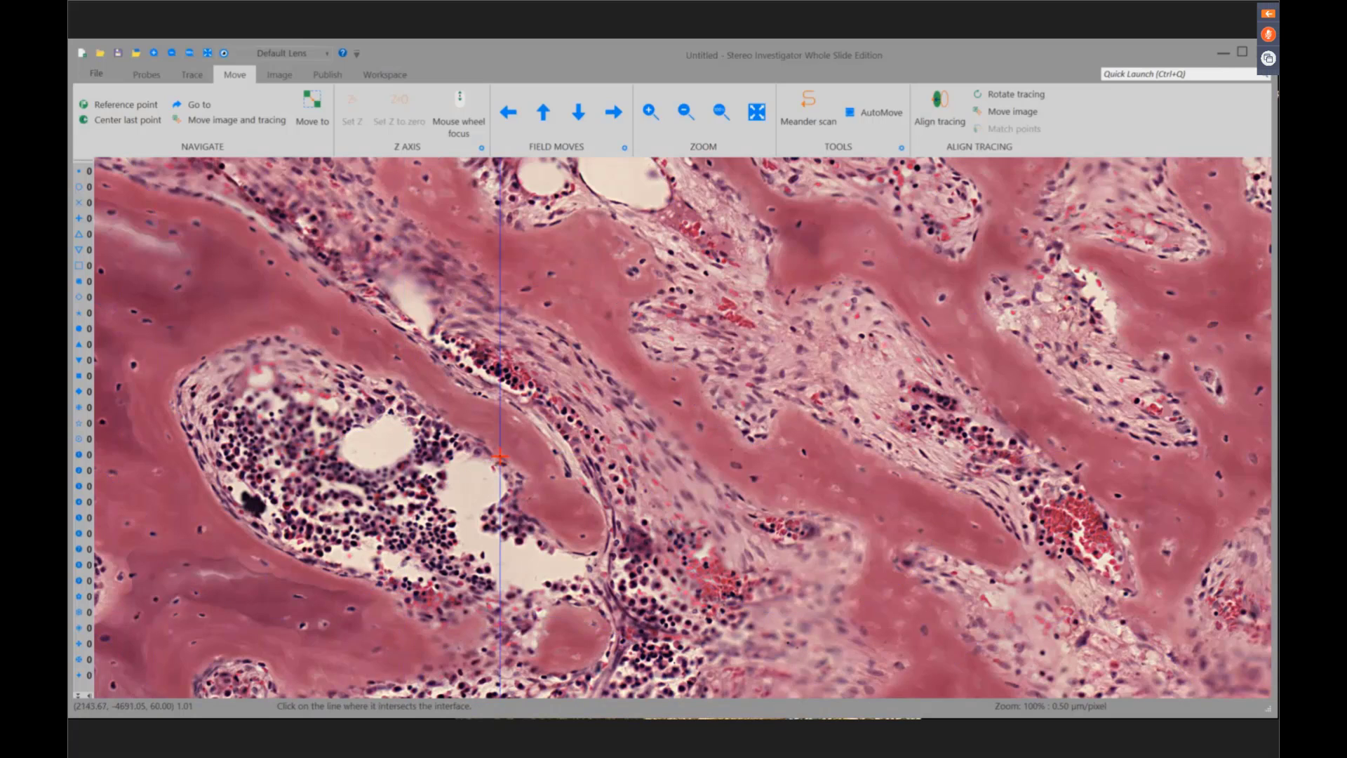
pyautogui.click(499, 620)
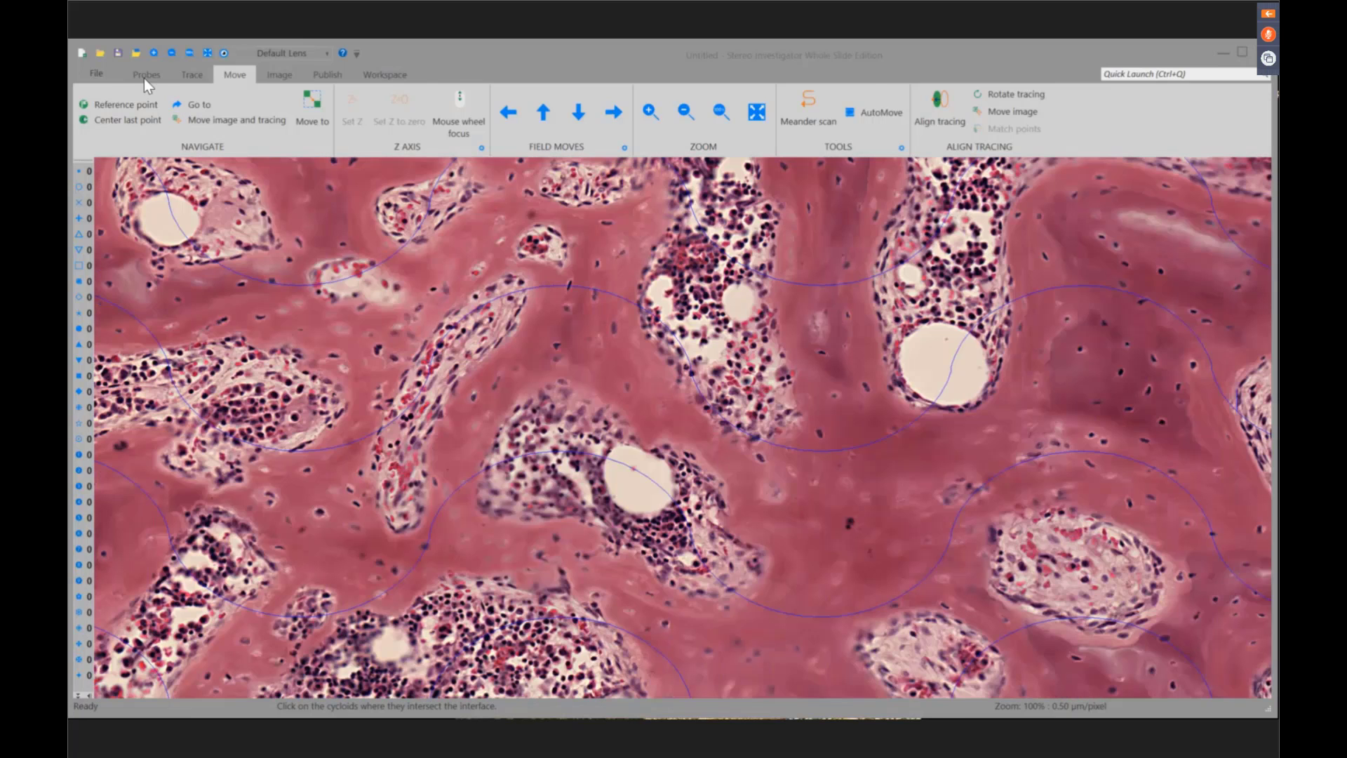
# - End the surface-weighted star volume probe and review its intercepts and star volume in the general results
pyautogui.click(146, 74)
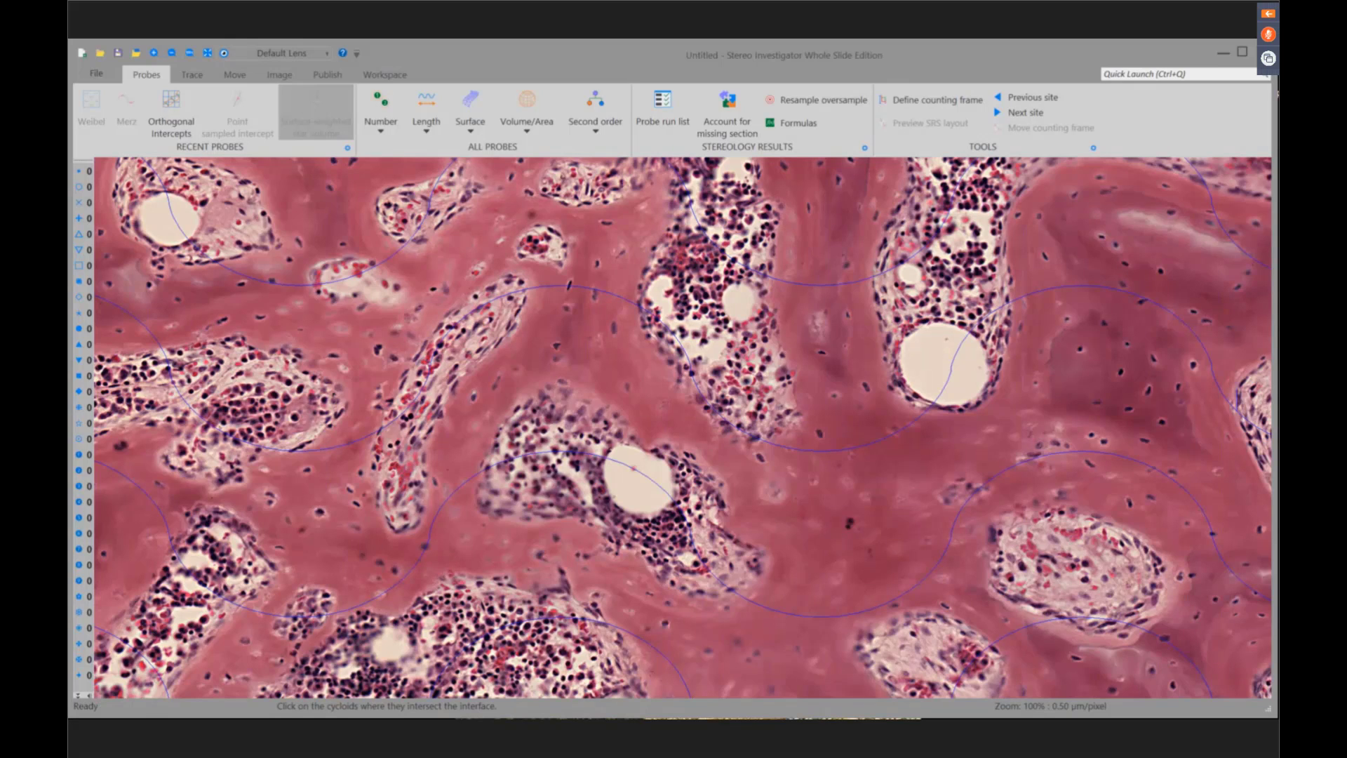
pyautogui.click(330, 111)
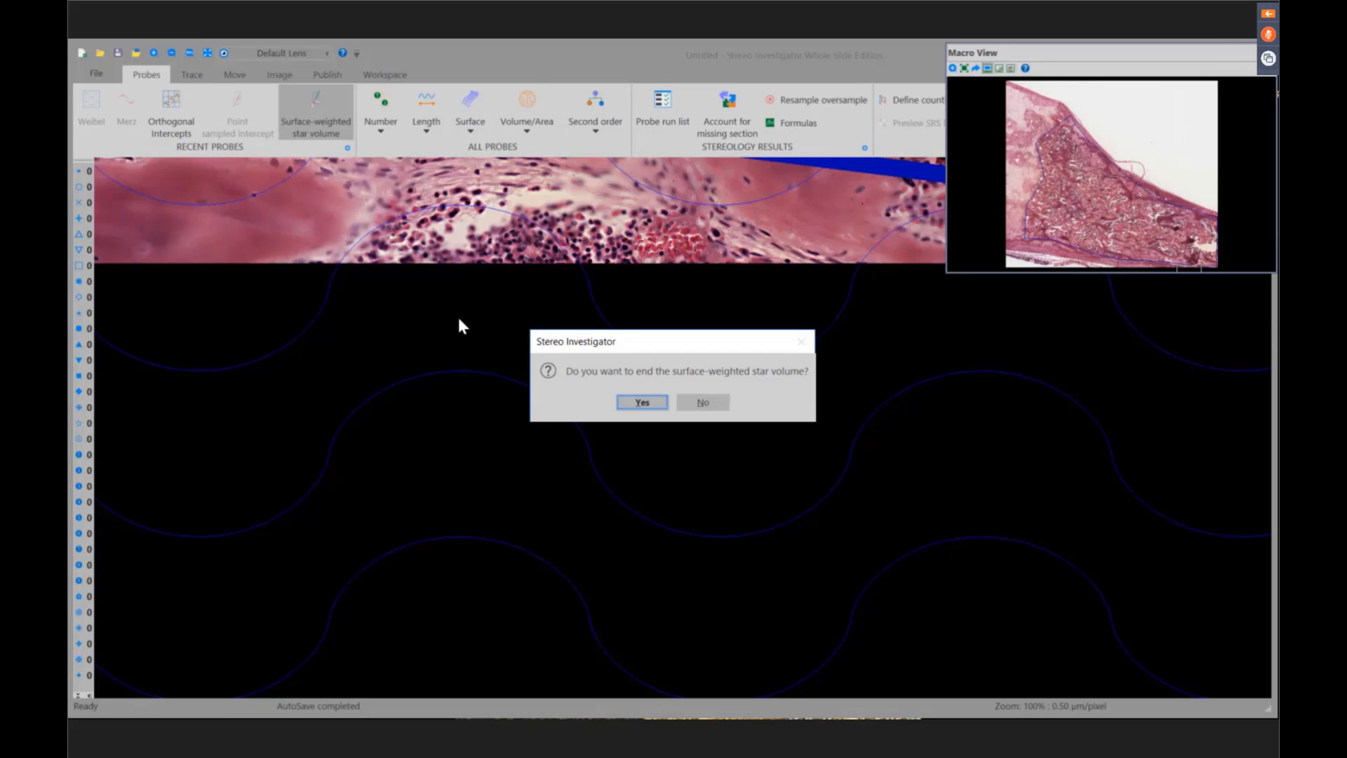
pyautogui.click(635, 402)
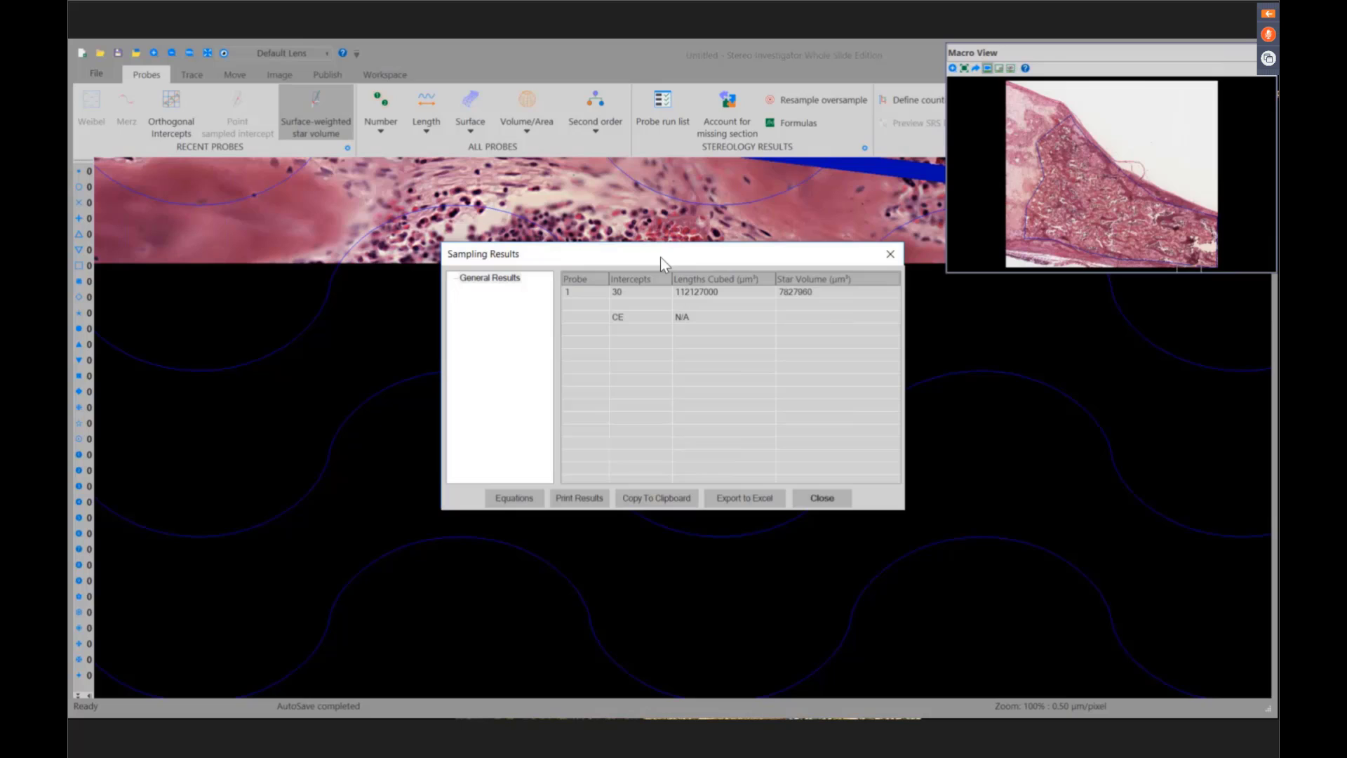
pyautogui.click(498, 276)
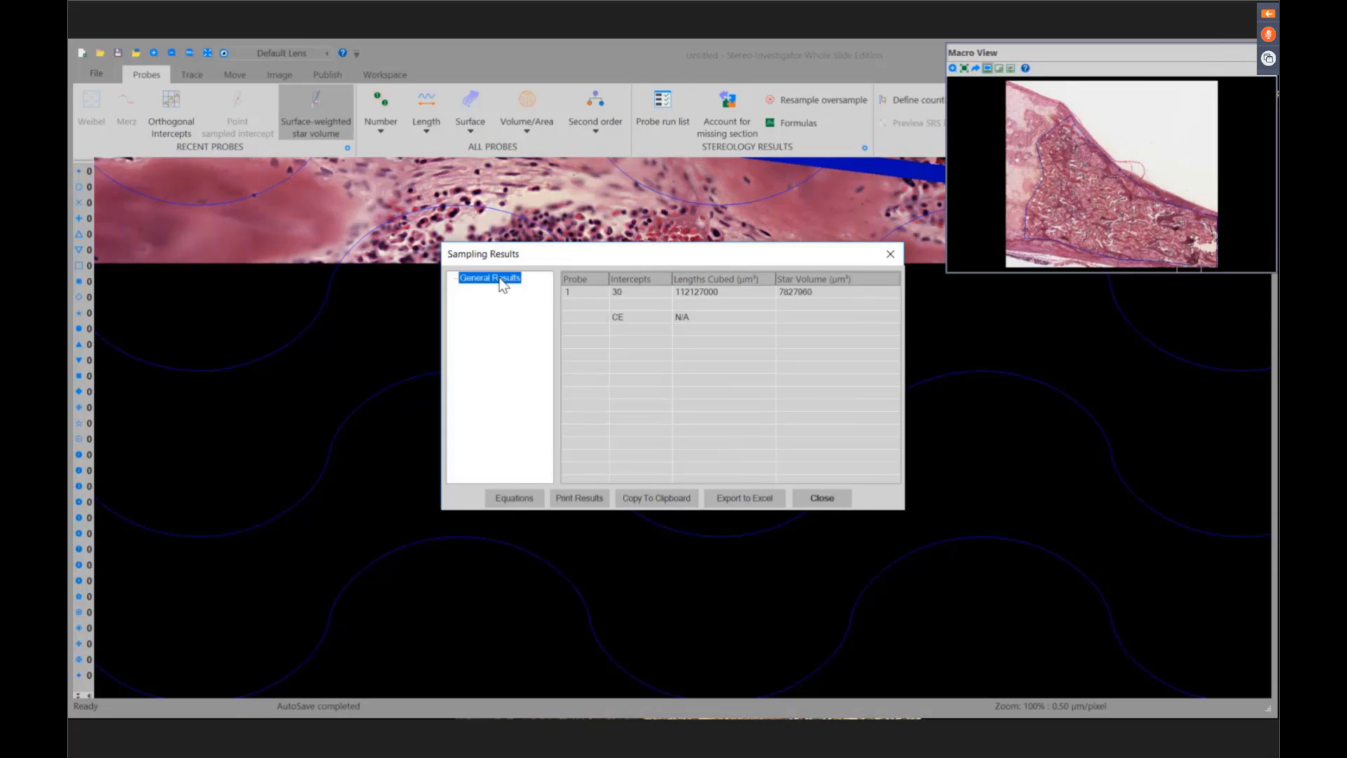
pyautogui.click(807, 292)
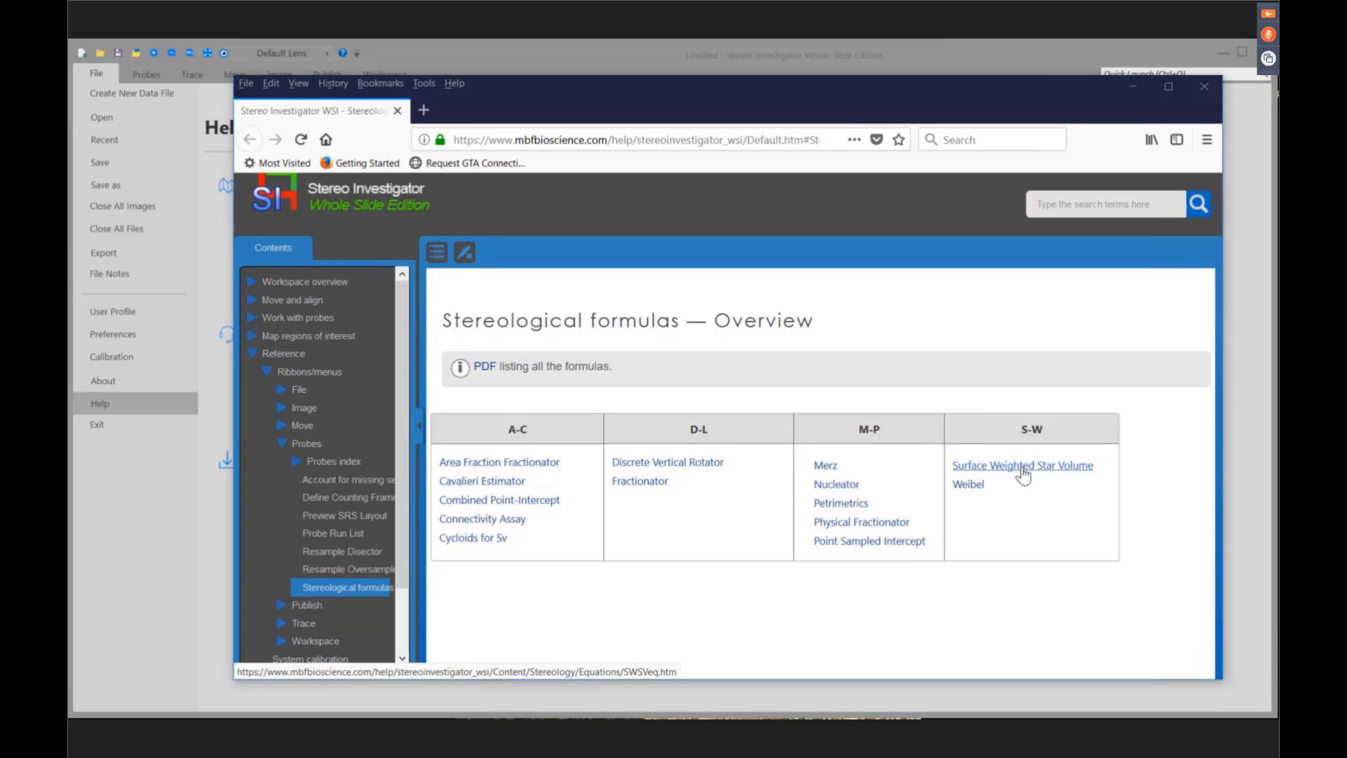
# - In the browser help, open the Surface Weighted Star Volume formulas, expand the star volume equation and examine it with its reference
pyautogui.click(1022, 467)
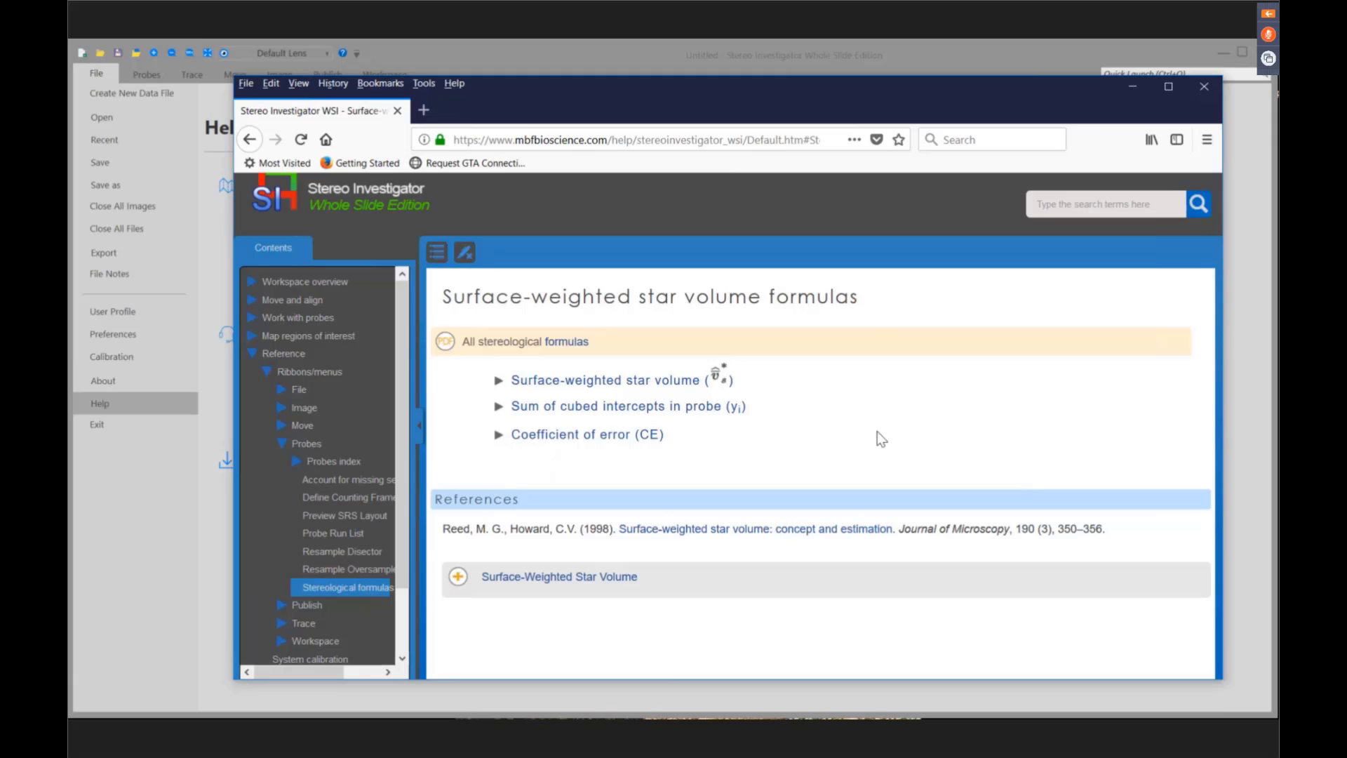
pyautogui.click(499, 382)
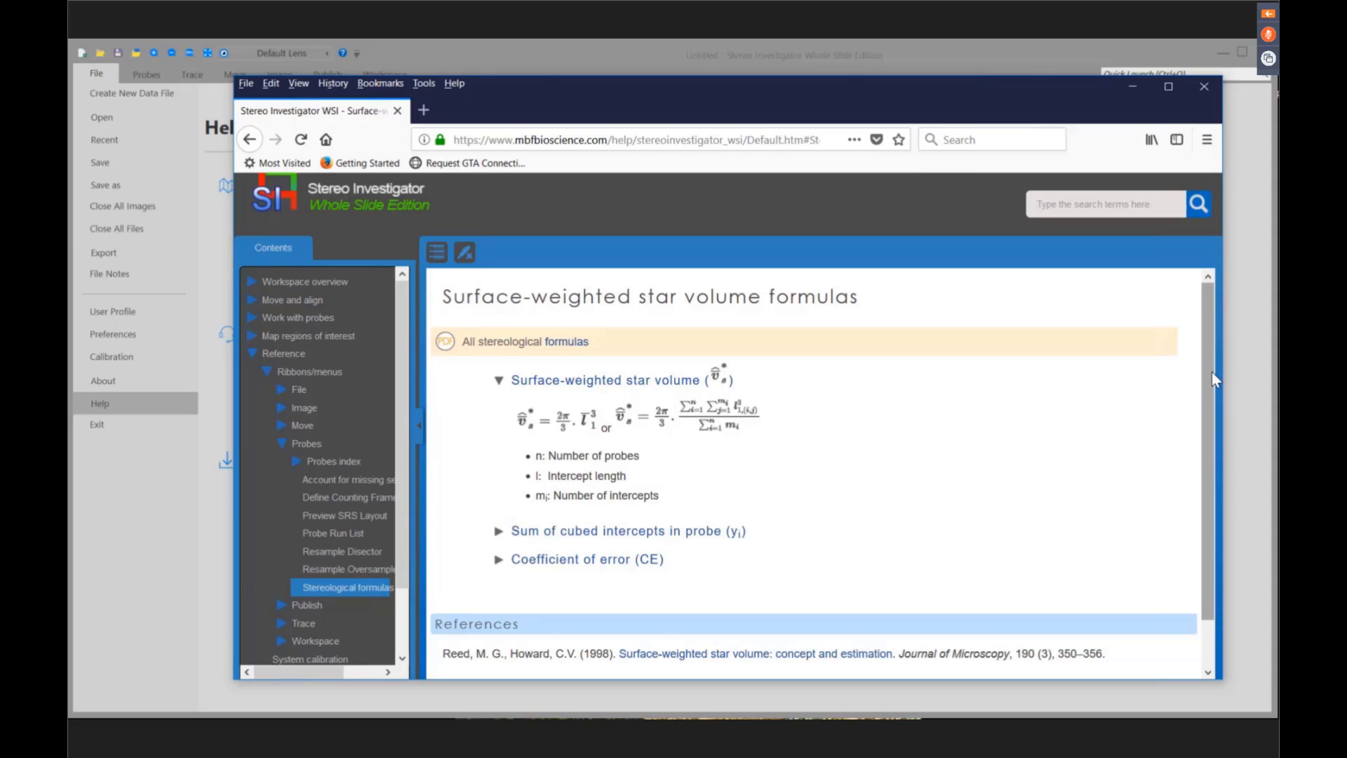
pyautogui.scroll(-2, 1211, 372)
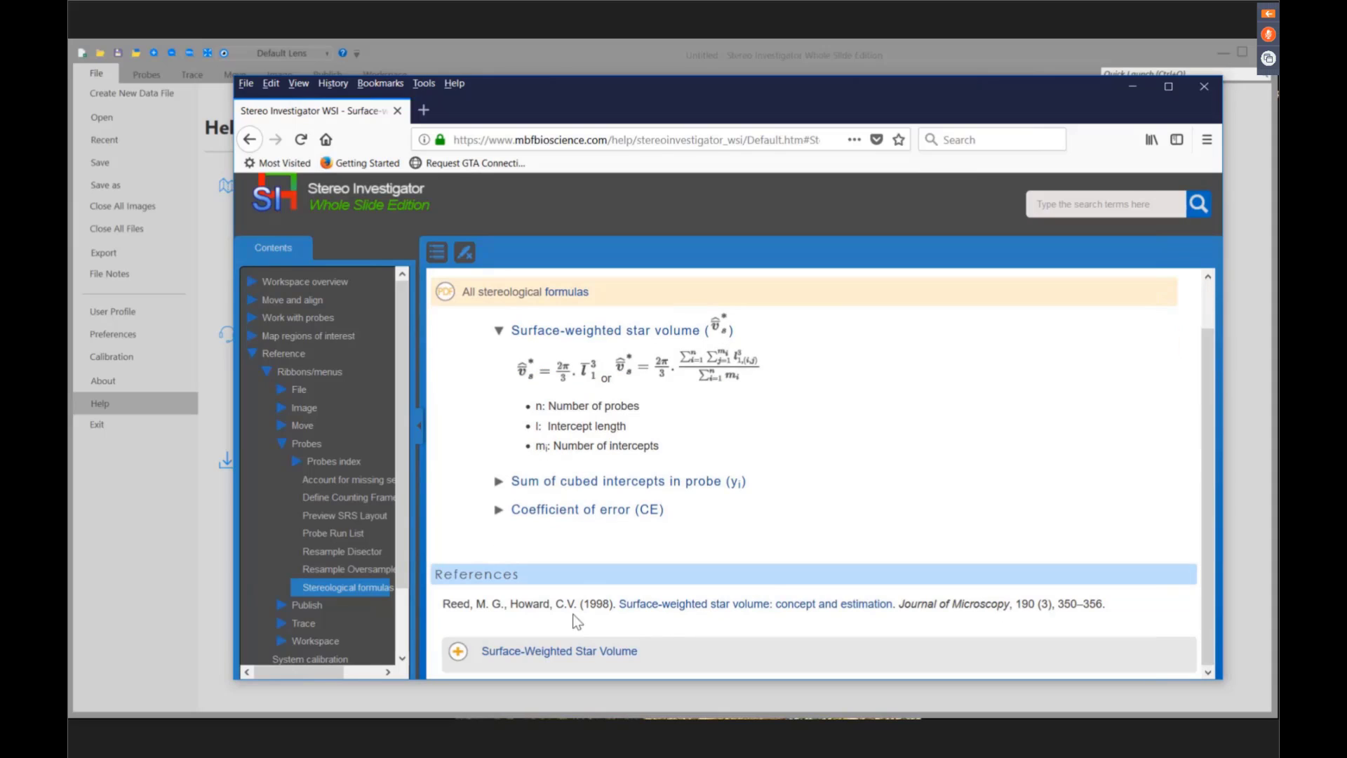